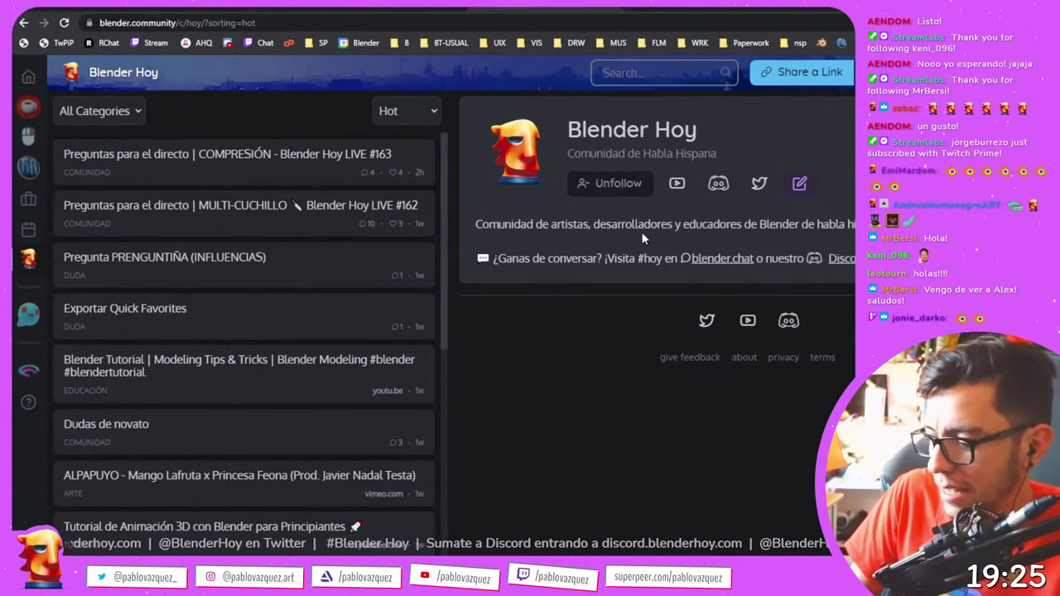
- Hide the bookmarks bar, open the Blender Hoy LIVE #163 COMPRESIÓN questions post, and narrow the window
{"action": "key", "text": "ctrl+shift+b"}
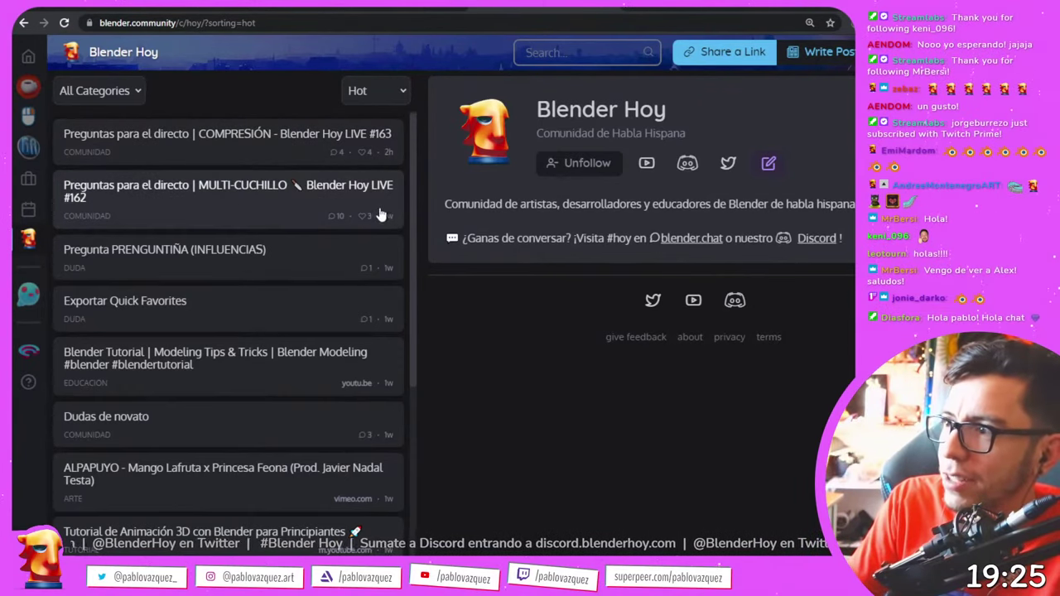
{"action": "left_click", "coordinate": [385, 136]}
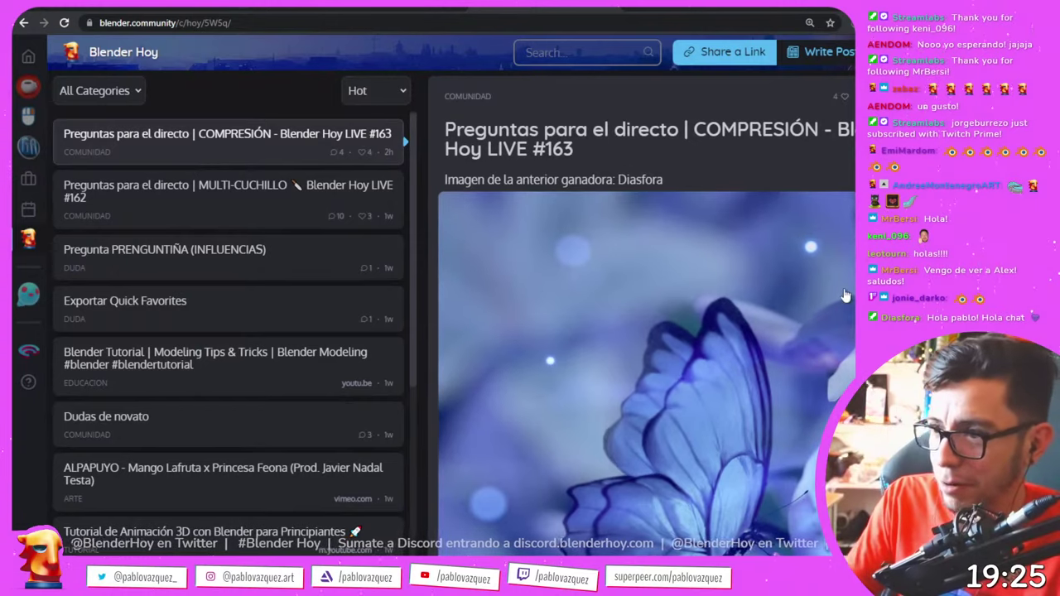
{"action": "left_click_drag", "start_coordinate": [908, 278], "coordinate": [804, 277]}
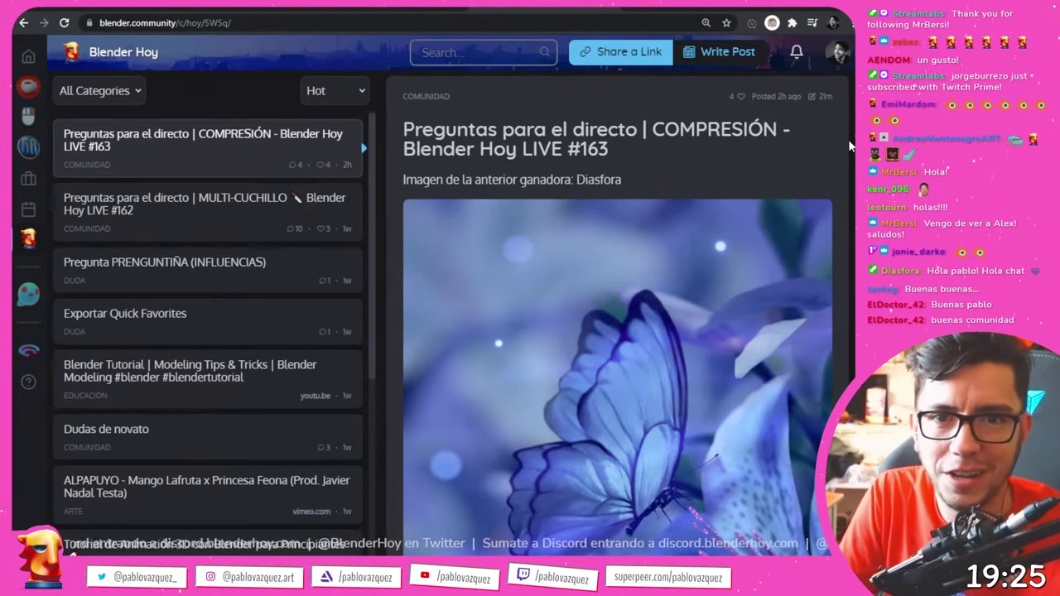
- Scroll down to the post's four comments and briefly select the first comment's text
{"action": "scroll", "coordinate": [835, 201], "scroll_direction": "down", "scroll_amount": 4}
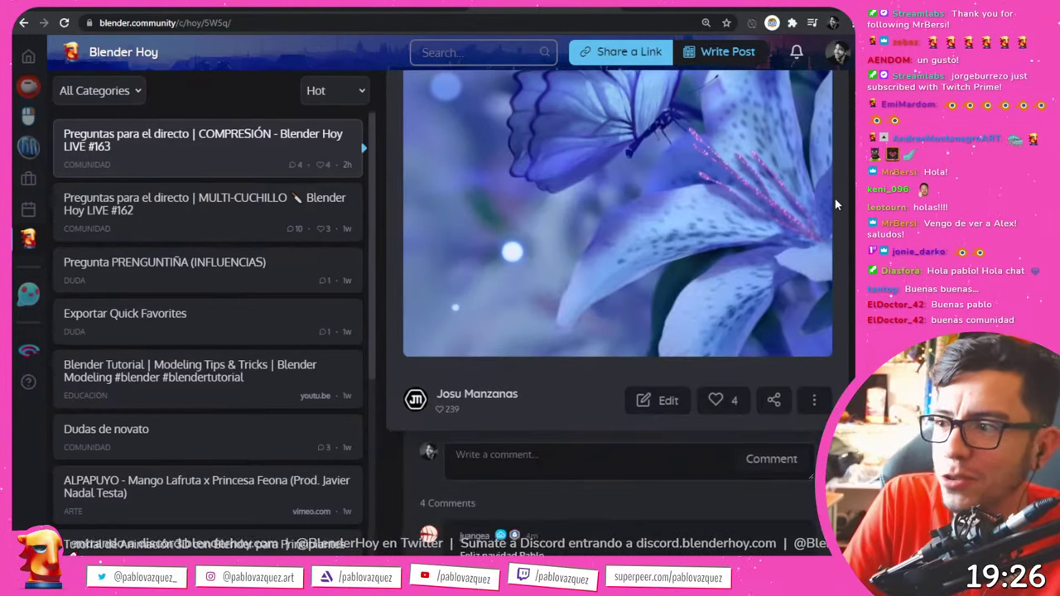
{"action": "scroll", "coordinate": [835, 204], "scroll_direction": "down", "scroll_amount": 4}
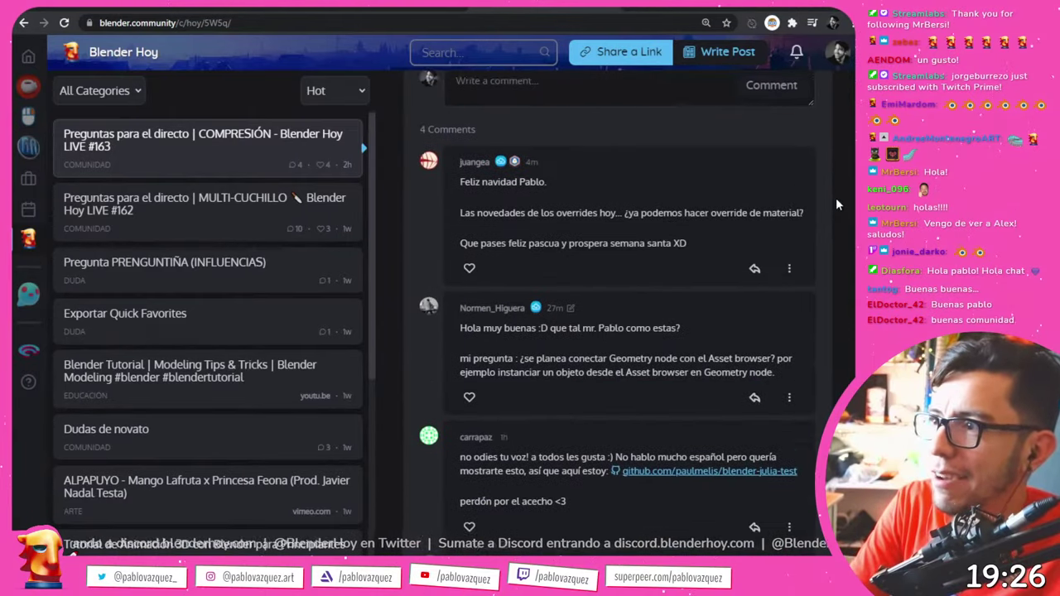
{"action": "scroll", "coordinate": [836, 197], "scroll_direction": "up", "scroll_amount": 2}
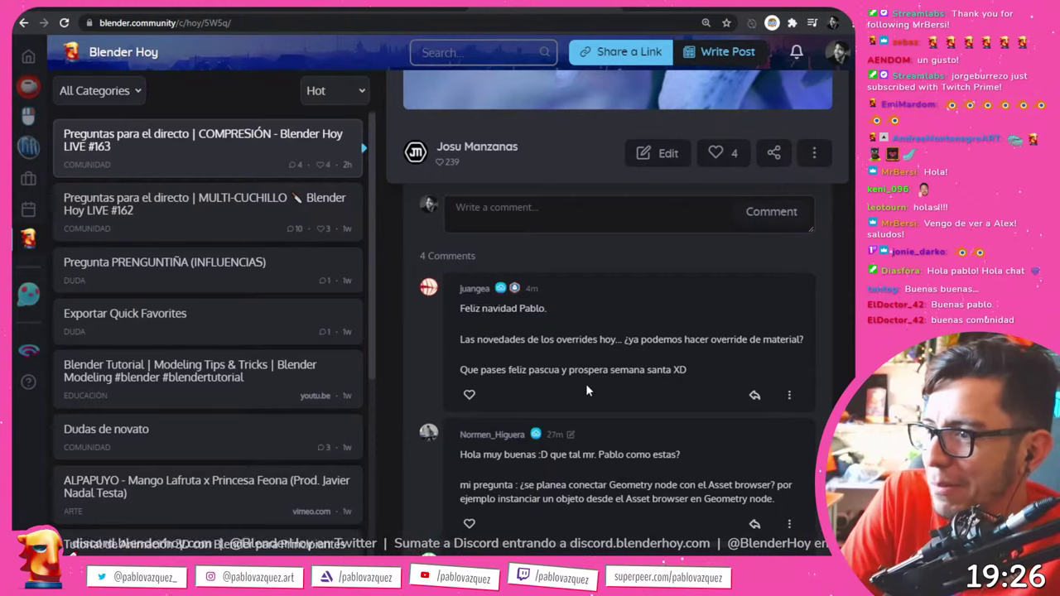
{"action": "left_click_drag", "start_coordinate": [711, 369], "coordinate": [456, 308]}
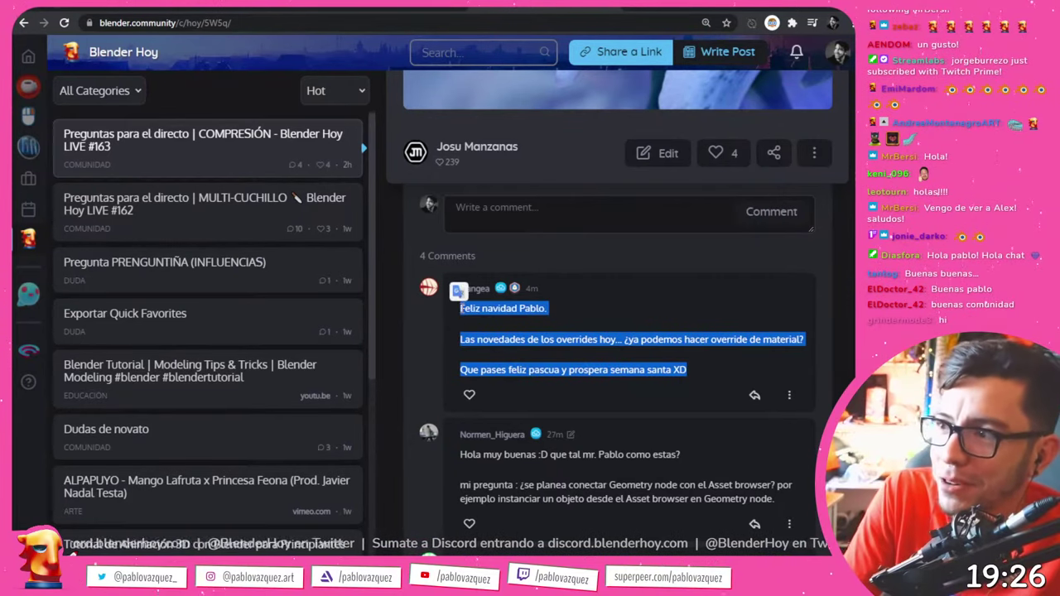
{"action": "left_click", "coordinate": [478, 313]}
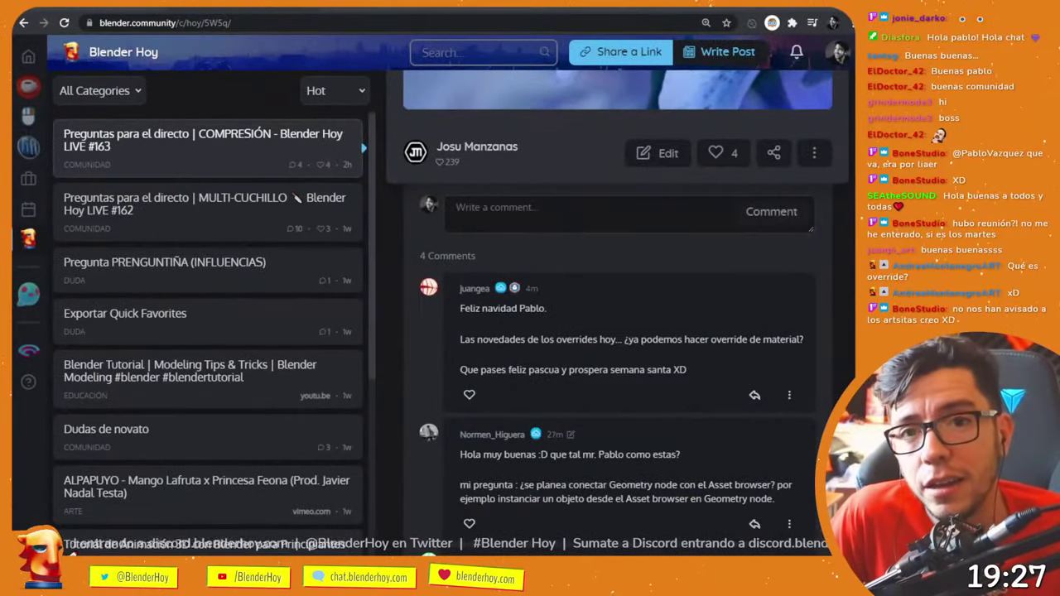
- Switch to the code.blender.org 'Attributes and Fields' article tab
{"action": "left_click", "coordinate": [95, 7]}
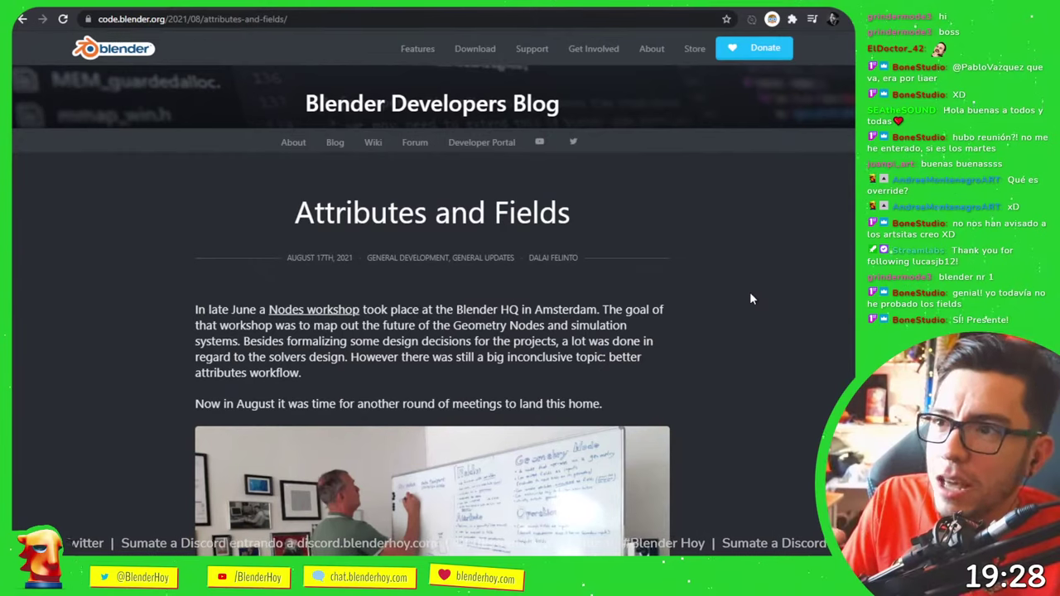
{"action": "left_click_drag", "start_coordinate": [585, 222], "coordinate": [495, 225]}
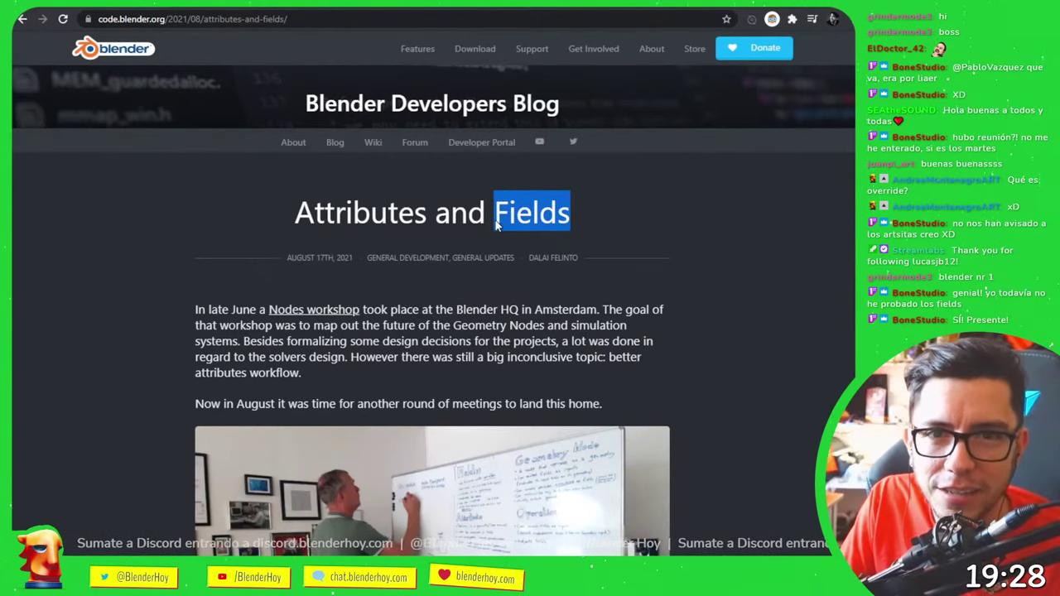
{"action": "left_click", "coordinate": [661, 252]}
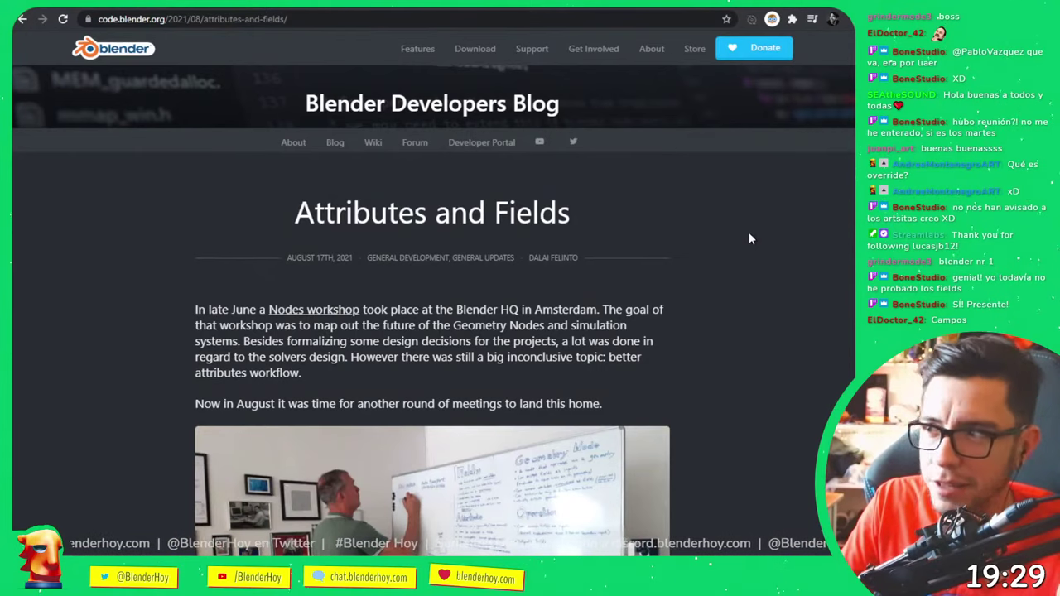
{"action": "scroll", "coordinate": [774, 273], "scroll_direction": "down", "scroll_amount": 2}
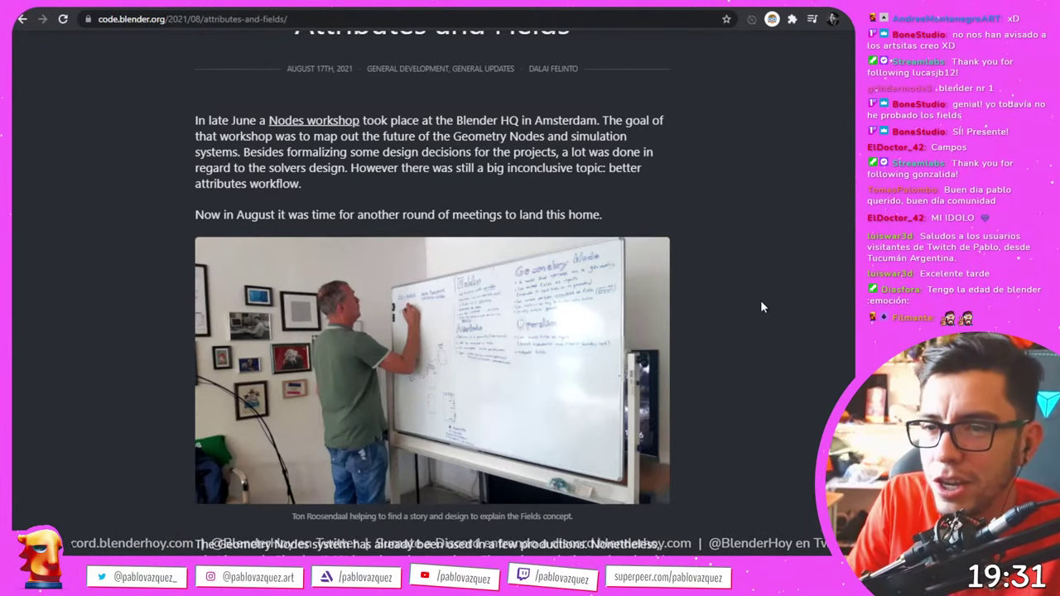
{"action": "scroll", "coordinate": [762, 306], "scroll_direction": "down", "scroll_amount": 4}
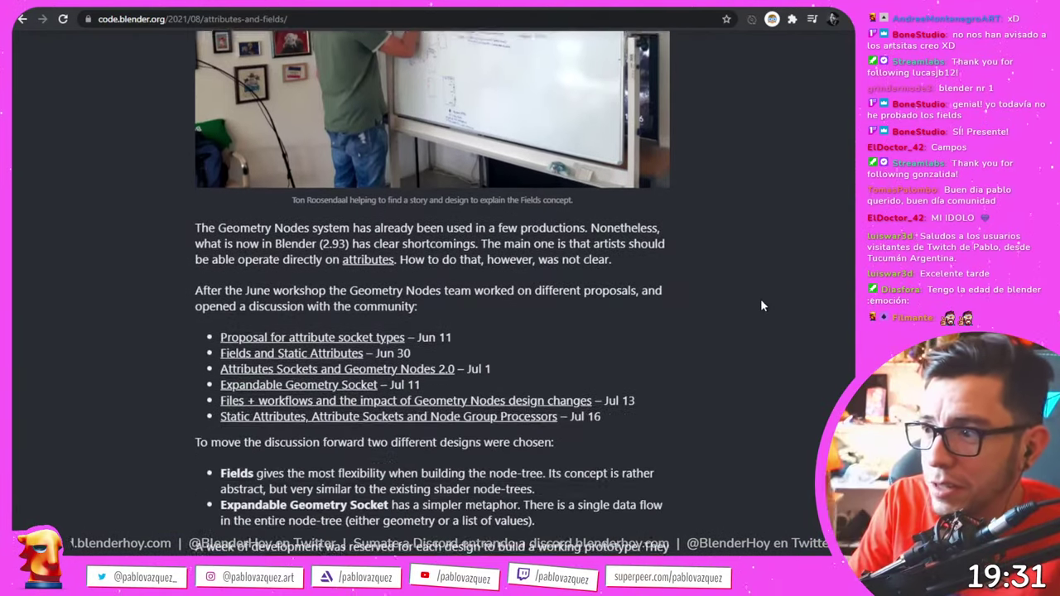
{"action": "scroll", "coordinate": [762, 307], "scroll_direction": "down", "scroll_amount": 1}
{"action": "scroll", "coordinate": [745, 380], "scroll_direction": "up", "scroll_amount": 3}
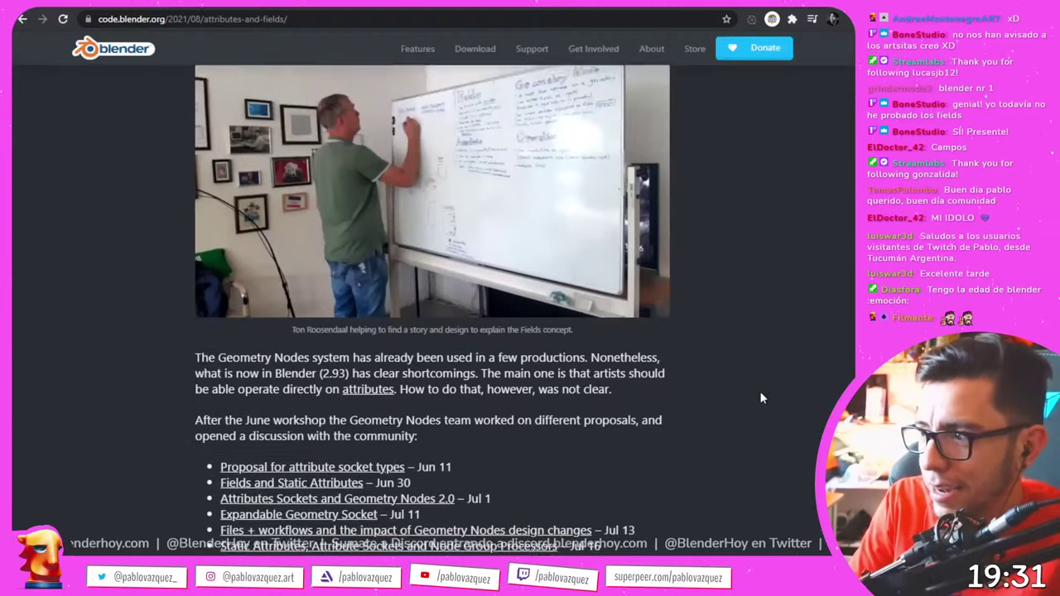
{"action": "scroll", "coordinate": [759, 393], "scroll_direction": "down", "scroll_amount": 1}
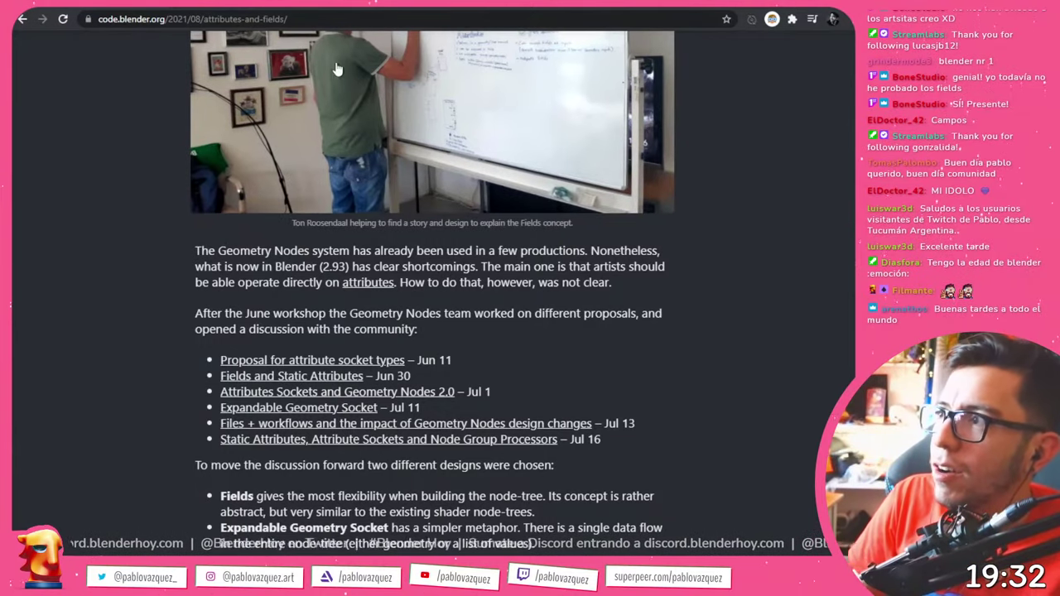
{"action": "left_click", "coordinate": [298, 407]}
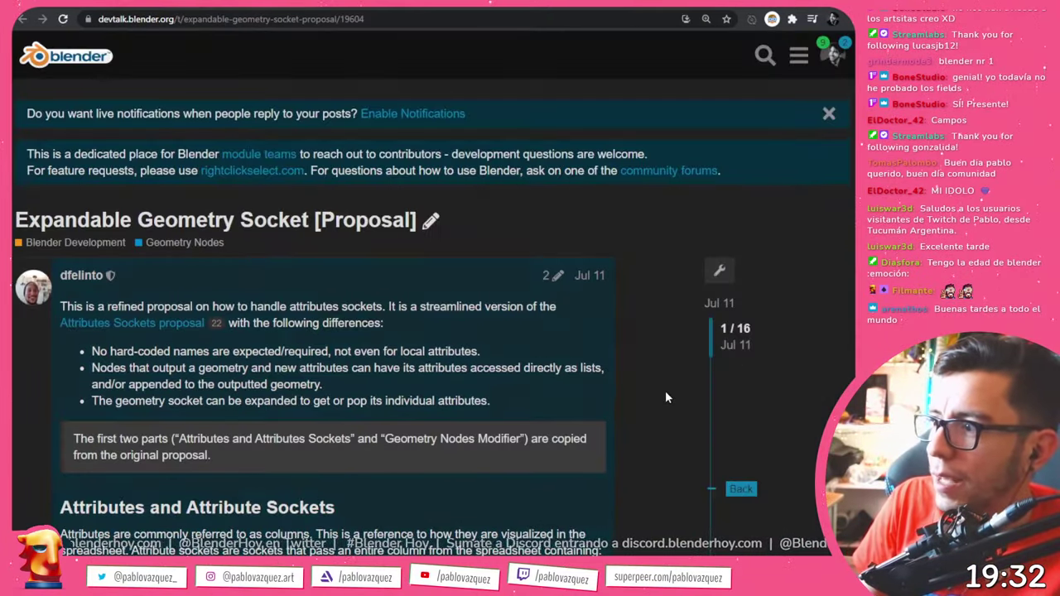
{"action": "scroll", "coordinate": [665, 398], "scroll_direction": "down", "scroll_amount": 10}
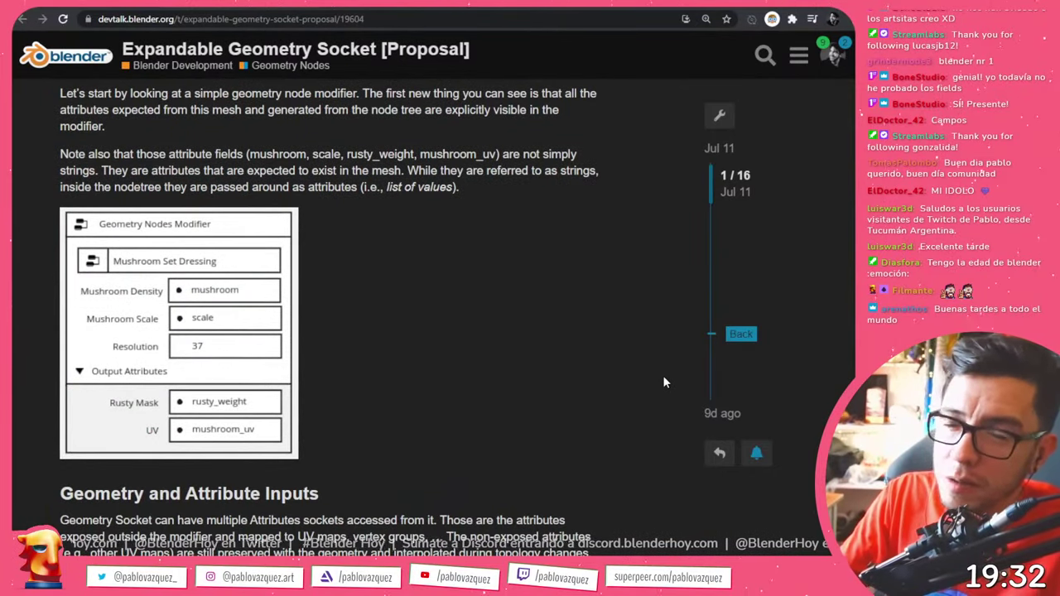
{"action": "scroll", "coordinate": [653, 382], "scroll_direction": "down", "scroll_amount": 5}
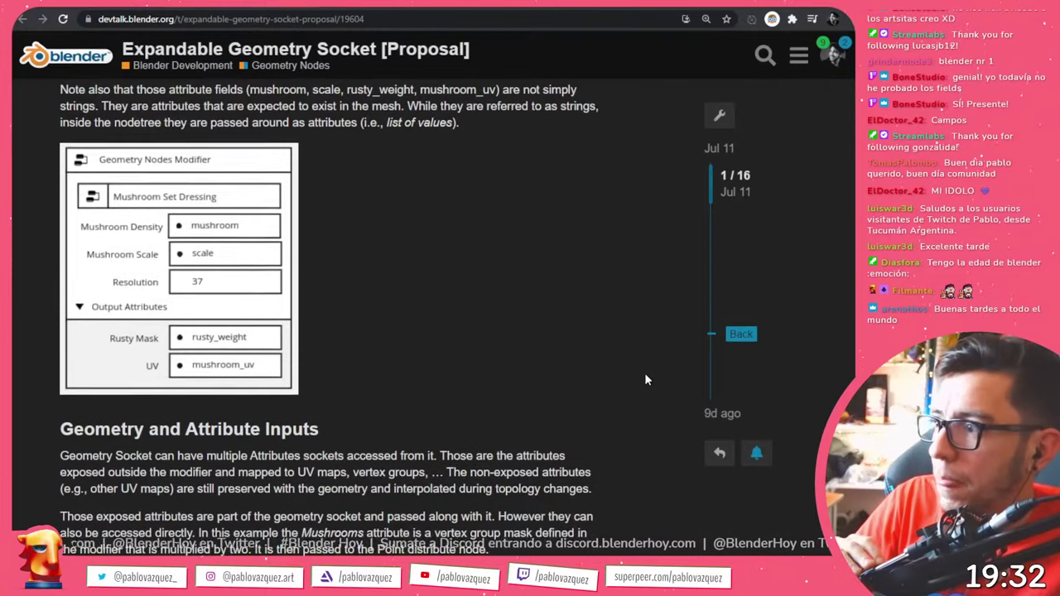
{"action": "scroll", "coordinate": [644, 379], "scroll_direction": "down", "scroll_amount": 3}
{"action": "scroll", "coordinate": [414, 290], "scroll_direction": "up", "scroll_amount": 1}
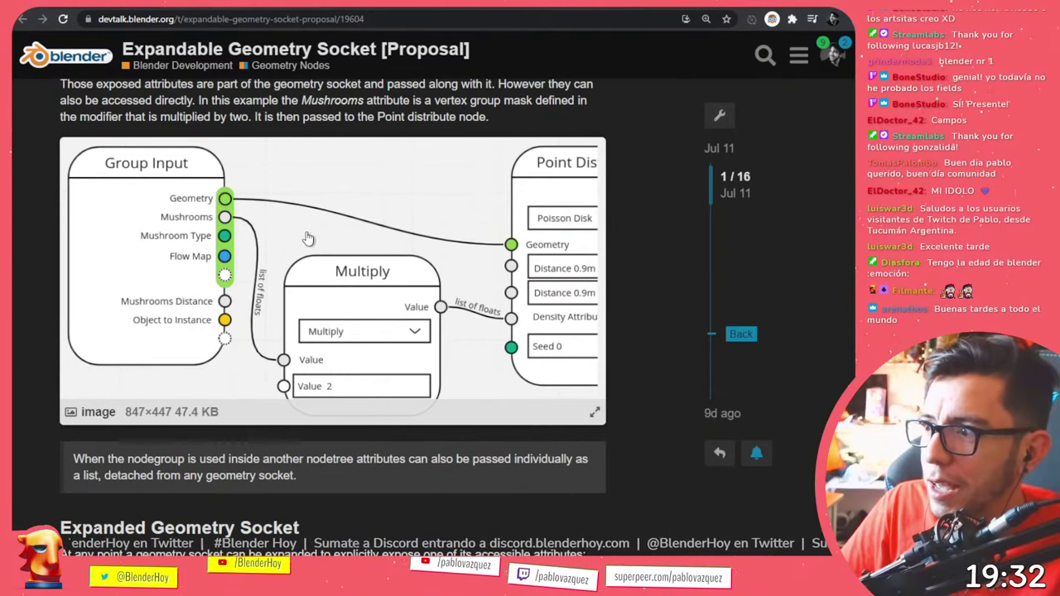
{"action": "scroll", "coordinate": [477, 299], "scroll_direction": "down", "scroll_amount": 1}
{"action": "scroll", "coordinate": [477, 300], "scroll_direction": "down", "scroll_amount": 5}
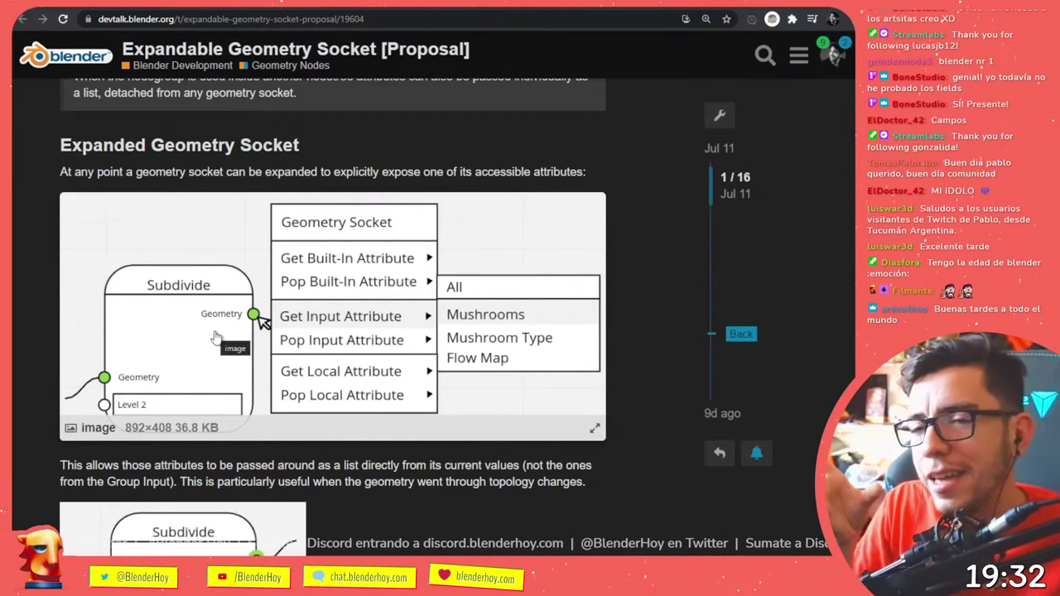
{"action": "scroll", "coordinate": [249, 324], "scroll_direction": "down", "scroll_amount": 1}
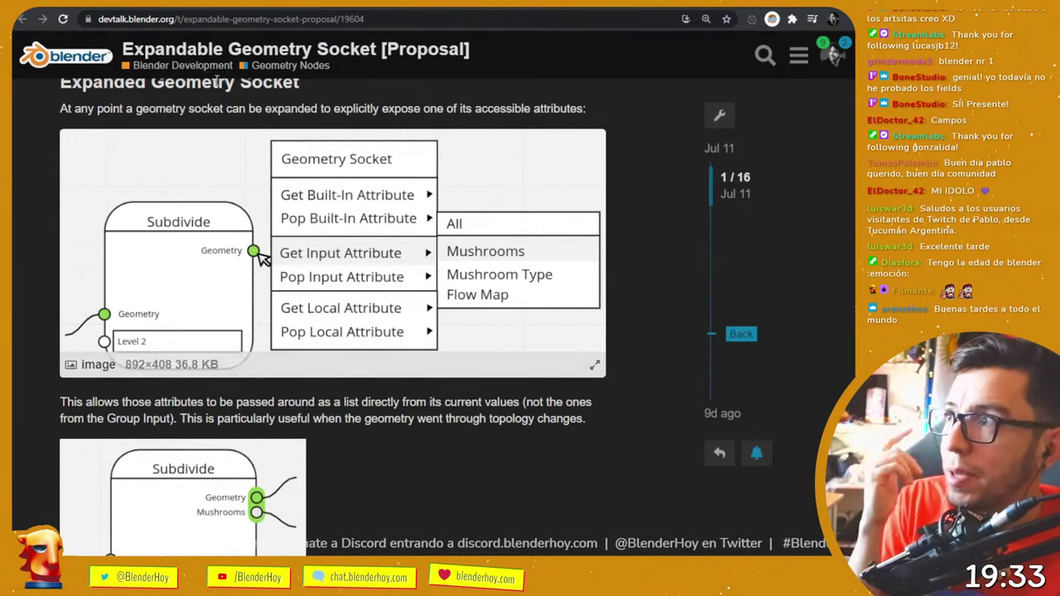
{"action": "key", "text": "ctrl+w"}
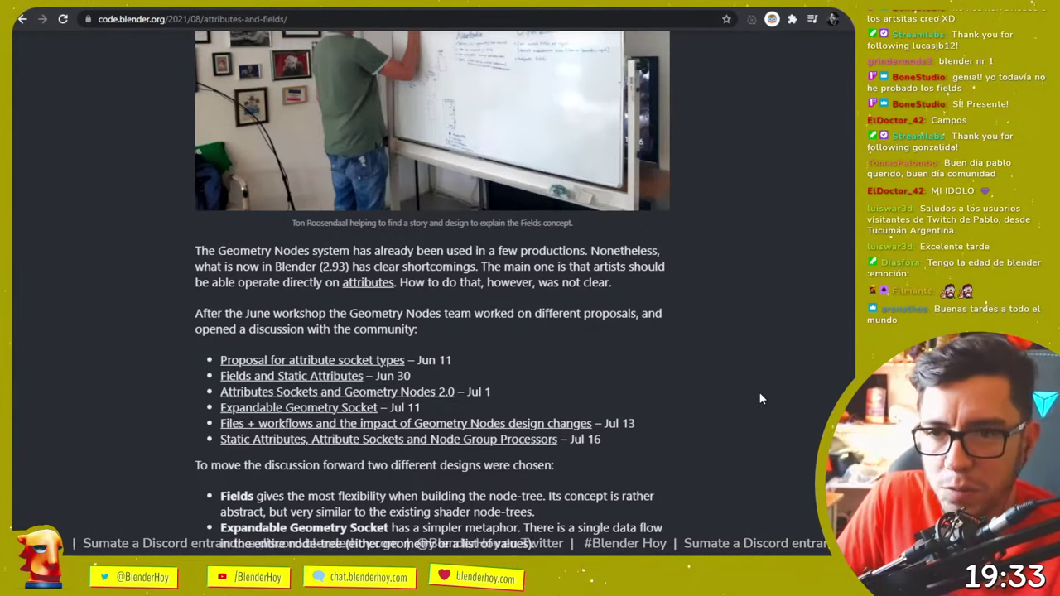
- Scroll the Fields article down to the Prototype and Example section's 2:11 video
{"action": "scroll", "coordinate": [760, 399], "scroll_direction": "down", "scroll_amount": 10}
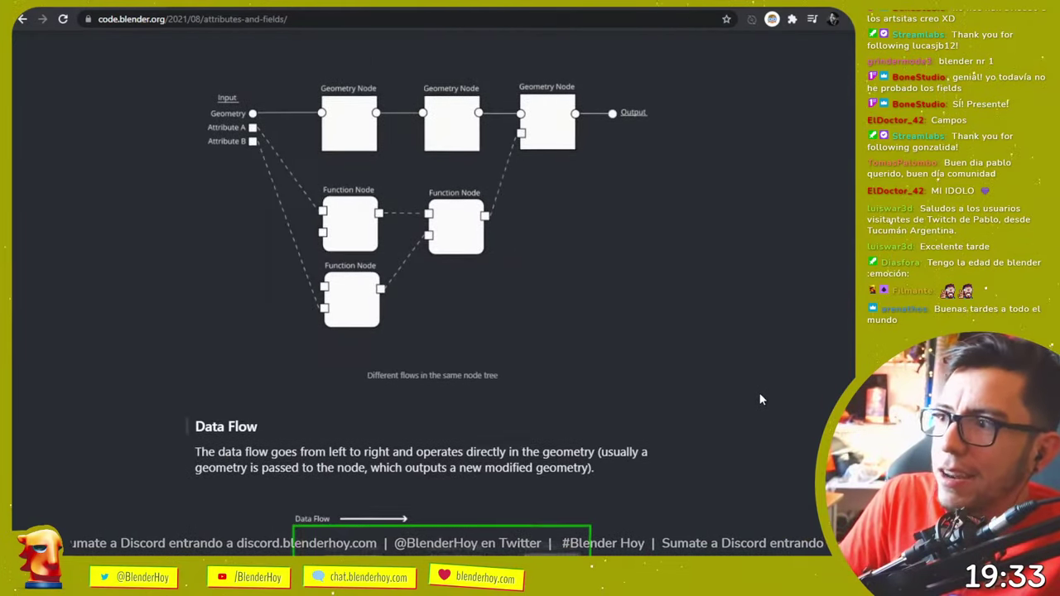
{"action": "scroll", "coordinate": [759, 394], "scroll_direction": "up", "scroll_amount": 2}
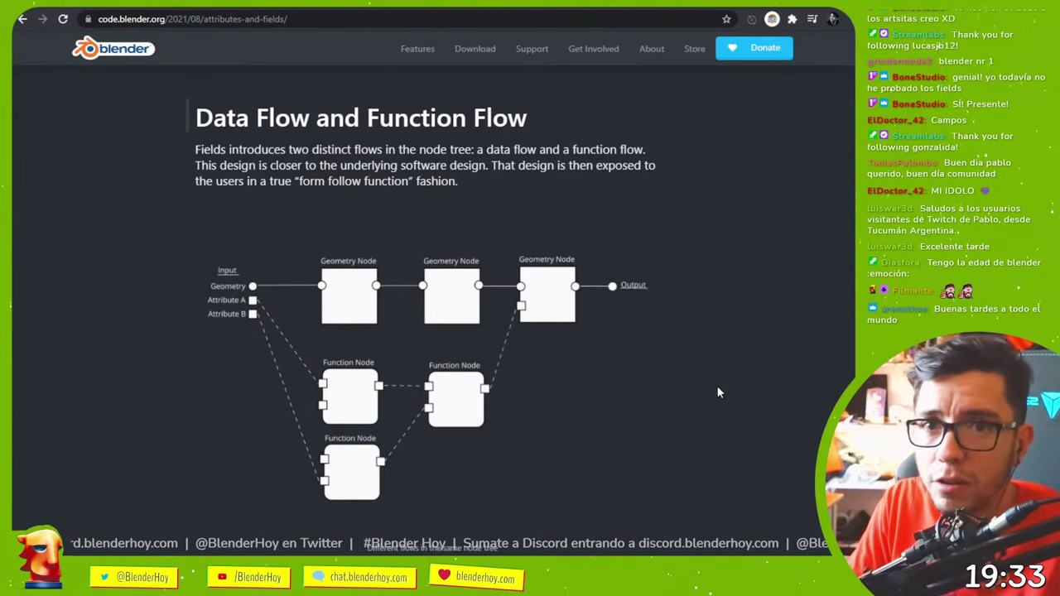
{"action": "scroll", "coordinate": [446, 353], "scroll_direction": "down", "scroll_amount": 2}
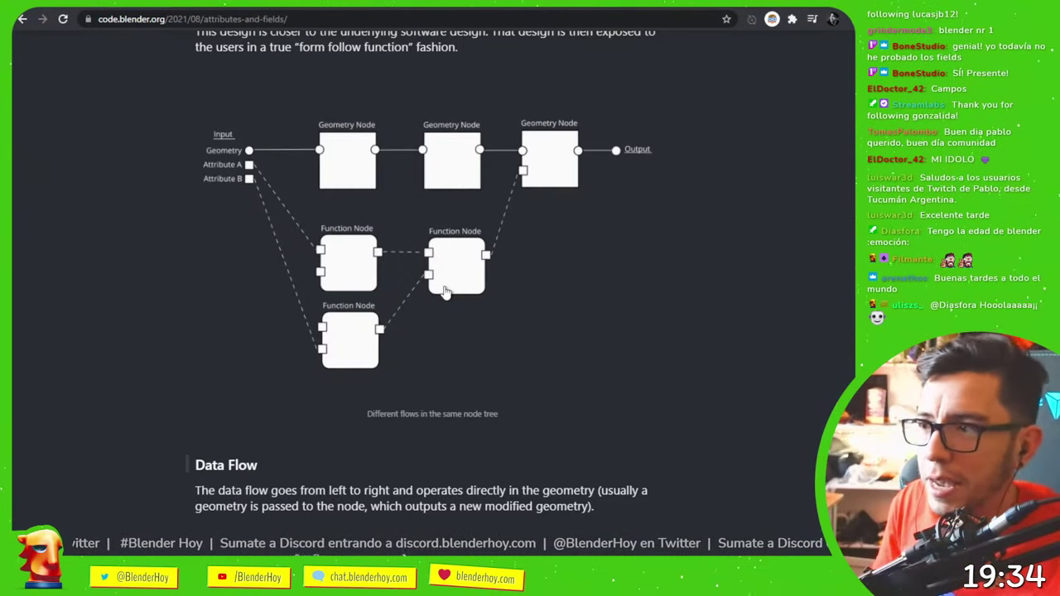
{"action": "scroll", "coordinate": [603, 348], "scroll_direction": "down", "scroll_amount": 4}
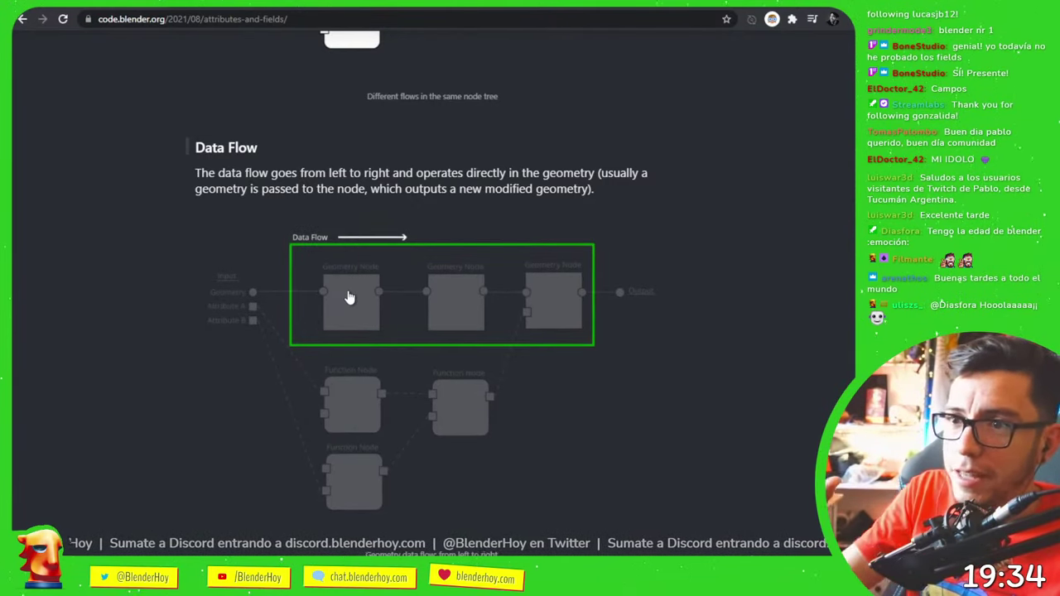
{"action": "scroll", "coordinate": [356, 300], "scroll_direction": "down", "scroll_amount": 3}
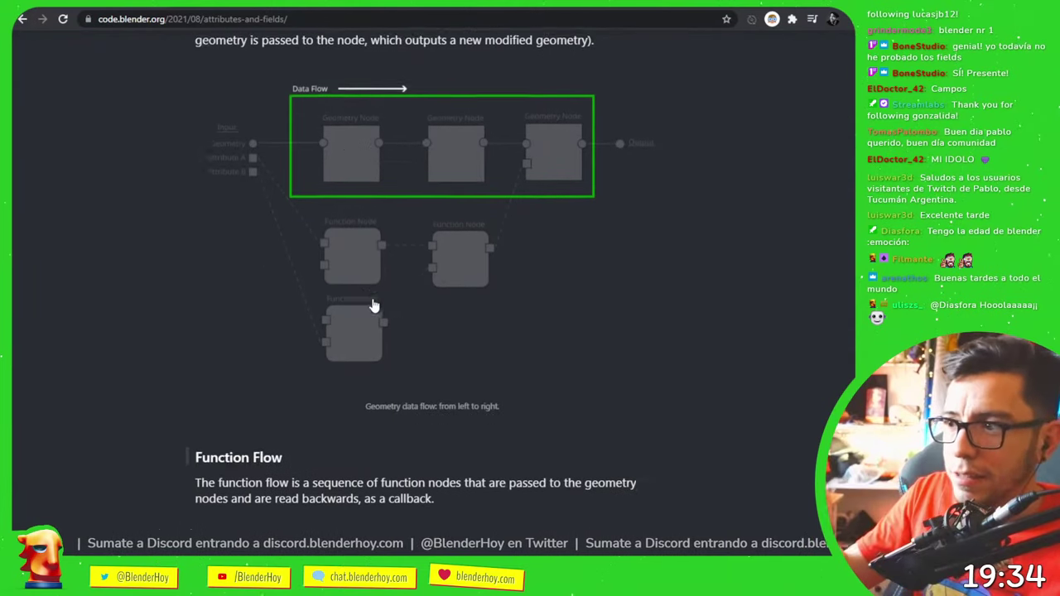
{"action": "scroll", "coordinate": [372, 305], "scroll_direction": "down", "scroll_amount": 6}
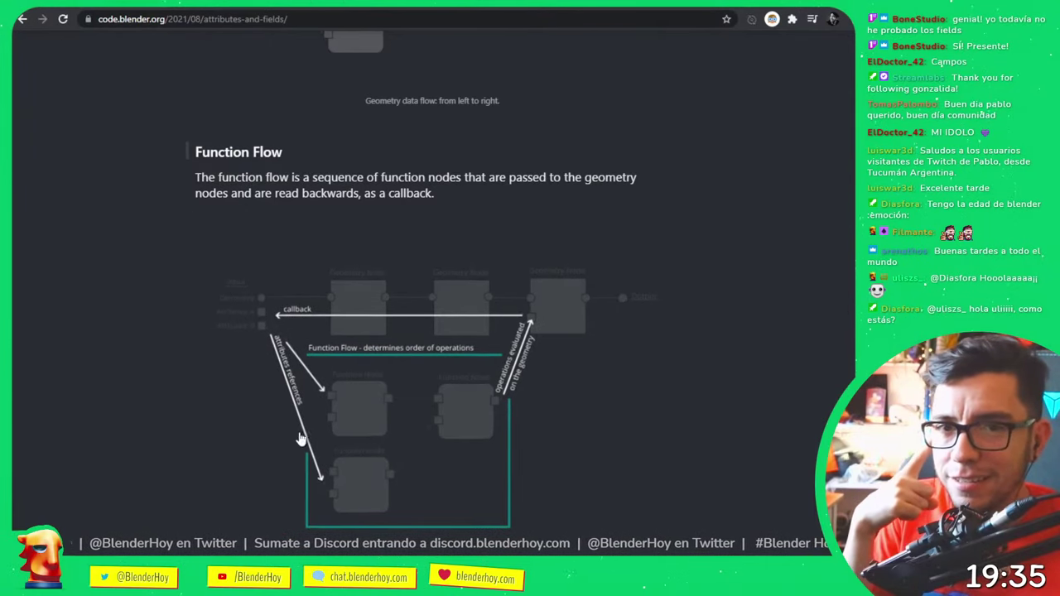
{"action": "scroll", "coordinate": [631, 521], "scroll_direction": "down", "scroll_amount": 2}
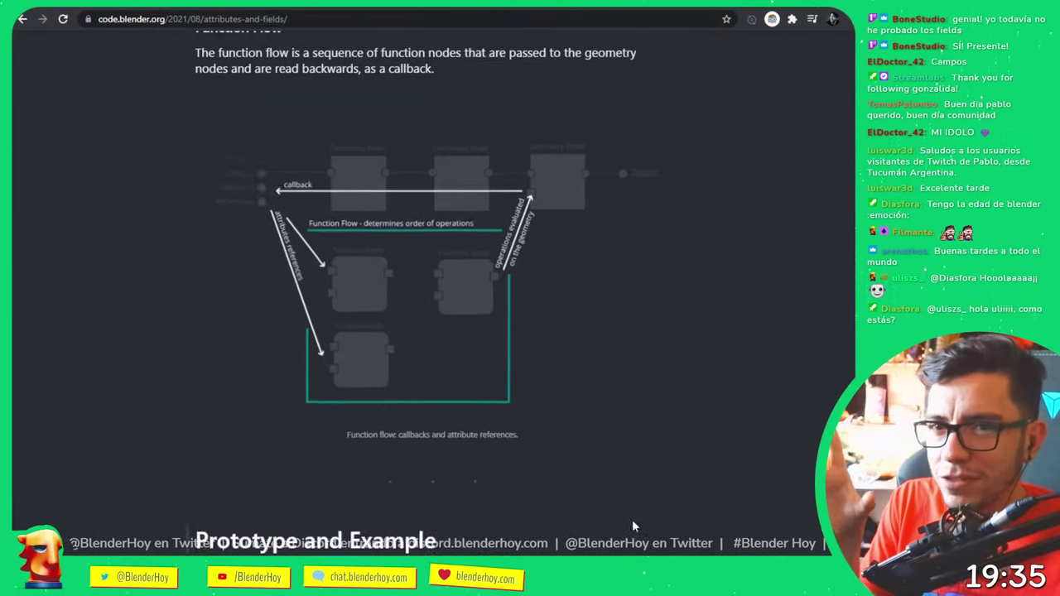
{"action": "scroll", "coordinate": [632, 522], "scroll_direction": "down", "scroll_amount": 6}
- Open the prototype video in a new tab and start watching it
{"action": "right_click", "coordinate": [543, 336]}
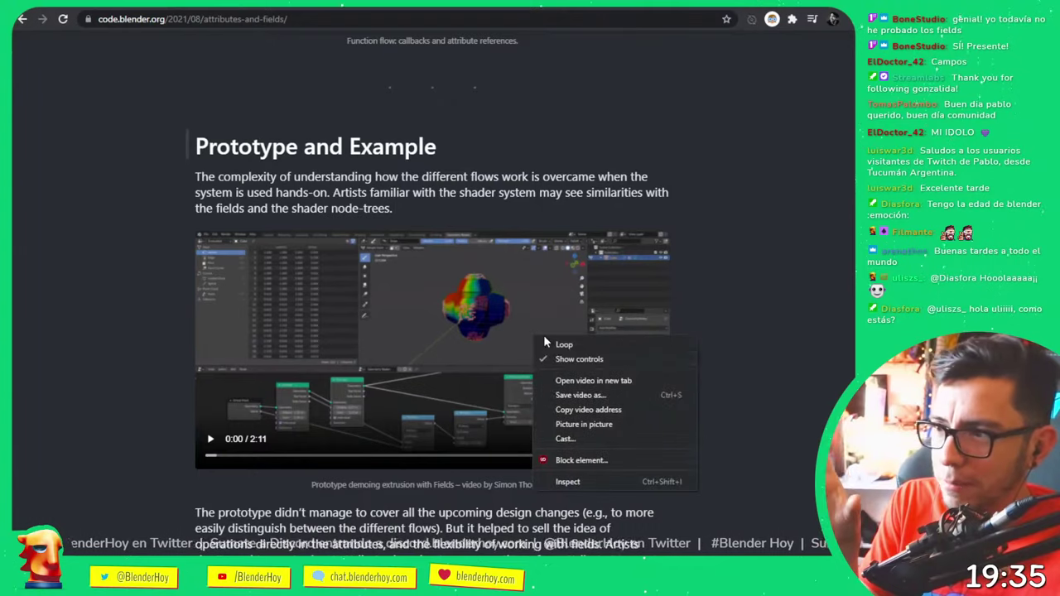
{"action": "left_click", "coordinate": [579, 381]}
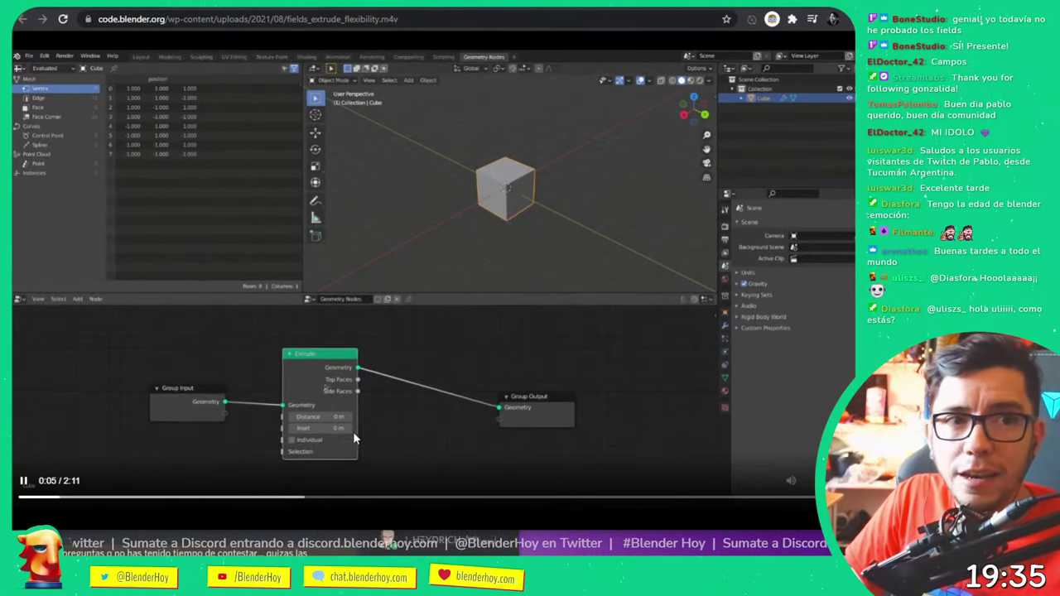
{"action": "left_click", "coordinate": [22, 483]}
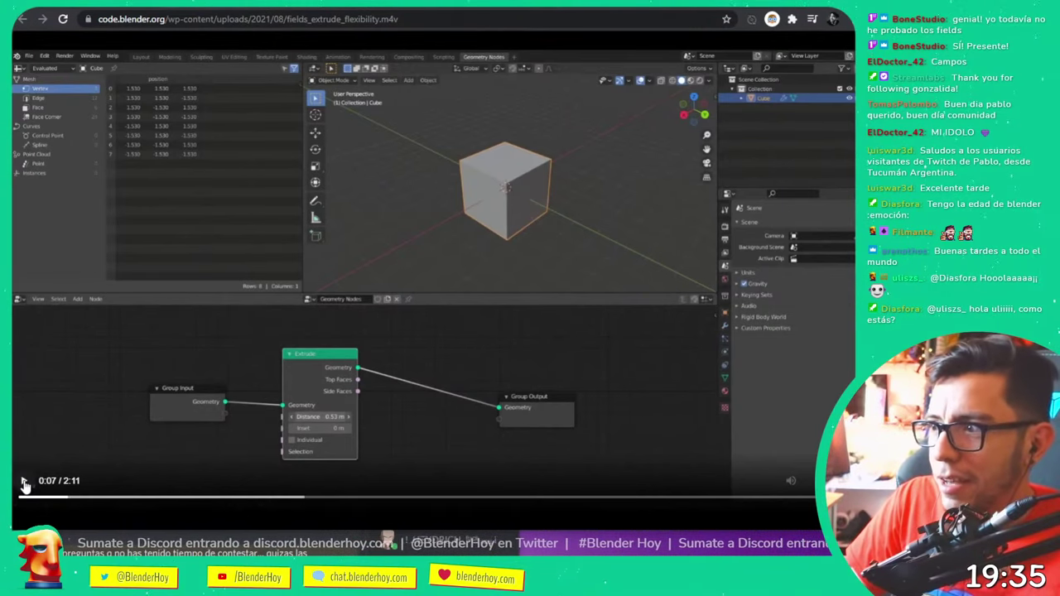
{"action": "left_click", "coordinate": [24, 484]}
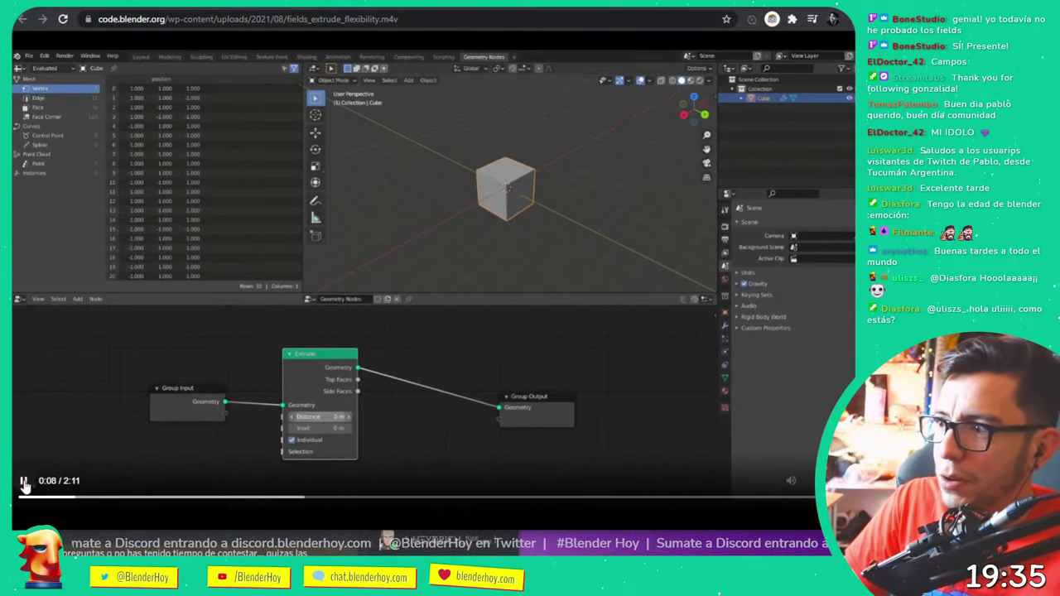
- Pause at the 1.15 m extrusion and after the second extrusion, then rewind to 0:11
{"action": "left_click", "coordinate": [25, 486]}
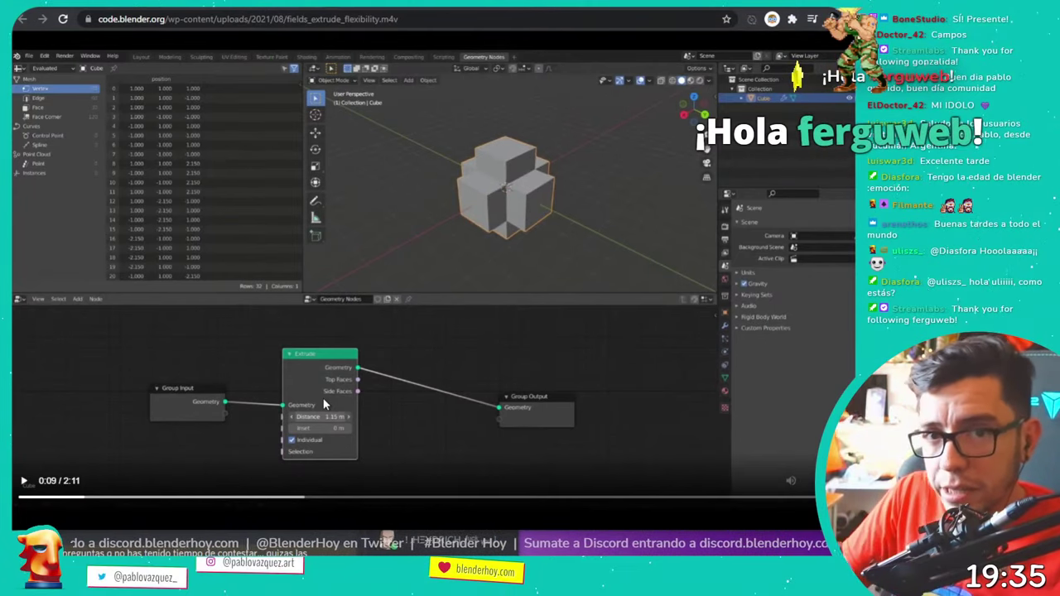
{"action": "left_click", "coordinate": [24, 481]}
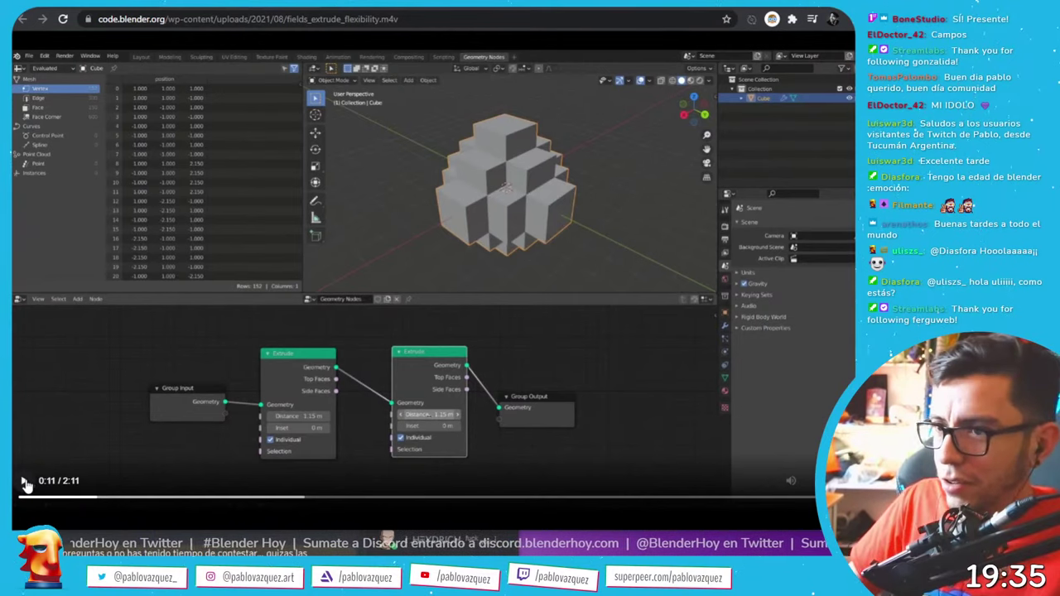
{"action": "left_click", "coordinate": [23, 482]}
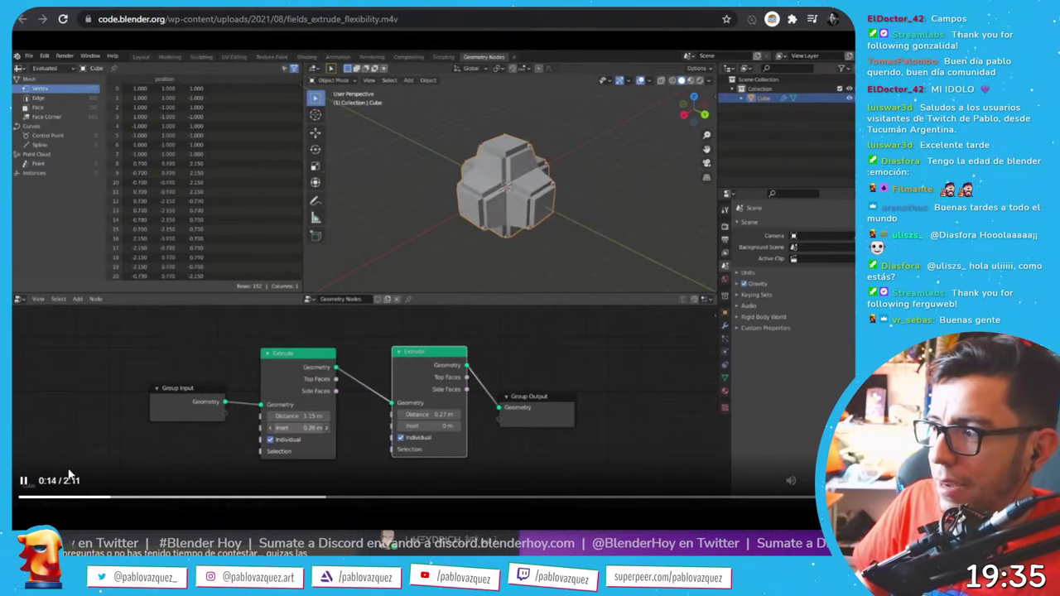
{"action": "left_click", "coordinate": [24, 485]}
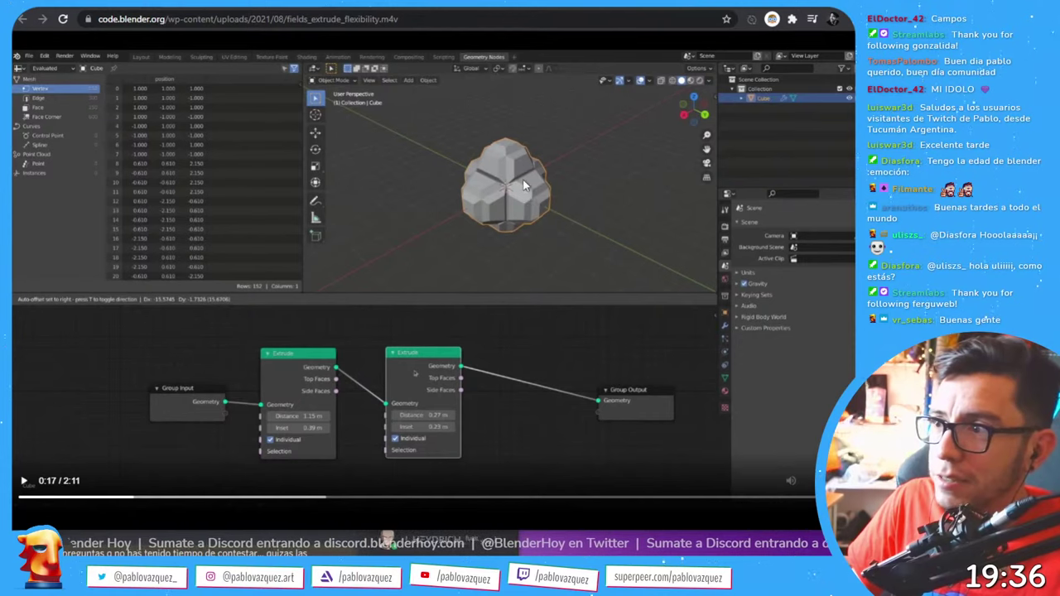
{"action": "left_click_drag", "start_coordinate": [130, 496], "coordinate": [47, 502]}
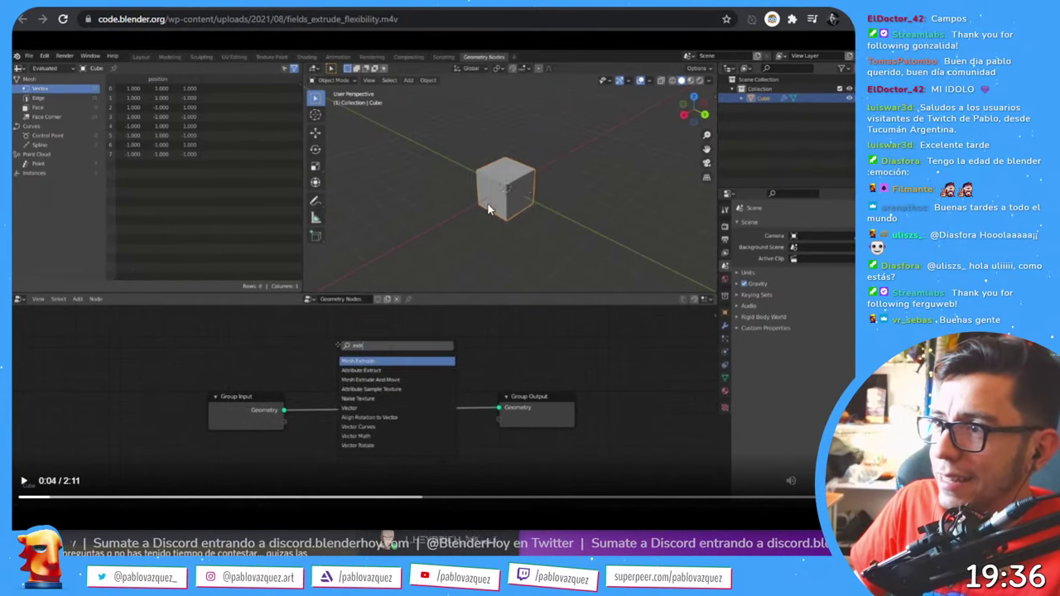
- Scrub the video through 0:12 and 0:17–0:20, playing on toward the Point Distribute step
{"action": "left_click", "coordinate": [18, 484]}
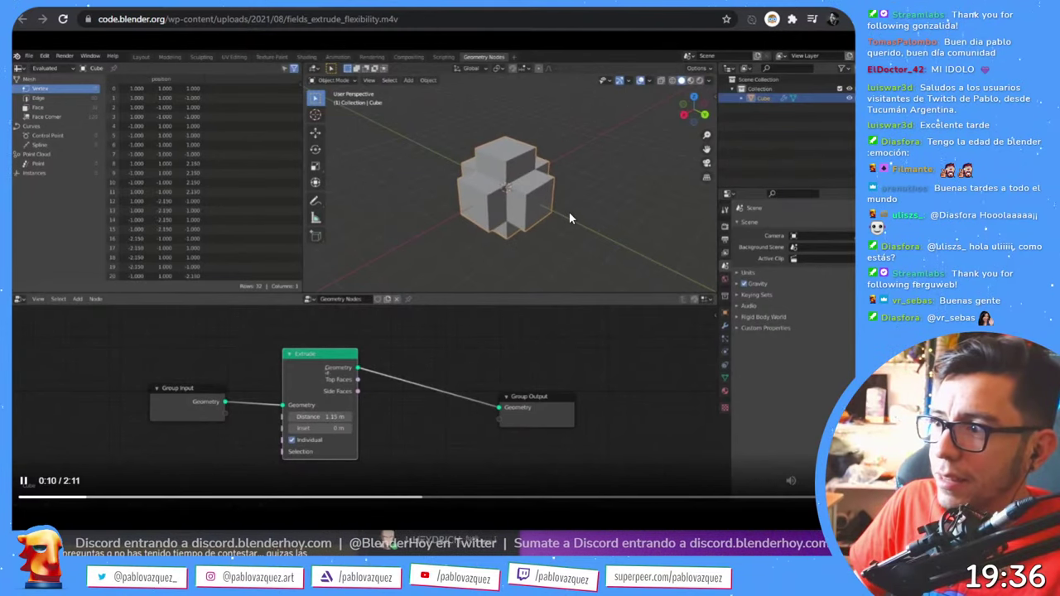
{"action": "key", "text": "space"}
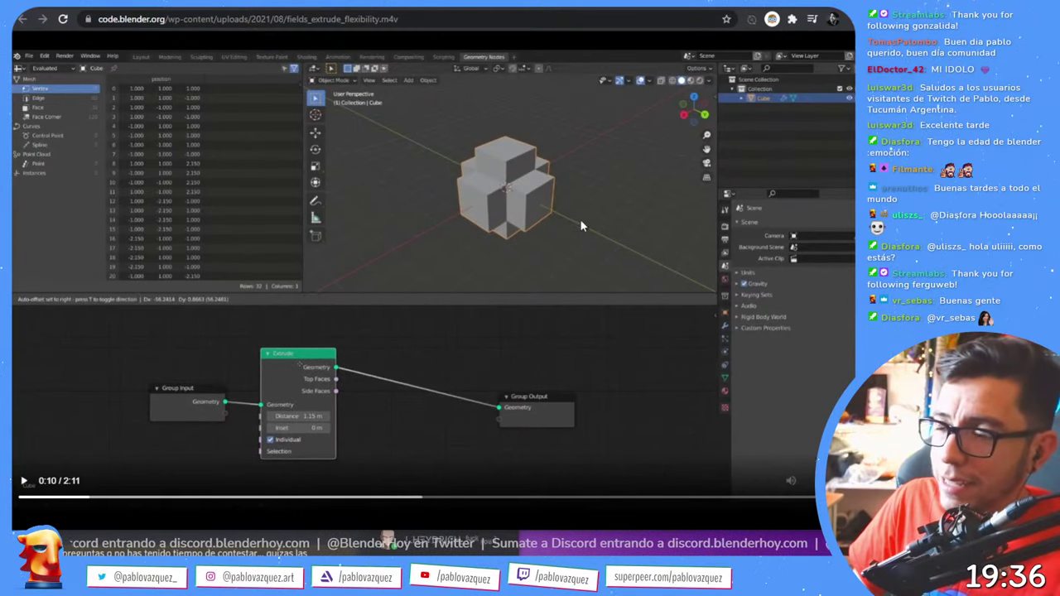
{"action": "key", "text": "space"}
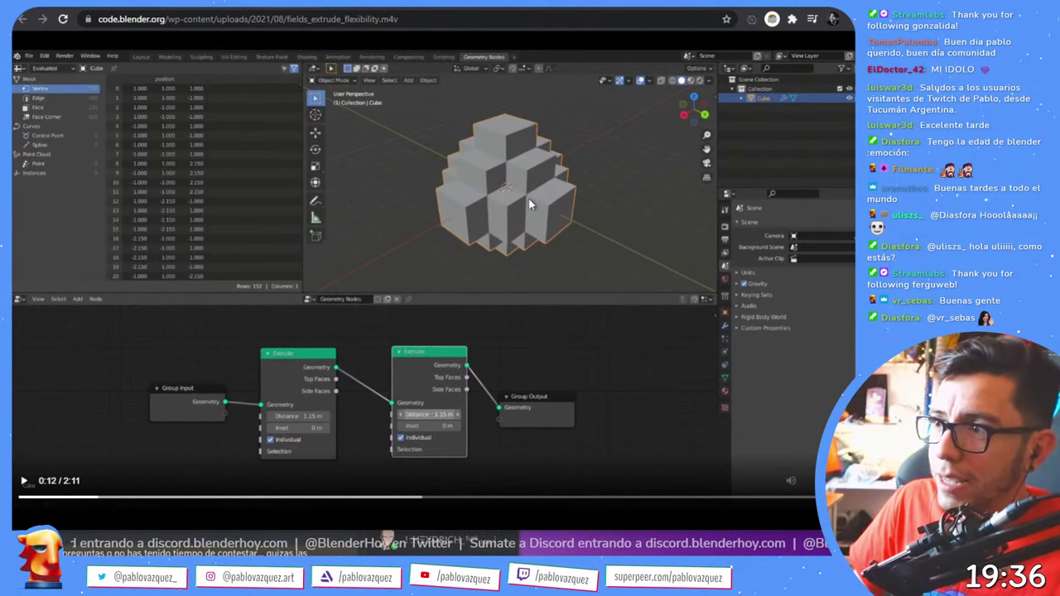
{"action": "key", "text": "space"}
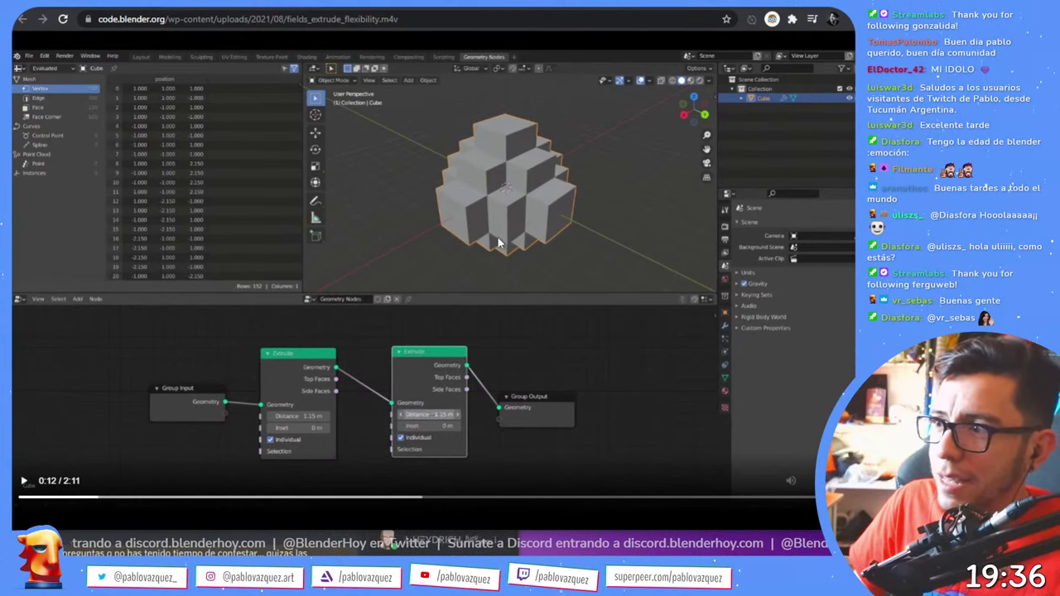
{"action": "key", "text": "space"}
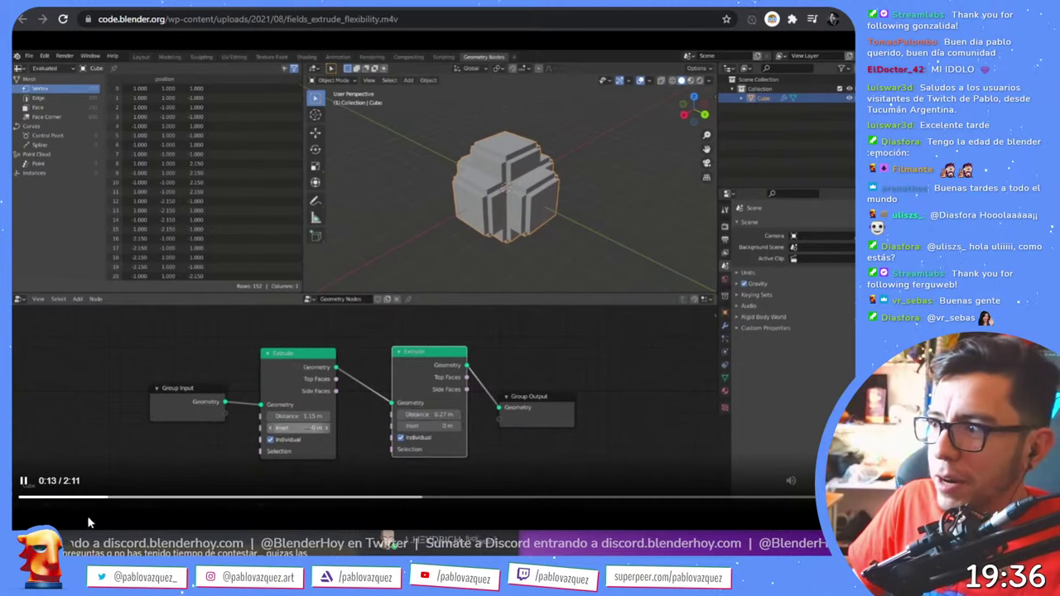
{"action": "left_click_drag", "start_coordinate": [126, 499], "coordinate": [155, 502]}
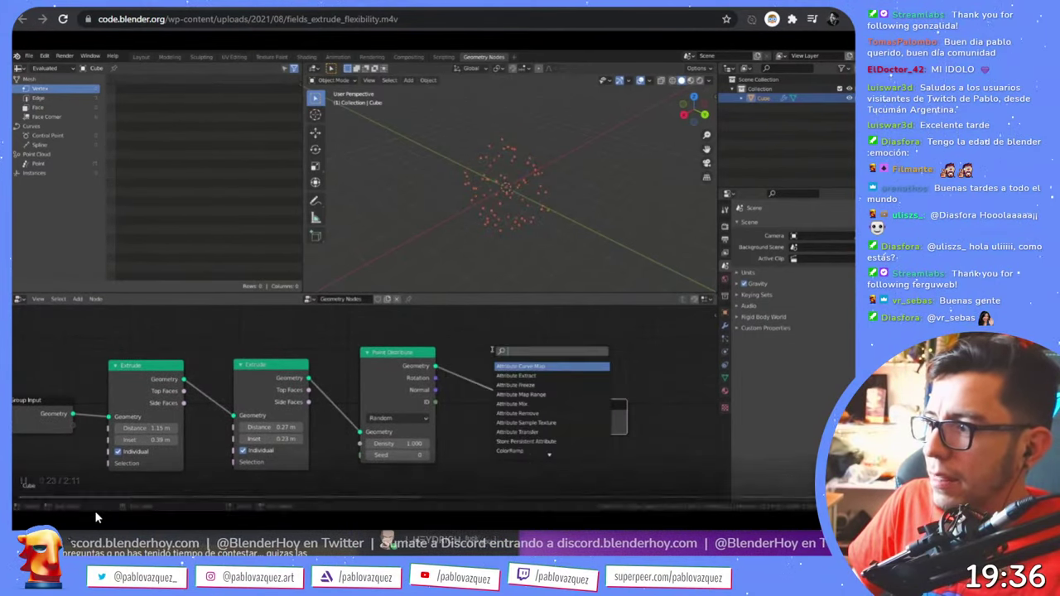
{"action": "left_click", "coordinate": [132, 501]}
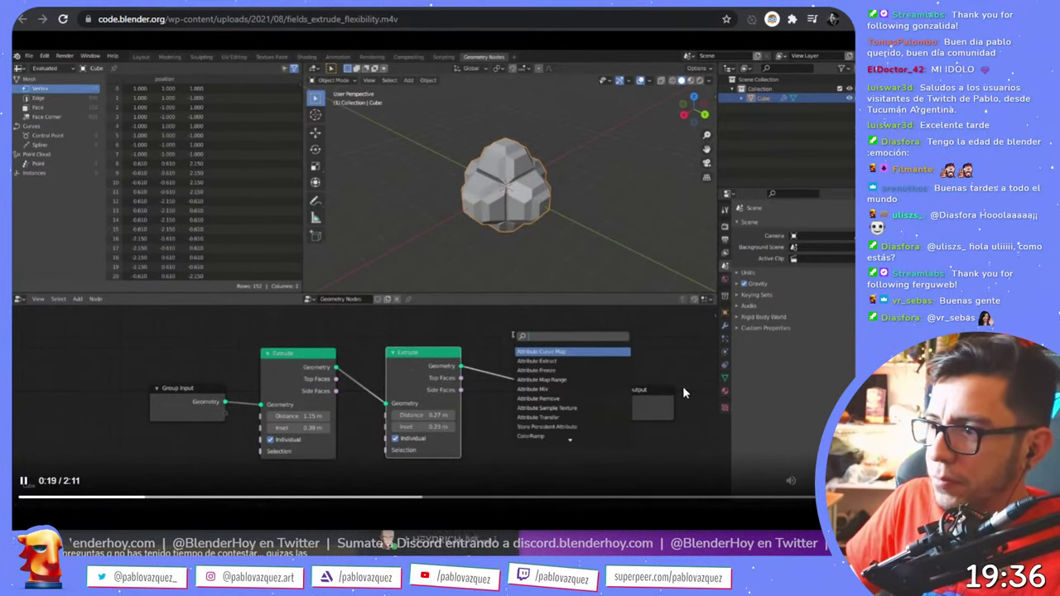
{"action": "left_click", "coordinate": [634, 382]}
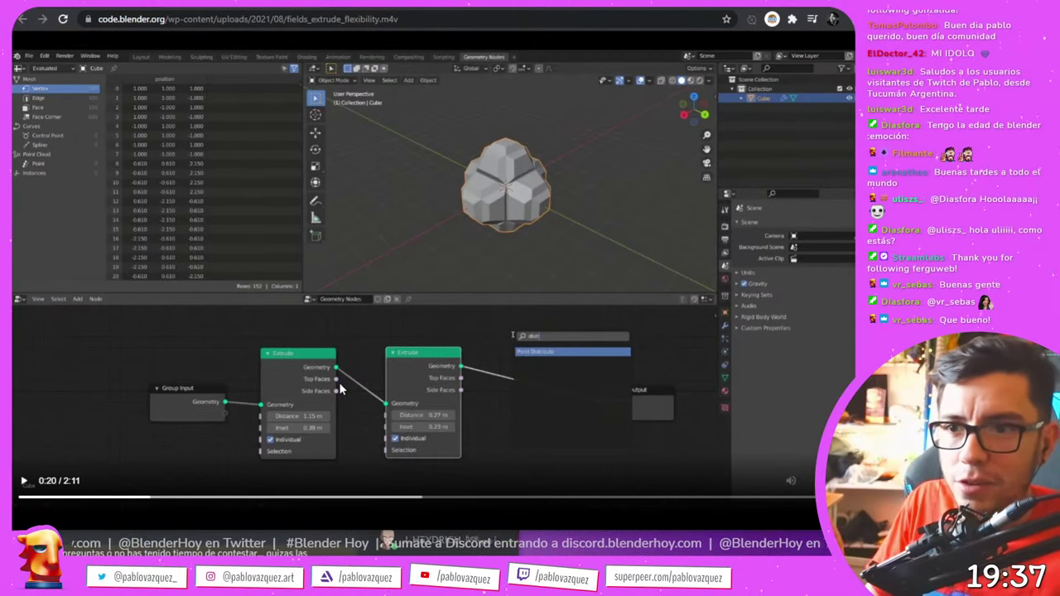
- Play the video with pauses at 0:55, 1:02 and 1:06, ending paused at 1:08
{"action": "key", "text": "space"}
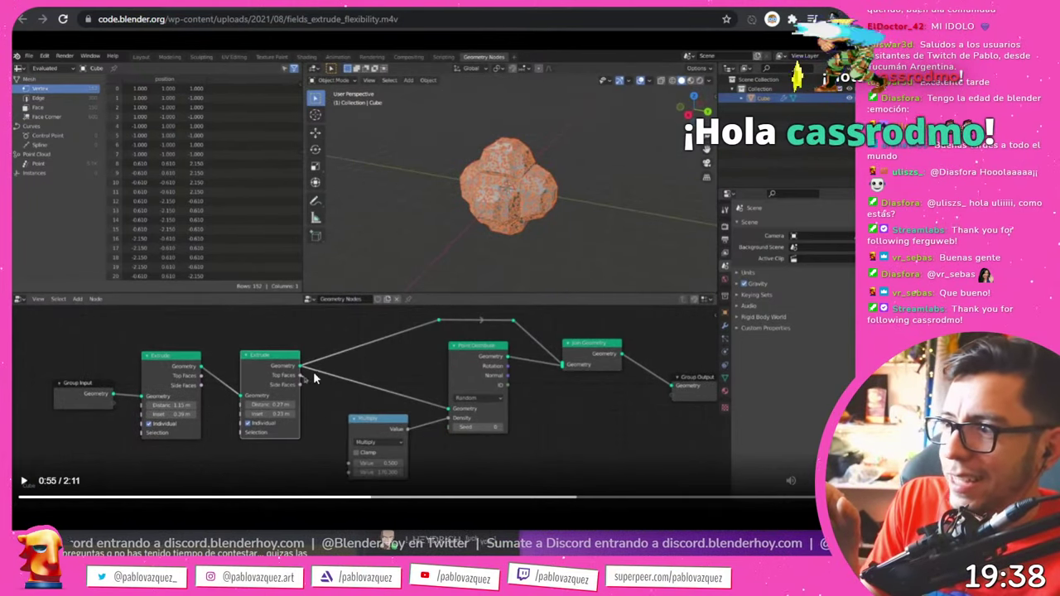
{"action": "key", "text": "space"}
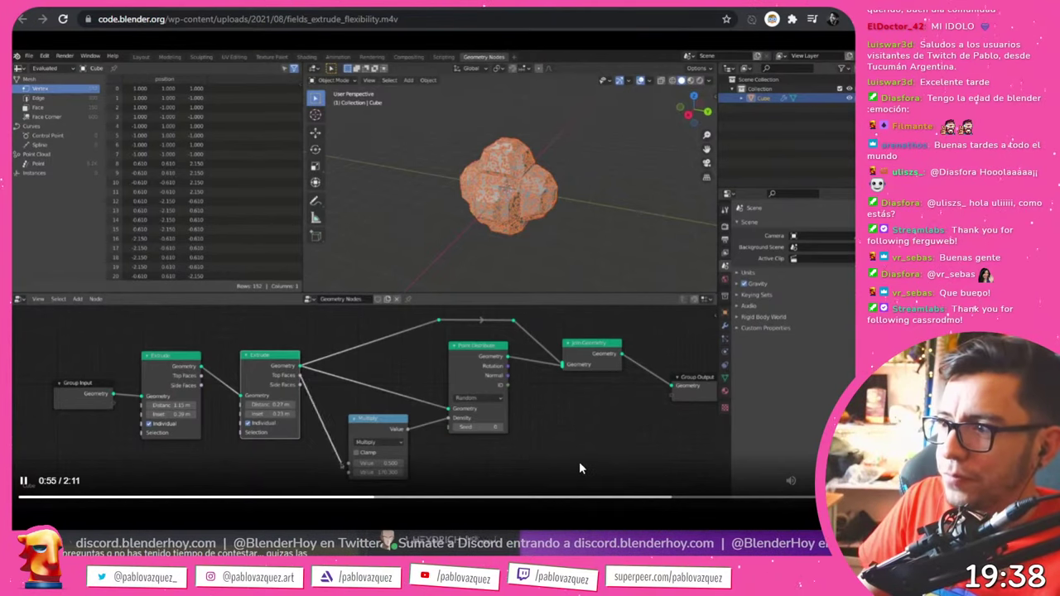
{"action": "key", "text": "space"}
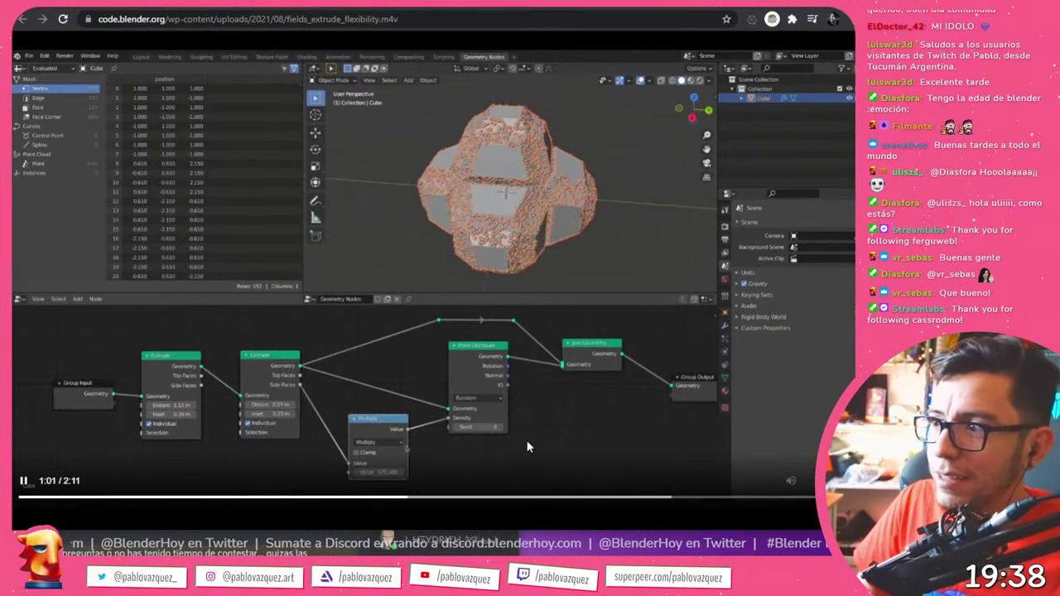
{"action": "key", "text": "space"}
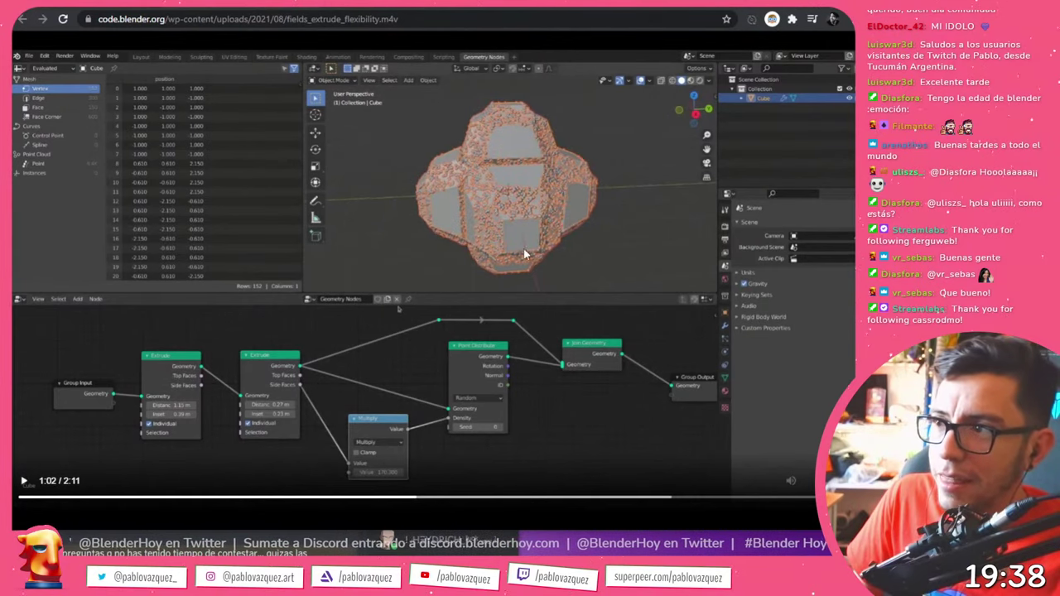
{"action": "key", "text": "space"}
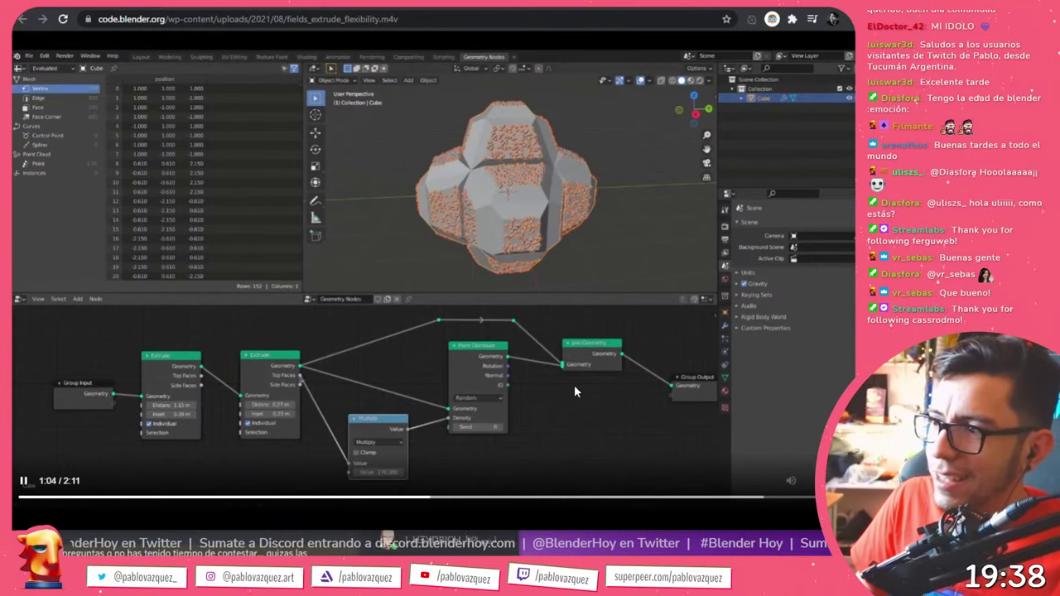
{"action": "key", "text": "space"}
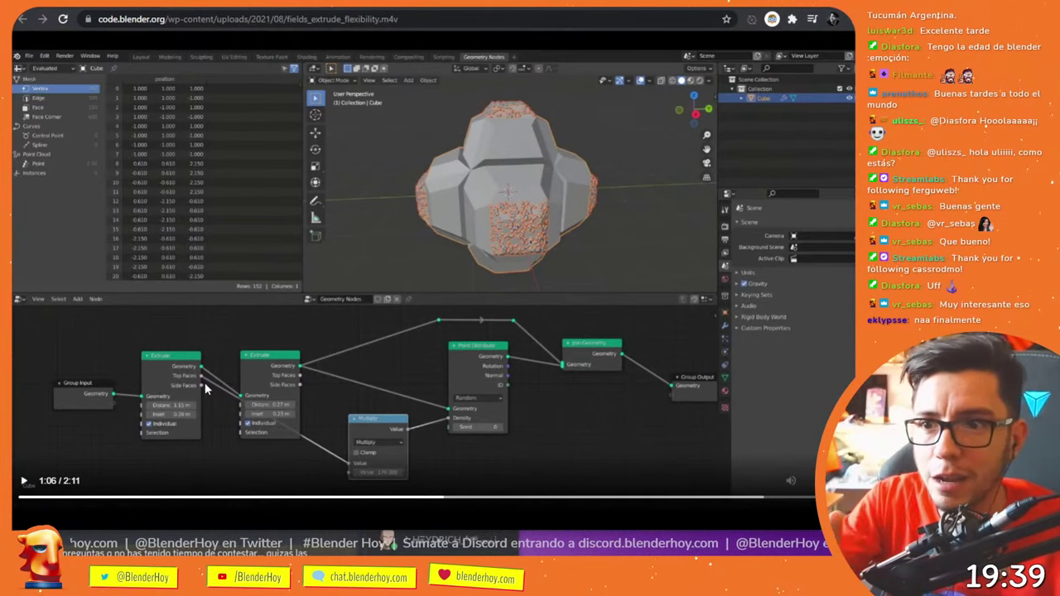
{"action": "left_click", "coordinate": [740, 432]}
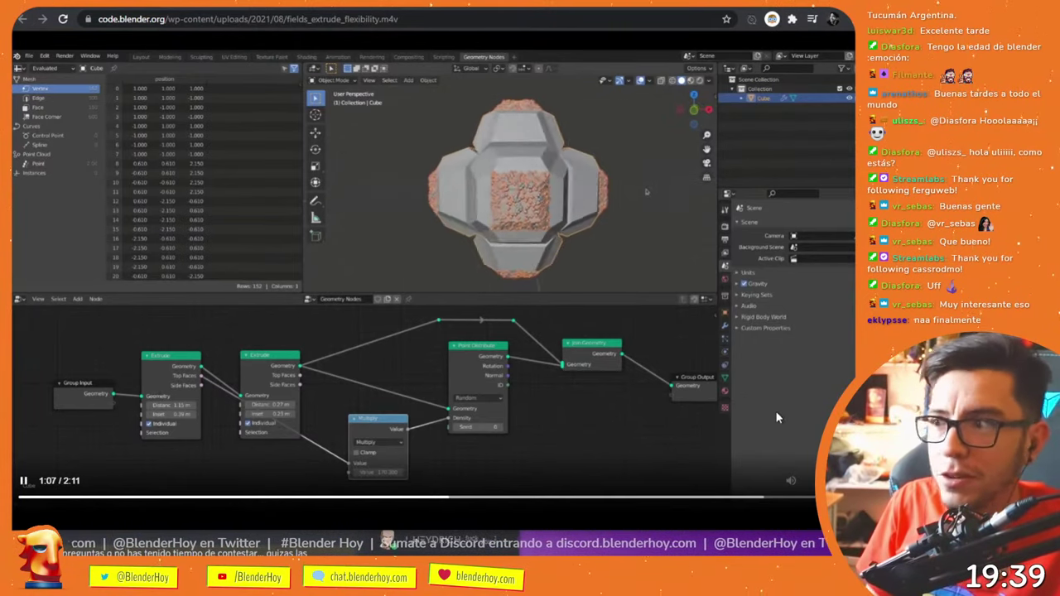
{"action": "left_click", "coordinate": [369, 406]}
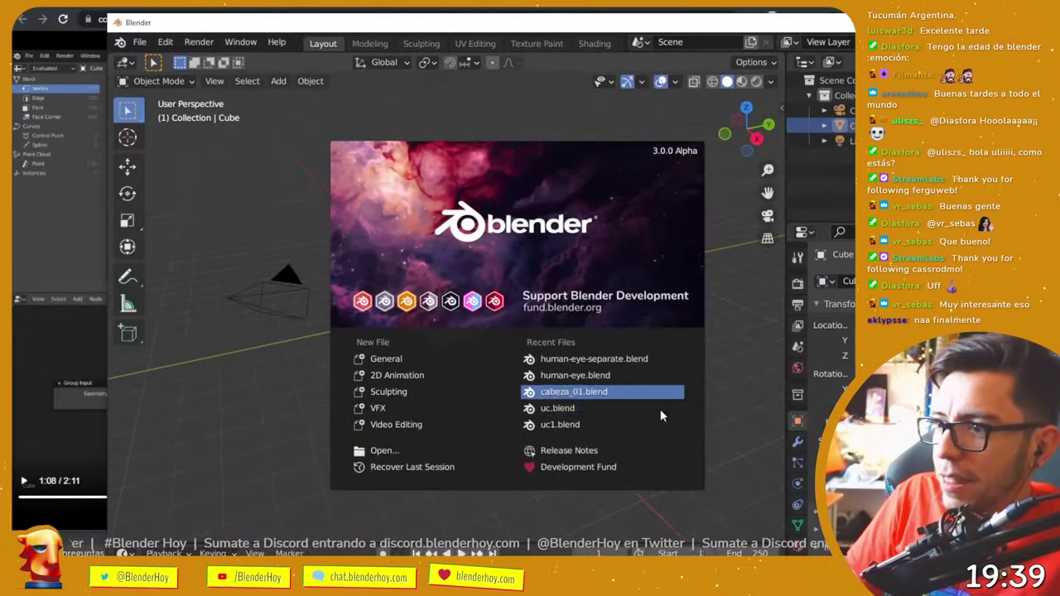
- Dismiss the Blender splash screen to reach the default cube scene
{"action": "left_click", "coordinate": [550, 263]}
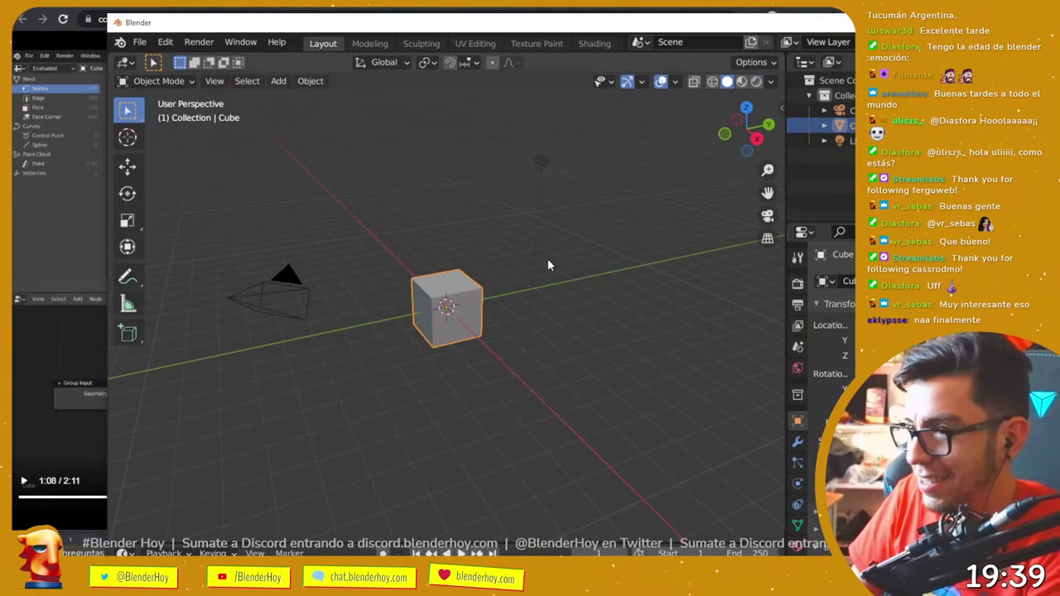
{"action": "key", "text": "ctrl+shift+o"}
{"action": "key", "text": "Escape"}
{"action": "scroll", "coordinate": [566, 43], "scroll_direction": "down", "scroll_amount": 3}
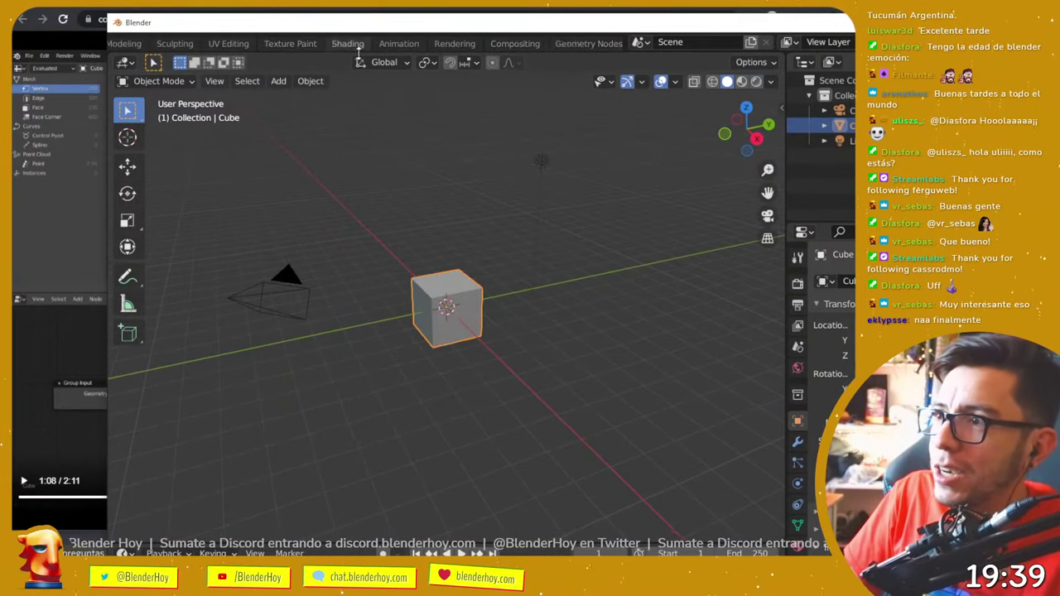
- Switch to Geometry Nodes, create a new node tree, and move the Group Input node left
{"action": "left_click", "coordinate": [587, 43]}
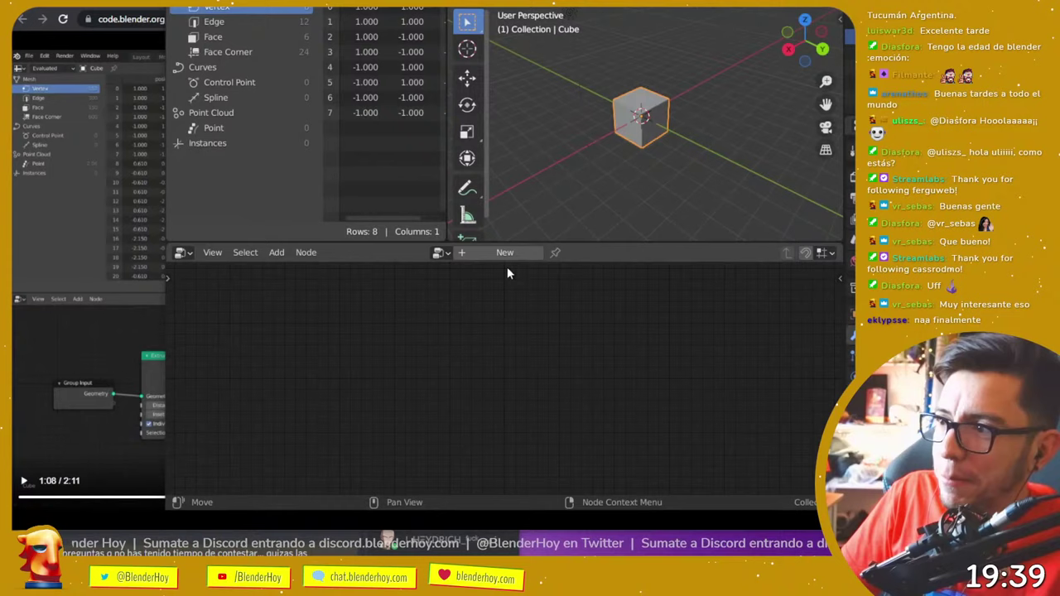
{"action": "left_click", "coordinate": [447, 340]}
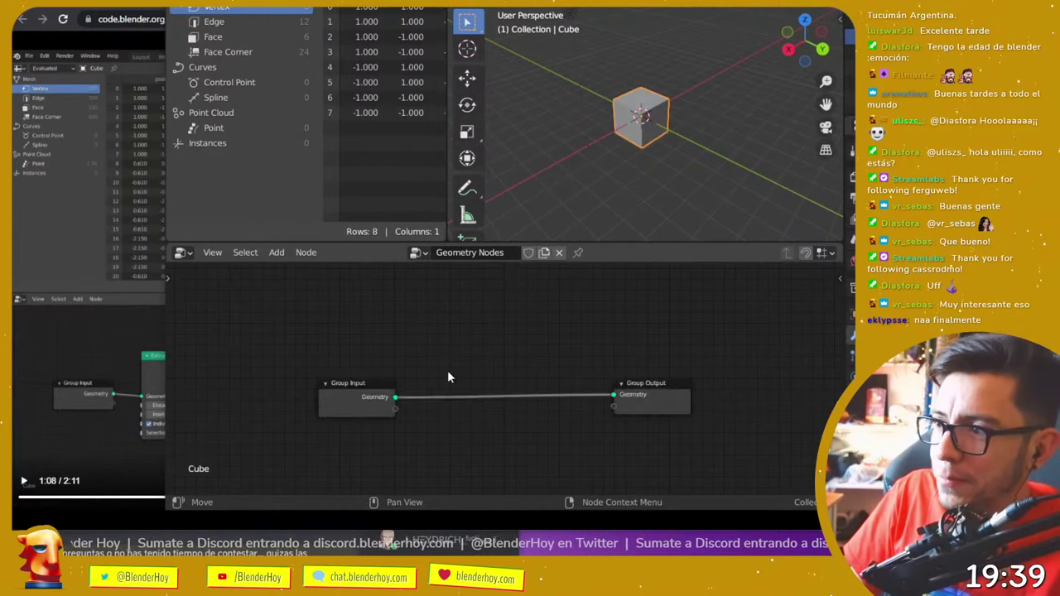
{"action": "scroll", "coordinate": [393, 461], "scroll_direction": "up", "scroll_amount": 2}
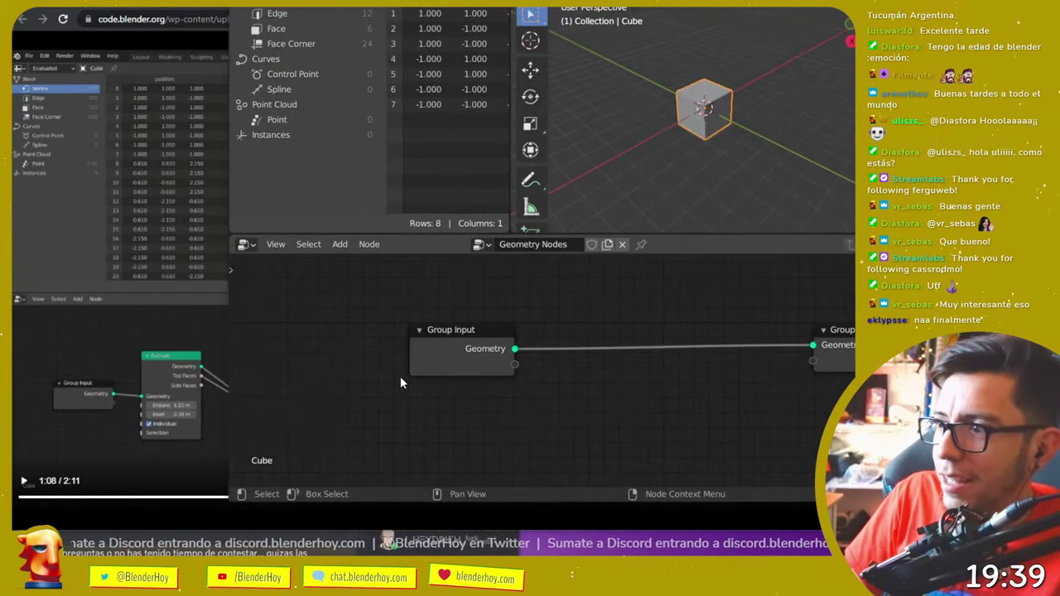
{"action": "left_click_drag", "start_coordinate": [523, 348], "coordinate": [473, 328]}
{"action": "left_click_drag", "start_coordinate": [414, 342], "coordinate": [400, 341]}
- Insert an Attribute Randomize node on the link, widen it, and set its attribute to position
{"action": "key", "text": "shift+a"}
{"action": "mouse_move", "coordinate": [433, 350]}
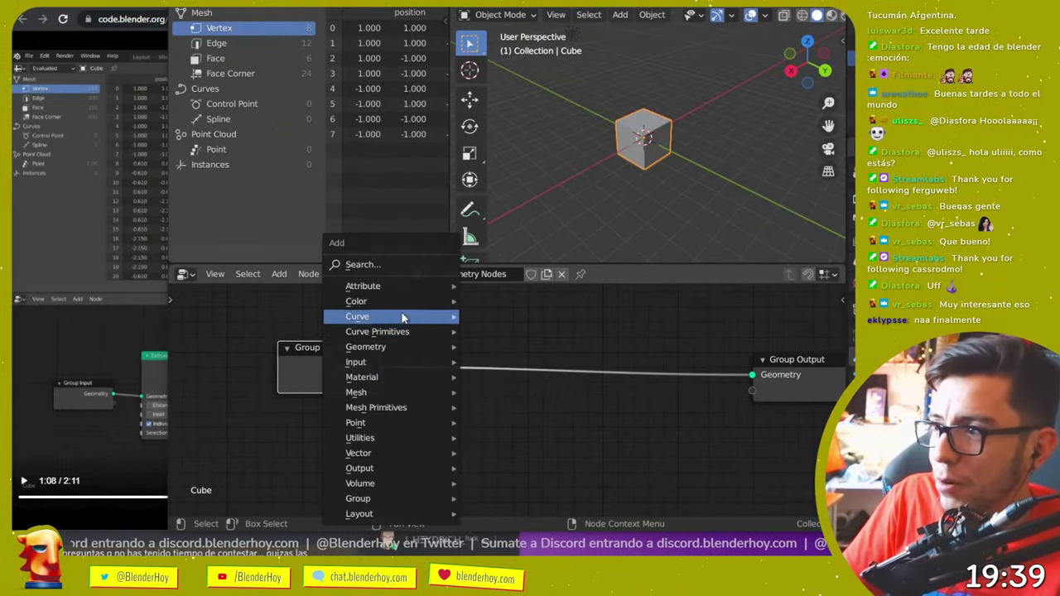
{"action": "mouse_move", "coordinate": [393, 287]}
{"action": "left_click", "coordinate": [523, 186]}
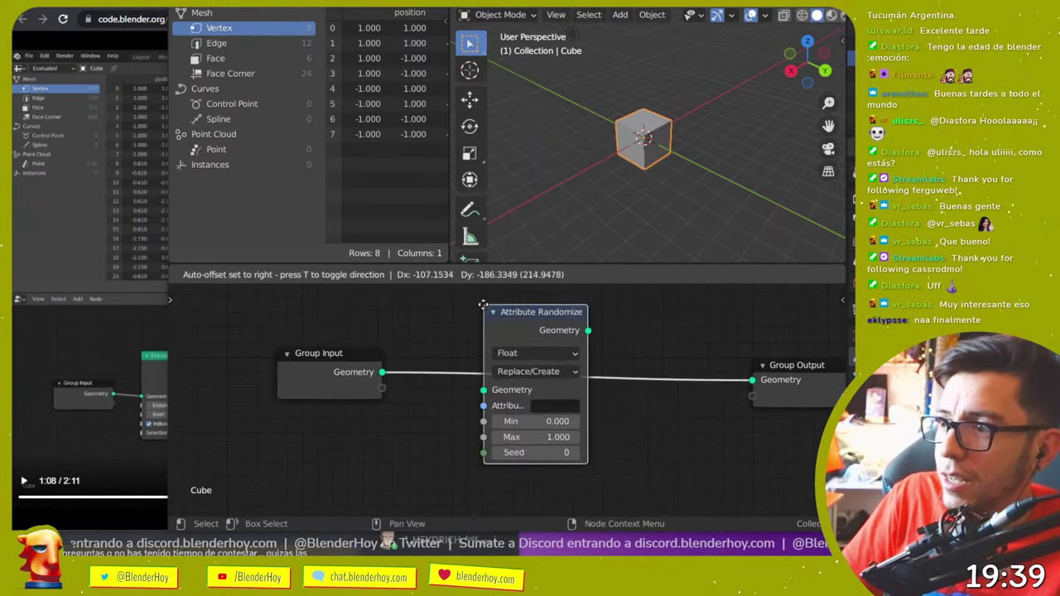
{"action": "left_click", "coordinate": [455, 348]}
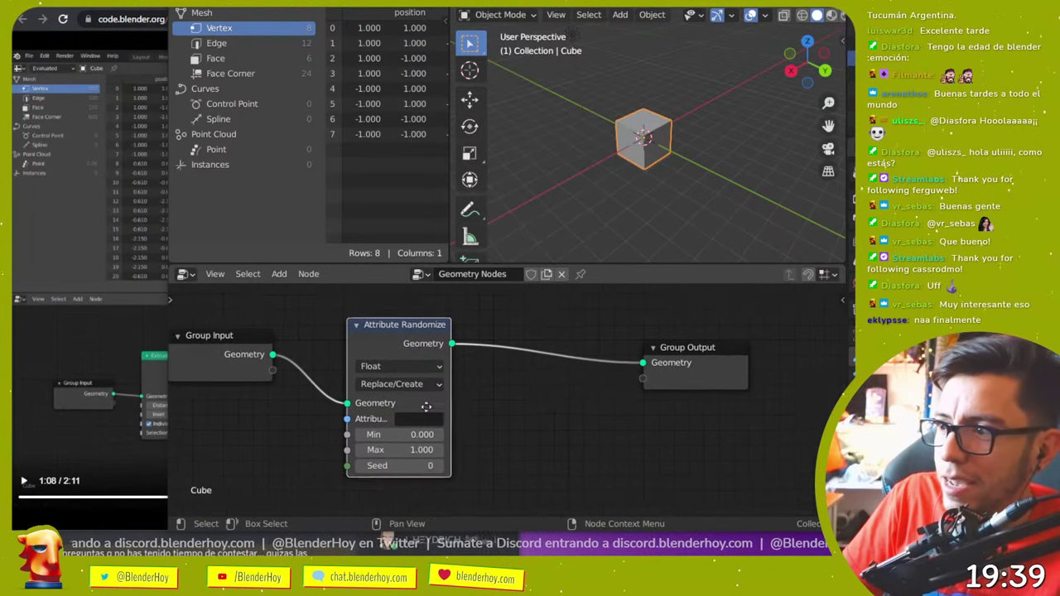
{"action": "scroll", "coordinate": [452, 414], "scroll_direction": "right", "scroll_amount": 3}
{"action": "left_click_drag", "start_coordinate": [451, 412], "coordinate": [499, 414]}
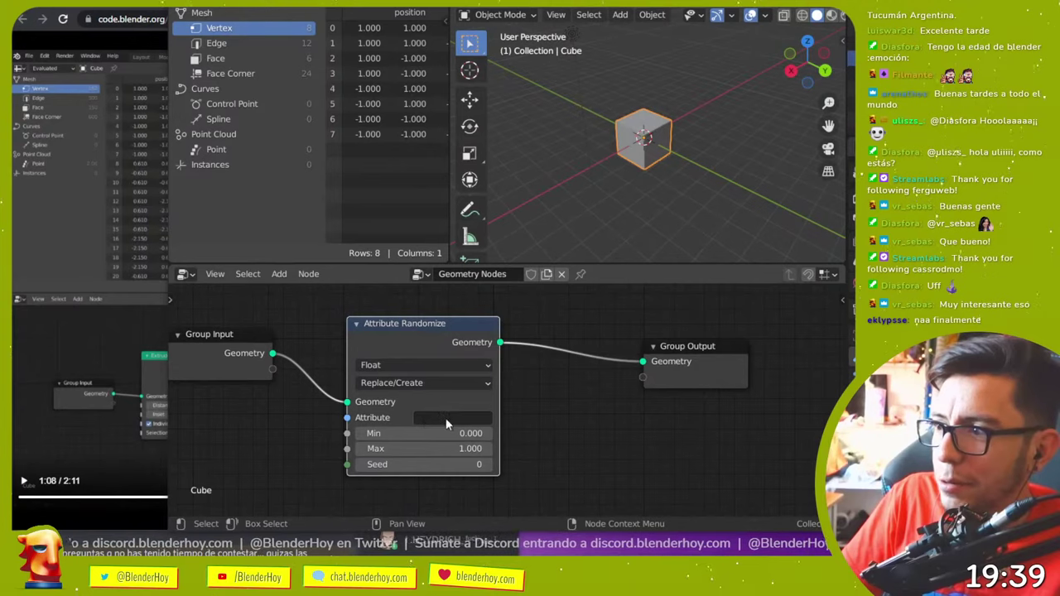
{"action": "left_click", "coordinate": [447, 421]}
{"action": "left_click", "coordinate": [483, 294]}
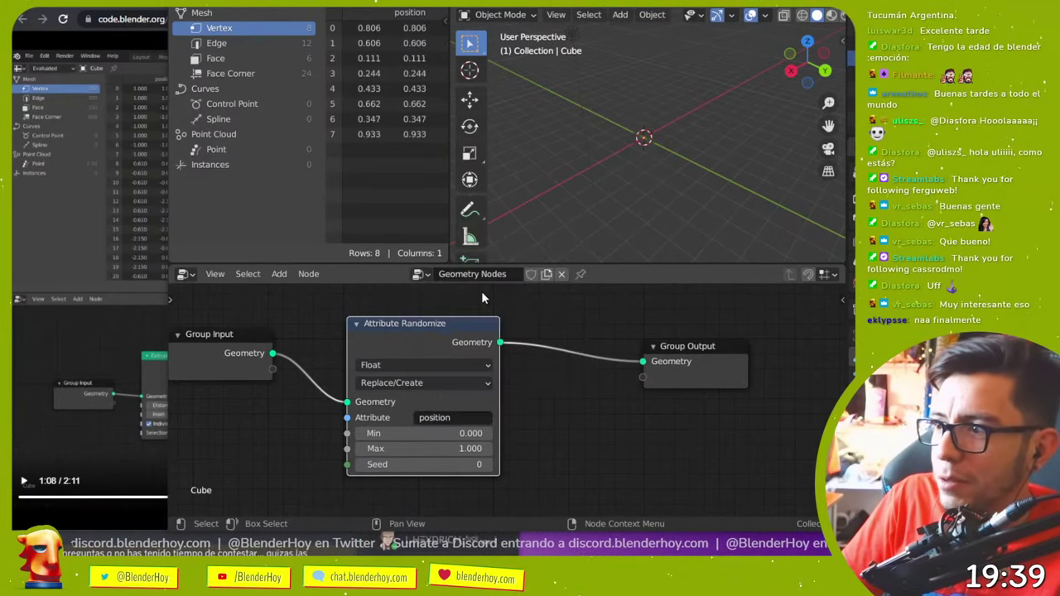
- In Edit Mode, subdivide the cube into a denser mesh and deselect all vertices
{"action": "key", "text": "Tab"}
{"action": "right_click", "coordinate": [672, 169]}
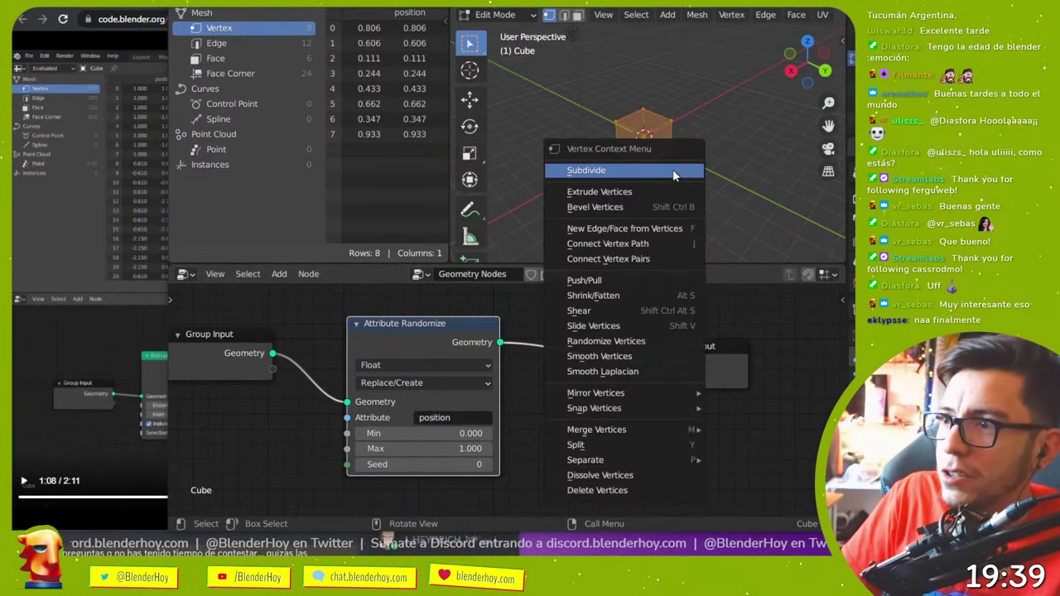
{"action": "left_click", "coordinate": [672, 169]}
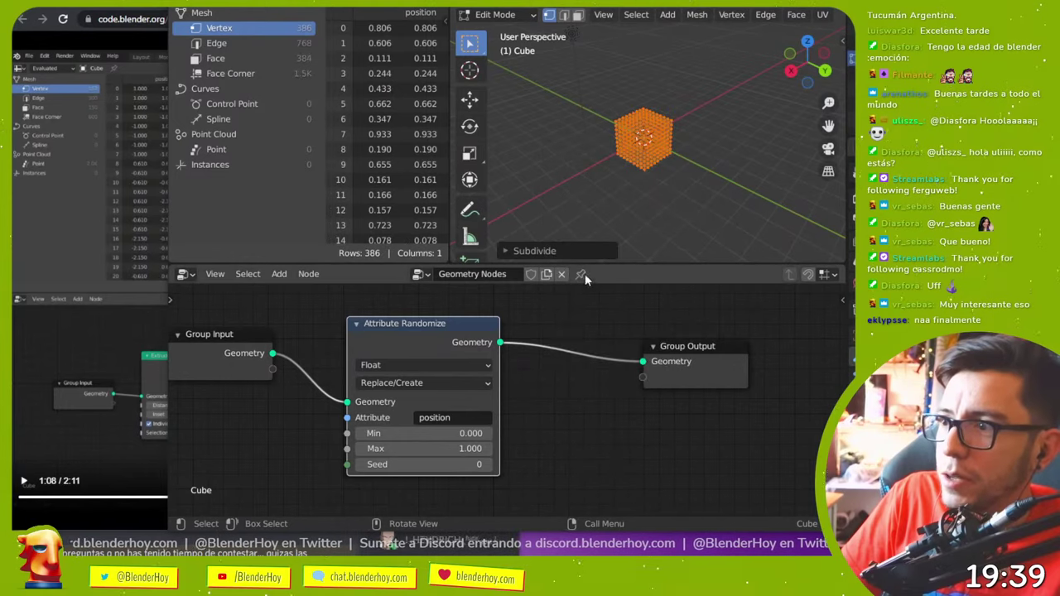
{"action": "left_click", "coordinate": [628, 169]}
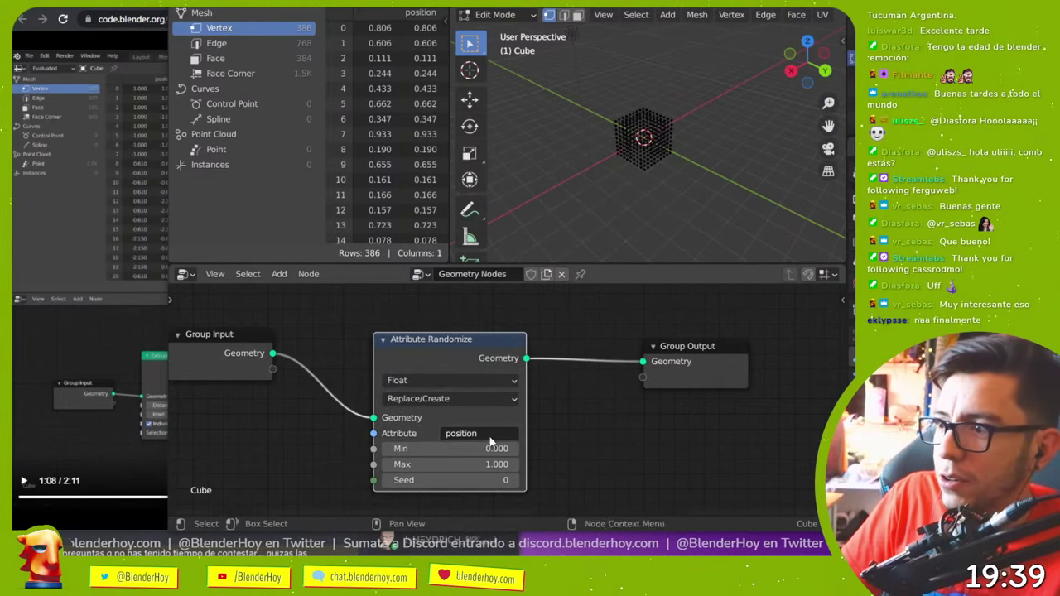
- Set the node's data type to Vector, reposition it, and pull a link from its Geometry output
{"action": "left_click", "coordinate": [442, 380]}
{"action": "left_click", "coordinate": [429, 430]}
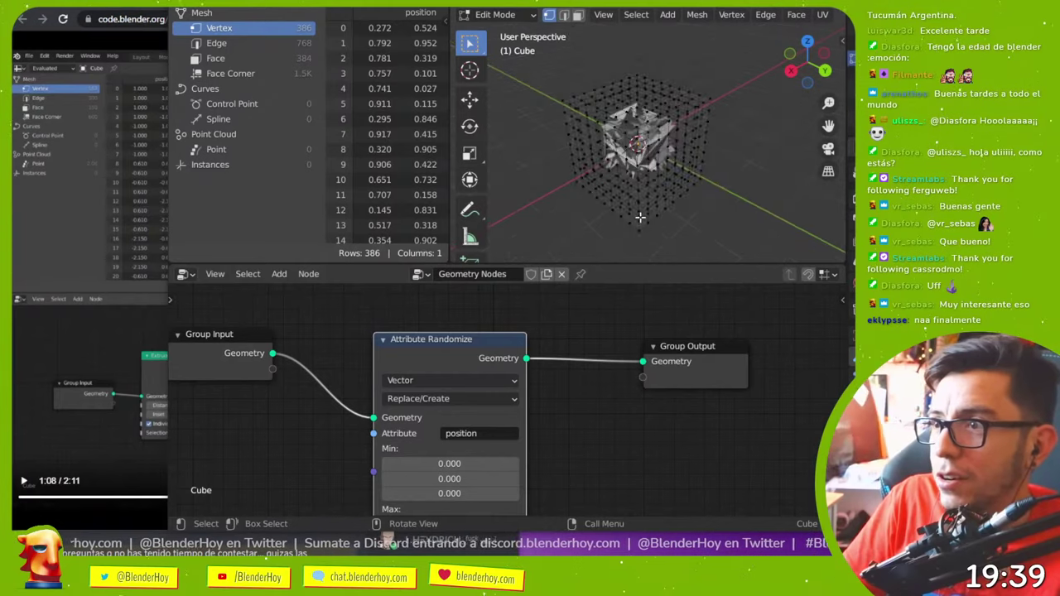
{"action": "scroll", "coordinate": [640, 217], "scroll_direction": "up", "scroll_amount": 3}
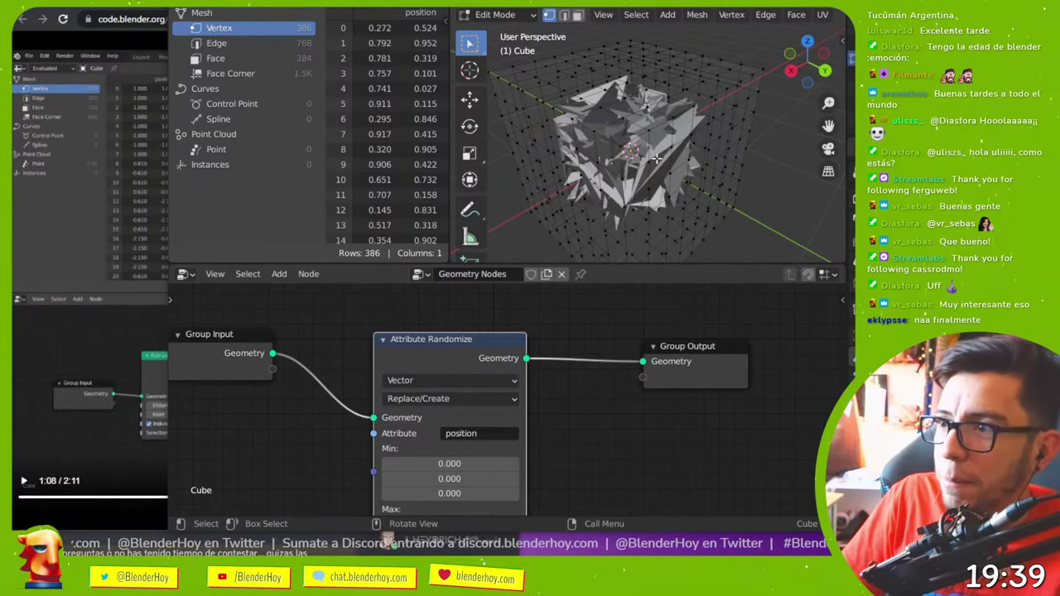
{"action": "scroll", "coordinate": [663, 170], "scroll_direction": "down", "scroll_amount": 3}
{"action": "scroll", "coordinate": [646, 149], "scroll_direction": "up", "scroll_amount": 2}
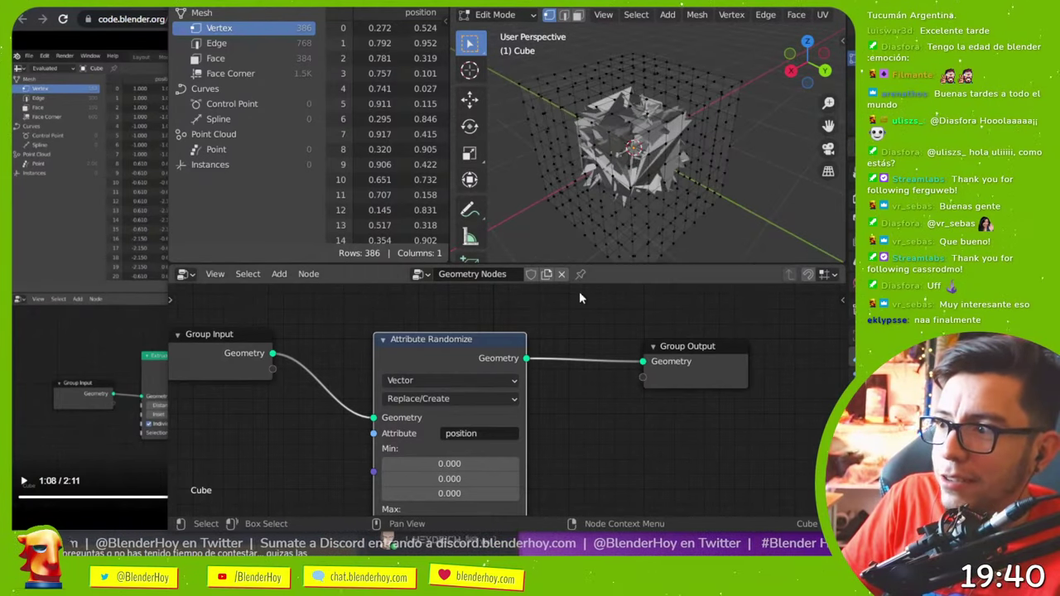
{"action": "left_click_drag", "start_coordinate": [452, 358], "coordinate": [485, 355]}
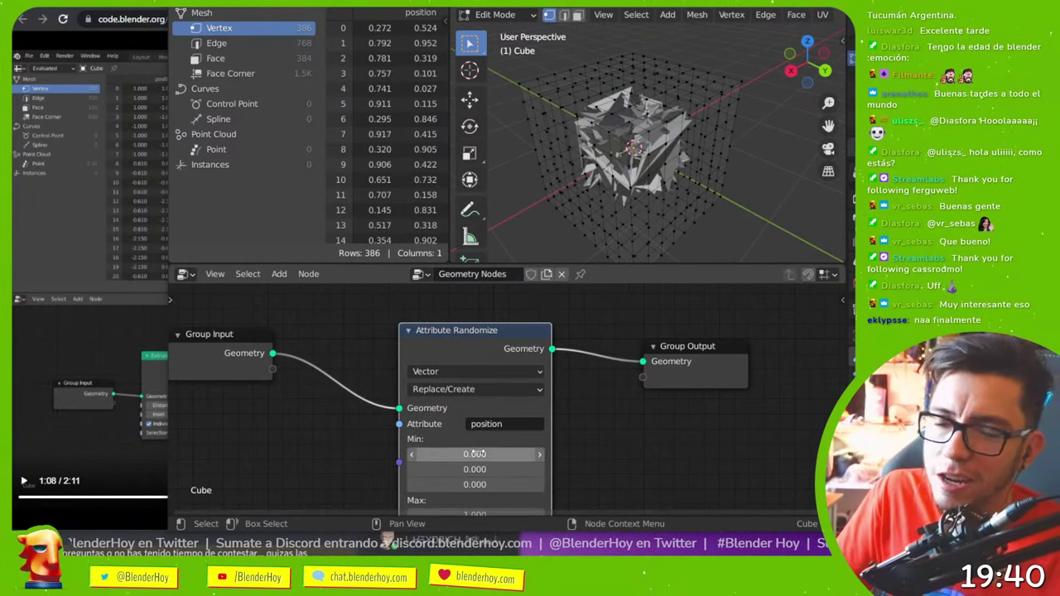
{"action": "left_click_drag", "start_coordinate": [491, 353], "coordinate": [579, 381]}
{"action": "left_click_drag", "start_coordinate": [539, 341], "coordinate": [670, 439]}
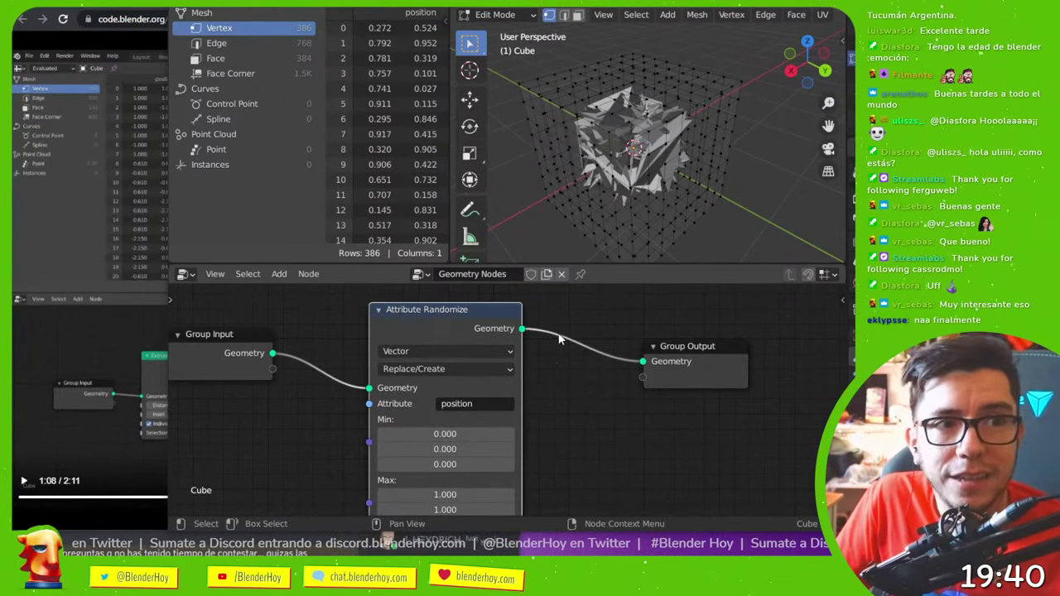
{"action": "key", "text": "g"}
{"action": "left_click", "coordinate": [504, 361]}
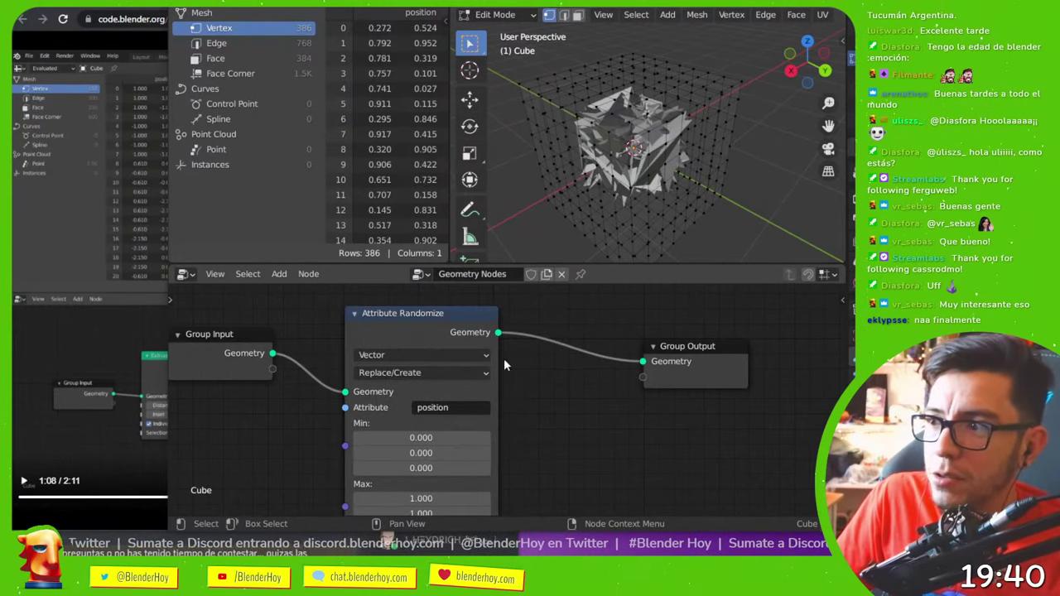
{"action": "left_click_drag", "start_coordinate": [497, 332], "coordinate": [615, 457]}
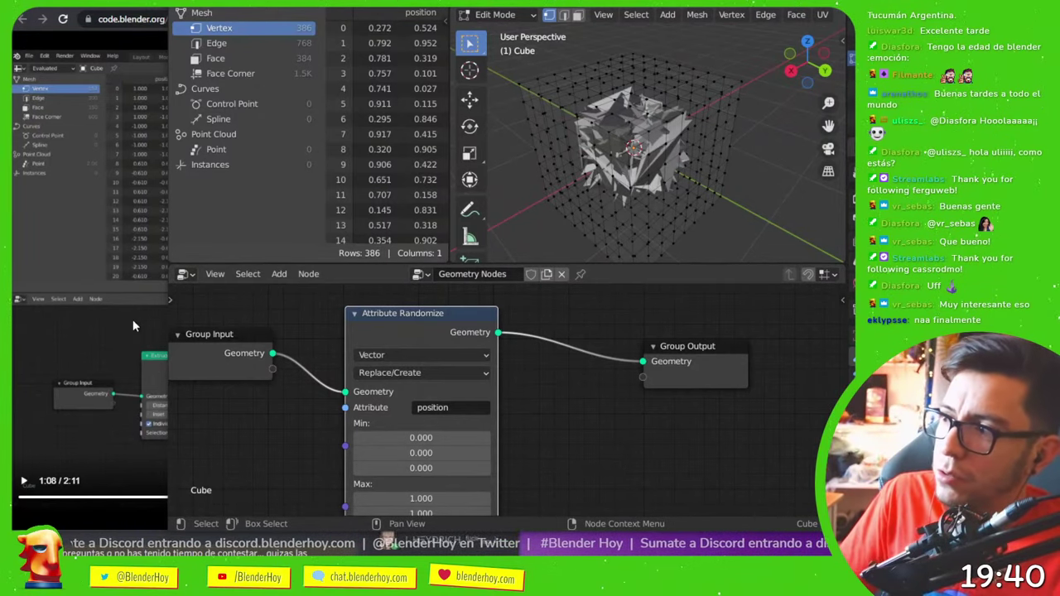
- Bring Chrome forward and play the demo video, pausing at 1:22 on the Multiply node
{"action": "left_click", "coordinate": [120, 43]}
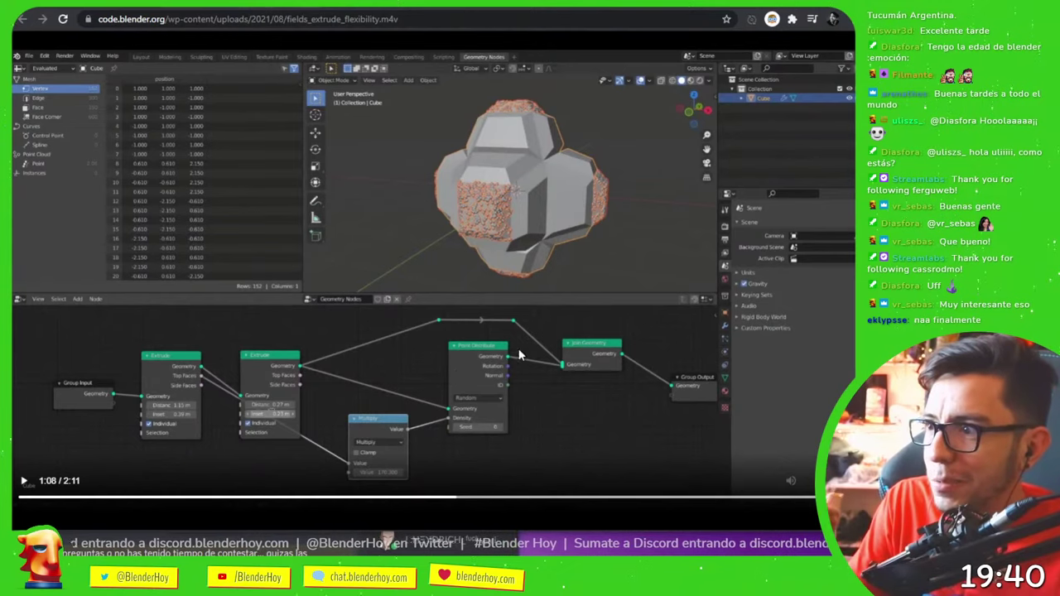
{"action": "left_click", "coordinate": [519, 396]}
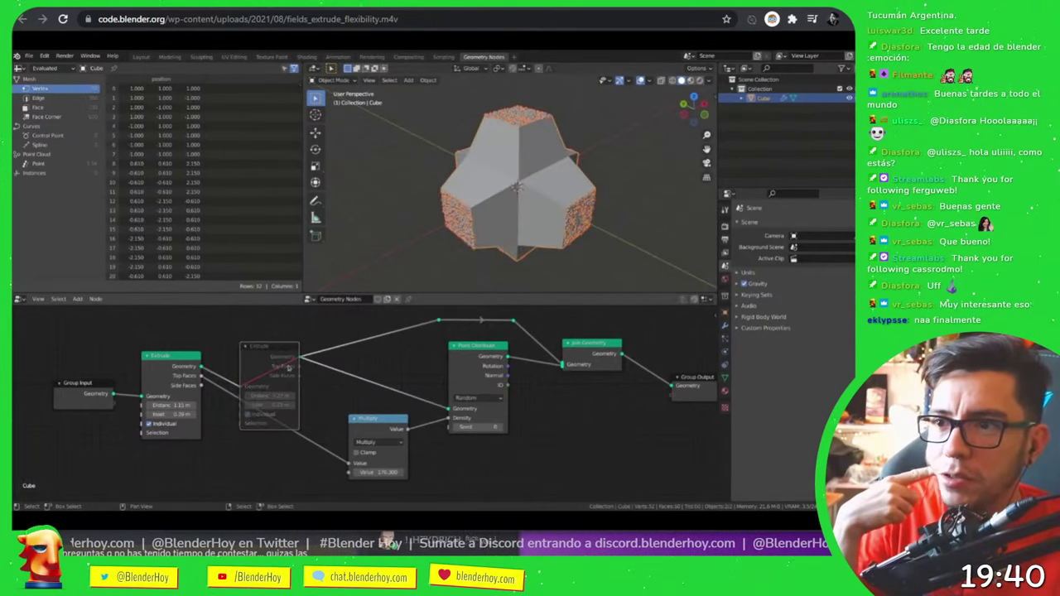
{"action": "mouse_move", "coordinate": [425, 420]}
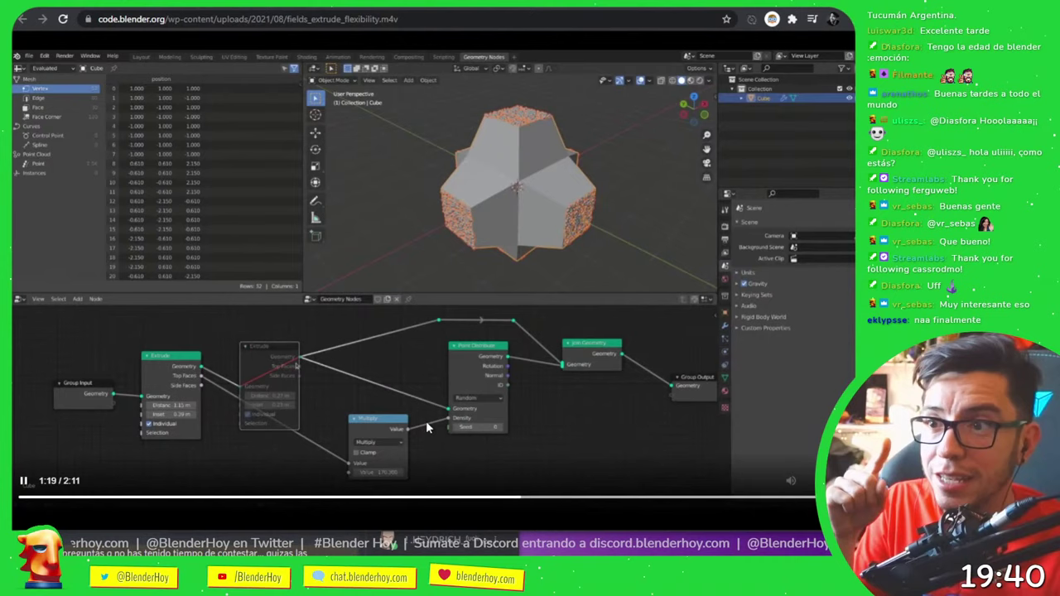
{"action": "left_click", "coordinate": [654, 444]}
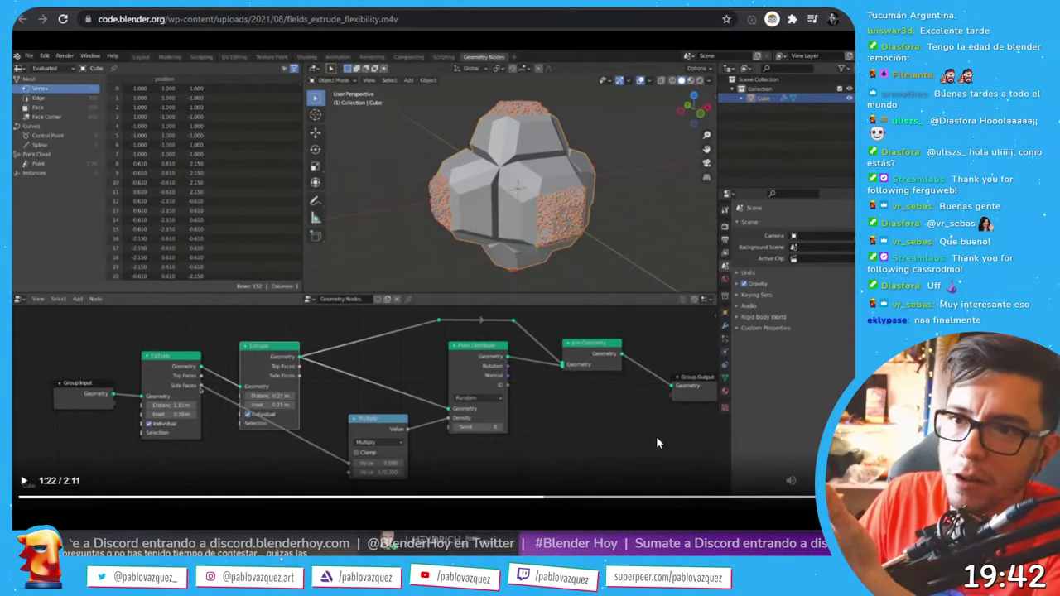
- Play the demo video from 1:22 through to 2:11, then go back to the article's Prototype and Example section
{"action": "left_click", "coordinate": [655, 439]}
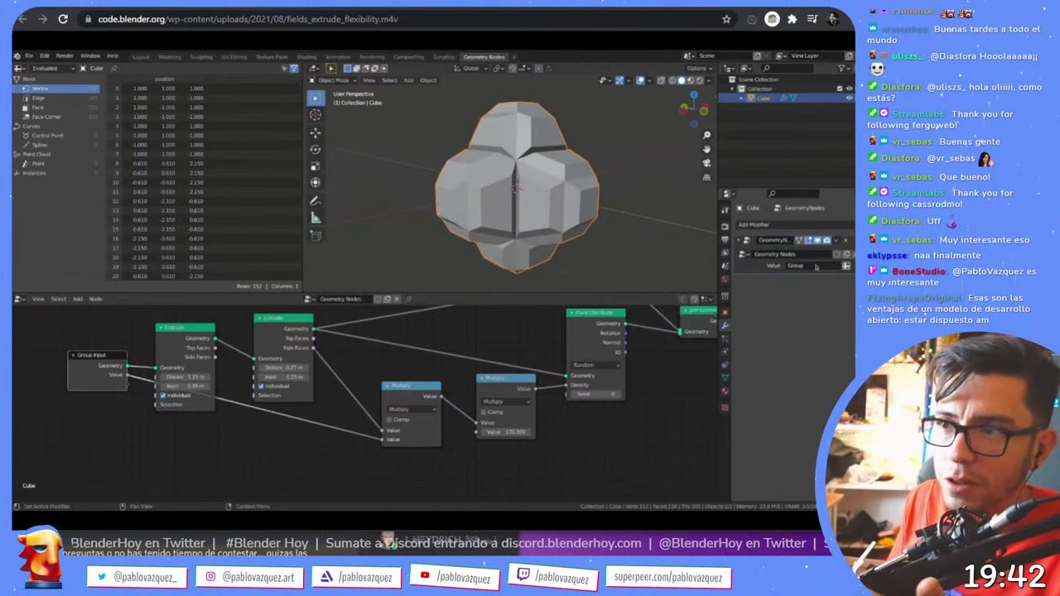
{"action": "mouse_move", "coordinate": [618, 433]}
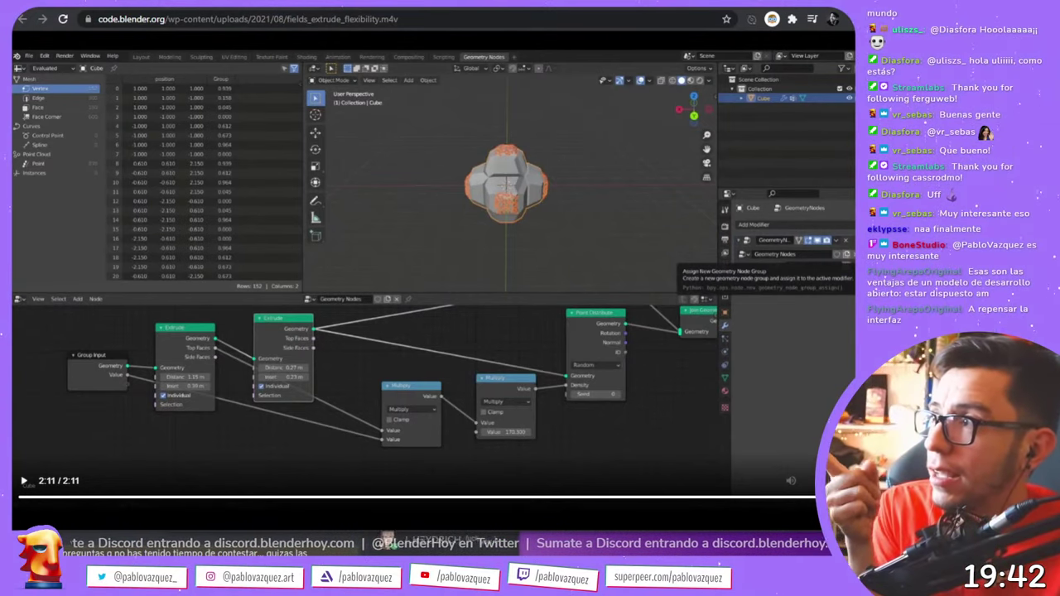
{"action": "key", "text": "alt+Left"}
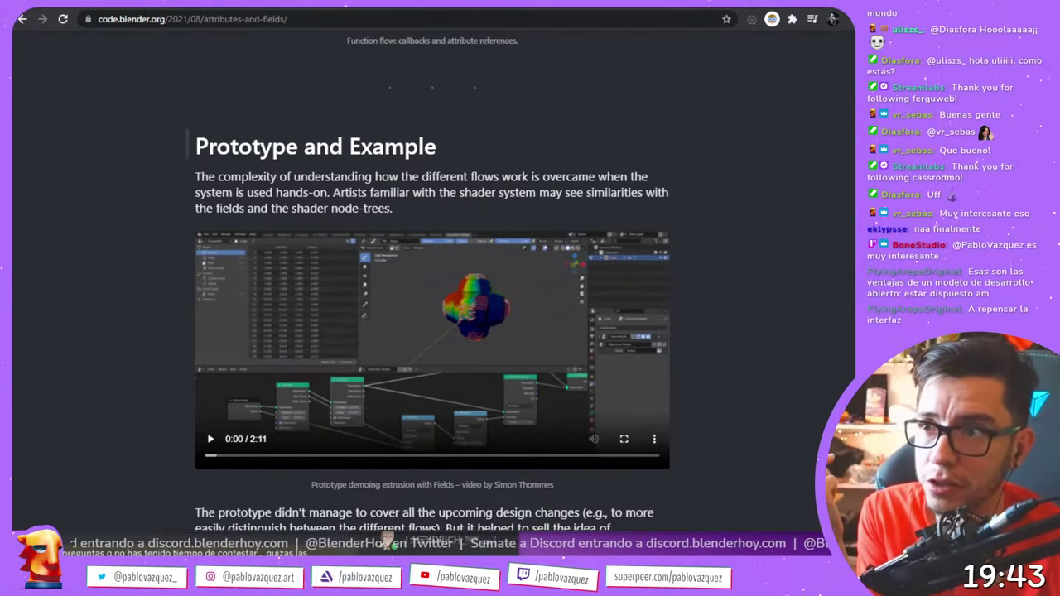
- Scroll through the Attributes and Fields post and enlarge the Geometry Nodes Fields doughnut image
{"action": "scroll", "coordinate": [836, 140], "scroll_direction": "down", "scroll_amount": 15}
{"action": "scroll", "coordinate": [432, 281], "scroll_direction": "down", "scroll_amount": 5}
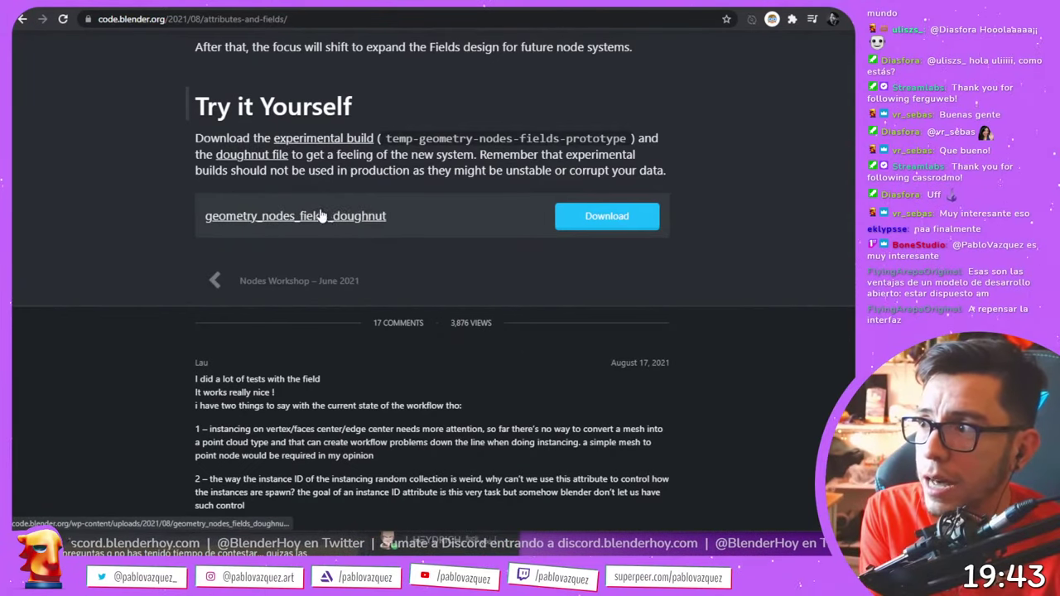
{"action": "scroll", "coordinate": [718, 186], "scroll_direction": "up", "scroll_amount": 3}
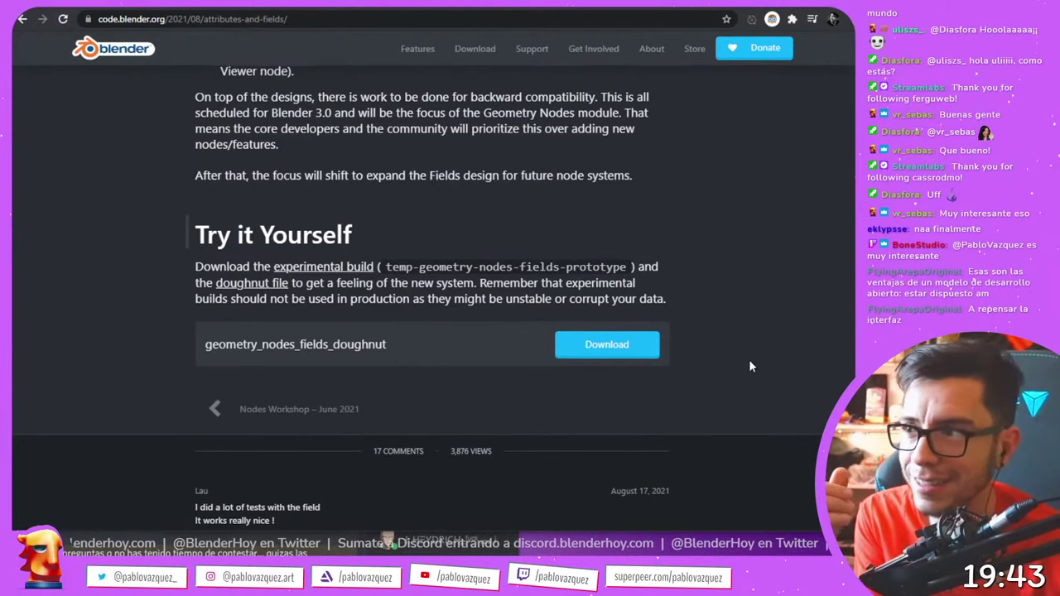
{"action": "scroll", "coordinate": [748, 360], "scroll_direction": "up", "scroll_amount": 5}
{"action": "scroll", "coordinate": [729, 343], "scroll_direction": "up", "scroll_amount": 2}
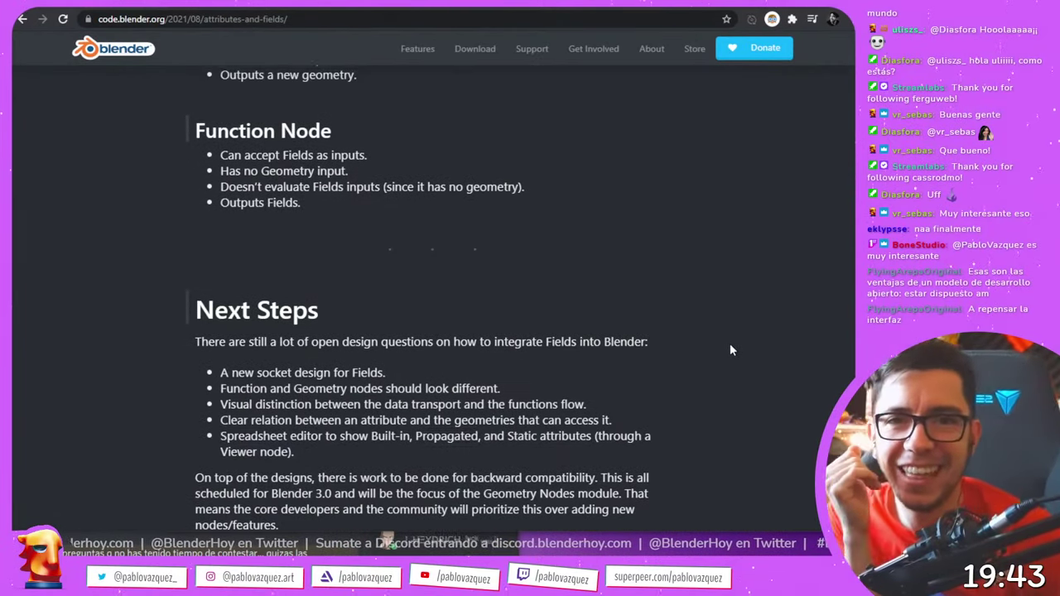
{"action": "scroll", "coordinate": [719, 290], "scroll_direction": "up", "scroll_amount": 12}
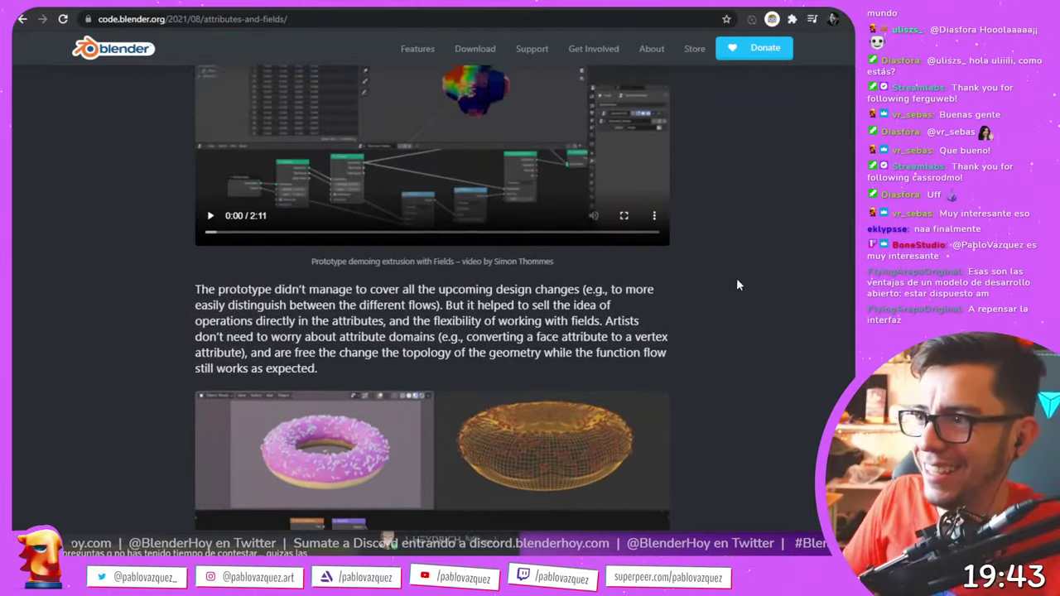
{"action": "scroll", "coordinate": [736, 280], "scroll_direction": "down", "scroll_amount": 5}
{"action": "scroll", "coordinate": [735, 282], "scroll_direction": "up", "scroll_amount": 2}
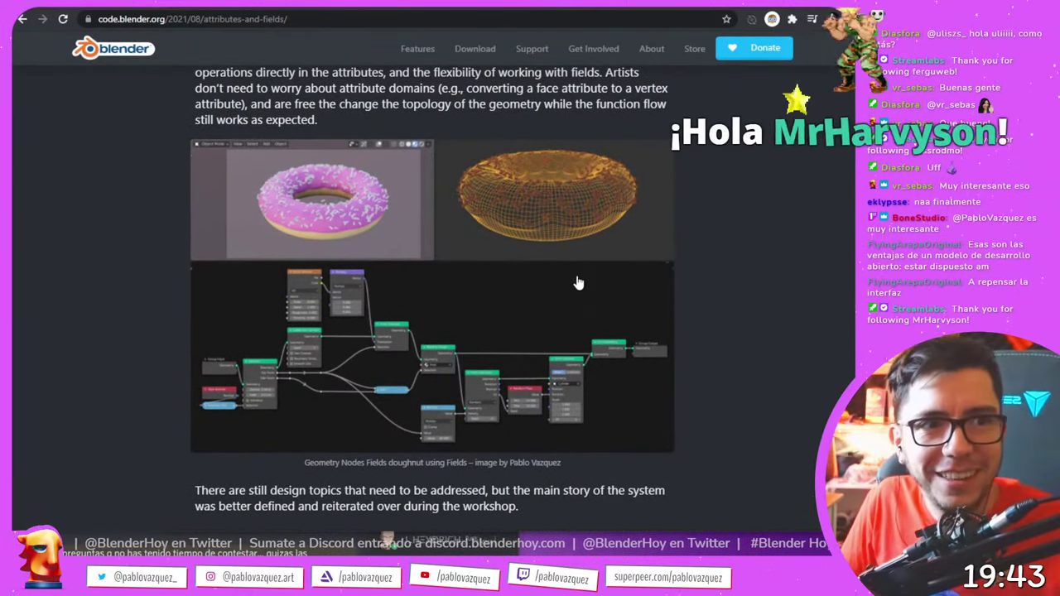
{"action": "scroll", "coordinate": [578, 279], "scroll_direction": "down", "scroll_amount": 1}
{"action": "scroll", "coordinate": [577, 274], "scroll_direction": "down", "scroll_amount": 1}
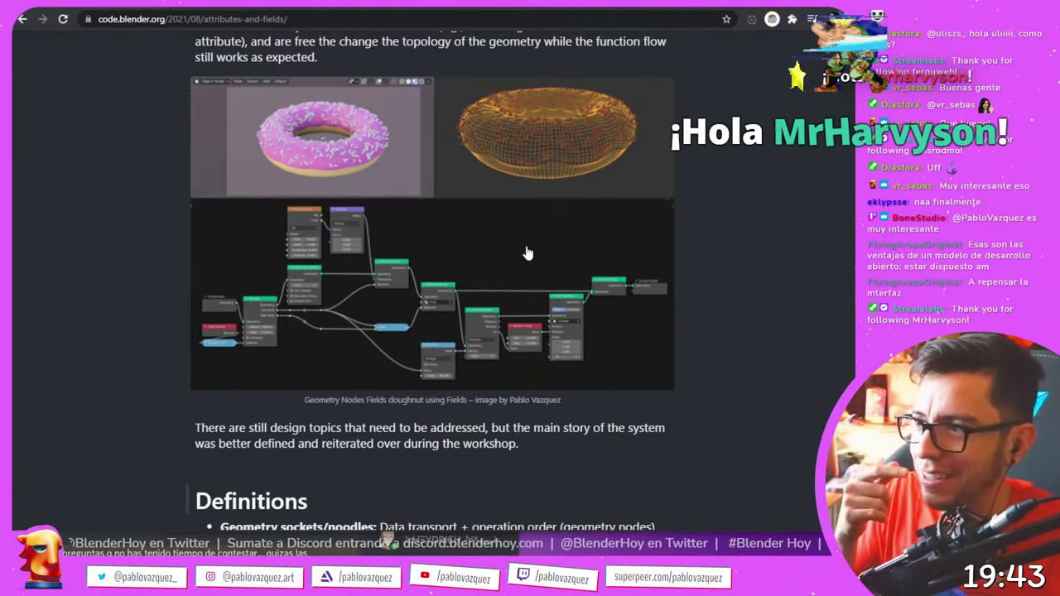
{"action": "scroll", "coordinate": [497, 207], "scroll_direction": "down", "scroll_amount": 10}
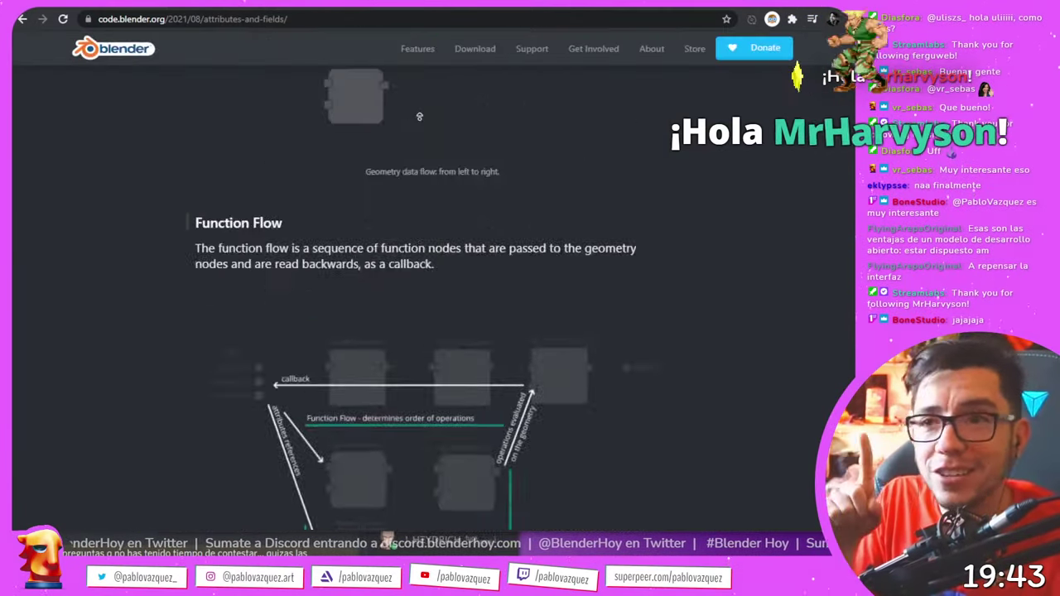
{"action": "scroll", "coordinate": [464, 222], "scroll_direction": "up", "scroll_amount": 5}
{"action": "scroll", "coordinate": [708, 304], "scroll_direction": "down", "scroll_amount": 5}
{"action": "scroll", "coordinate": [709, 302], "scroll_direction": "up", "scroll_amount": 8}
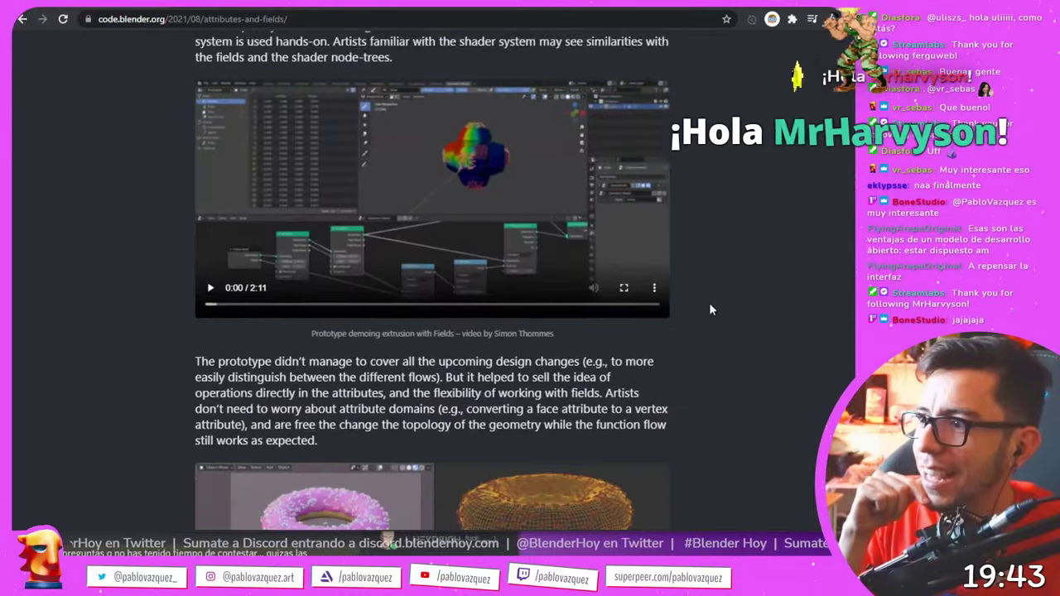
{"action": "scroll", "coordinate": [708, 298], "scroll_direction": "down", "scroll_amount": 2}
{"action": "scroll", "coordinate": [707, 300], "scroll_direction": "down", "scroll_amount": 4}
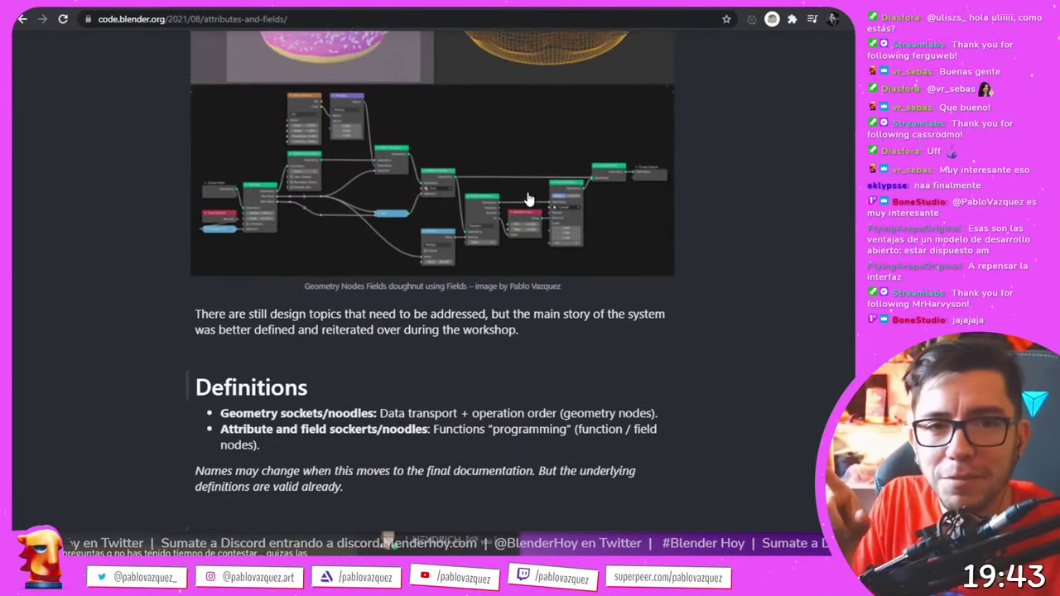
{"action": "scroll", "coordinate": [532, 209], "scroll_direction": "up", "scroll_amount": 2}
{"action": "left_click", "coordinate": [531, 206]}
- Open the doughnut image as donuts.png in a new tab and zoom it to full size
{"action": "right_click", "coordinate": [531, 201]}
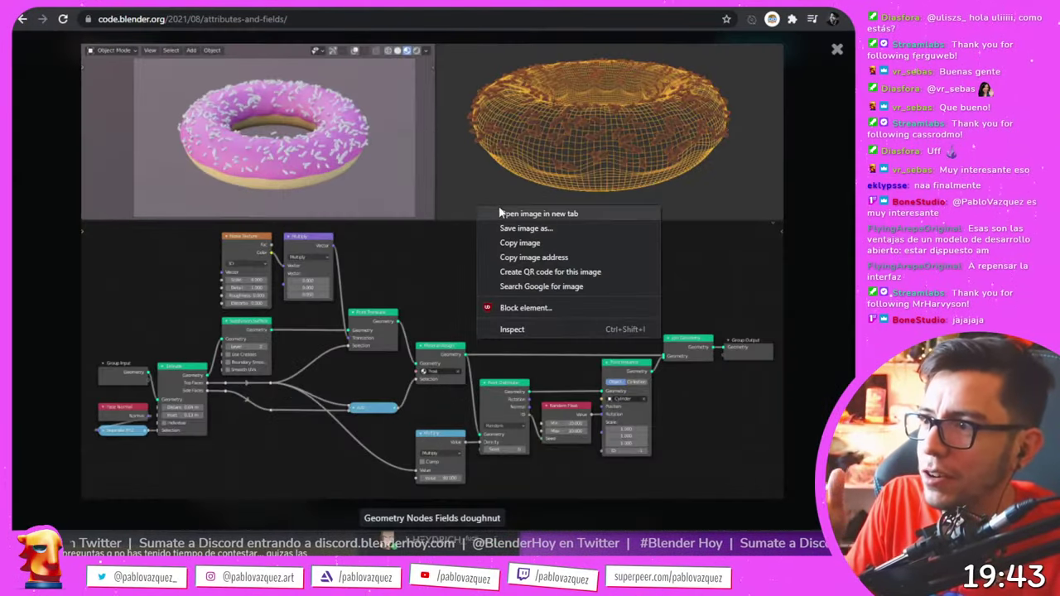
{"action": "left_click", "coordinate": [386, 49]}
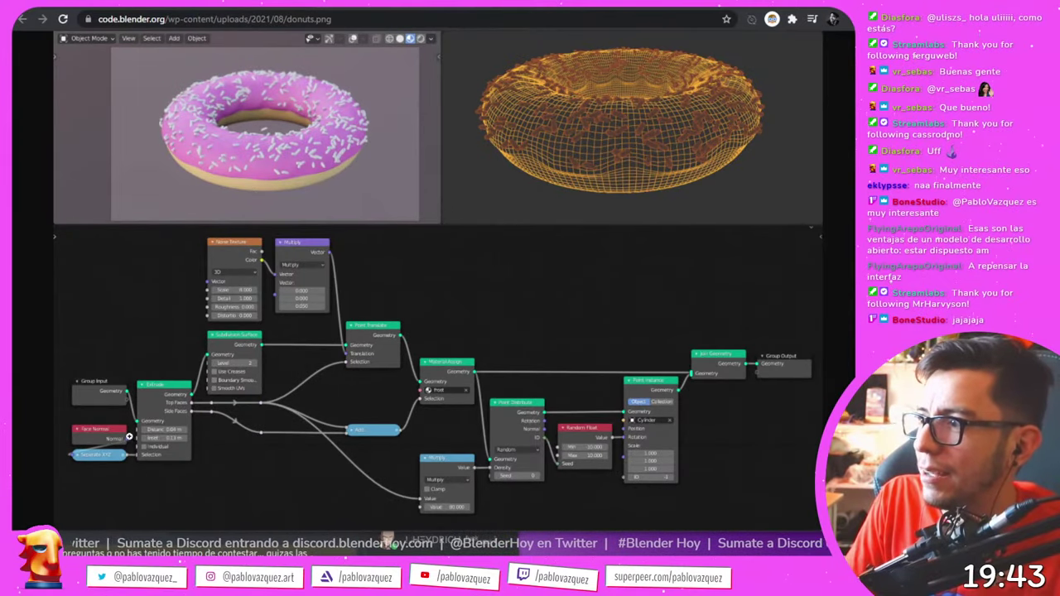
{"action": "left_click", "coordinate": [128, 436]}
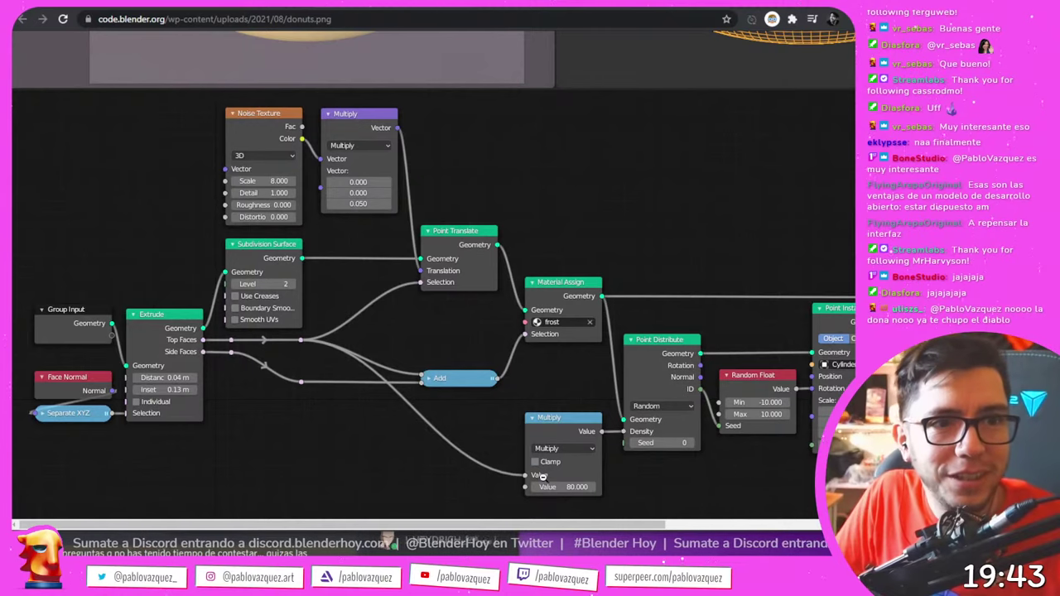
{"action": "scroll", "coordinate": [542, 512], "scroll_direction": "up", "scroll_amount": 1}
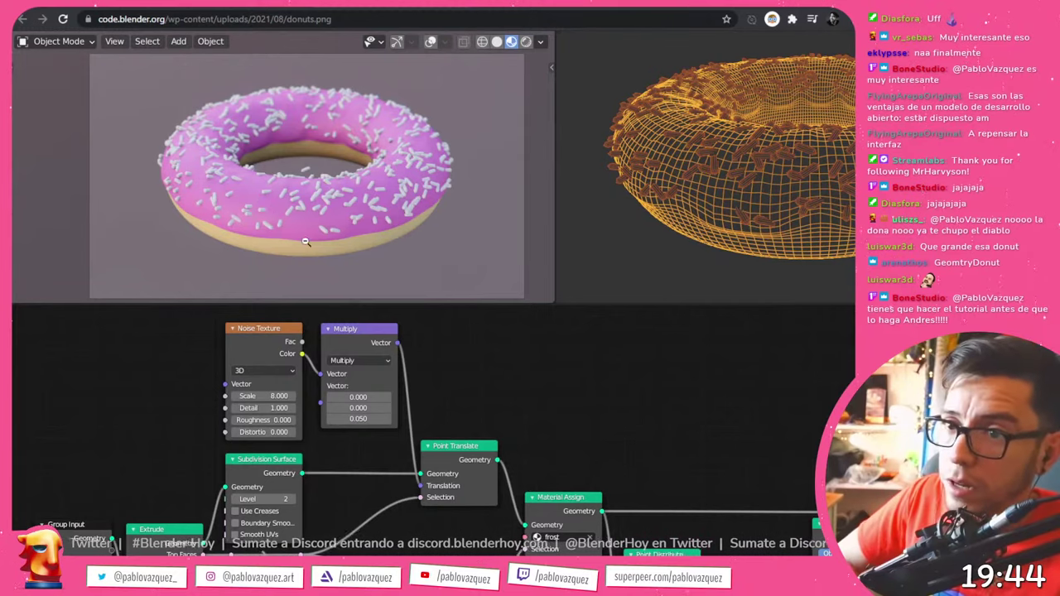
{"action": "scroll", "coordinate": [354, 234], "scroll_direction": "down", "scroll_amount": 2}
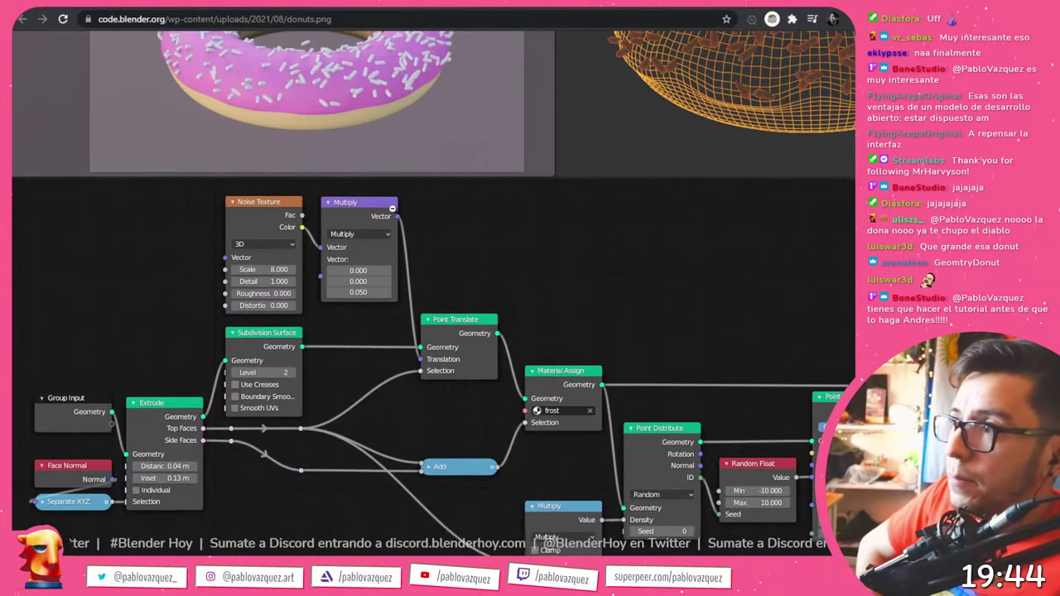
{"action": "scroll", "coordinate": [442, 165], "scroll_direction": "up", "scroll_amount": 1}
{"action": "scroll", "coordinate": [323, 154], "scroll_direction": "up", "scroll_amount": 1}
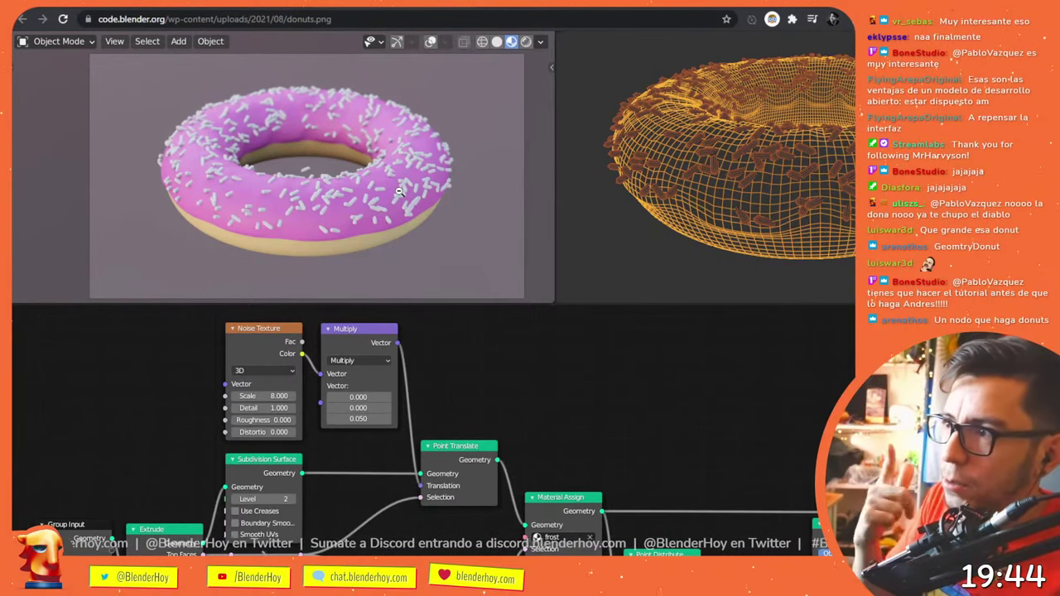
{"action": "scroll", "coordinate": [428, 196], "scroll_direction": "down", "scroll_amount": 2}
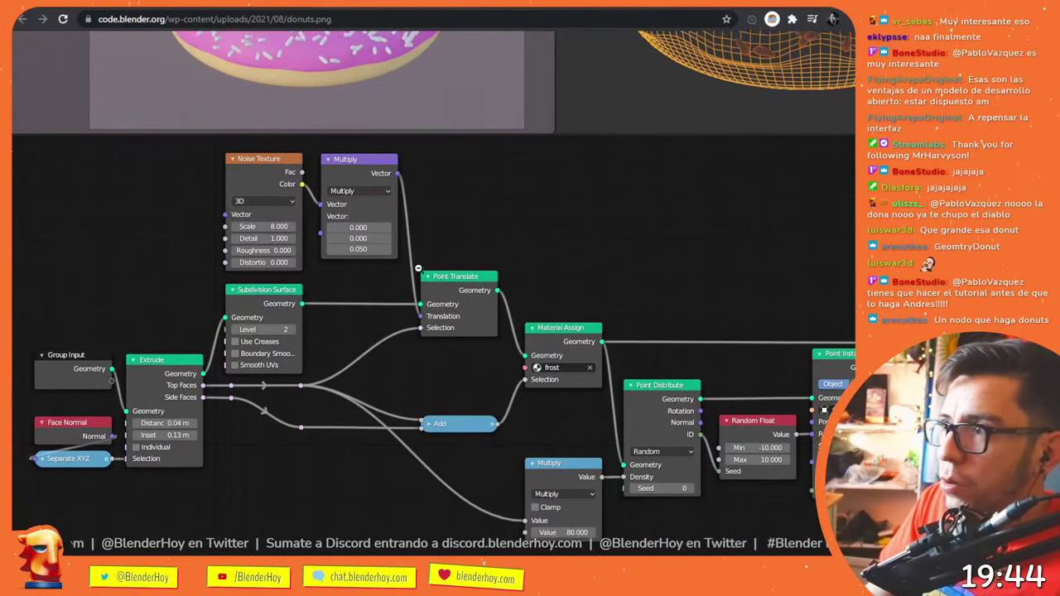
{"action": "scroll", "coordinate": [196, 433], "scroll_direction": "up", "scroll_amount": 1}
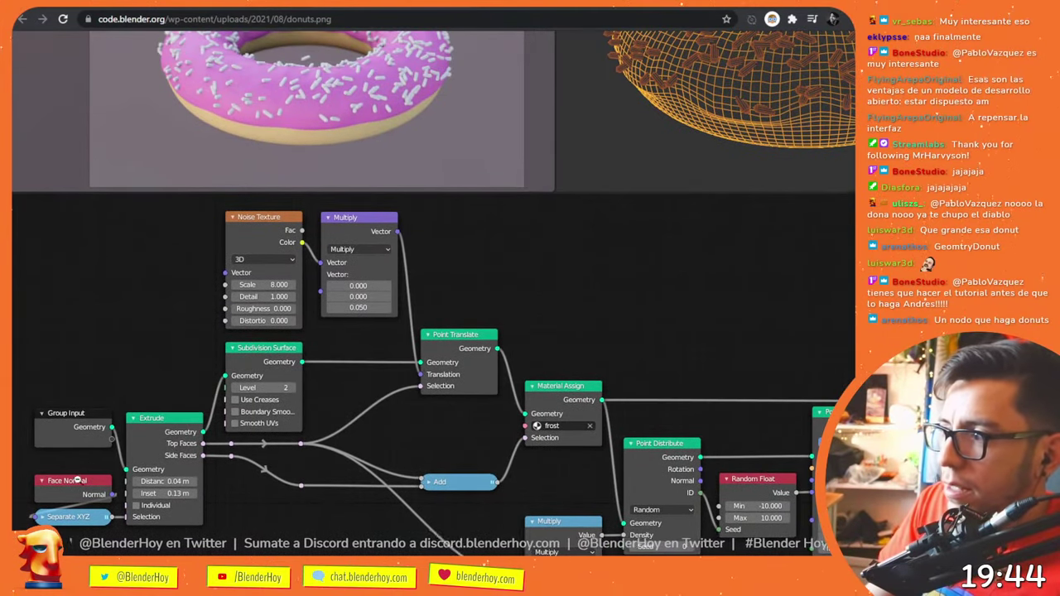
{"action": "scroll", "coordinate": [77, 480], "scroll_direction": "down", "scroll_amount": 1}
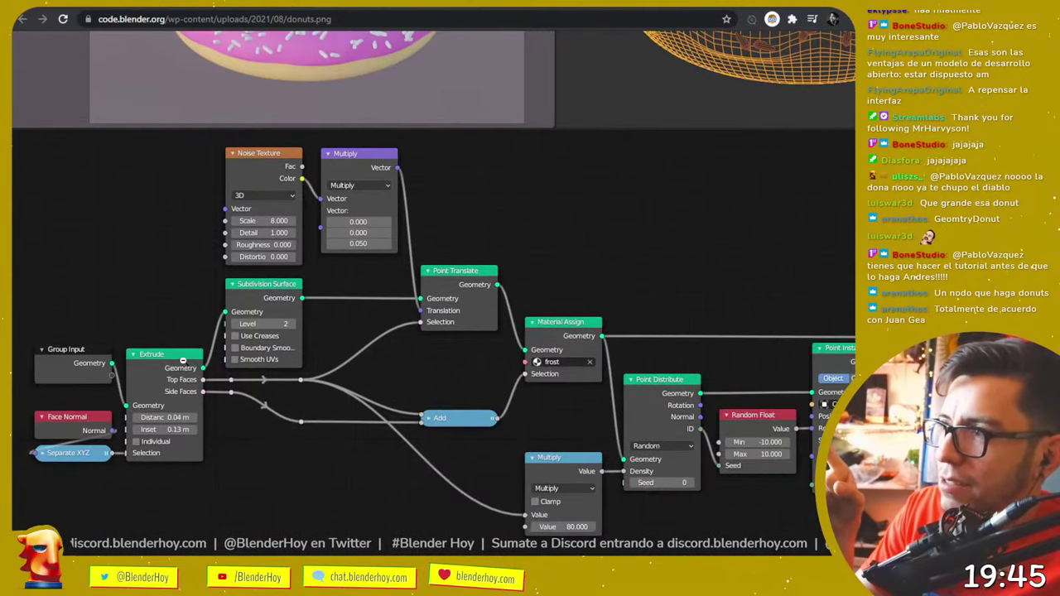
{"action": "scroll", "coordinate": [489, 89], "scroll_direction": "up", "scroll_amount": 2}
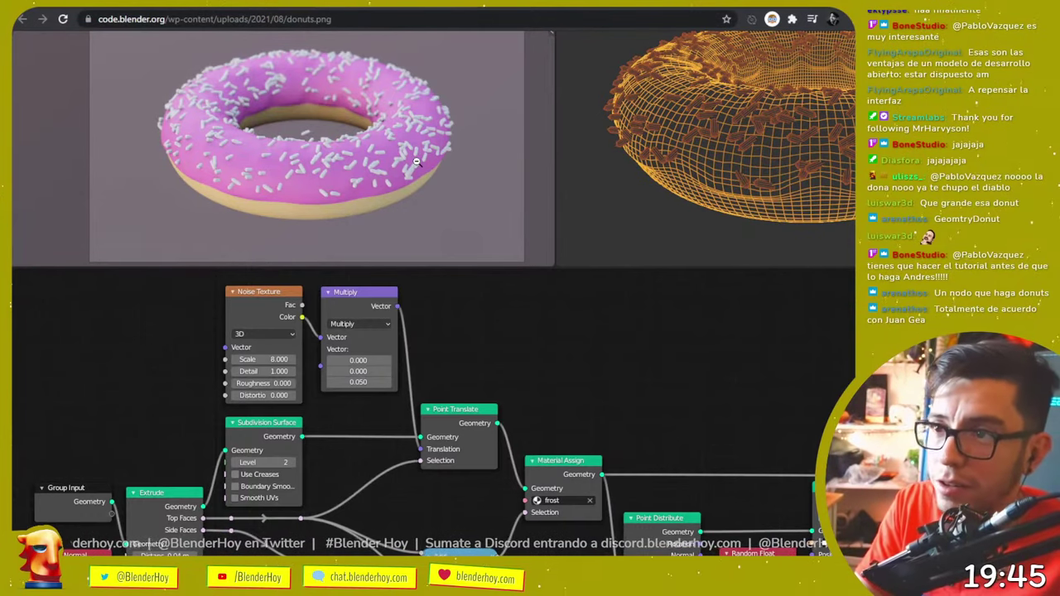
{"action": "scroll", "coordinate": [835, 333], "scroll_direction": "down", "scroll_amount": 2}
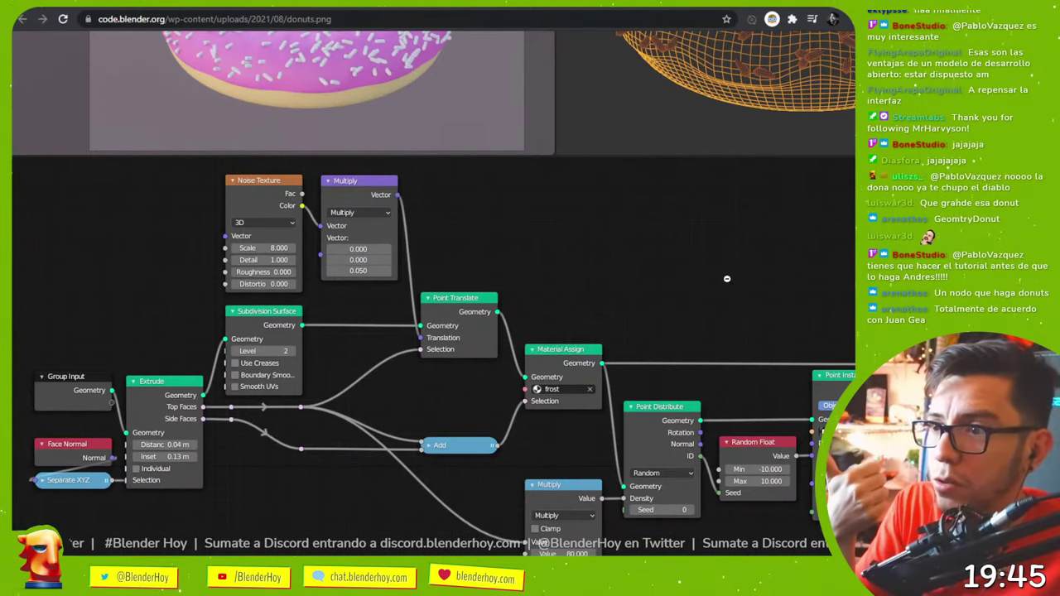
{"action": "scroll", "coordinate": [220, 139], "scroll_direction": "up", "scroll_amount": 2}
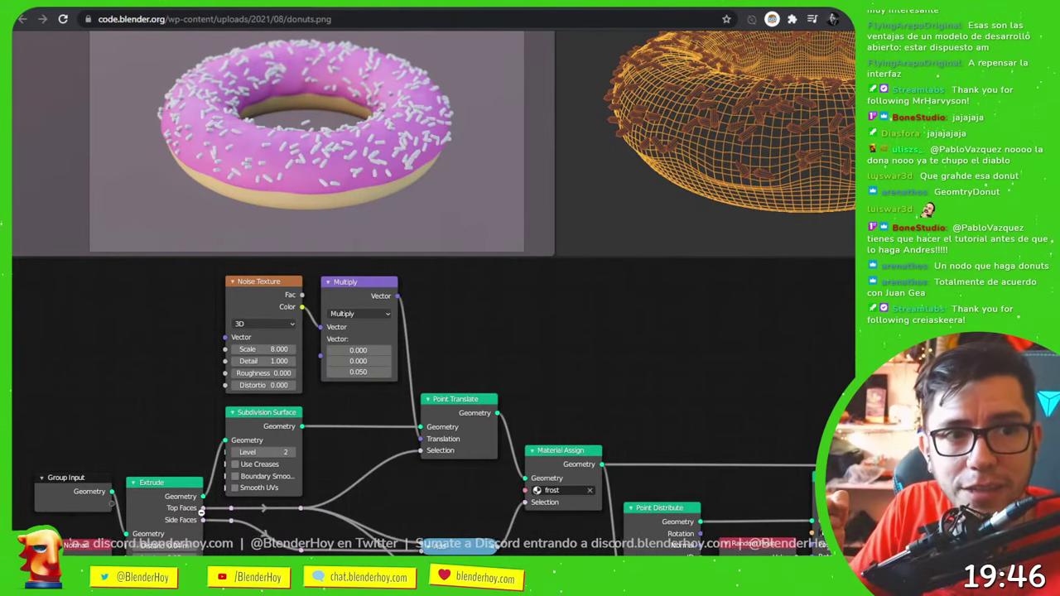
{"action": "scroll", "coordinate": [200, 511], "scroll_direction": "down", "scroll_amount": 2}
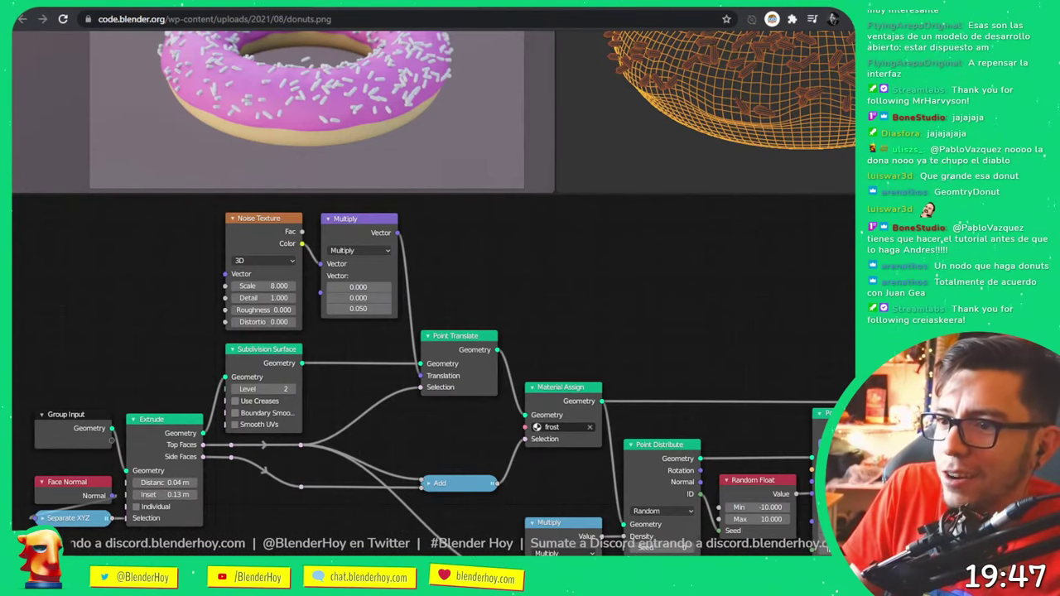
- In Blender, make the node editor taller and add an Attribute Sample Texture node via a 'text' search
{"action": "key", "text": "alt+Tab"}
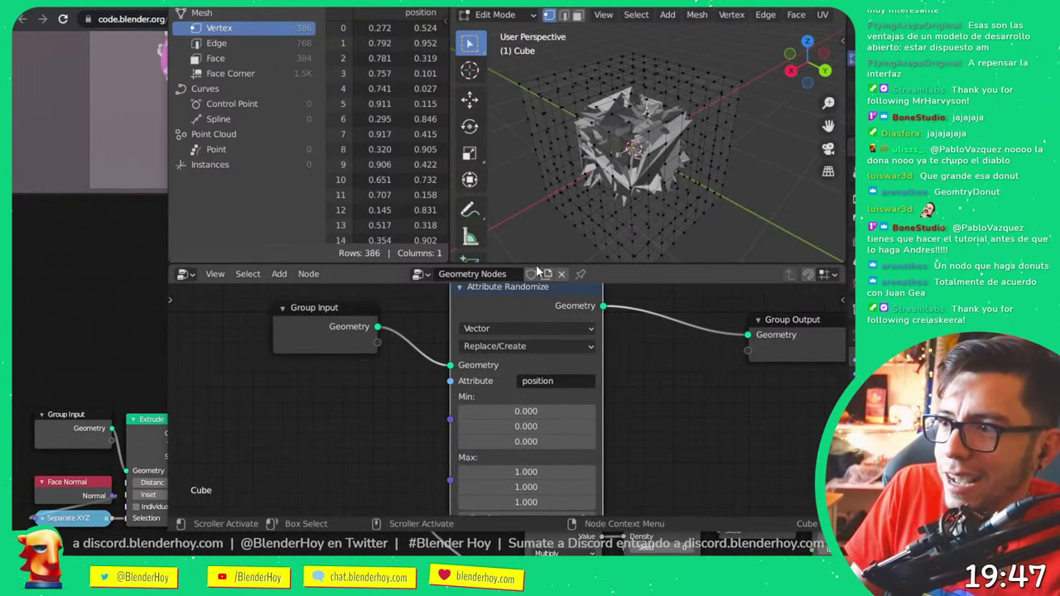
{"action": "left_click_drag", "start_coordinate": [536, 269], "coordinate": [537, 144]}
{"action": "key", "text": "shift+a"}
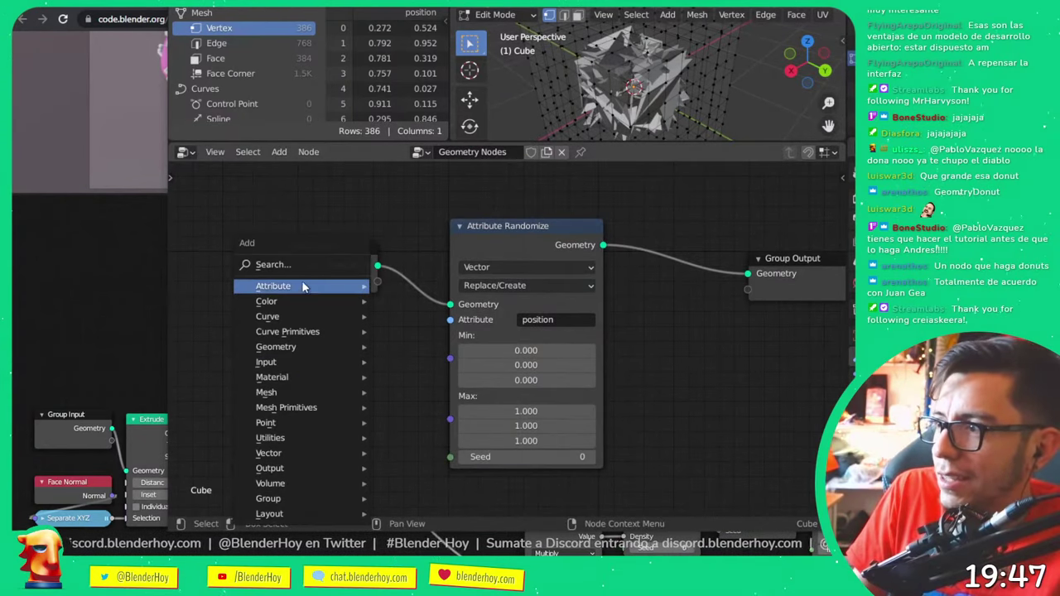
{"action": "type", "text": "text"}
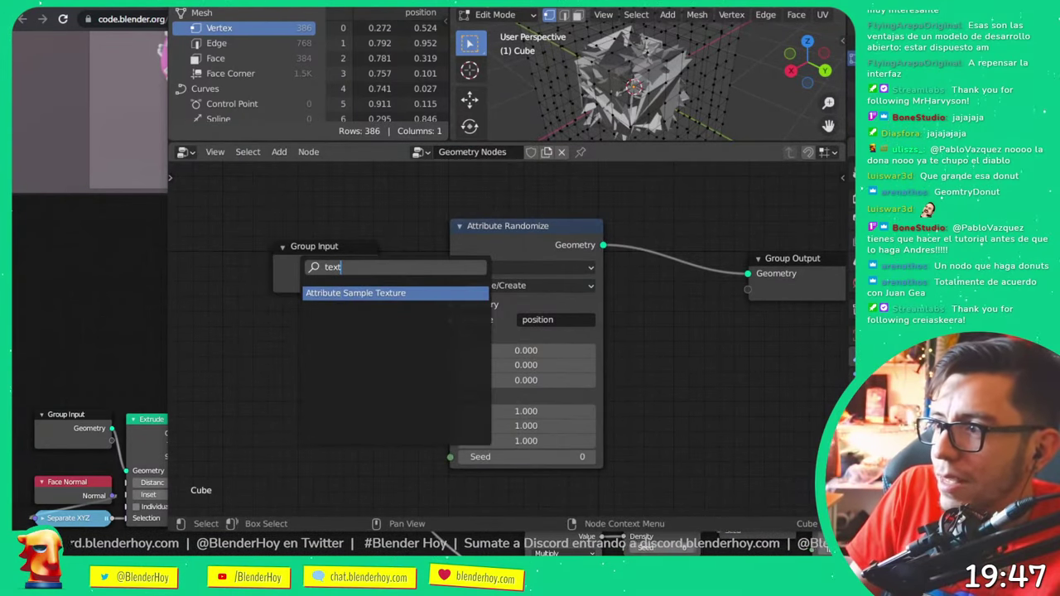
{"action": "key", "text": "Return"}
{"action": "left_click", "coordinate": [323, 395]}
- Shift Attribute Randomize right and join Group Input with Attribute Sample Texture geometry, then return to the donut image
{"action": "key", "text": "shift+a"}
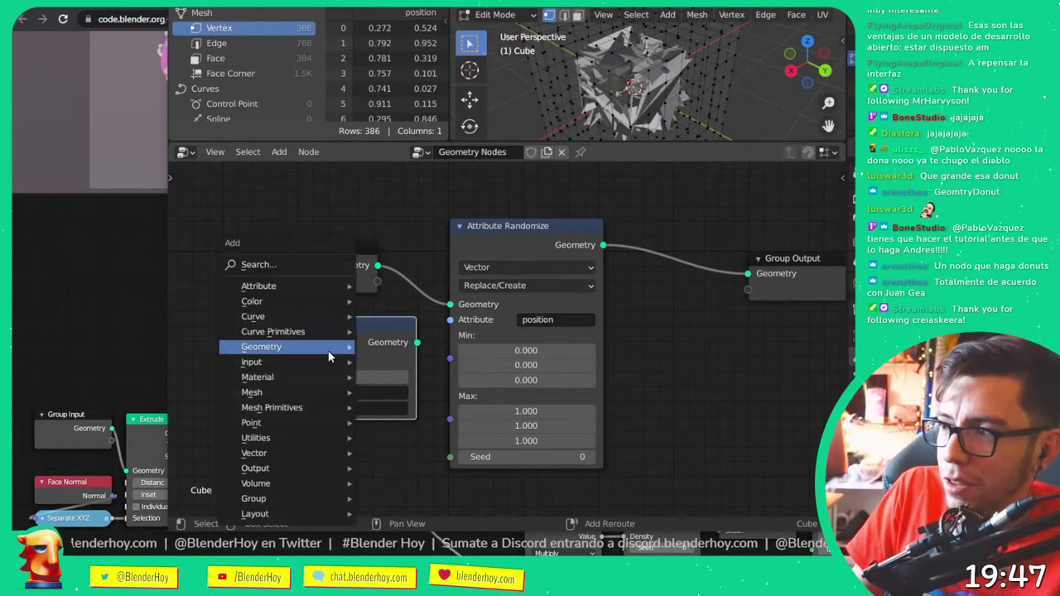
{"action": "key", "text": "Escape"}
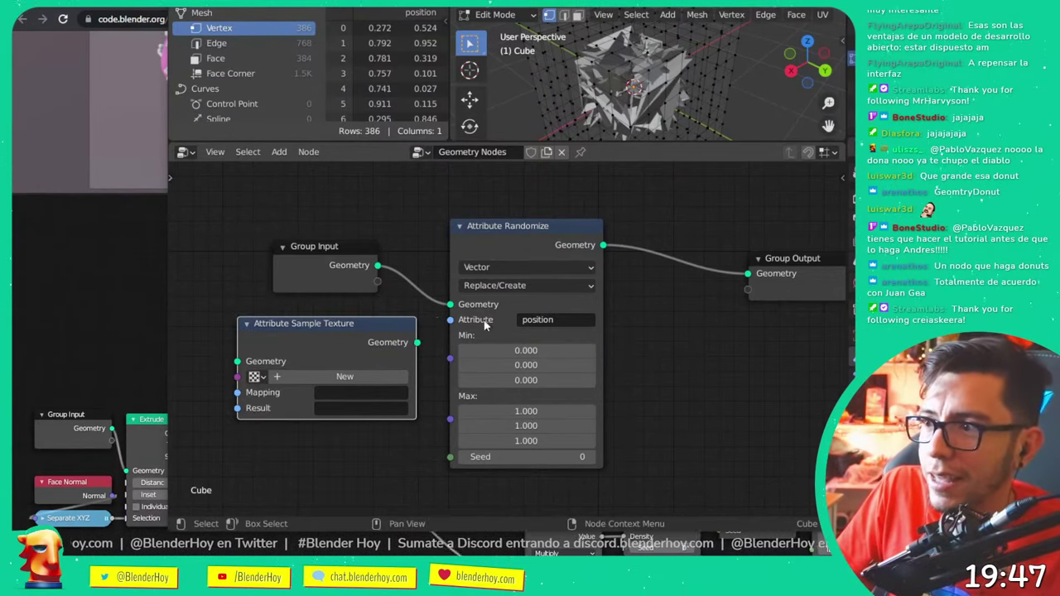
{"action": "left_click_drag", "start_coordinate": [488, 325], "coordinate": [528, 319]}
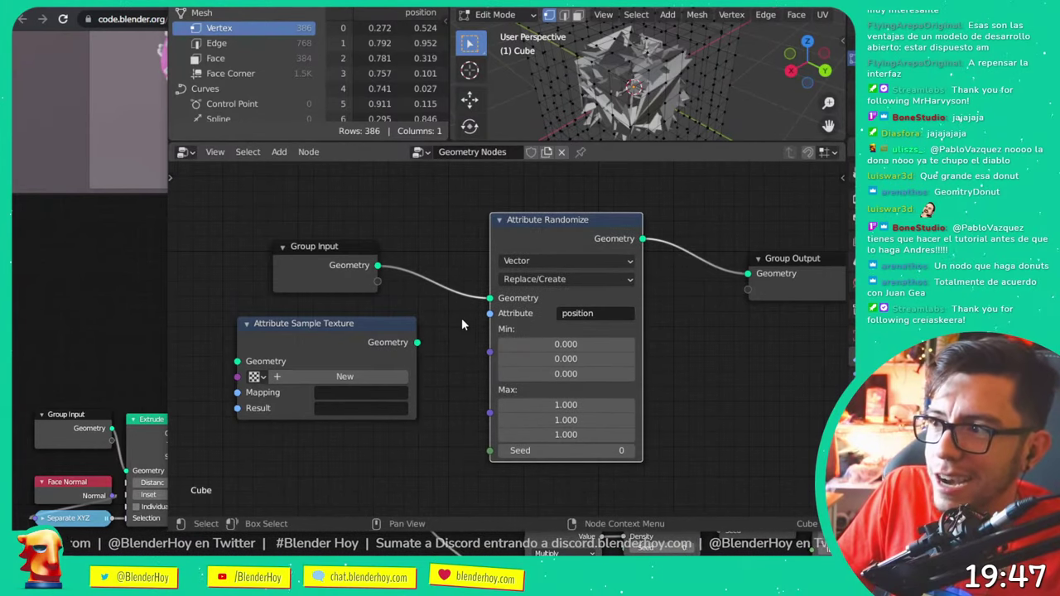
{"action": "left_click_drag", "start_coordinate": [569, 327], "coordinate": [604, 329]}
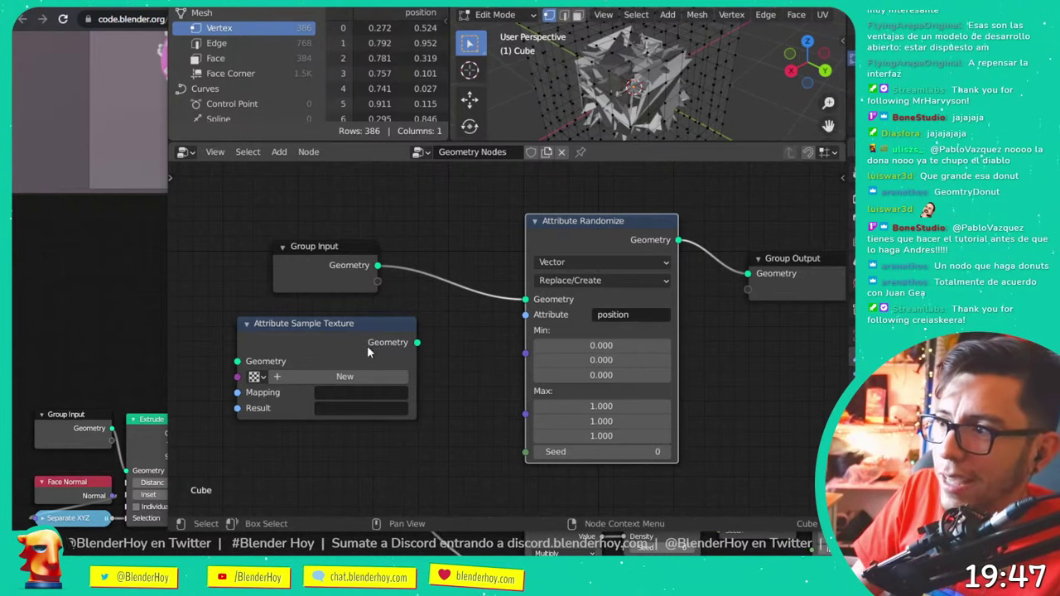
{"action": "left_click_drag", "start_coordinate": [368, 351], "coordinate": [331, 273]}
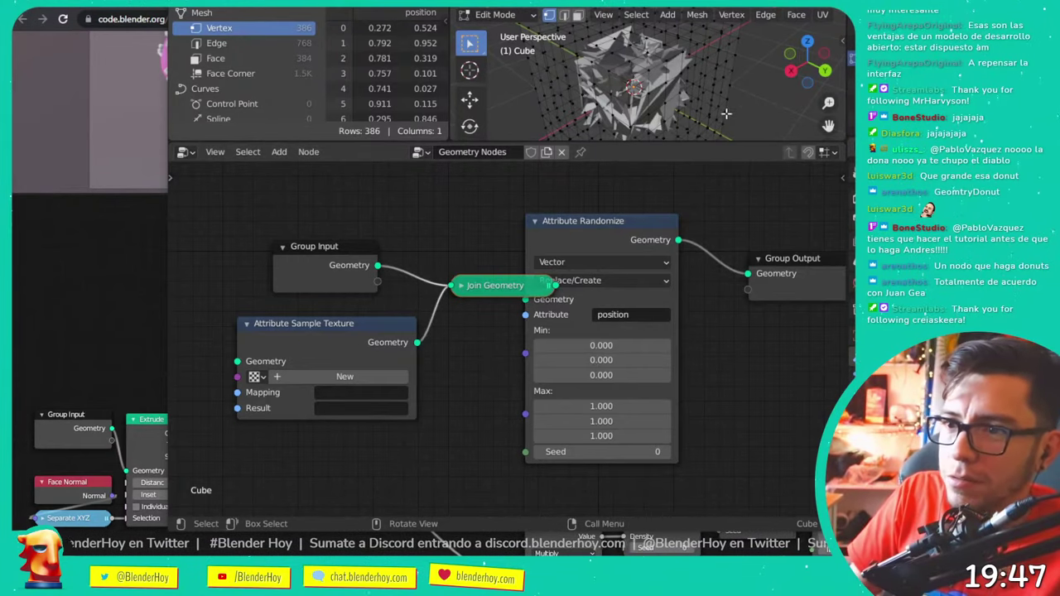
{"action": "left_click", "coordinate": [95, 269]}
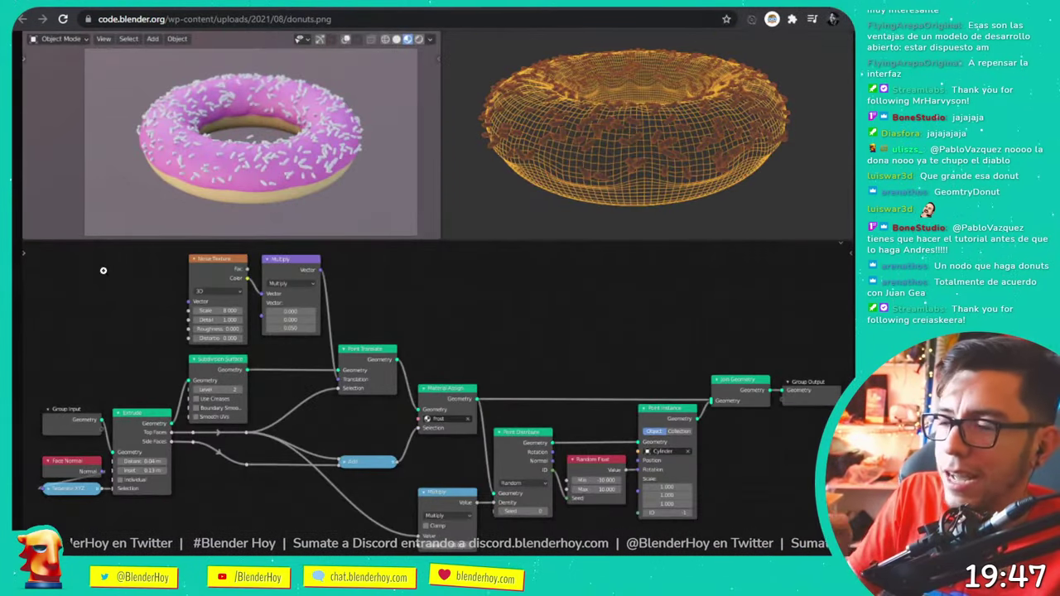
- Zoom donuts.png to full size and pan to the Point Instance, Join Geometry and Group Output nodes
{"action": "left_click", "coordinate": [488, 270]}
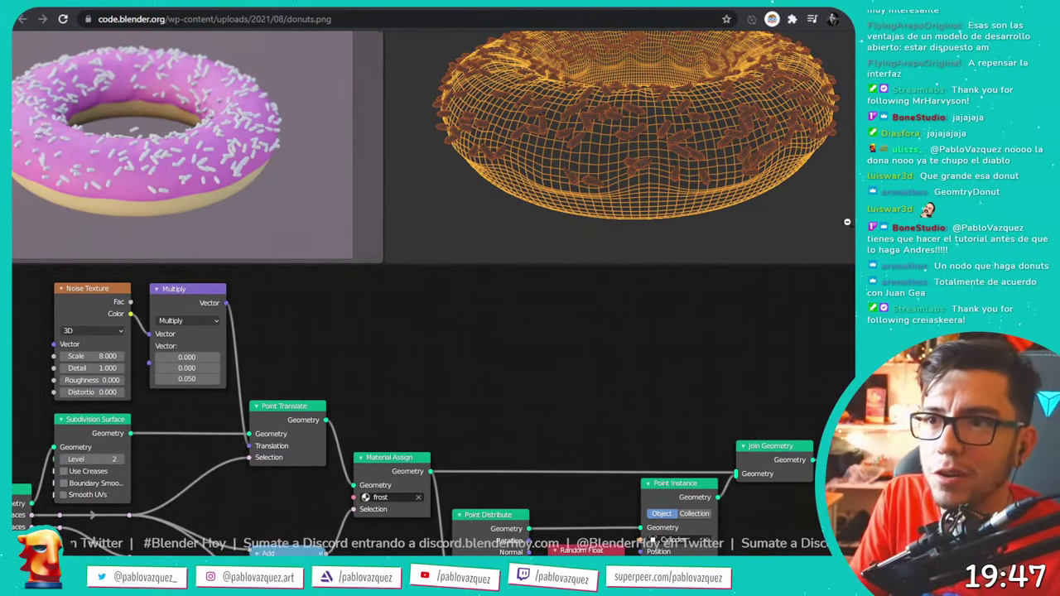
{"action": "scroll", "coordinate": [678, 315], "scroll_direction": "down", "scroll_amount": 3}
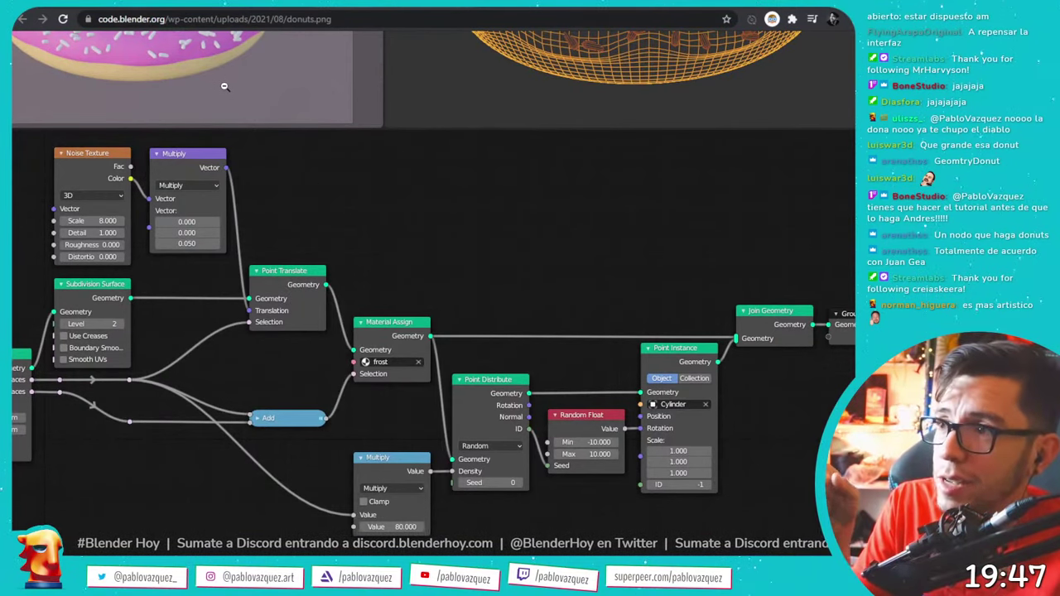
{"action": "scroll", "coordinate": [212, 79], "scroll_direction": "up", "scroll_amount": 1}
{"action": "scroll", "coordinate": [212, 79], "scroll_direction": "up", "scroll_amount": 1}
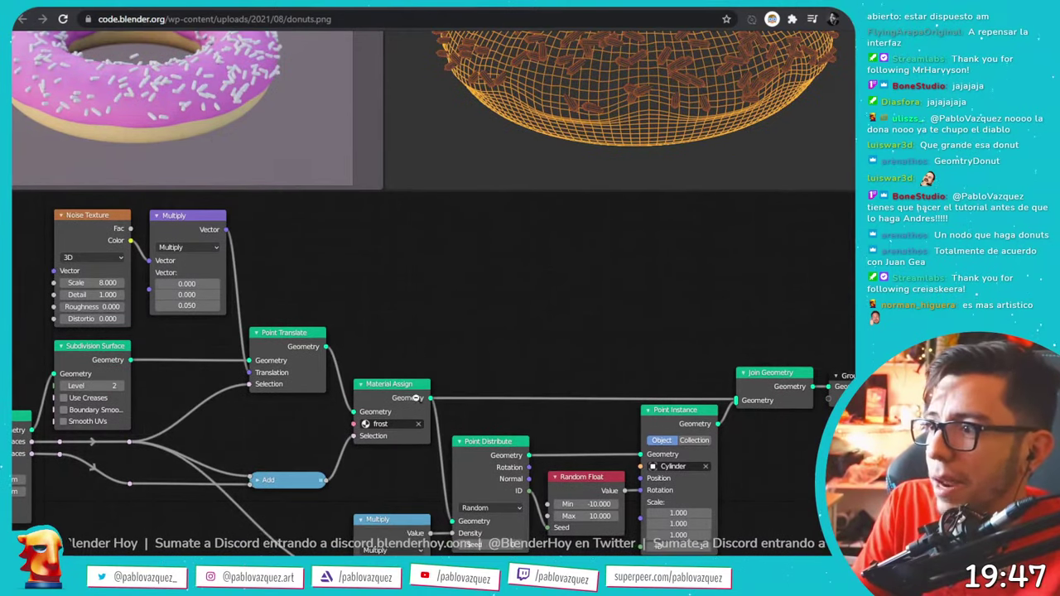
{"action": "scroll", "coordinate": [268, 447], "scroll_direction": "left", "scroll_amount": 3}
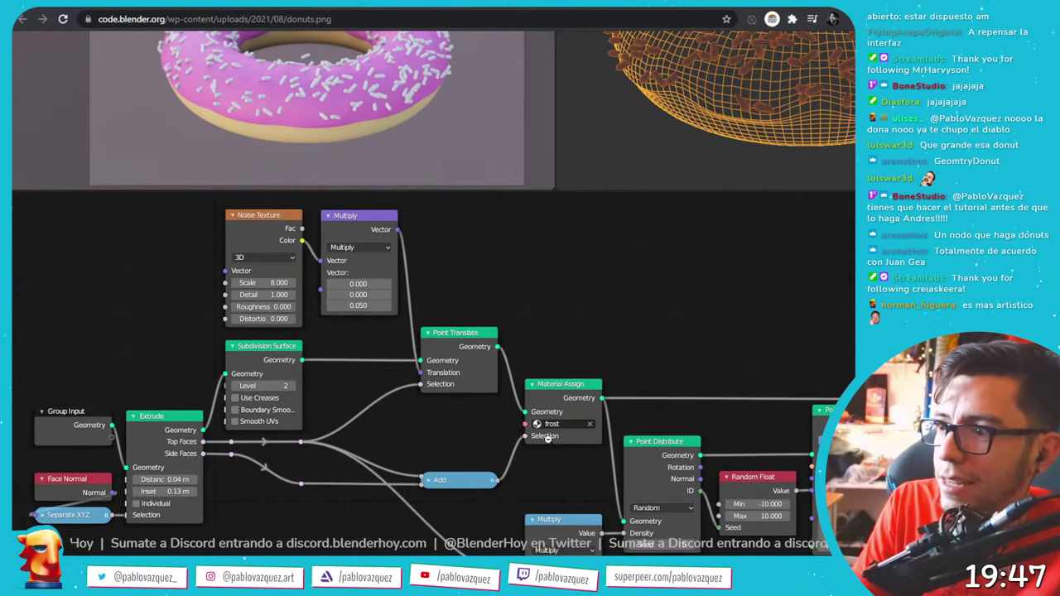
{"action": "scroll", "coordinate": [546, 438], "scroll_direction": "up", "scroll_amount": 2}
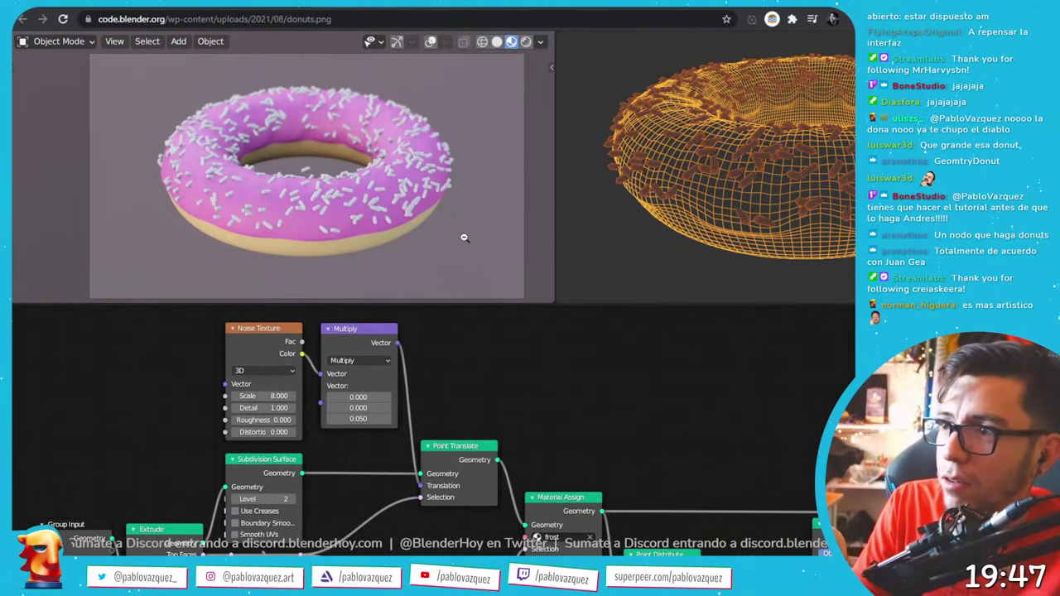
{"action": "scroll", "coordinate": [497, 256], "scroll_direction": "down", "scroll_amount": 3}
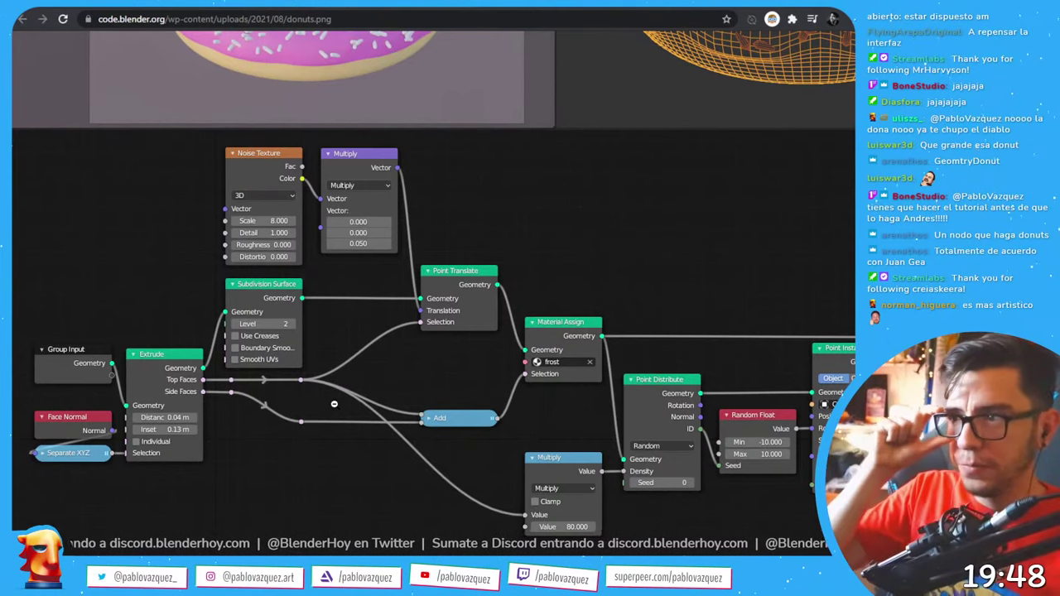
{"action": "scroll", "coordinate": [395, 404], "scroll_direction": "up", "scroll_amount": 3}
{"action": "scroll", "coordinate": [395, 404], "scroll_direction": "down", "scroll_amount": 3}
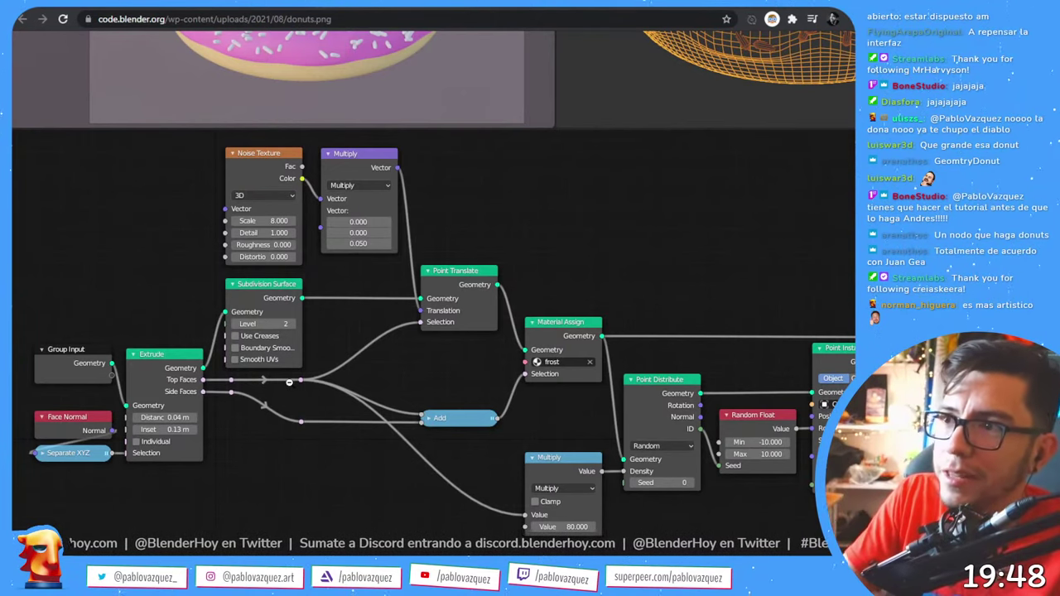
{"action": "scroll", "coordinate": [396, 365], "scroll_direction": "up", "scroll_amount": 2}
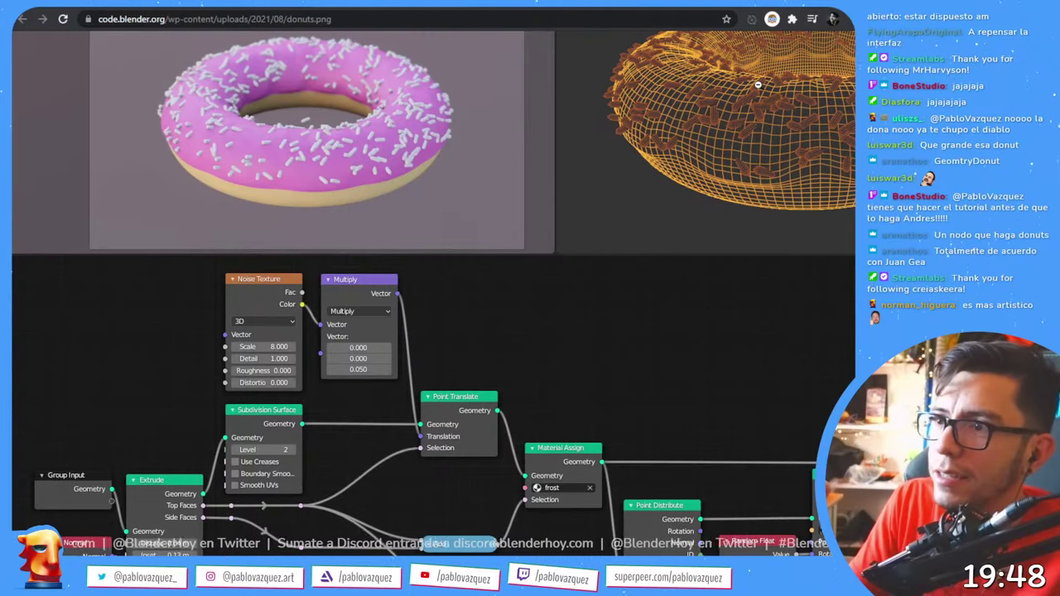
{"action": "scroll", "coordinate": [744, 46], "scroll_direction": "up", "scroll_amount": 1}
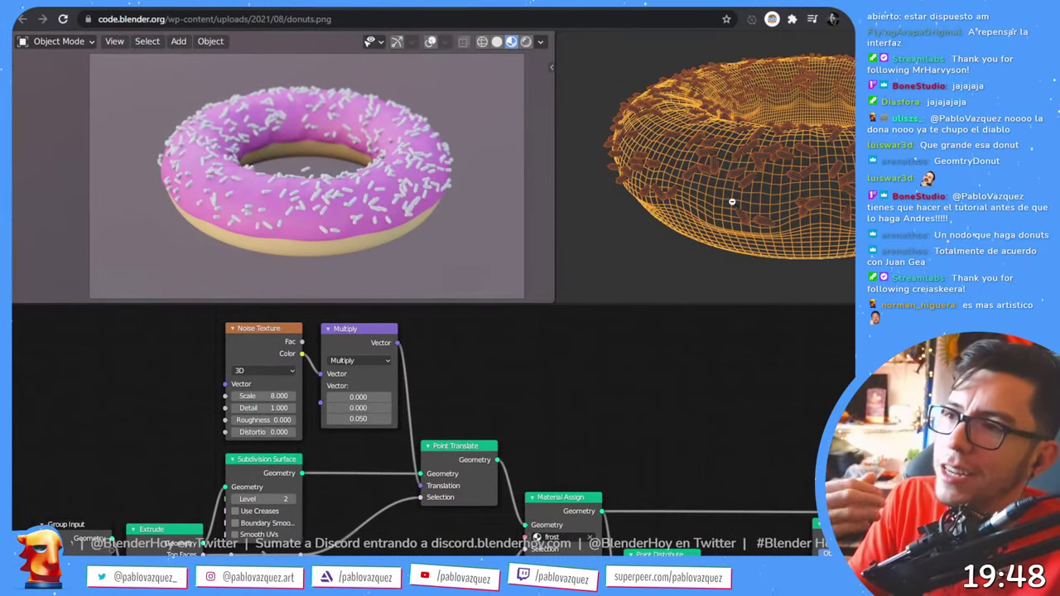
{"action": "scroll", "coordinate": [543, 514], "scroll_direction": "down", "scroll_amount": 3}
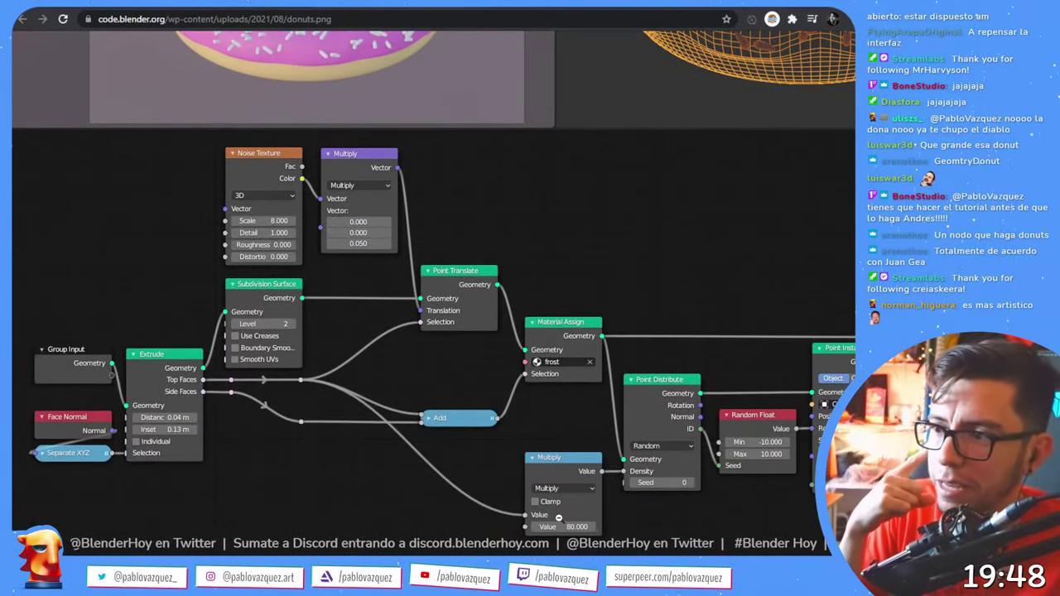
{"action": "scroll", "coordinate": [665, 416], "scroll_direction": "right", "scroll_amount": 3}
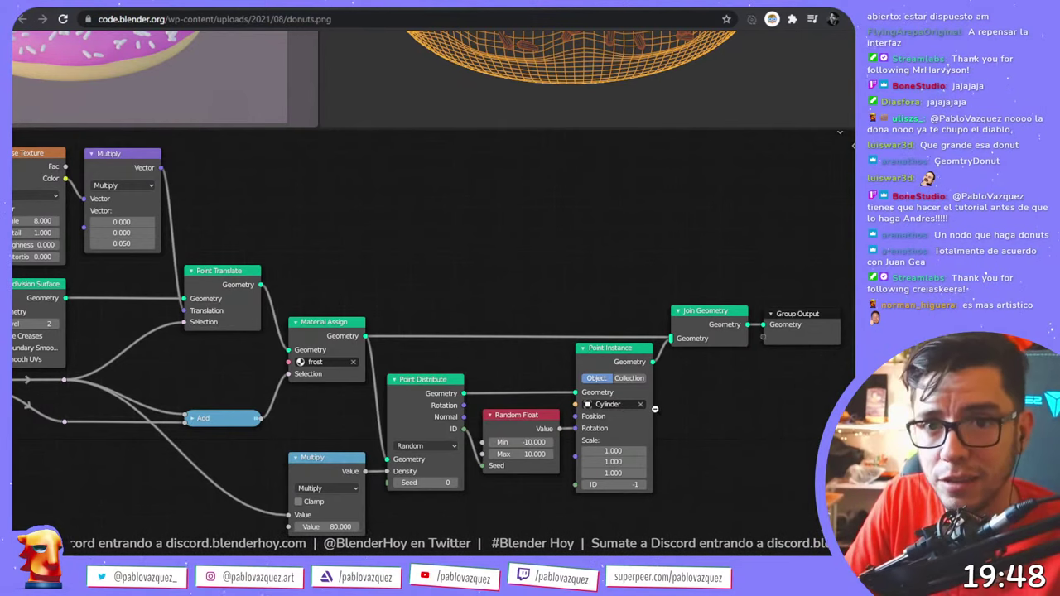
- Scroll over the sprinkled doughnut render and wireframe above the Noise Texture and Subdivision Surface nodes
{"action": "scroll", "coordinate": [654, 410], "scroll_direction": "up", "scroll_amount": 3}
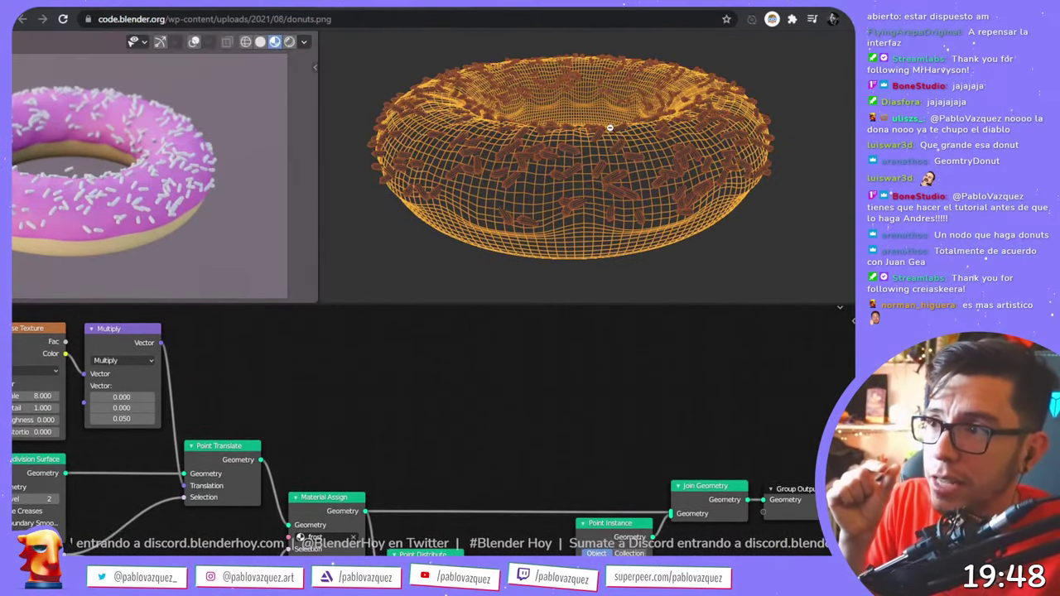
{"action": "scroll", "coordinate": [637, 182], "scroll_direction": "down", "scroll_amount": 3}
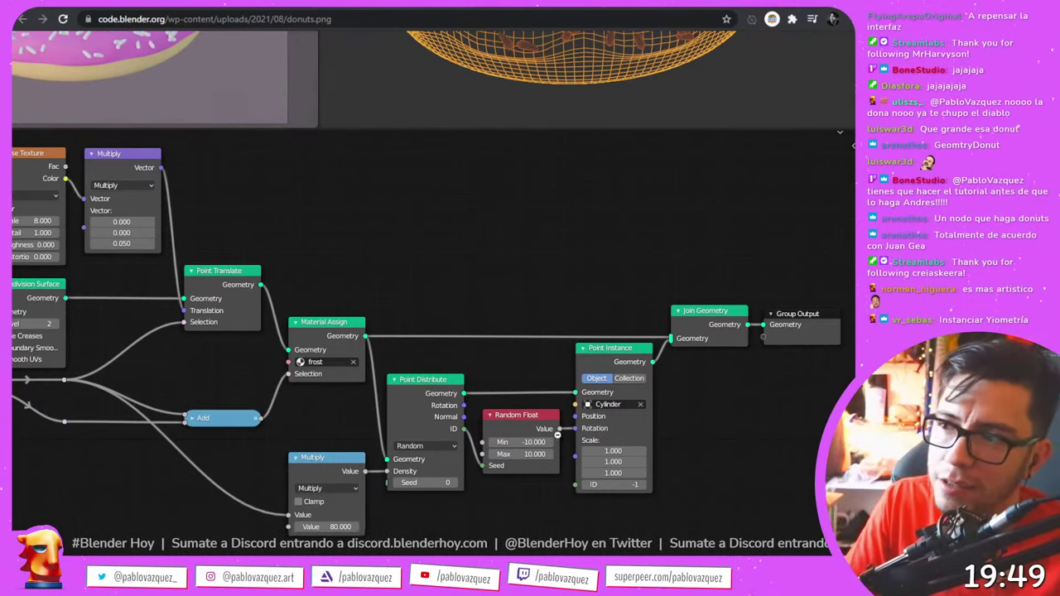
{"action": "scroll", "coordinate": [709, 453], "scroll_direction": "up", "scroll_amount": 2}
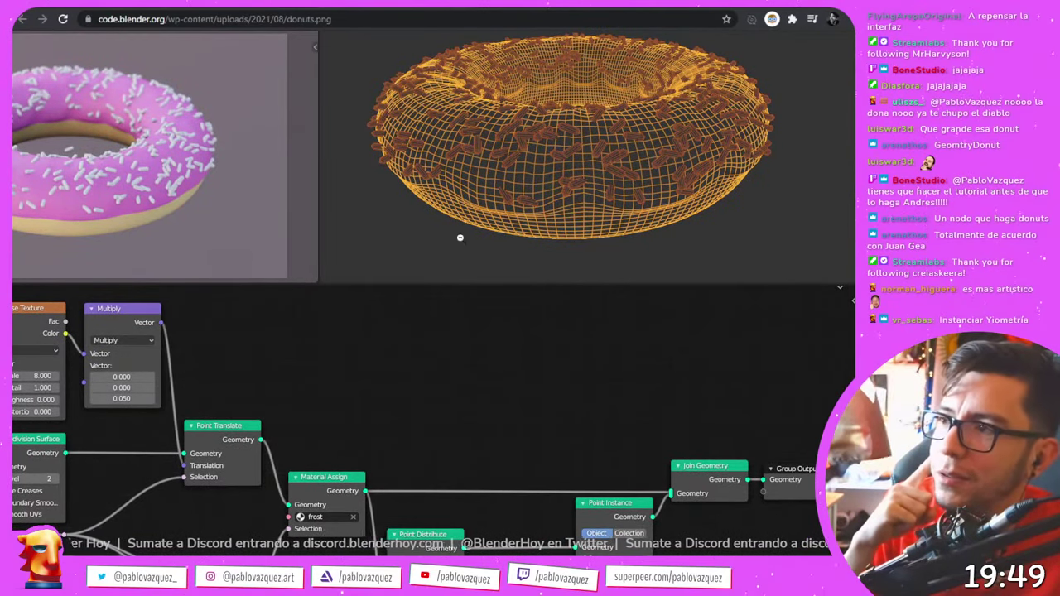
{"action": "scroll", "coordinate": [460, 238], "scroll_direction": "down", "scroll_amount": 2}
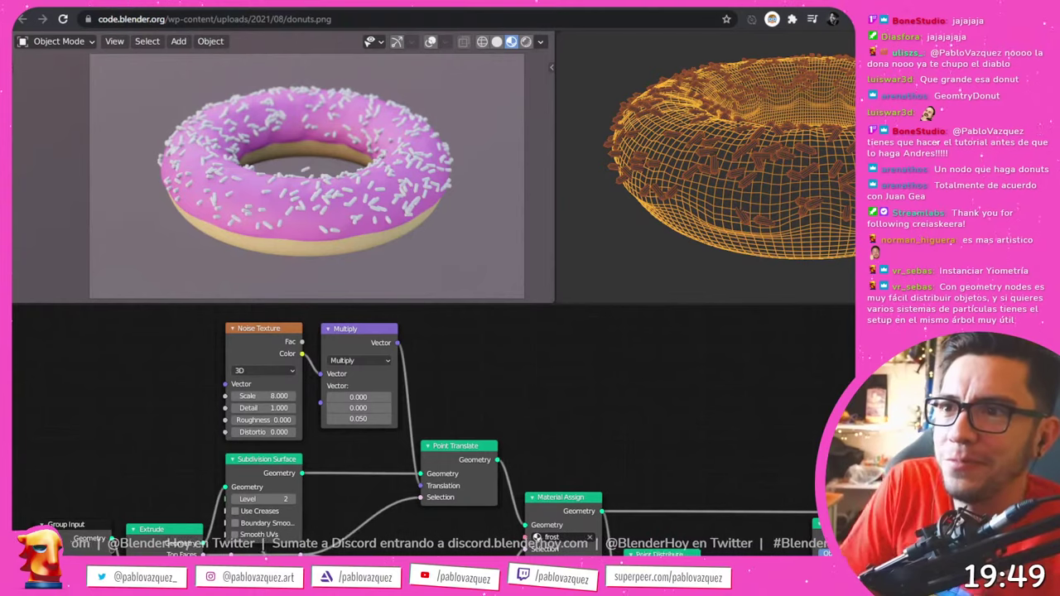
- Go back to the article, close the enlarged figure, and scroll to the 'Geometry Nodes Fields doughnut' figure
{"action": "key", "text": "alt+Left"}
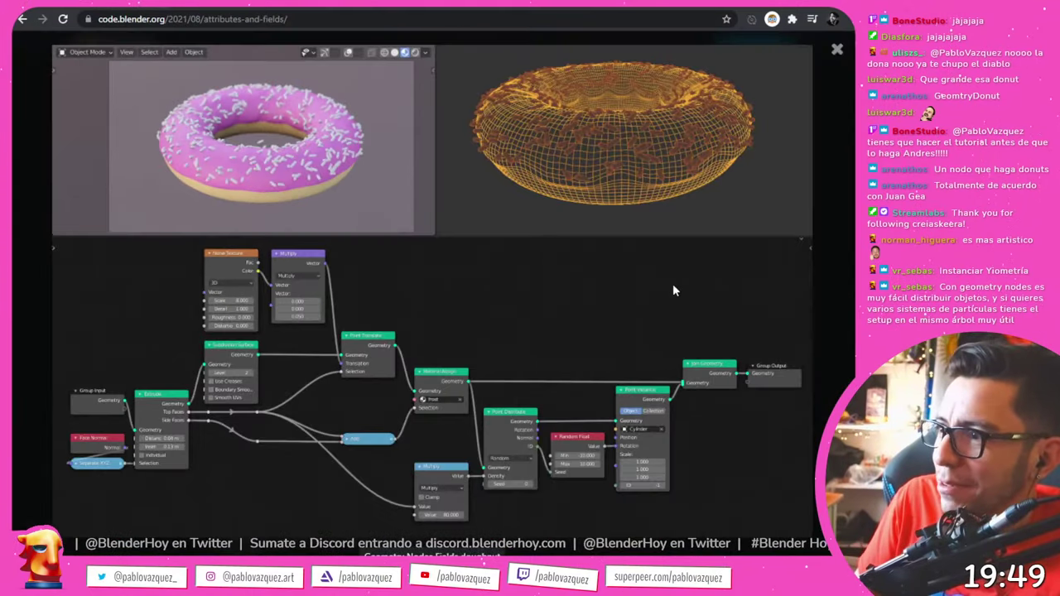
{"action": "left_click", "coordinate": [810, 201]}
{"action": "scroll", "coordinate": [795, 213], "scroll_direction": "down", "scroll_amount": 2}
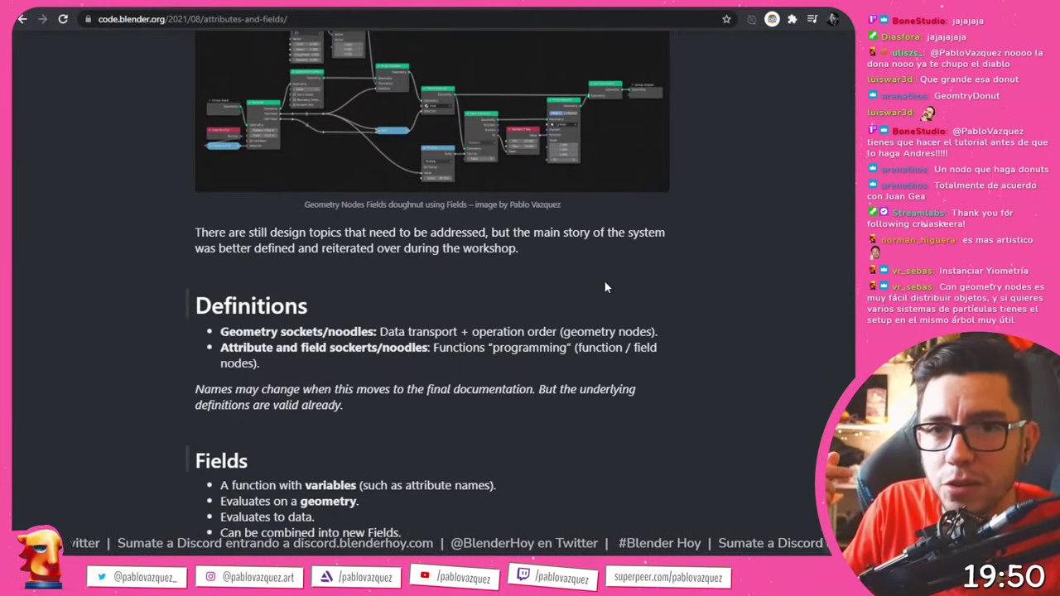
{"action": "scroll", "coordinate": [605, 287], "scroll_direction": "up", "scroll_amount": 2}
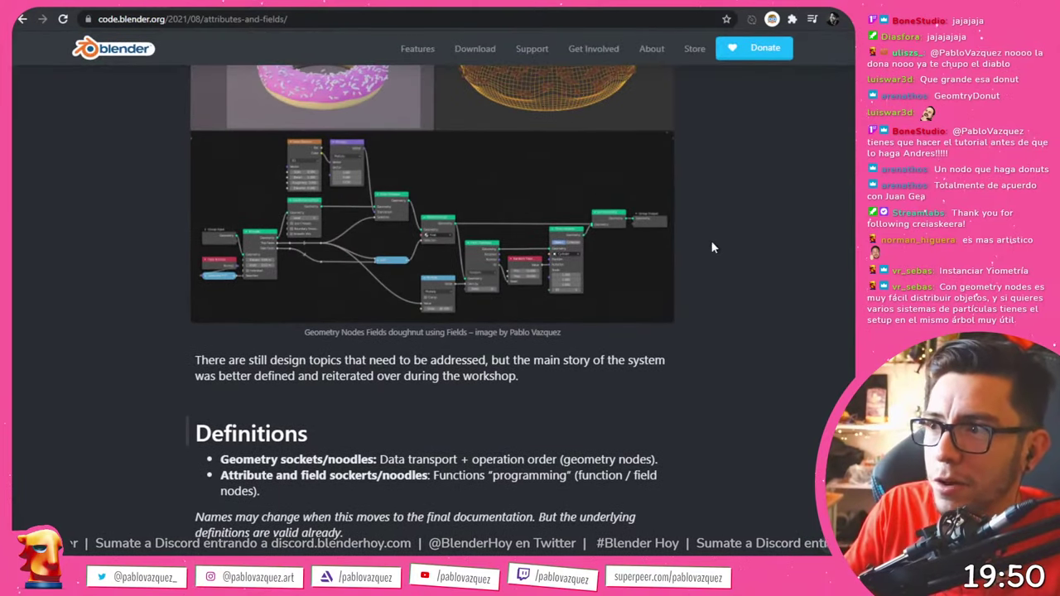
{"action": "scroll", "coordinate": [741, 304], "scroll_direction": "up", "scroll_amount": 1}
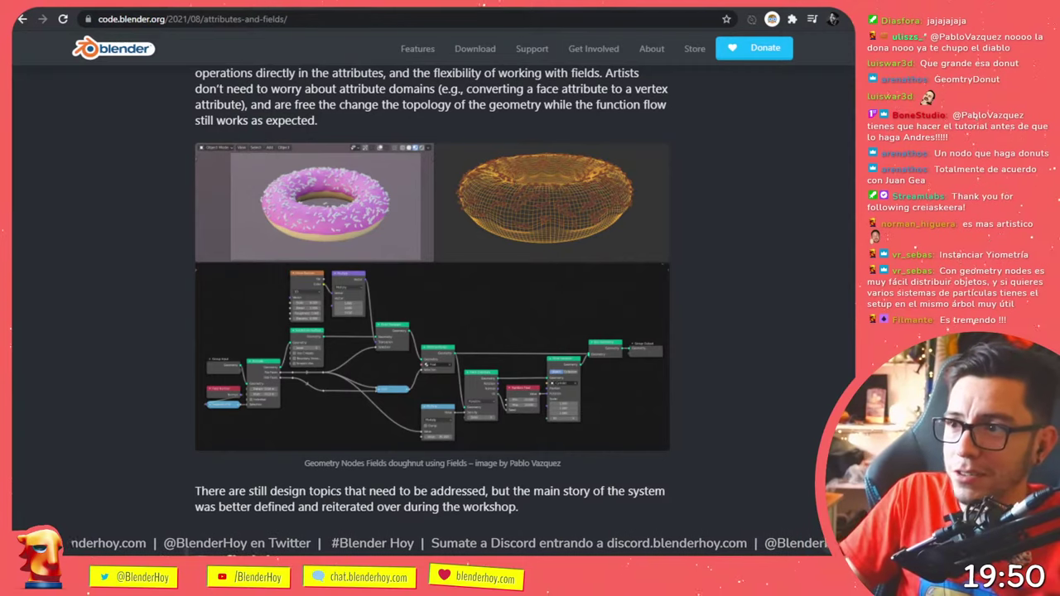
- Search 'simon thommes blender nodevember' in a new tab and open the showreel from the image results
{"action": "key", "text": "ctrl+t"}
{"action": "type", "text": "simon t"}
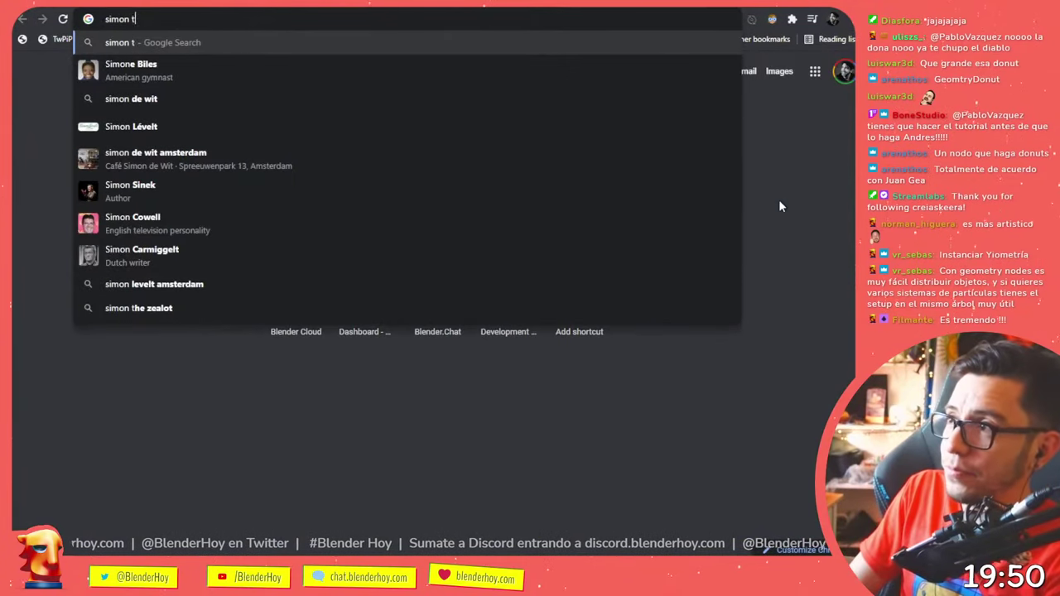
{"action": "type", "text": "hommes blender no"}
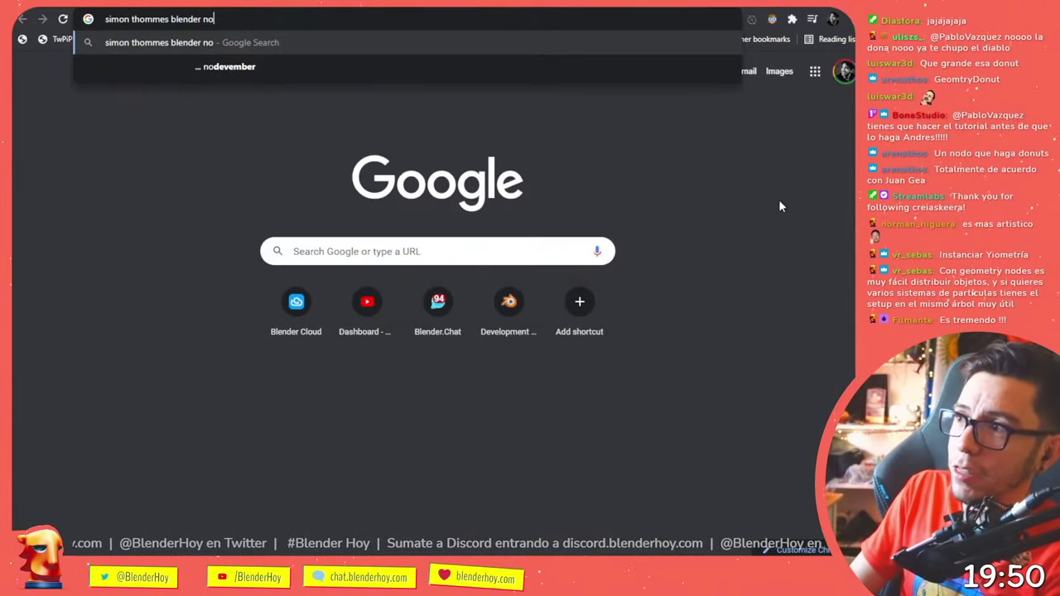
{"action": "type", "text": "devember"}
{"action": "key", "text": "Return"}
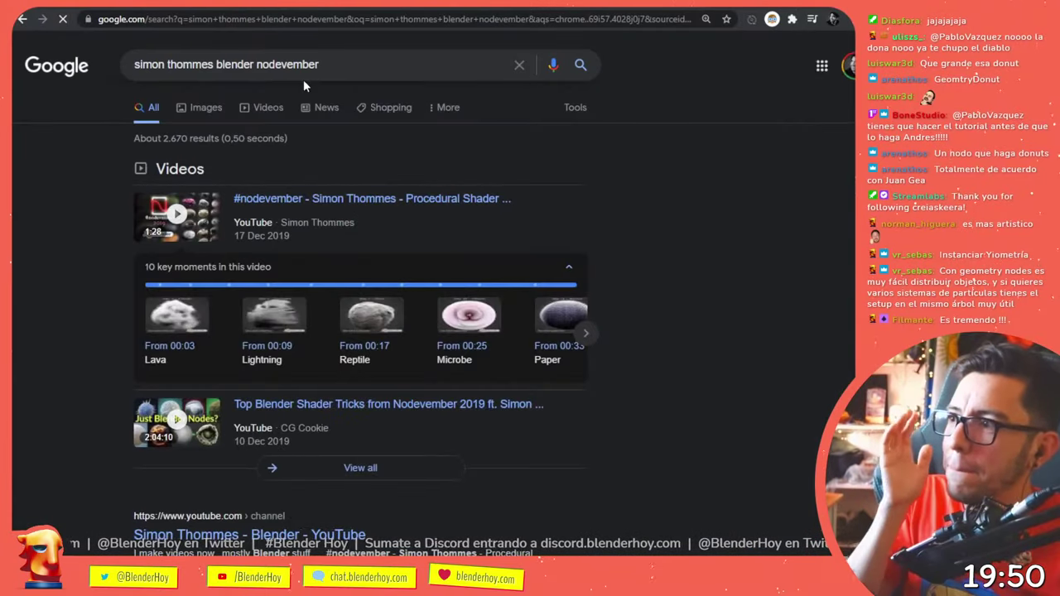
{"action": "left_click", "coordinate": [253, 106]}
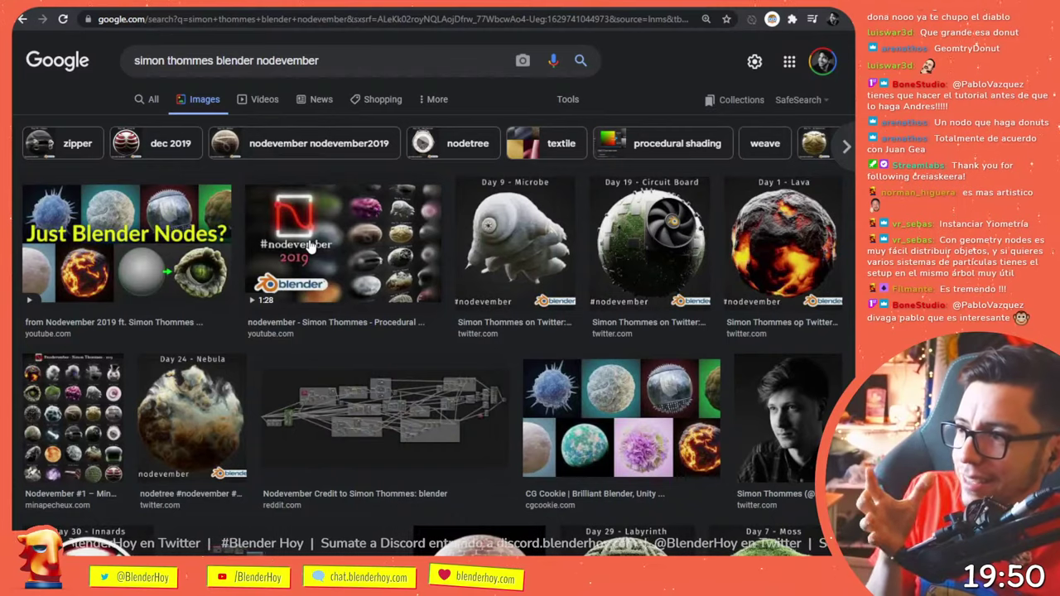
{"action": "left_click", "coordinate": [312, 246]}
- Play the Nodevember showreel, skipping past Moss, Metal and Greeble, then pause at the Day 18 Zipper frame
{"action": "left_click", "coordinate": [563, 257]}
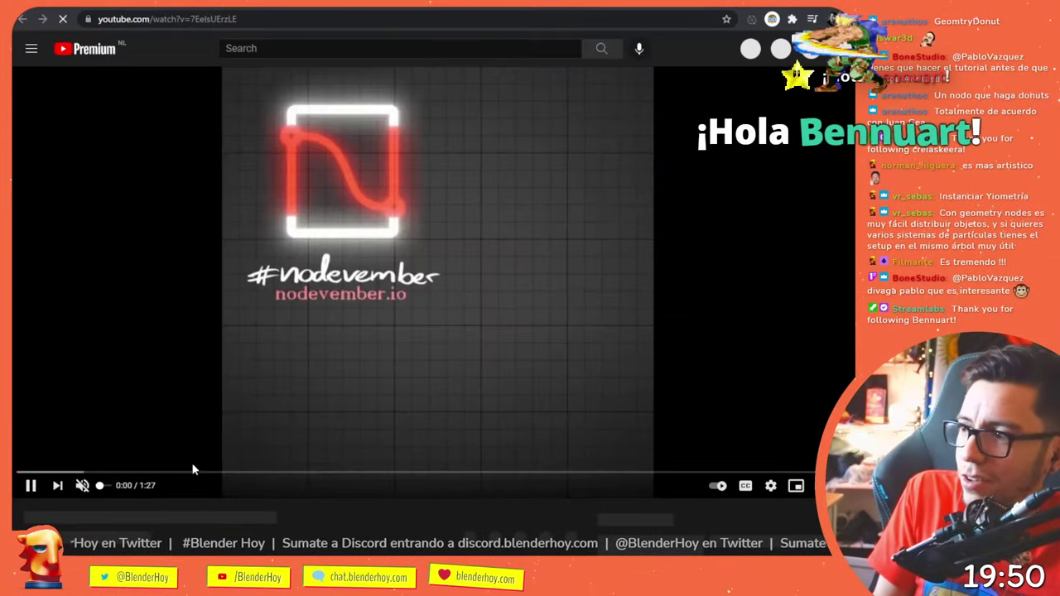
{"action": "left_click", "coordinate": [195, 473]}
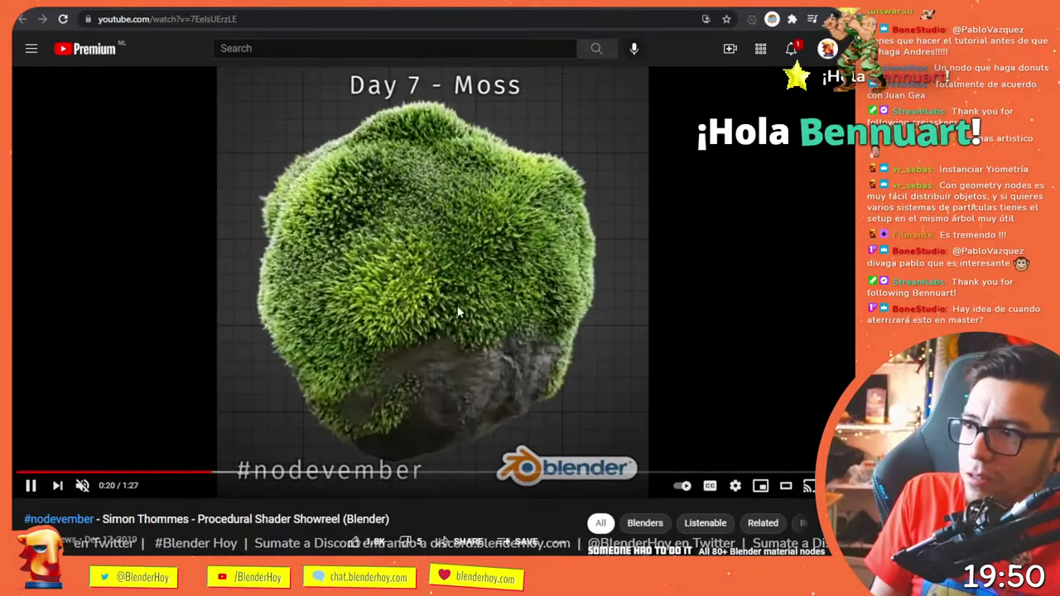
{"action": "left_click", "coordinate": [253, 474]}
{"action": "left_click", "coordinate": [323, 473]}
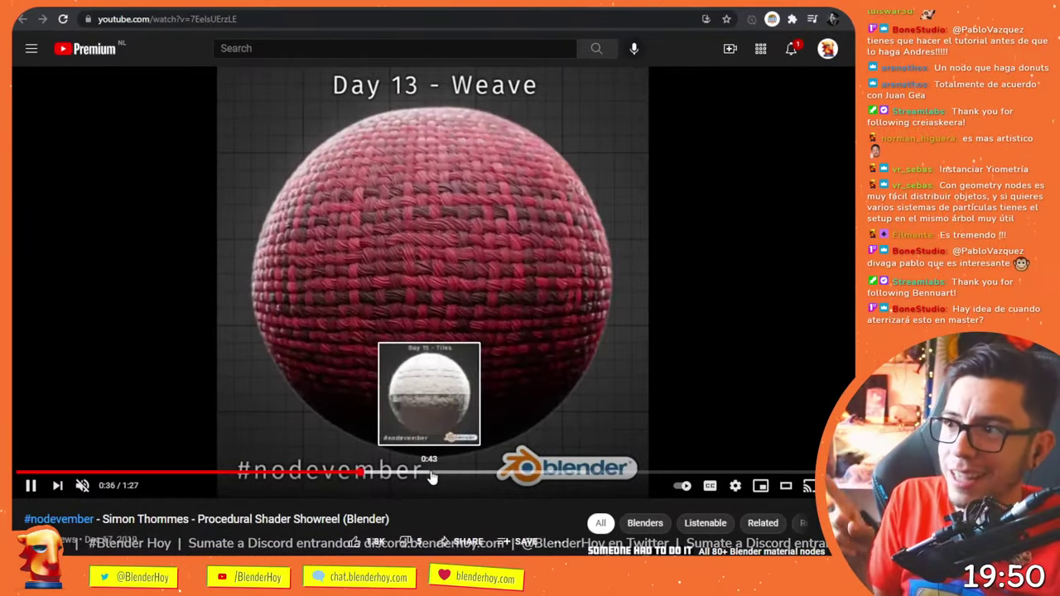
{"action": "left_click", "coordinate": [430, 473]}
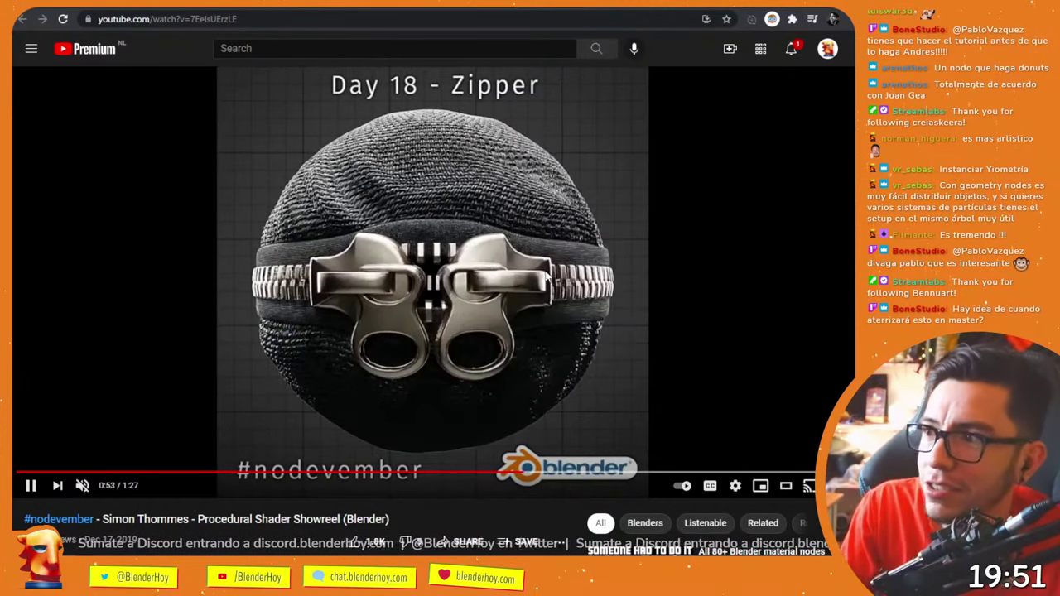
{"action": "left_click", "coordinate": [540, 299]}
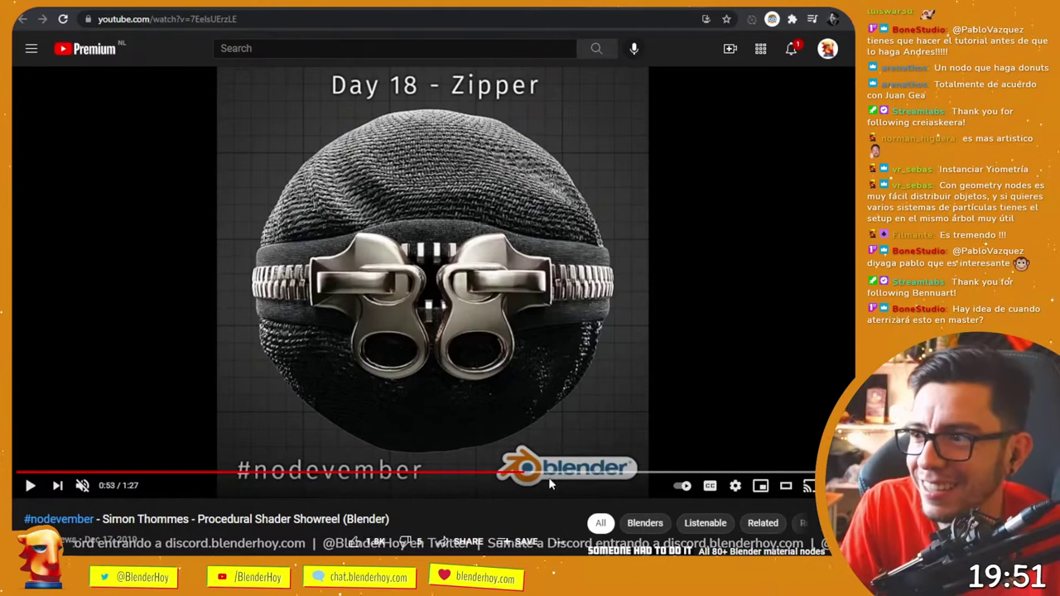
{"action": "left_click_drag", "start_coordinate": [550, 484], "coordinate": [489, 485]}
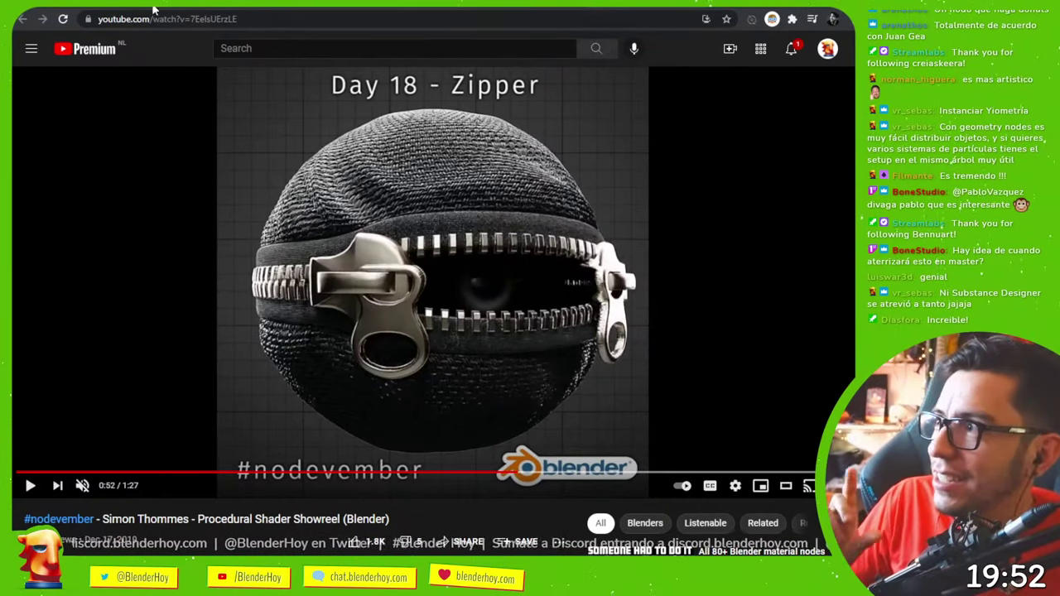
- Back on the Fields post, enlarge and close the doughnut image twice, then raise the live chat window
{"action": "left_click", "coordinate": [91, 2]}
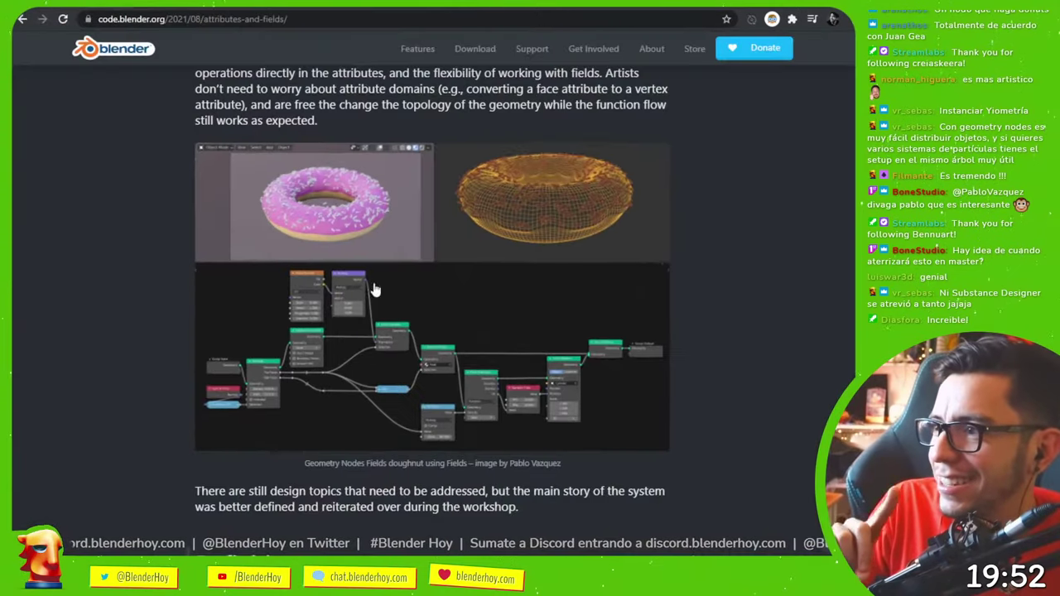
{"action": "left_click", "coordinate": [567, 285]}
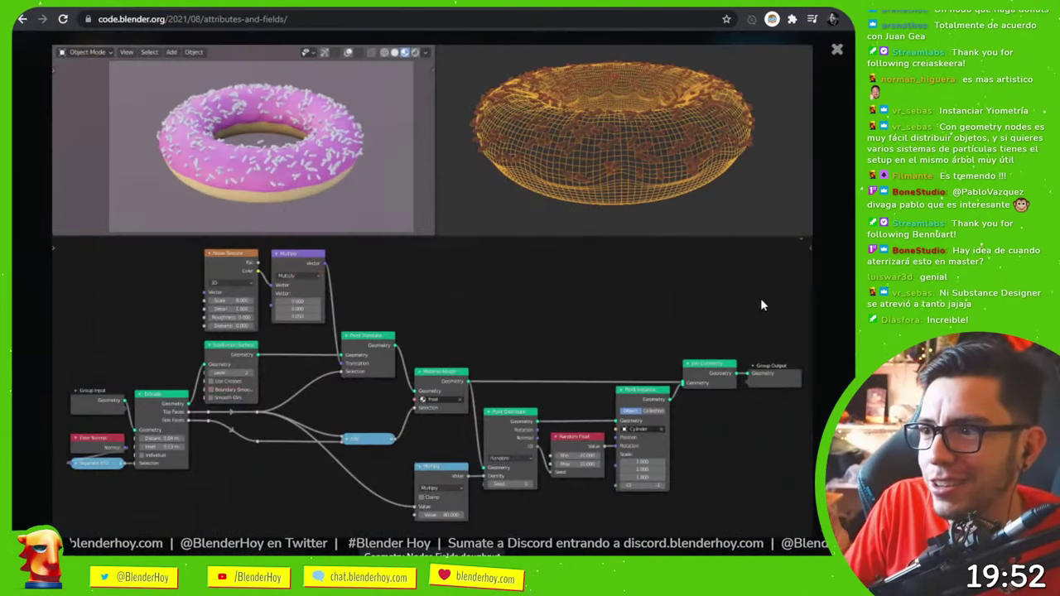
{"action": "left_click", "coordinate": [837, 250]}
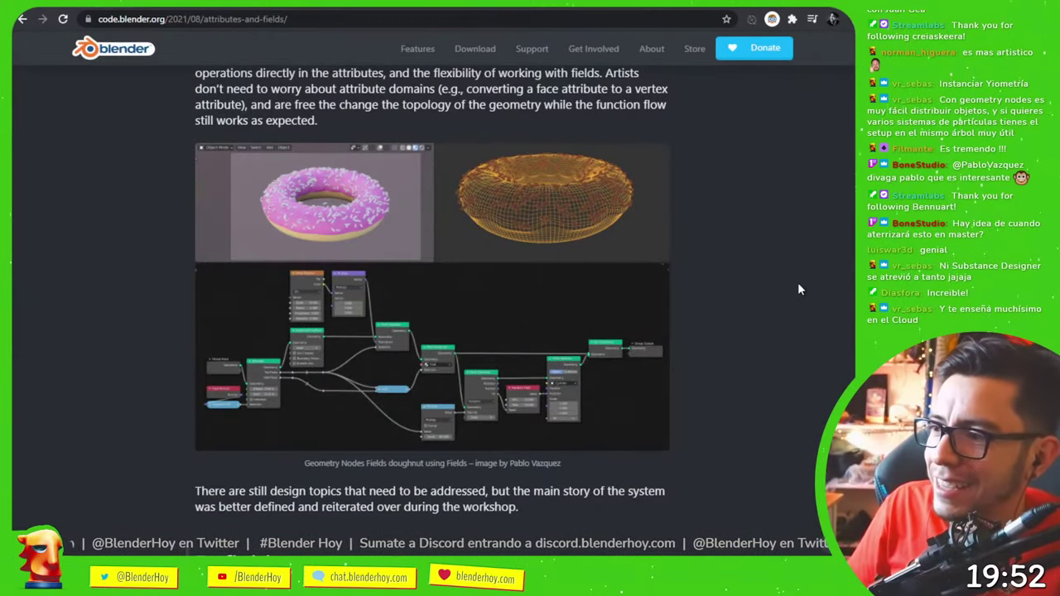
{"action": "scroll", "coordinate": [797, 284], "scroll_direction": "down", "scroll_amount": 1}
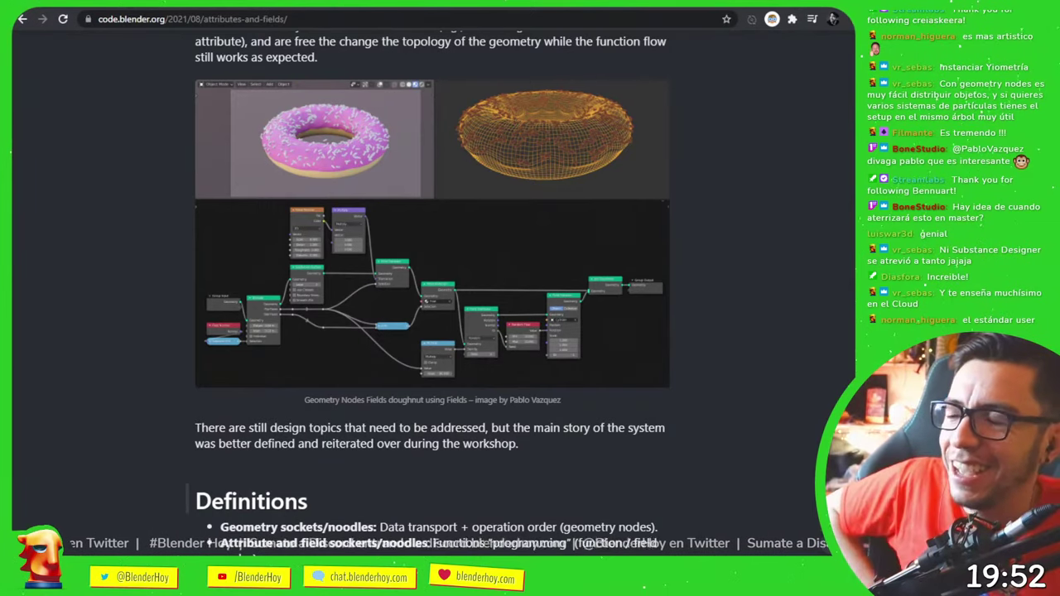
{"action": "left_click", "coordinate": [580, 356]}
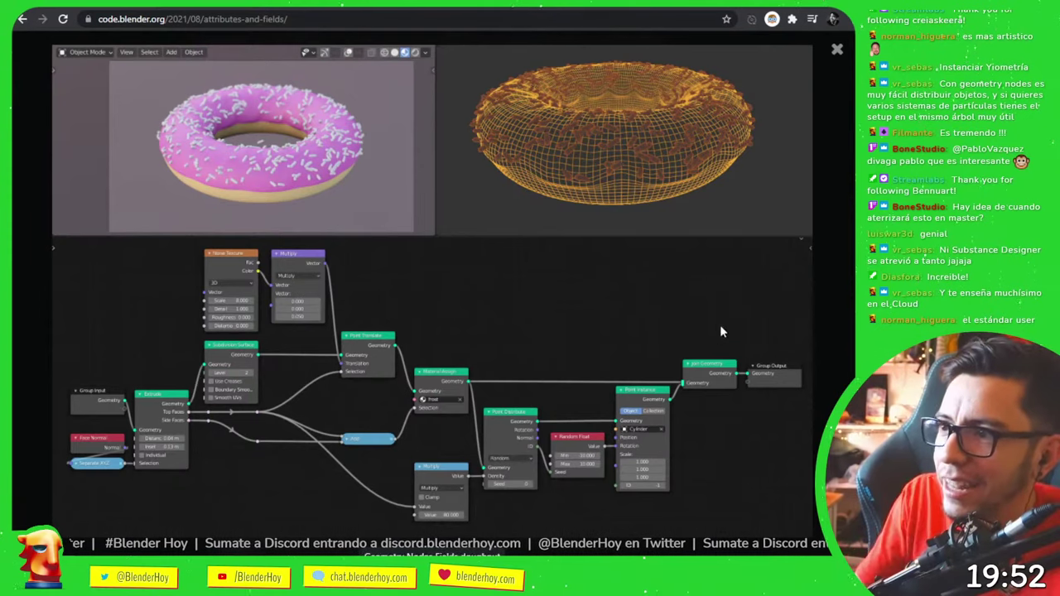
{"action": "left_click", "coordinate": [827, 194]}
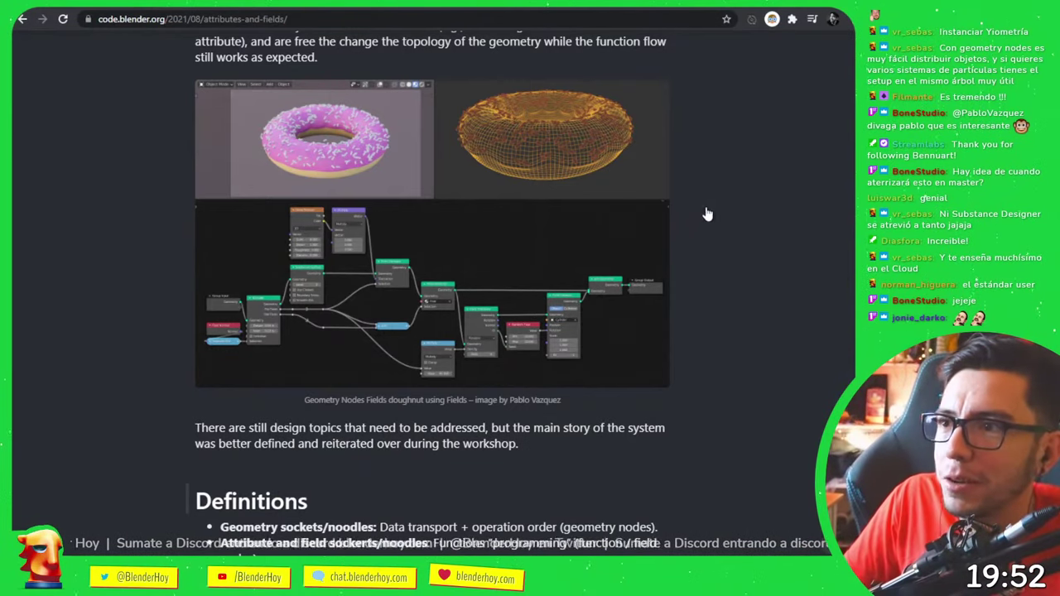
{"action": "key", "text": "alt+Tab"}
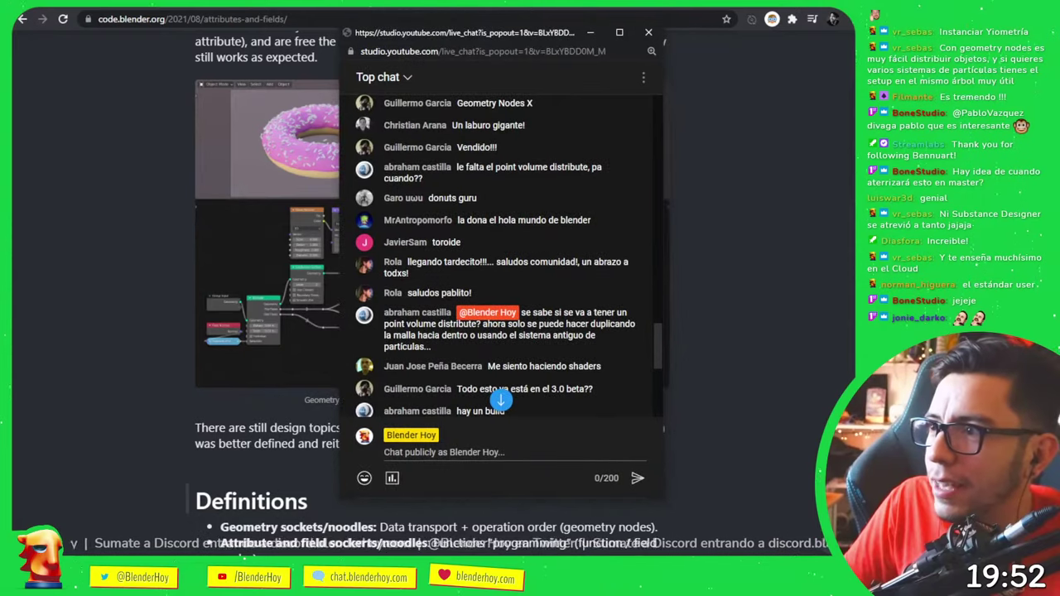
- Position the YouTube and Twitch chat popouts side by side at the top left
{"action": "left_click_drag", "start_coordinate": [745, 45], "coordinate": [697, 39]}
{"action": "left_click_drag", "start_coordinate": [496, 33], "coordinate": [424, 34]}
{"action": "scroll", "coordinate": [438, 245], "scroll_direction": "up", "scroll_amount": 3}
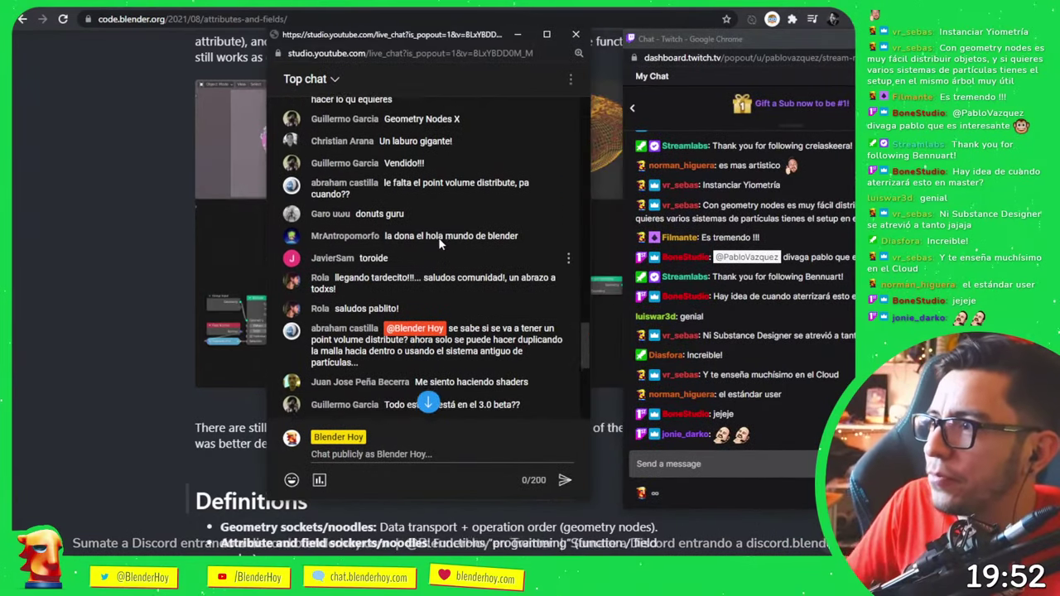
{"action": "scroll", "coordinate": [438, 237], "scroll_direction": "up", "scroll_amount": 1}
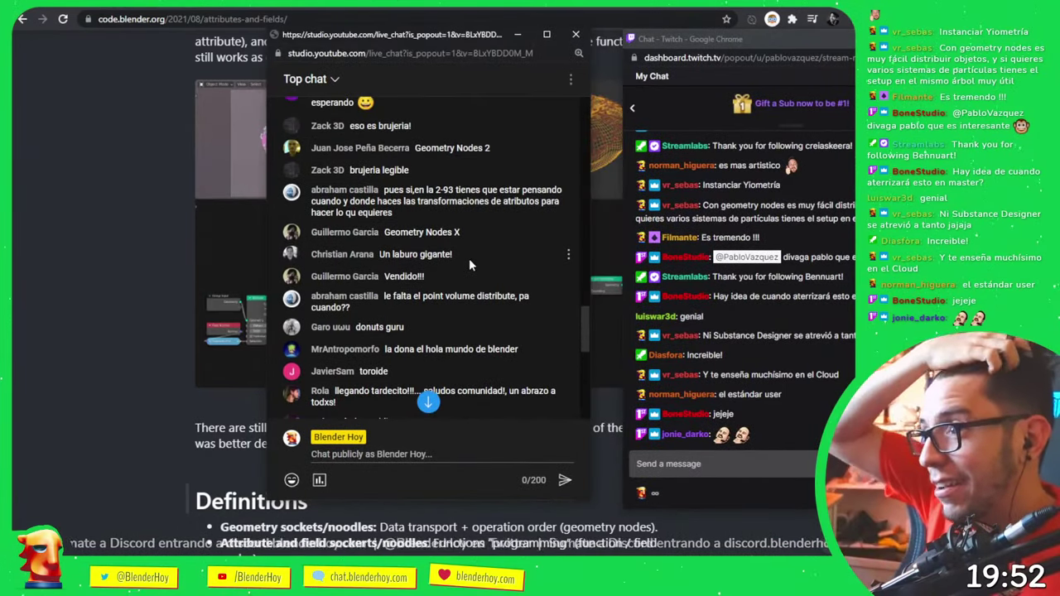
{"action": "left_click_drag", "start_coordinate": [488, 34], "coordinate": [405, 33]}
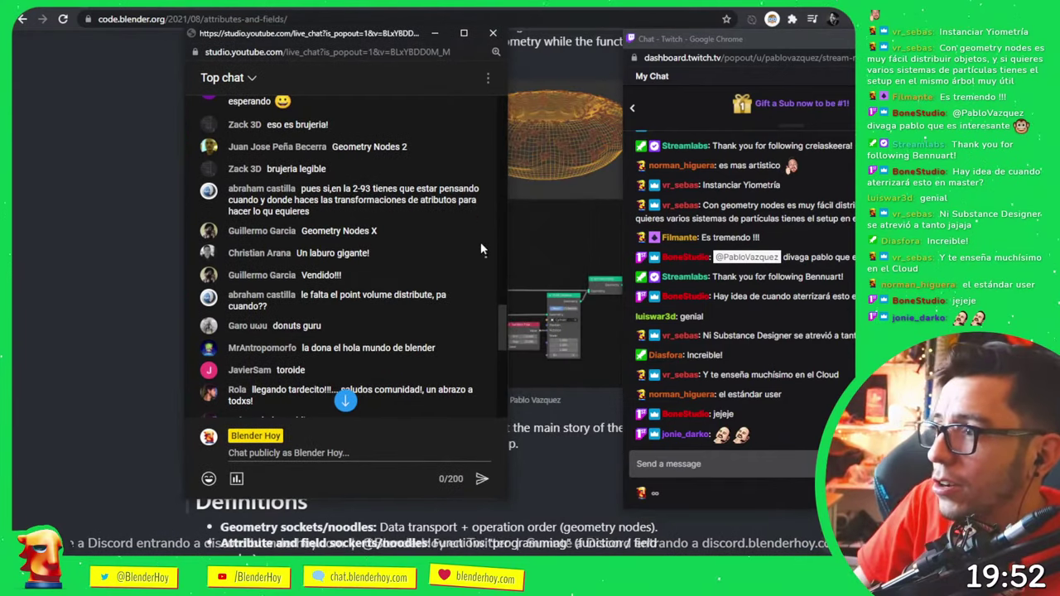
{"action": "left_click_drag", "start_coordinate": [835, 39], "coordinate": [723, 30]}
- Scroll back through earlier YouTube chat messages to the fields-prototype build mentions
{"action": "left_click", "coordinate": [447, 297]}
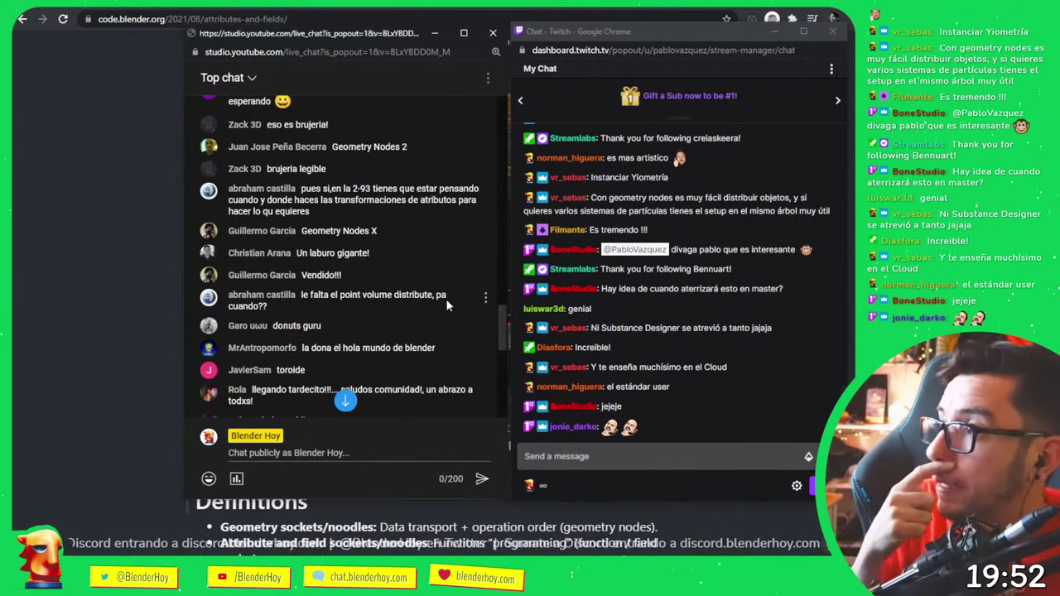
{"action": "scroll", "coordinate": [355, 311], "scroll_direction": "up", "scroll_amount": 1}
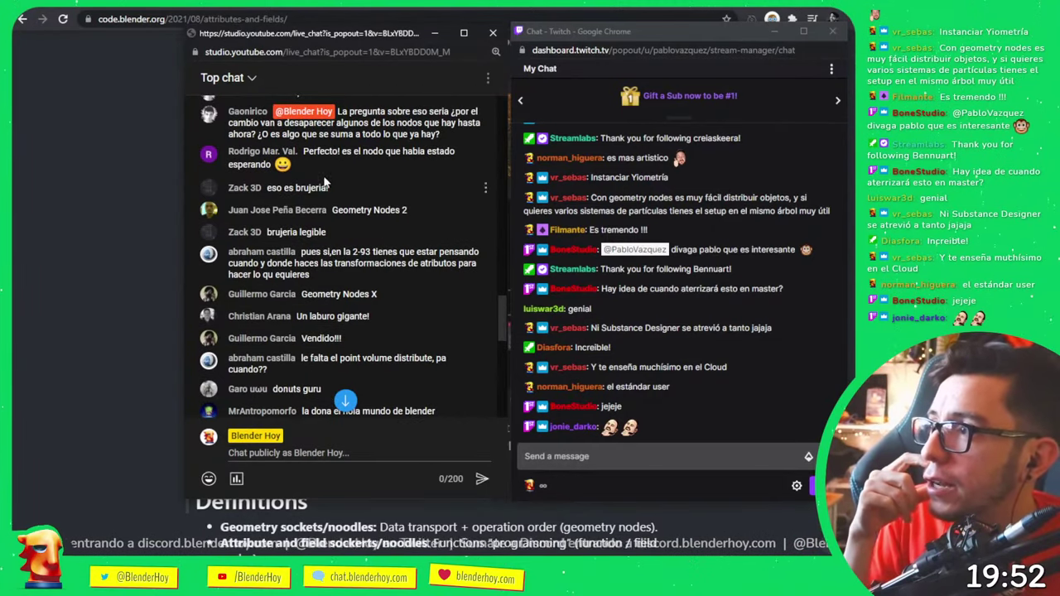
{"action": "scroll", "coordinate": [396, 174], "scroll_direction": "up", "scroll_amount": 1}
{"action": "scroll", "coordinate": [396, 173], "scroll_direction": "up", "scroll_amount": 1}
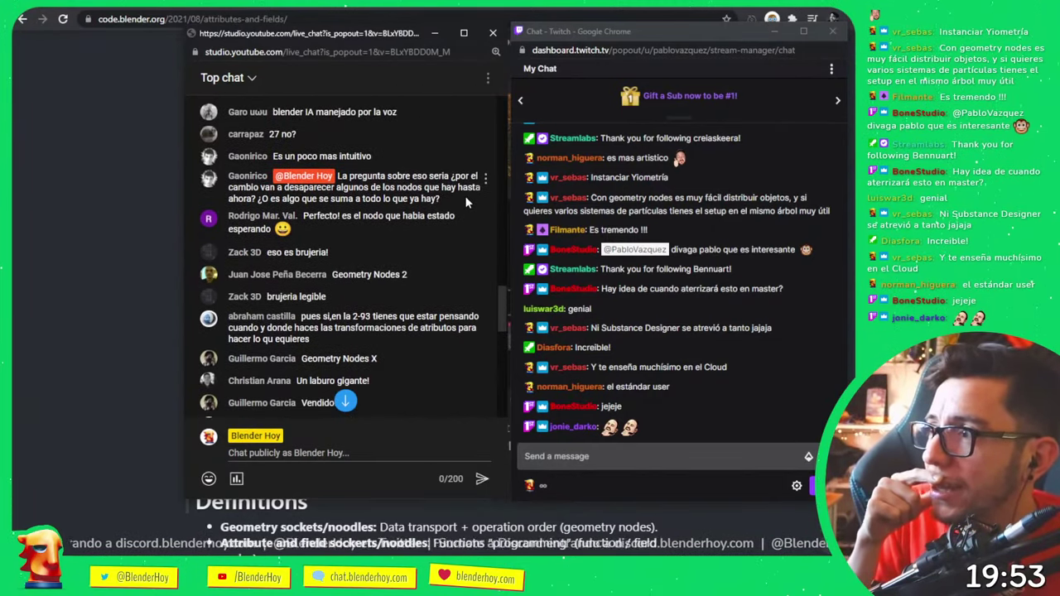
{"action": "left_click_drag", "start_coordinate": [465, 197], "coordinate": [212, 183]}
{"action": "left_click", "coordinate": [390, 188]}
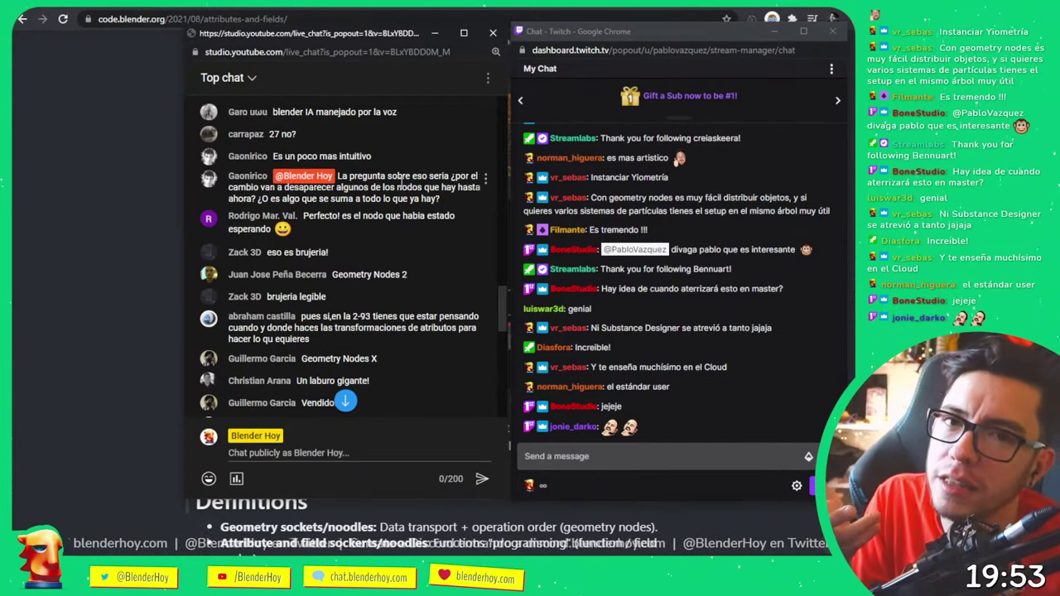
{"action": "scroll", "coordinate": [404, 186], "scroll_direction": "up", "scroll_amount": 1}
{"action": "scroll", "coordinate": [406, 186], "scroll_direction": "up", "scroll_amount": 2}
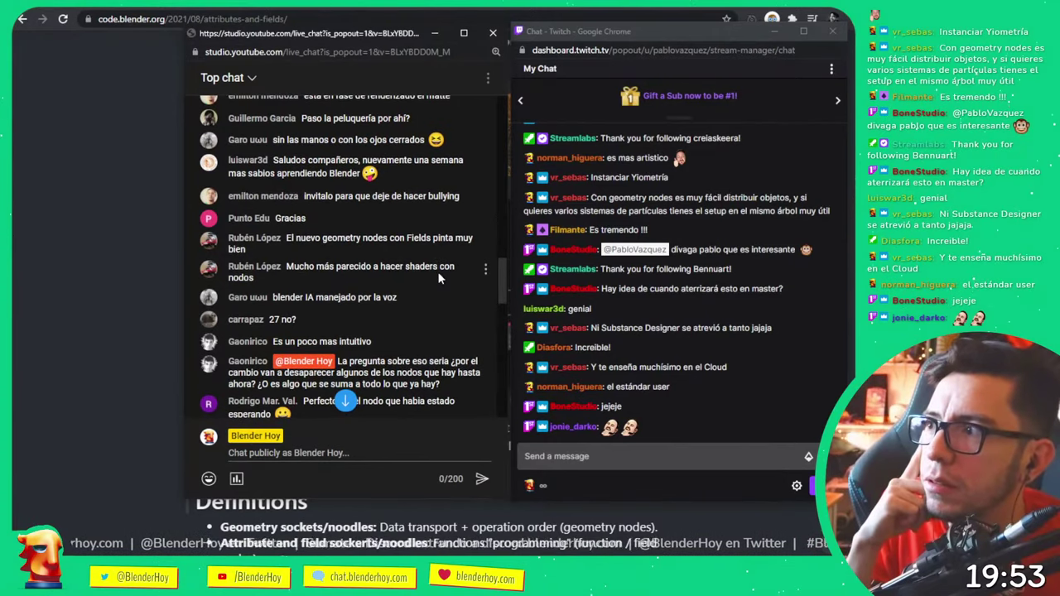
{"action": "scroll", "coordinate": [437, 258], "scroll_direction": "down", "scroll_amount": 2}
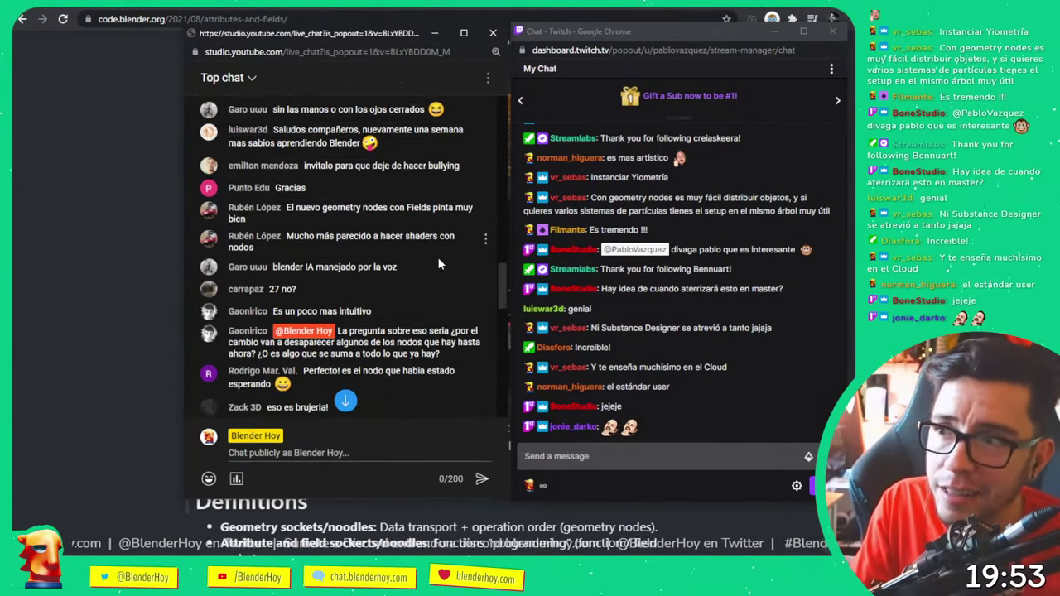
{"action": "scroll", "coordinate": [438, 259], "scroll_direction": "down", "scroll_amount": 5}
{"action": "scroll", "coordinate": [439, 260], "scroll_direction": "up", "scroll_amount": 1}
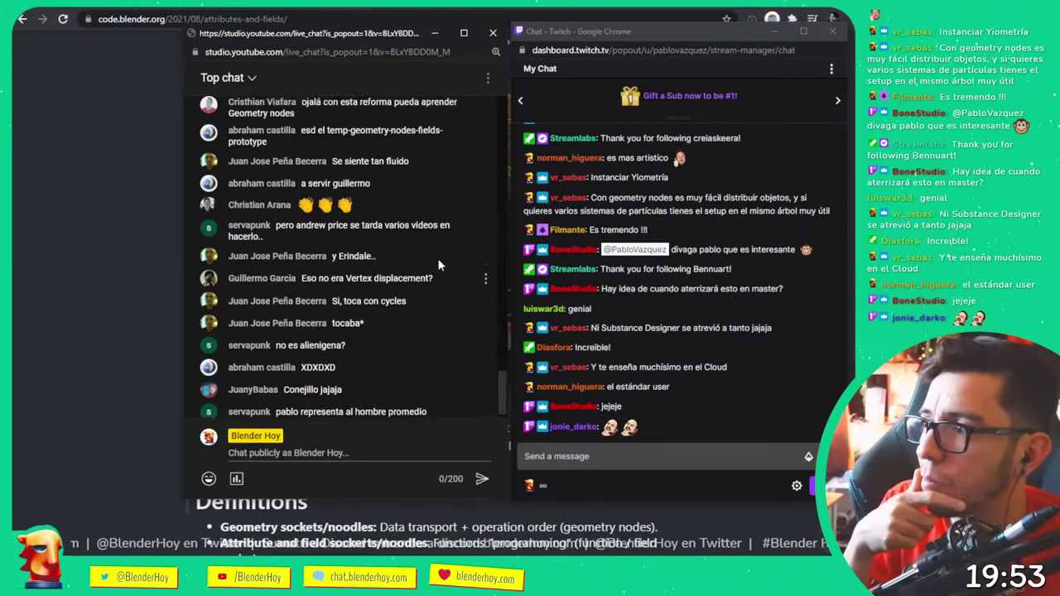
{"action": "scroll", "coordinate": [438, 259], "scroll_direction": "up", "scroll_amount": 2}
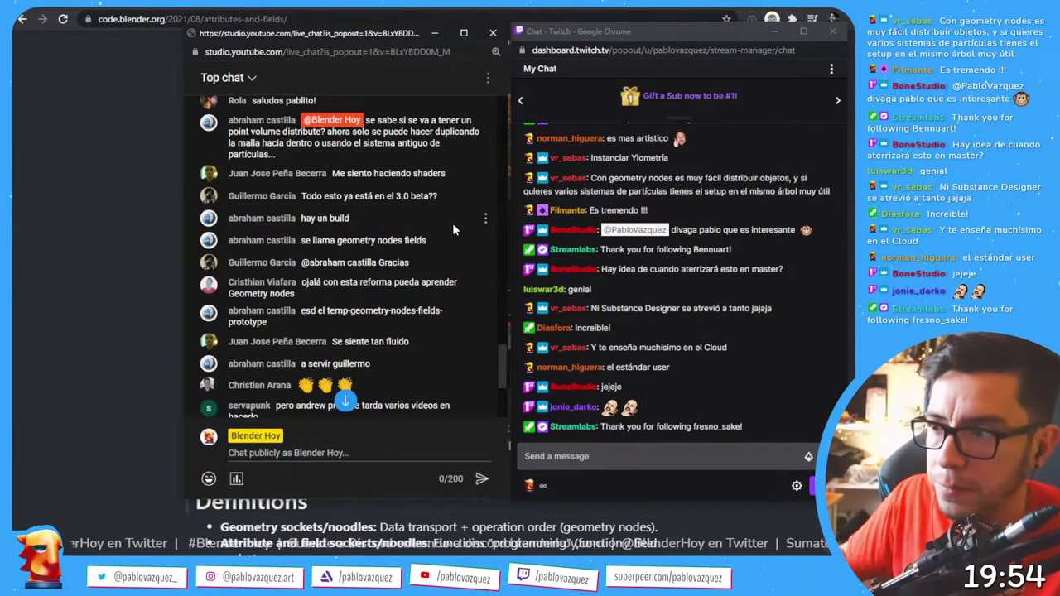
- Switch between the Twitch and YouTube chat windows and scroll the YouTube chat down
{"action": "left_click", "coordinate": [760, 303]}
{"action": "left_click", "coordinate": [500, 355]}
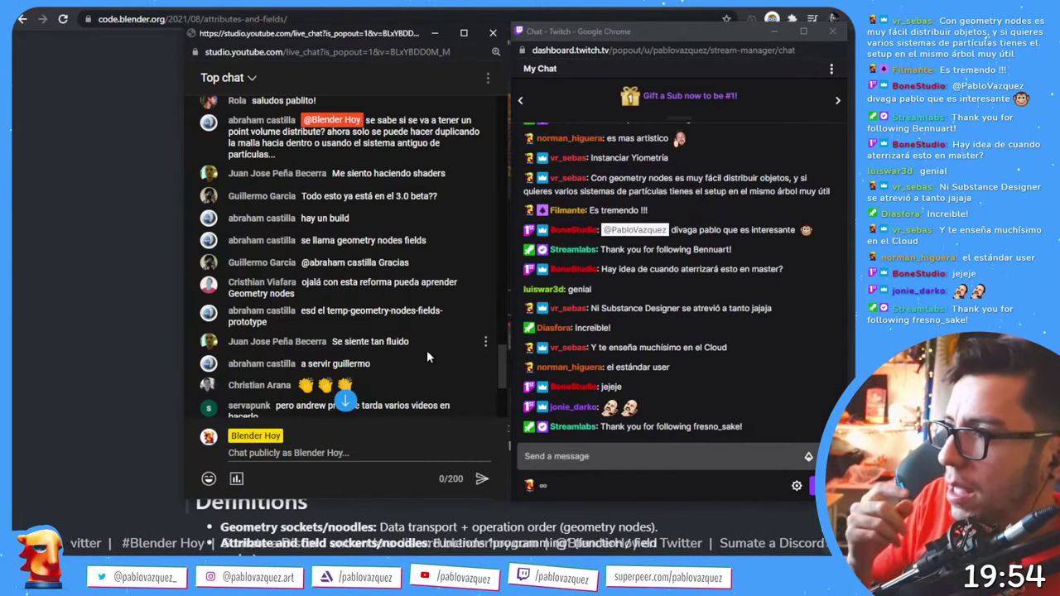
{"action": "scroll", "coordinate": [397, 361], "scroll_direction": "down", "scroll_amount": 3}
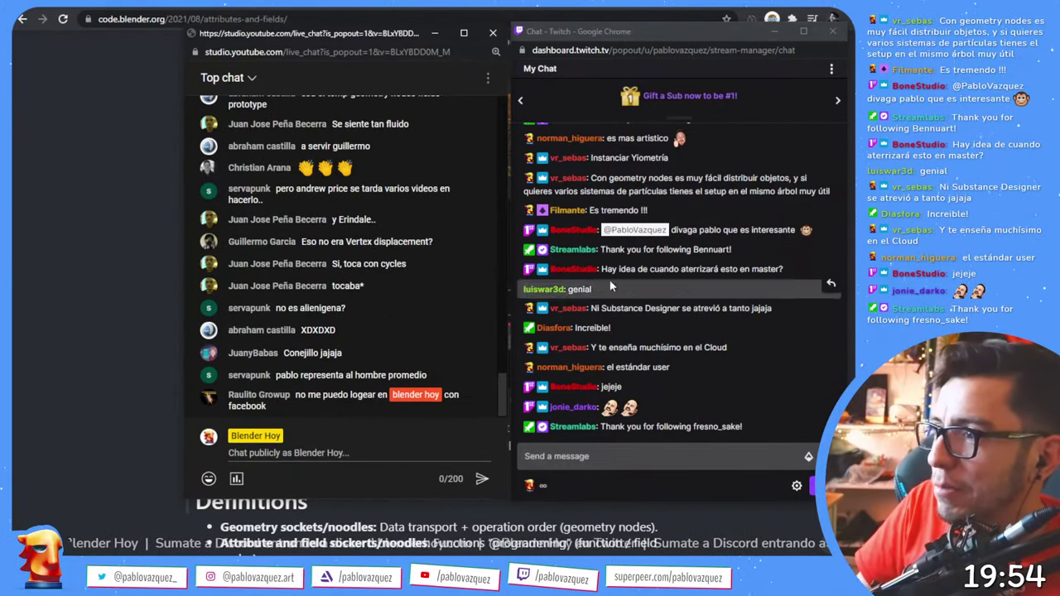
- Minimize the Twitch chat, then snap the YouTube chat right and minimize it
{"action": "left_click", "coordinate": [667, 291]}
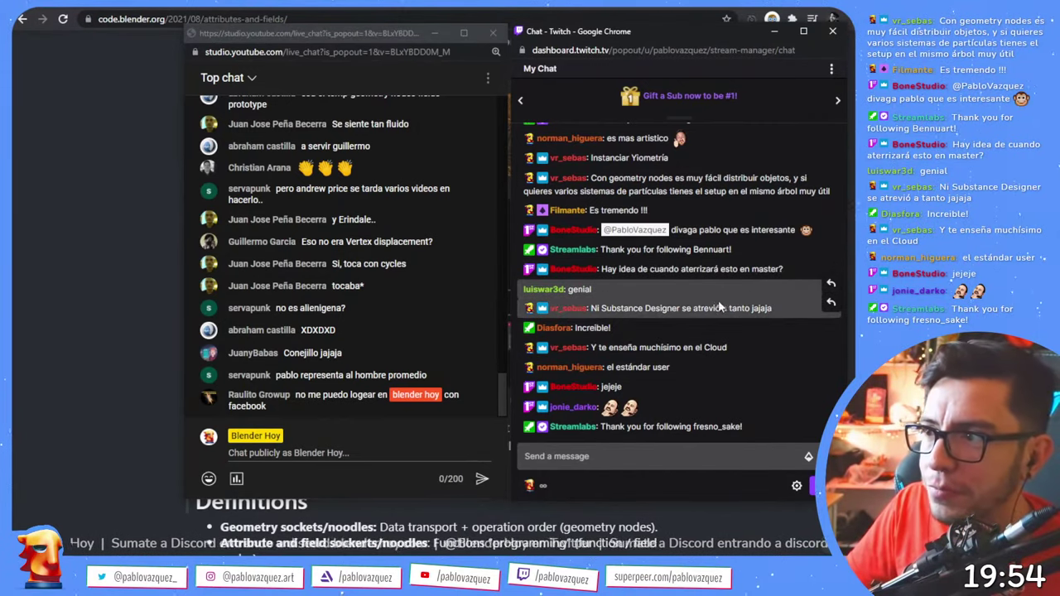
{"action": "key", "text": "super+Down"}
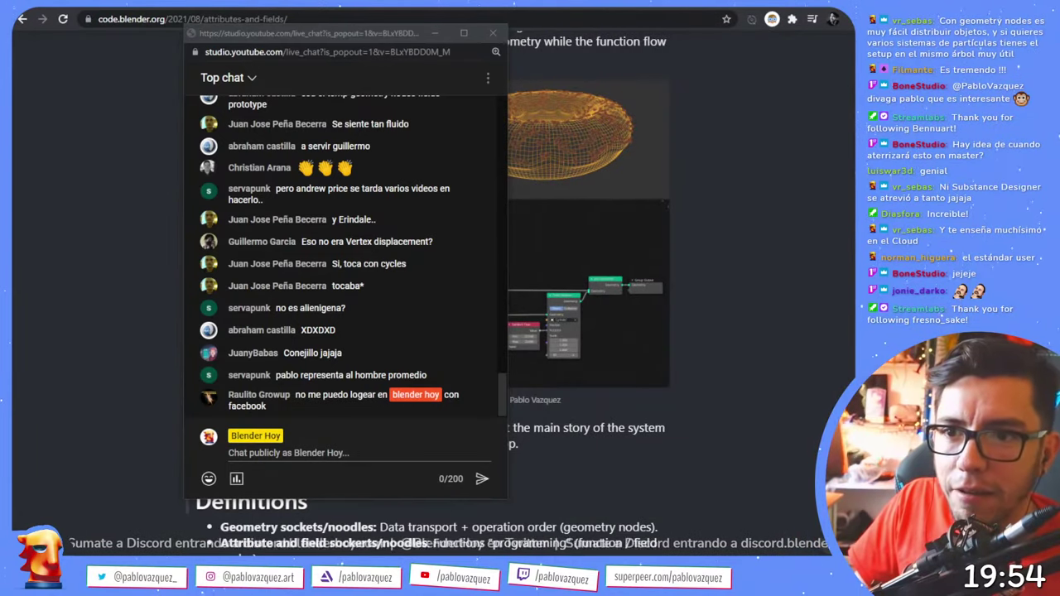
{"action": "key", "text": "super+Right"}
{"action": "key", "text": "super+Down"}
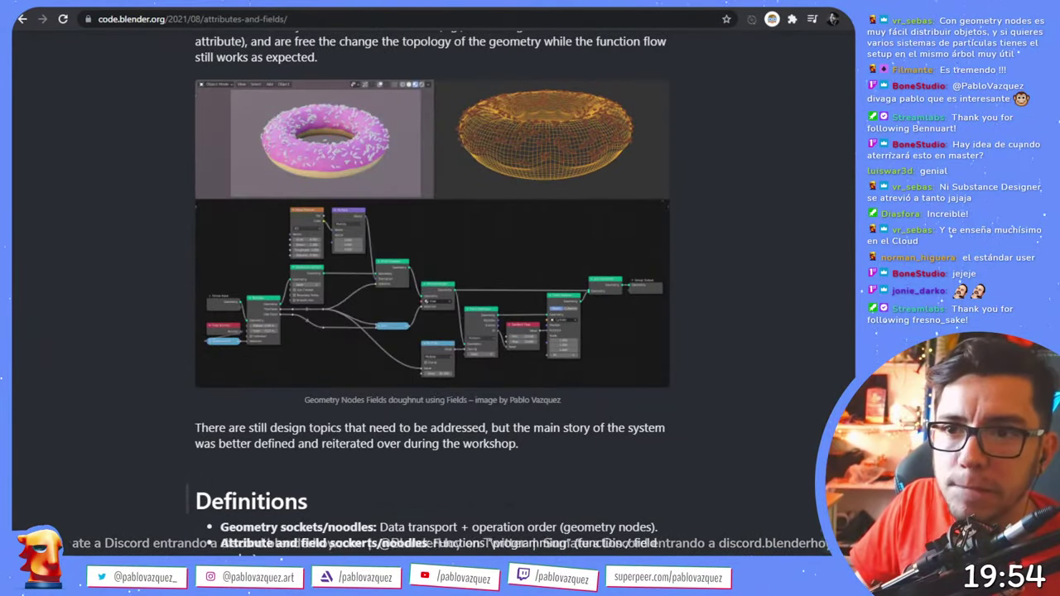
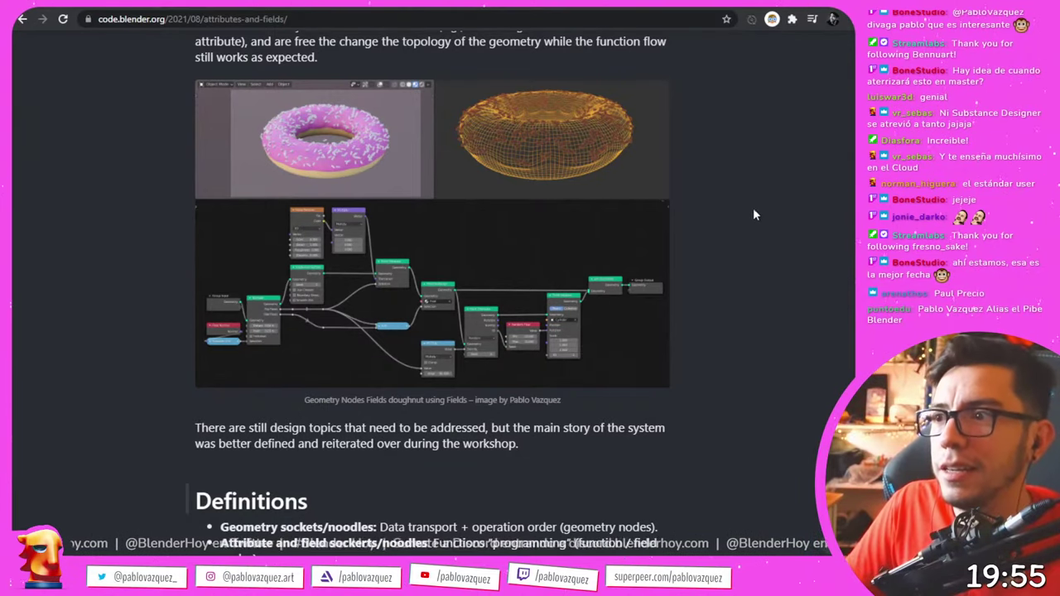
- Start a new tab holding the pasted address of the 2021-08-17 Rendering Meeting thread
{"action": "scroll", "coordinate": [749, 210], "scroll_direction": "up", "scroll_amount": 1}
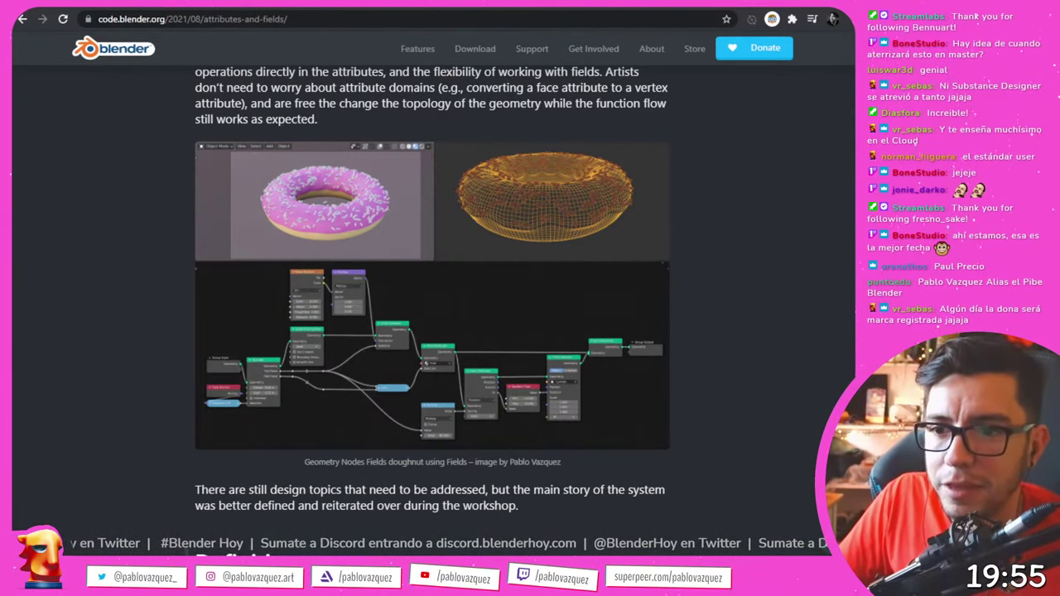
{"action": "key", "text": "ctrl+t"}
{"action": "type", "text": "https://devtalk.blender.org/t/2021-08-17-blender-rendering-meeting/20043"}
- Load the meeting thread, close the notifications banner, and briefly highlight attendee names
{"action": "key", "text": "Return"}
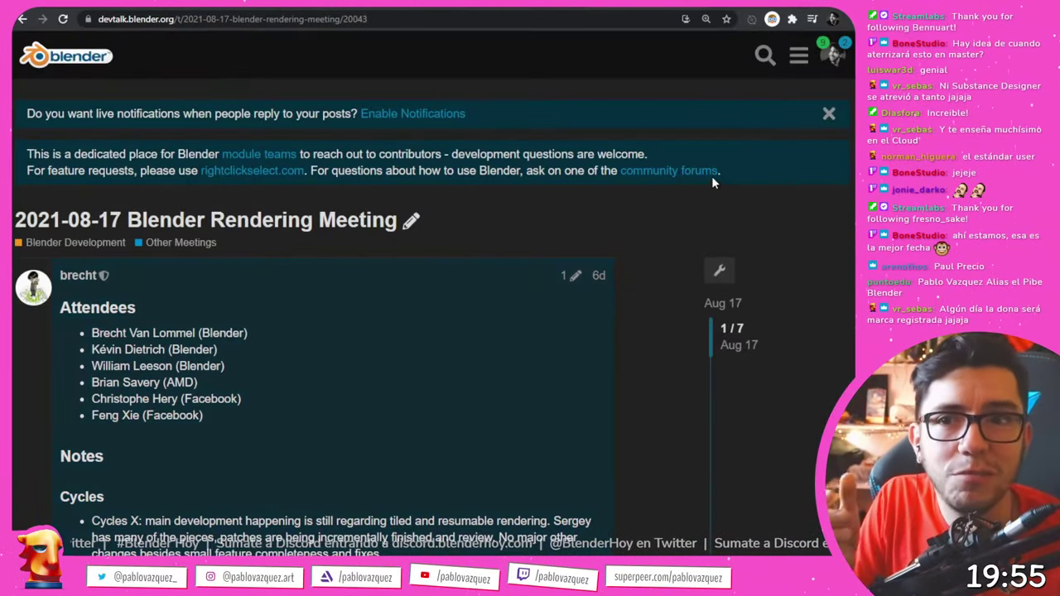
{"action": "left_click", "coordinate": [827, 113]}
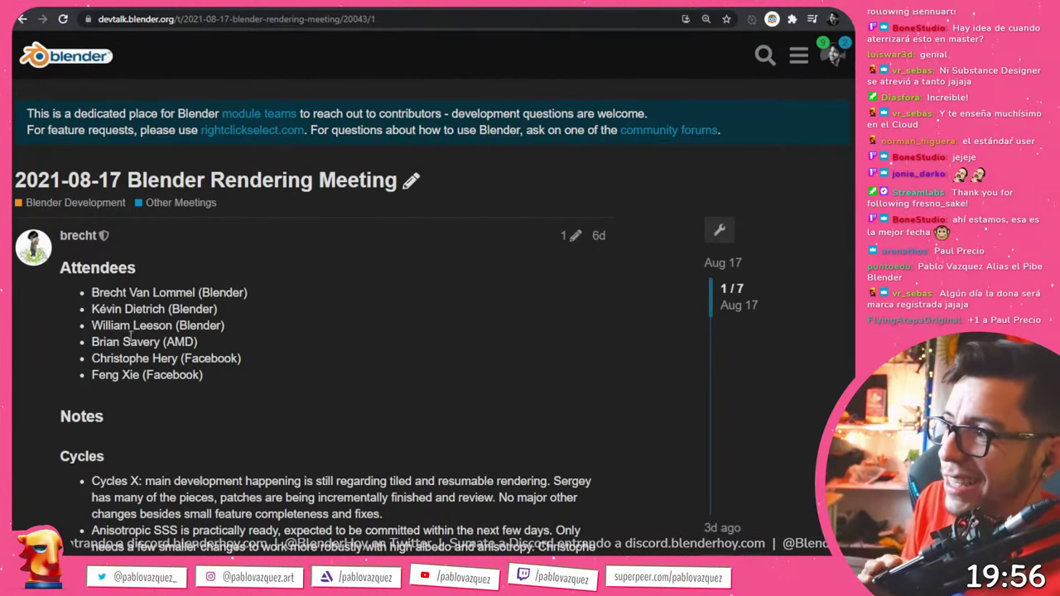
{"action": "left_click_drag", "start_coordinate": [173, 326], "coordinate": [60, 329]}
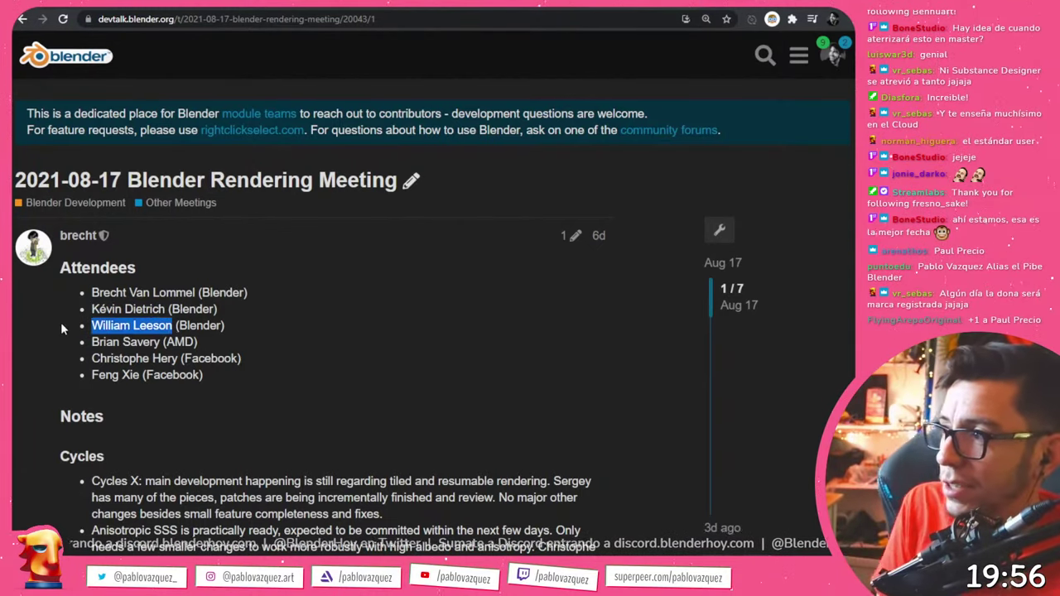
{"action": "left_click", "coordinate": [412, 336]}
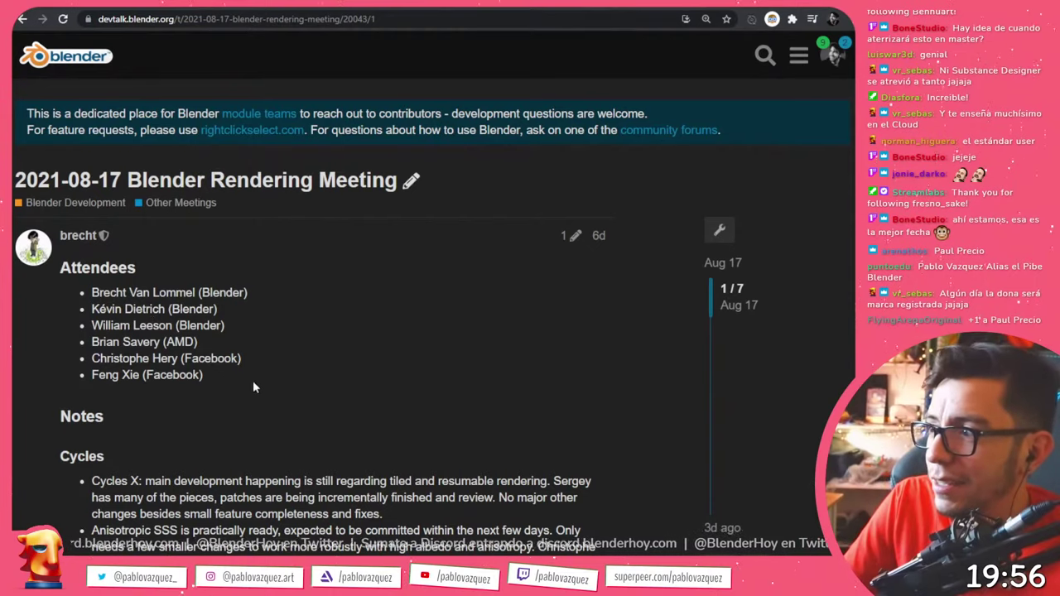
{"action": "left_click_drag", "start_coordinate": [252, 387], "coordinate": [91, 357]}
{"action": "left_click", "coordinate": [310, 394]}
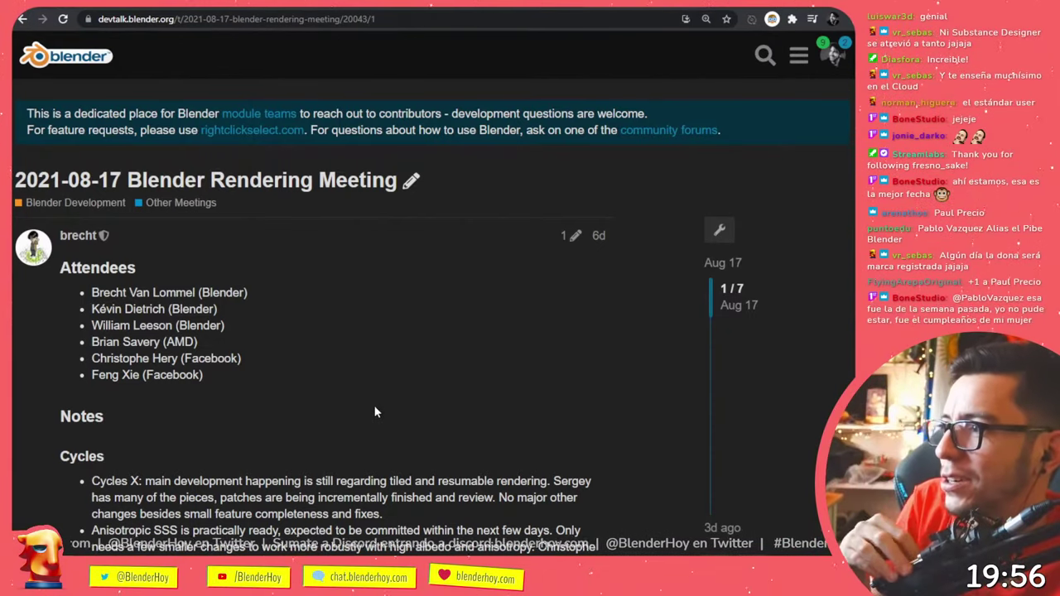
- Scroll to the Cycles notes, highlight the word 'tiled', then start a blank tab
{"action": "scroll", "coordinate": [306, 407], "scroll_direction": "down", "scroll_amount": 3}
{"action": "scroll", "coordinate": [306, 408], "scroll_direction": "down", "scroll_amount": 3}
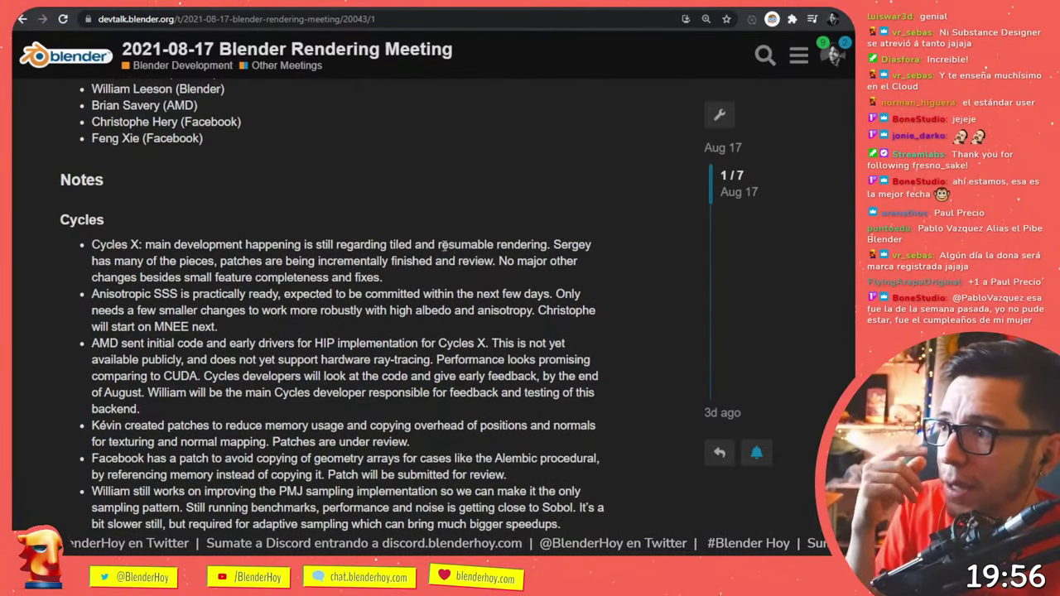
{"action": "left_click_drag", "start_coordinate": [411, 246], "coordinate": [389, 246]}
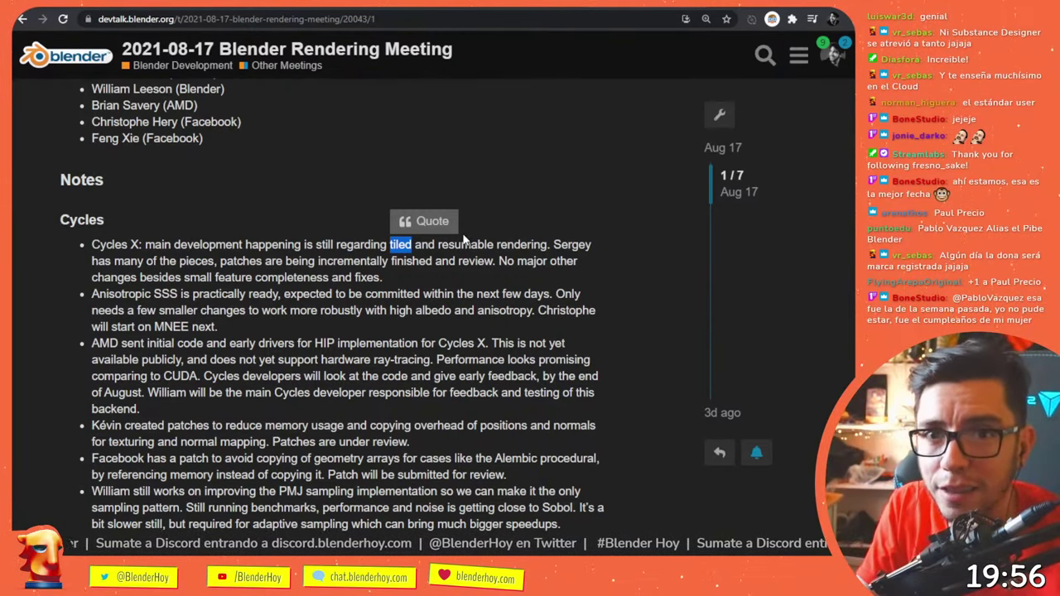
{"action": "left_click", "coordinate": [484, 197]}
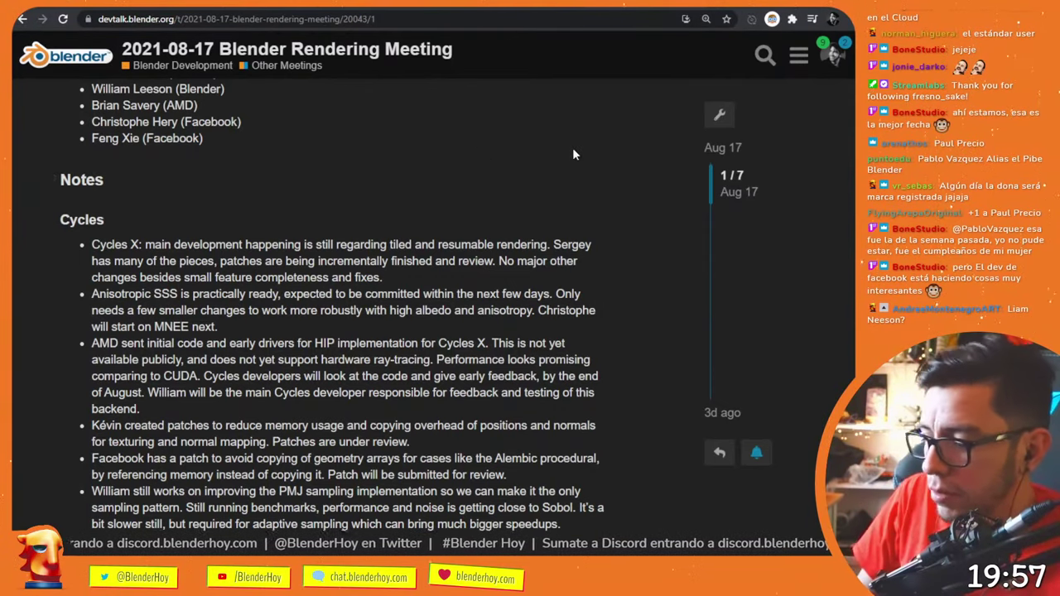
{"action": "key", "text": "ctrl+t"}
- Search YouTube for 'blender developers' and play the channel's Cycles-X - going BIG tile stream
{"action": "type", "text": "yt"}
{"action": "key", "text": "Tab"}
{"action": "type", "text": "blender devel"}
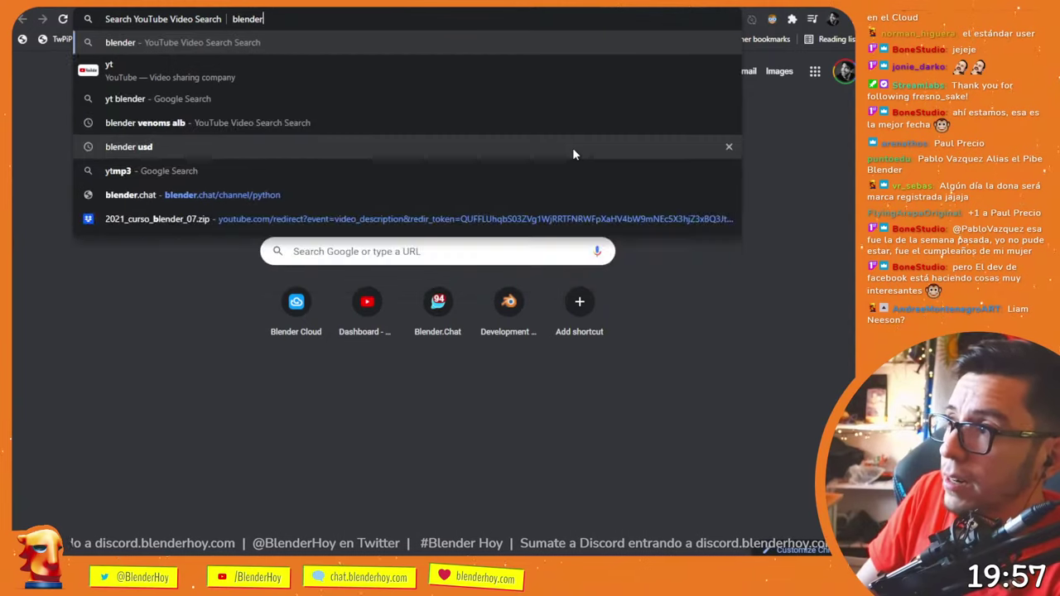
{"action": "type", "text": "opers"}
{"action": "key", "text": "Return"}
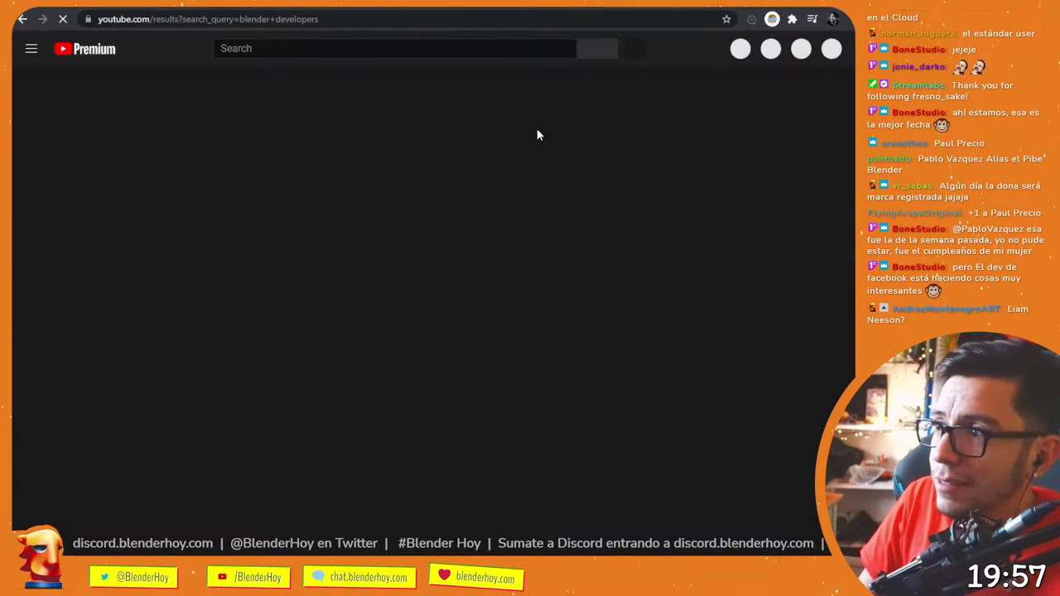
{"action": "left_click", "coordinate": [403, 212]}
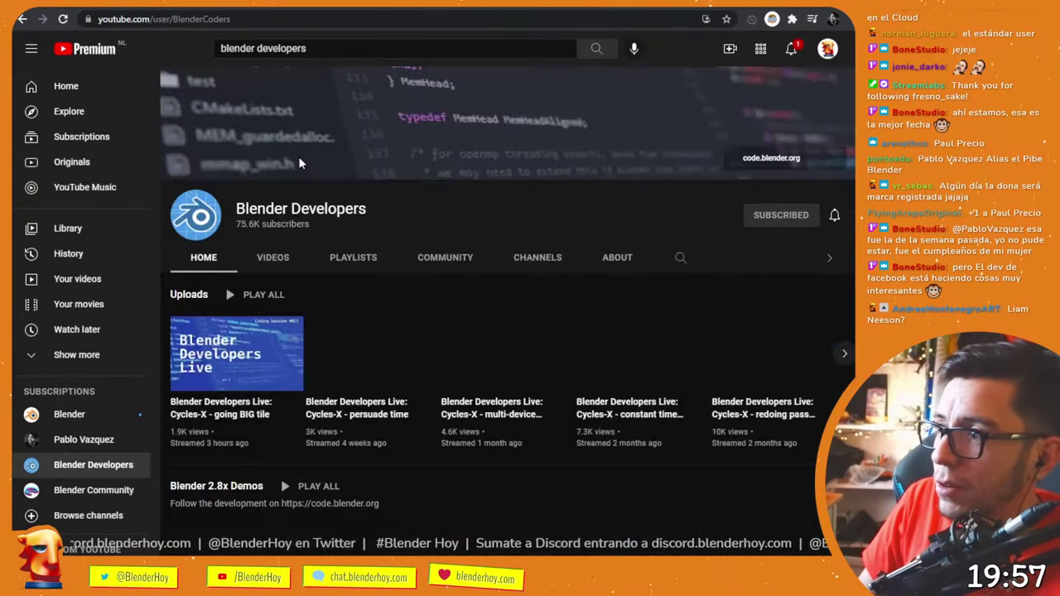
{"action": "left_click", "coordinate": [212, 365]}
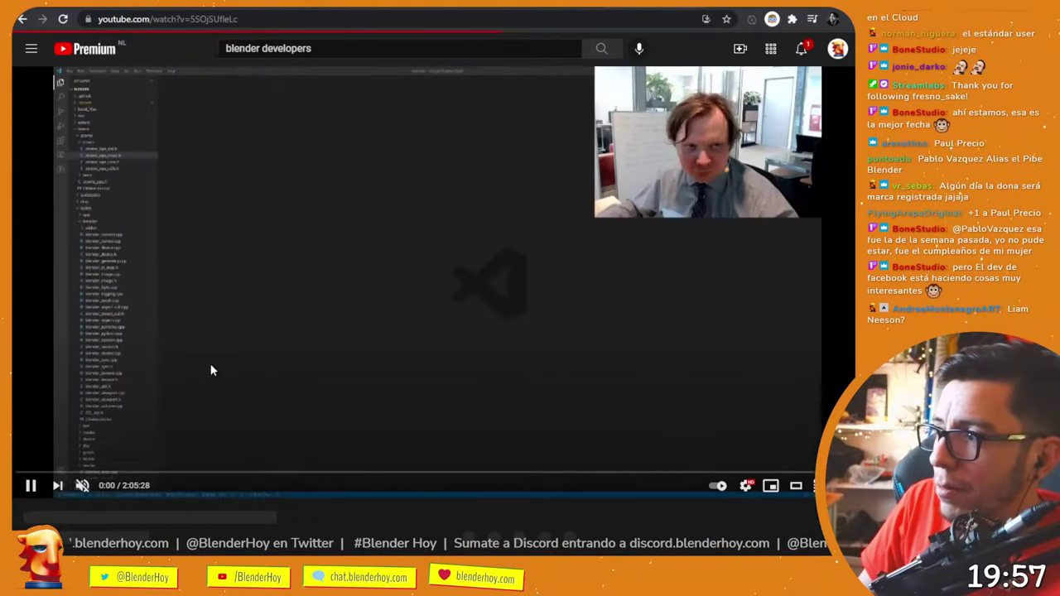
- Skim the stream from about 7:37 to about 1:58:19, then pause it
{"action": "left_click", "coordinate": [64, 473]}
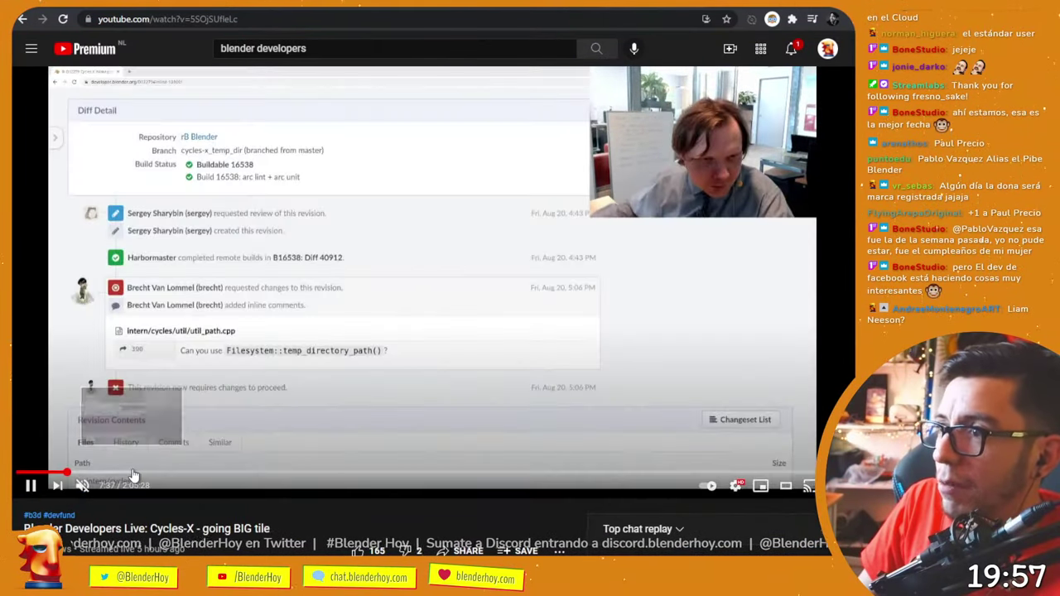
{"action": "left_click", "coordinate": [257, 477]}
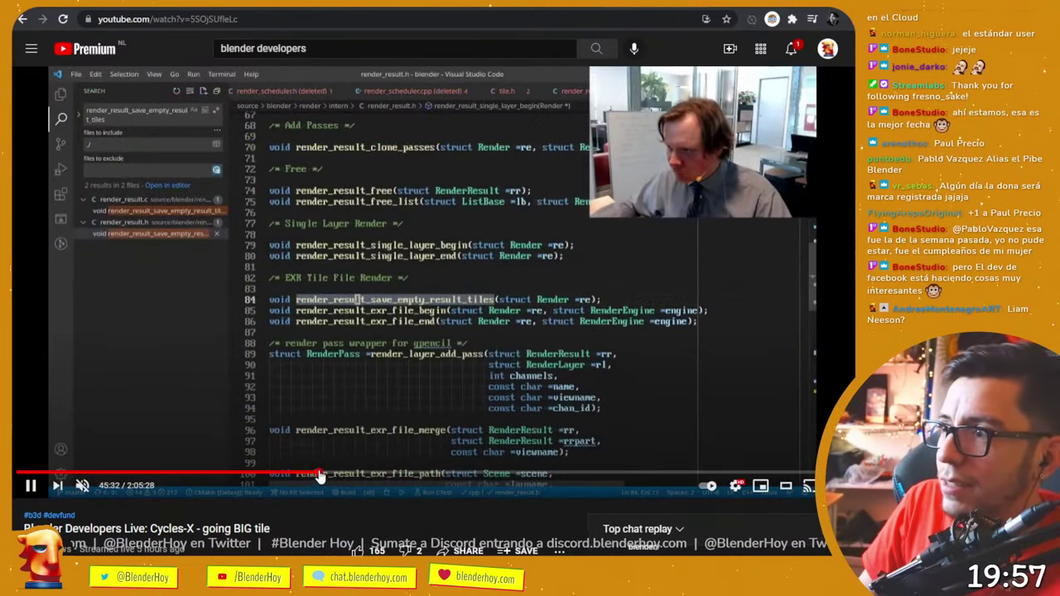
{"action": "left_click", "coordinate": [319, 476]}
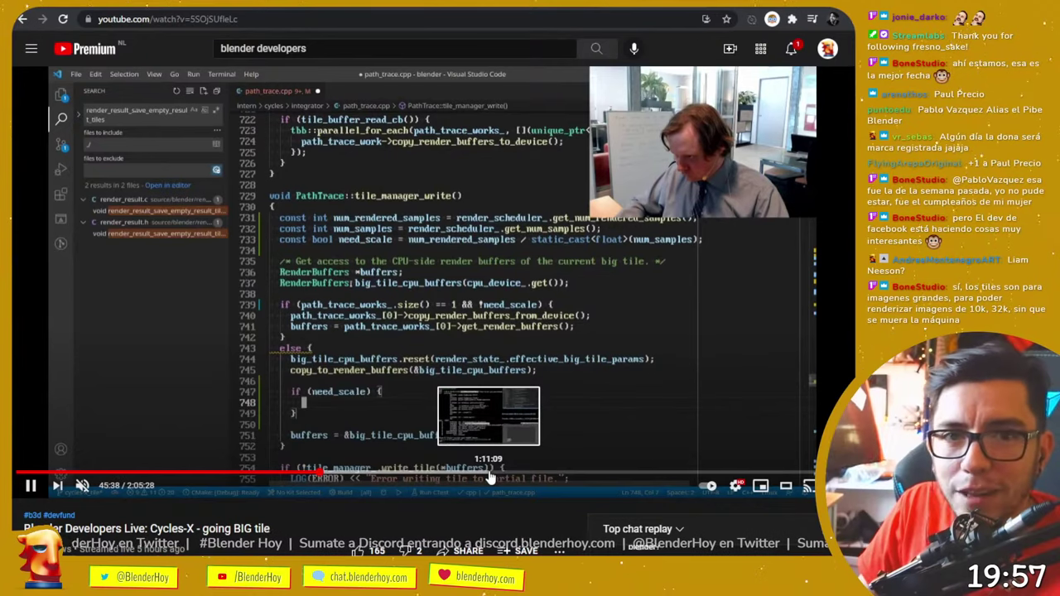
{"action": "left_click", "coordinate": [472, 478]}
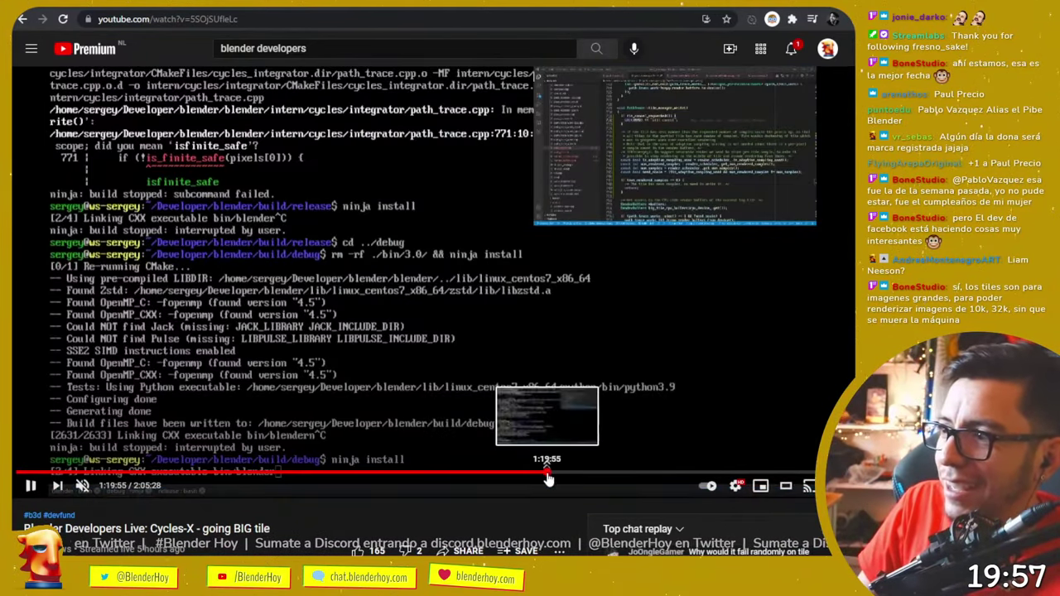
{"action": "left_click", "coordinate": [548, 479]}
{"action": "left_click", "coordinate": [651, 479]}
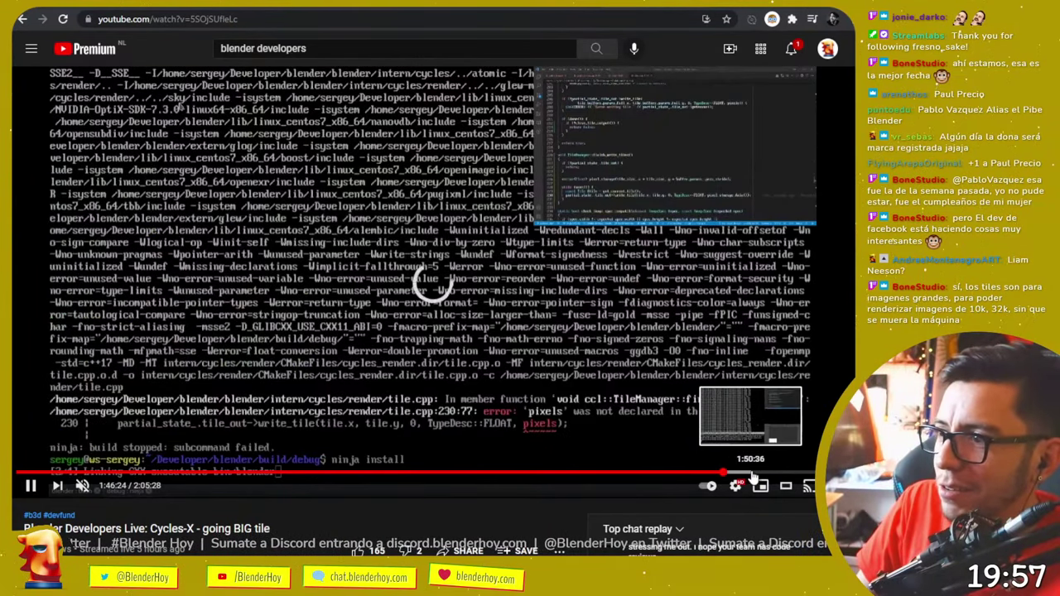
{"action": "left_click", "coordinate": [723, 478]}
{"action": "left_click", "coordinate": [753, 478]}
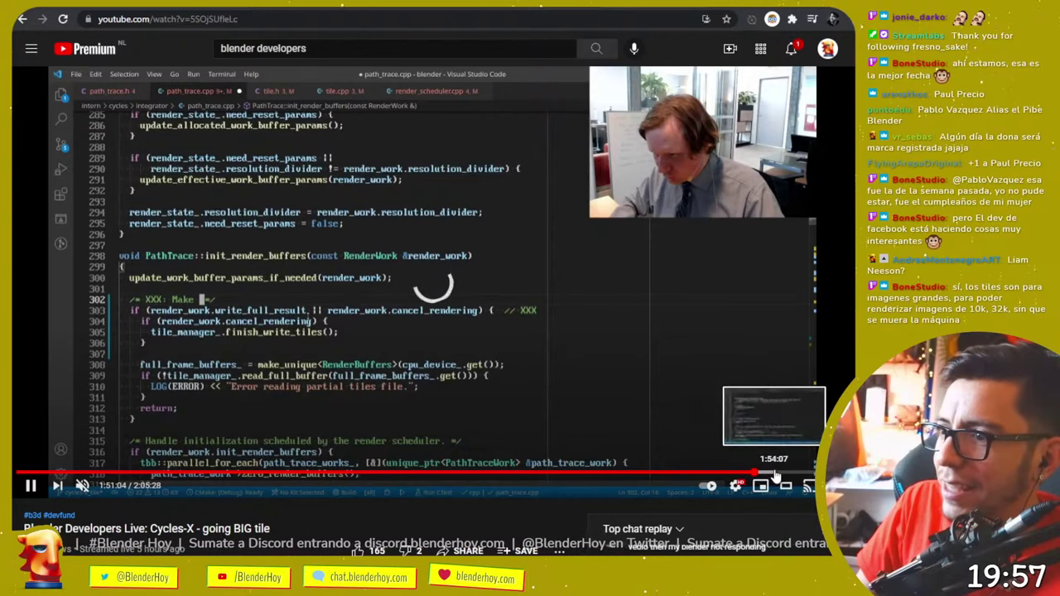
{"action": "left_click", "coordinate": [778, 479]}
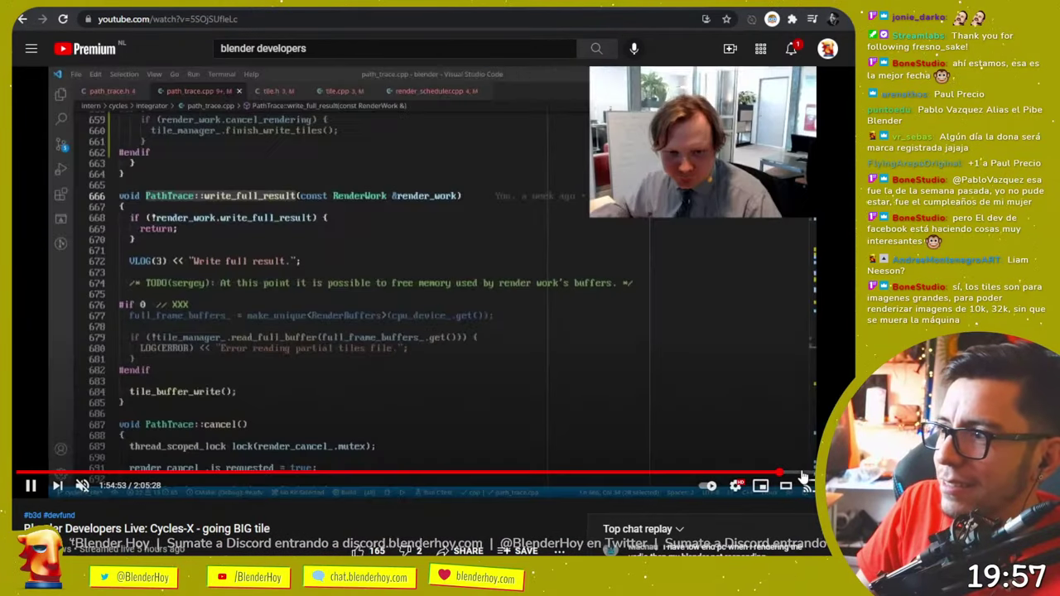
{"action": "left_click", "coordinate": [802, 476]}
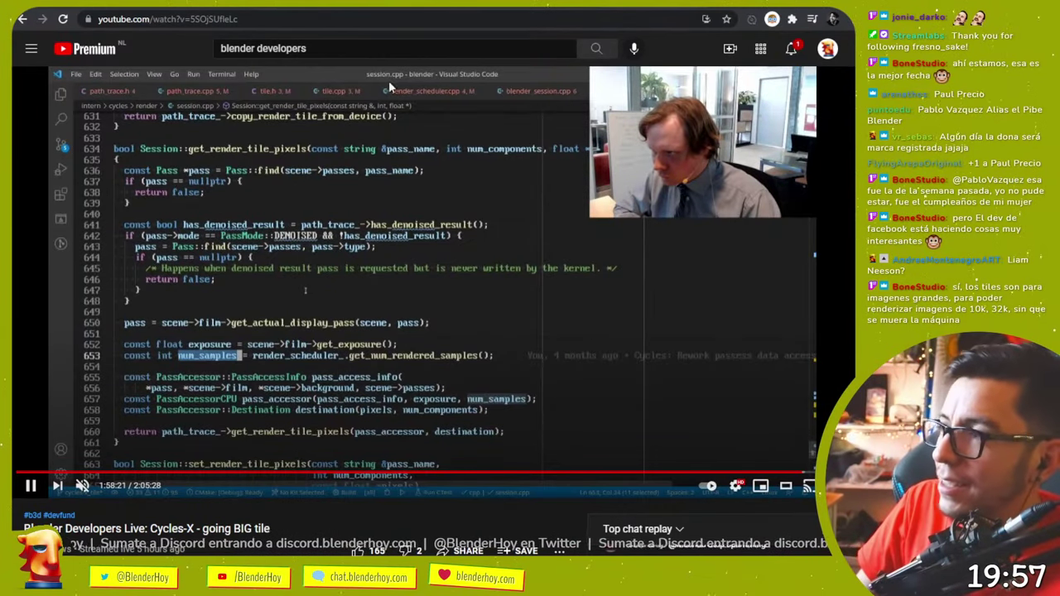
{"action": "left_click", "coordinate": [485, 321]}
- Return to the meeting thread and highlight 'resumable rendering' and 'Anisotropic SSS' in the Cycles notes
{"action": "key", "text": "ctrl+Tab"}
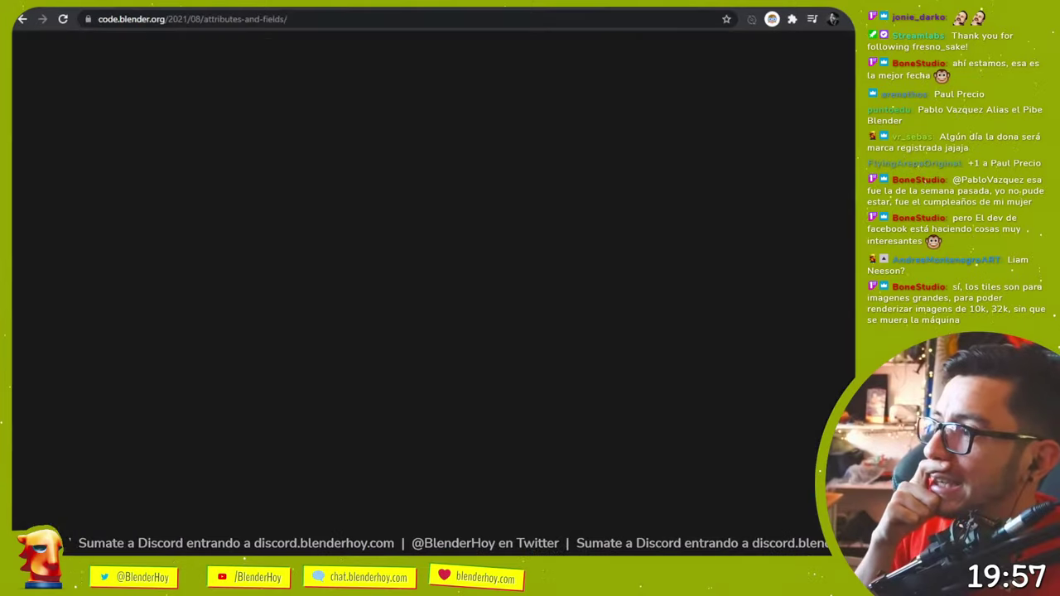
{"action": "key", "text": "ctrl+Tab"}
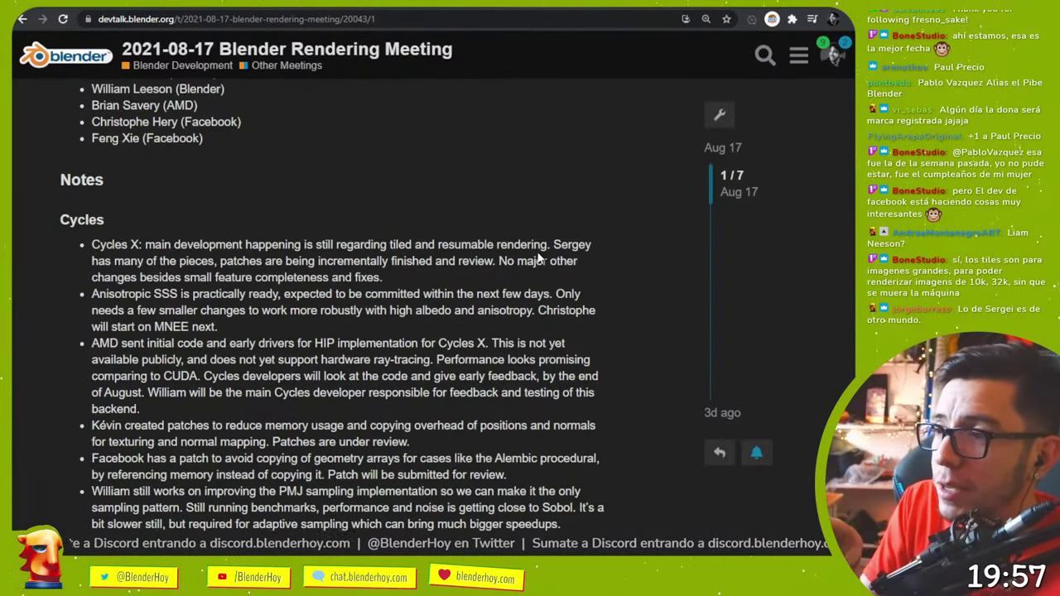
{"action": "left_click_drag", "start_coordinate": [548, 245], "coordinate": [440, 247]}
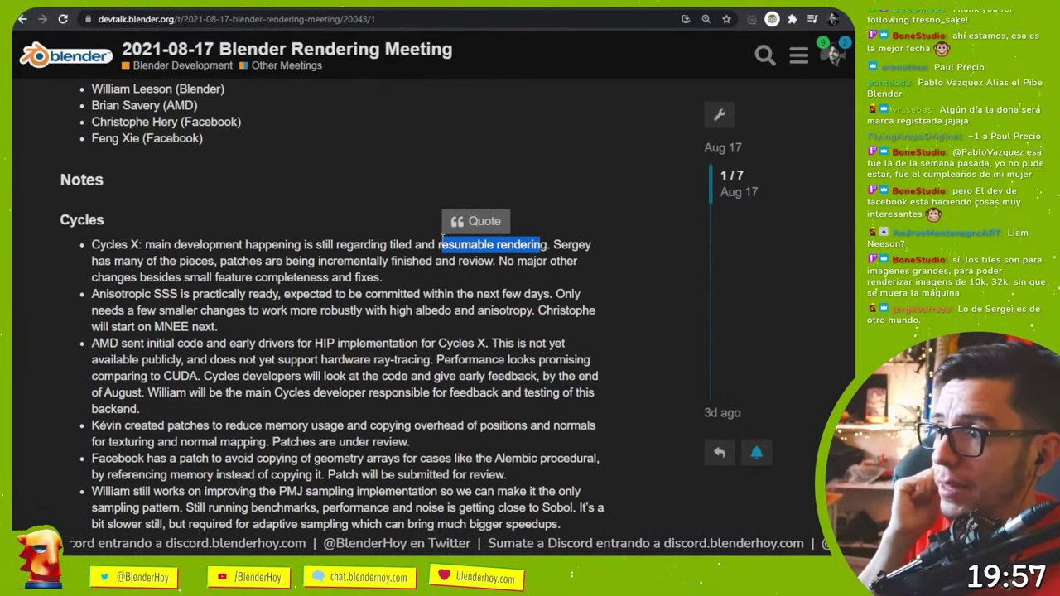
{"action": "left_click_drag", "start_coordinate": [91, 294], "coordinate": [178, 294]}
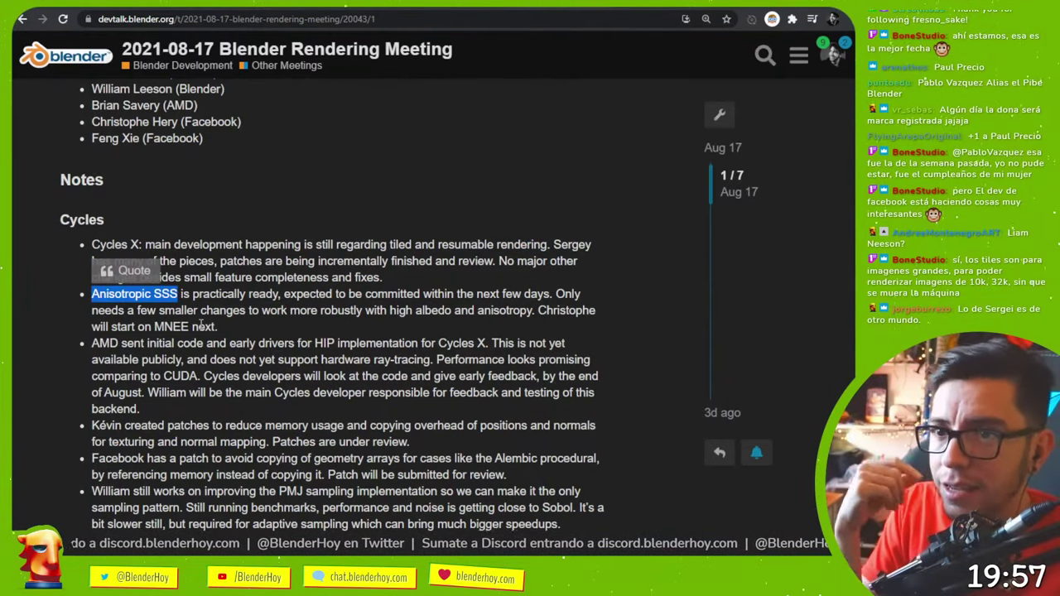
{"action": "left_click", "coordinate": [377, 328]}
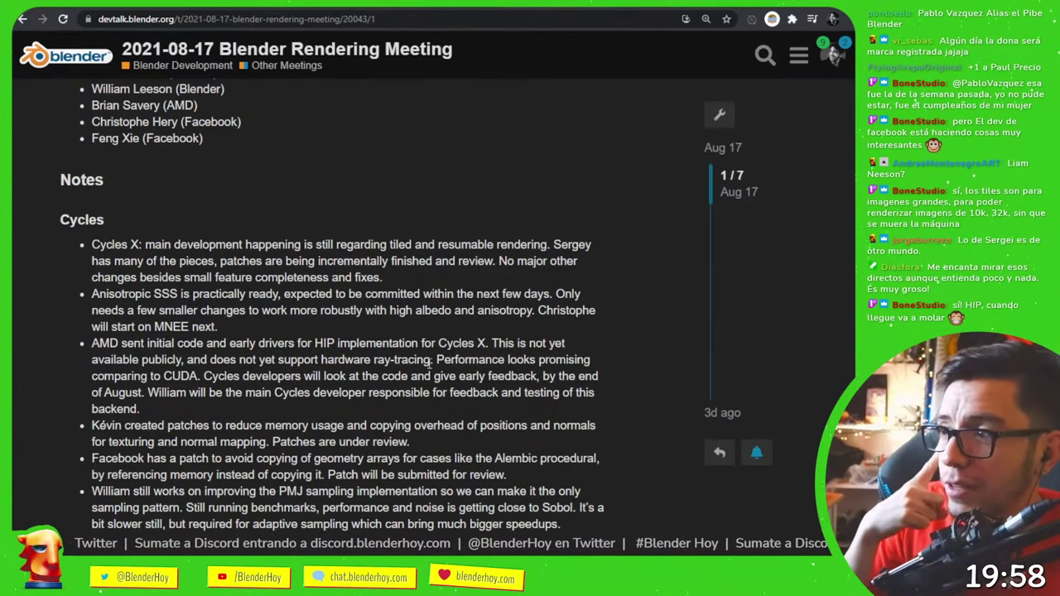
{"action": "left_click_drag", "start_coordinate": [431, 362], "coordinate": [321, 362]}
{"action": "left_click", "coordinate": [399, 374]}
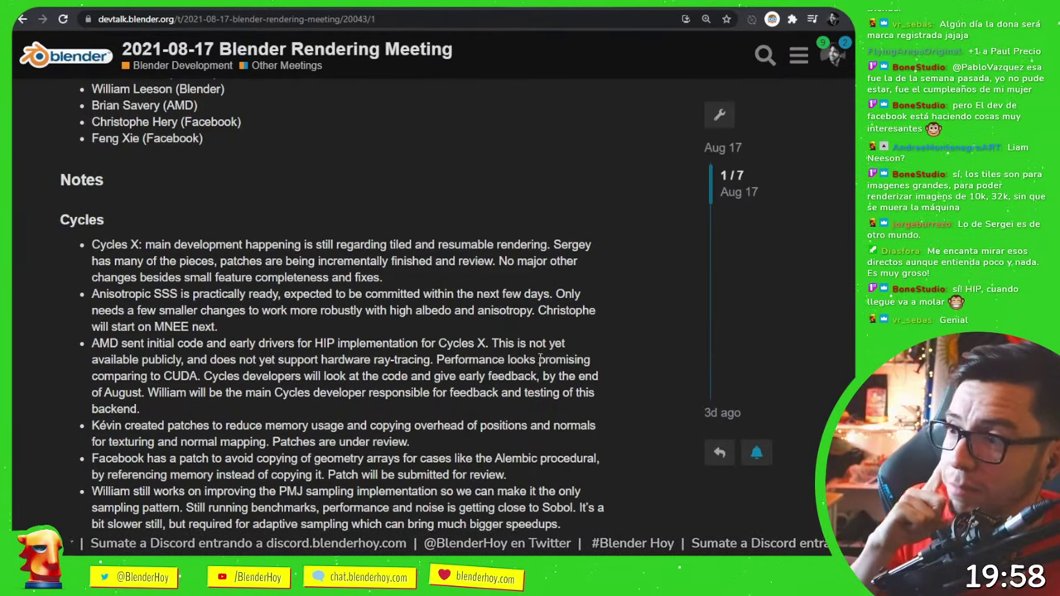
{"action": "left_click_drag", "start_coordinate": [539, 361], "coordinate": [197, 378]}
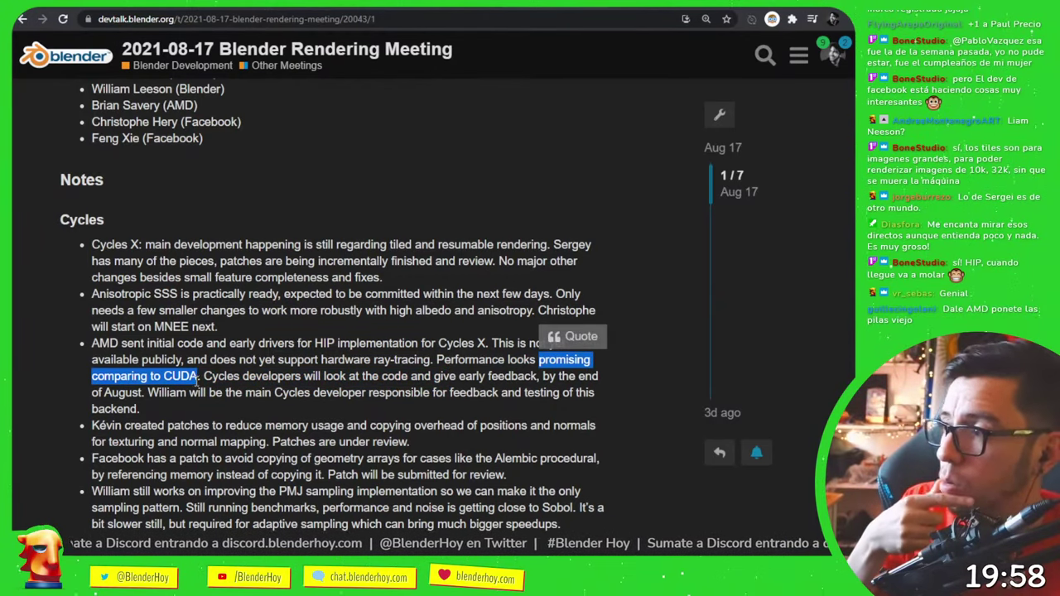
{"action": "left_click", "coordinate": [260, 403]}
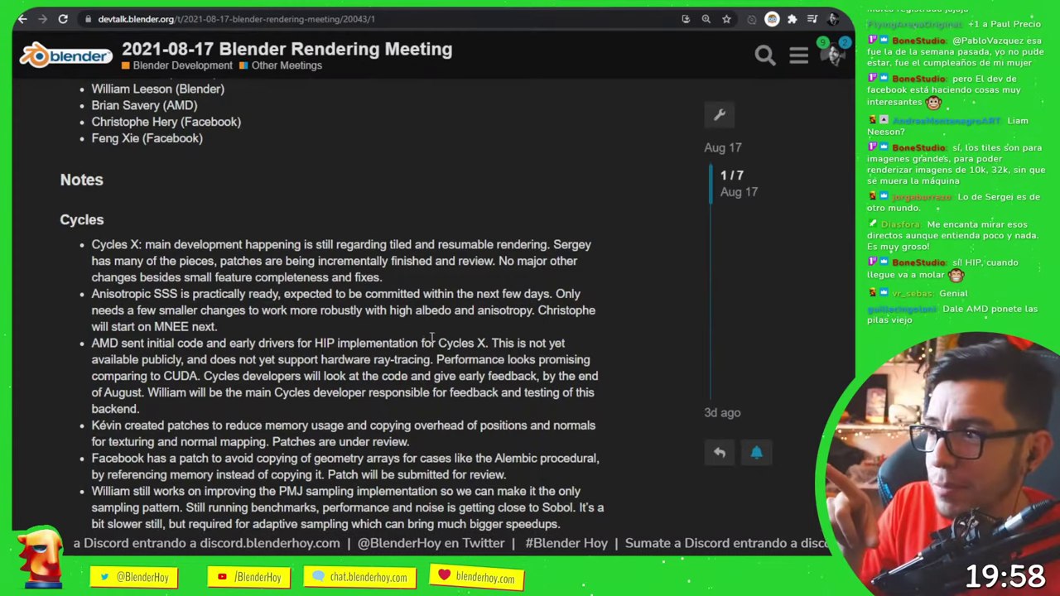
{"action": "left_click_drag", "start_coordinate": [312, 348], "coordinate": [336, 347]}
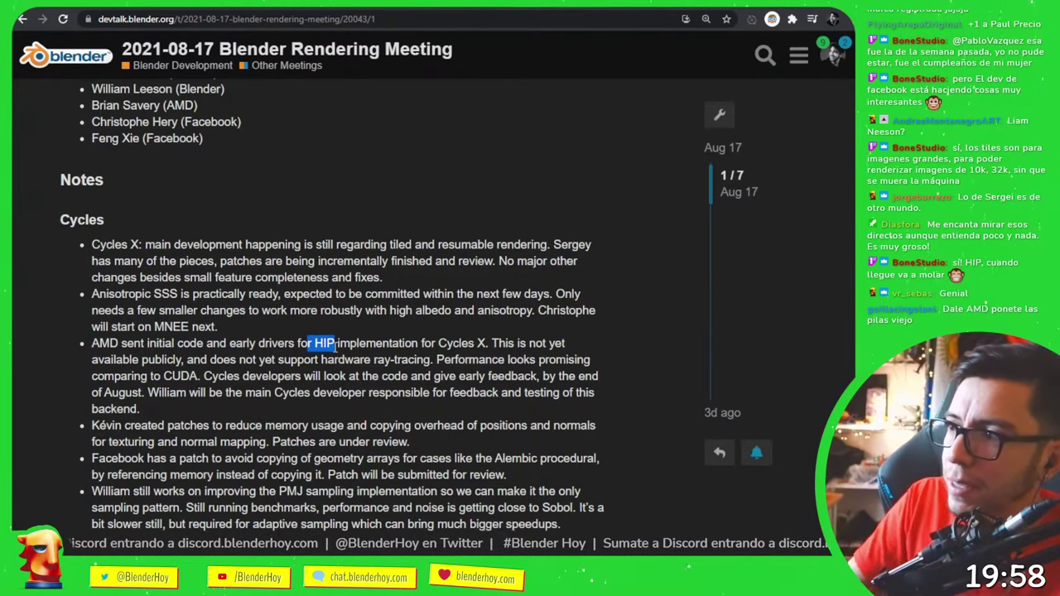
{"action": "left_click", "coordinate": [635, 296]}
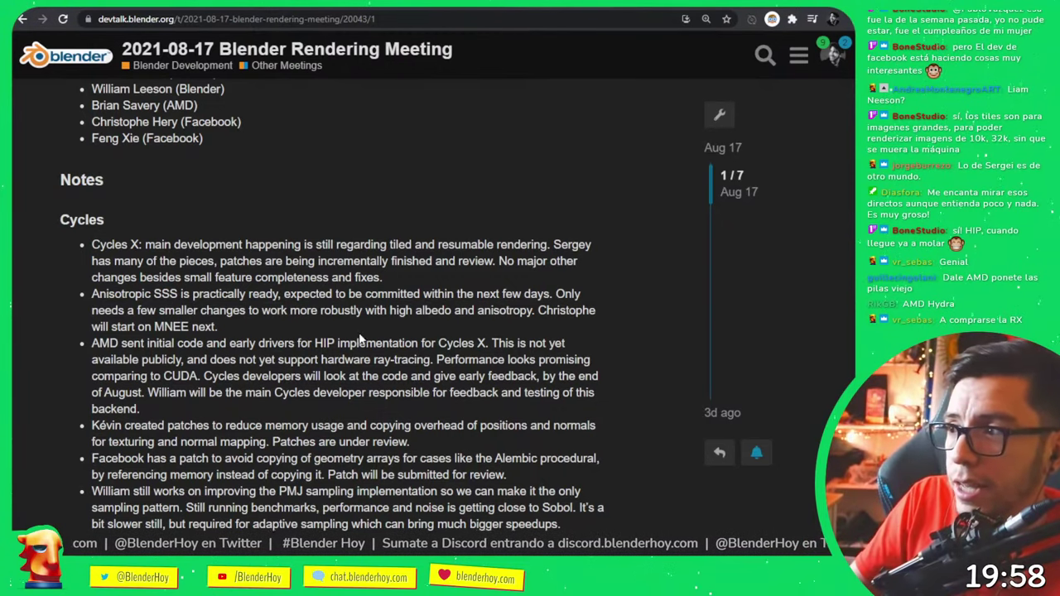
{"action": "double_click", "coordinate": [334, 343]}
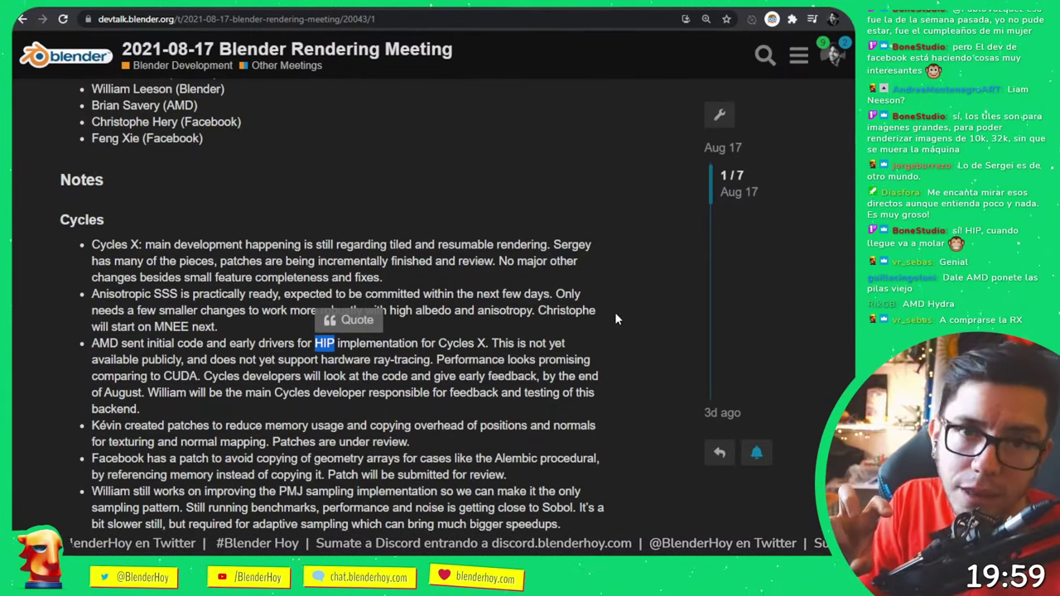
{"action": "left_click", "coordinate": [653, 315]}
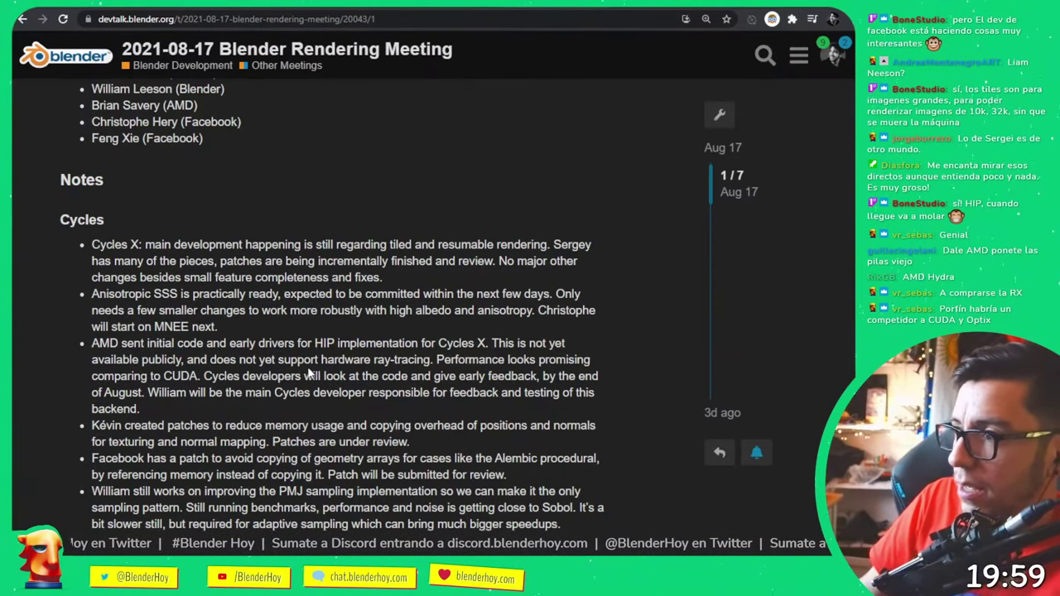
{"action": "scroll", "coordinate": [253, 397], "scroll_direction": "down", "scroll_amount": 1}
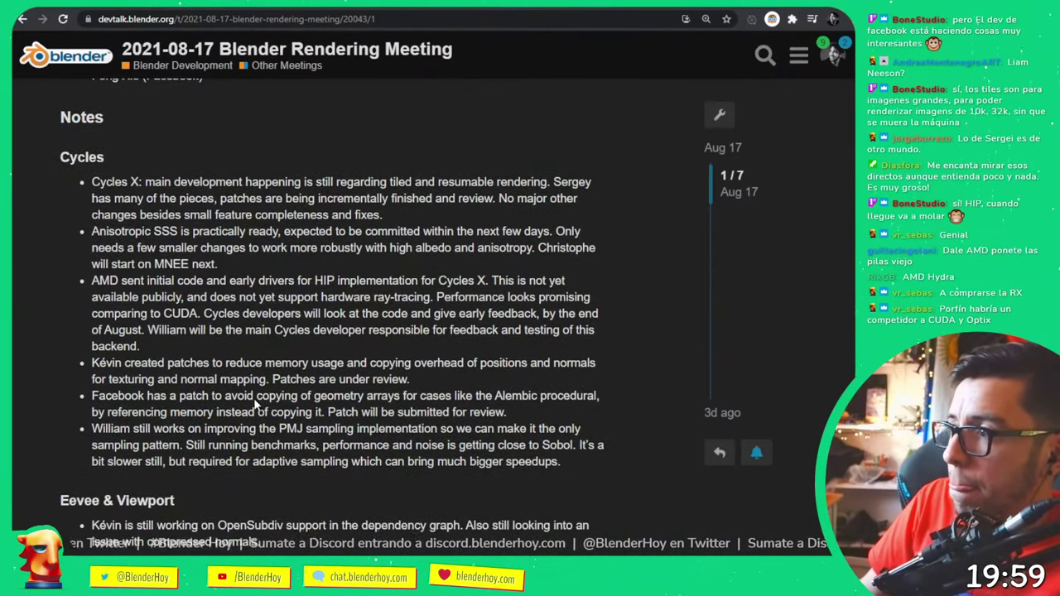
{"action": "left_click_drag", "start_coordinate": [148, 330], "coordinate": [187, 330]}
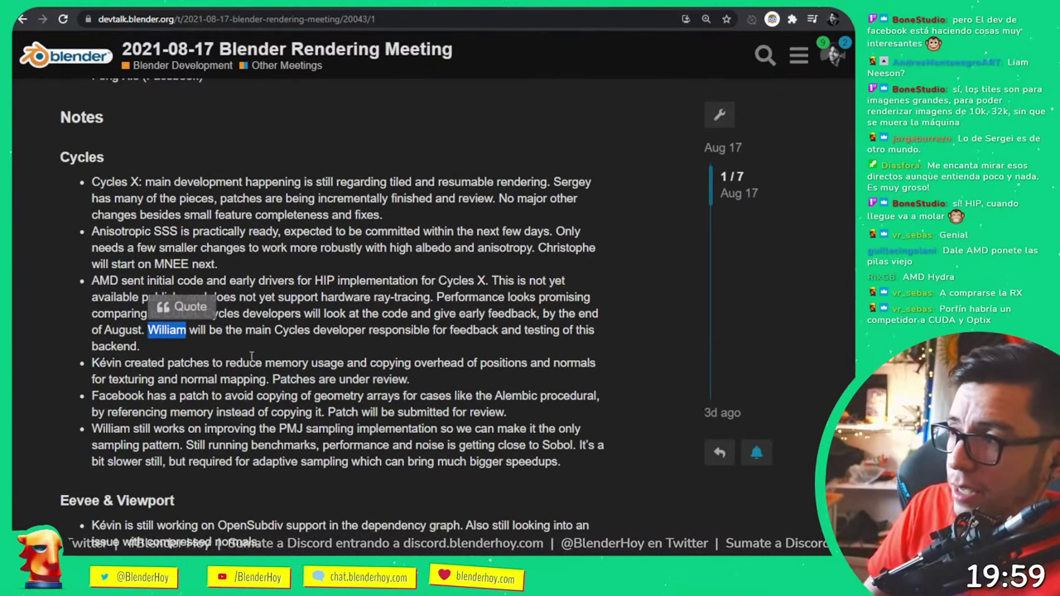
{"action": "left_click", "coordinate": [659, 295]}
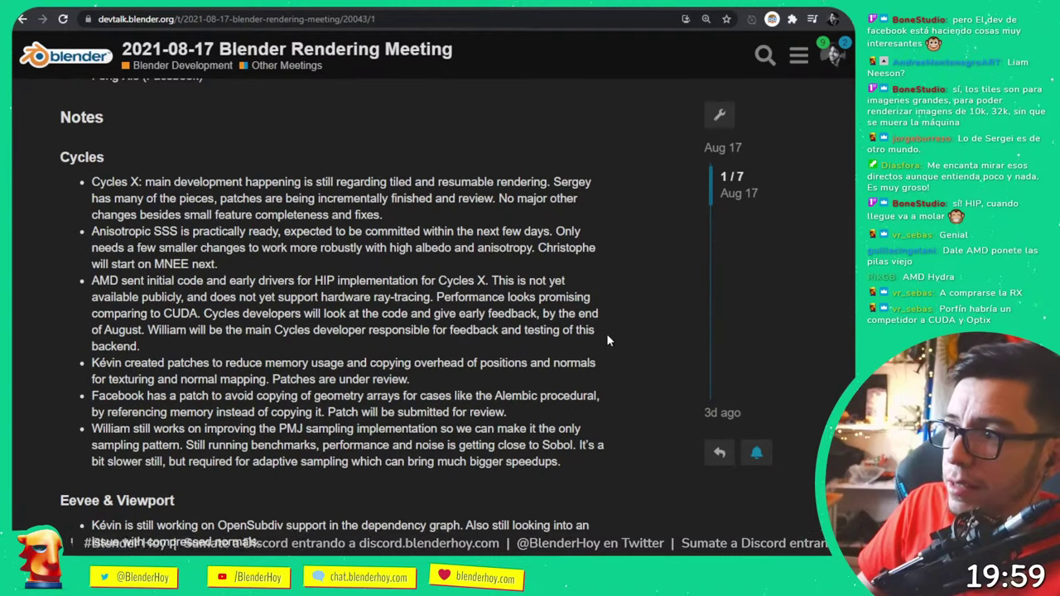
{"action": "scroll", "coordinate": [607, 340], "scroll_direction": "down", "scroll_amount": 2}
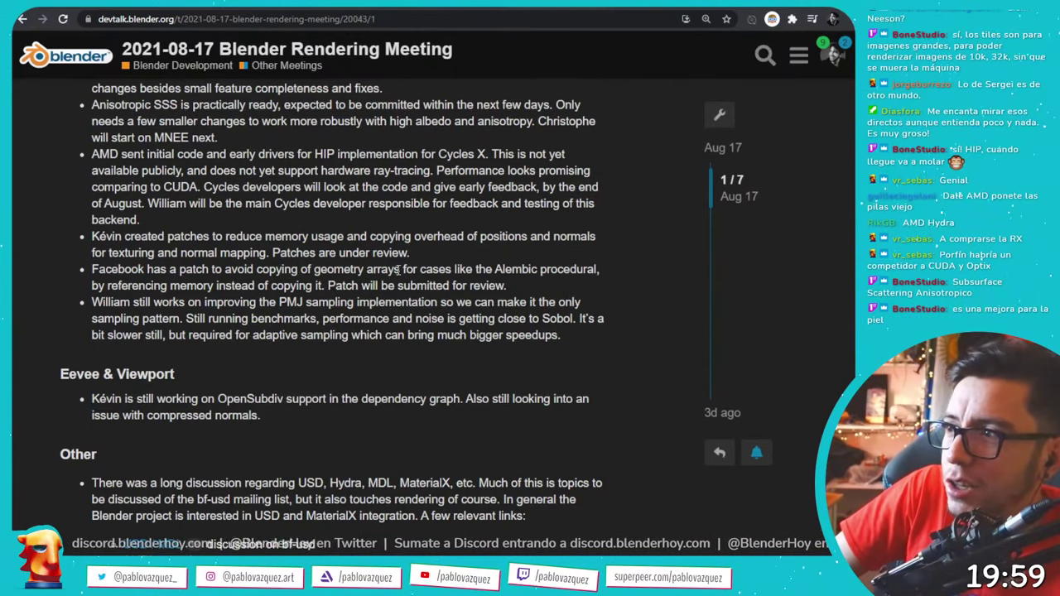
{"action": "left_click_drag", "start_coordinate": [612, 274], "coordinate": [87, 273]}
{"action": "left_click", "coordinate": [555, 289]}
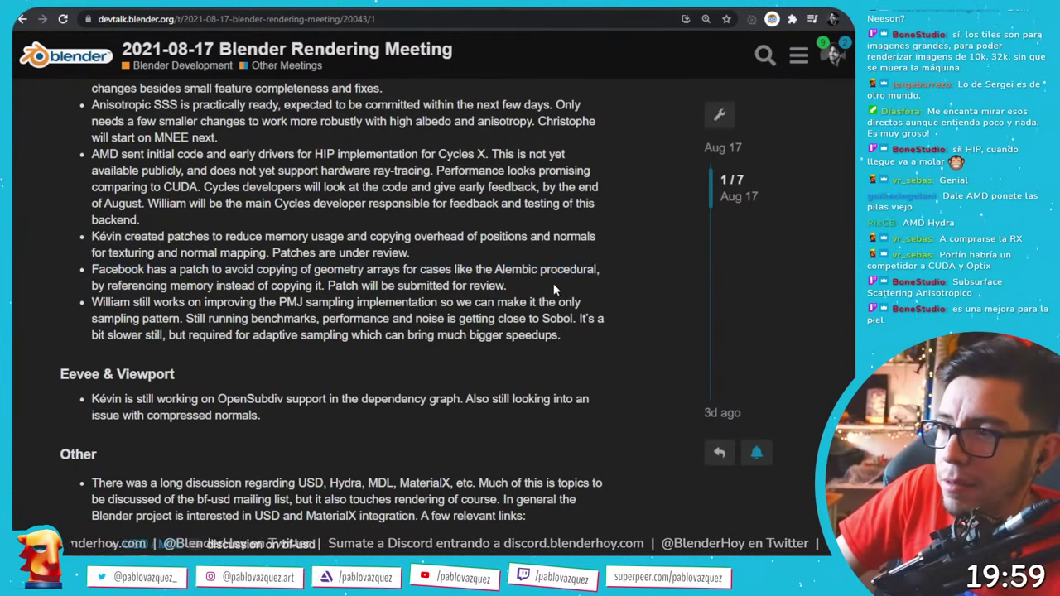
{"action": "left_click_drag", "start_coordinate": [555, 289], "coordinate": [91, 273]}
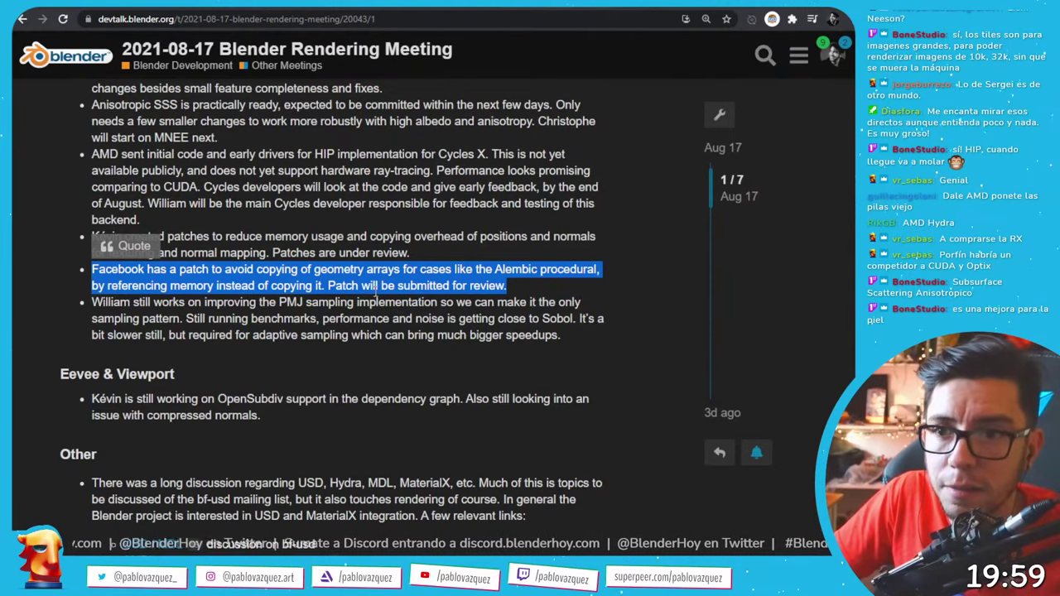
{"action": "left_click", "coordinate": [529, 286]}
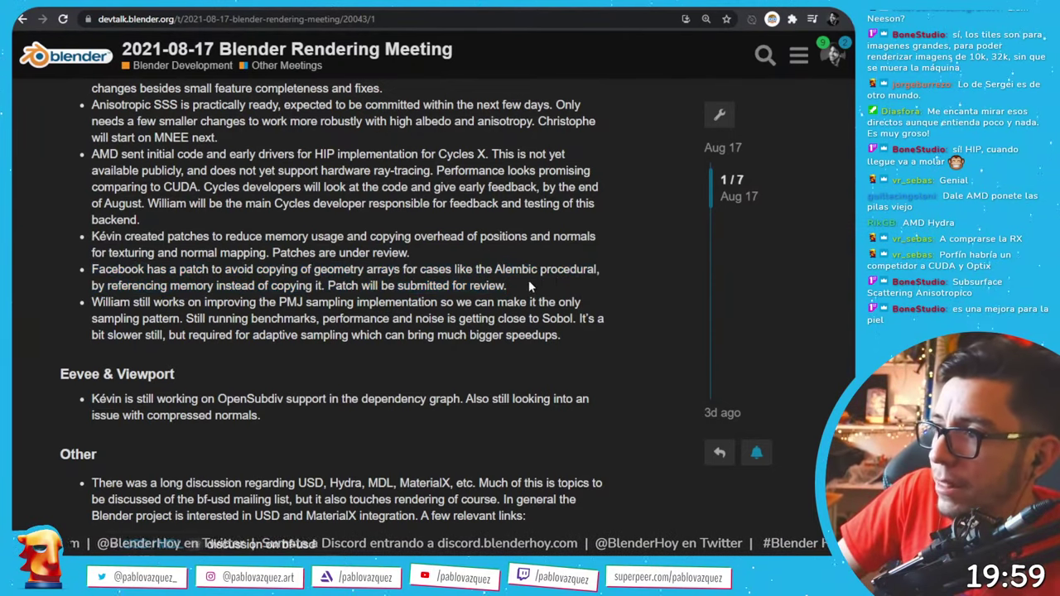
{"action": "left_click_drag", "start_coordinate": [522, 286], "coordinate": [328, 286]}
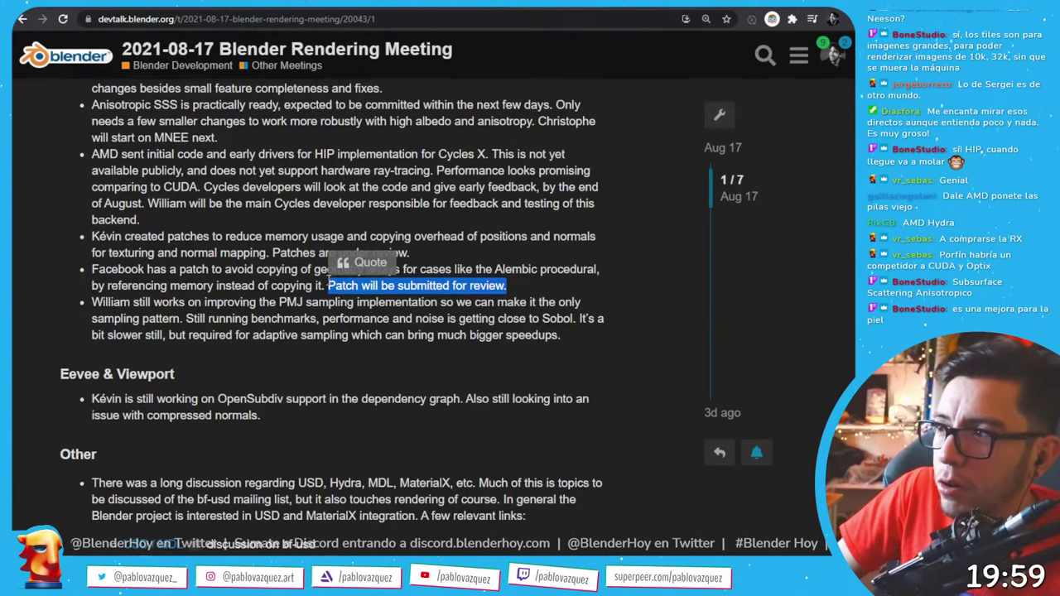
{"action": "left_click", "coordinate": [569, 300]}
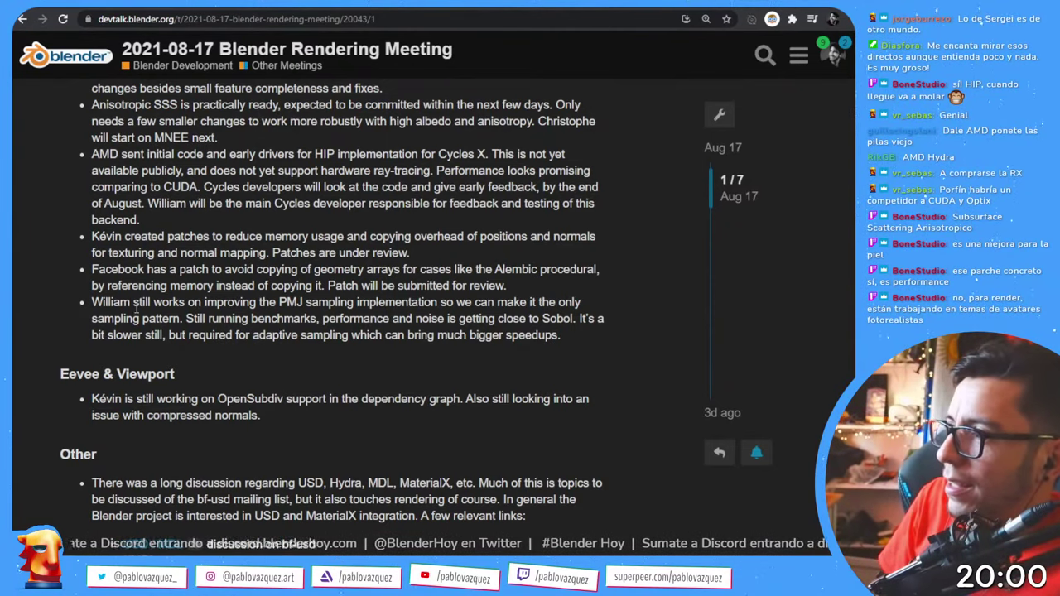
- Scroll to the Other section, highlighting the OpenSubdiv paragraph and the word MDL
{"action": "scroll", "coordinate": [132, 306], "scroll_direction": "down", "scroll_amount": 3}
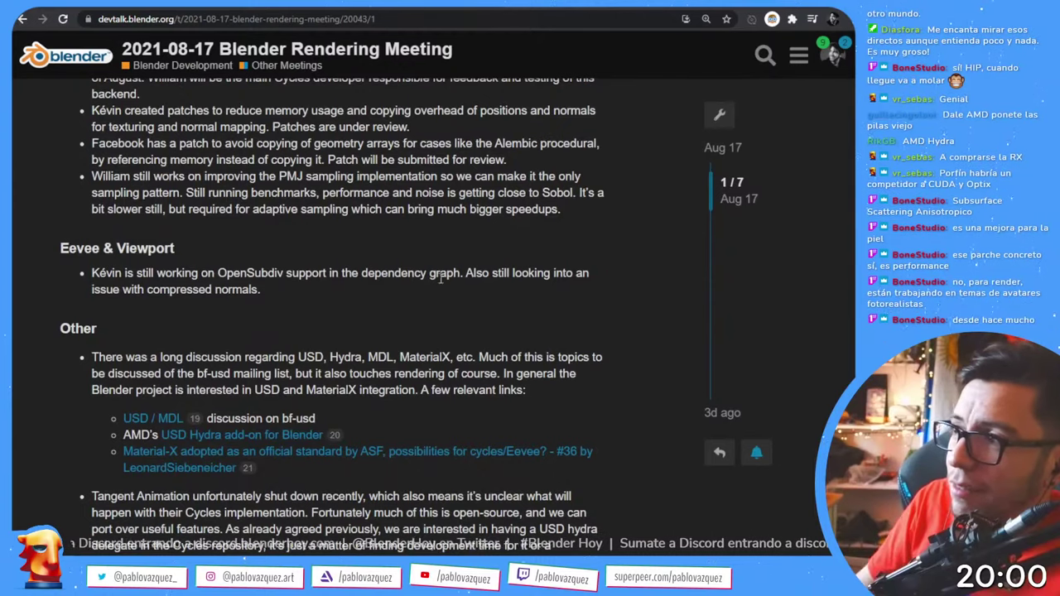
{"action": "triple_click", "coordinate": [295, 283]}
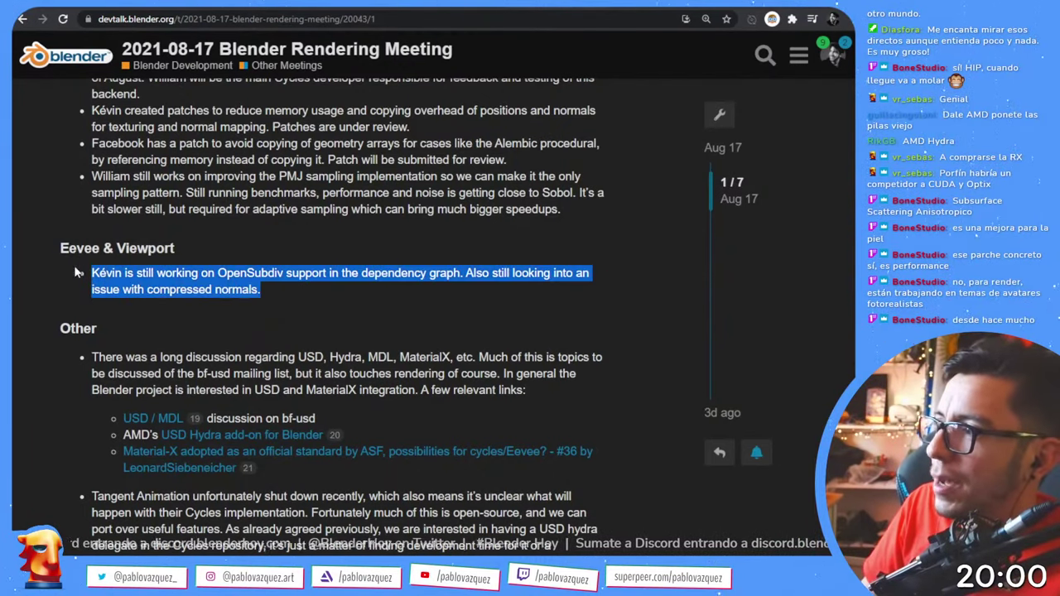
{"action": "left_click", "coordinate": [443, 292]}
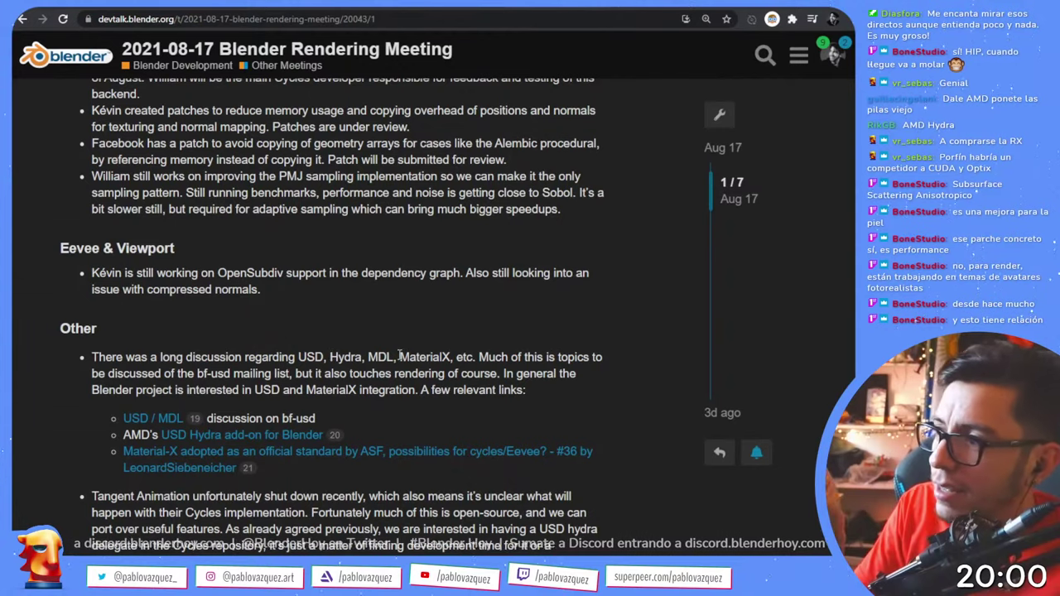
{"action": "left_click_drag", "start_coordinate": [395, 356], "coordinate": [370, 357]}
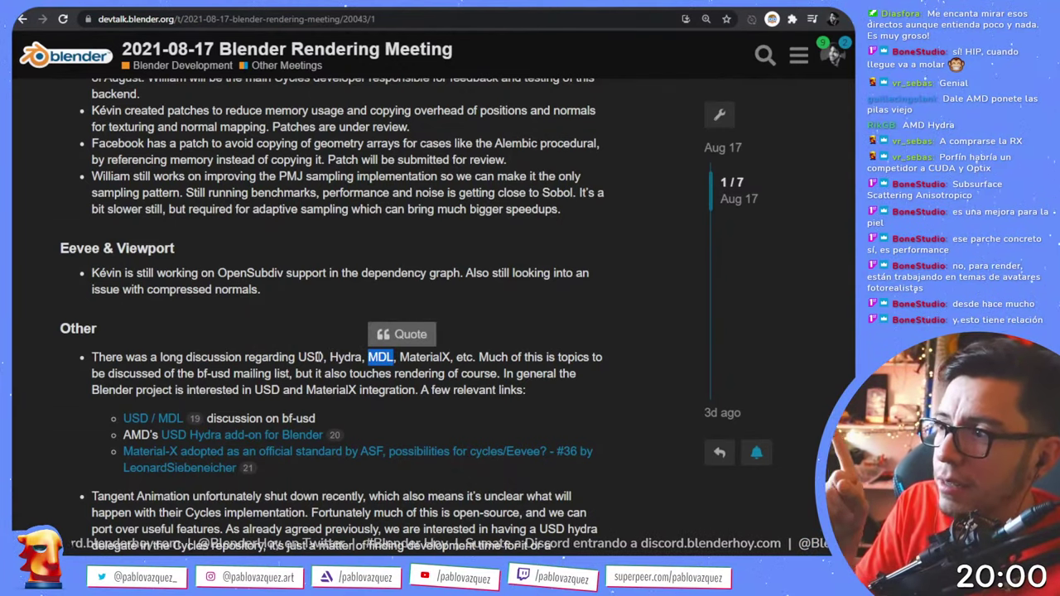
{"action": "left_click", "coordinate": [404, 357]}
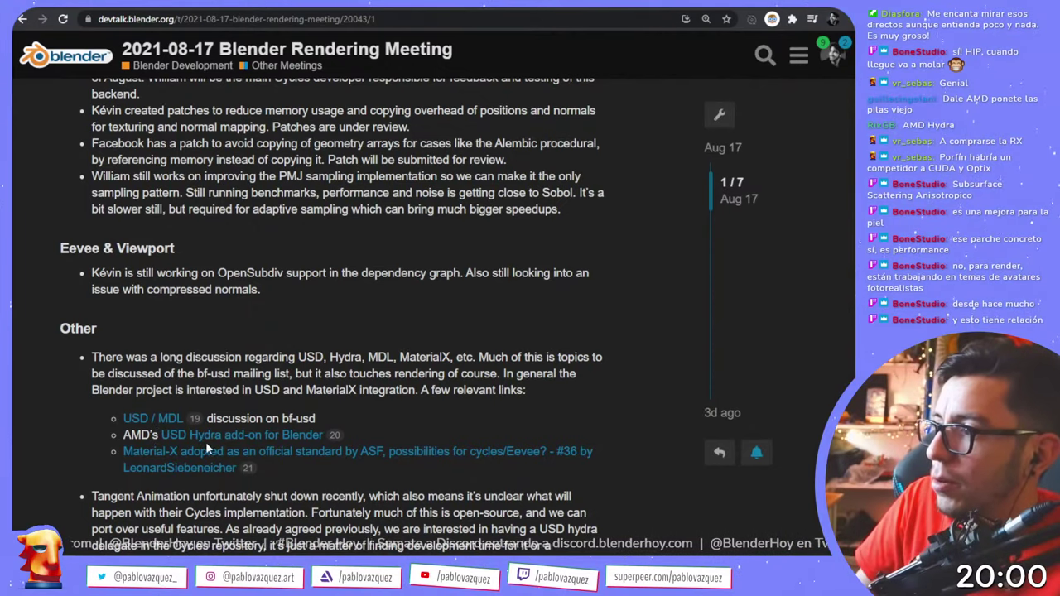
- Open the Material-X adoption topic, view its top, and go back to the meeting notes
{"action": "left_click", "coordinate": [346, 460]}
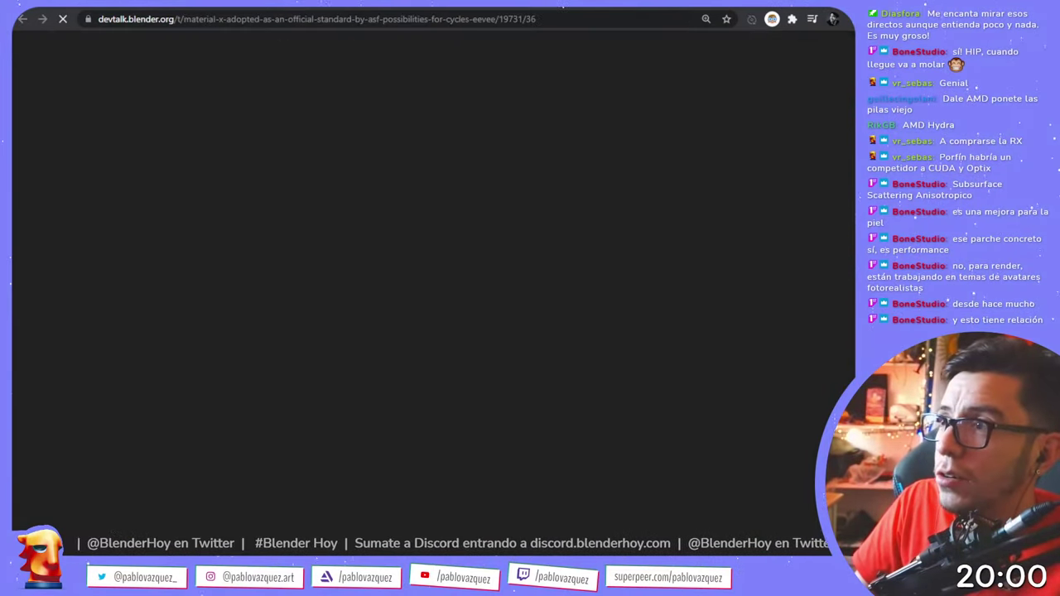
{"action": "scroll", "coordinate": [683, 232], "scroll_direction": "down", "scroll_amount": 5}
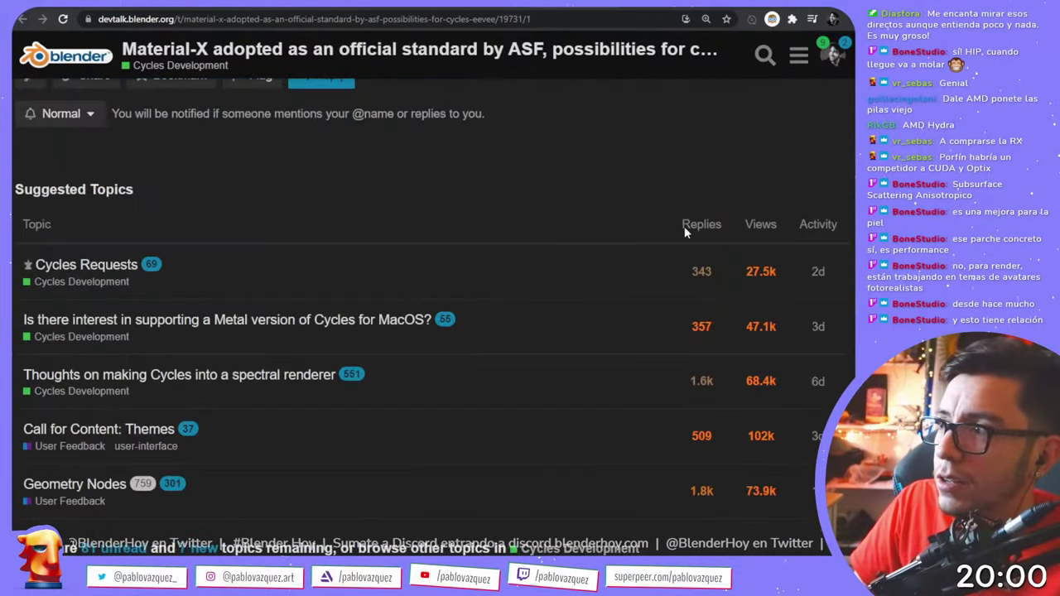
{"action": "key", "text": "Home"}
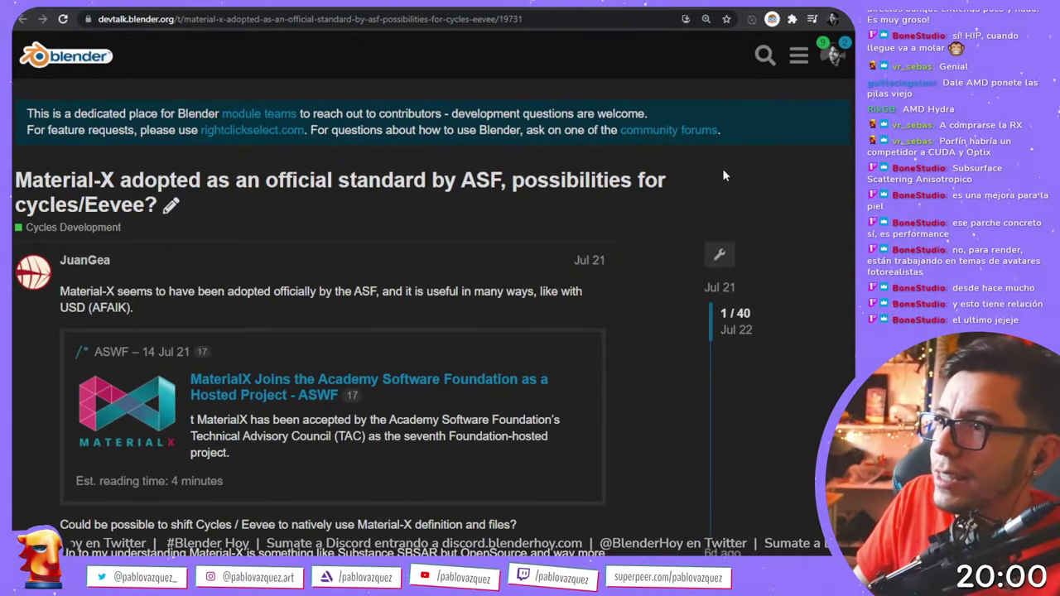
{"action": "key", "text": "alt+Left"}
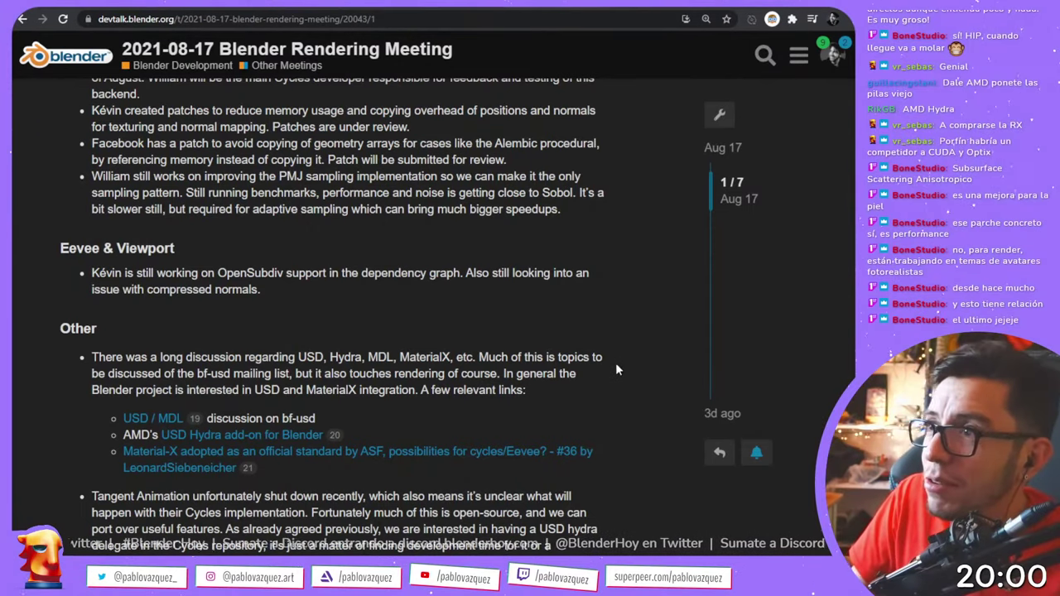
- Highlight 'regarding tiled' in the Cycles X note, then cycle to the Blender Hoy questions tab
{"action": "scroll", "coordinate": [557, 263], "scroll_direction": "up", "scroll_amount": 3}
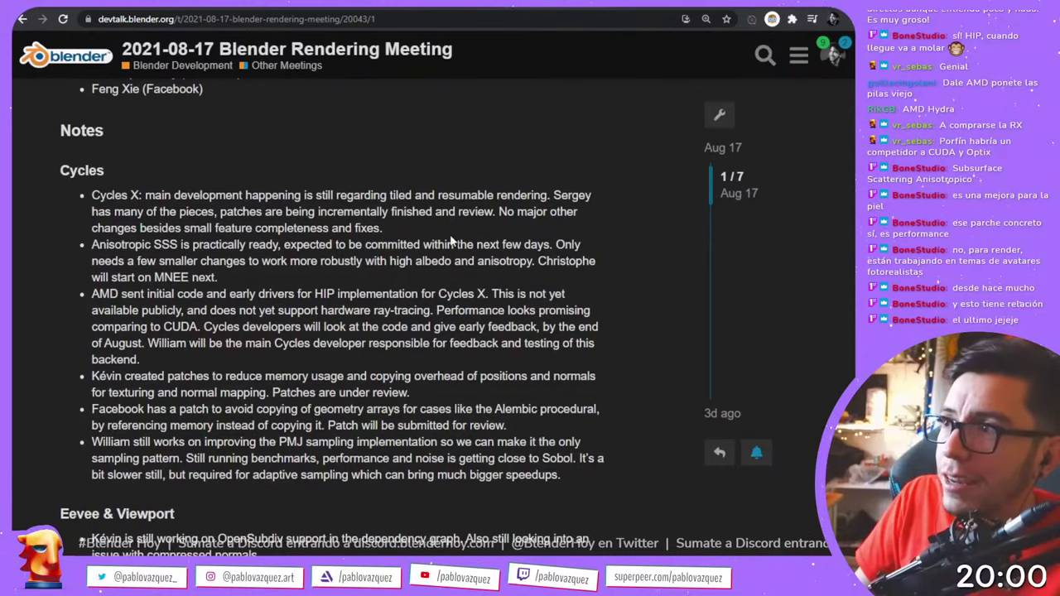
{"action": "left_click_drag", "start_coordinate": [368, 193], "coordinate": [414, 193]}
{"action": "left_click", "coordinate": [456, 172]}
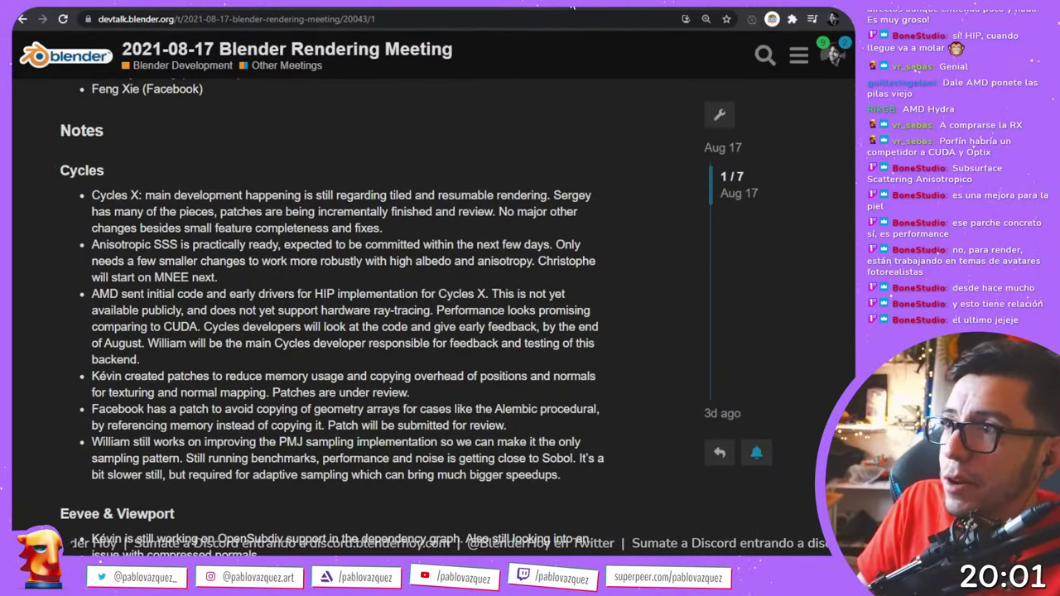
{"action": "key", "text": "ctrl+Tab"}
{"action": "key", "text": "ctrl+Tab"}
{"action": "key", "text": "ctrl+Tab"}
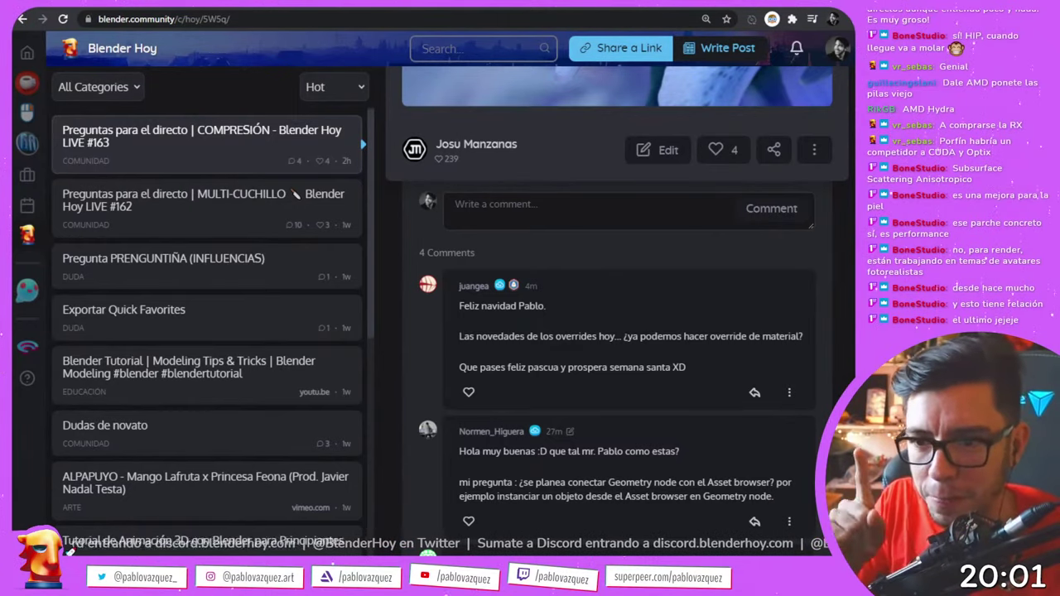
- Open a fresh tab on the Google start page
{"action": "key", "text": "ctrl+t"}
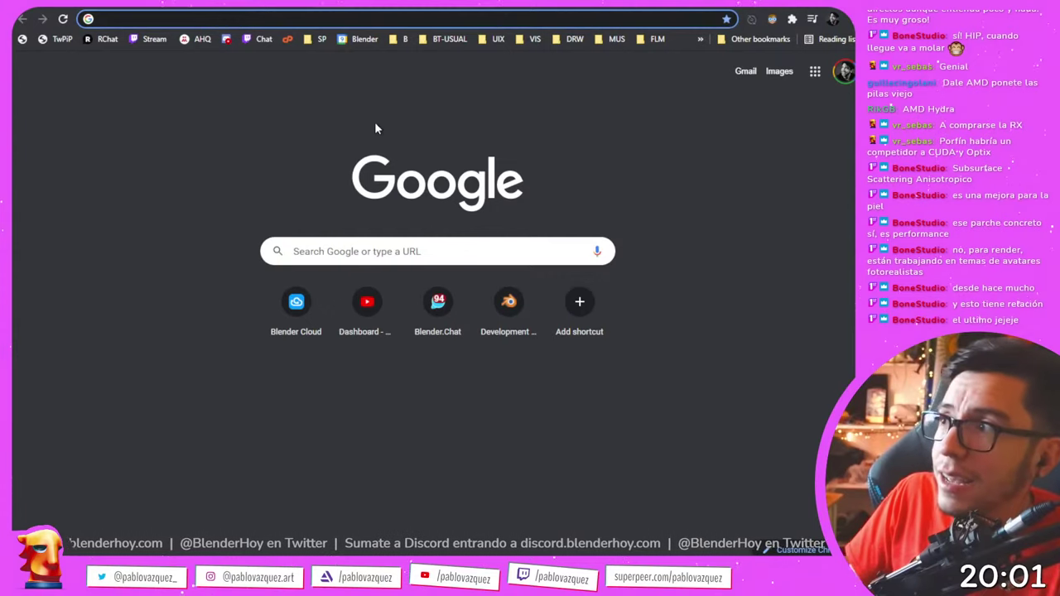
- Load the rB2ea66af742bc Zstandard commit page, then switch to the Blender window
{"action": "key", "text": "ctrl+v"}
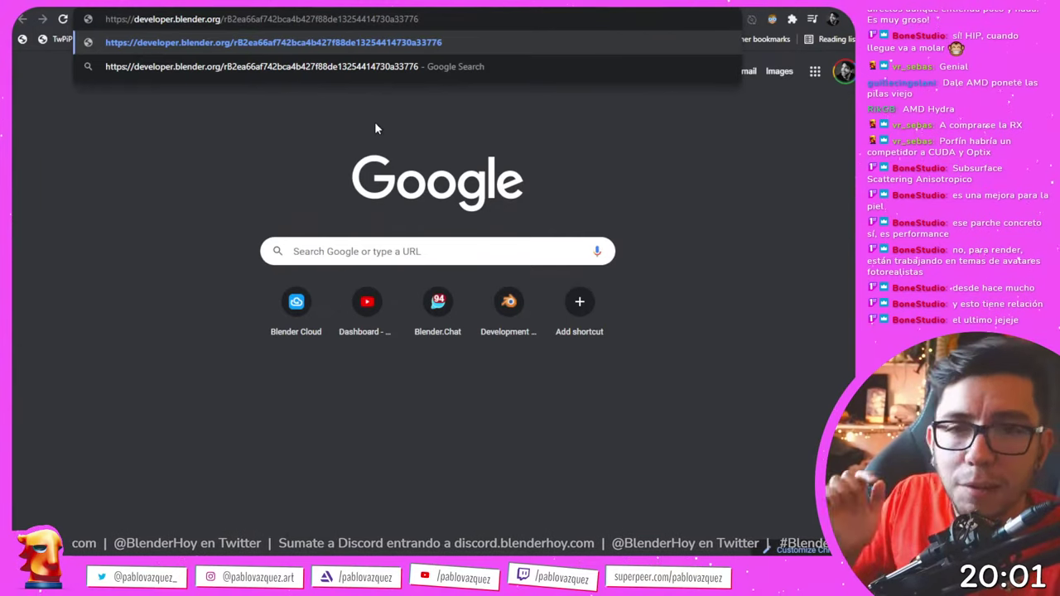
{"action": "key", "text": "Return"}
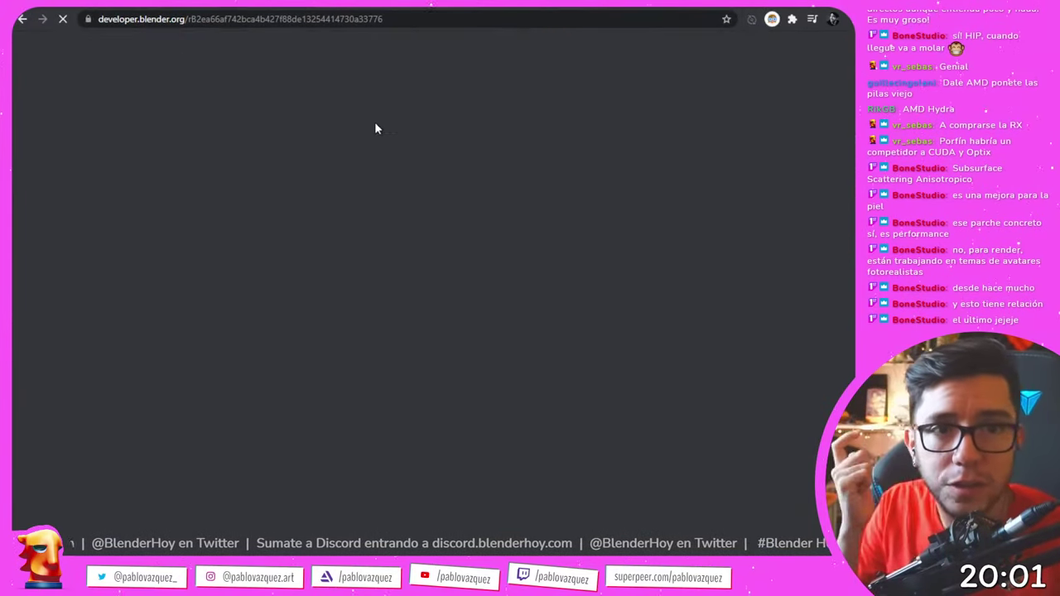
{"action": "key", "text": "alt+Tab"}
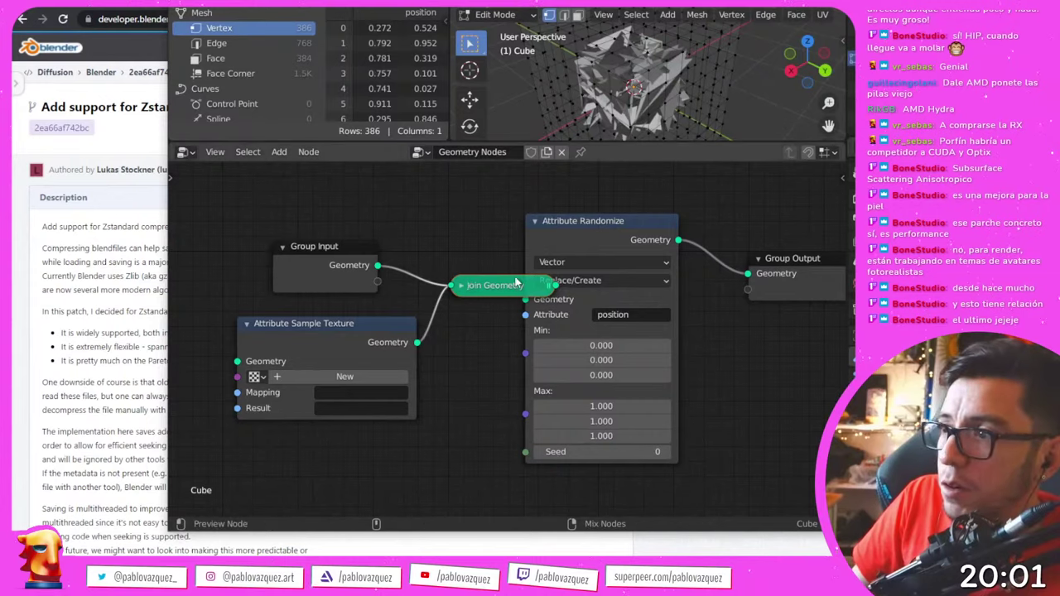
- Show the Compress checkbox in Blender's Save As dialog, close it unsaved, then minimize Blender
{"action": "key", "text": "ctrl+s"}
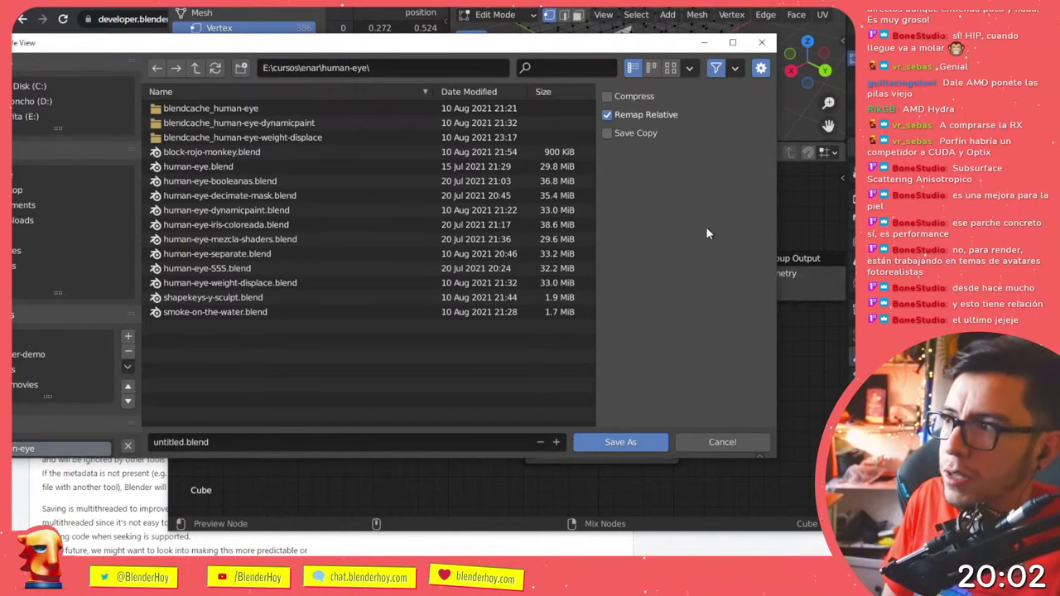
{"action": "left_click", "coordinate": [762, 42]}
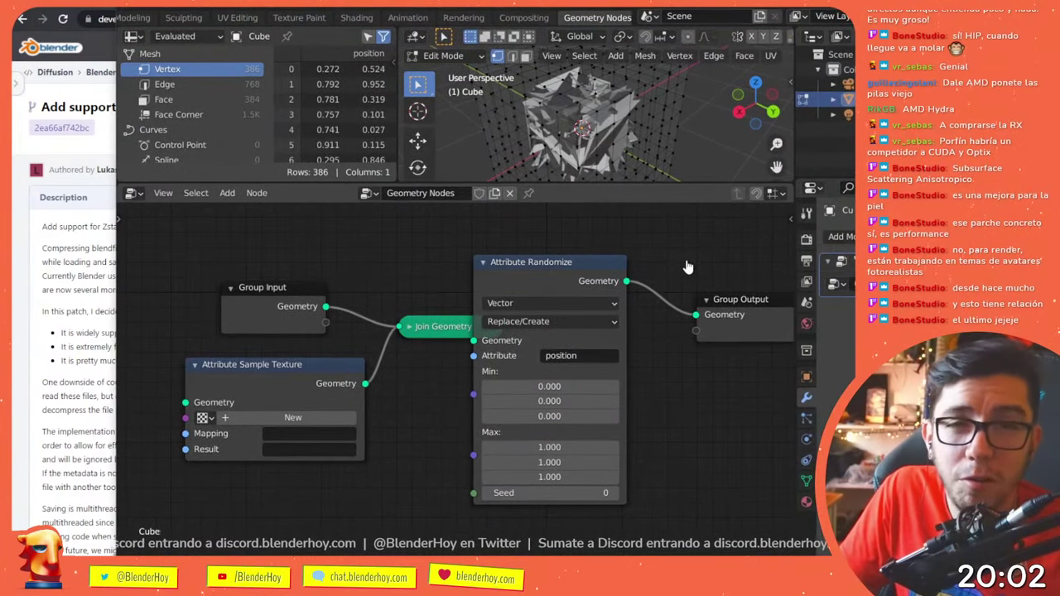
{"action": "left_click_drag", "start_coordinate": [793, 238], "coordinate": [684, 217]}
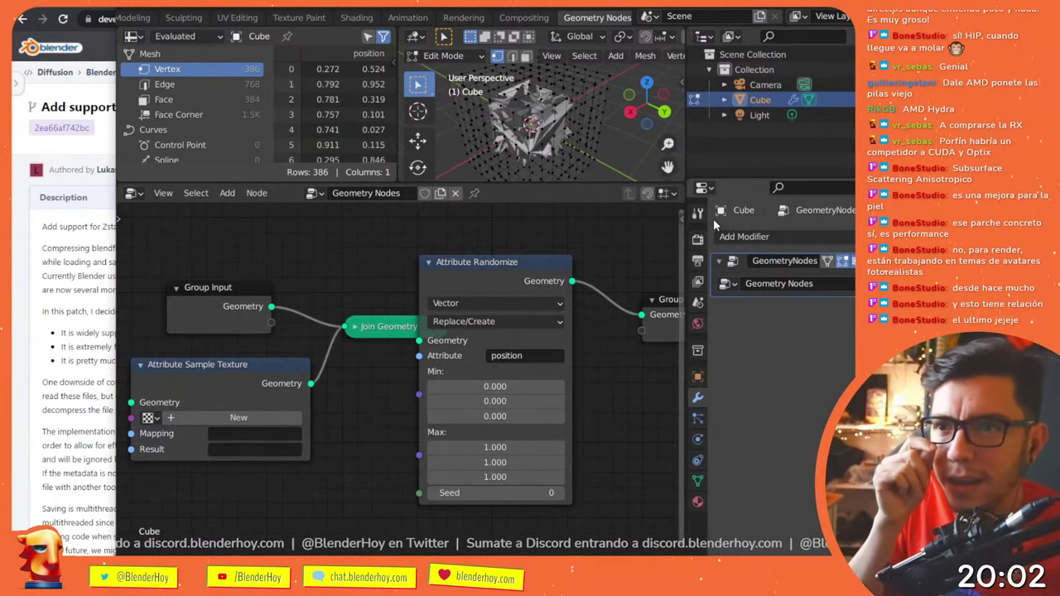
{"action": "left_click", "coordinate": [99, 225]}
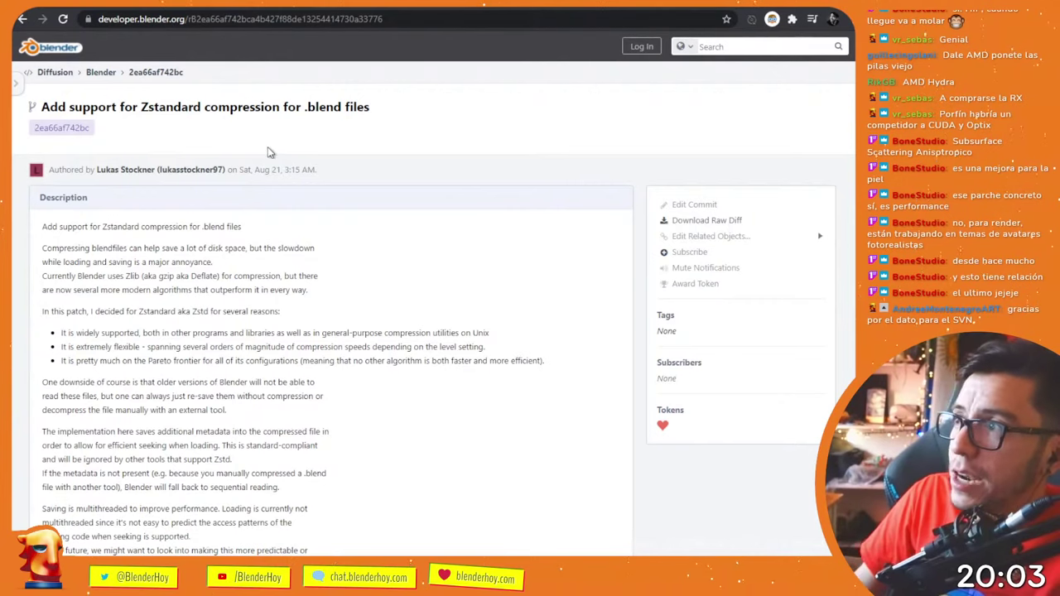
- Zoom the Zstandard commit page in two levels and scroll to its multithreaded saving and compression level notes
{"action": "key", "text": "ctrl+plus"}
{"action": "key", "text": "ctrl+plus"}
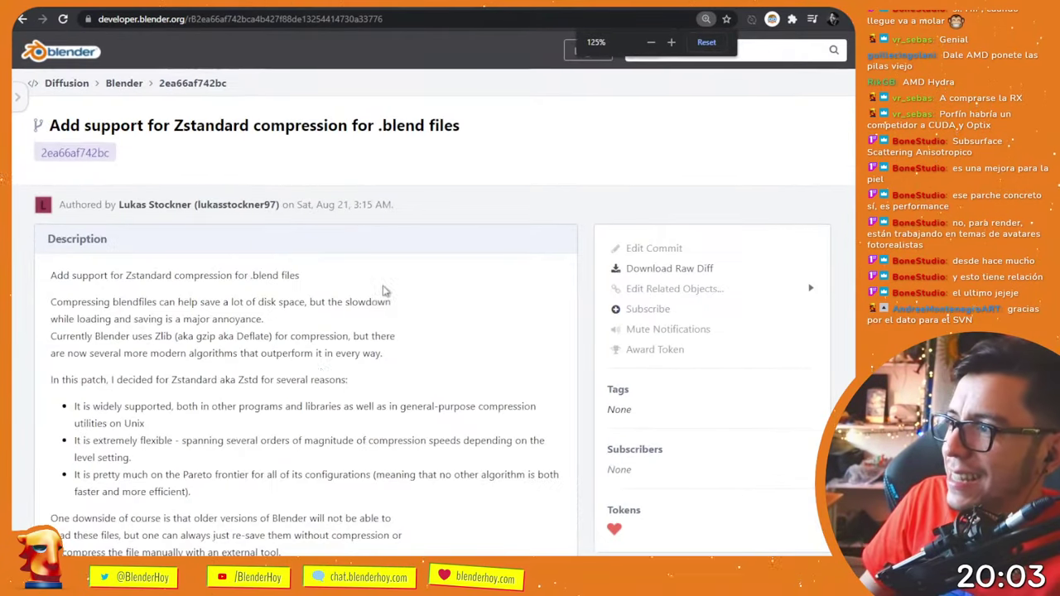
{"action": "left_click_drag", "start_coordinate": [259, 379], "coordinate": [237, 380]}
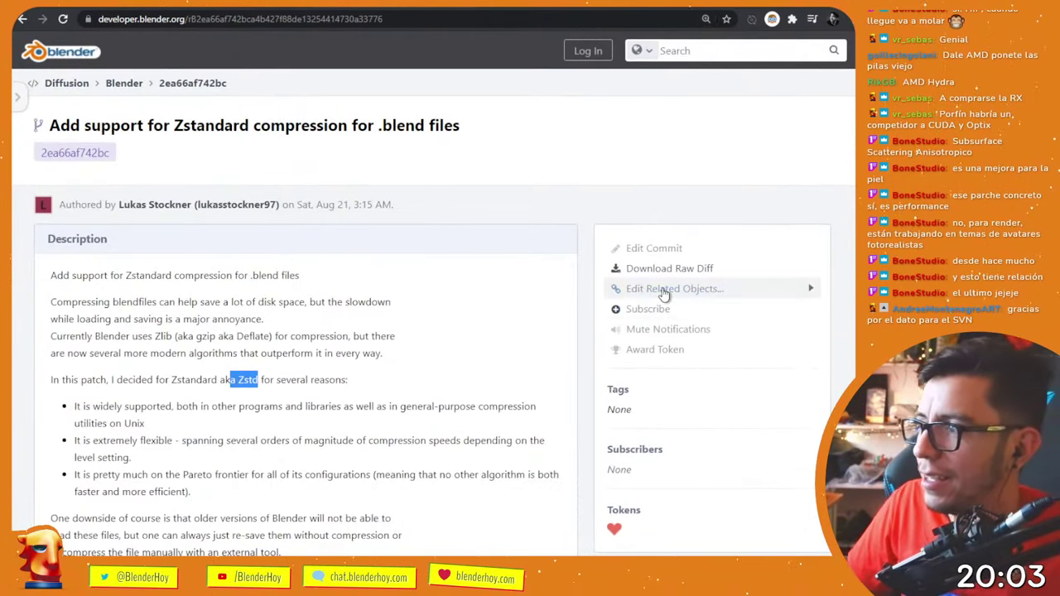
{"action": "left_click", "coordinate": [696, 288]}
{"action": "left_click", "coordinate": [509, 287]}
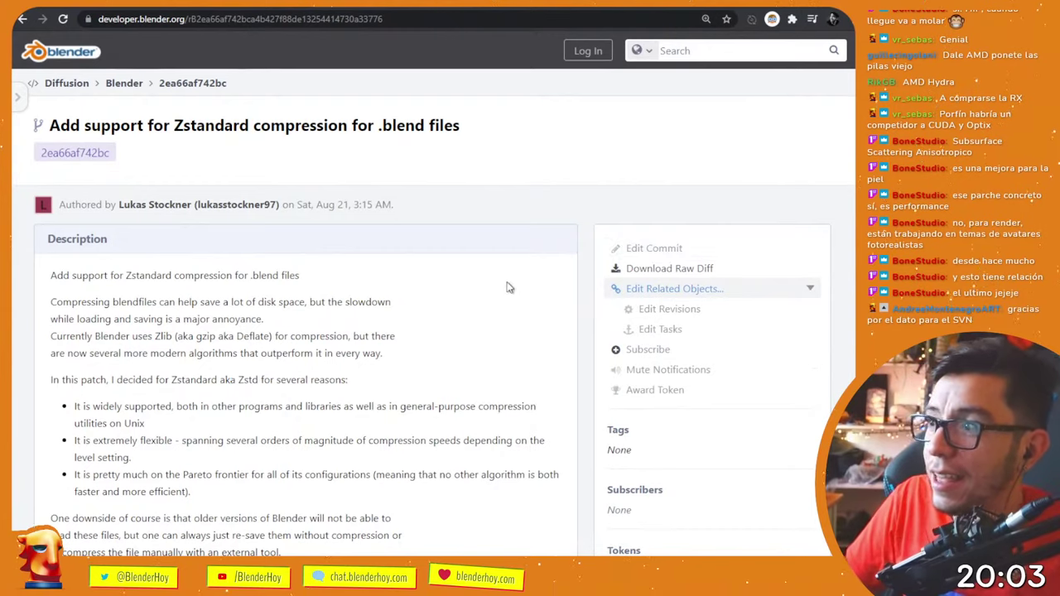
{"action": "left_click", "coordinate": [805, 293]}
{"action": "scroll", "coordinate": [438, 295], "scroll_direction": "down", "scroll_amount": 3}
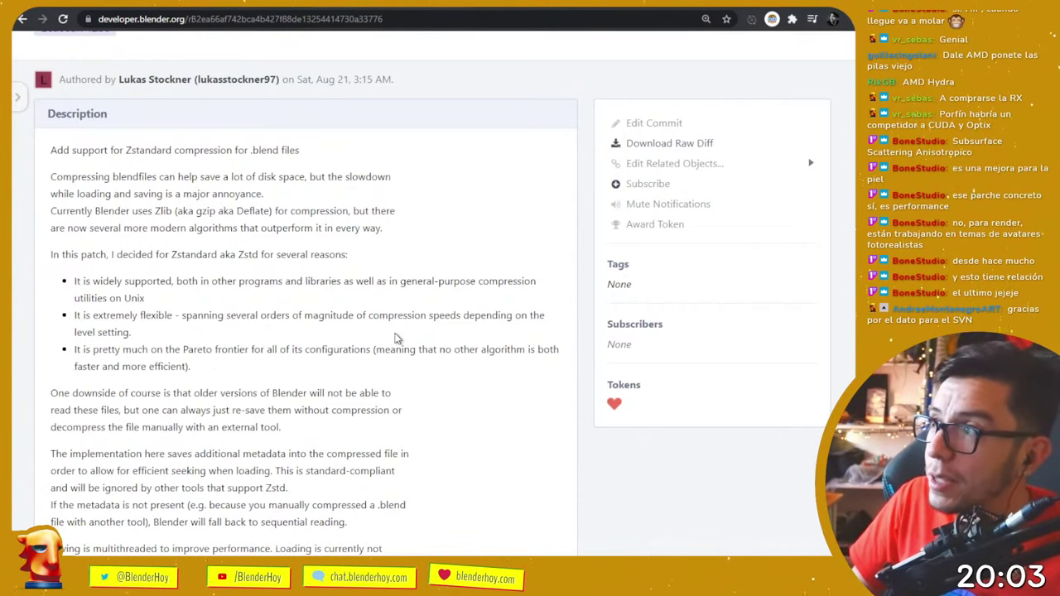
{"action": "key", "text": "ctrl+plus"}
{"action": "scroll", "coordinate": [358, 263], "scroll_direction": "down", "scroll_amount": 1}
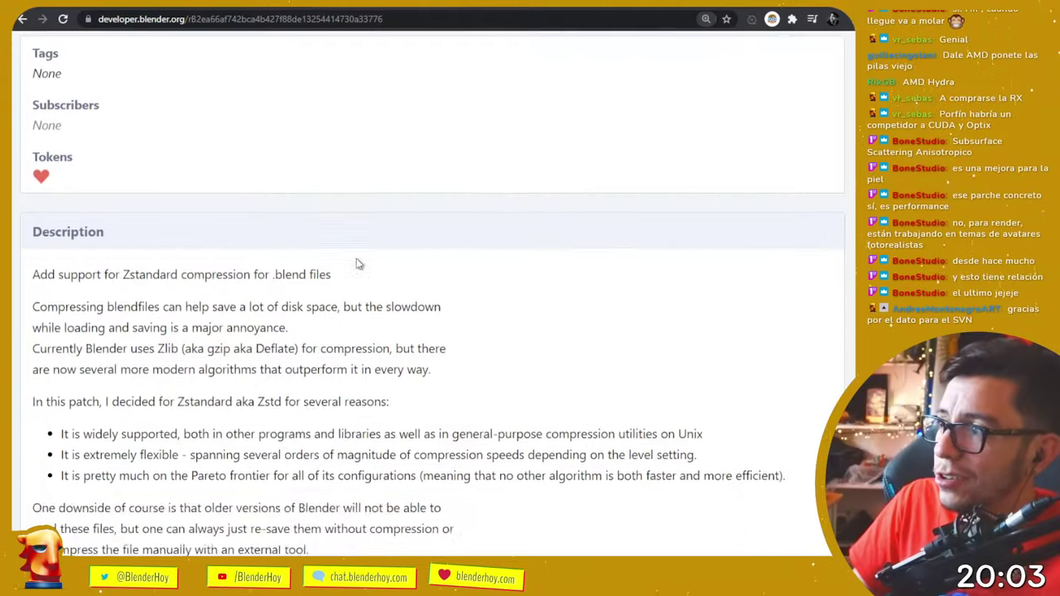
{"action": "scroll", "coordinate": [359, 263], "scroll_direction": "down", "scroll_amount": 4}
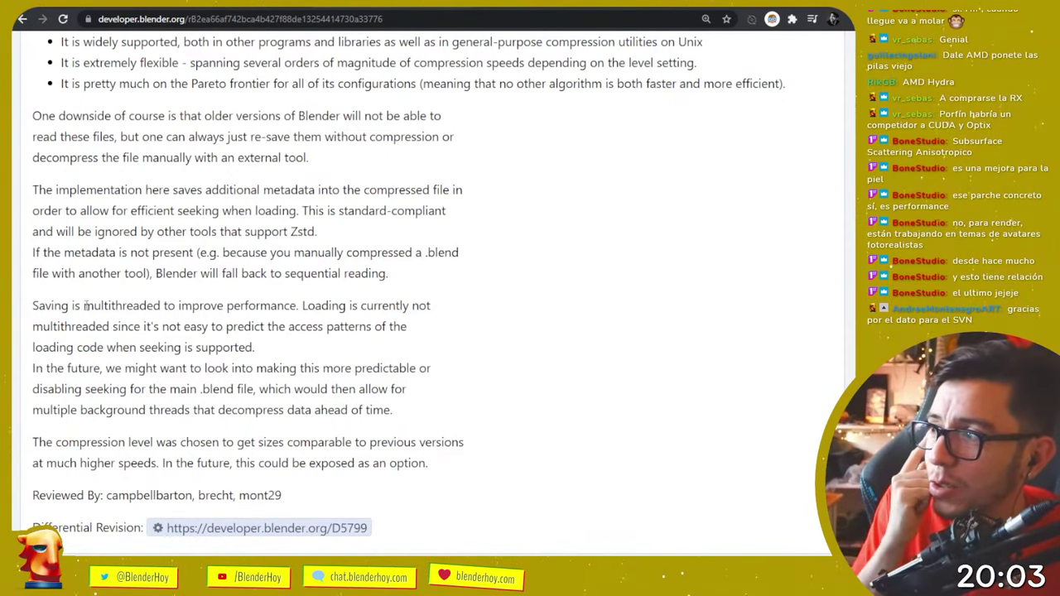
- Highlight the 'Saving is multithreaded' passage and the description's closing sentence
{"action": "left_click_drag", "start_coordinate": [84, 305], "coordinate": [184, 326]}
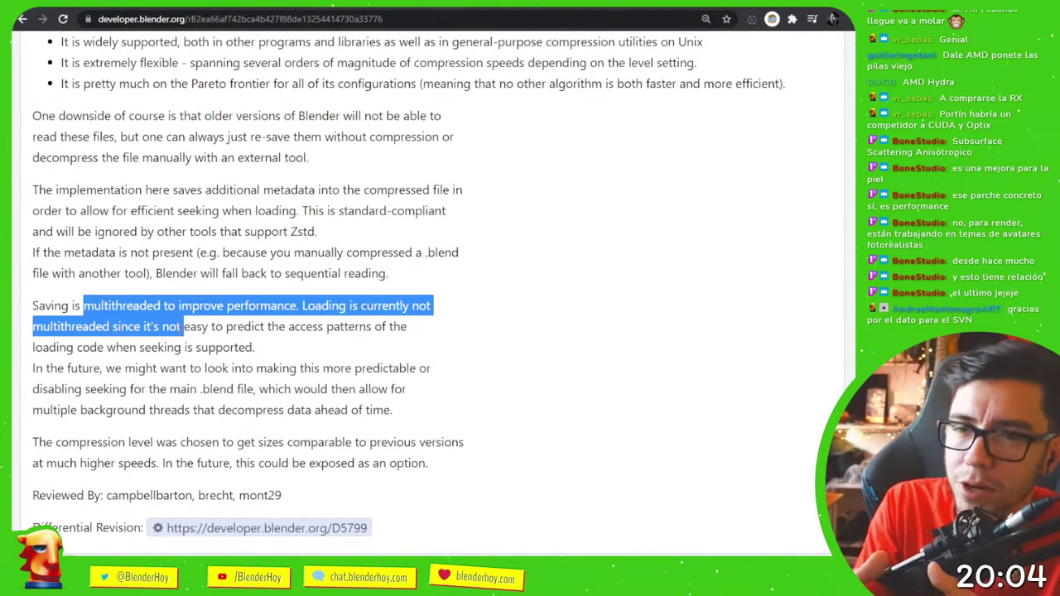
{"action": "left_click", "coordinate": [607, 408]}
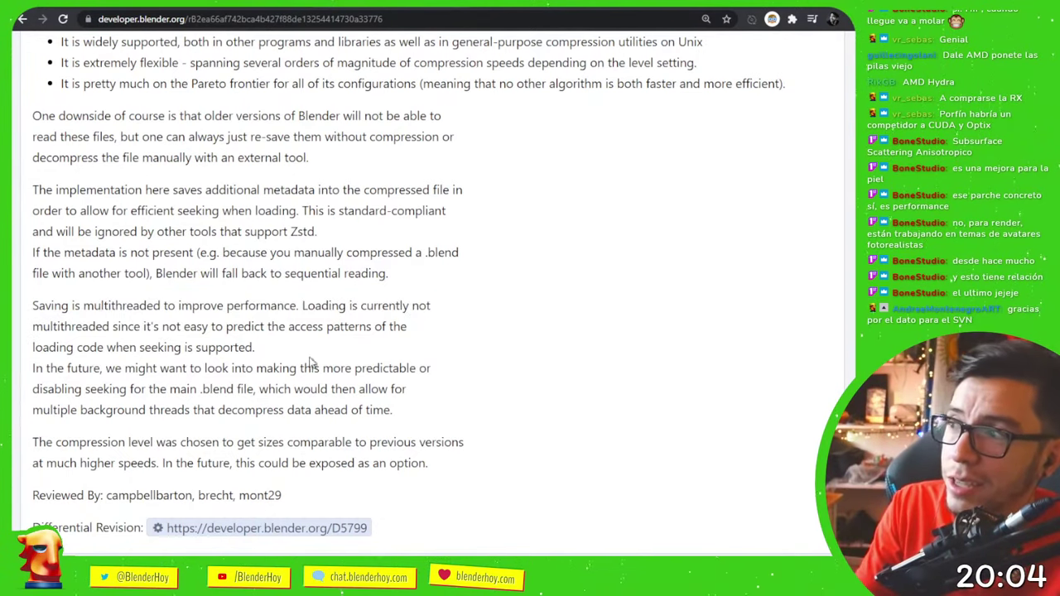
{"action": "left_click_drag", "start_coordinate": [163, 306], "coordinate": [32, 306]}
{"action": "left_click", "coordinate": [513, 328]}
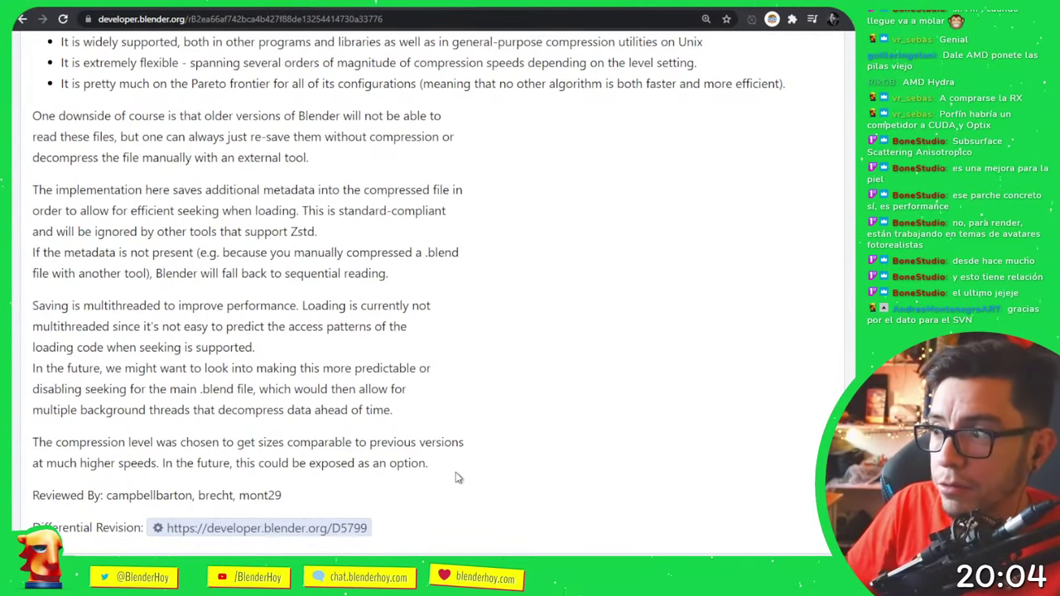
{"action": "left_click_drag", "start_coordinate": [460, 466], "coordinate": [157, 466]}
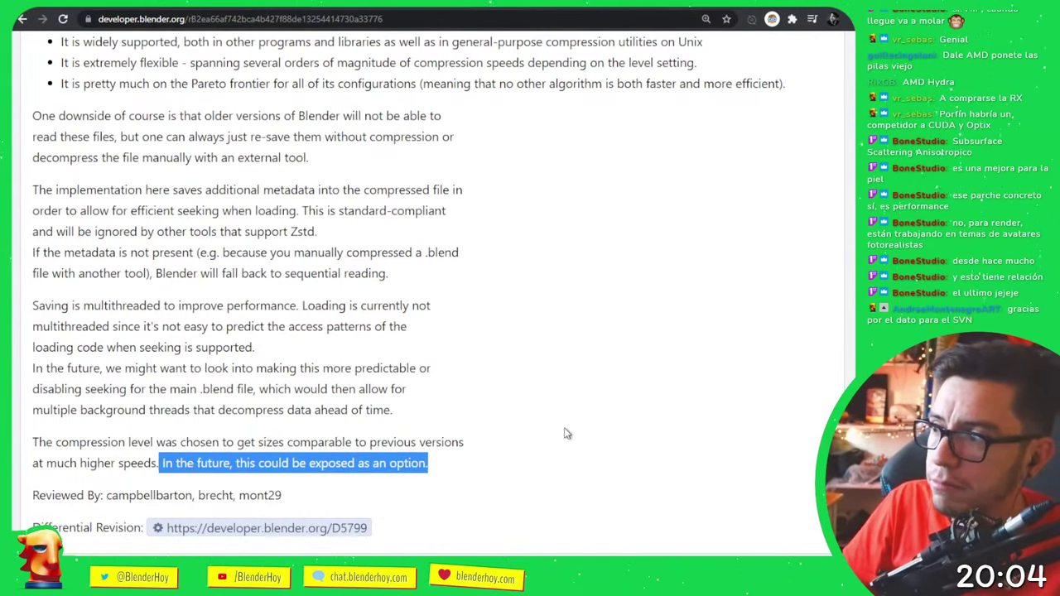
{"action": "left_click", "coordinate": [568, 432]}
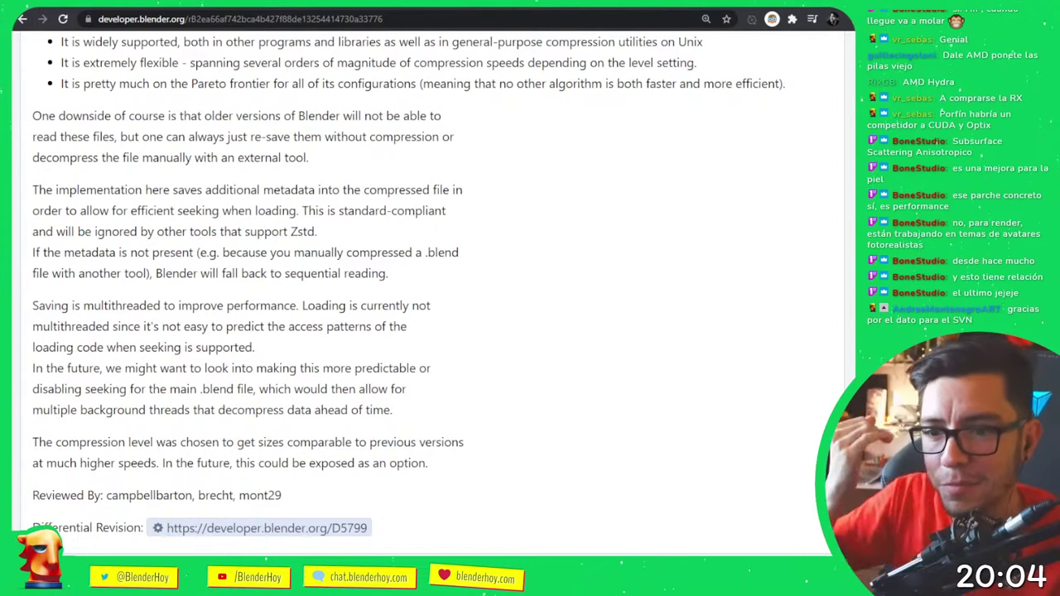
- Highlight the commit date and 3:15 time, then paste the rB67c29bc5a273 commit address
{"action": "scroll", "coordinate": [538, 269], "scroll_direction": "up", "scroll_amount": 10}
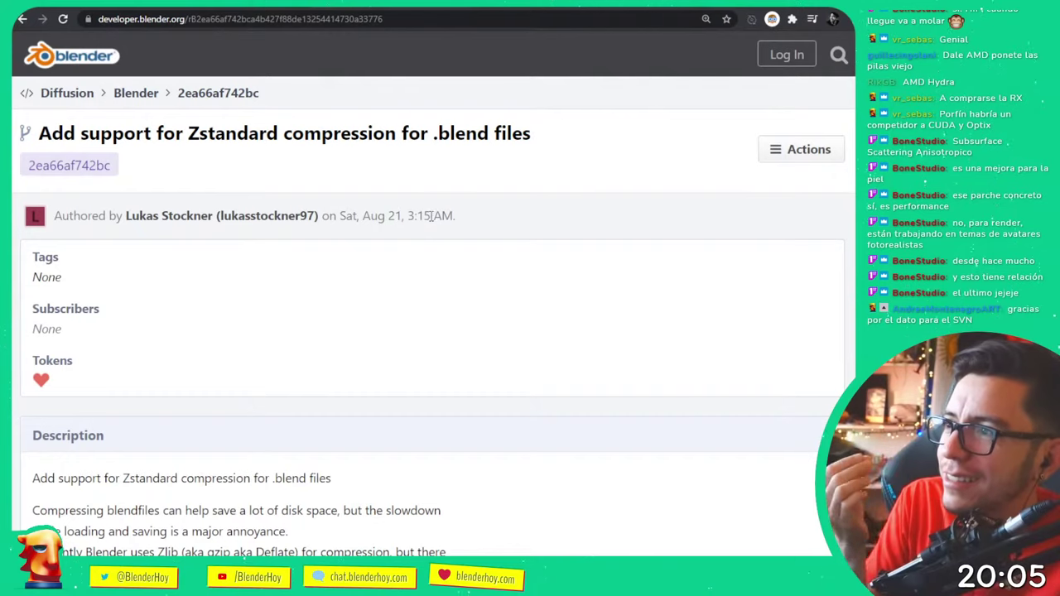
{"action": "left_click_drag", "start_coordinate": [430, 215], "coordinate": [408, 215]}
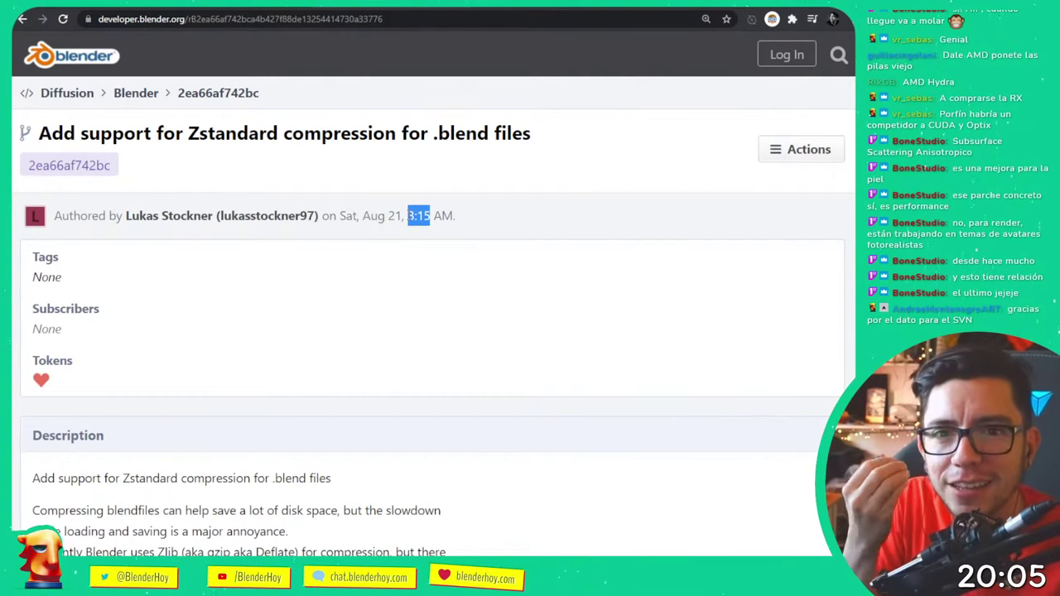
{"action": "left_click_drag", "start_coordinate": [522, 221], "coordinate": [336, 217]}
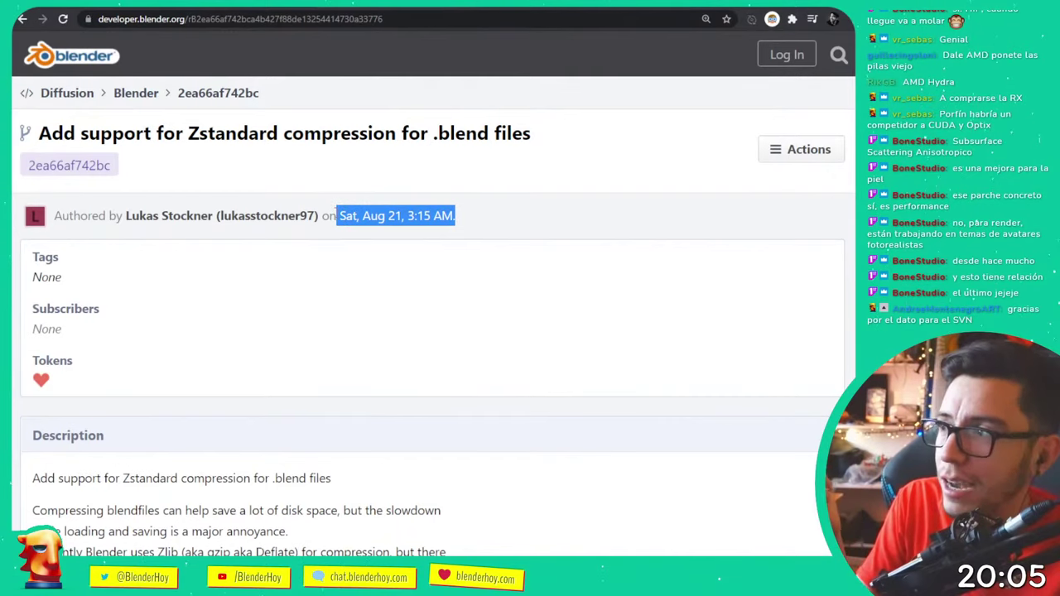
{"action": "left_click", "coordinate": [532, 212]}
{"action": "left_click", "coordinate": [235, 19]}
{"action": "type", "text": "https://developer.blender.org/rB67c29bc5a273b66e278bd20c18187b425acf1869"}
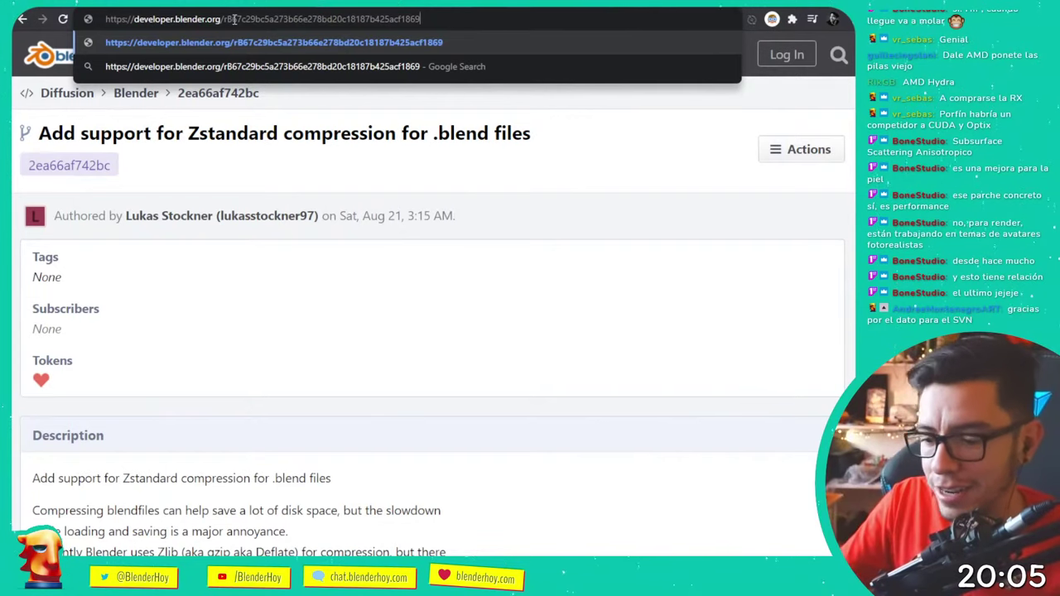
- Load commit rB67c29bc5a273 and highlight 'for the sequencer cache' in its title
{"action": "key", "text": "Return"}
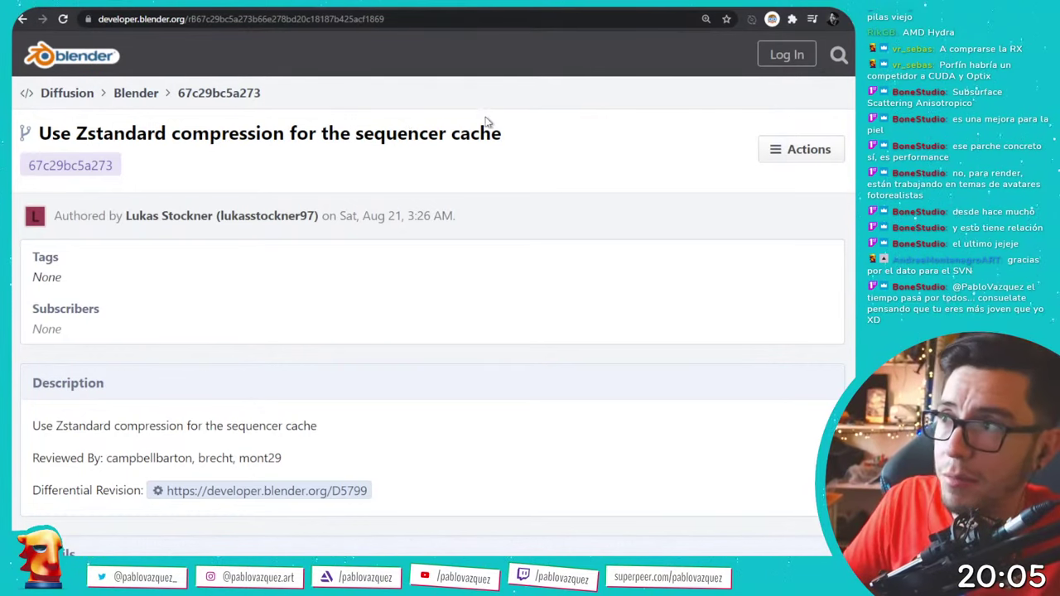
{"action": "left_click_drag", "start_coordinate": [513, 139], "coordinate": [293, 146]}
{"action": "left_click", "coordinate": [425, 165]}
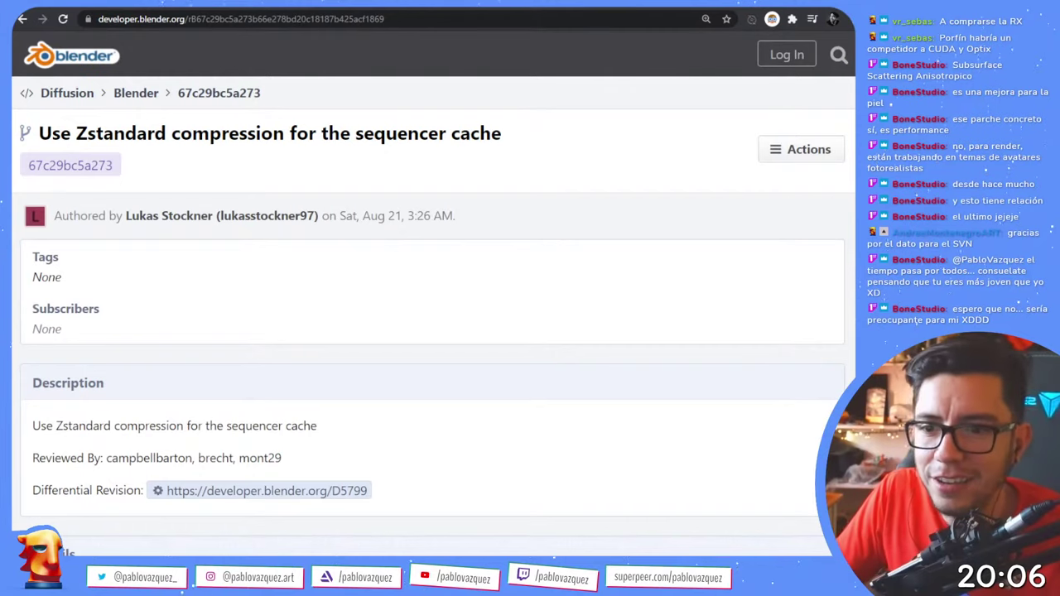
- Open patch D12249, Convert To Grease Pencil: Copy Vertex Groups, in a new tab
{"action": "key", "text": "ctrl+t"}
{"action": "type", "text": "developer.blender.org/D12249"}
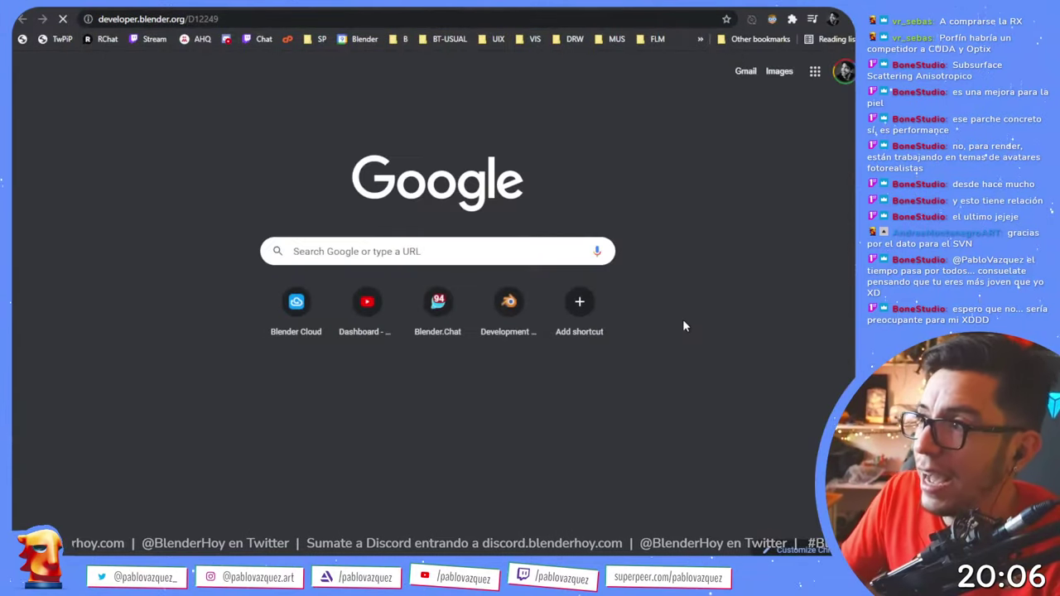
{"action": "key", "text": "Return"}
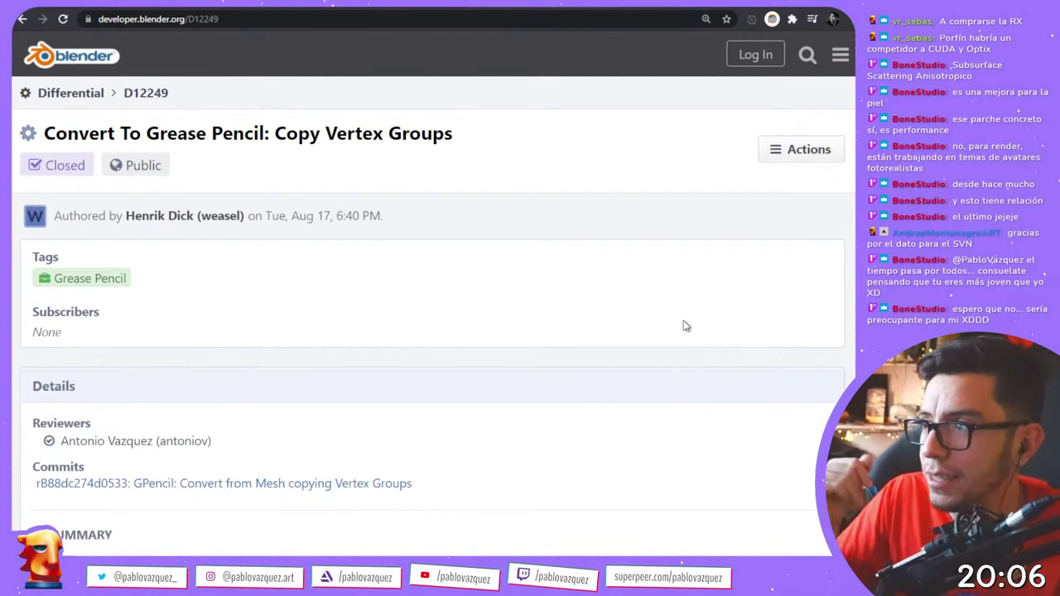
- View the Original Mesh and grease pencil screenshots, then put the D10585 address in a new tab
{"action": "scroll", "coordinate": [662, 329], "scroll_direction": "down", "scroll_amount": 6}
{"action": "left_click", "coordinate": [158, 224]}
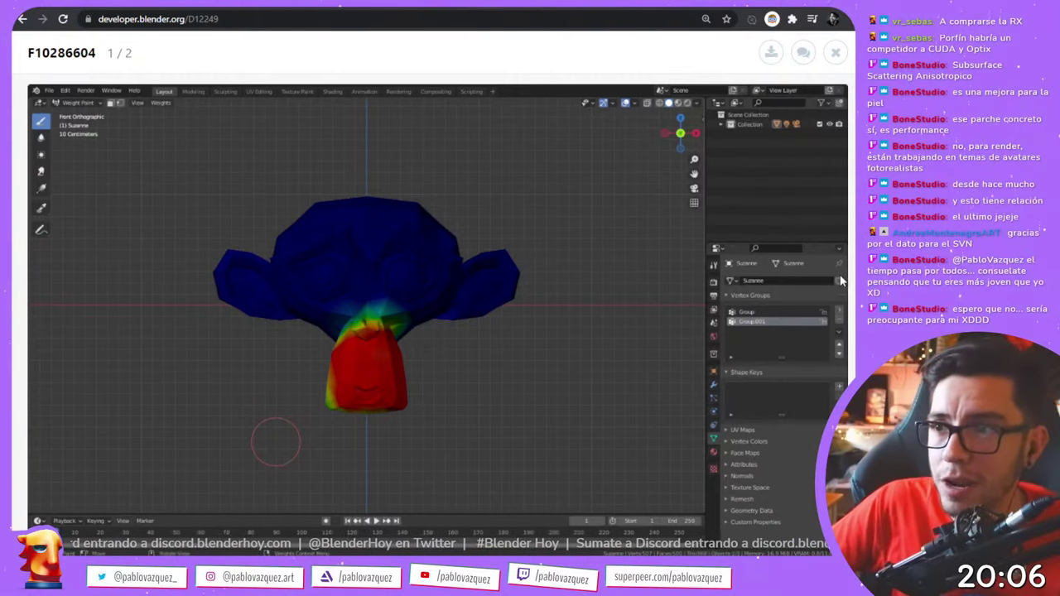
{"action": "left_click", "coordinate": [839, 305]}
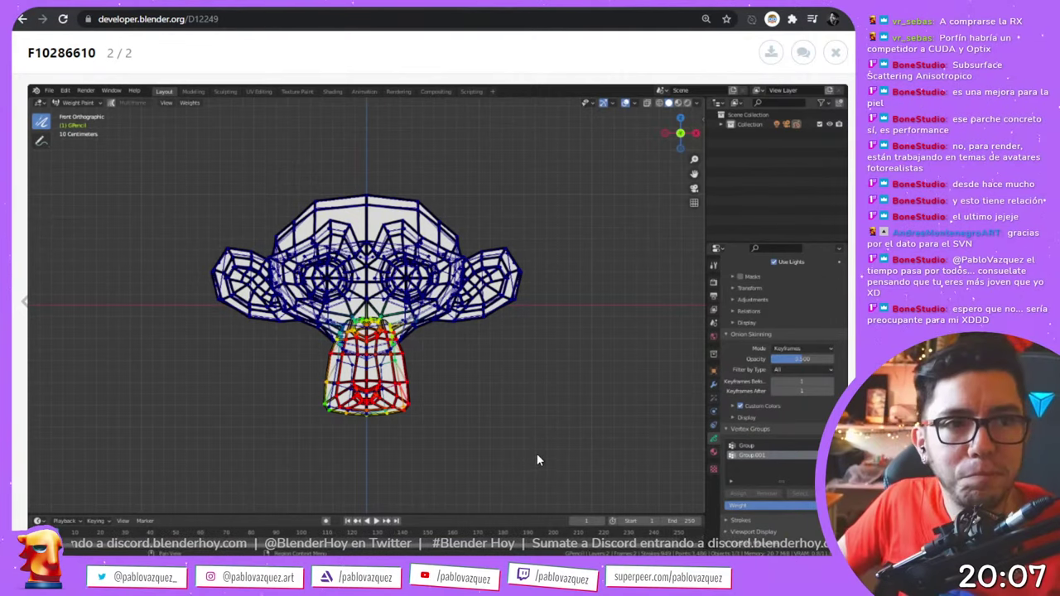
{"action": "left_click", "coordinate": [684, 83]}
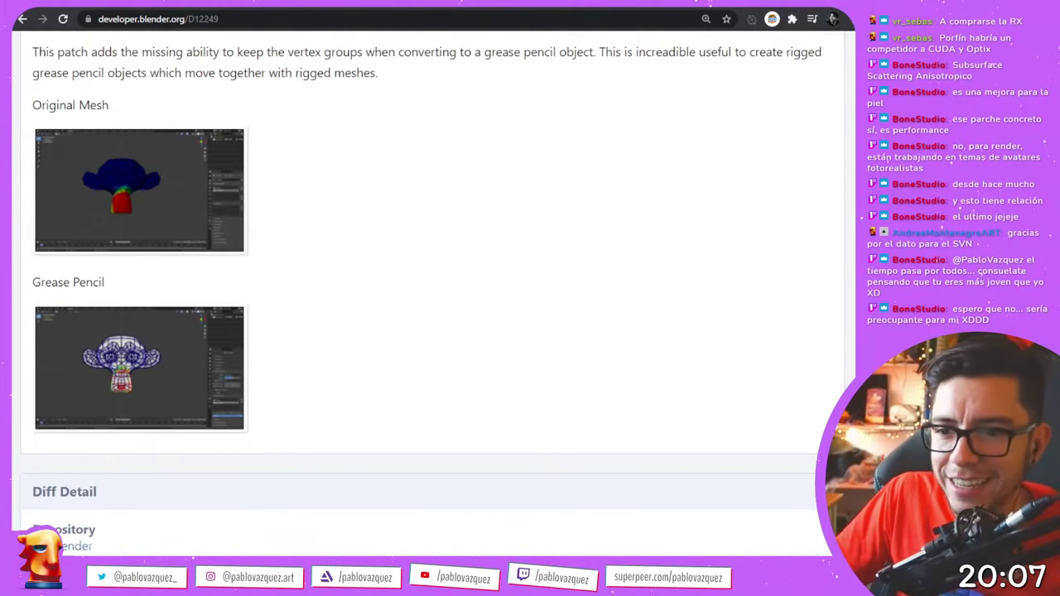
{"action": "key", "text": "ctrl+t"}
{"action": "type", "text": "https://developer.blender.org/D10585"}
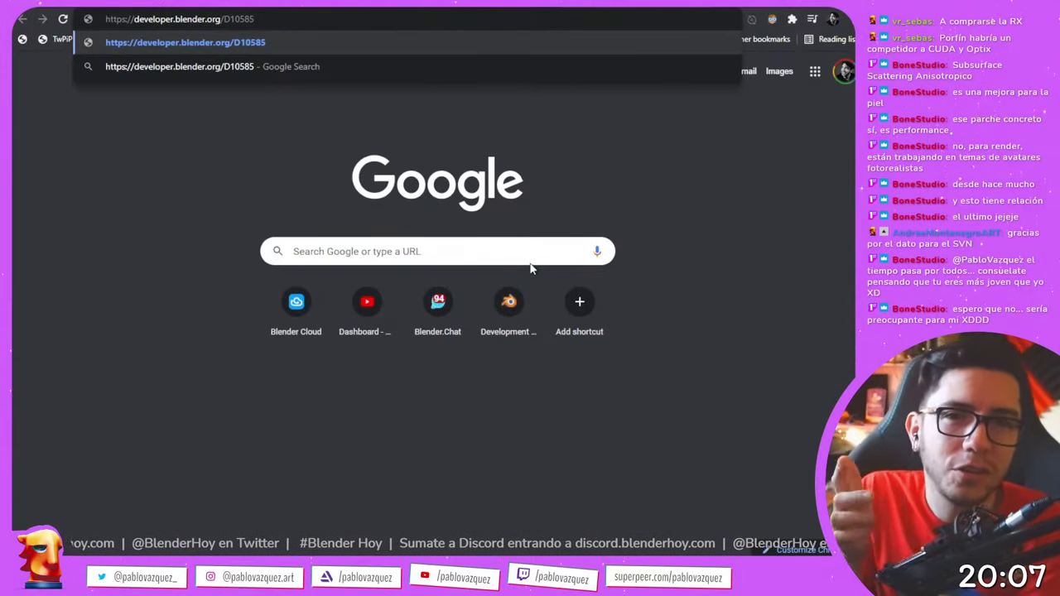
- Load patch D10585, Add shader Color Mix node, then paste the next commit address in a new tab
{"action": "key", "text": "Return"}
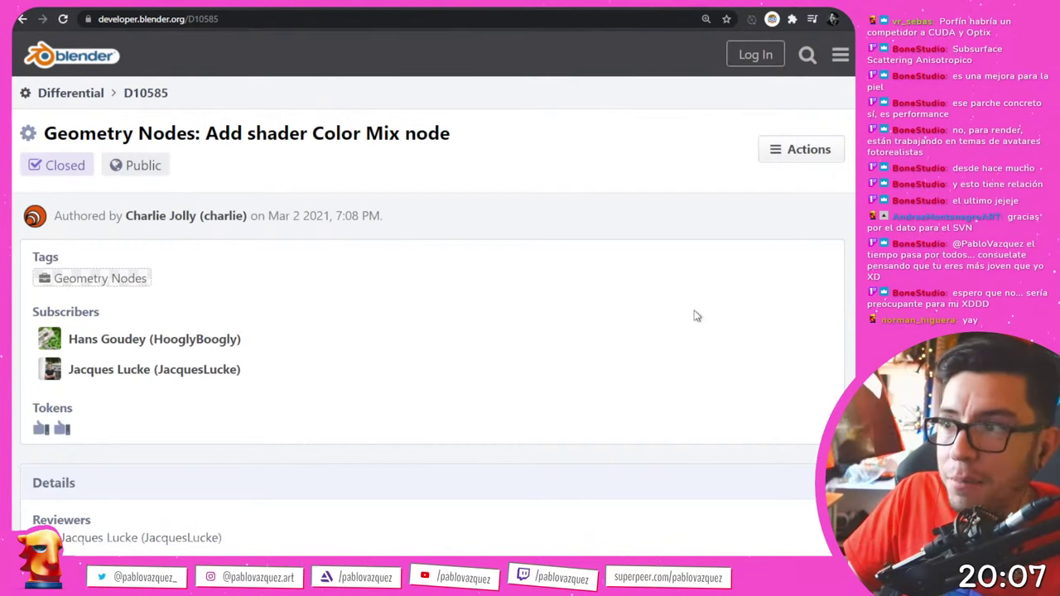
{"action": "key", "text": "ctrl+t"}
{"action": "type", "text": "https://developer.blender.org/rBc0f600cad1d2d107d189b15b12e2fcc6bba0985c"}
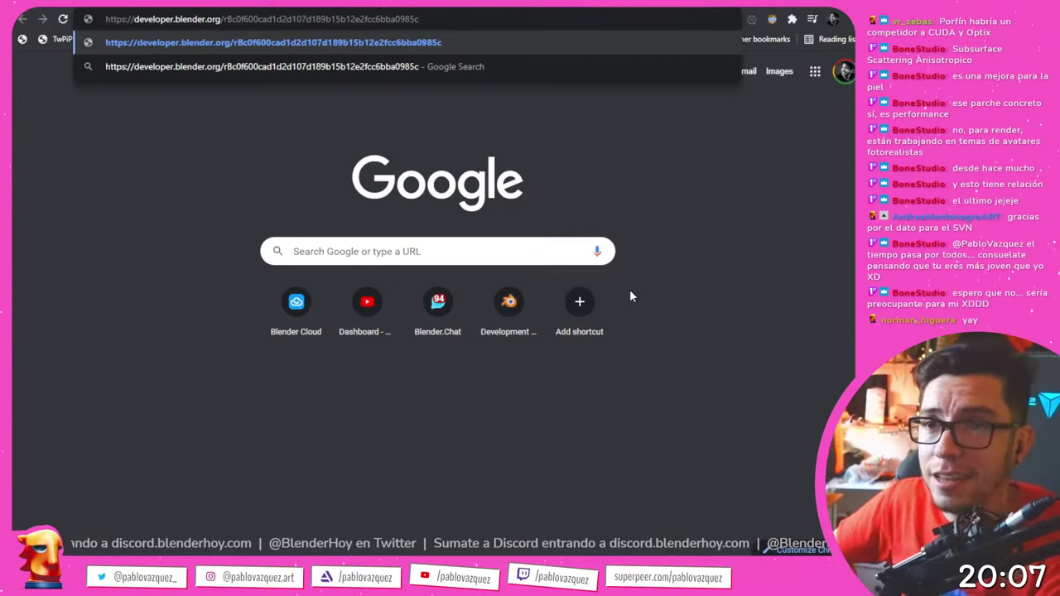
- Load the weight-paint overlay commit, follow T73434 to T61486, and enlarge image F7107405 (9 of 12)
{"action": "key", "text": "Return"}
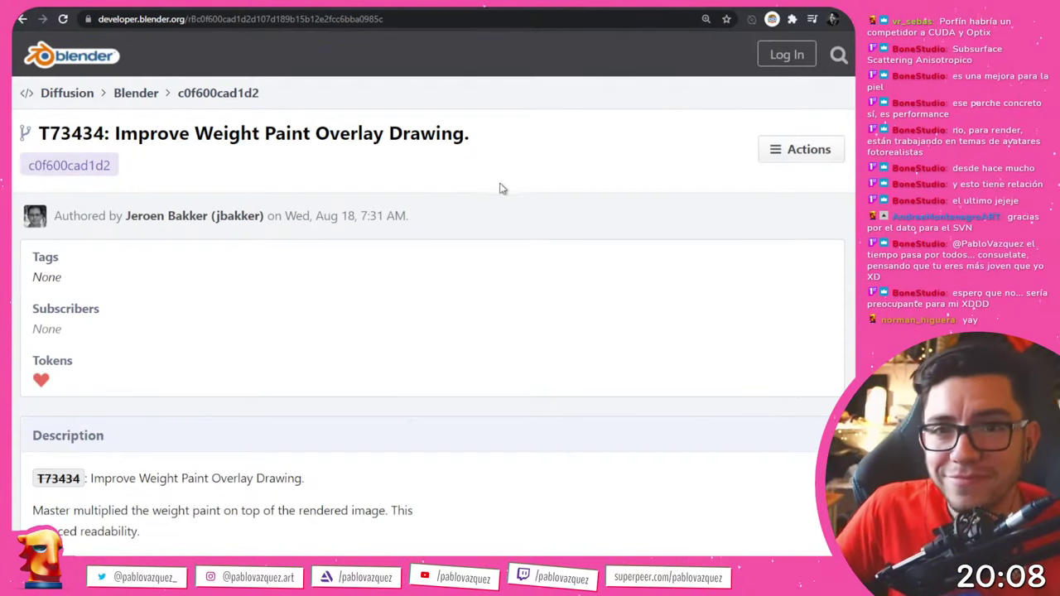
{"action": "scroll", "coordinate": [504, 232], "scroll_direction": "down", "scroll_amount": 6}
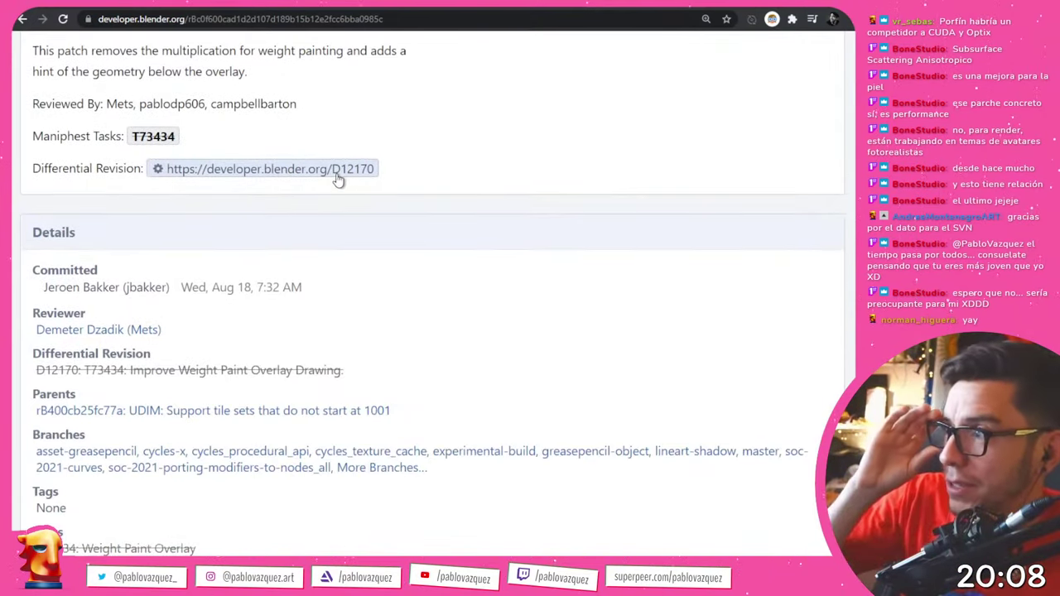
{"action": "left_click", "coordinate": [154, 138]}
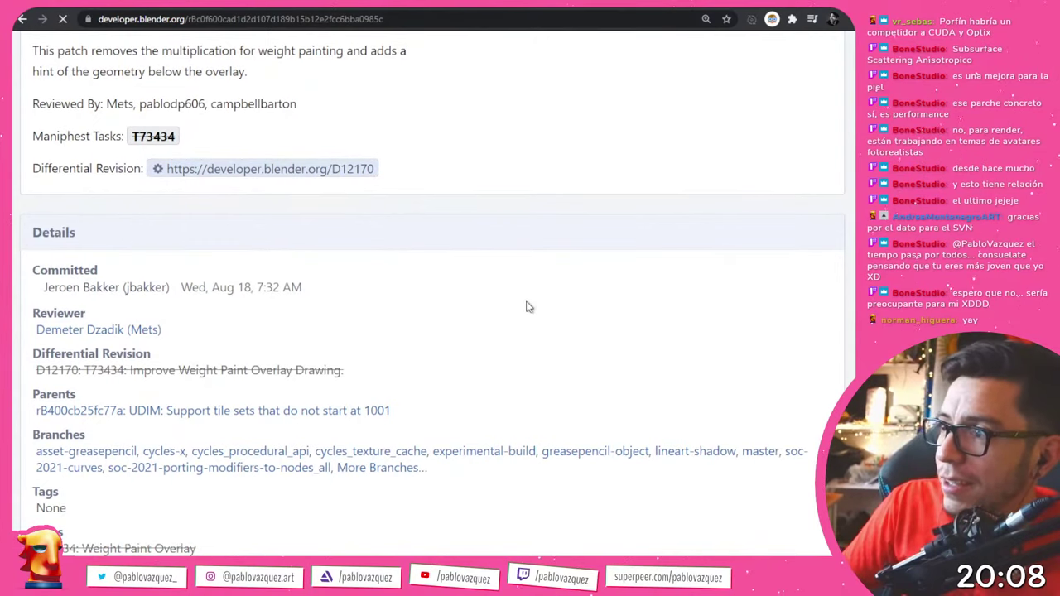
{"action": "scroll", "coordinate": [561, 336], "scroll_direction": "down", "scroll_amount": 9}
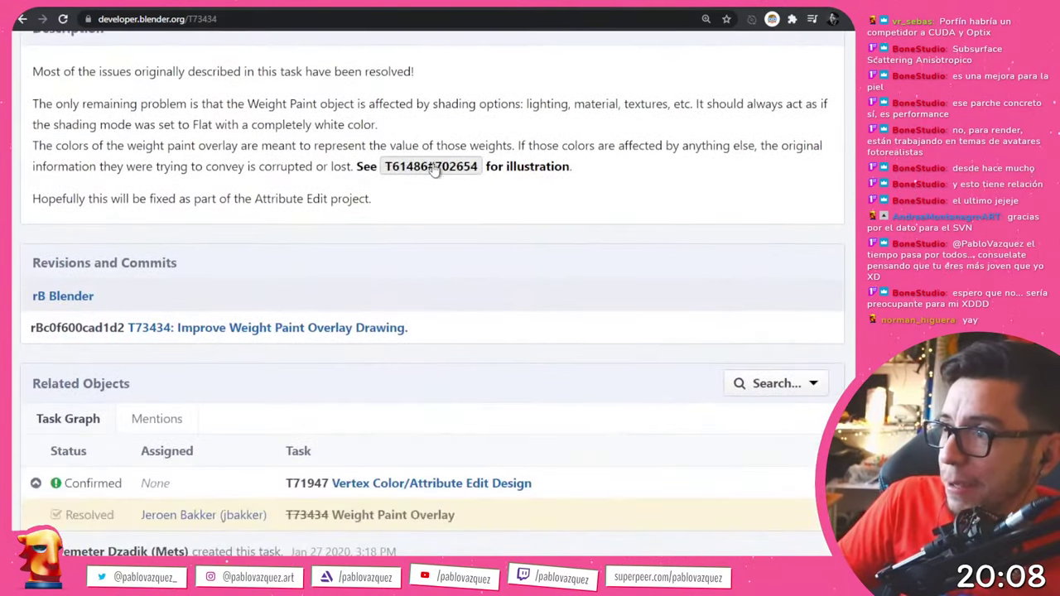
{"action": "left_click", "coordinate": [430, 166]}
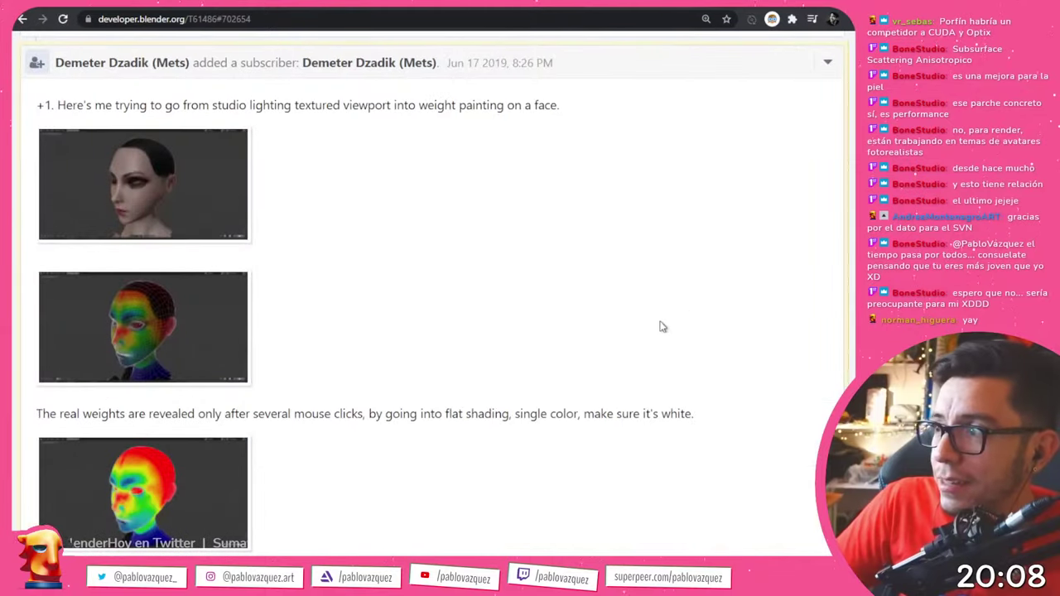
{"action": "left_click", "coordinate": [231, 191]}
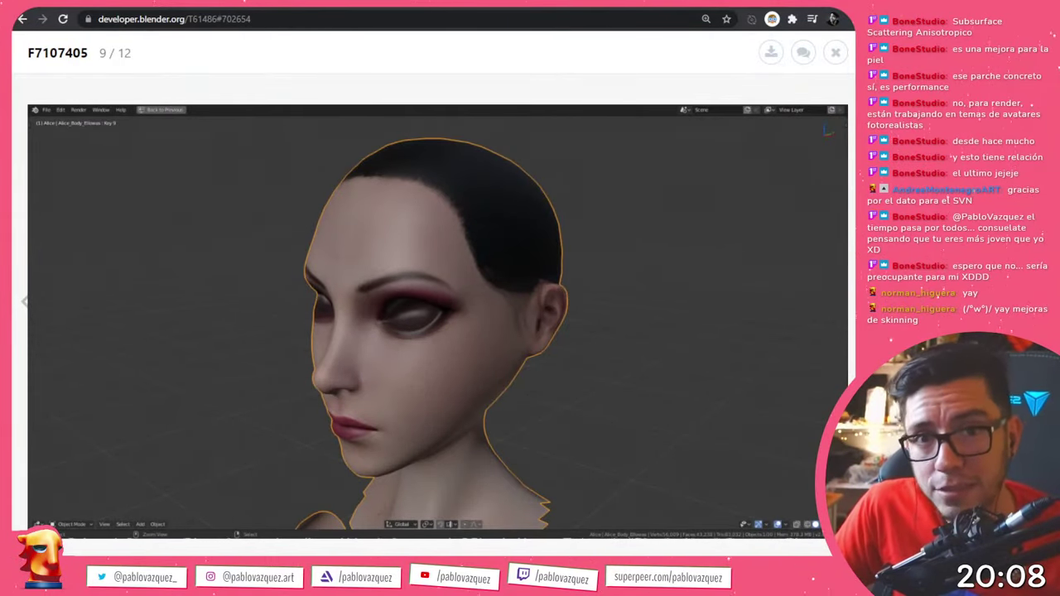
- In Blender's Layout workspace, take the Cube out of Edit Mode into Weight Paint mode
{"action": "key", "text": "alt+Tab"}
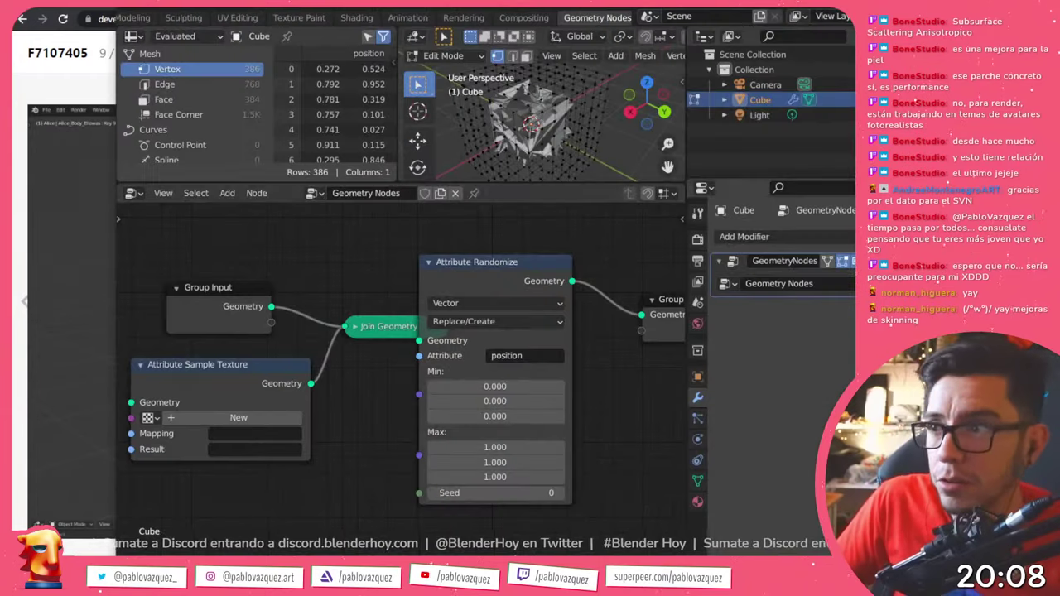
{"action": "scroll", "coordinate": [155, 18], "scroll_direction": "up", "scroll_amount": 5}
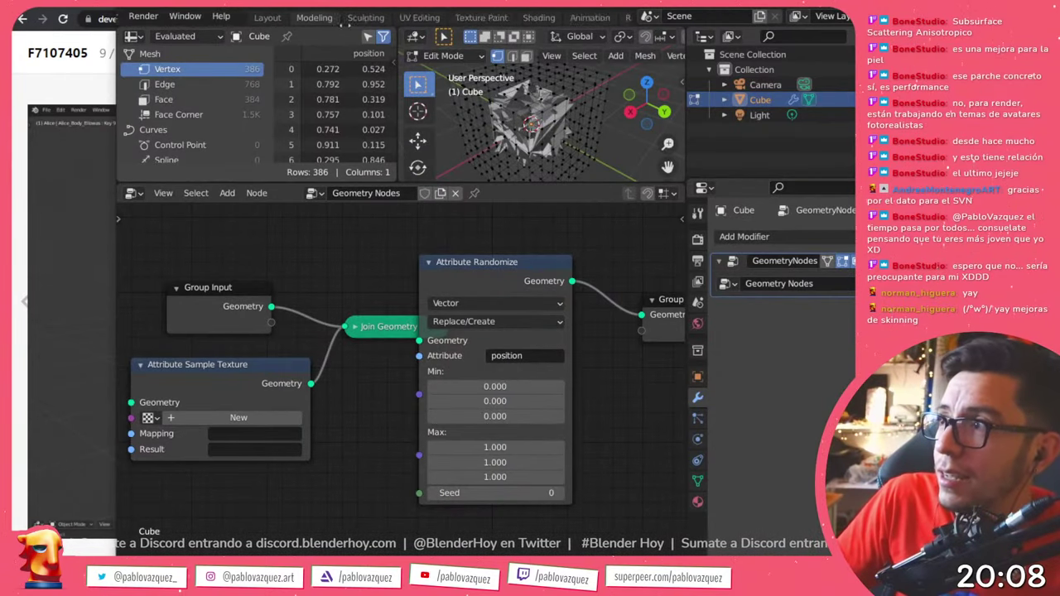
{"action": "left_click", "coordinate": [330, 17]}
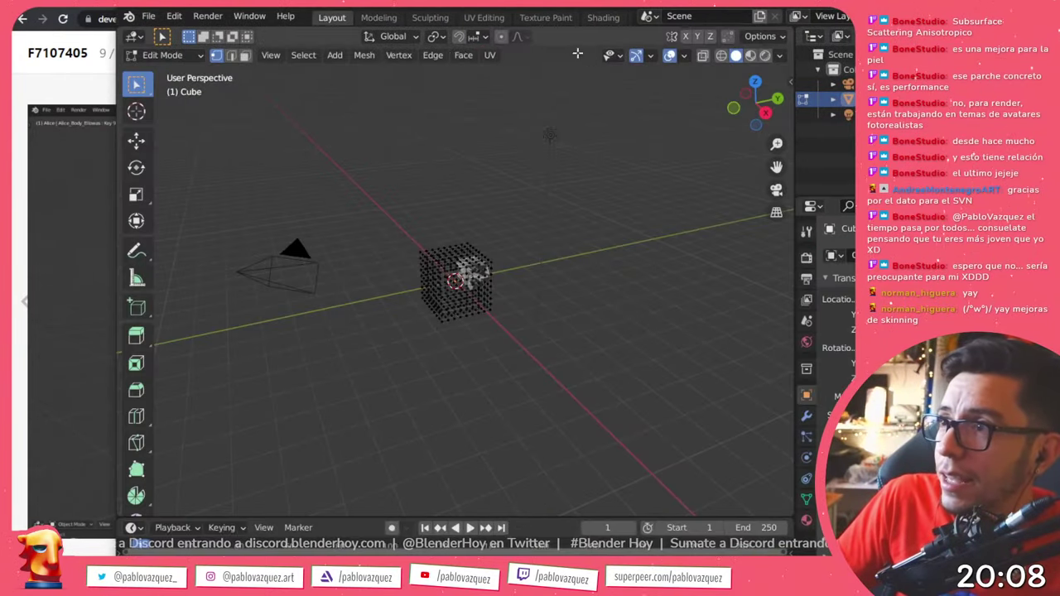
{"action": "left_click", "coordinate": [670, 56]}
{"action": "left_click", "coordinate": [669, 56]}
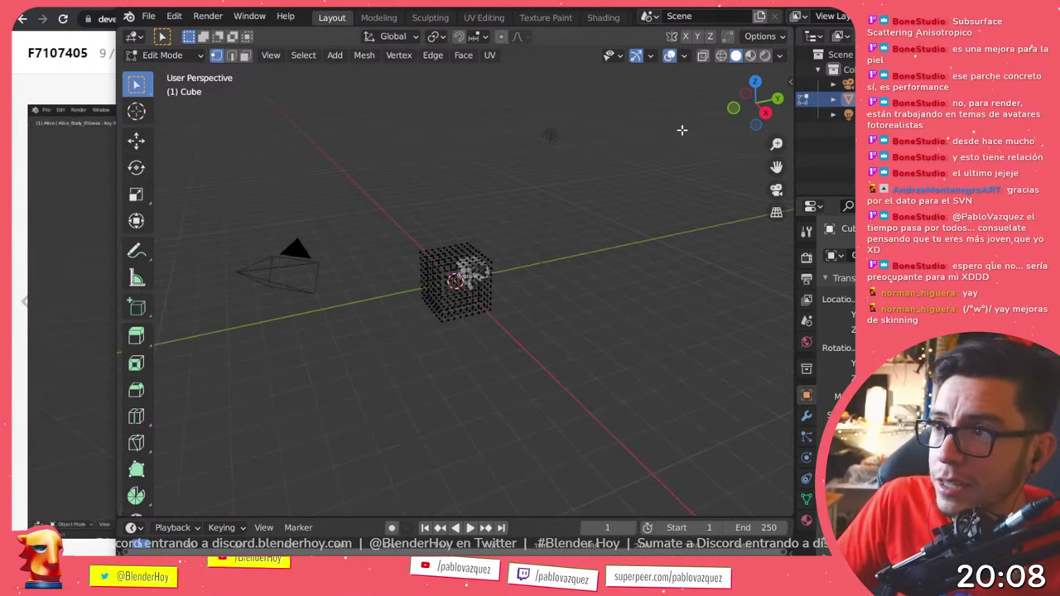
{"action": "key", "text": "Tab"}
{"action": "key", "text": "ctrl+Tab"}
{"action": "left_click", "coordinate": [468, 190]}
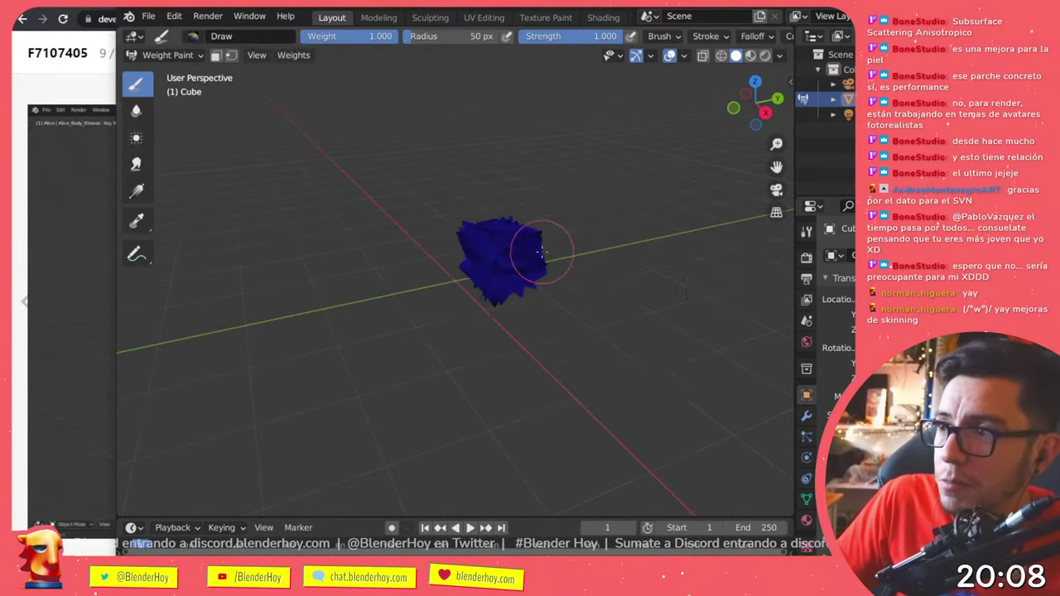
- Lower the Weight Paint overlay opacity to about 0.25, then minimize Blender
{"action": "scroll", "coordinate": [525, 254], "scroll_direction": "up", "scroll_amount": 5}
{"action": "left_click", "coordinate": [683, 55]}
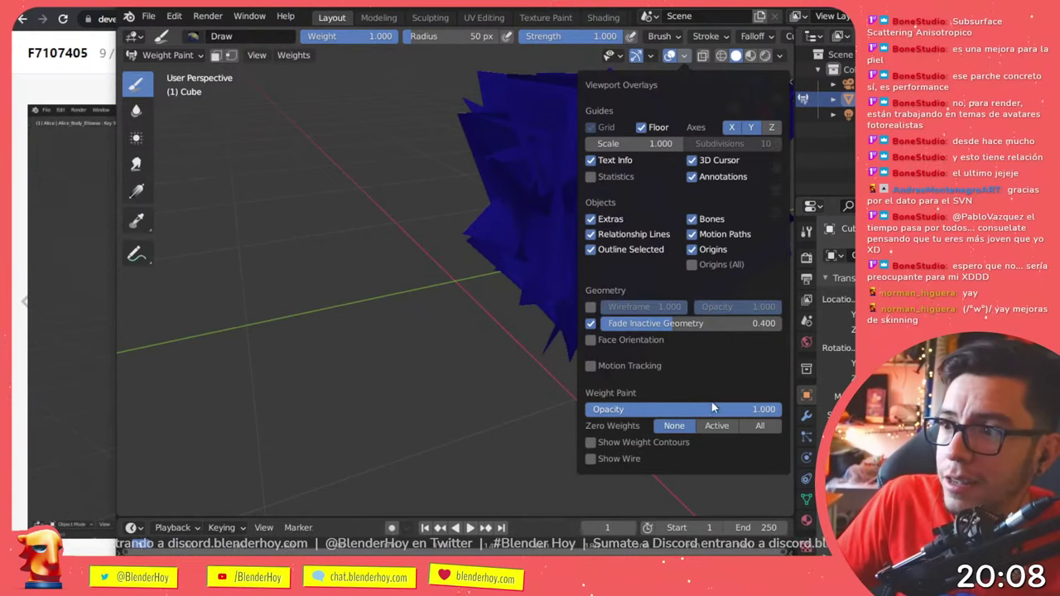
{"action": "mouse_move", "coordinate": [728, 409]}
{"action": "left_mouse_down"}
{"action": "mouse_move", "coordinate": [662, 409]}
{"action": "mouse_move", "coordinate": [775, 409]}
{"action": "mouse_move", "coordinate": [661, 409]}
{"action": "mouse_move", "coordinate": [780, 409]}
{"action": "left_mouse_up"}
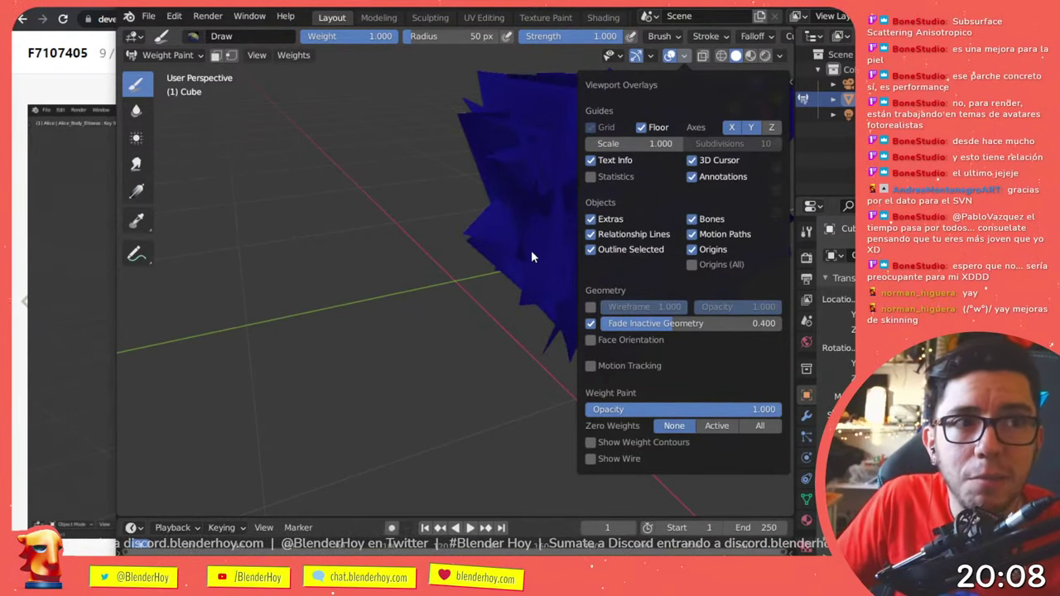
{"action": "left_click_drag", "start_coordinate": [440, 212], "coordinate": [516, 113]}
{"action": "left_click", "coordinate": [564, 64]}
{"action": "mouse_move", "coordinate": [632, 417]}
{"action": "left_mouse_down"}
{"action": "mouse_move", "coordinate": [496, 417]}
{"action": "mouse_move", "coordinate": [664, 417]}
{"action": "left_mouse_up"}
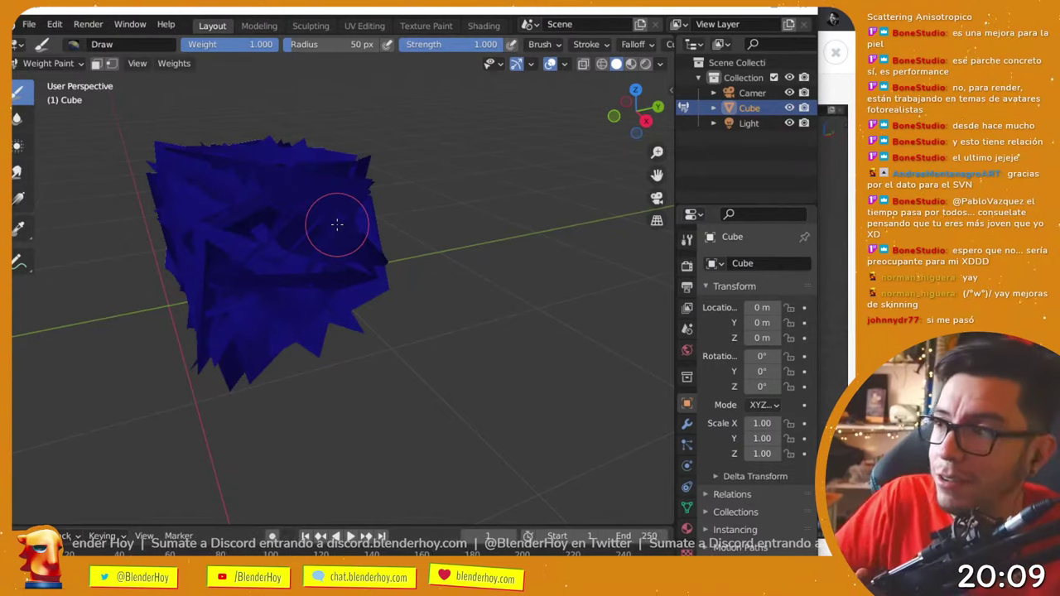
{"action": "key", "text": "super+Down"}
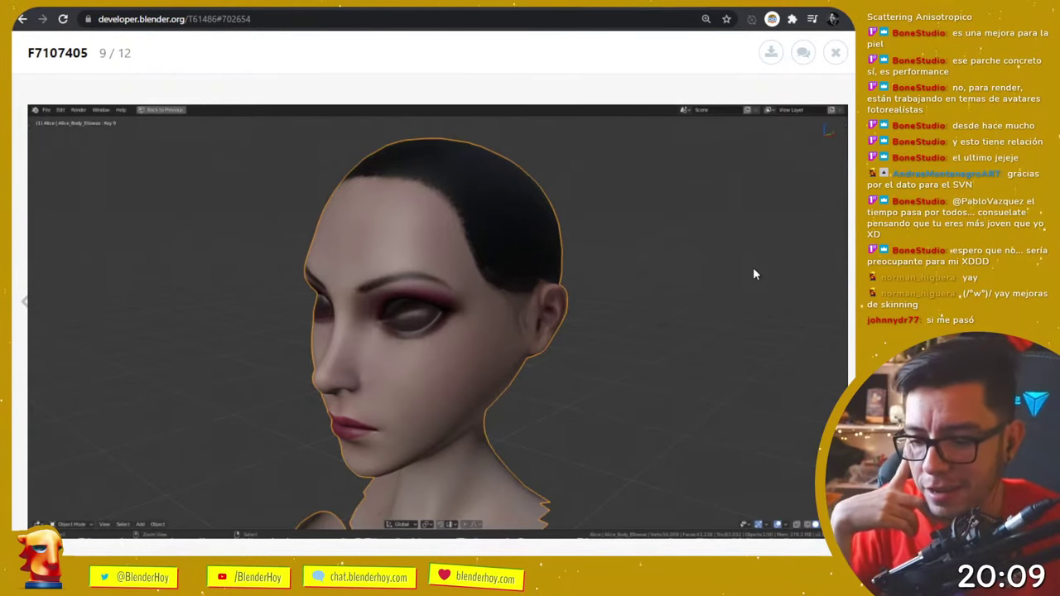
- Step through attached images 10 and 11 of 12, then close the image viewer
{"action": "key", "text": "Right"}
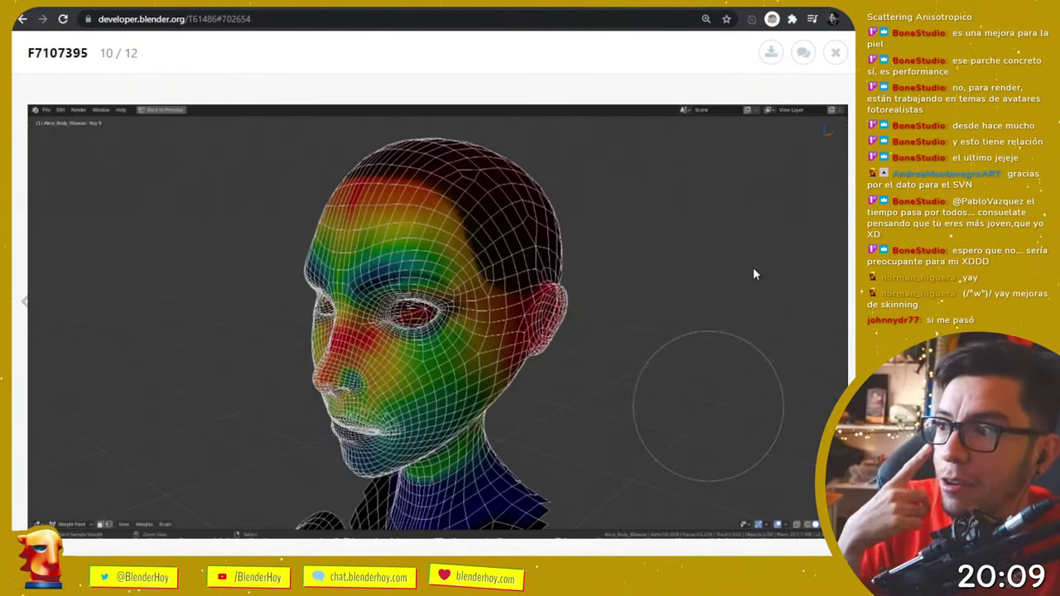
{"action": "key", "text": "Left"}
{"action": "key", "text": "Right"}
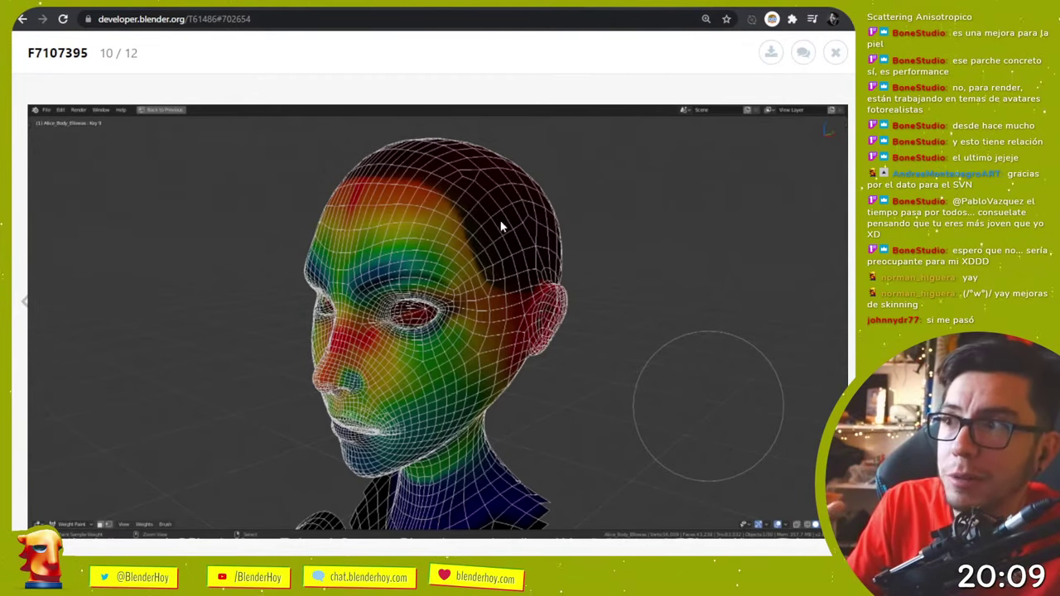
{"action": "left_click", "coordinate": [822, 310]}
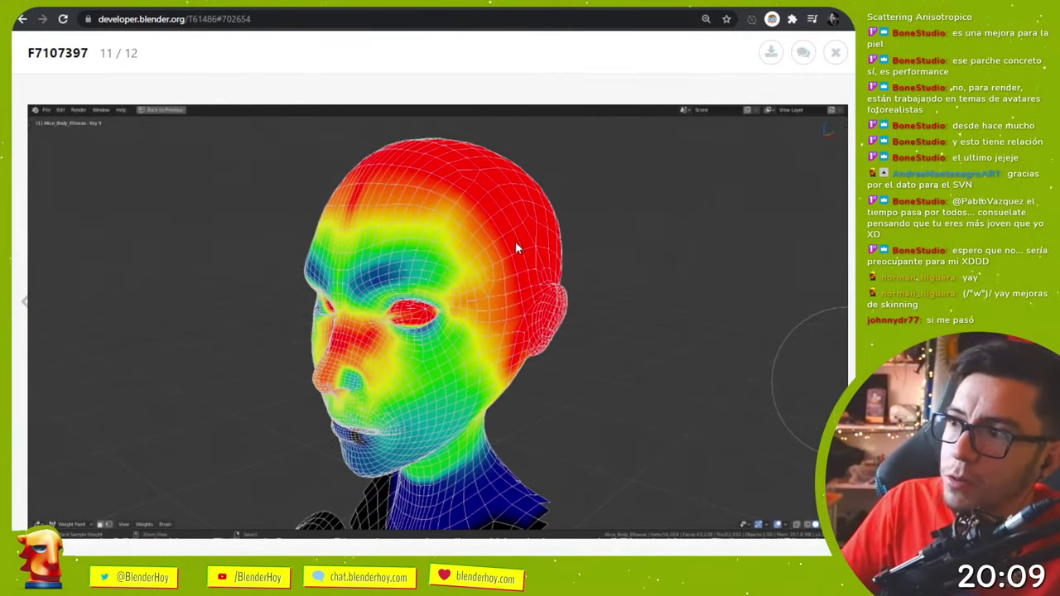
{"action": "left_click", "coordinate": [625, 98]}
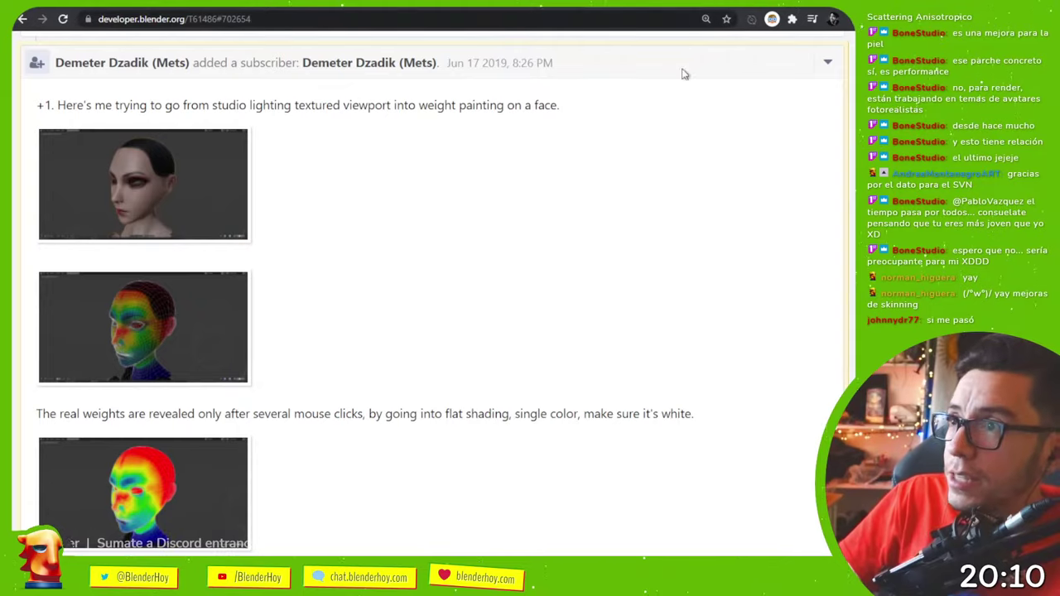
- Open developer.blender.org/D12231 in a new tab
{"action": "key", "text": "ctrl+t"}
{"action": "type", "text": "https://developer.blender.org/D12231"}
{"action": "key", "text": "Return"}
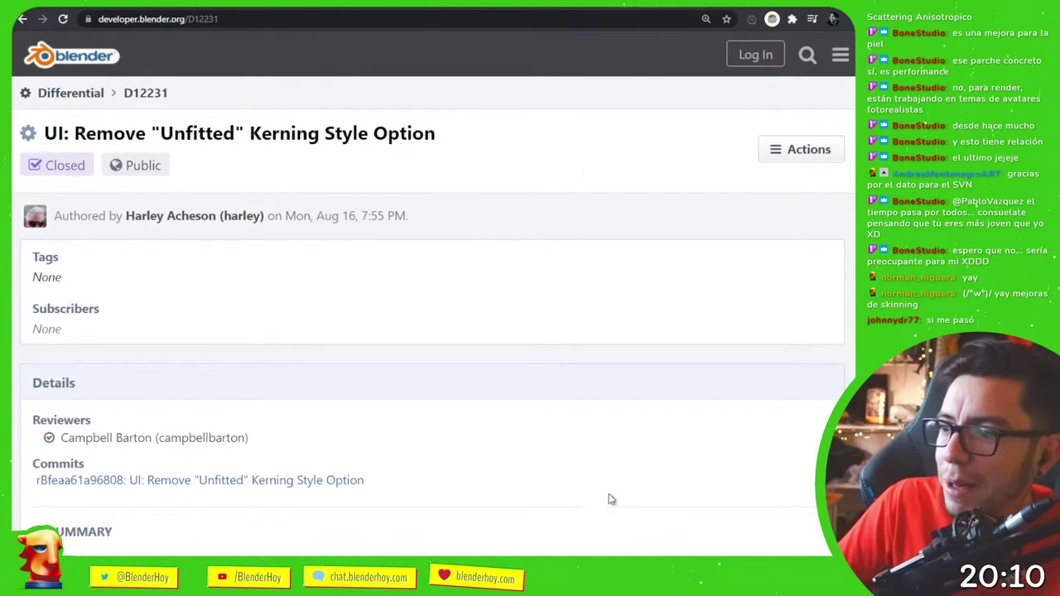
- Switch the Cube from Weight Paint back to Object Mode and deselect it
{"action": "key", "text": "alt+Tab"}
{"action": "key", "text": "ctrl+Tab"}
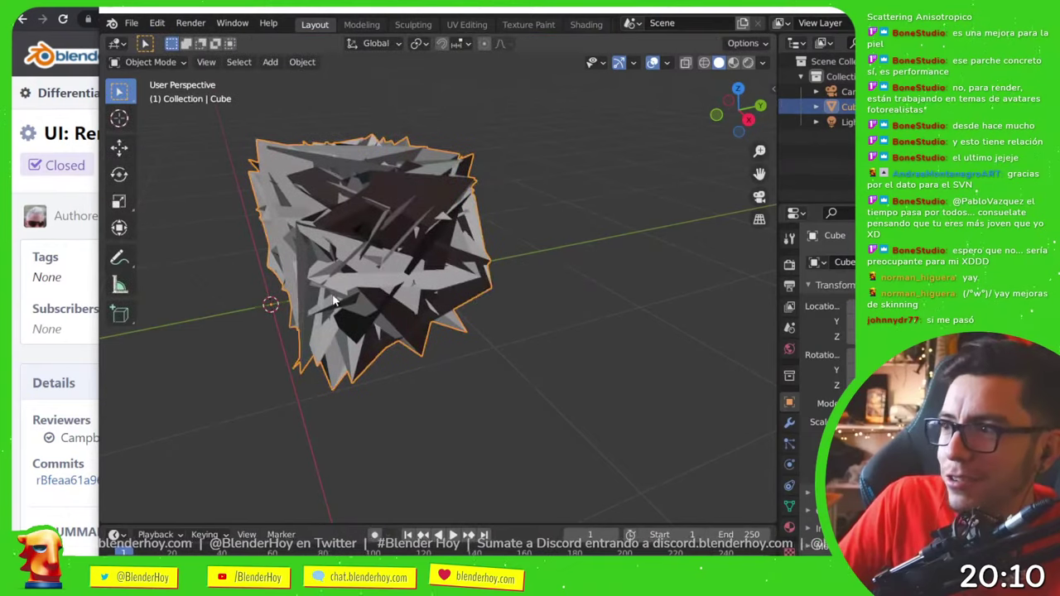
{"action": "left_click", "coordinate": [533, 298]}
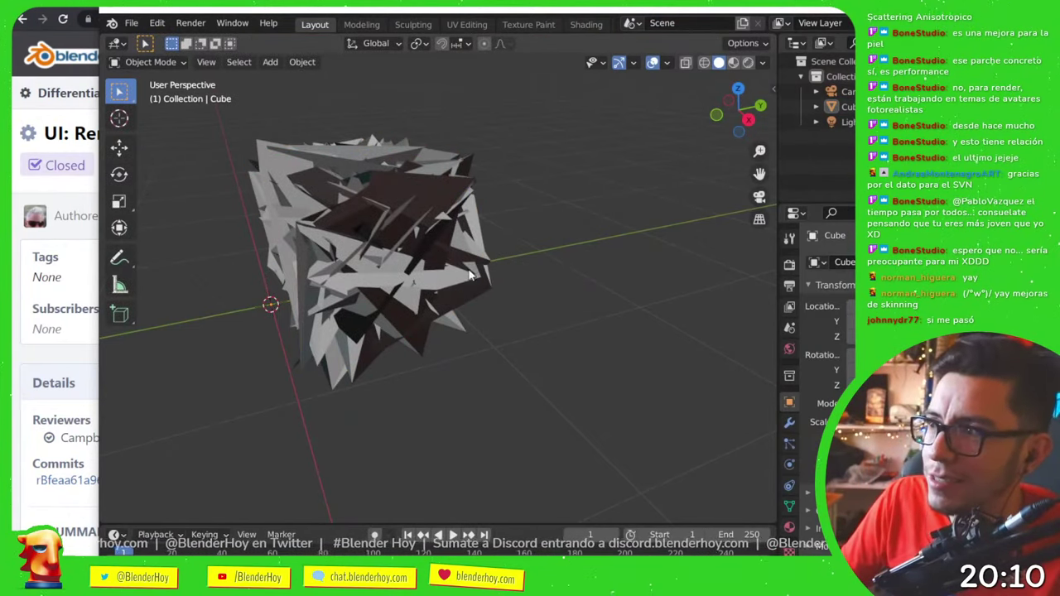
{"action": "left_click", "coordinate": [432, 250]}
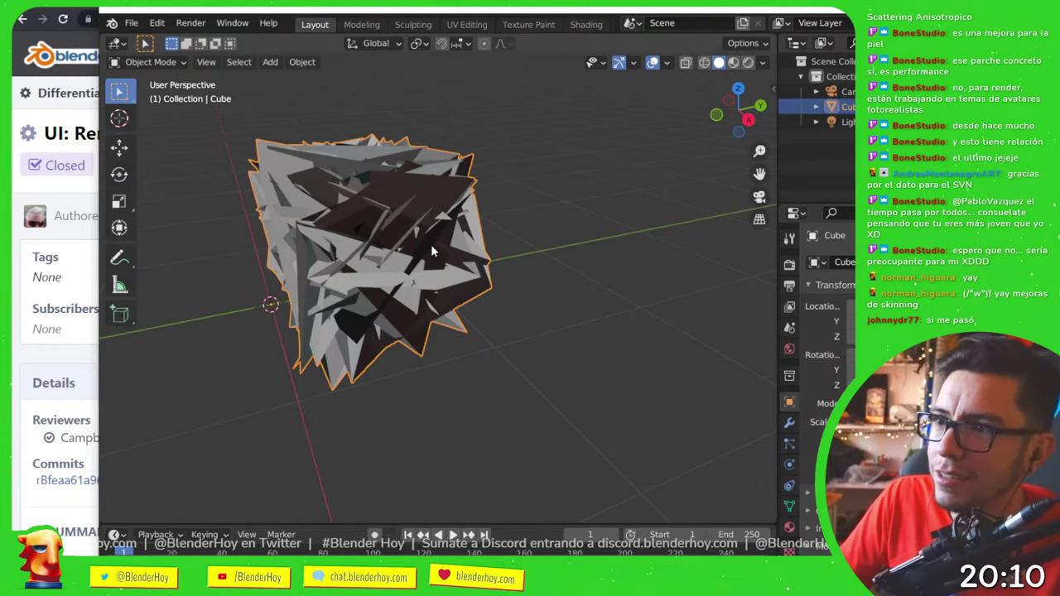
{"action": "left_click", "coordinate": [774, 147]}
- Expand Text Style under Preferences > Themes, move the window aside, then close Preferences
{"action": "key", "text": "F4"}
{"action": "left_click", "coordinate": [570, 303]}
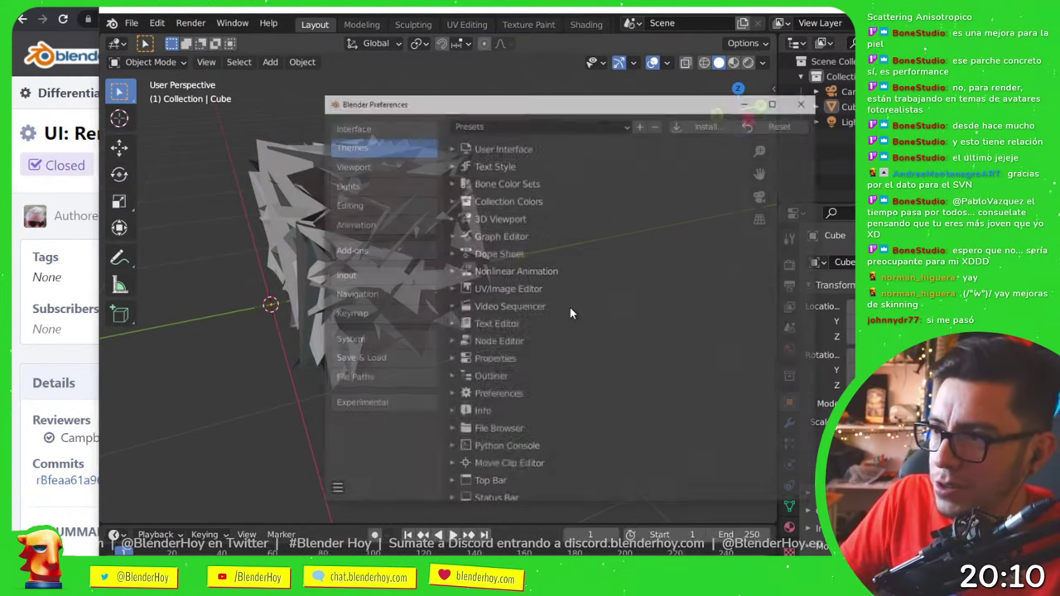
{"action": "left_click", "coordinate": [494, 164]}
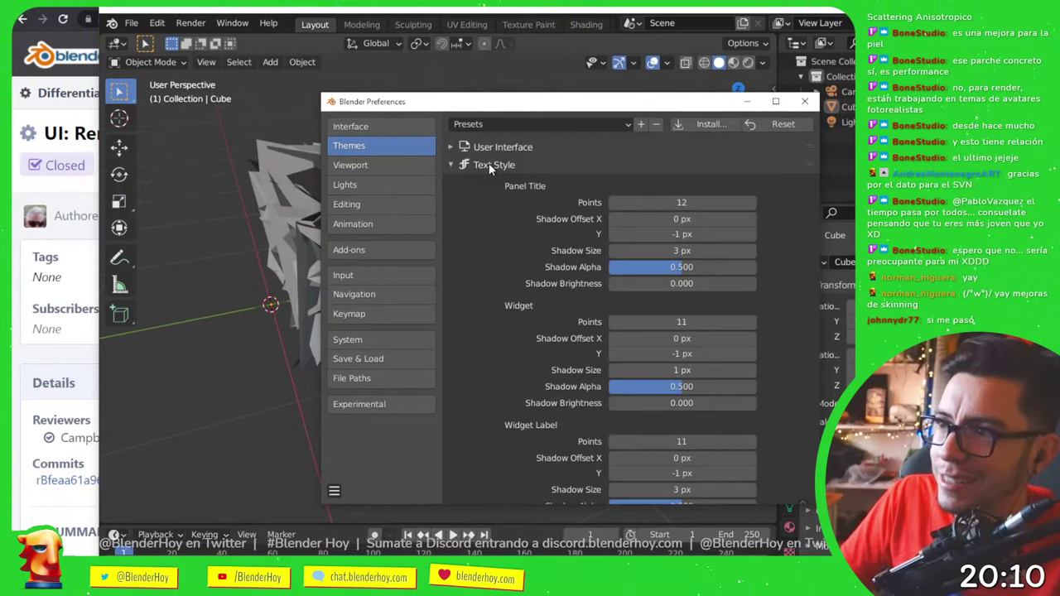
{"action": "left_click_drag", "start_coordinate": [600, 188], "coordinate": [481, 182]}
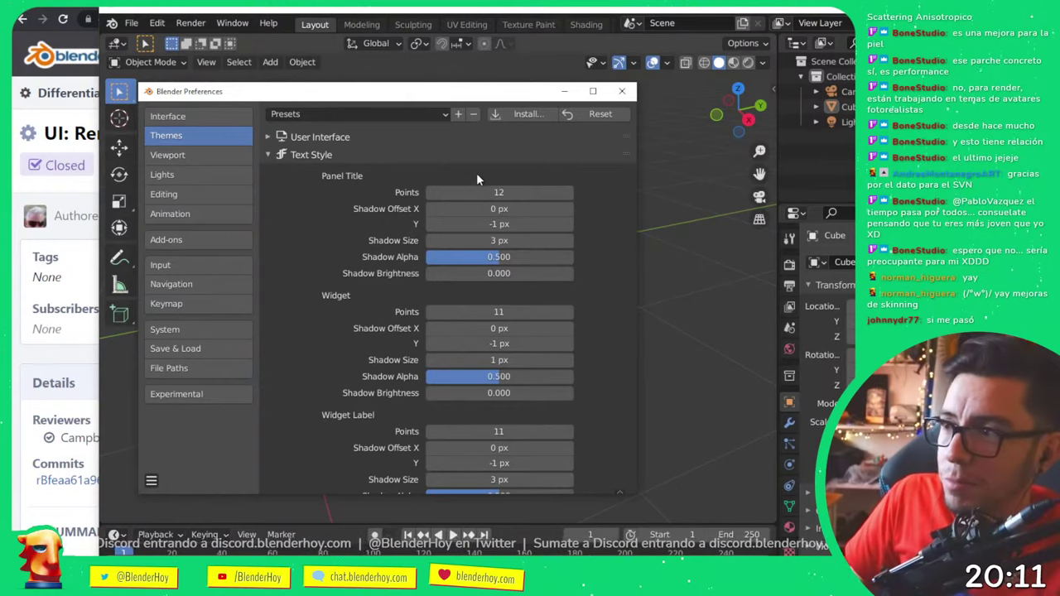
{"action": "left_click", "coordinate": [626, 93]}
- Return to Chrome and enter developer.blender.org/D12274 in a new tab's address bar
{"action": "left_click", "coordinate": [37, 377]}
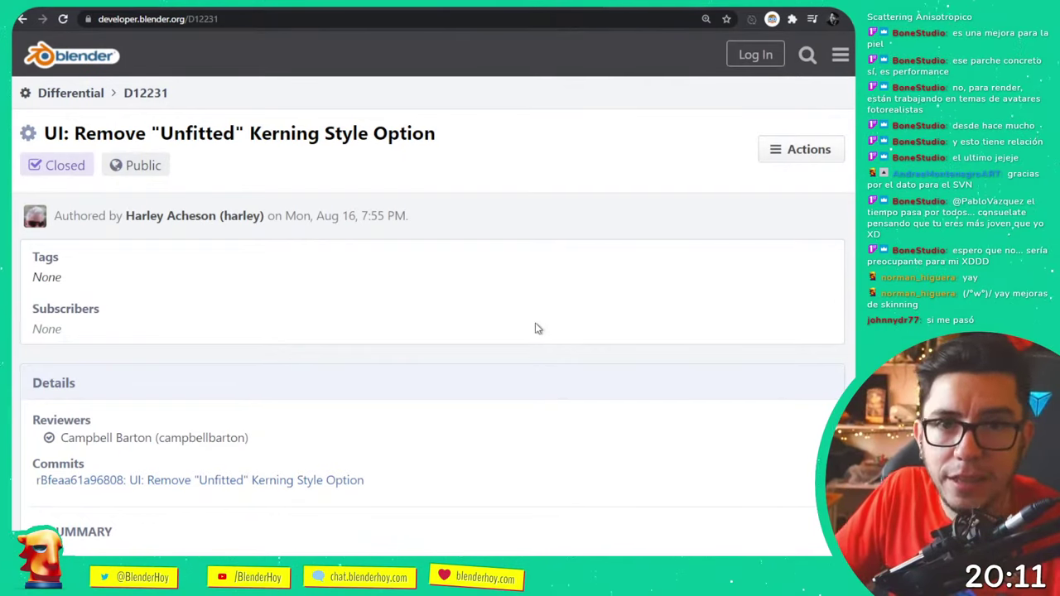
{"action": "key", "text": "ctrl+t"}
{"action": "type", "text": "https://developer.blender.org/D12274"}
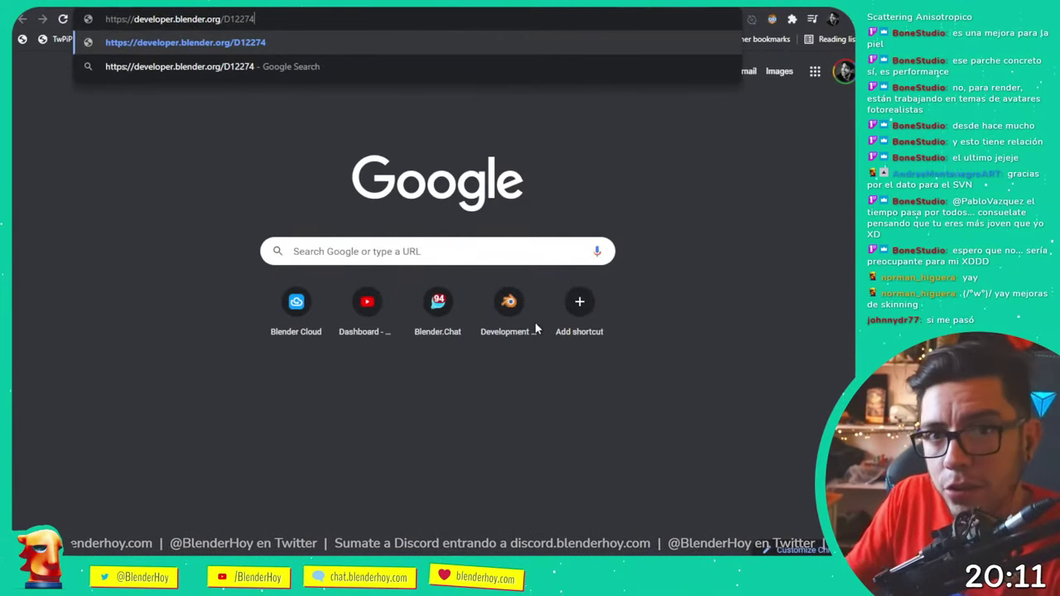
- Load the D12274 font kerning patch and scroll its performance text, selecting the number 350
{"action": "key", "text": "Return"}
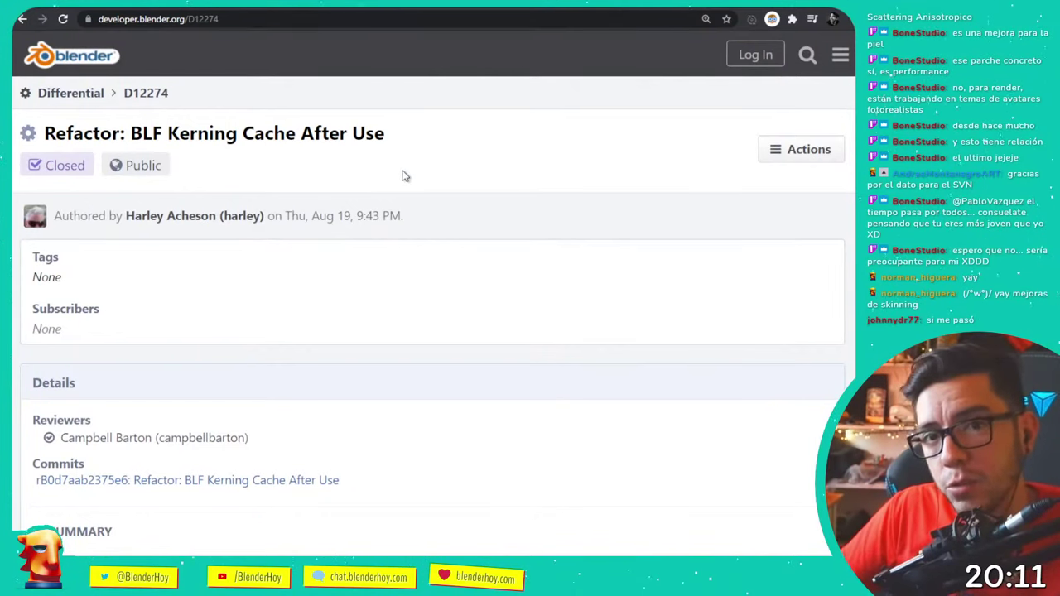
{"action": "scroll", "coordinate": [547, 335], "scroll_direction": "down", "scroll_amount": 4}
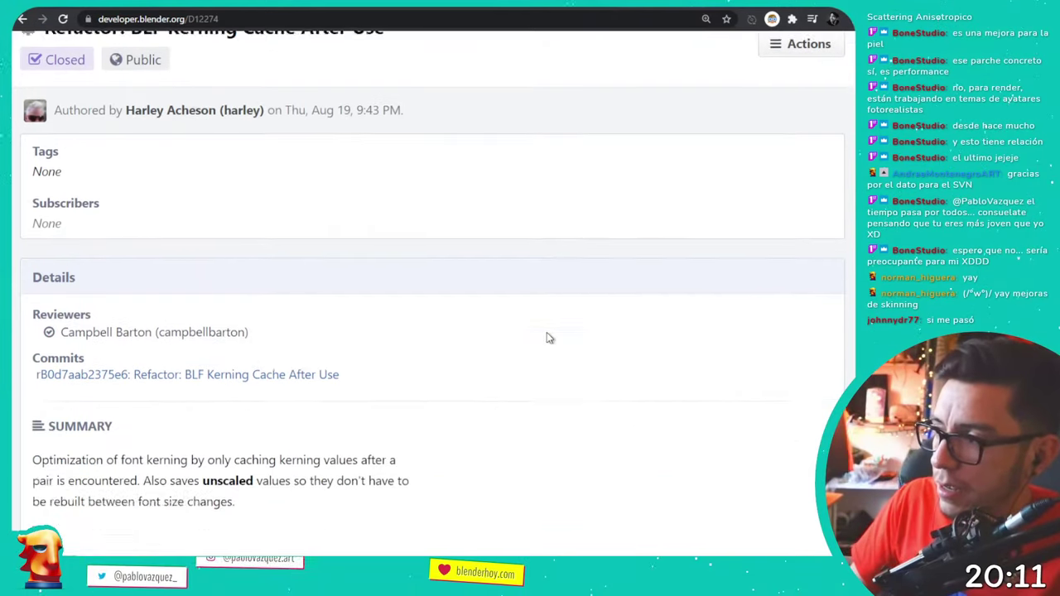
{"action": "scroll", "coordinate": [547, 336], "scroll_direction": "up", "scroll_amount": 4}
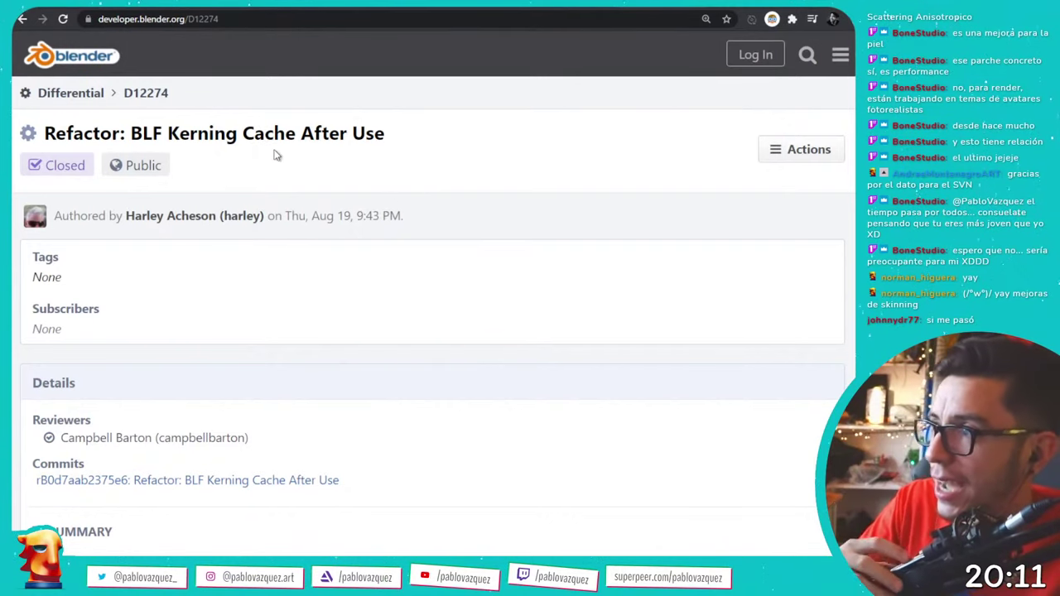
{"action": "scroll", "coordinate": [311, 223], "scroll_direction": "down", "scroll_amount": 2}
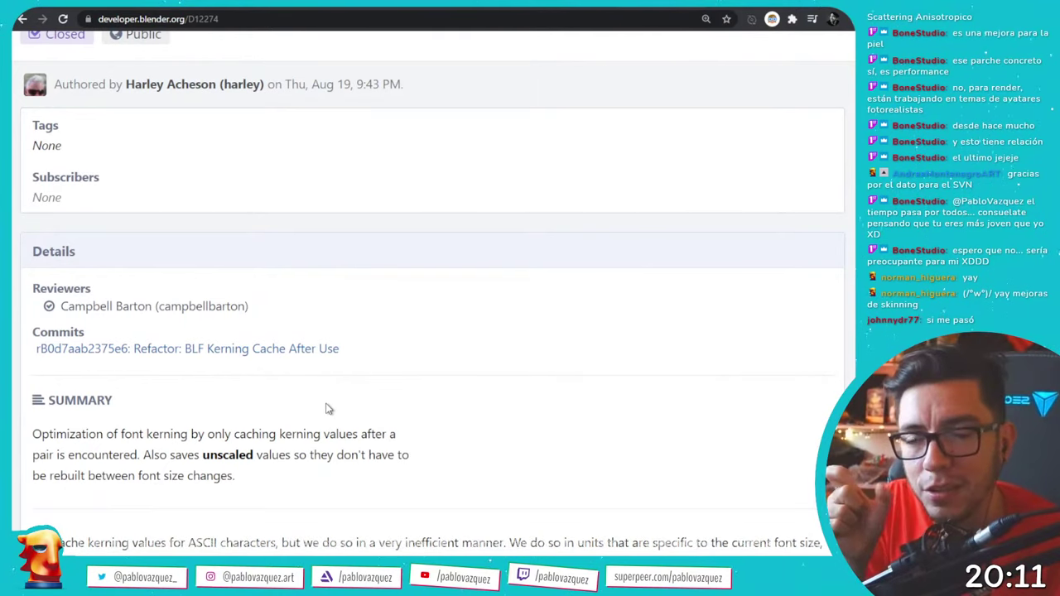
{"action": "scroll", "coordinate": [325, 408], "scroll_direction": "down", "scroll_amount": 5}
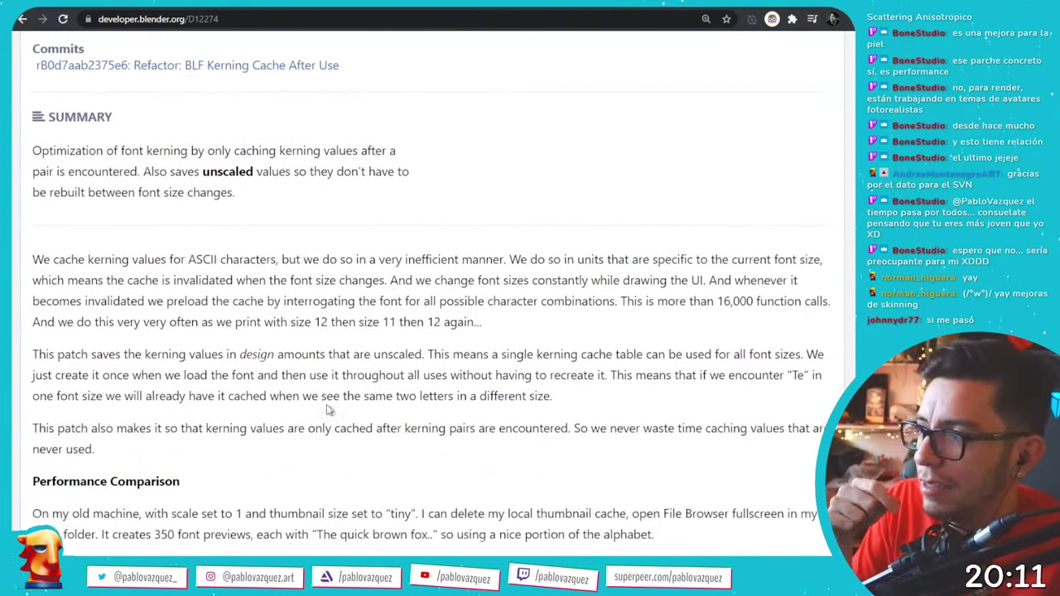
{"action": "scroll", "coordinate": [273, 422], "scroll_direction": "down", "scroll_amount": 1}
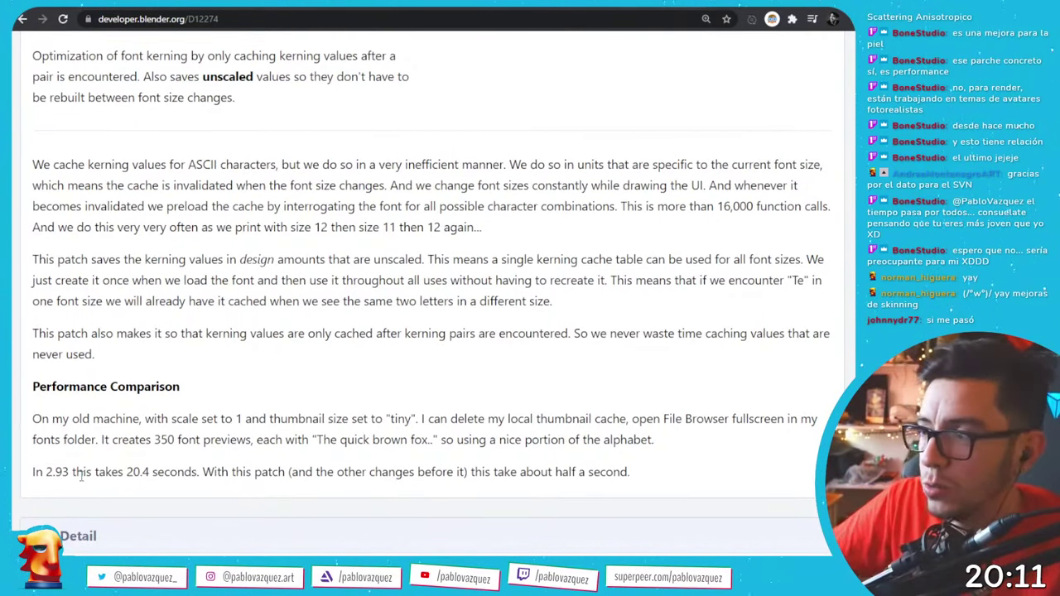
{"action": "double_click", "coordinate": [166, 439]}
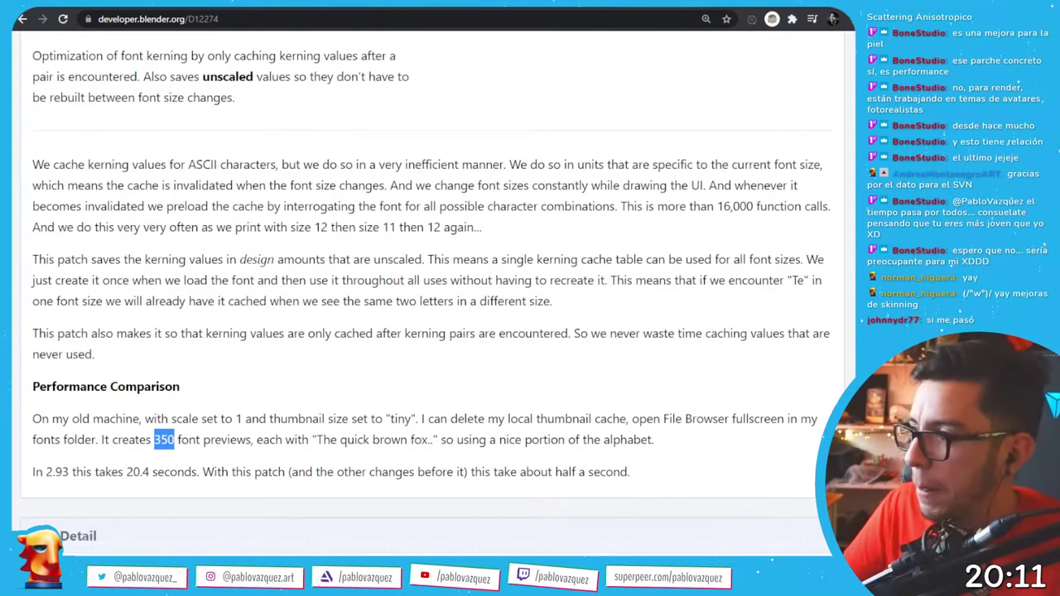
- Cycle windows to hide the YouTube music window and return to the patch page
{"action": "key", "text": "alt+Tab"}
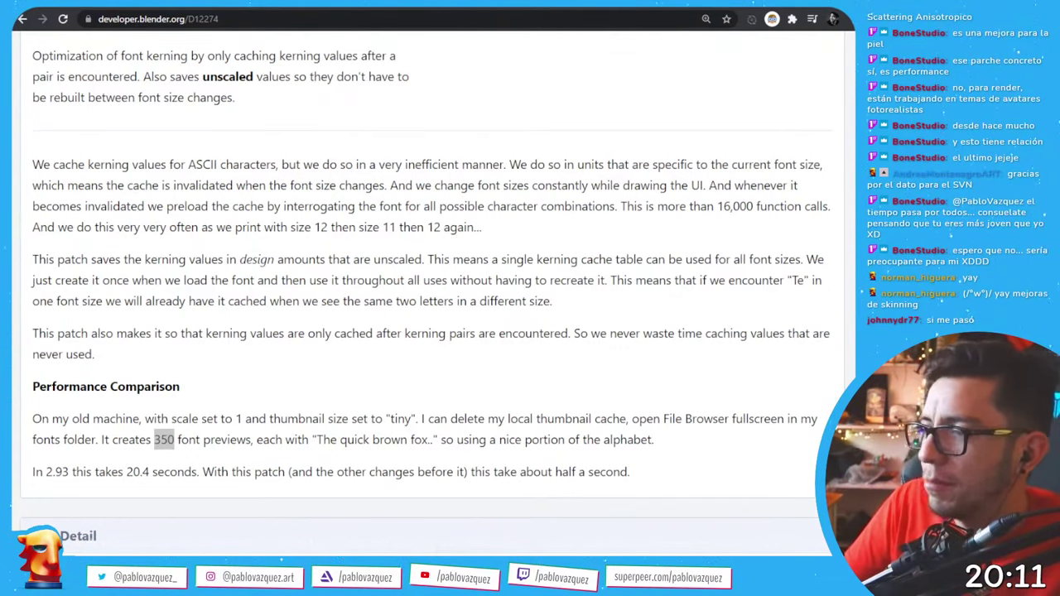
{"action": "key", "text": "alt+Tab"}
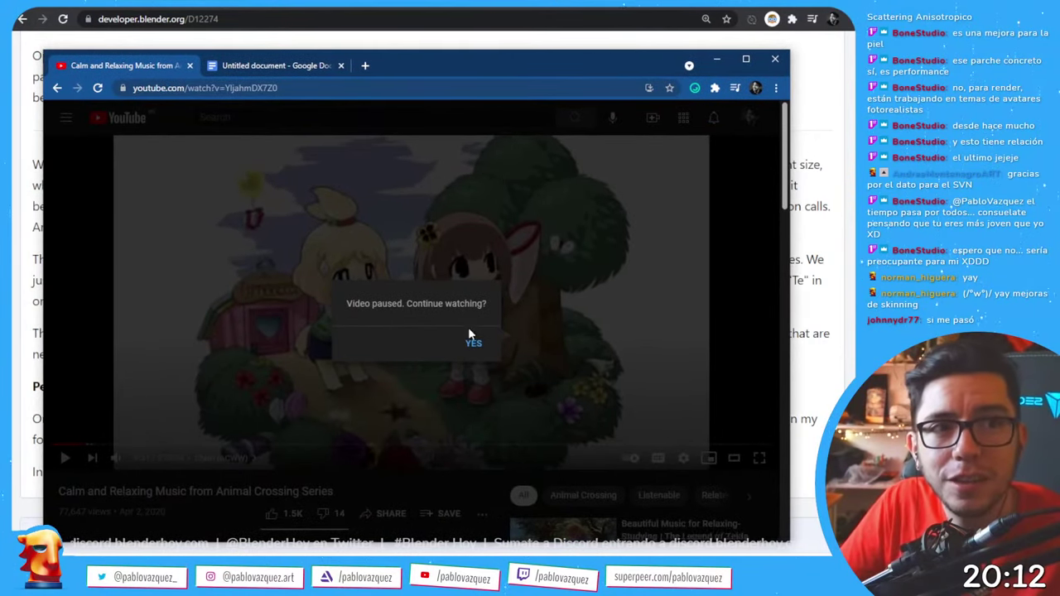
{"action": "key", "text": "alt+Tab"}
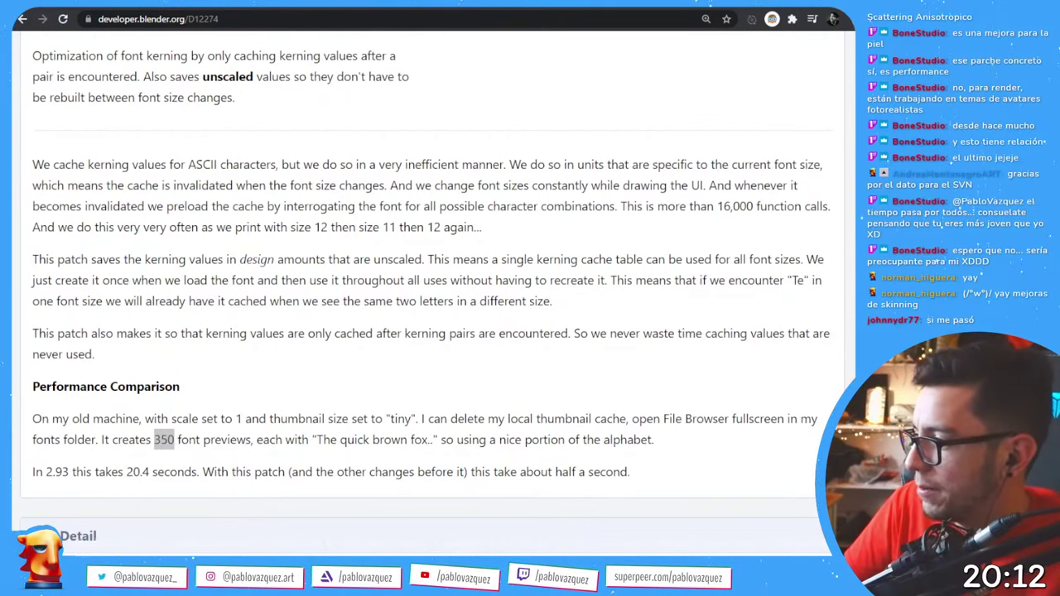
- Review the Performance Comparison, highlighting the 2.93 and about-half-a-second timings
{"action": "left_click", "coordinate": [551, 390]}
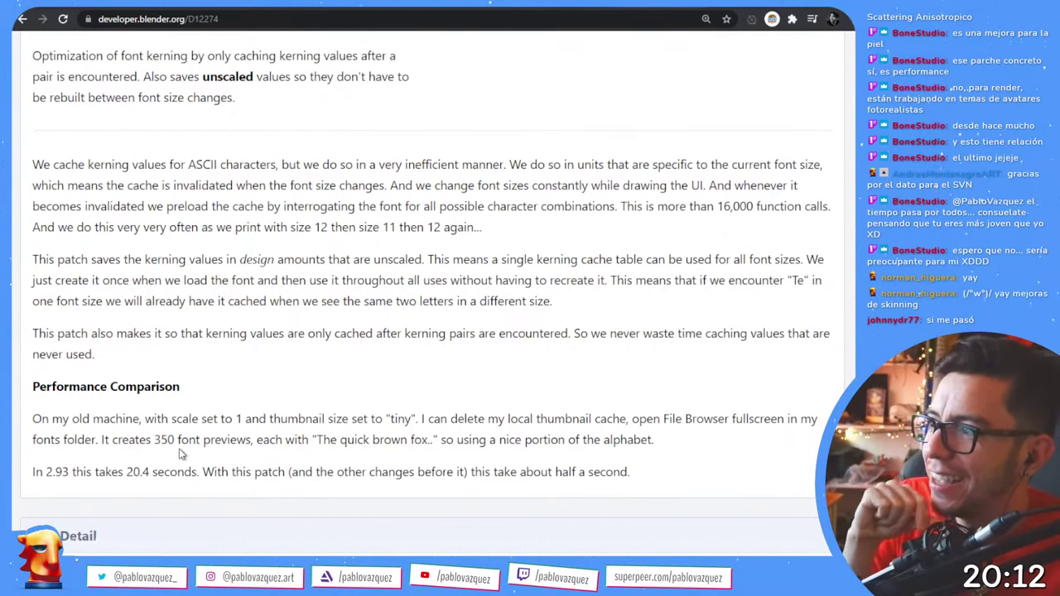
{"action": "scroll", "coordinate": [188, 469], "scroll_direction": "down", "scroll_amount": 1}
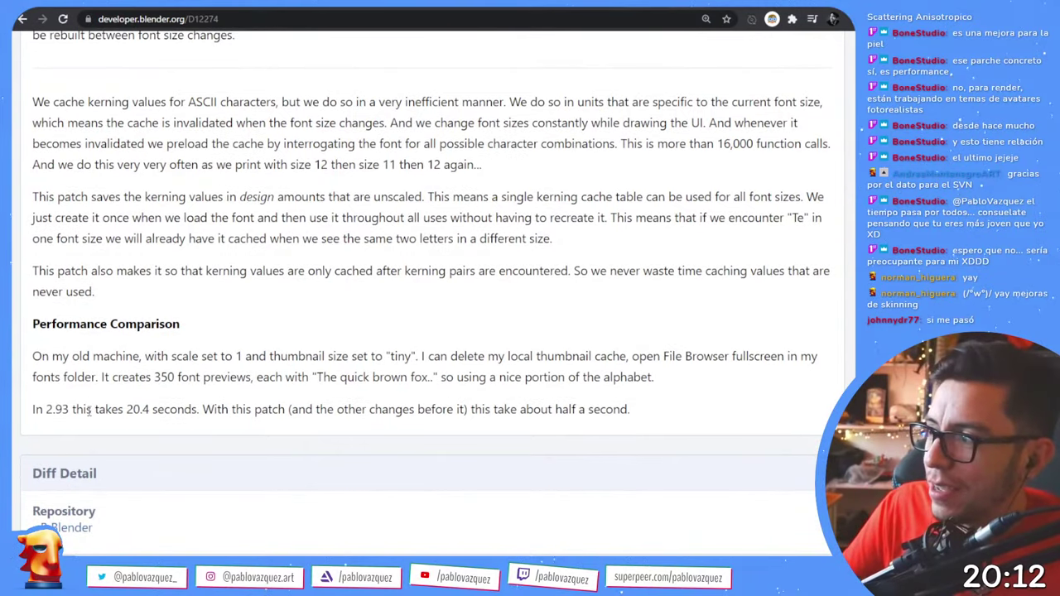
{"action": "left_click_drag", "start_coordinate": [75, 410], "coordinate": [35, 410]}
{"action": "left_click", "coordinate": [154, 424]}
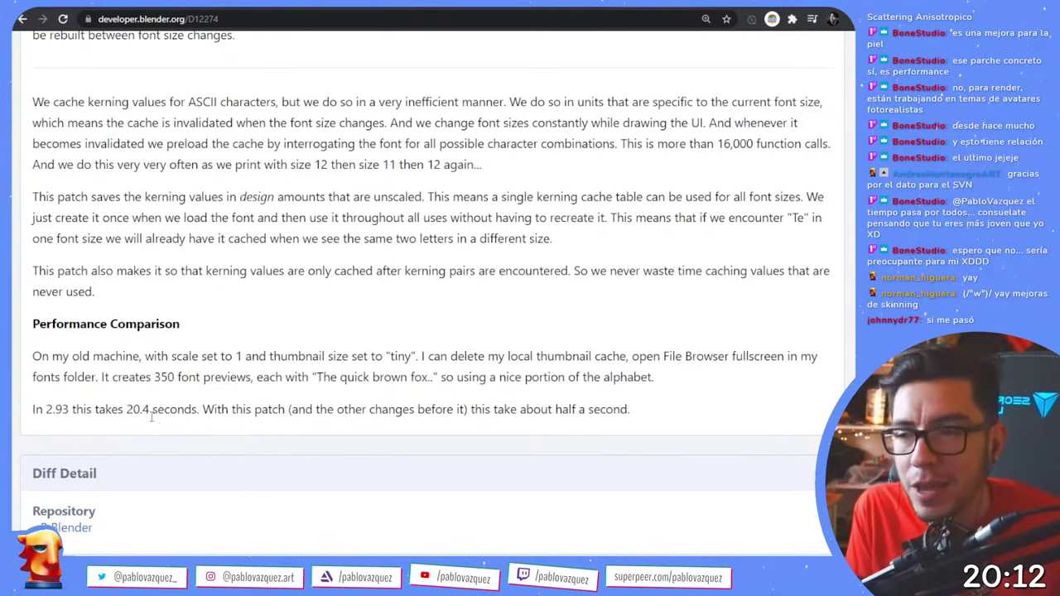
{"action": "left_click_drag", "start_coordinate": [620, 406], "coordinate": [555, 409]}
{"action": "left_click", "coordinate": [676, 416]}
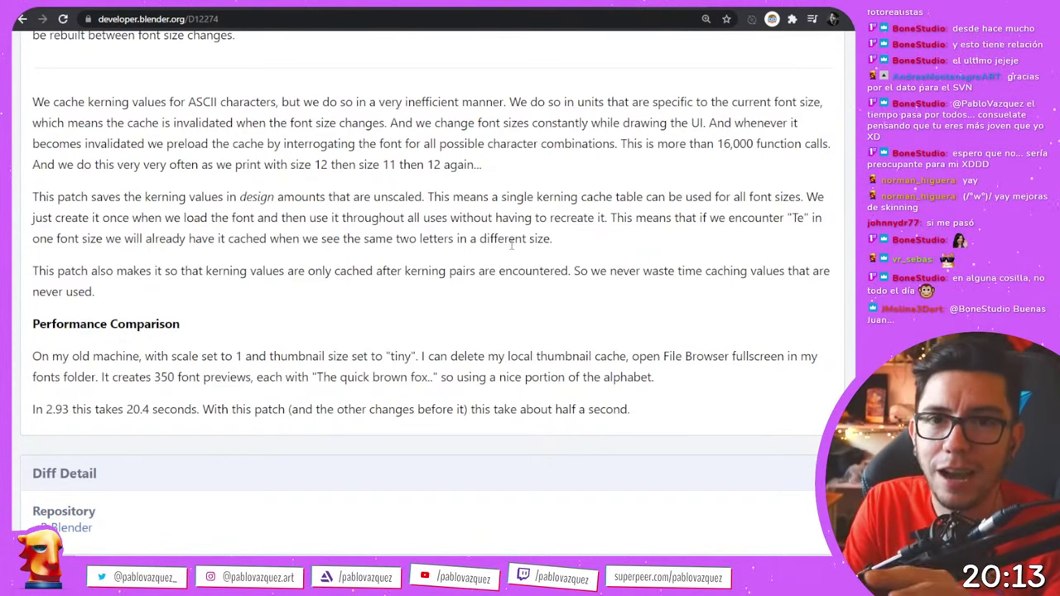
- Load patch D11859 in a new tab and enlarge its first screenshot, F10217570
{"action": "key", "text": "ctrl+t"}
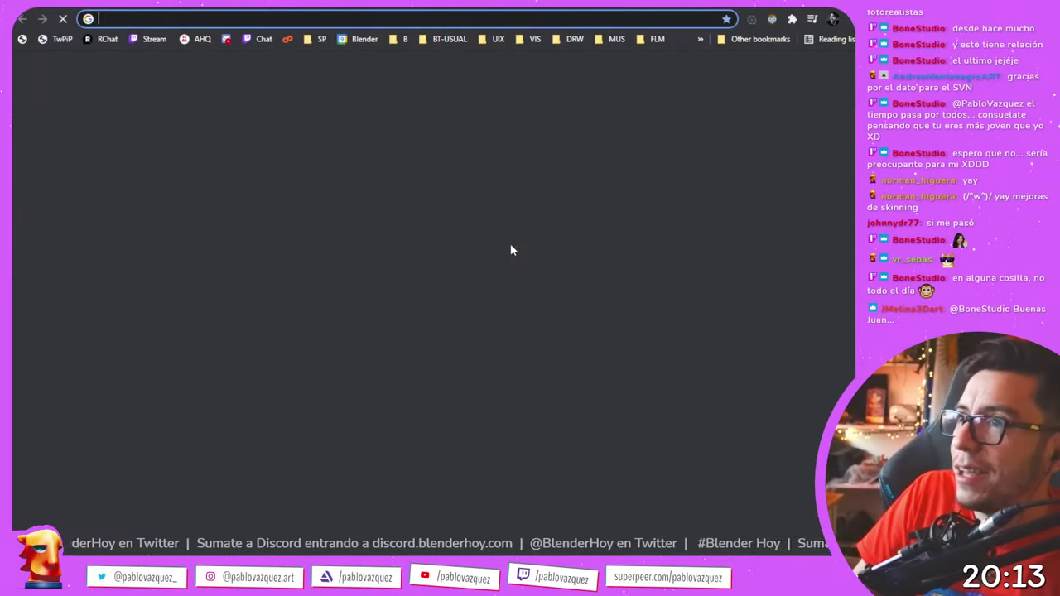
{"action": "type", "text": "https://developer.blender.org/D11859"}
{"action": "key", "text": "Return"}
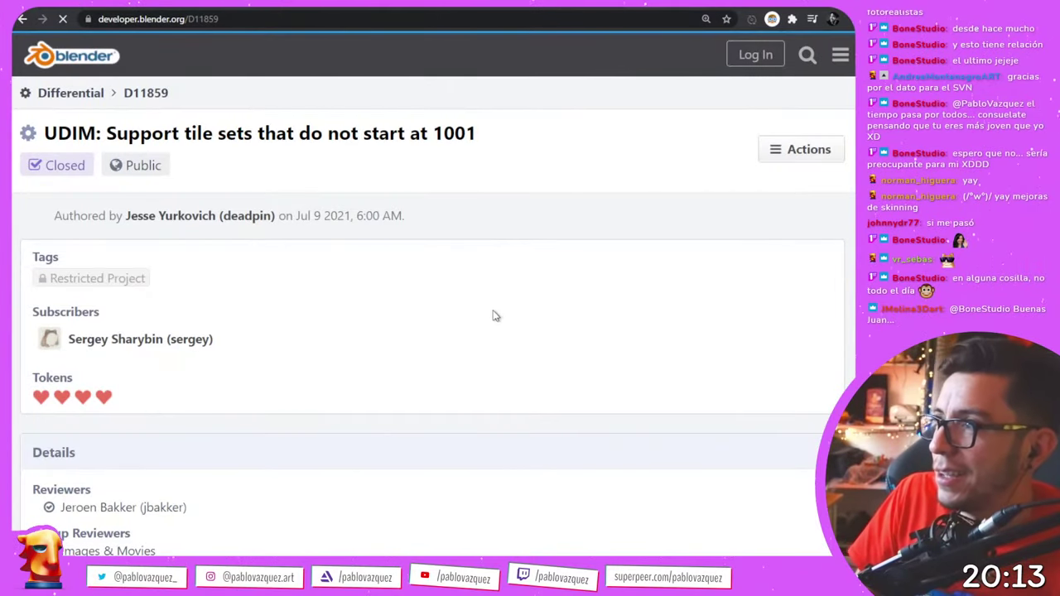
{"action": "scroll", "coordinate": [485, 337], "scroll_direction": "down", "scroll_amount": 15}
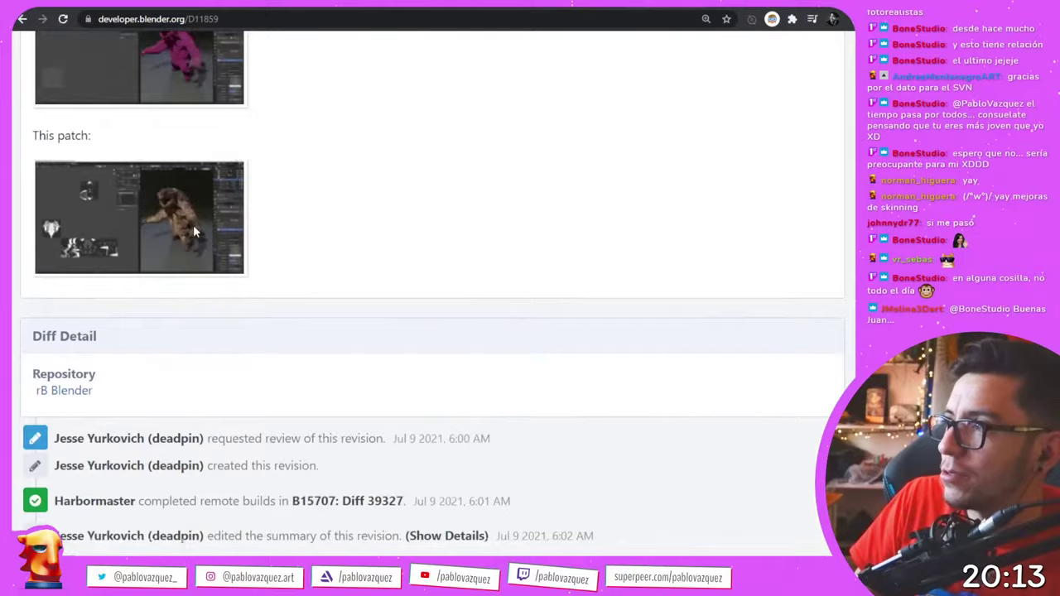
{"action": "left_click", "coordinate": [193, 224]}
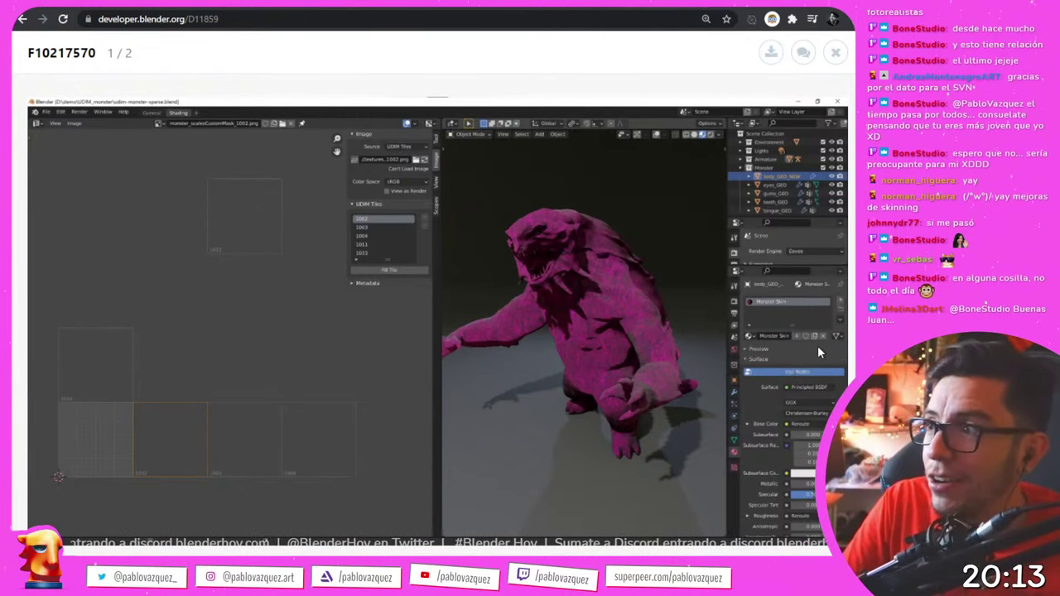
- View the second textured-monster screenshot, then close the image viewer
{"action": "key", "text": "Right"}
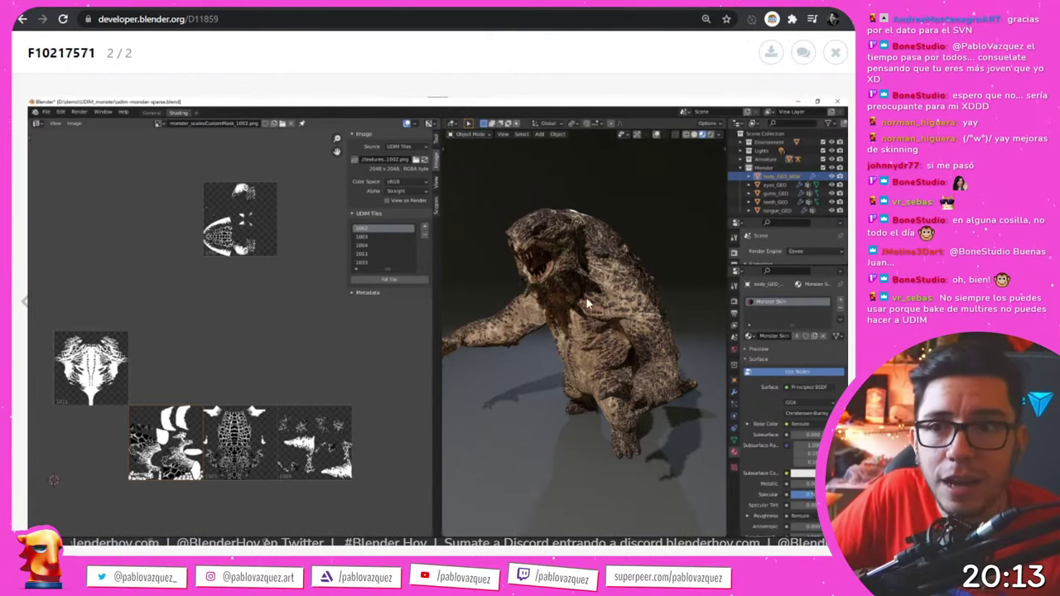
{"action": "left_click", "coordinate": [561, 354]}
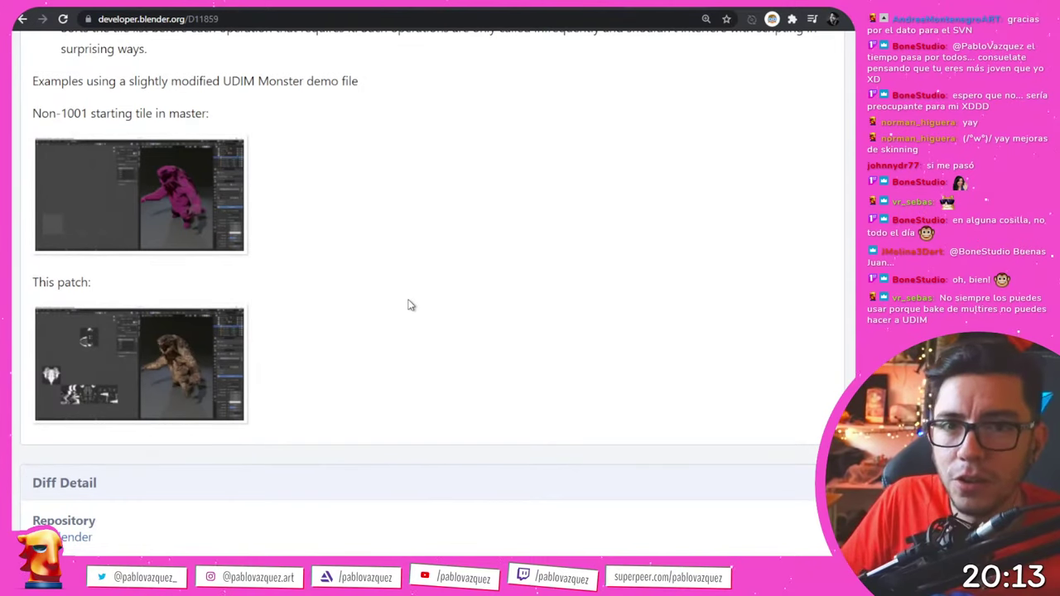
{"action": "scroll", "coordinate": [464, 307], "scroll_direction": "up", "scroll_amount": 15}
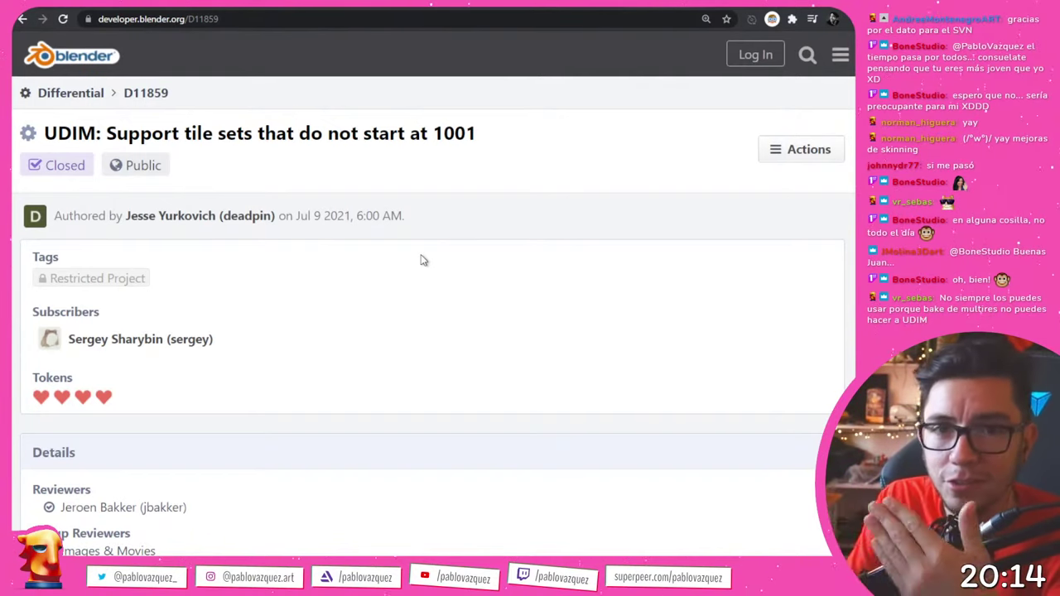
{"action": "scroll", "coordinate": [391, 237], "scroll_direction": "down", "scroll_amount": 4}
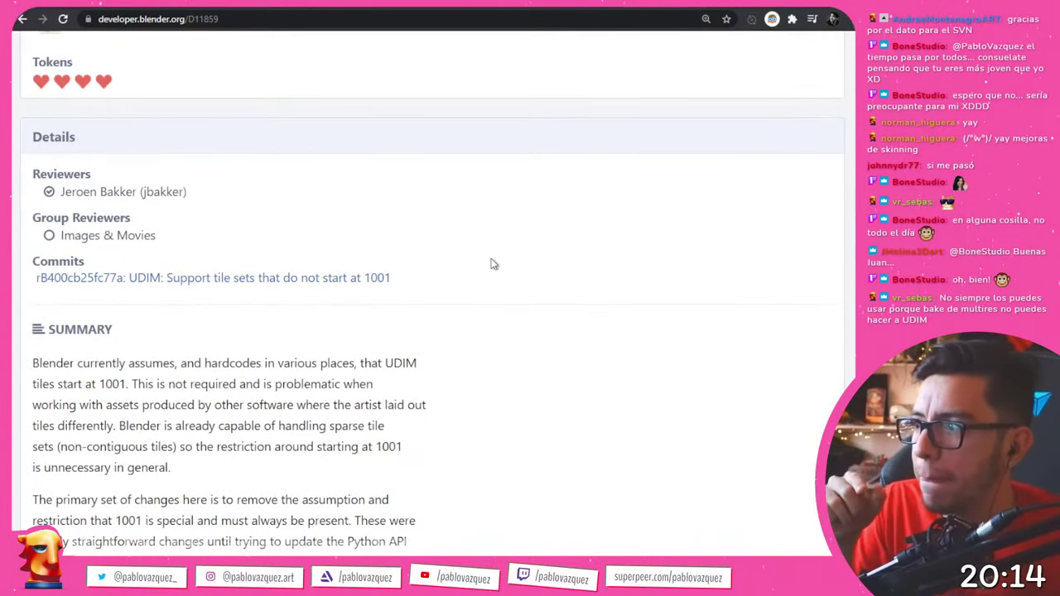
{"action": "scroll", "coordinate": [493, 263], "scroll_direction": "up", "scroll_amount": 3}
{"action": "scroll", "coordinate": [492, 263], "scroll_direction": "down", "scroll_amount": 8}
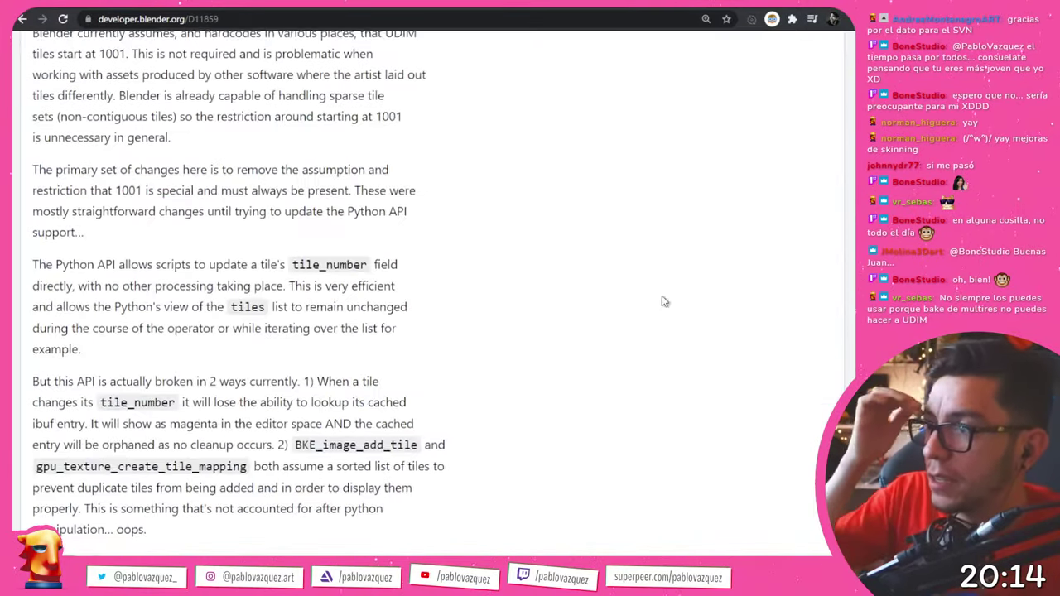
{"action": "scroll", "coordinate": [555, 296], "scroll_direction": "up", "scroll_amount": 5}
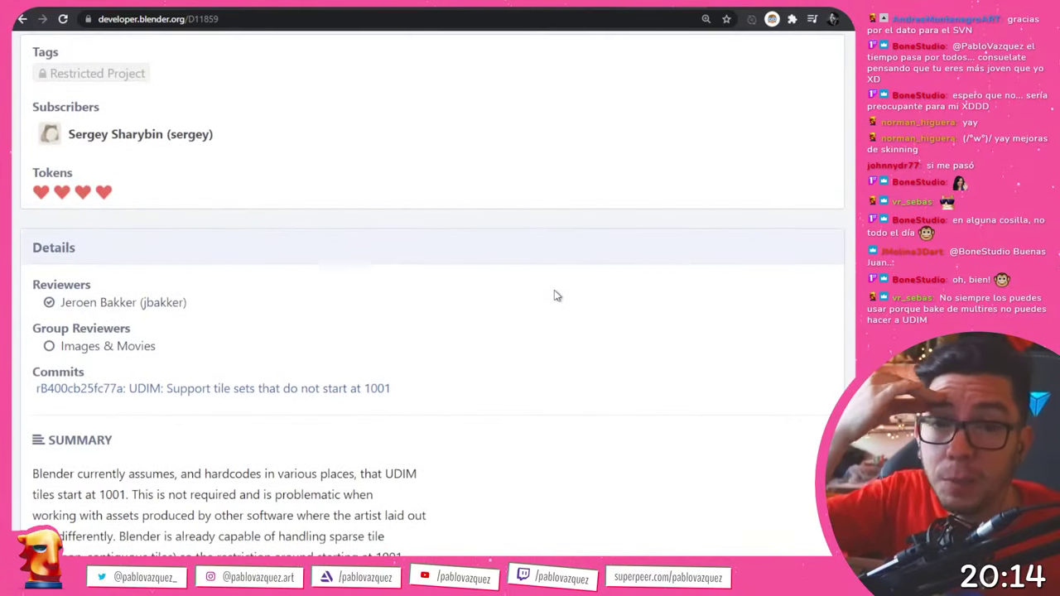
{"action": "scroll", "coordinate": [556, 295], "scroll_direction": "up", "scroll_amount": 3}
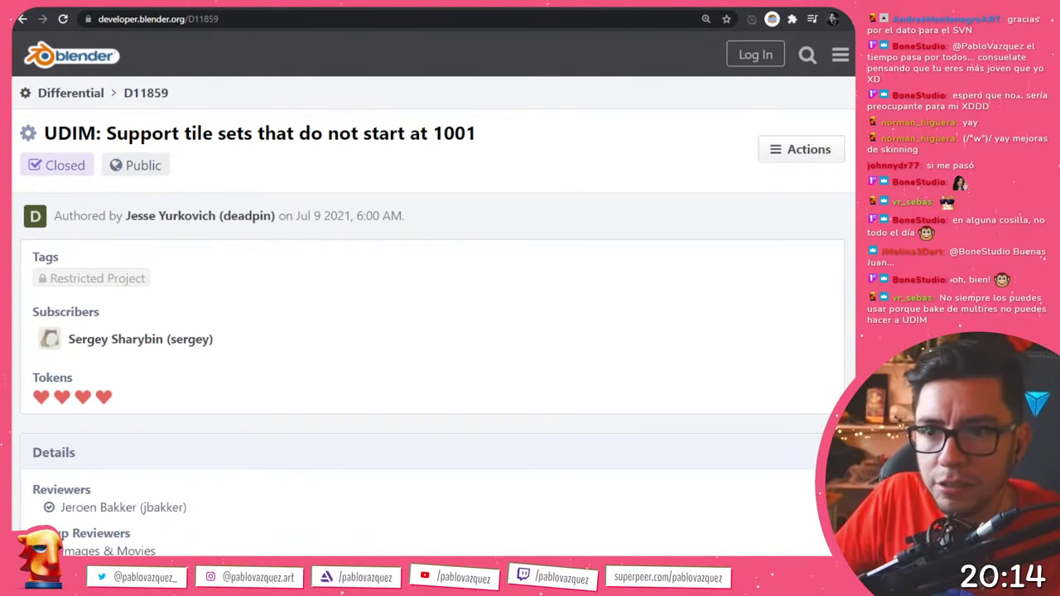
- Load commit rB87f388725337 in the current tab and highlight its 776kb space saving
{"action": "left_click", "coordinate": [340, 24]}
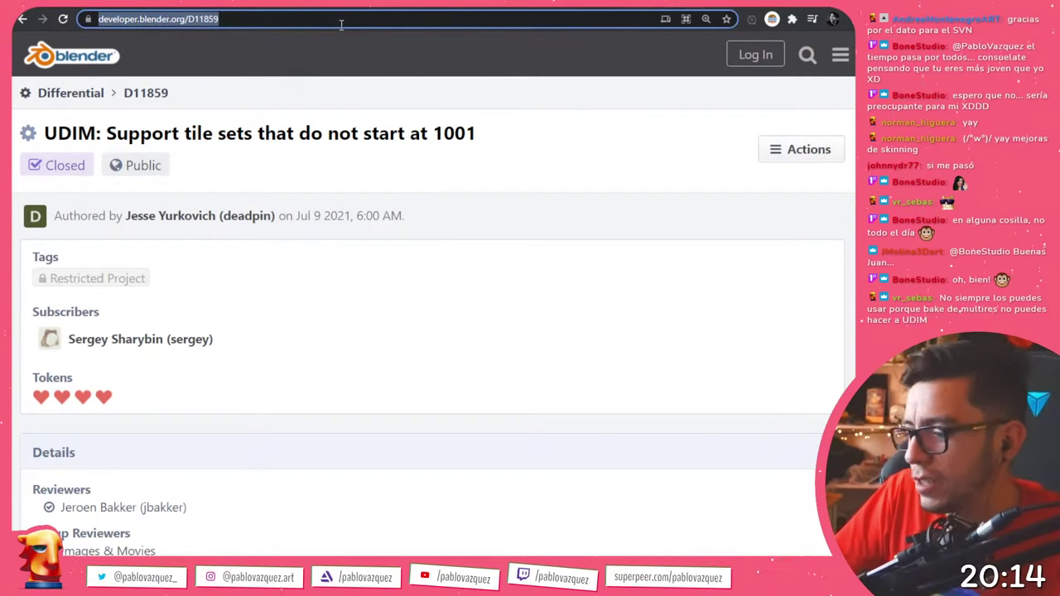
{"action": "type", "text": "https://developer.blender.org/rB7f388725337d185a25b8dd3e90d479da86fb7aa1"}
{"action": "key", "text": "Return"}
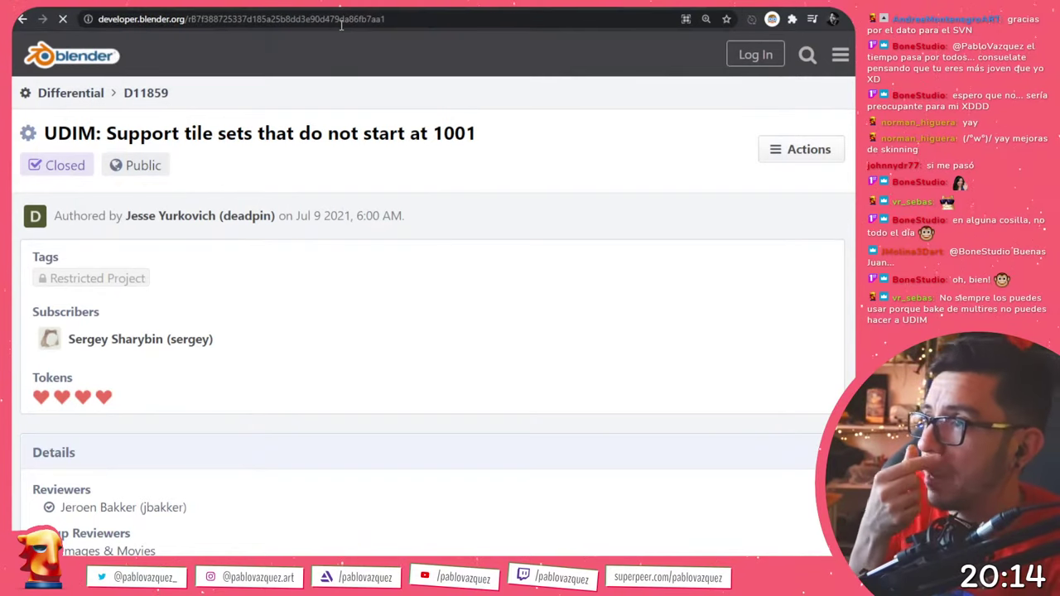
{"action": "scroll", "coordinate": [356, 332], "scroll_direction": "down", "scroll_amount": 3}
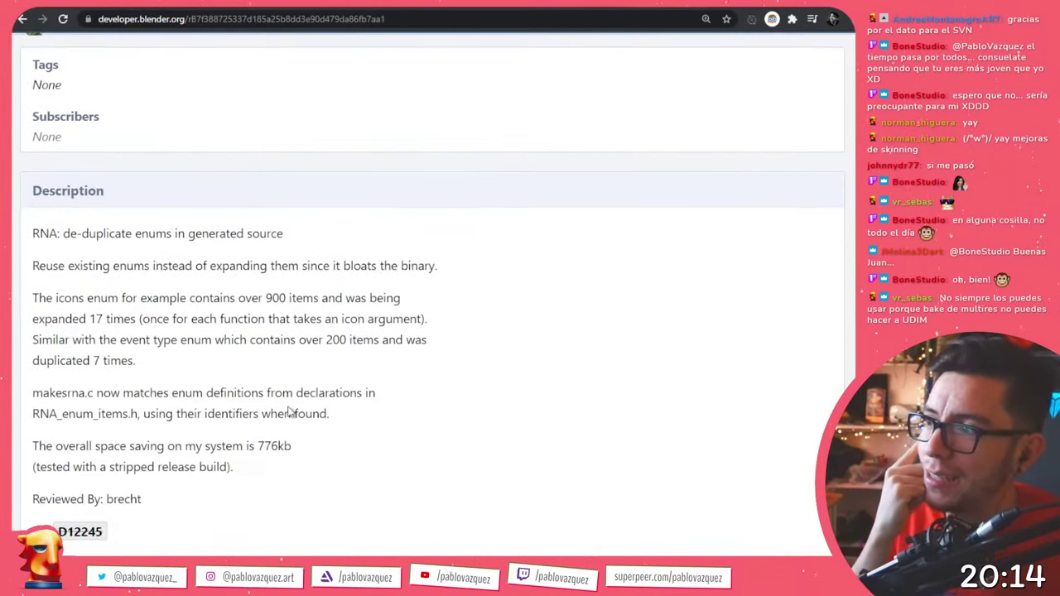
{"action": "left_click_drag", "start_coordinate": [259, 445], "coordinate": [296, 447]}
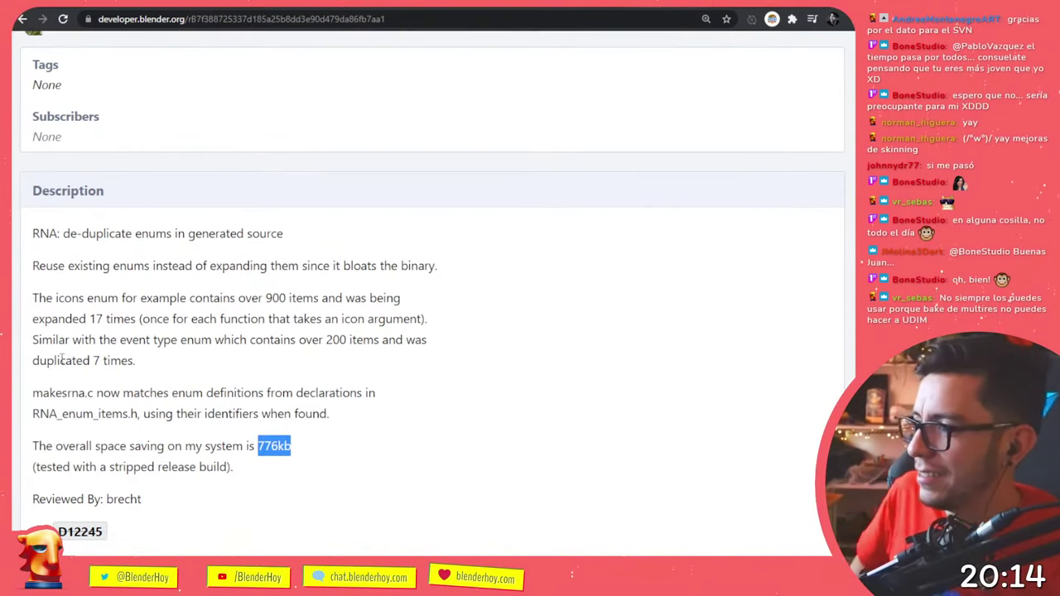
{"action": "left_click", "coordinate": [395, 402]}
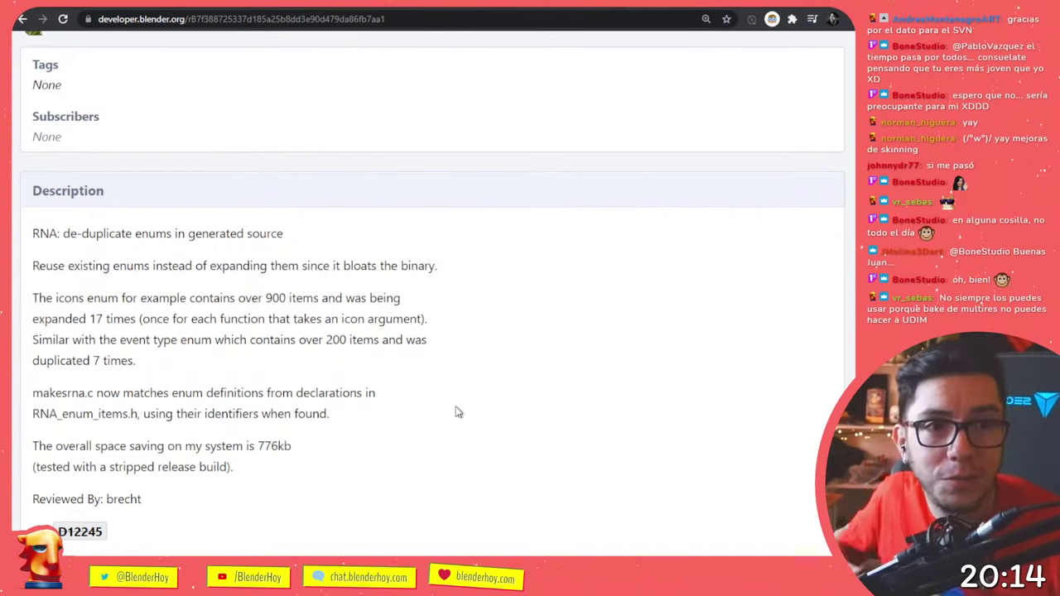
{"action": "scroll", "coordinate": [456, 411], "scroll_direction": "down", "scroll_amount": 2}
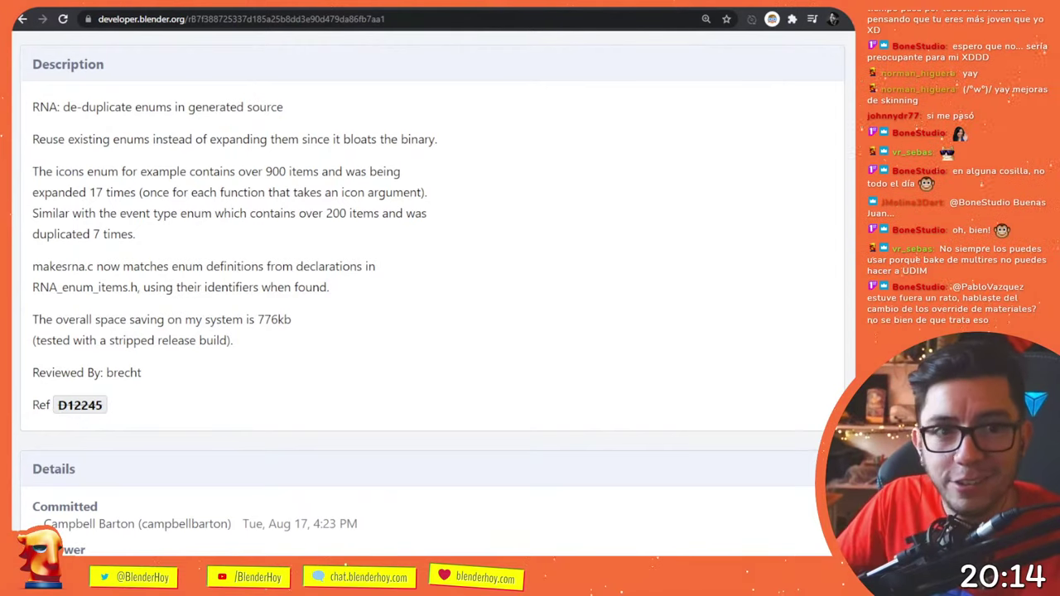
- Load the Cycles X anisotropic random walk SSS commit in a new tab and read it
{"action": "key", "text": "ctrl+t"}
{"action": "key", "text": "ctrl+v"}
{"action": "key", "text": "Return"}
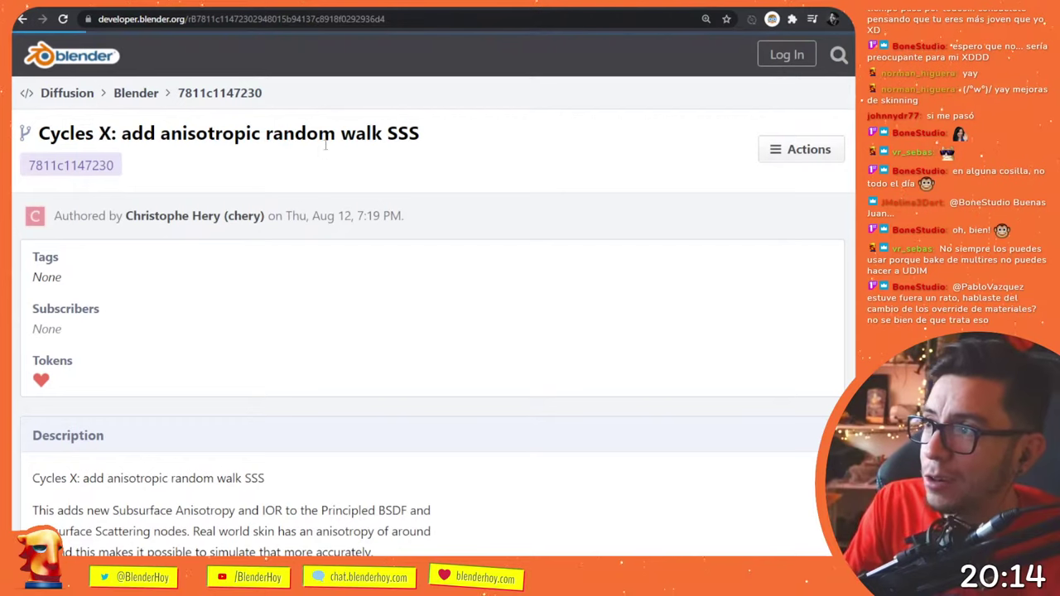
{"action": "left_click_drag", "start_coordinate": [429, 141], "coordinate": [159, 136]}
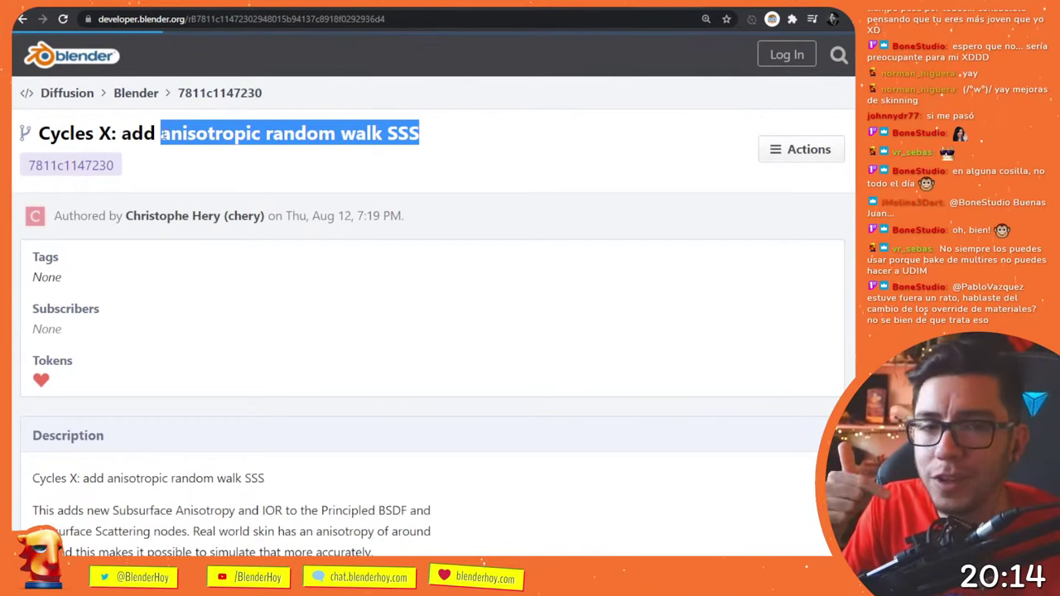
{"action": "left_click", "coordinate": [490, 302]}
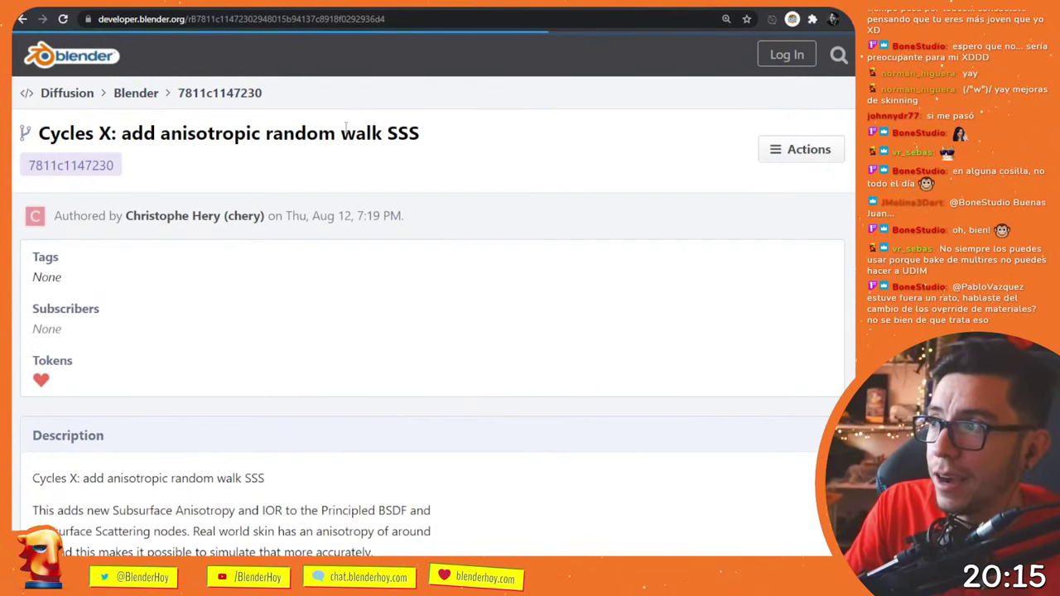
{"action": "scroll", "coordinate": [440, 338], "scroll_direction": "down", "scroll_amount": 2}
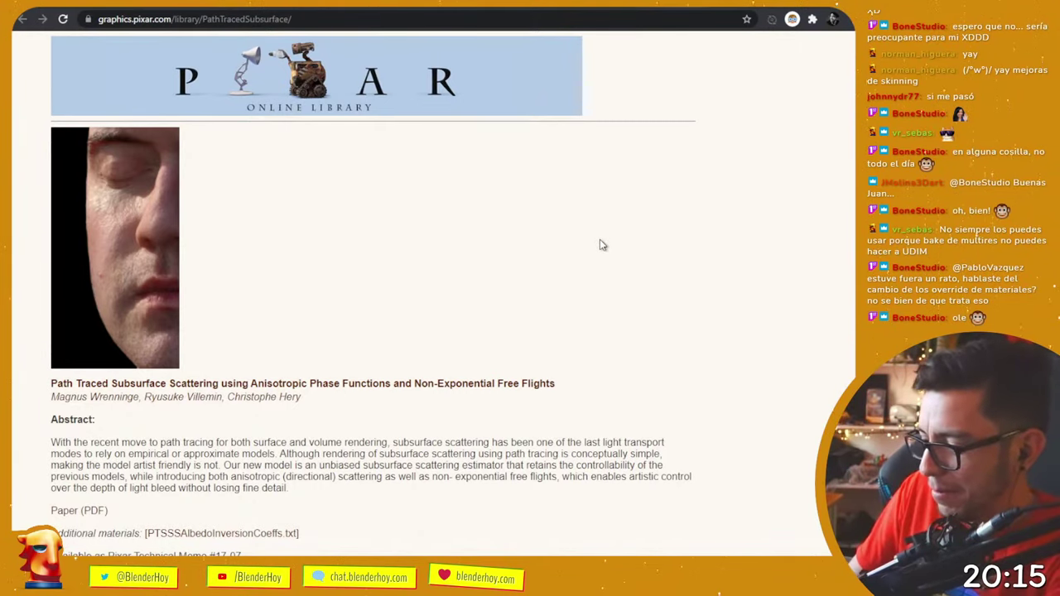
- Search for 'pixar office', browse the results, then return to the Pixar paper tab
{"action": "key", "text": "ctrl+t"}
{"action": "type", "text": "spor"}
{"action": "key", "text": "BackSpace"}
{"action": "key", "text": "BackSpace"}
{"action": "key", "text": "BackSpace"}
{"action": "key", "text": "BackSpace"}
{"action": "type", "text": "pixa"}
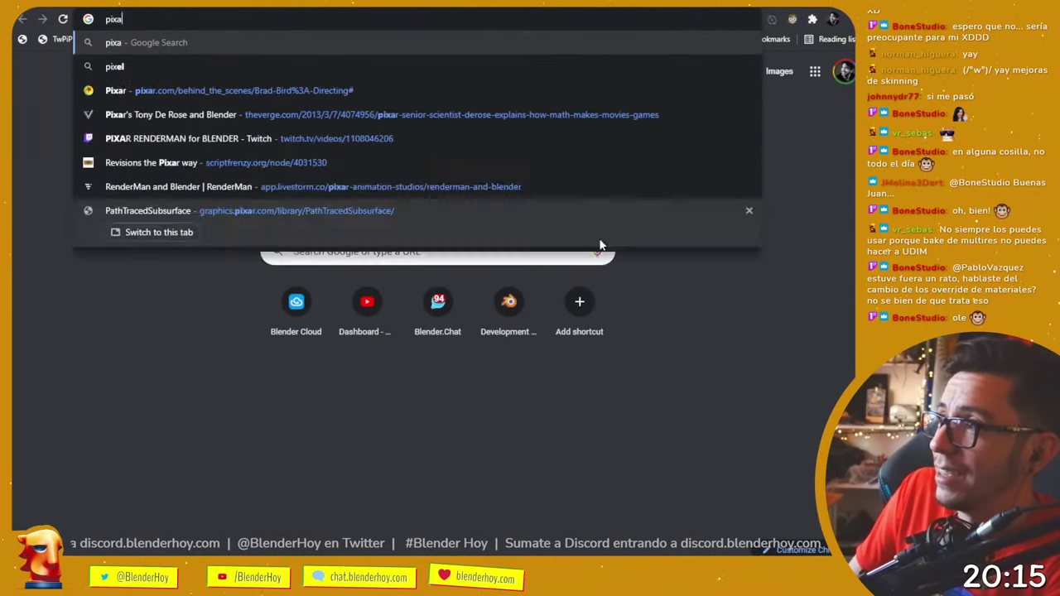
{"action": "type", "text": "r office"}
{"action": "key", "text": "Return"}
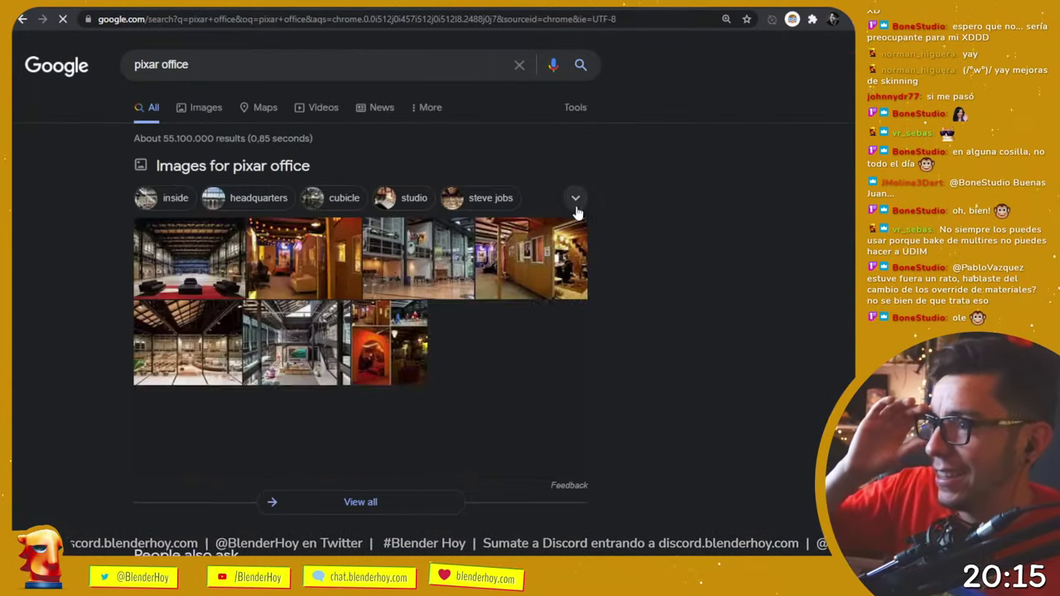
{"action": "scroll", "coordinate": [629, 293], "scroll_direction": "down", "scroll_amount": 5}
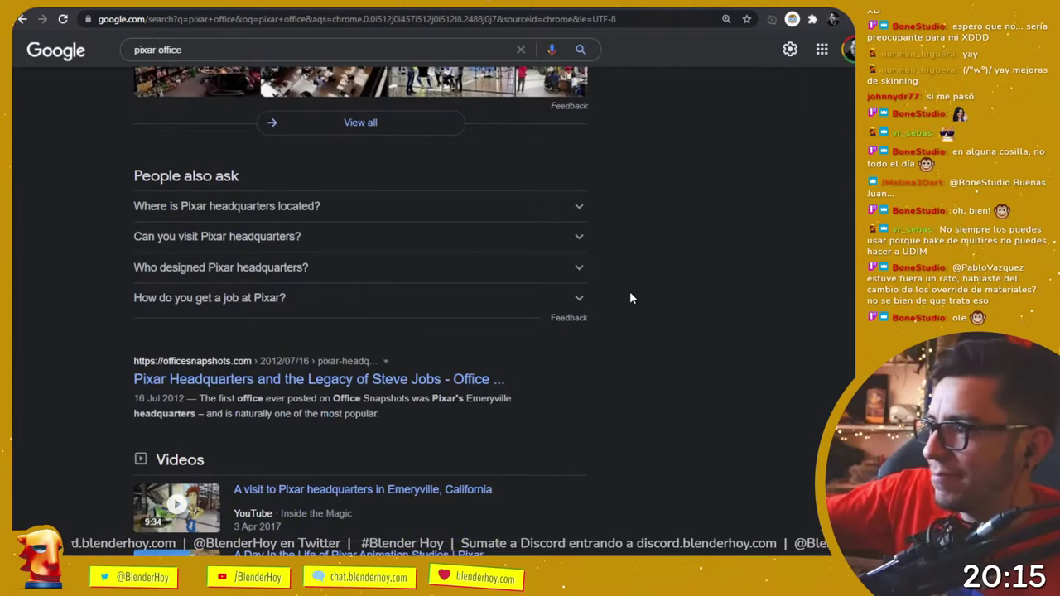
{"action": "scroll", "coordinate": [629, 290], "scroll_direction": "down", "scroll_amount": 4}
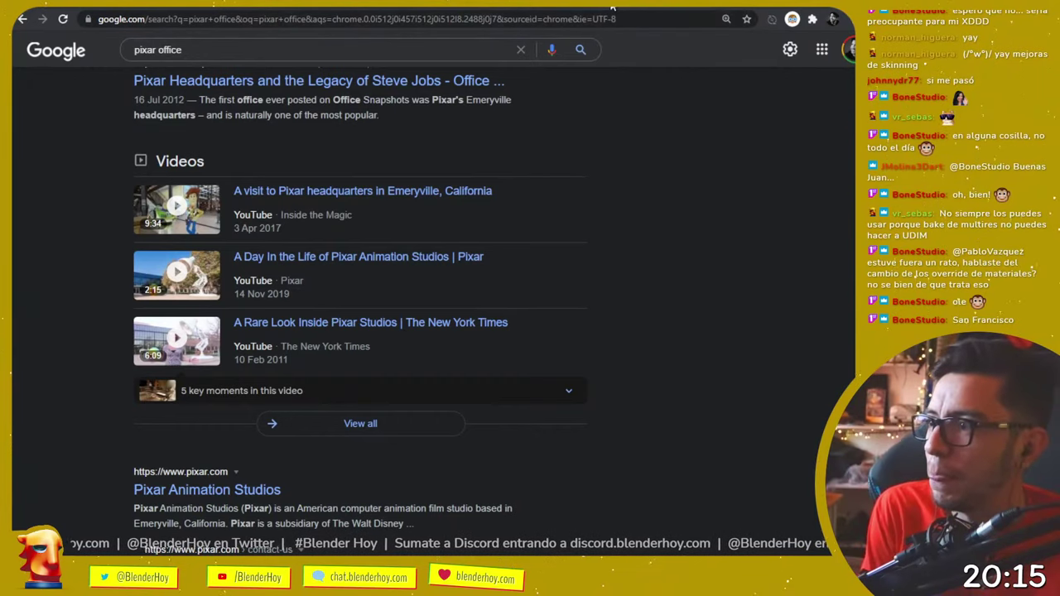
{"action": "left_click", "coordinate": [611, 9]}
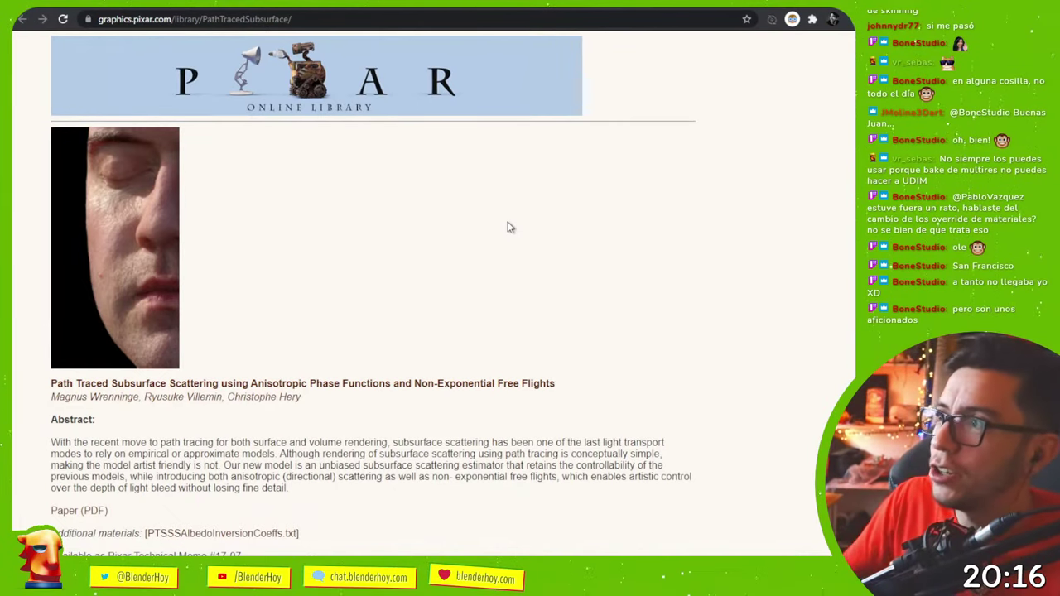
- Open fund.blender.org in a new tab via the 'fun' suggestion
{"action": "key", "text": "ctrl+t"}
{"action": "type", "text": "fund.blender.org"}
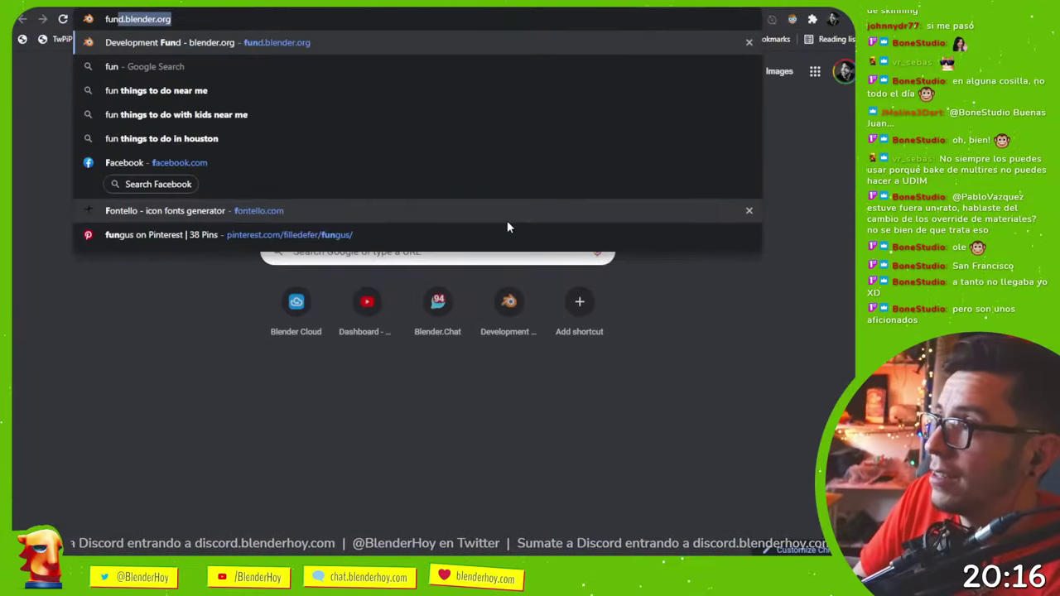
{"action": "key", "text": "Return"}
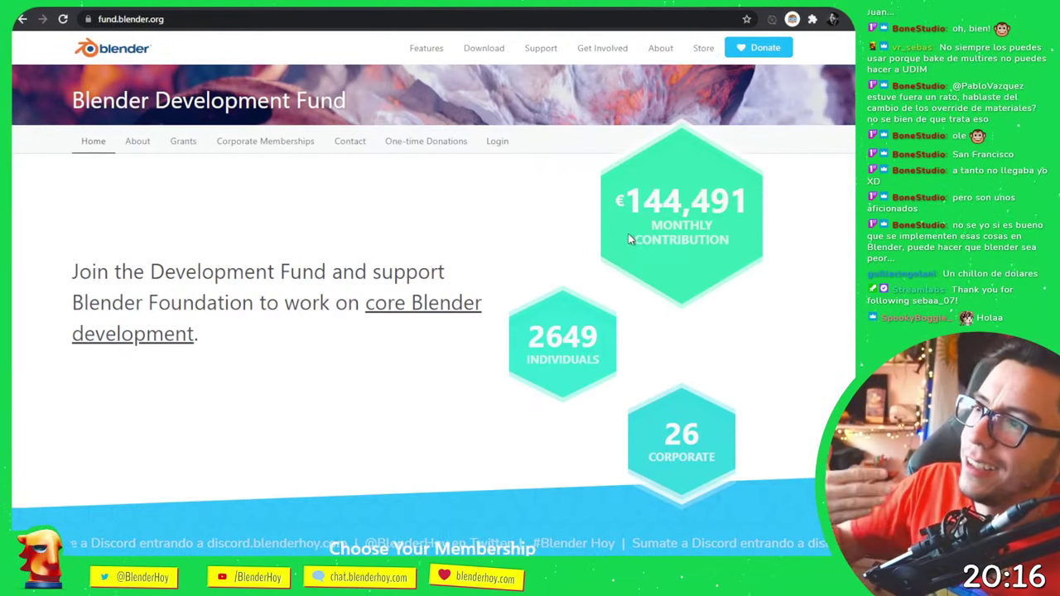
- Look through the Pixar search, Pixar library and Development Fund tabs, then add a blank tab
{"action": "left_click", "coordinate": [615, 9]}
{"action": "left_click", "coordinate": [572, 9]}
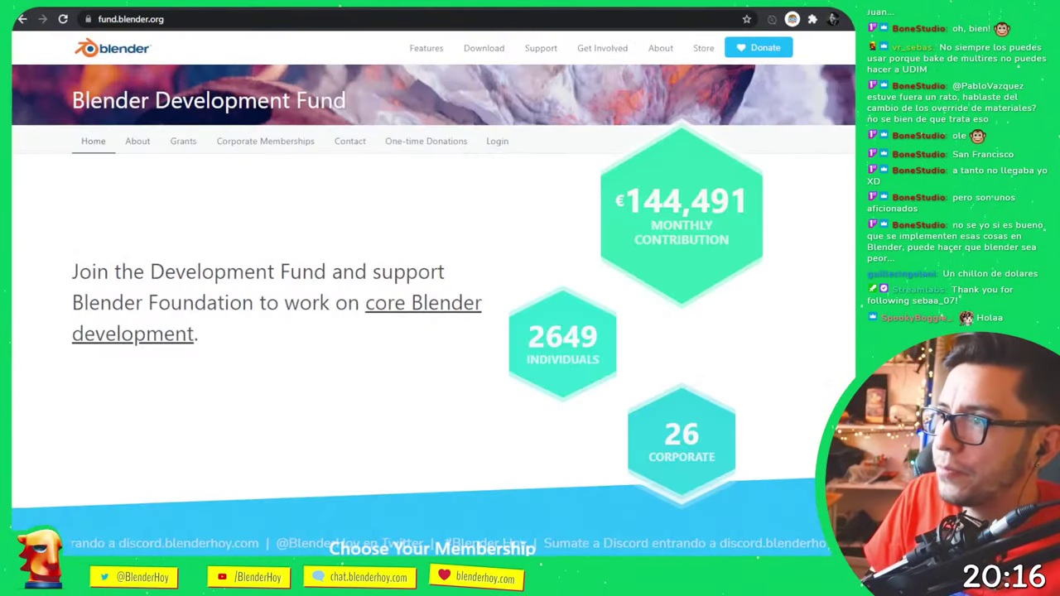
{"action": "left_click", "coordinate": [530, 9]}
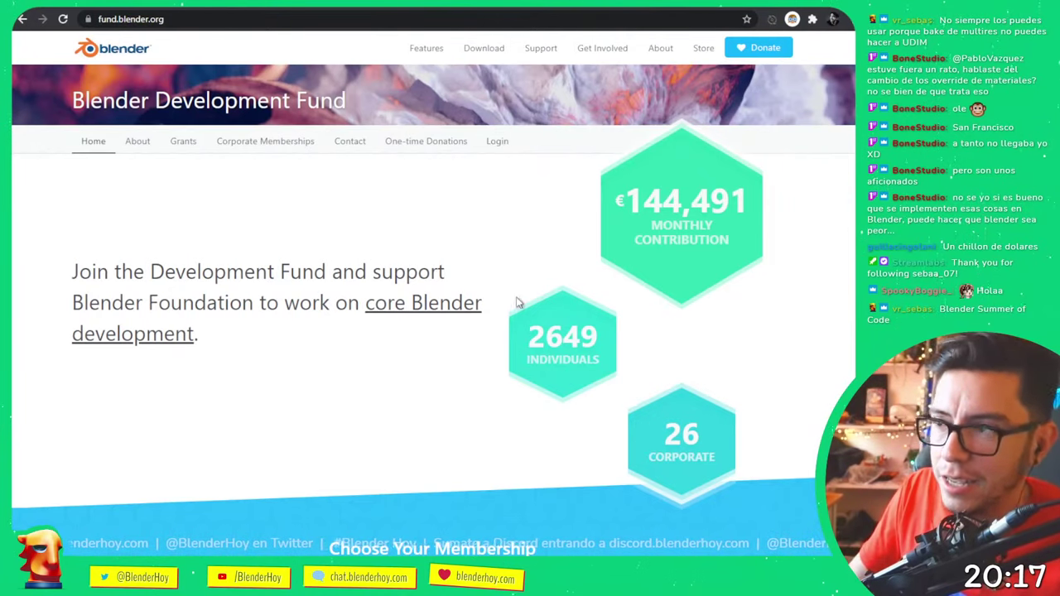
{"action": "key", "text": "ctrl+t"}
{"action": "key", "text": "ctrl+v"}
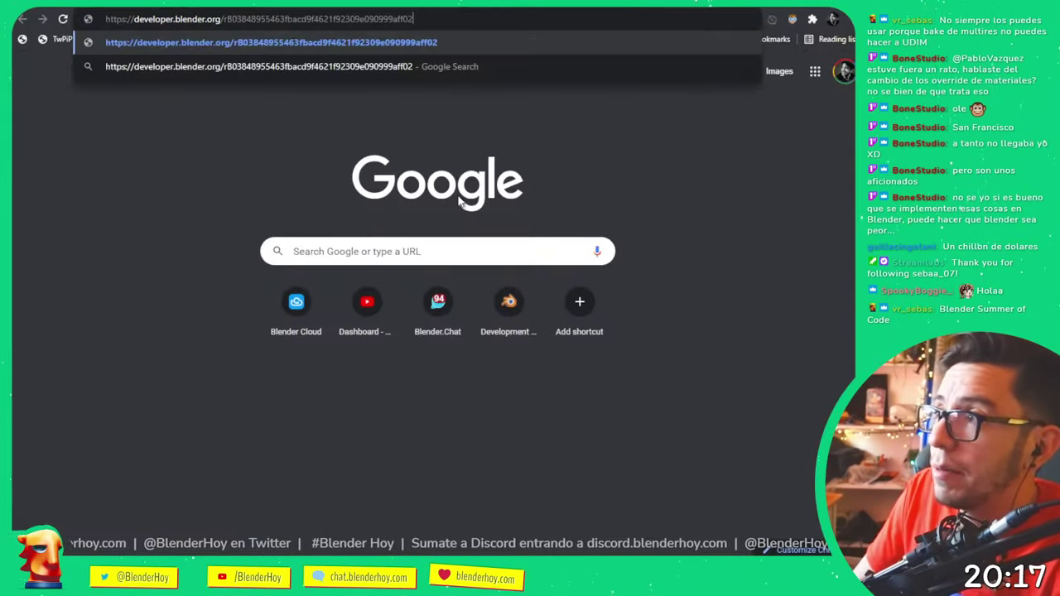
{"action": "key", "text": "Return"}
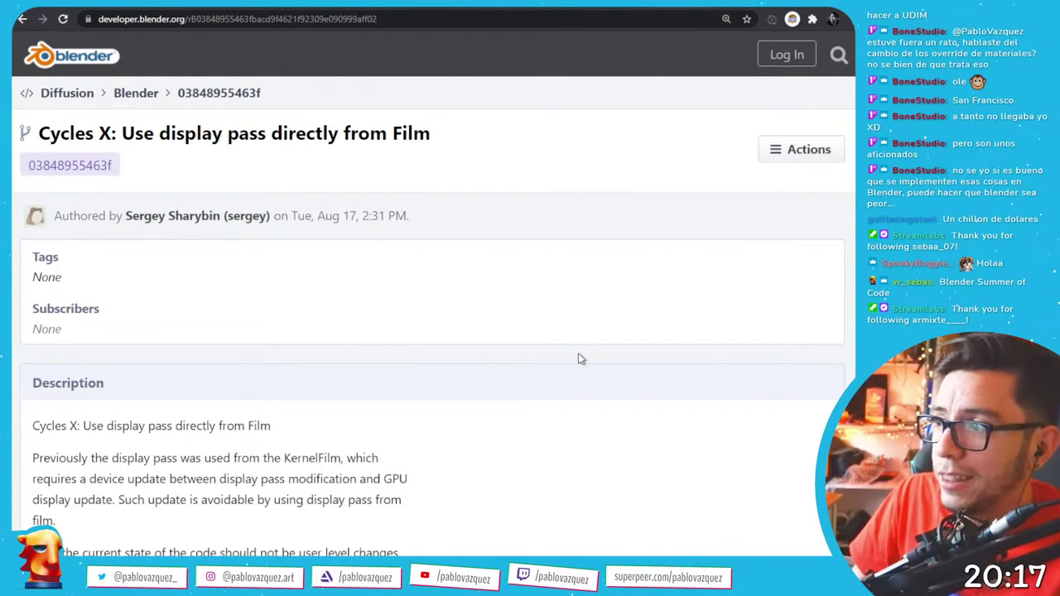
{"action": "scroll", "coordinate": [577, 355], "scroll_direction": "down", "scroll_amount": 2}
{"action": "scroll", "coordinate": [578, 359], "scroll_direction": "down", "scroll_amount": 2}
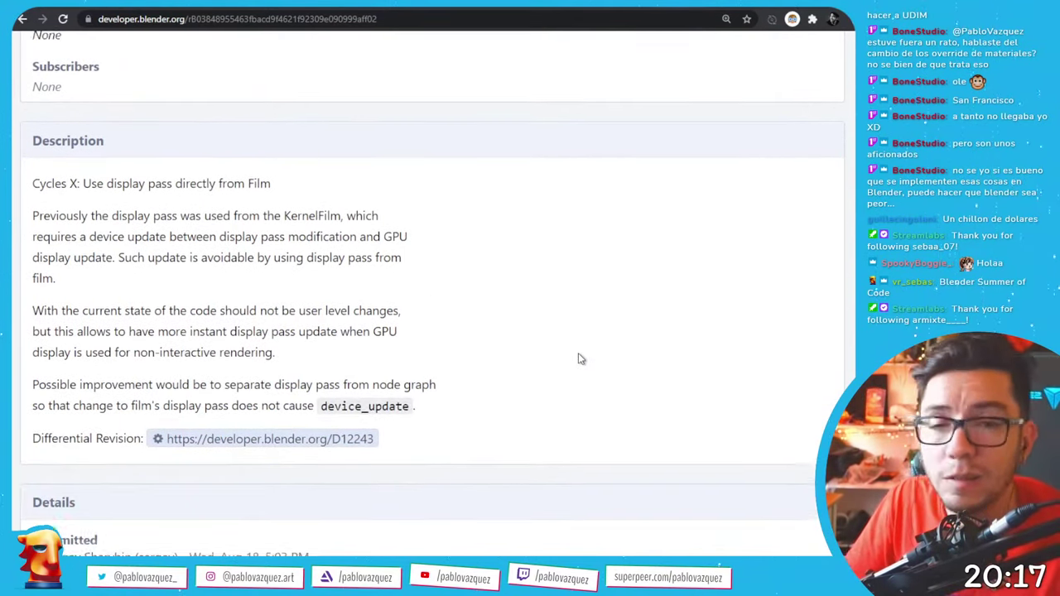
{"action": "scroll", "coordinate": [578, 358], "scroll_direction": "up", "scroll_amount": 2}
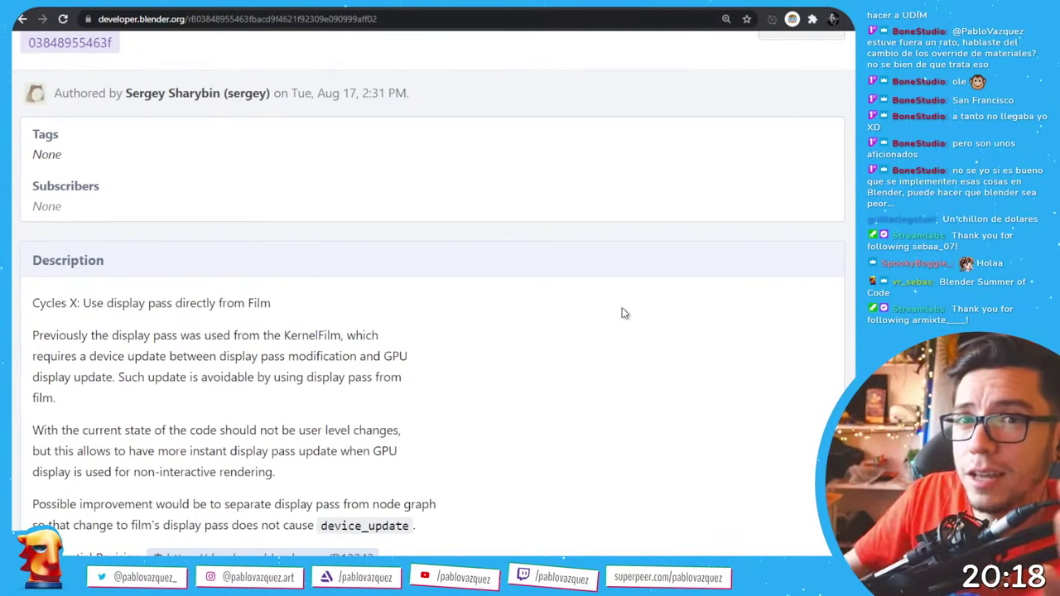
{"action": "left_click", "coordinate": [384, 17]}
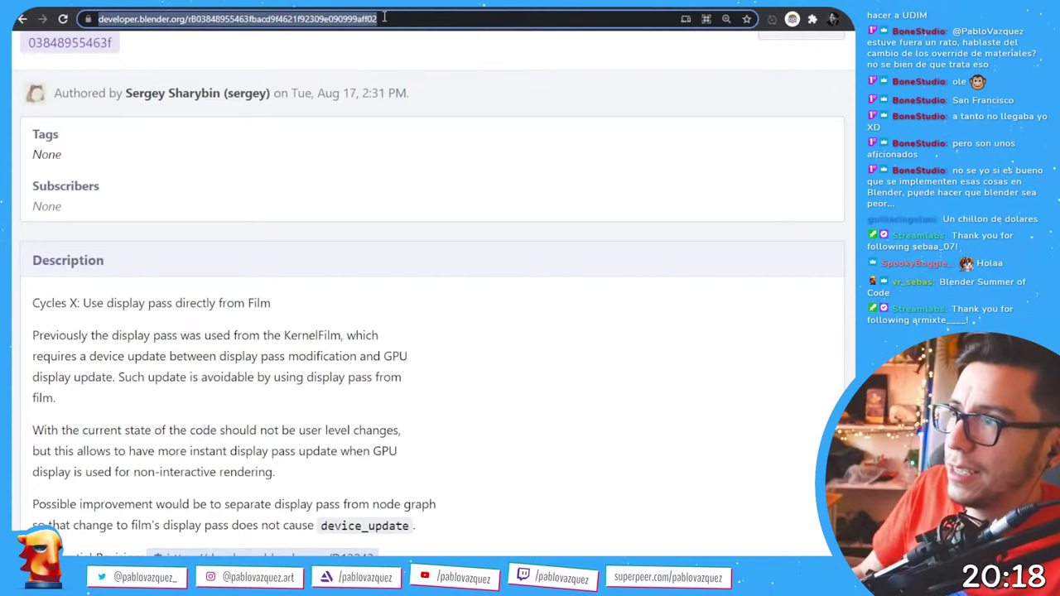
{"action": "type", "text": "https://developer.blender.org/rB33009ac0650ad11ebb3a6e80a86a068daba939c5"}
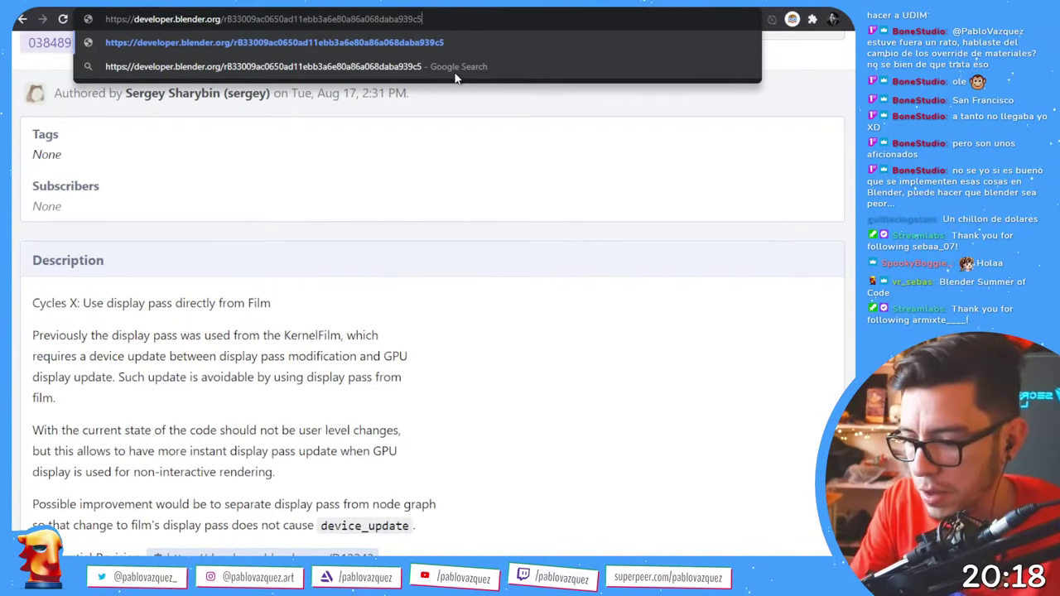
- Load the GPU kernels commit and highlight 'CUDA specific' and 'hopefully other devices' in its description
{"action": "key", "text": "Return"}
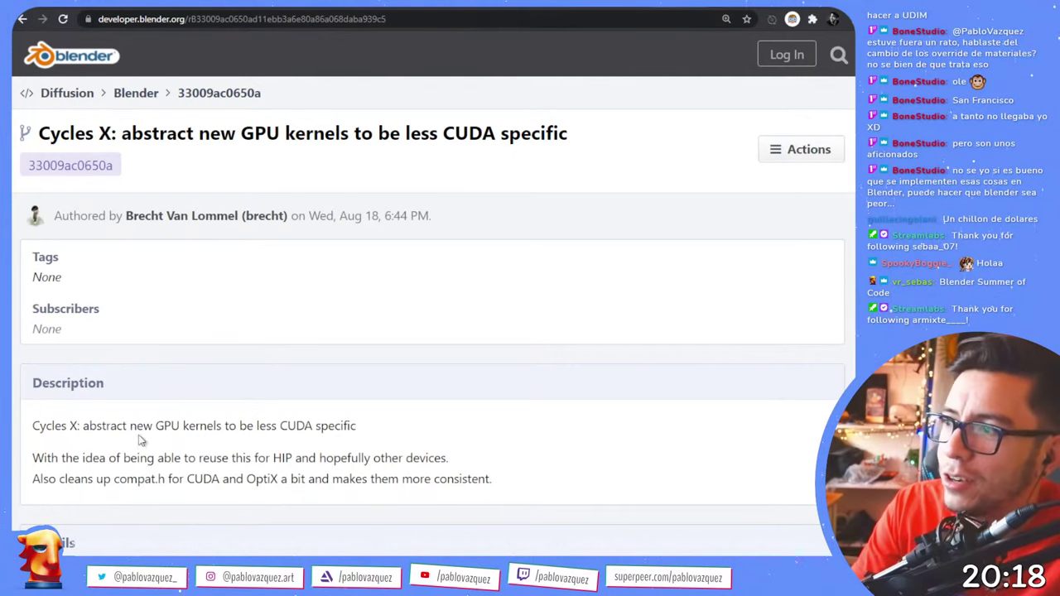
{"action": "left_click_drag", "start_coordinate": [280, 426], "coordinate": [360, 432]}
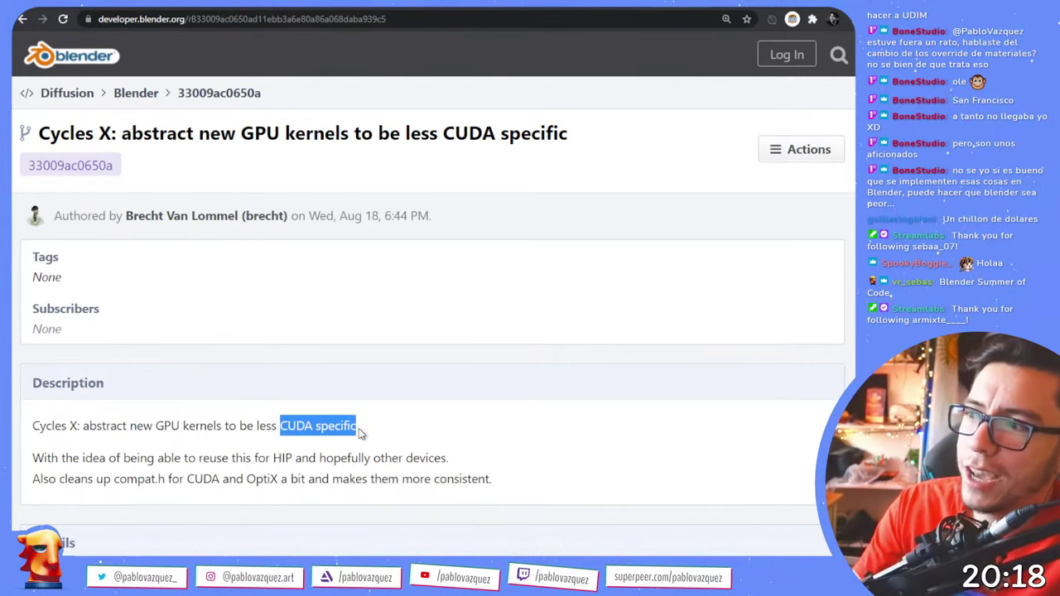
{"action": "left_click", "coordinate": [362, 436]}
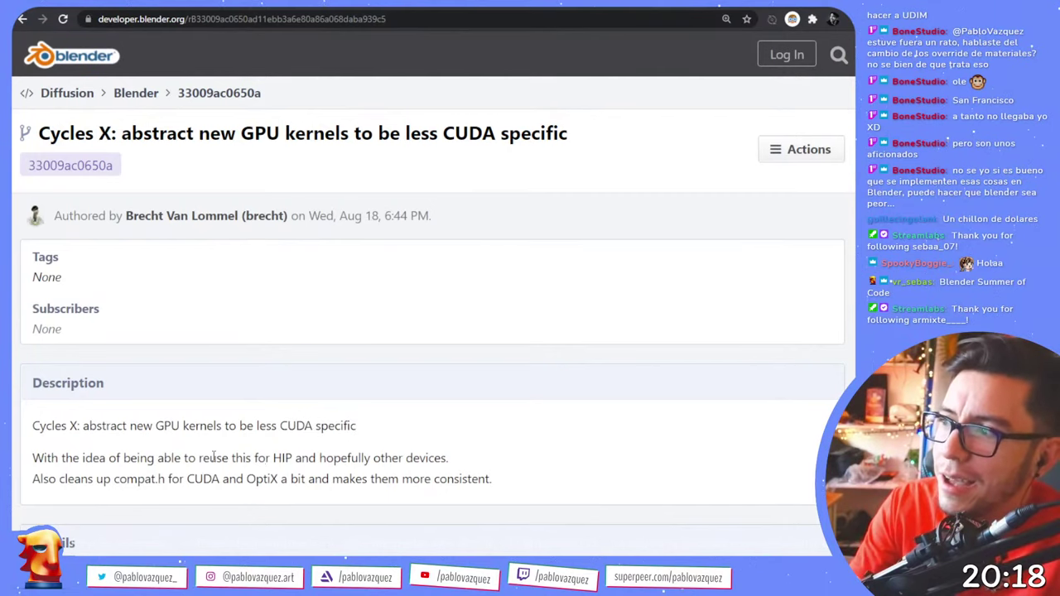
{"action": "left_click_drag", "start_coordinate": [200, 458], "coordinate": [317, 458]}
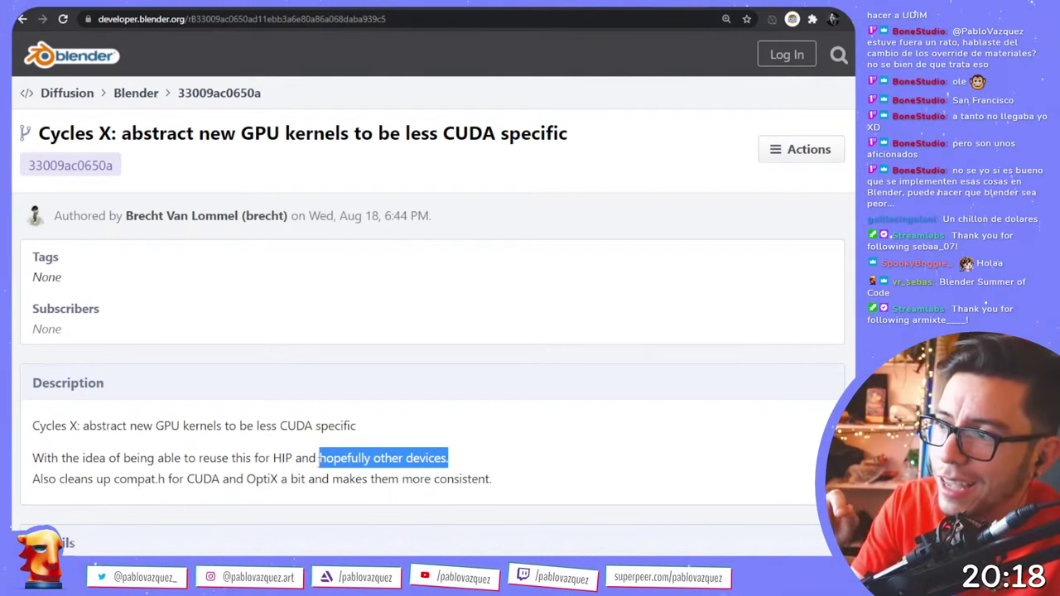
{"action": "left_click", "coordinate": [512, 463]}
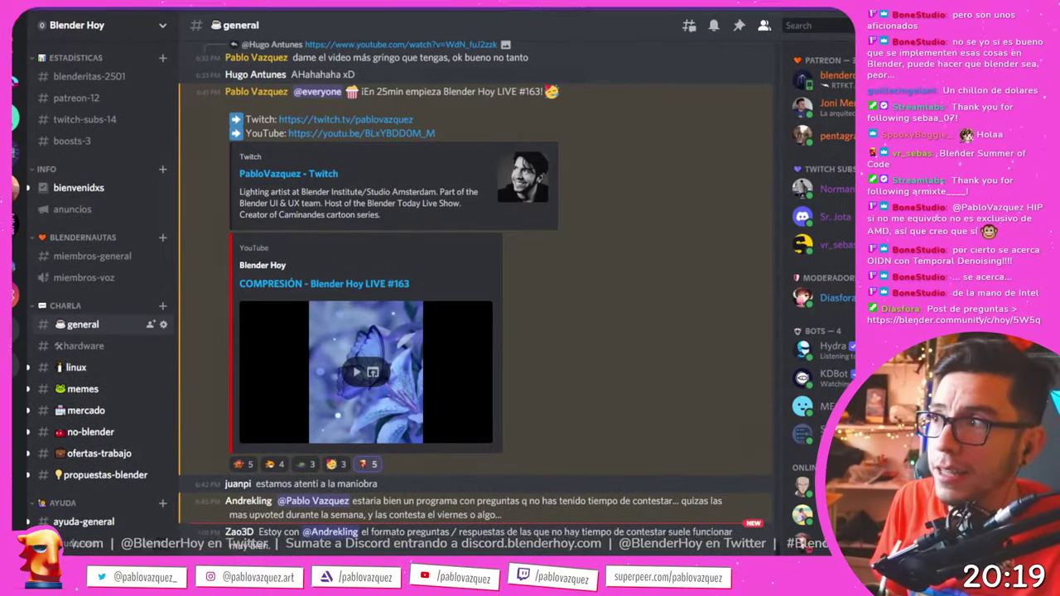
- Browse the Blender Hoy channel list, view the Hydra bot's activity card, then restore Discord to a smaller window
{"action": "scroll", "coordinate": [95, 331], "scroll_direction": "down", "scroll_amount": 5}
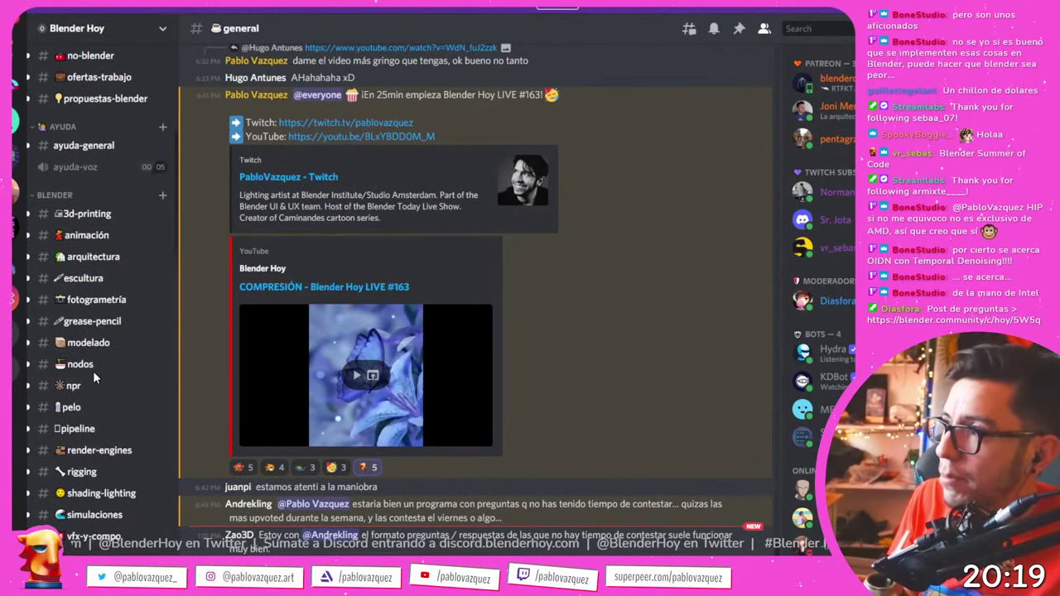
{"action": "scroll", "coordinate": [93, 371], "scroll_direction": "down", "scroll_amount": 10}
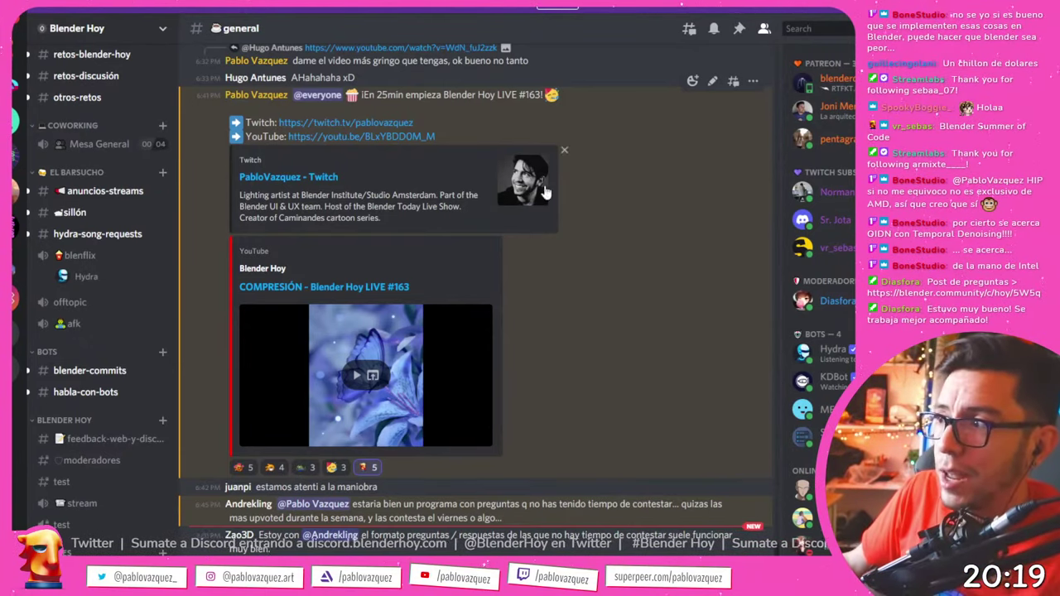
{"action": "mouse_move", "coordinate": [100, 261]}
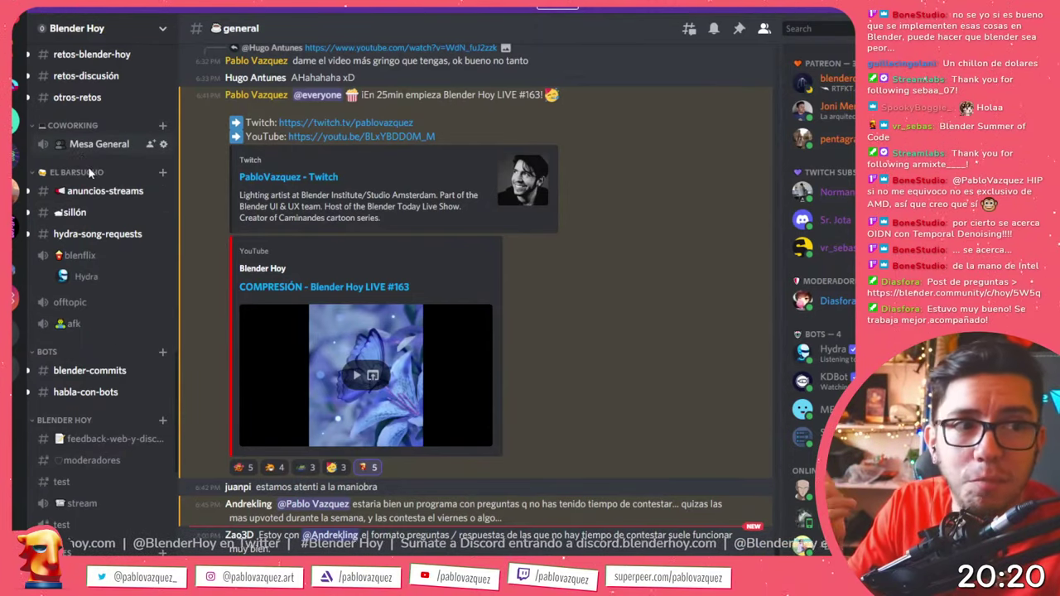
{"action": "left_click", "coordinate": [85, 277]}
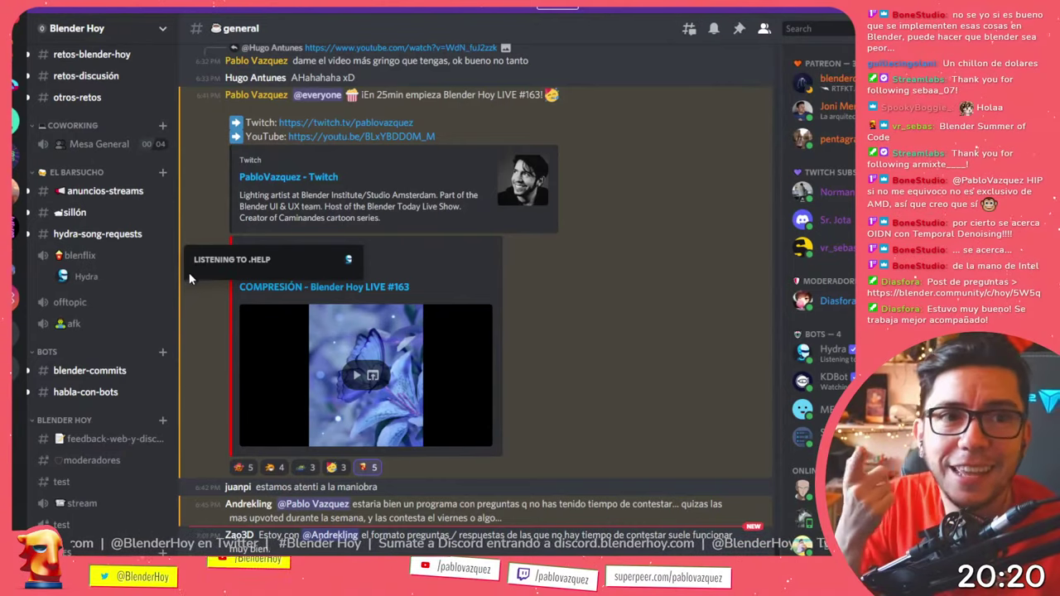
{"action": "left_click", "coordinate": [347, 368]}
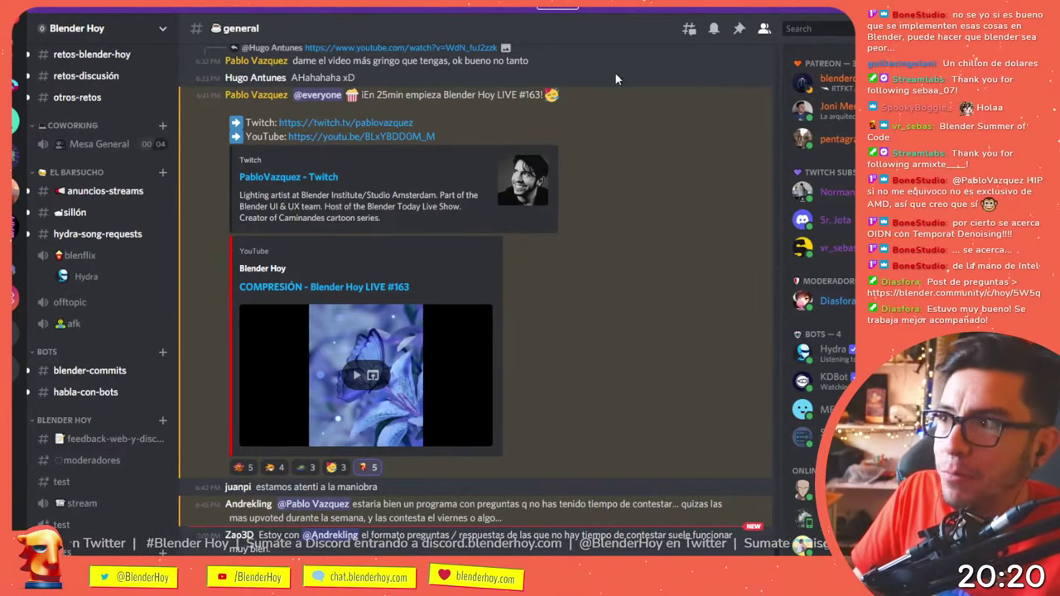
{"action": "left_click", "coordinate": [836, 14]}
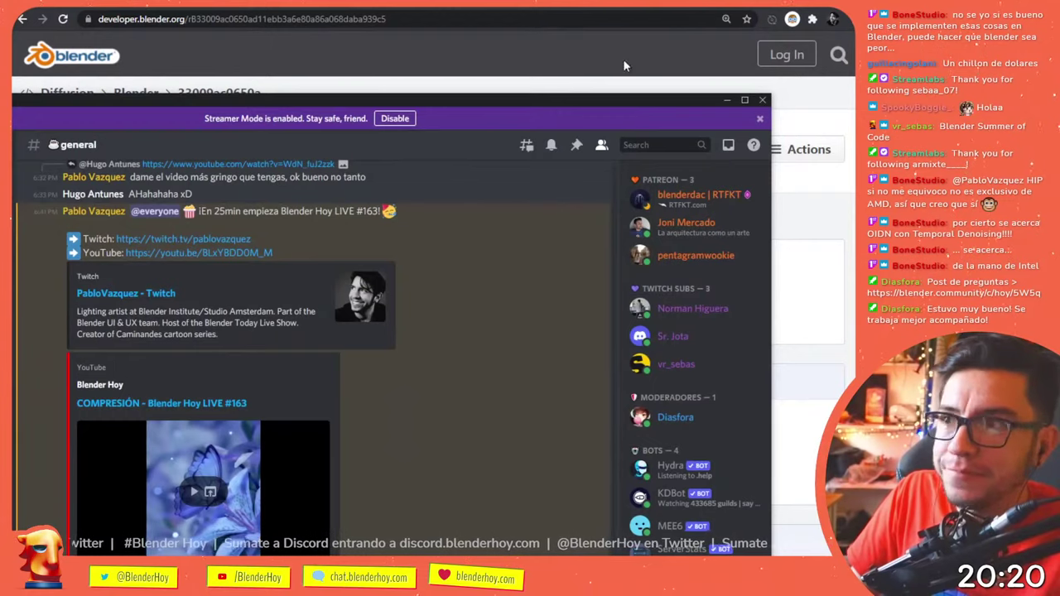
- Load the shared LIVE #163 questions link in Chrome and zoom to 125% to read the comments
{"action": "left_click", "coordinate": [700, 10]}
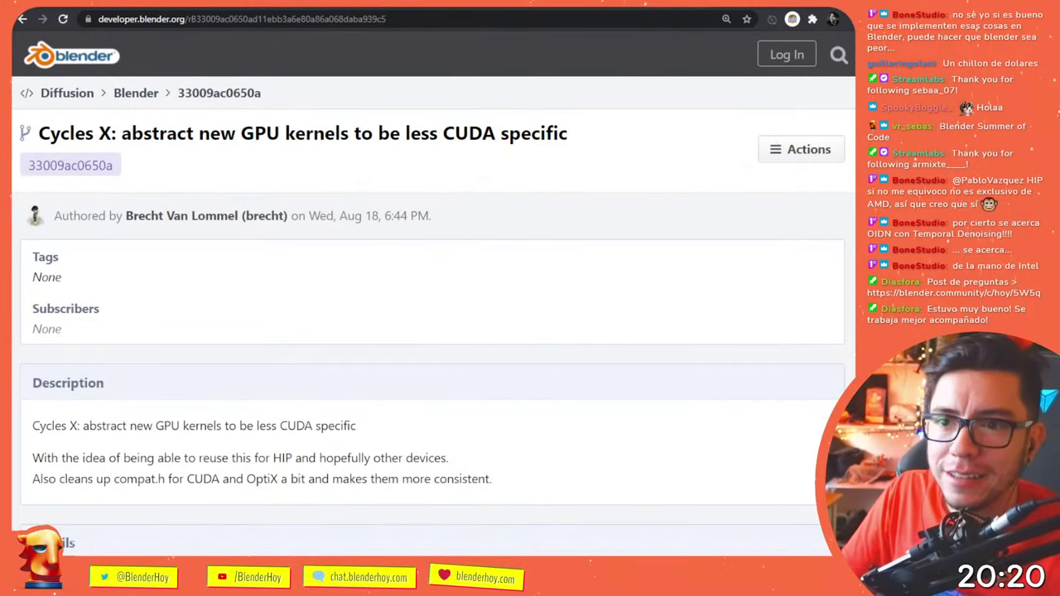
{"action": "left_click_drag", "start_coordinate": [686, 286], "coordinate": [598, 253]}
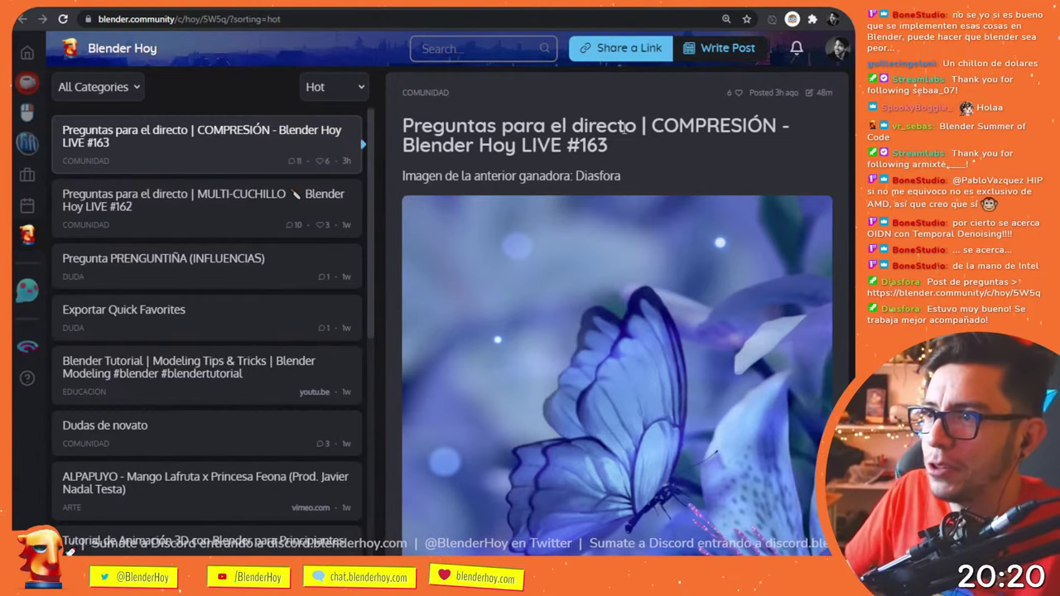
{"action": "scroll", "coordinate": [674, 252], "scroll_direction": "down", "scroll_amount": 3}
{"action": "scroll", "coordinate": [679, 261], "scroll_direction": "down", "scroll_amount": 5}
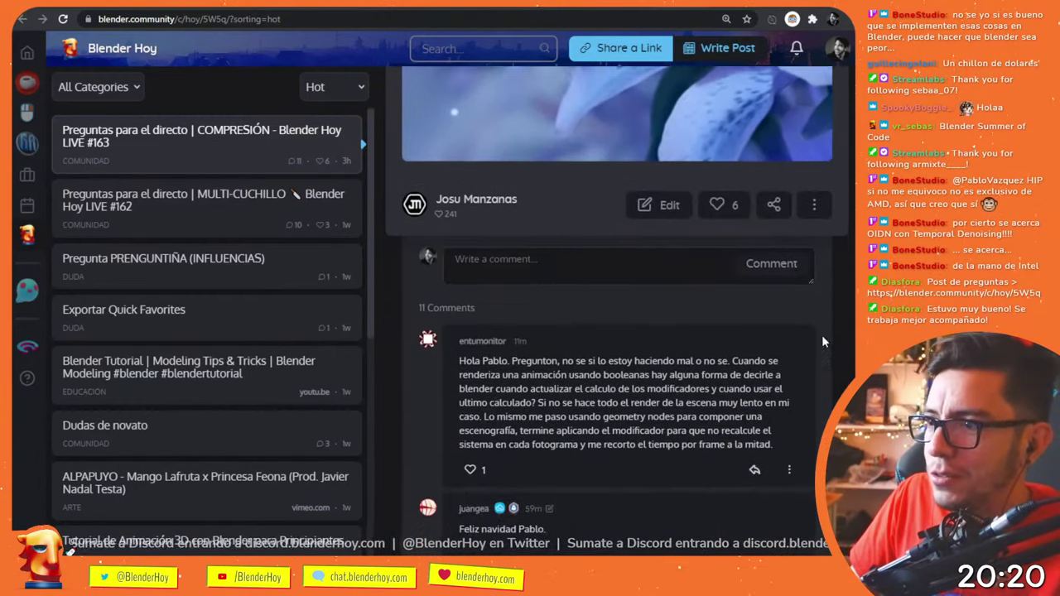
{"action": "key", "text": "ctrl+plus"}
{"action": "scroll", "coordinate": [840, 379], "scroll_direction": "down", "scroll_amount": 3}
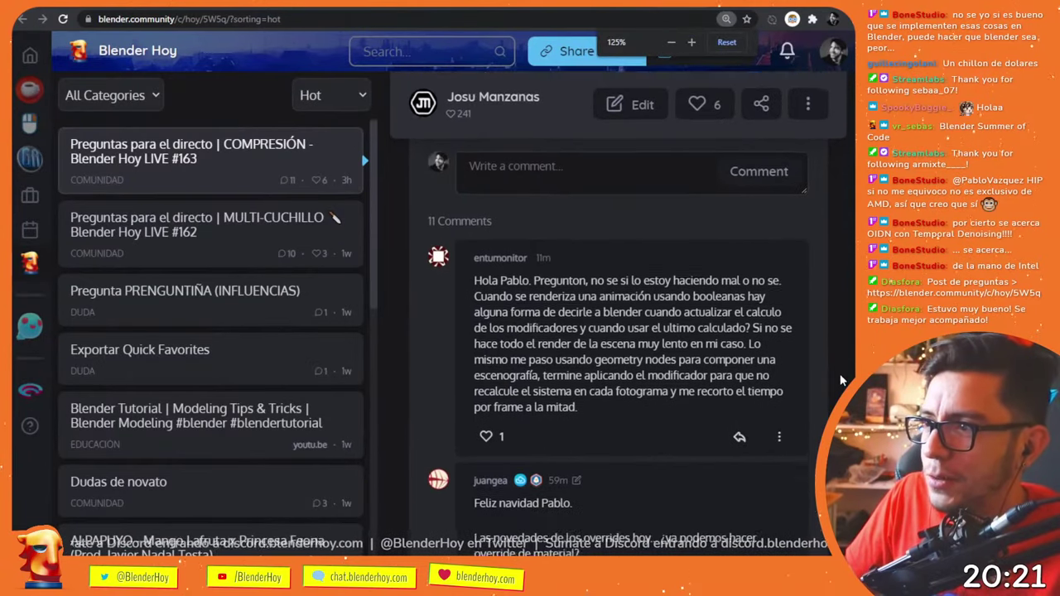
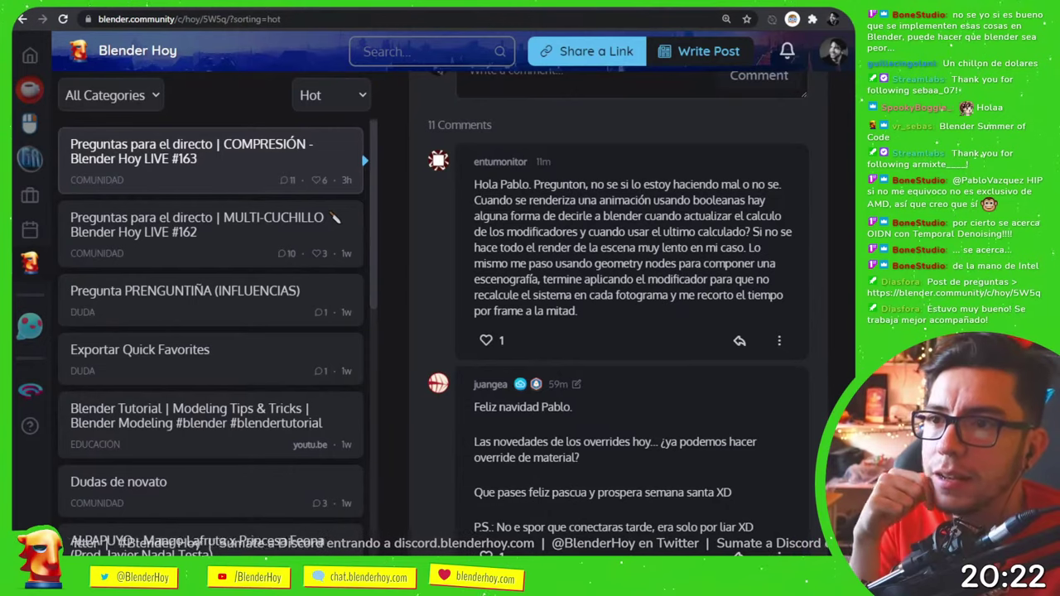
- Glance at the live stream and Twitch chat windows, then keep scrolling the forum thread
{"action": "scroll", "coordinate": [594, 392], "scroll_direction": "down", "scroll_amount": 1}
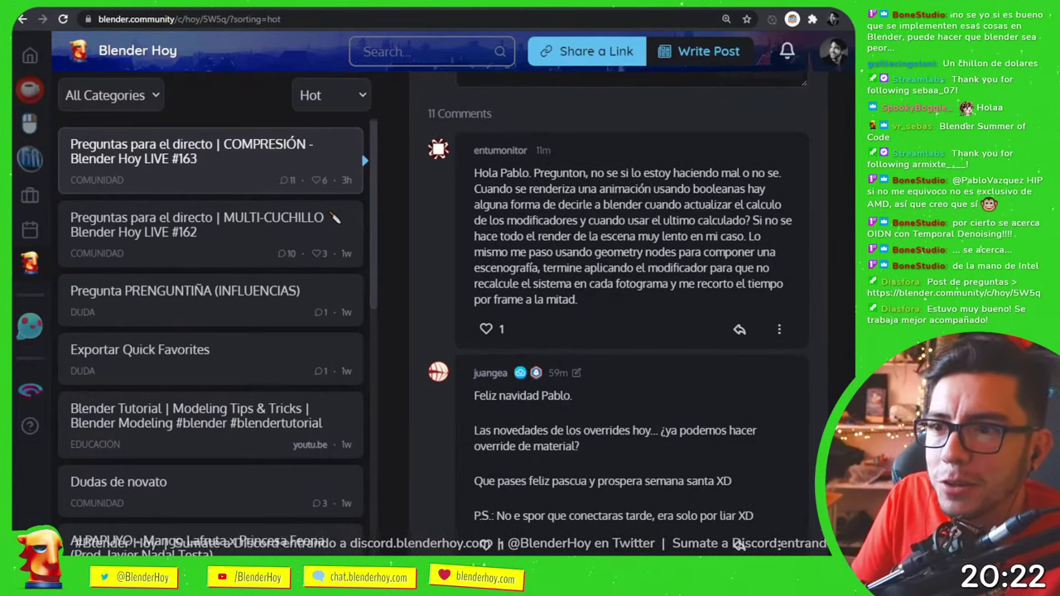
{"action": "key", "text": "alt+Tab"}
{"action": "key", "text": "alt+Tab"}
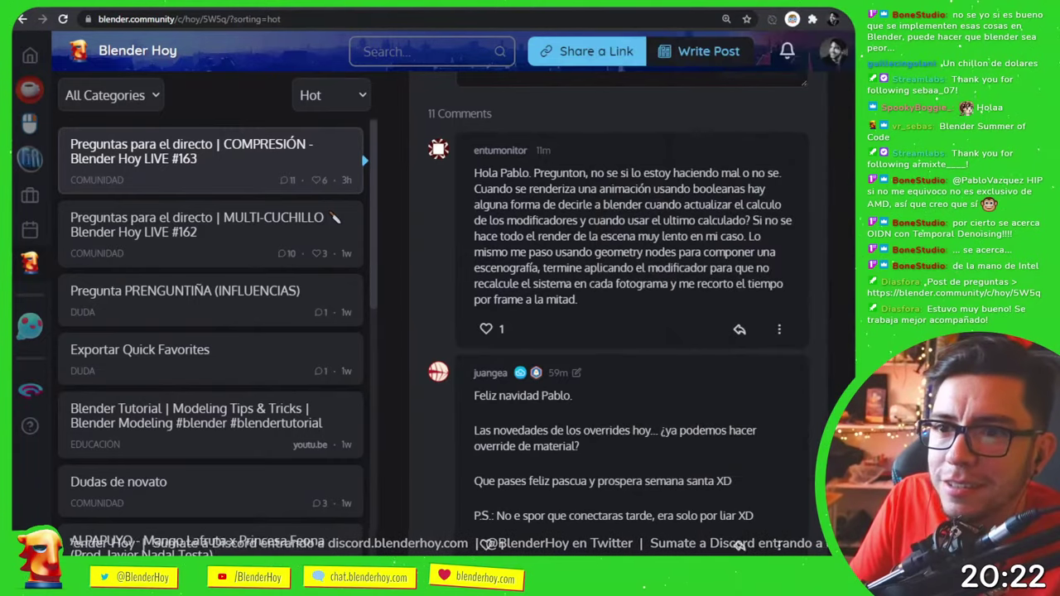
{"action": "key", "text": "alt+Tab"}
{"action": "key", "text": "Tab"}
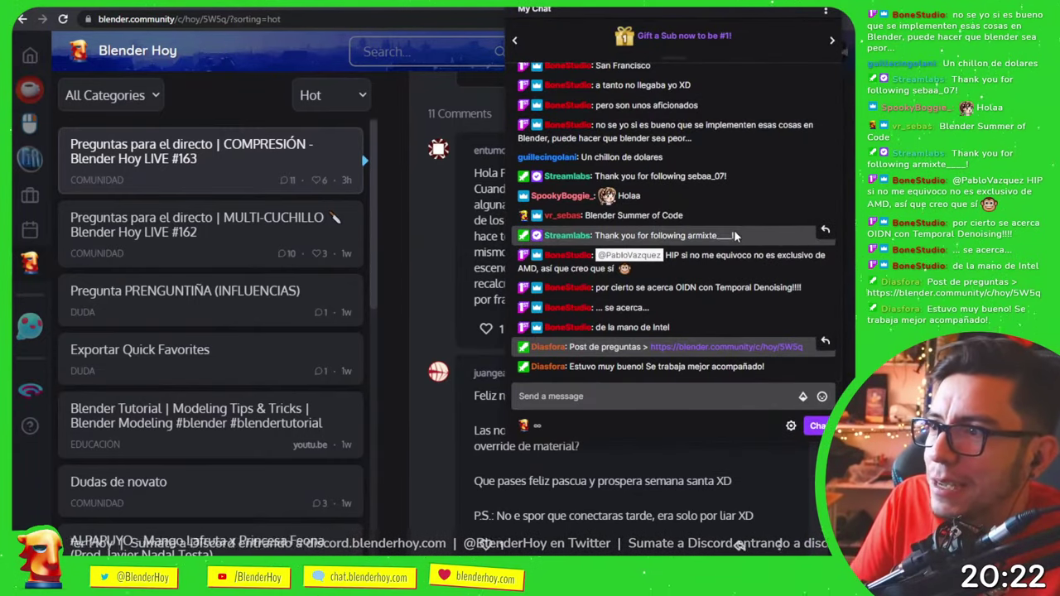
{"action": "key", "text": "alt+Tab"}
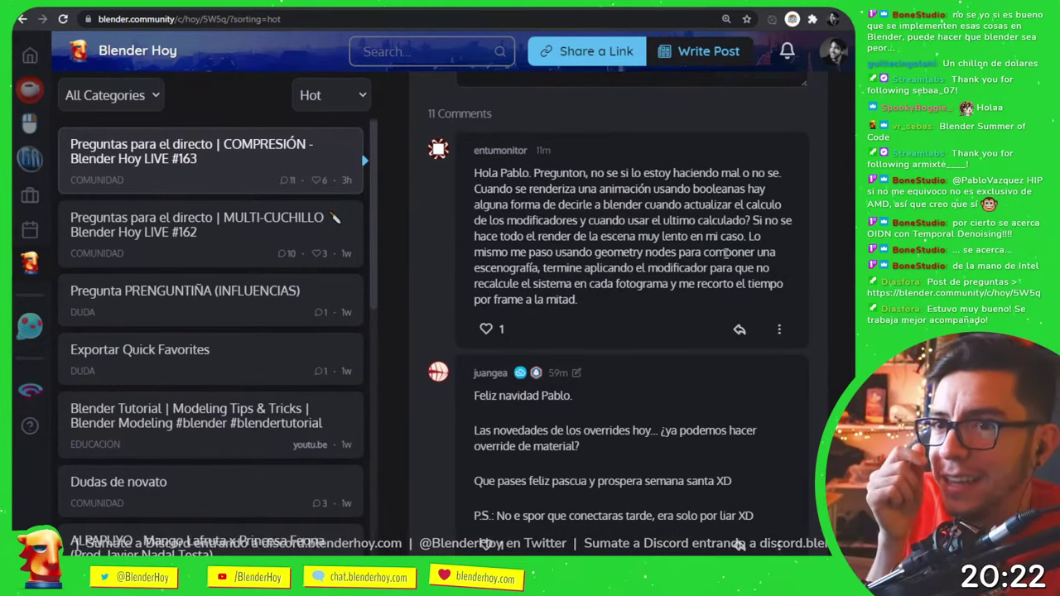
{"action": "scroll", "coordinate": [584, 346], "scroll_direction": "down", "scroll_amount": 1}
{"action": "scroll", "coordinate": [583, 347], "scroll_direction": "down", "scroll_amount": 1}
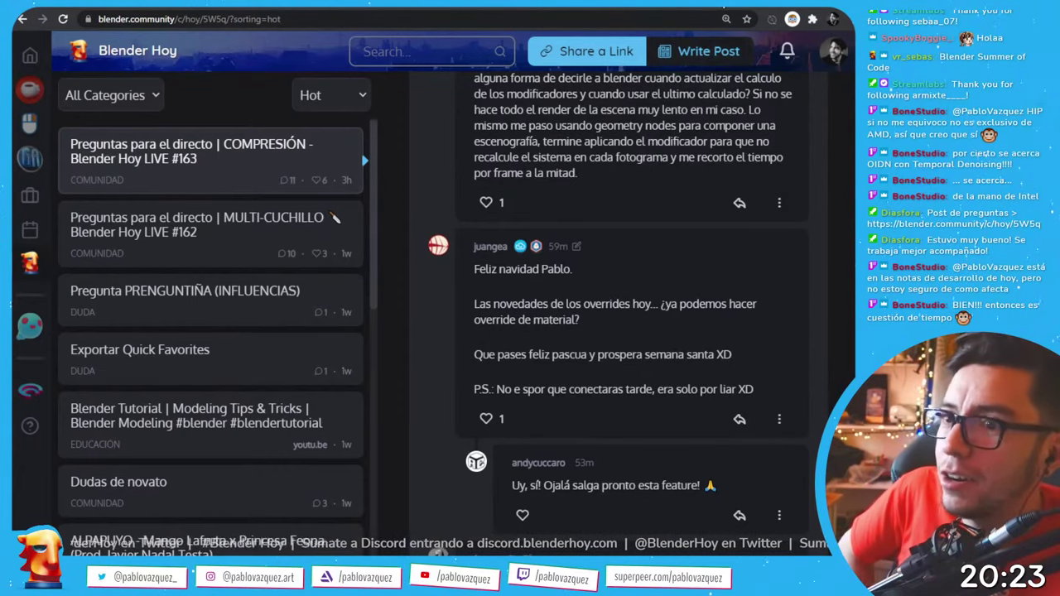
- Briefly check the Discord server window, then minimize it to return to the forum
{"action": "key", "text": "ctrl+t"}
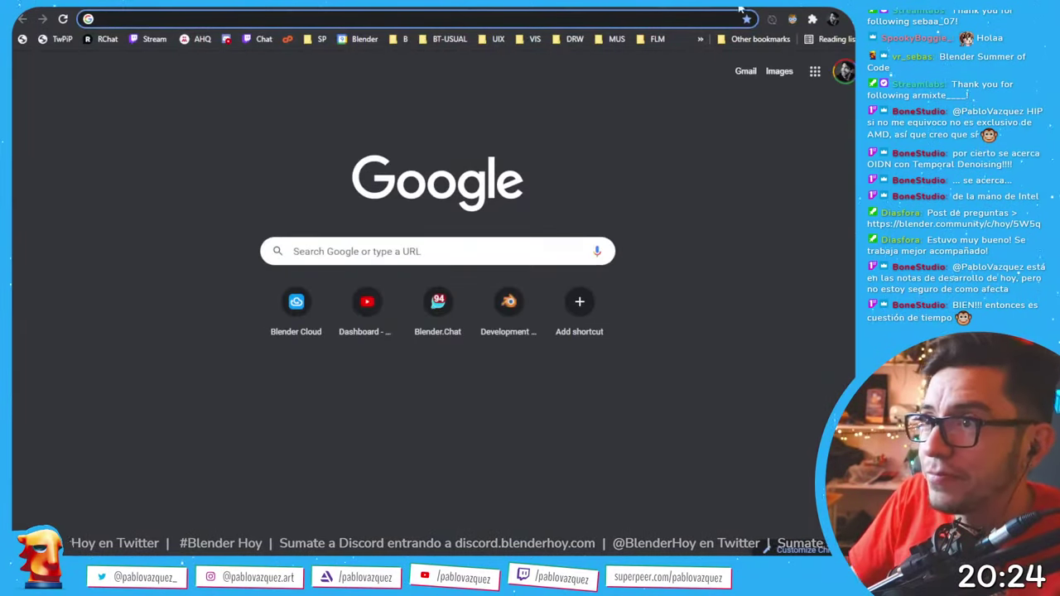
{"action": "key", "text": "ctrl+w"}
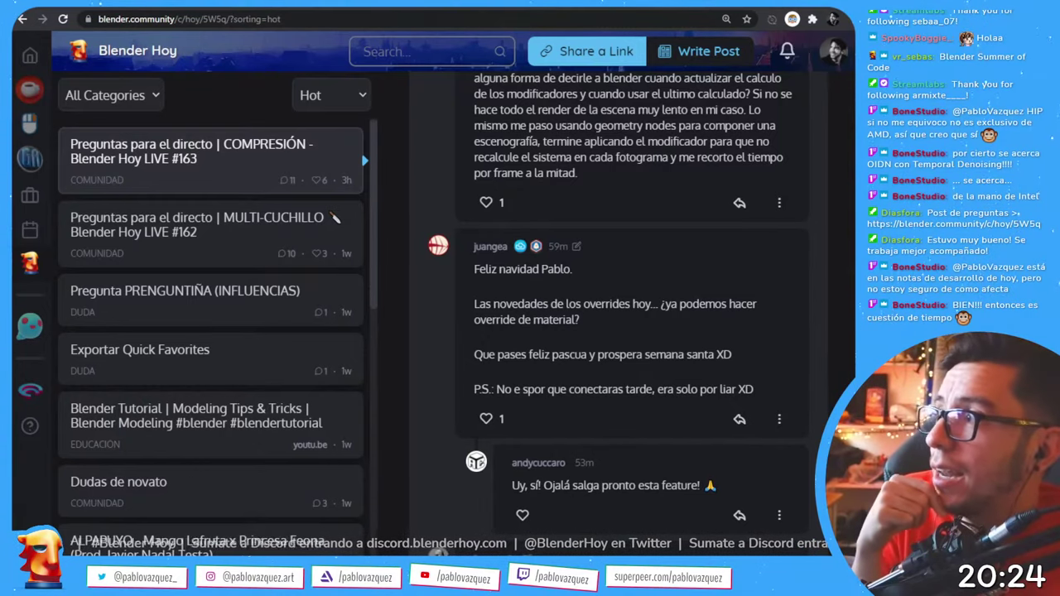
{"action": "key", "text": "alt+Tab"}
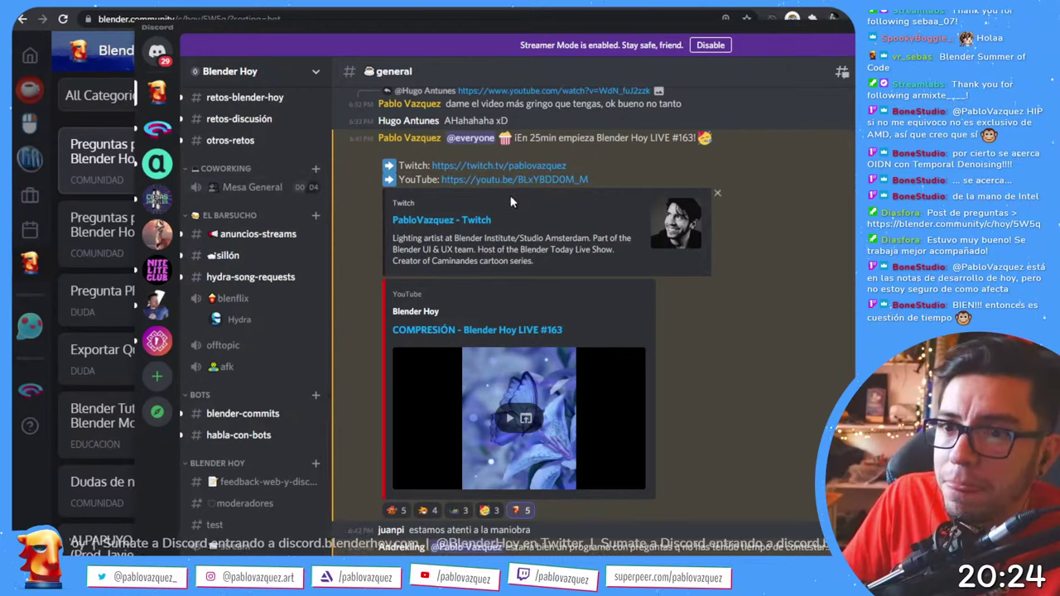
{"action": "key", "text": "super+Up"}
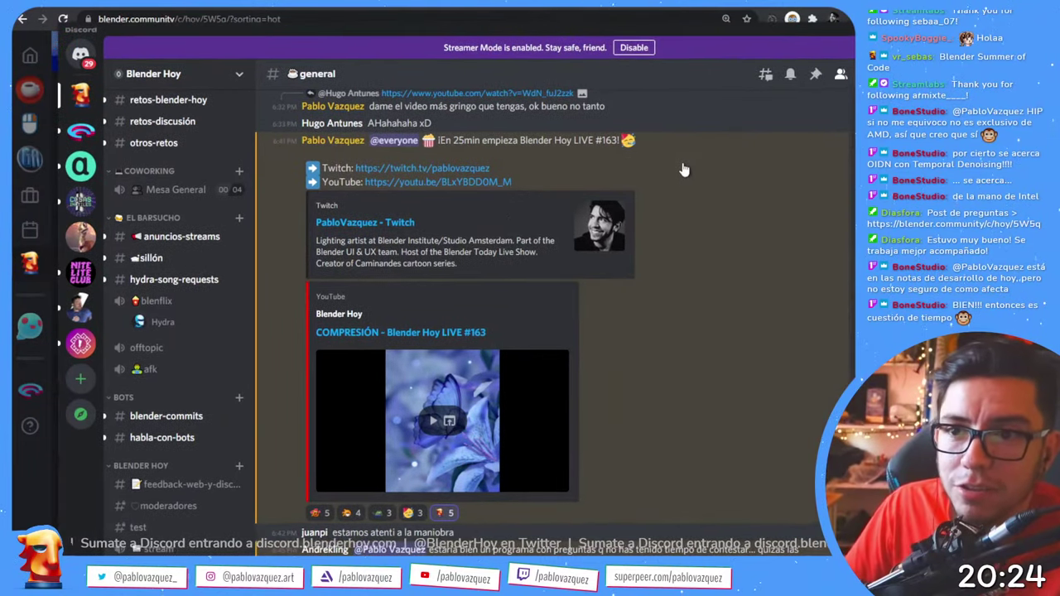
{"action": "key", "text": "super+Down"}
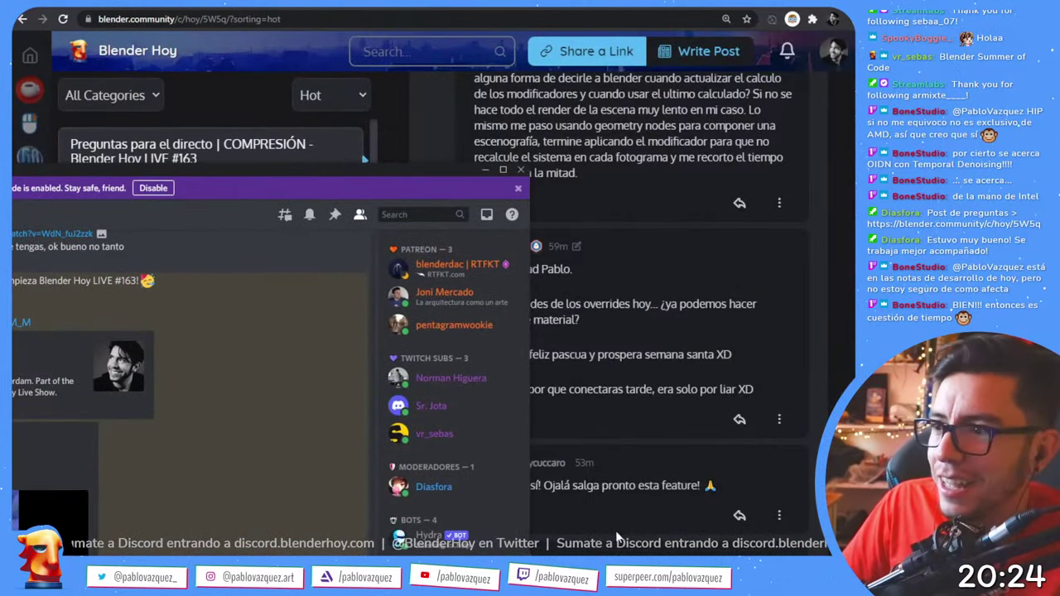
{"action": "key", "text": "super+Down"}
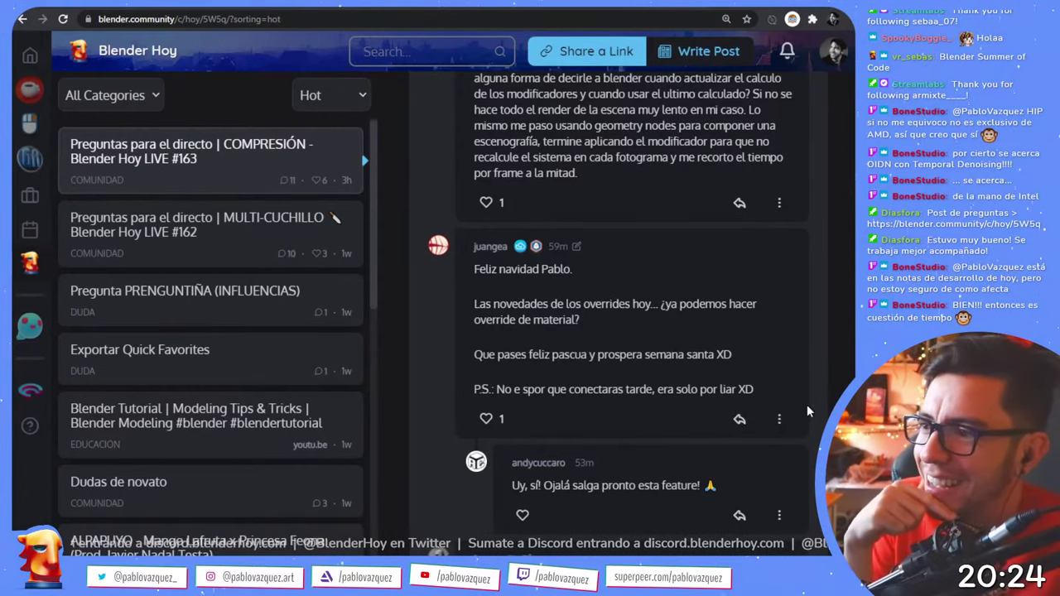
- Scroll to the pig-image comment and select 'escribir tu propio programa' in its question
{"action": "scroll", "coordinate": [815, 414], "scroll_direction": "down", "scroll_amount": 1}
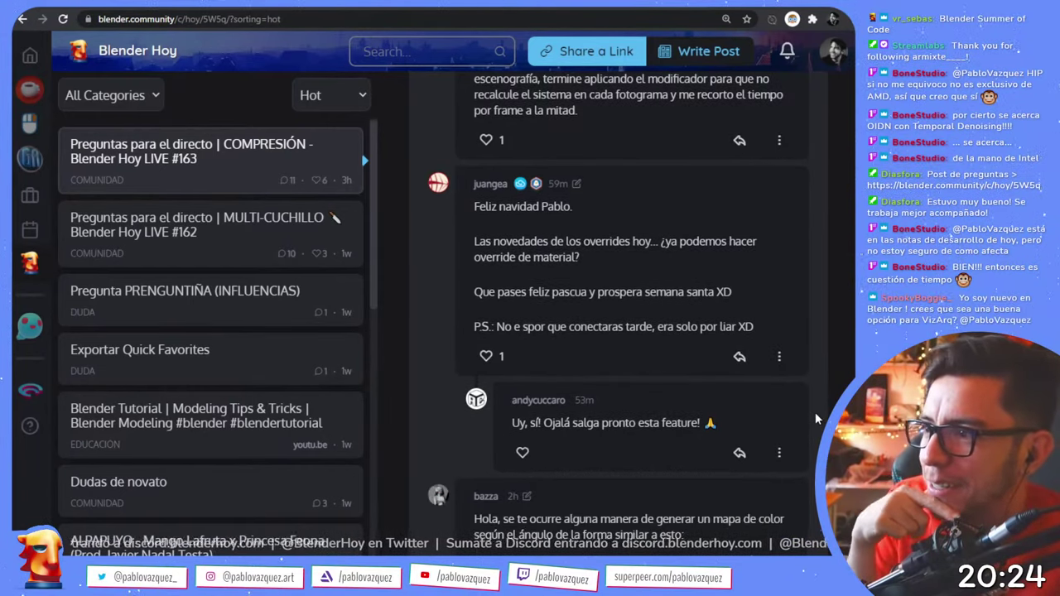
{"action": "scroll", "coordinate": [814, 411], "scroll_direction": "down", "scroll_amount": 3}
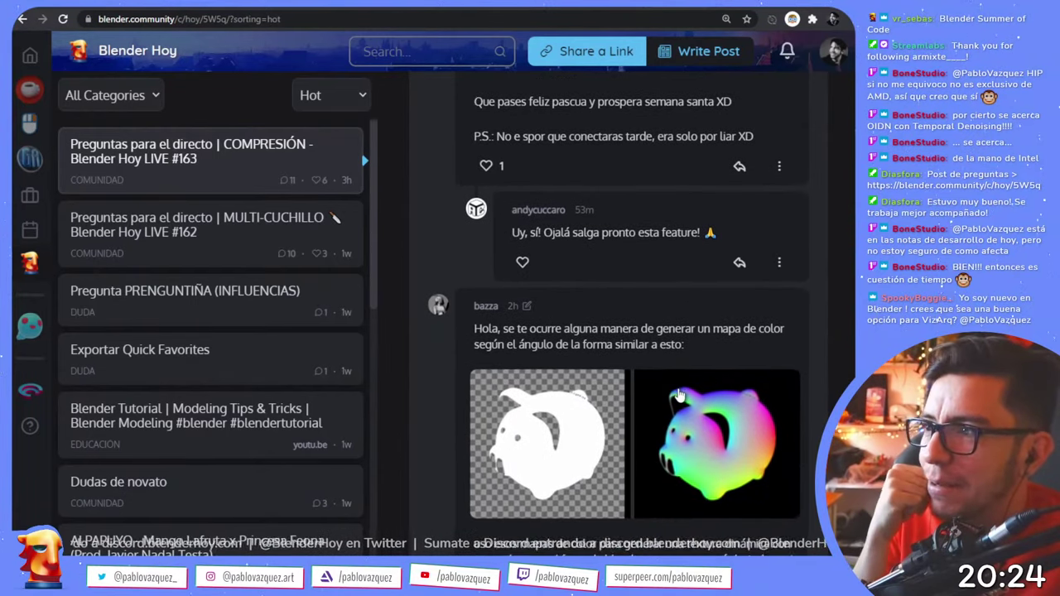
{"action": "scroll", "coordinate": [678, 395], "scroll_direction": "down", "scroll_amount": 1}
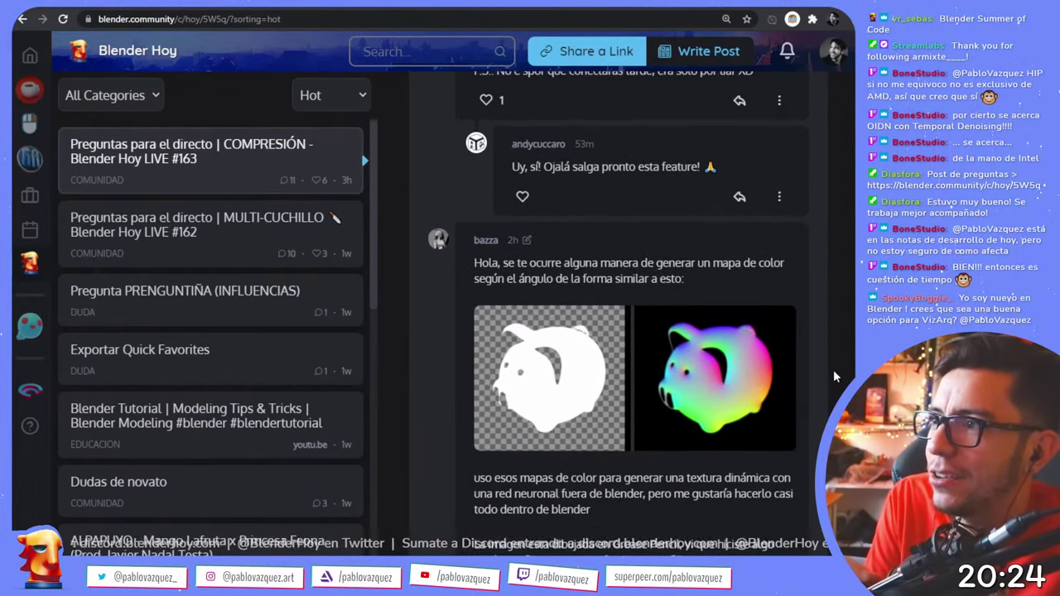
{"action": "scroll", "coordinate": [834, 375], "scroll_direction": "down", "scroll_amount": 1}
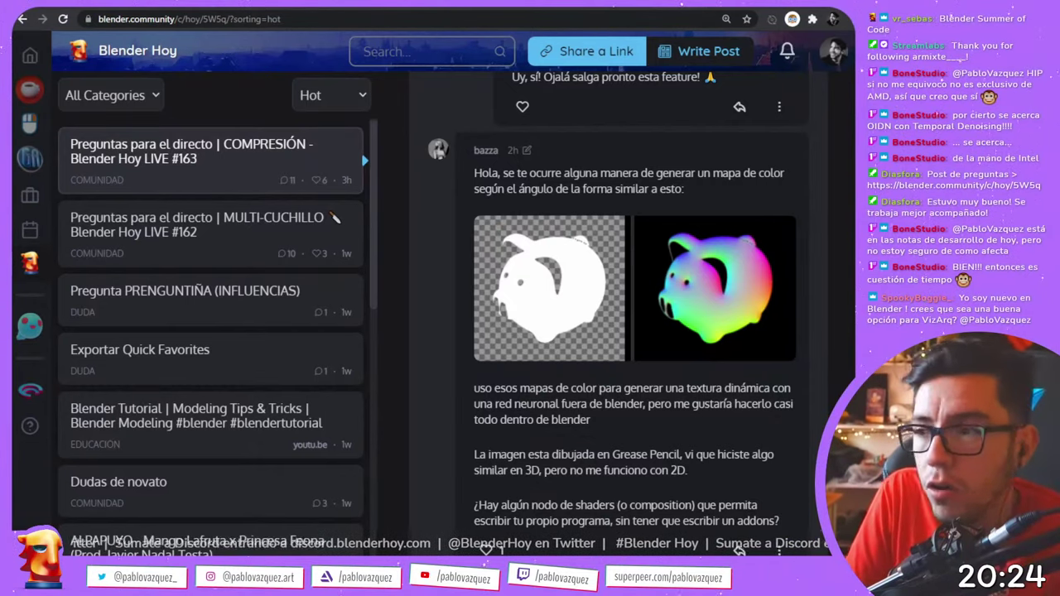
{"action": "scroll", "coordinate": [814, 421], "scroll_direction": "down", "scroll_amount": 1}
{"action": "scroll", "coordinate": [813, 421], "scroll_direction": "down", "scroll_amount": 2}
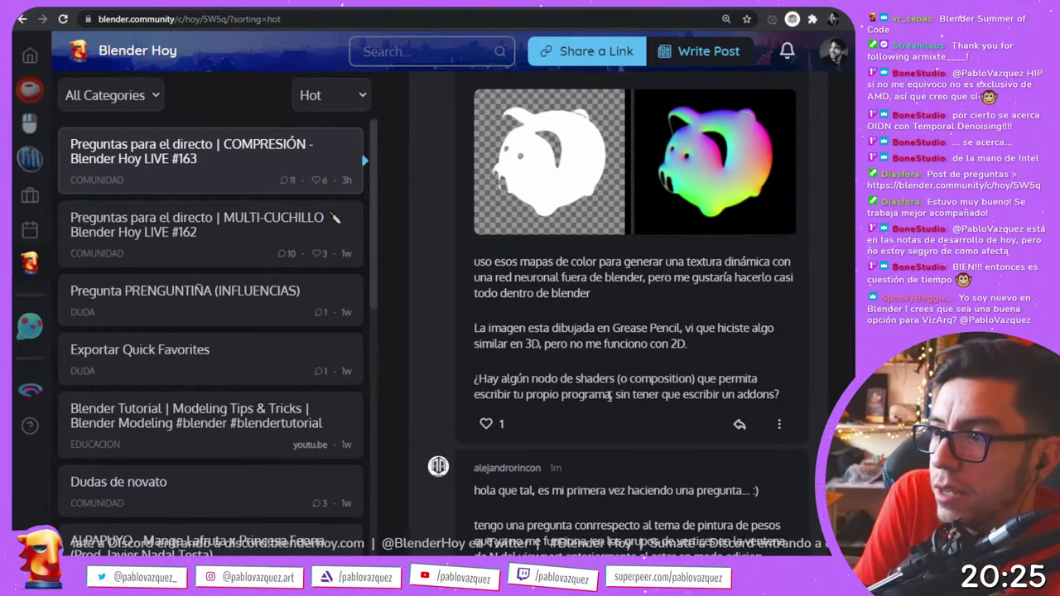
{"action": "left_click_drag", "start_coordinate": [608, 396], "coordinate": [475, 378]}
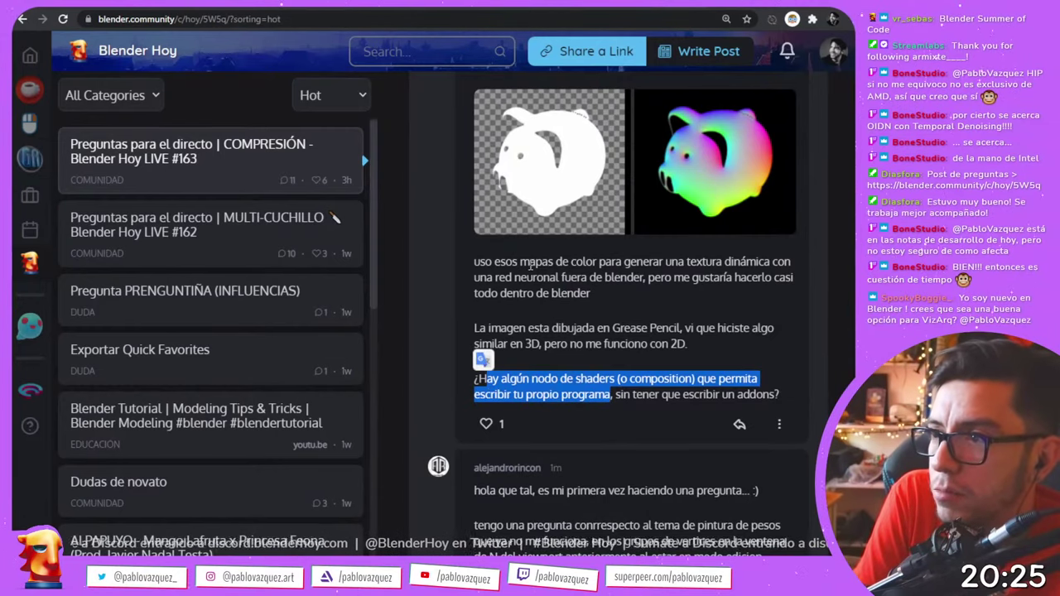
{"action": "left_click", "coordinate": [604, 395]}
{"action": "left_click_drag", "start_coordinate": [611, 396], "coordinate": [476, 395]}
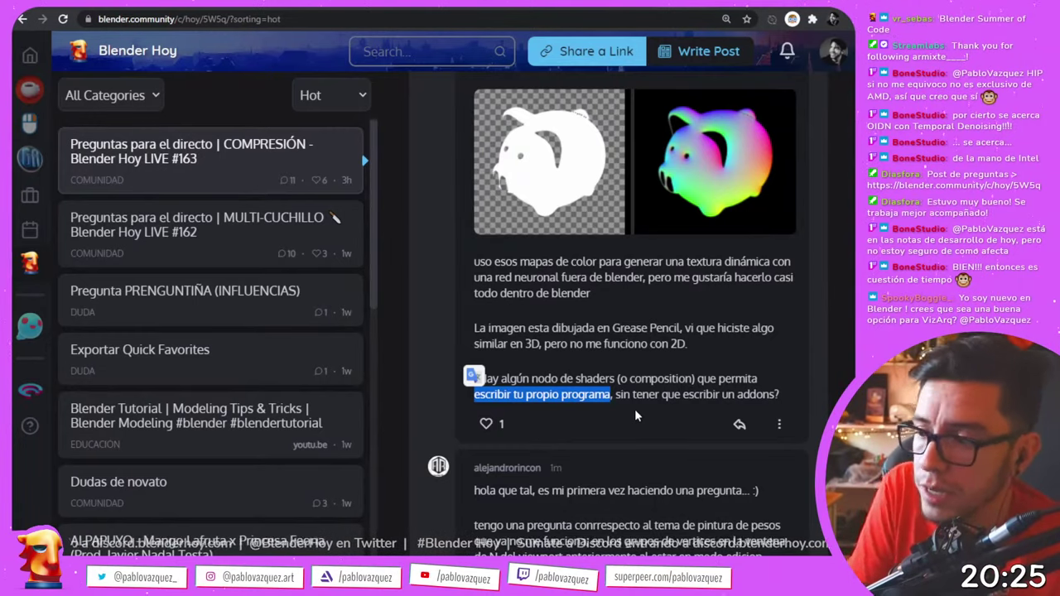
- Search 'osl blender cycles' and open the Blender Manual's Open Shading Language page
{"action": "key", "text": "ctrl+t"}
{"action": "type", "text": "osl blender "}
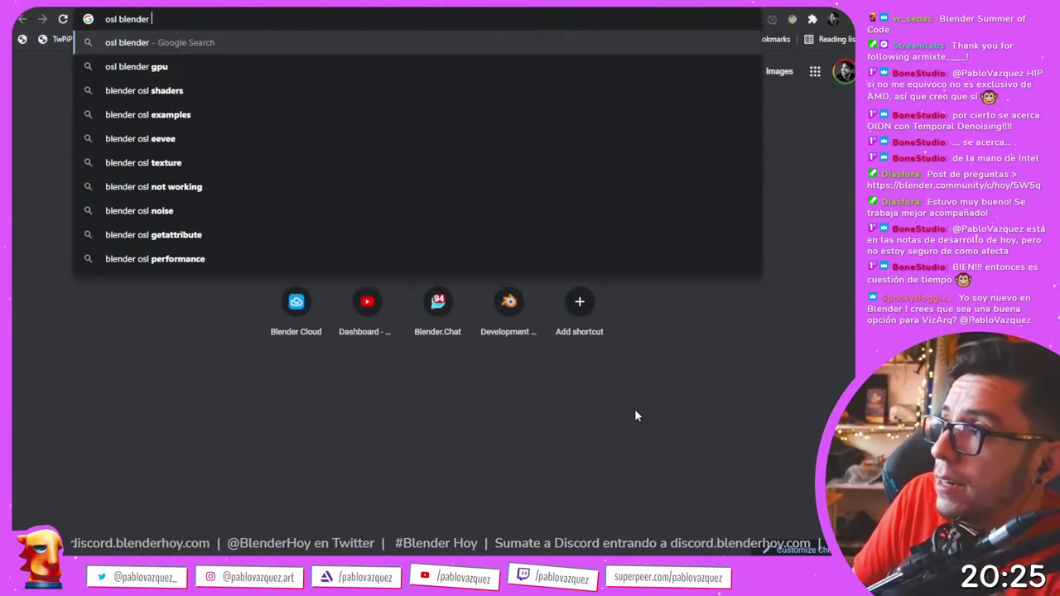
{"action": "type", "text": "cycles"}
{"action": "key", "text": "Return"}
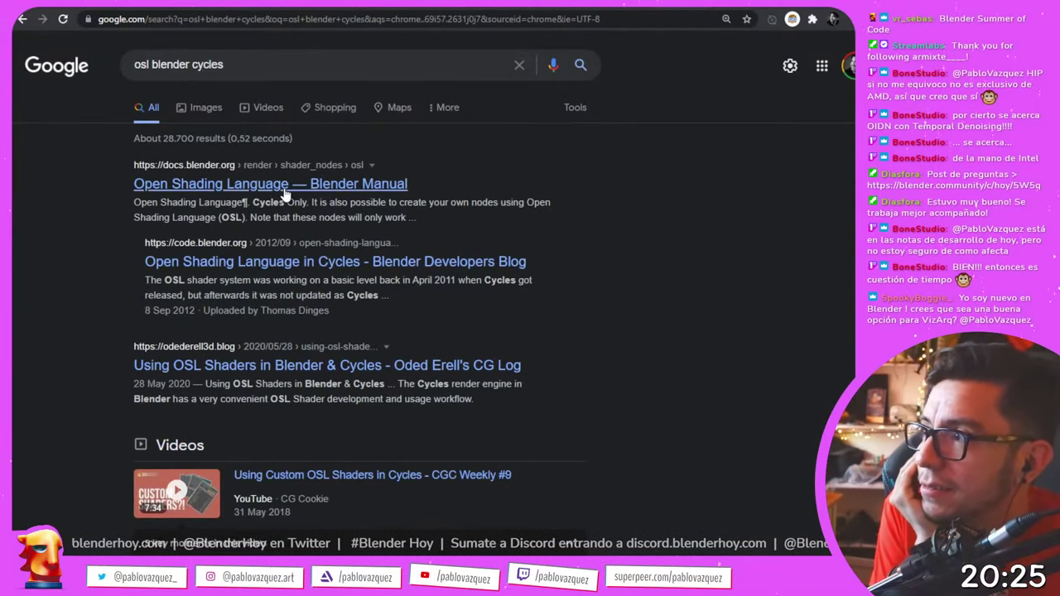
{"action": "left_click", "coordinate": [283, 186]}
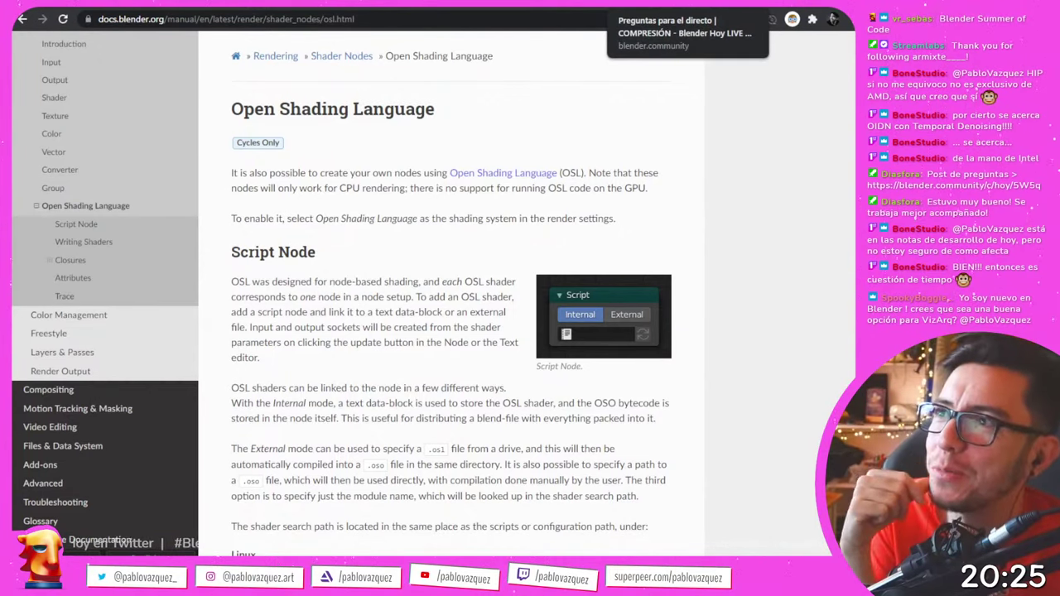
- Return to the forum thread, clear the selected phrase and scroll back up
{"action": "left_click", "coordinate": [629, 3]}
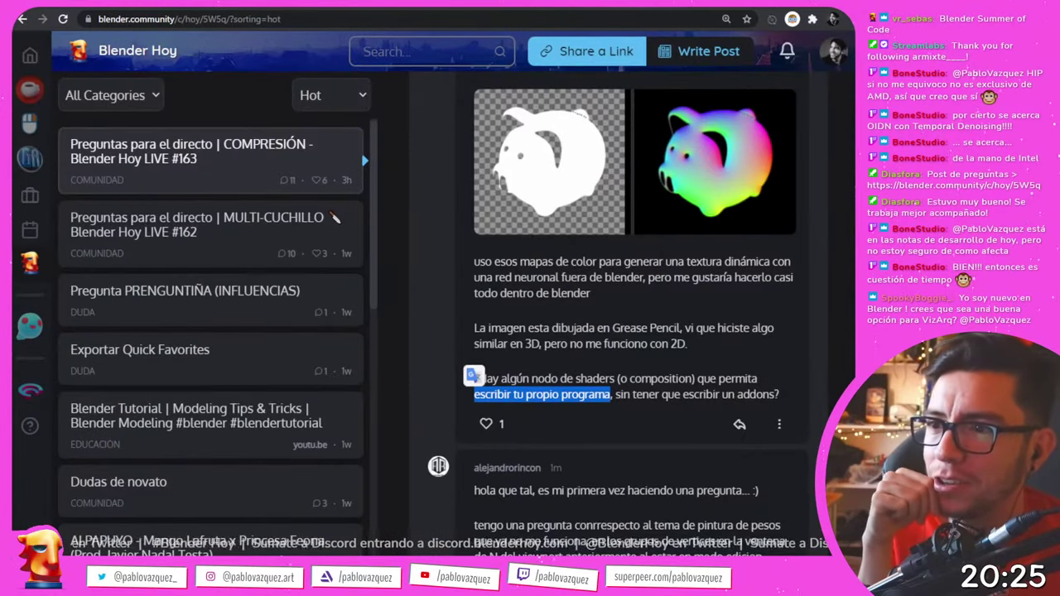
{"action": "left_click", "coordinate": [559, 378]}
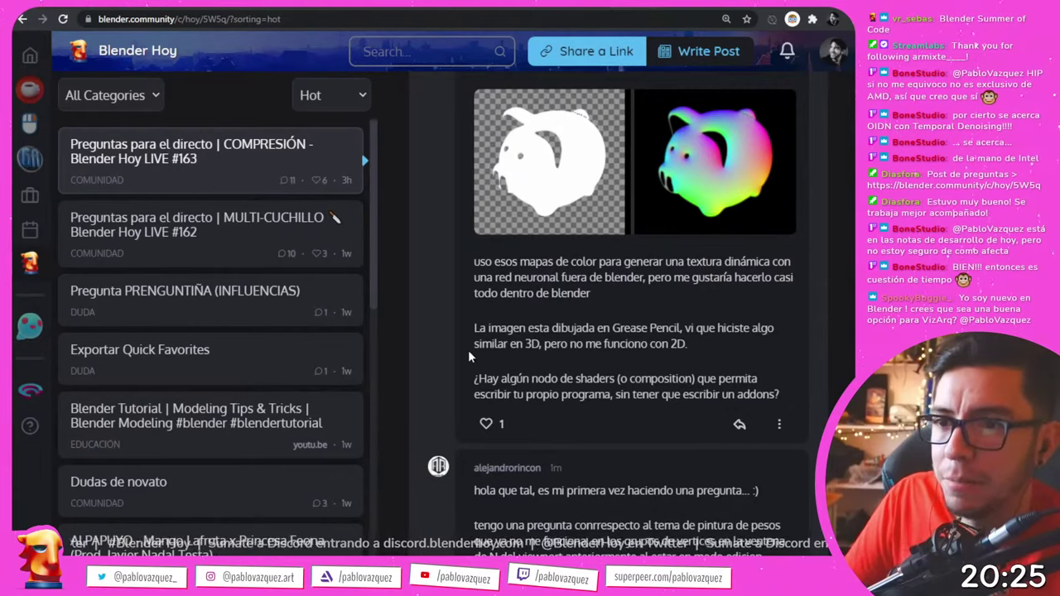
{"action": "scroll", "coordinate": [724, 225], "scroll_direction": "up", "scroll_amount": 1}
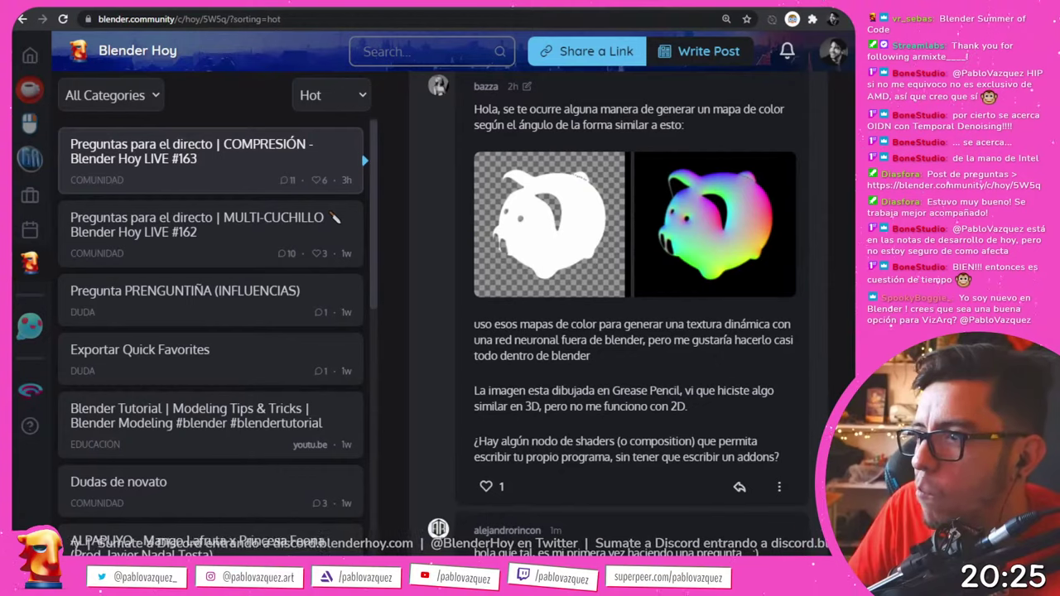
{"action": "key", "text": "alt+Tab"}
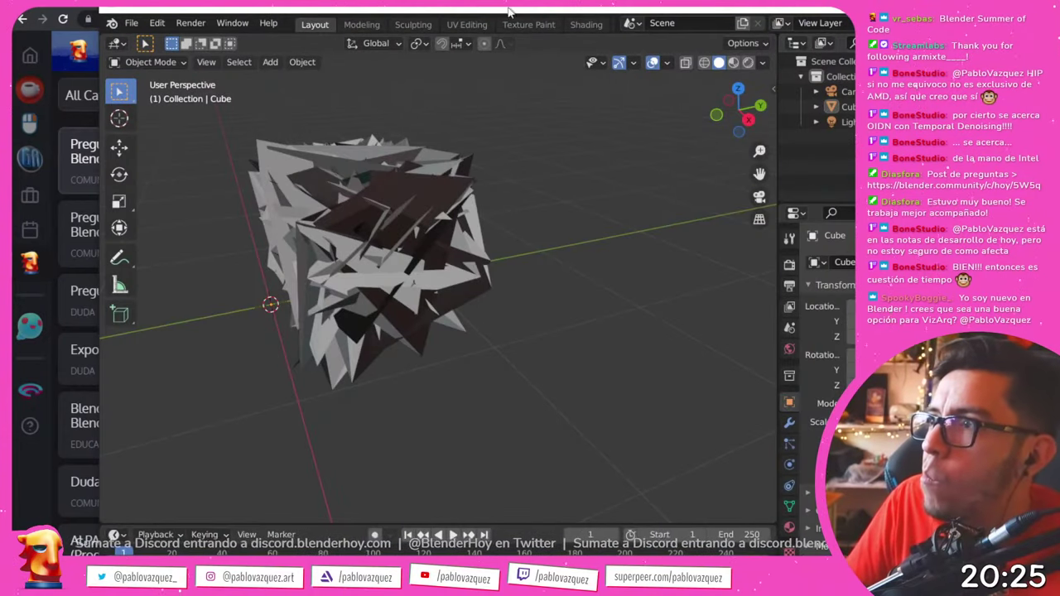
{"action": "left_click", "coordinate": [55, 58]}
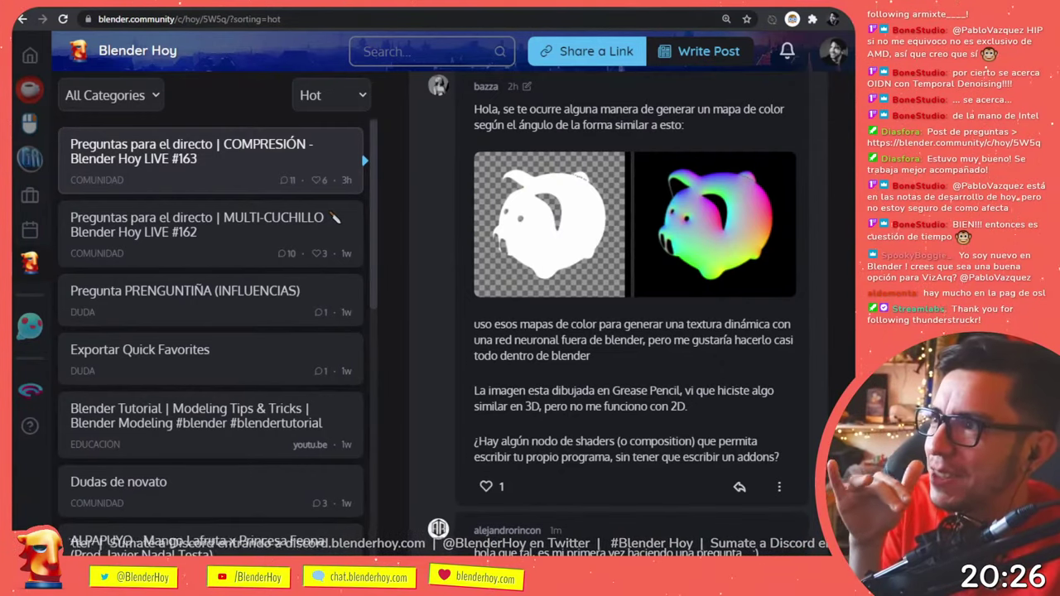
- Scroll through the viewers' replies in the LIVE #163 questions thread
{"action": "scroll", "coordinate": [580, 378], "scroll_direction": "down", "scroll_amount": 3}
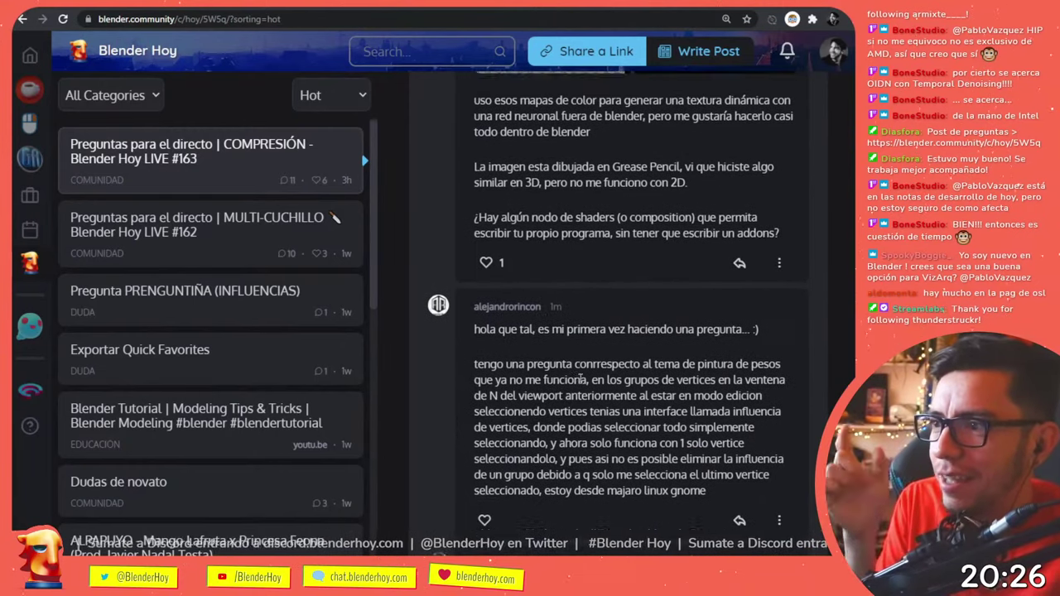
{"action": "scroll", "coordinate": [580, 378], "scroll_direction": "down", "scroll_amount": 3}
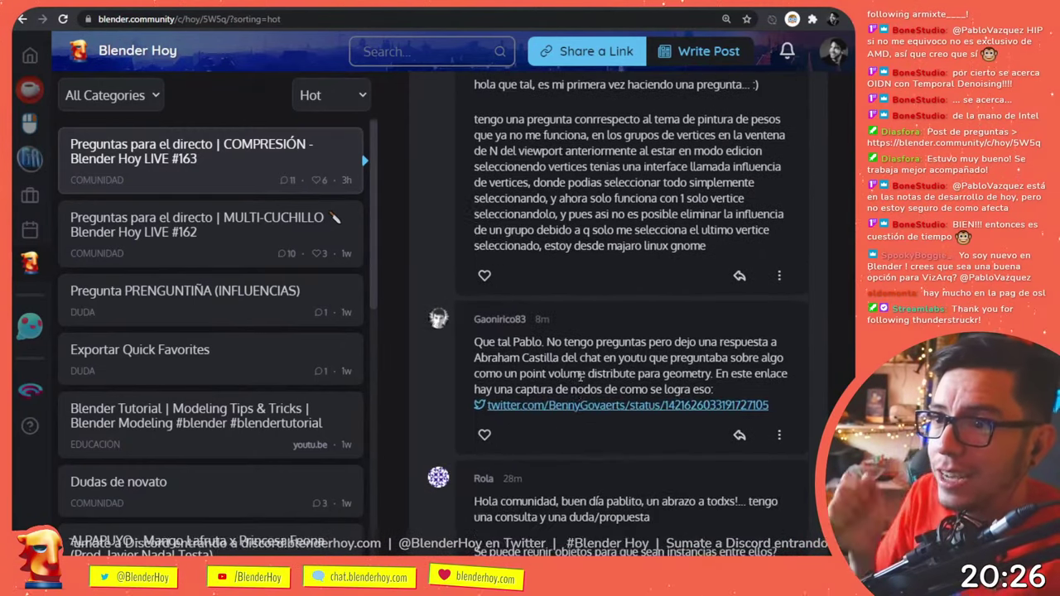
{"action": "scroll", "coordinate": [777, 368], "scroll_direction": "up", "scroll_amount": 1}
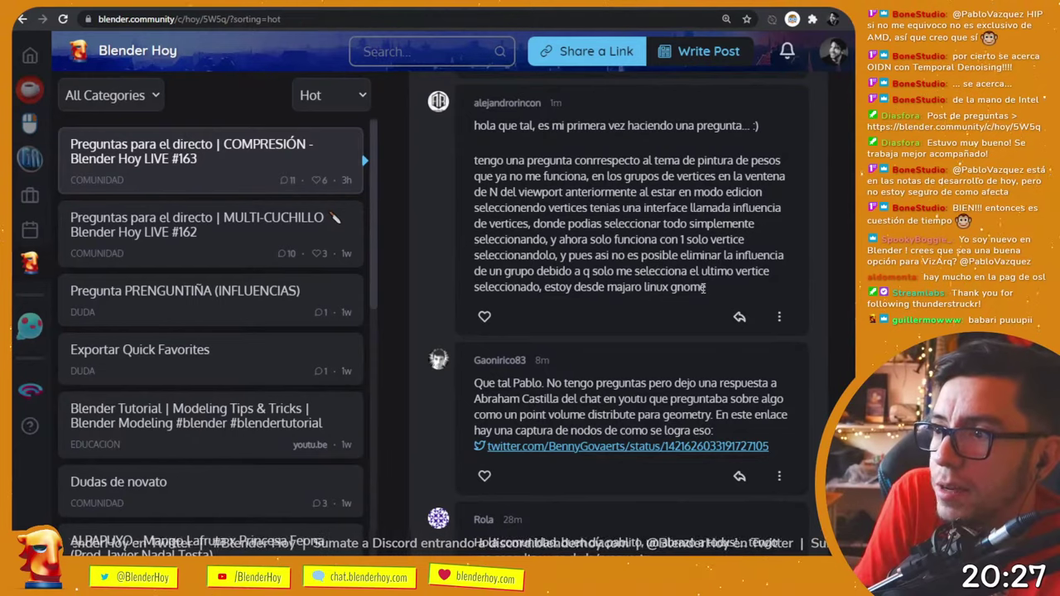
- Start a new General scene in Blender
{"action": "key", "text": "alt+Tab"}
{"action": "left_click", "coordinate": [397, 258]}
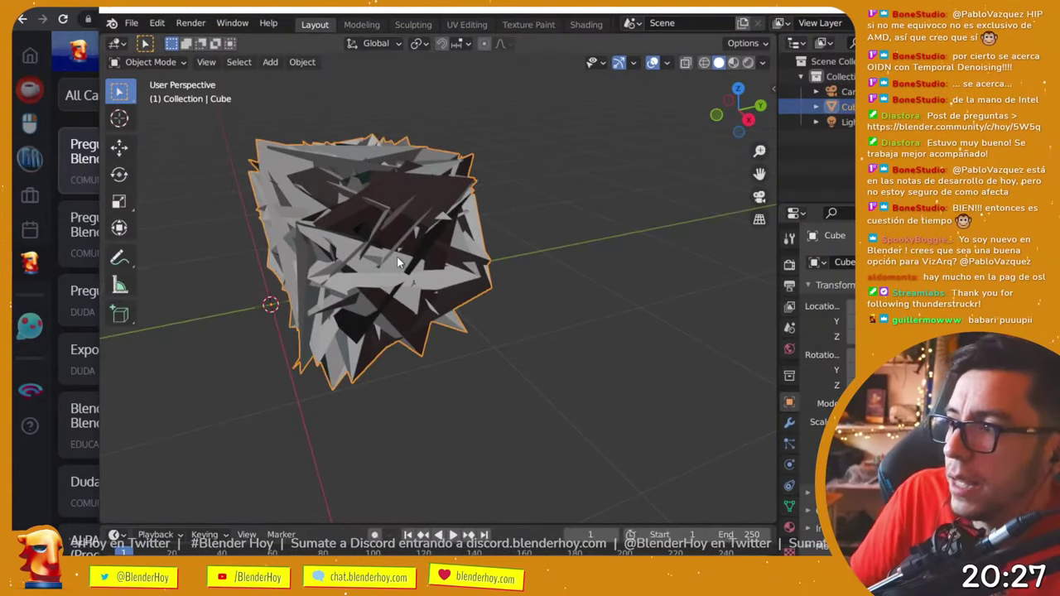
{"action": "key", "text": "ctrl+n"}
{"action": "left_click", "coordinate": [397, 258]}
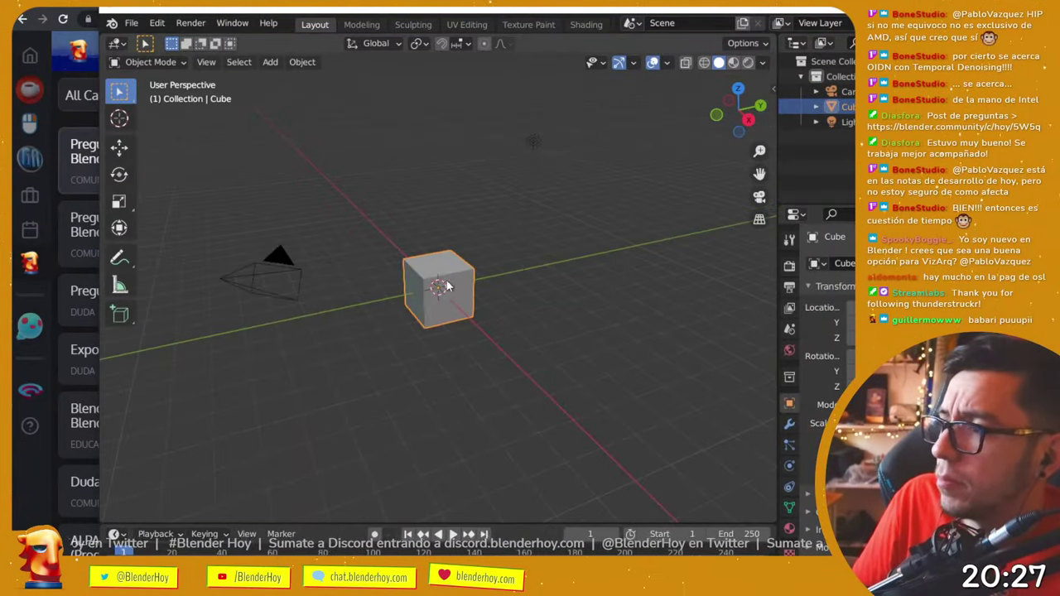
- In Edit Mode with the N sidebar shown, select the cube's two top corner vertices
{"action": "key", "text": "Tab"}
{"action": "key", "text": "3"}
{"action": "key", "text": "n"}
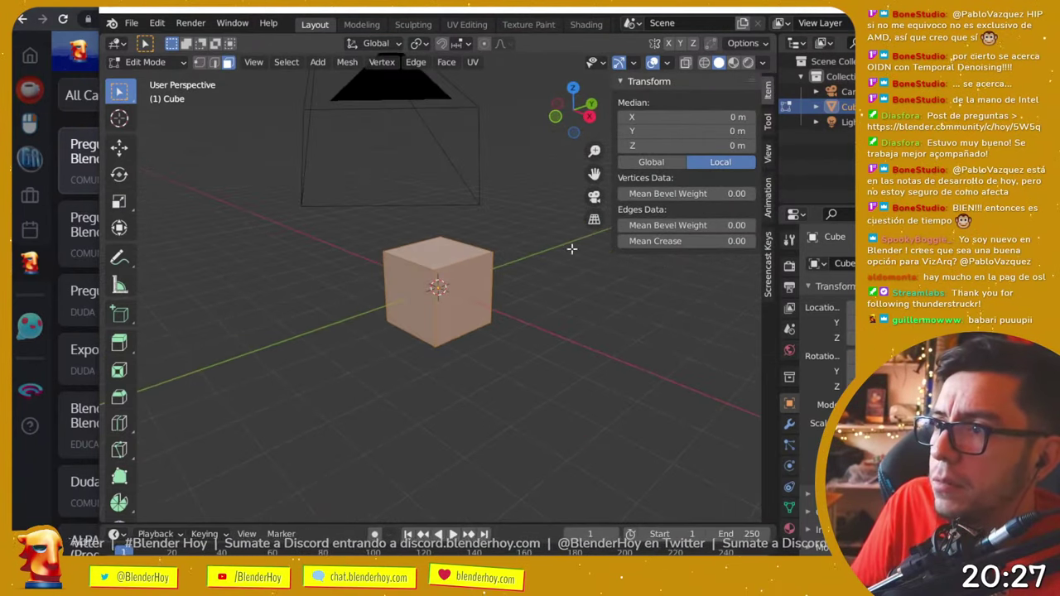
{"action": "scroll", "coordinate": [658, 263], "scroll_direction": "up", "scroll_amount": 4}
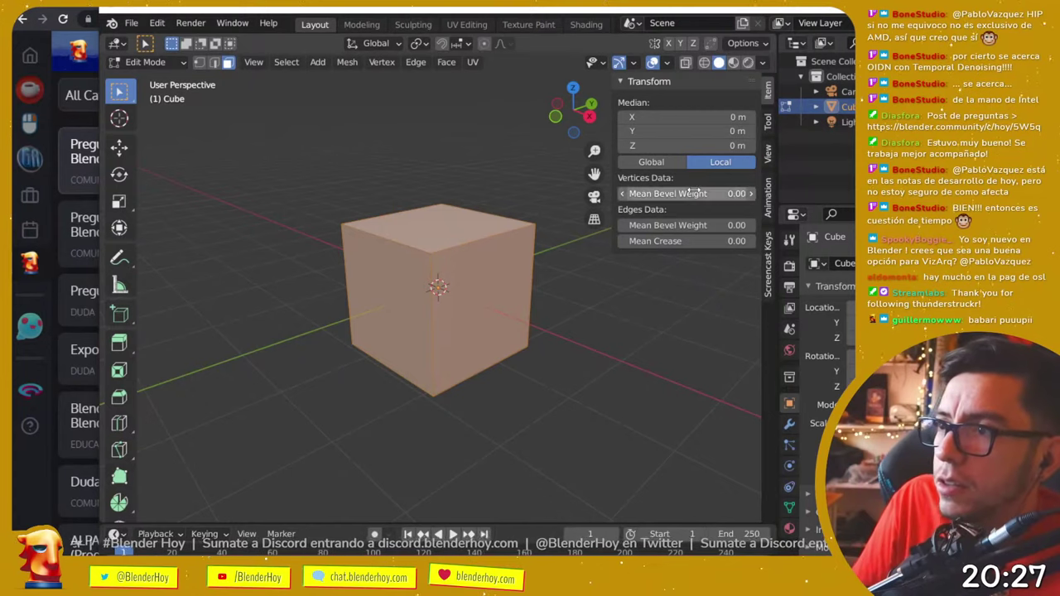
{"action": "key", "text": "2"}
{"action": "left_click", "coordinate": [462, 243]}
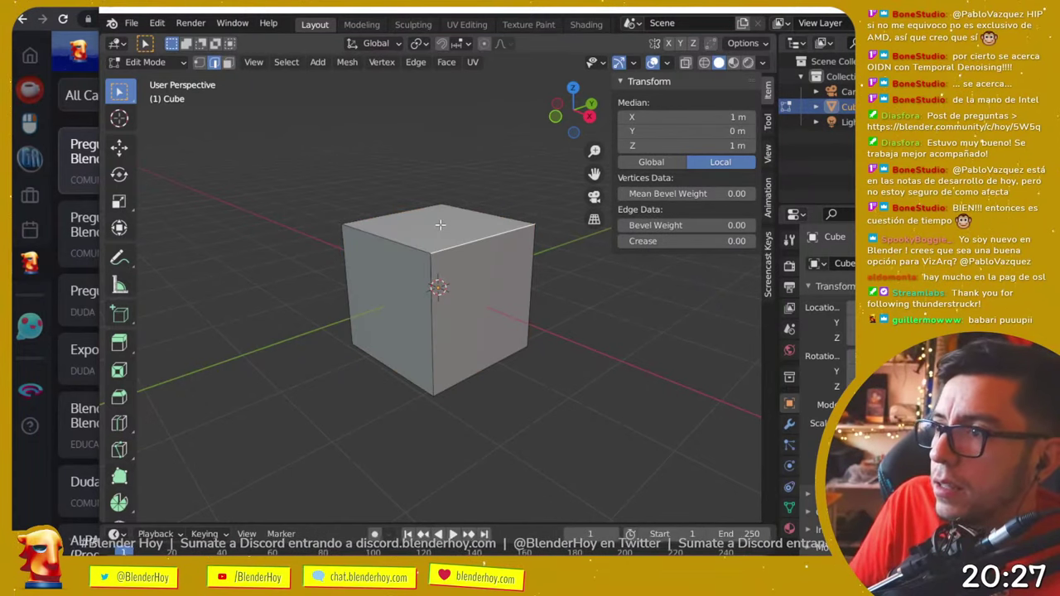
{"action": "key", "text": "1"}
{"action": "key", "text": "alt+a"}
{"action": "left_click", "coordinate": [430, 253]}
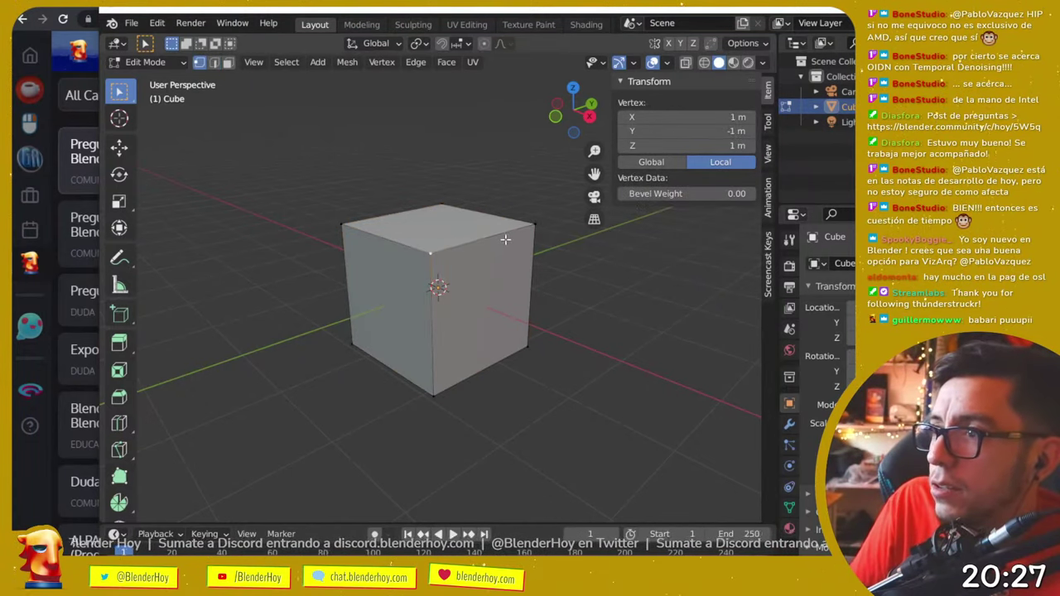
{"action": "left_click", "coordinate": [512, 236], "text": "shift"}
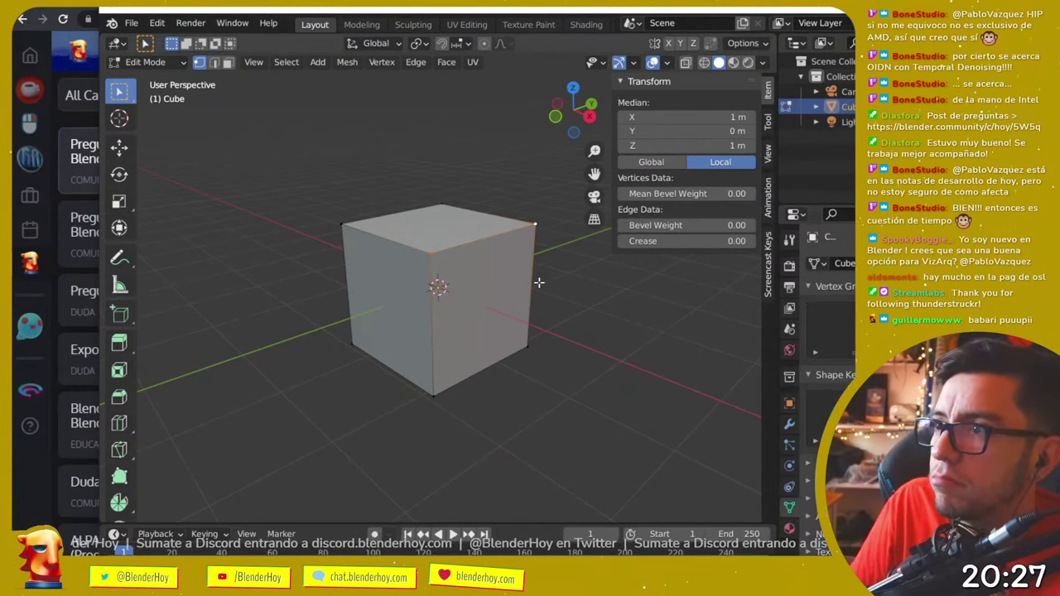
{"action": "left_click_drag", "start_coordinate": [600, 285], "coordinate": [538, 284]}
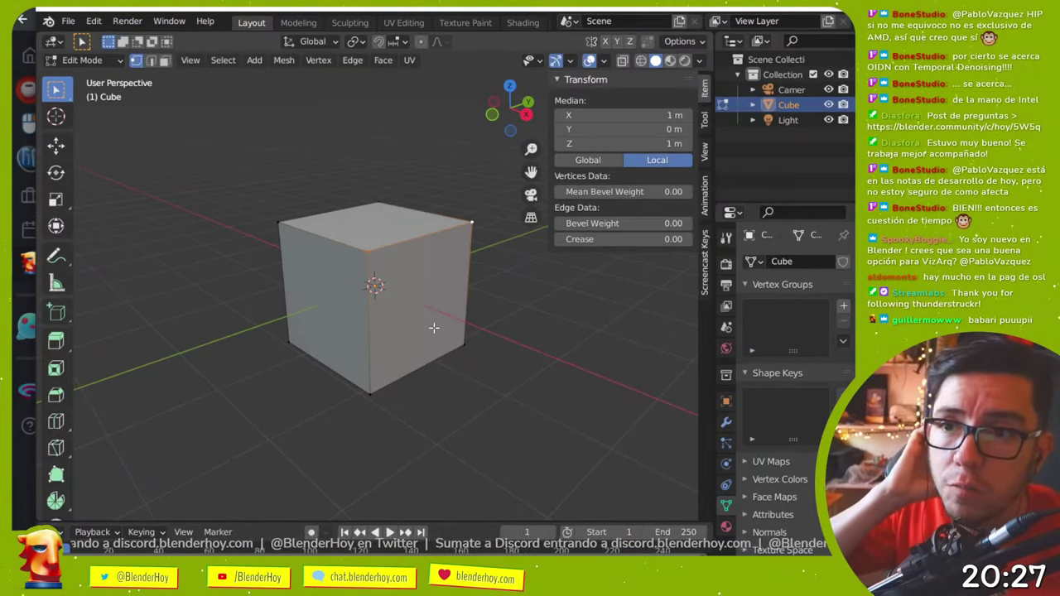
- Open the 3D artist's Instagram profile in a new browser tab
{"action": "key", "text": "super+Down"}
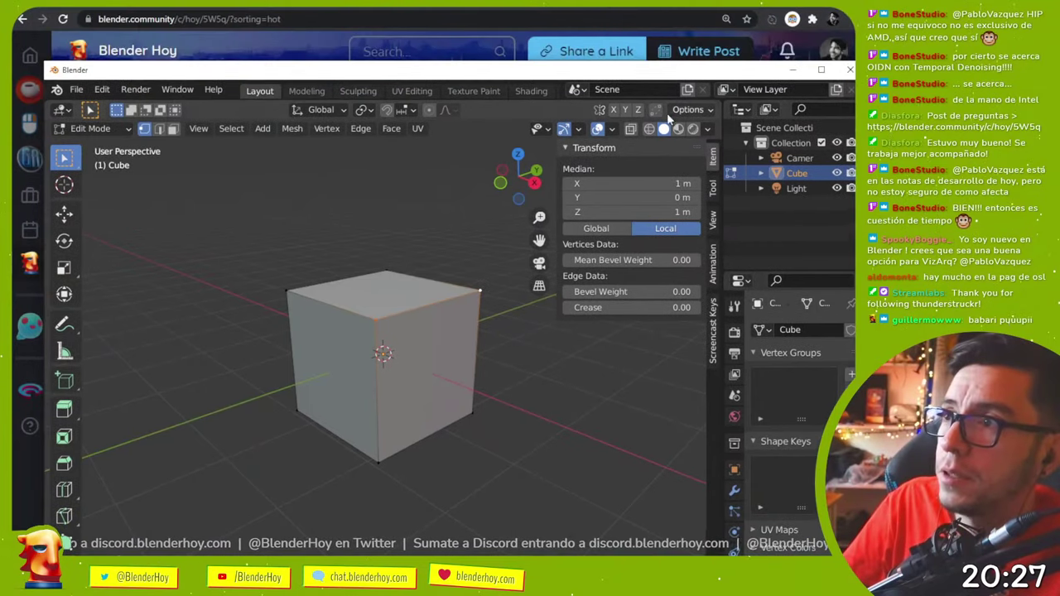
{"action": "key", "text": "super+Down"}
{"action": "key", "text": "ctrl+t"}
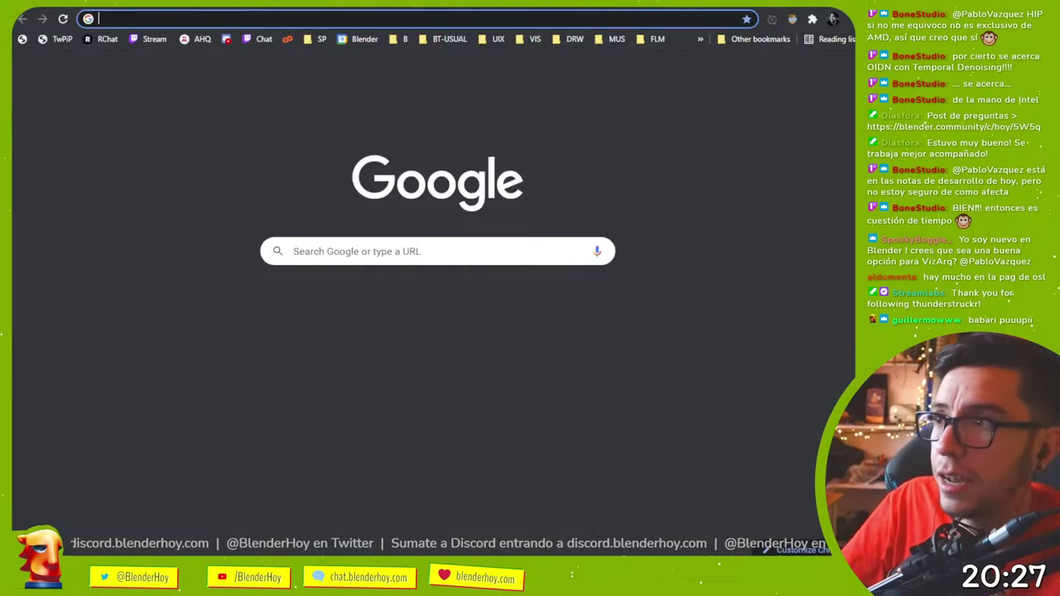
{"action": "type", "text": "ins"}
{"action": "key", "text": "BackSpace"}
{"action": "key", "text": "BackSpace"}
{"action": "key", "text": "BackSpace"}
{"action": "key", "text": "BackSpace"}
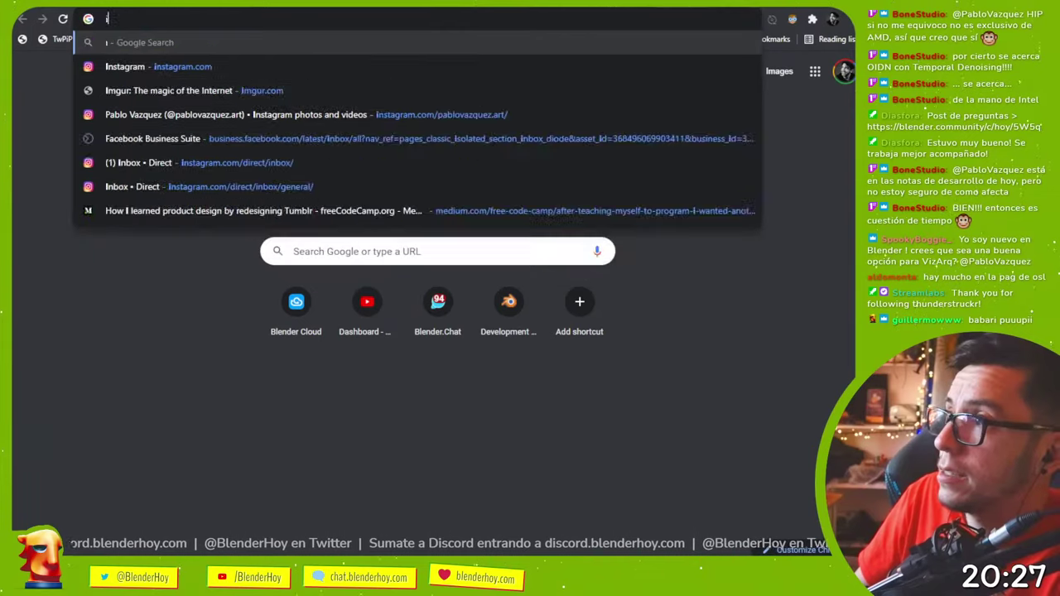
{"action": "type", "text": "ins"}
{"action": "key", "text": "Right"}
{"action": "type", "text": "/jonimerc"}
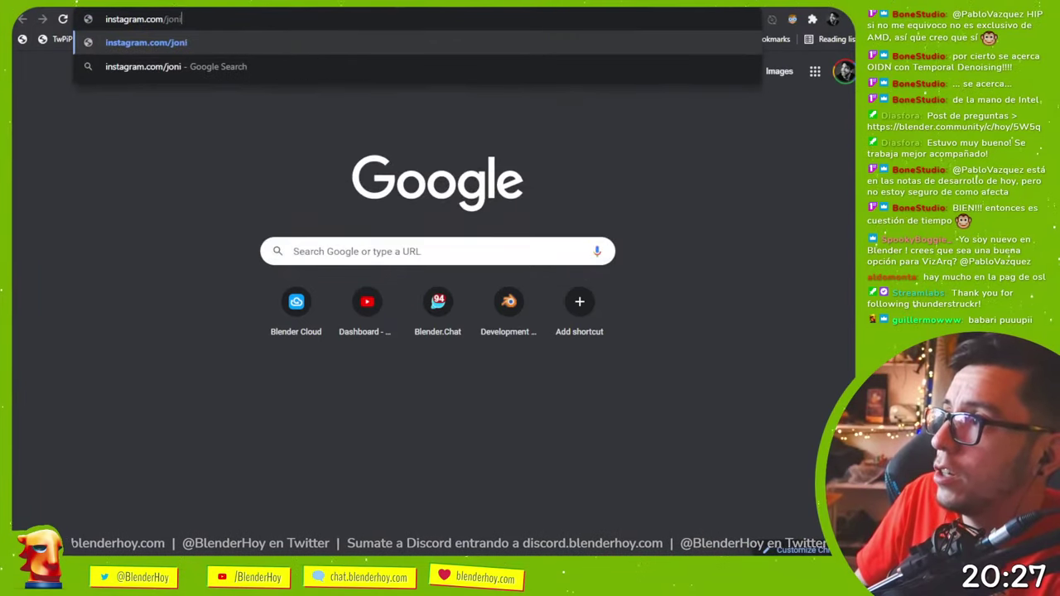
{"action": "type", "text": "ado3d"}
{"action": "key", "text": "Return"}
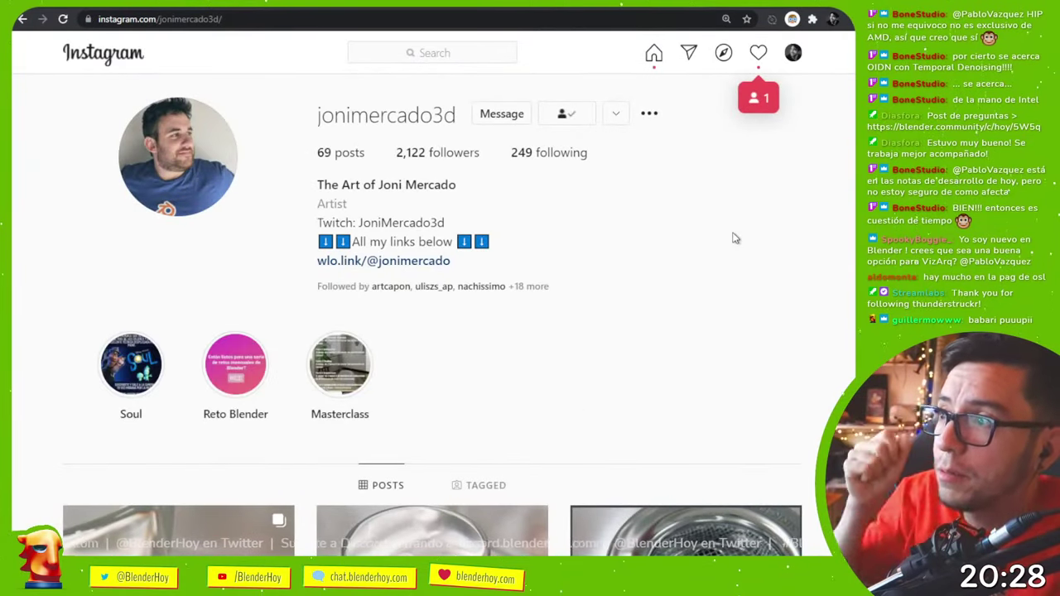
{"action": "scroll", "coordinate": [732, 247], "scroll_direction": "down", "scroll_amount": 3}
{"action": "scroll", "coordinate": [732, 247], "scroll_direction": "up", "scroll_amount": 3}
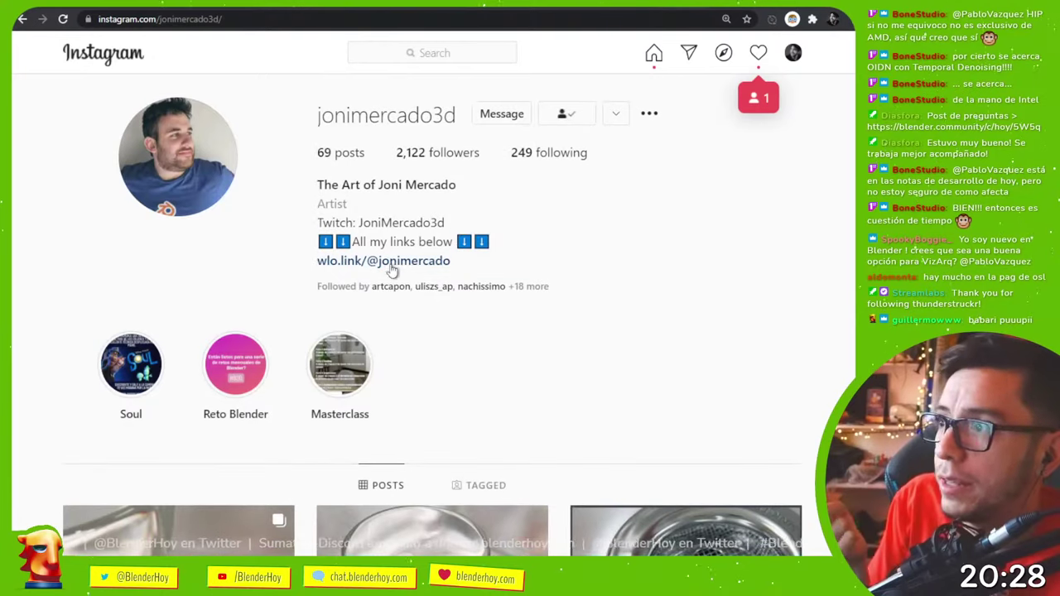
- Follow the bio link to the artist's Twitch stream, pause the video, and go back
{"action": "left_click", "coordinate": [394, 260]}
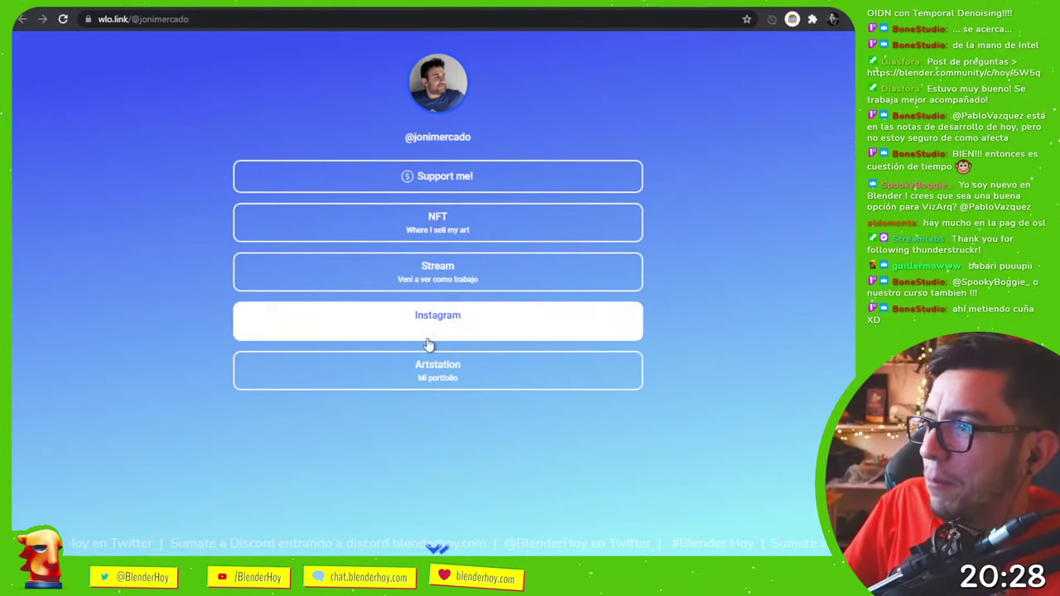
{"action": "left_click", "coordinate": [475, 285]}
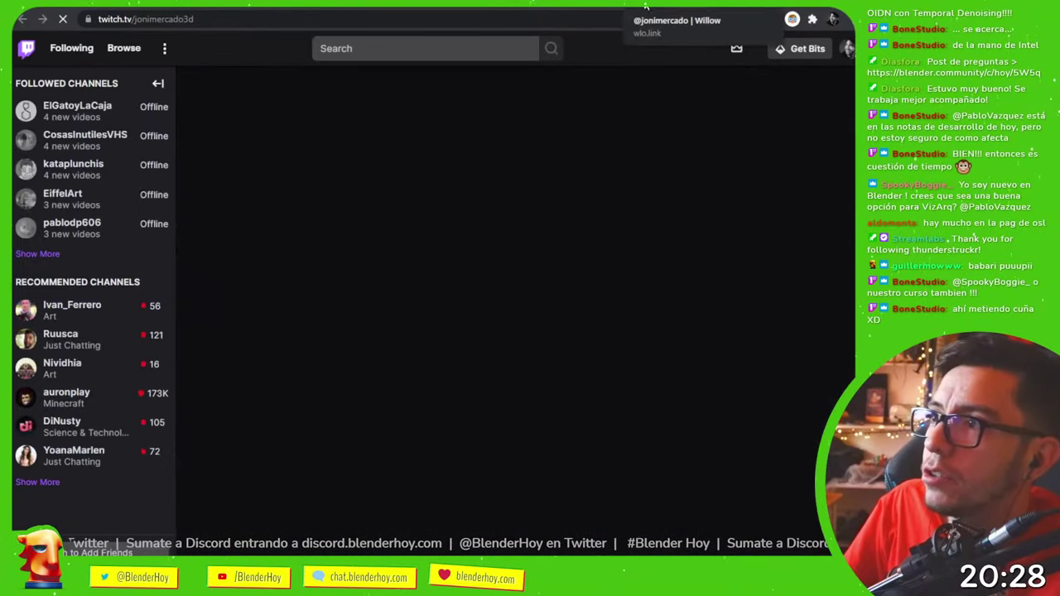
{"action": "key", "text": "alt+Left"}
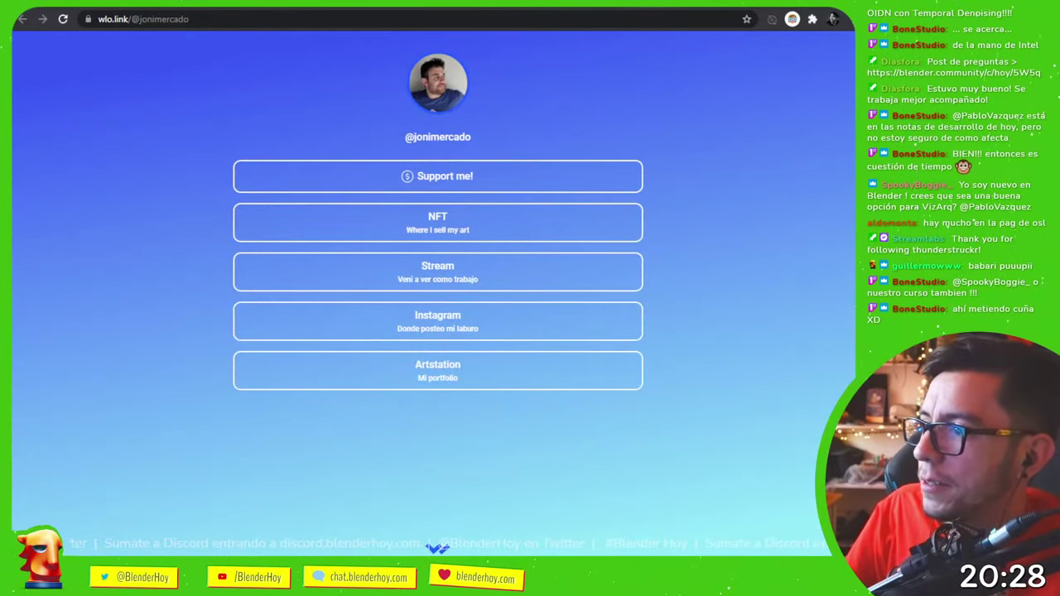
{"action": "key", "text": "alt+Right"}
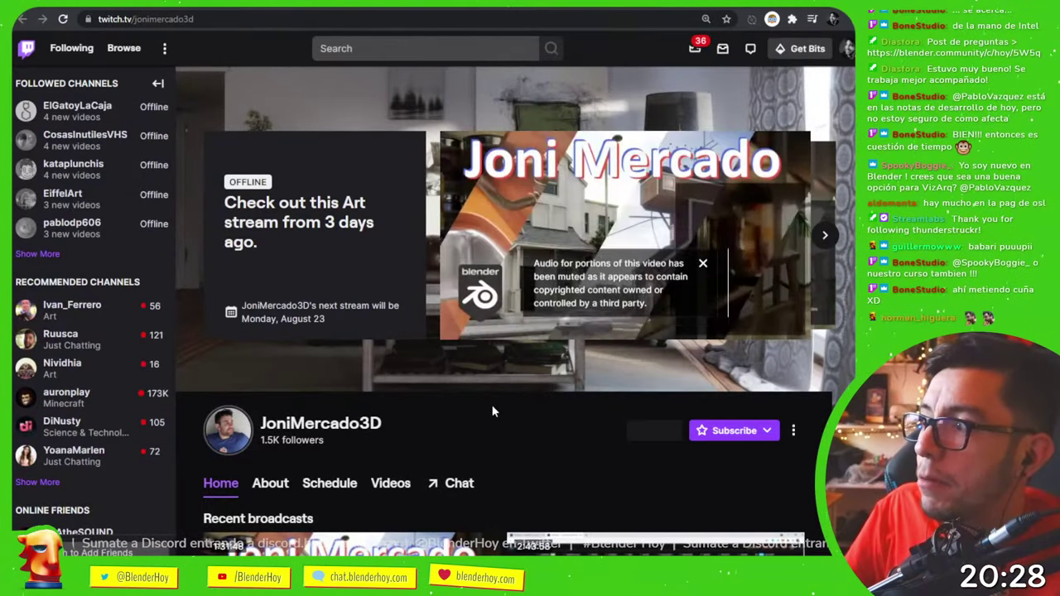
{"action": "scroll", "coordinate": [491, 404], "scroll_direction": "down", "scroll_amount": 2}
{"action": "scroll", "coordinate": [589, 194], "scroll_direction": "up", "scroll_amount": 2}
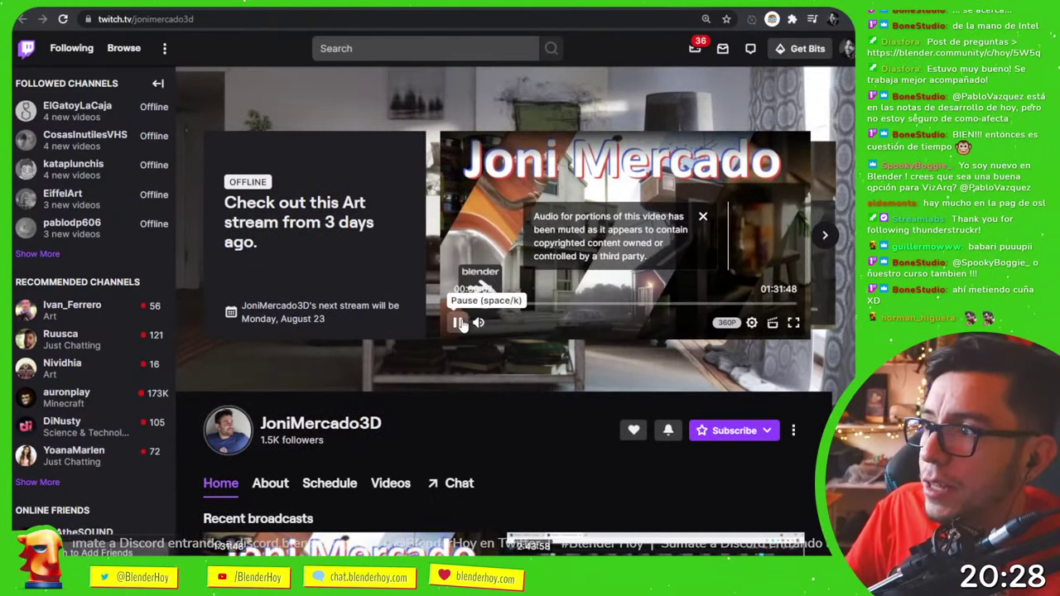
{"action": "left_click", "coordinate": [459, 322]}
{"action": "scroll", "coordinate": [568, 379], "scroll_direction": "down", "scroll_amount": 3}
{"action": "scroll", "coordinate": [779, 482], "scroll_direction": "down", "scroll_amount": 5}
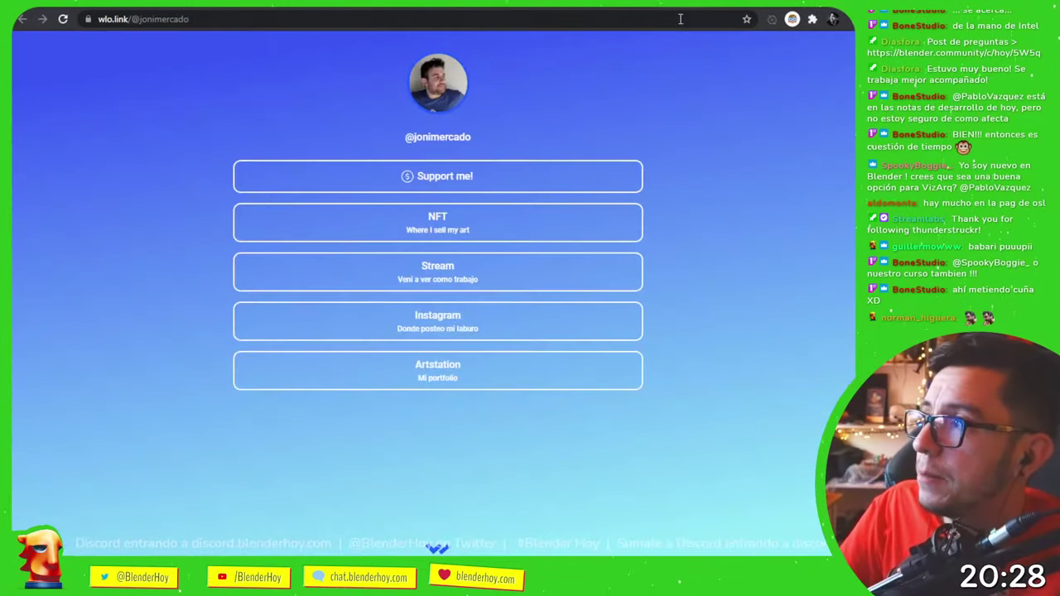
{"action": "key", "text": "alt+Left"}
{"action": "key", "text": "alt+Left"}
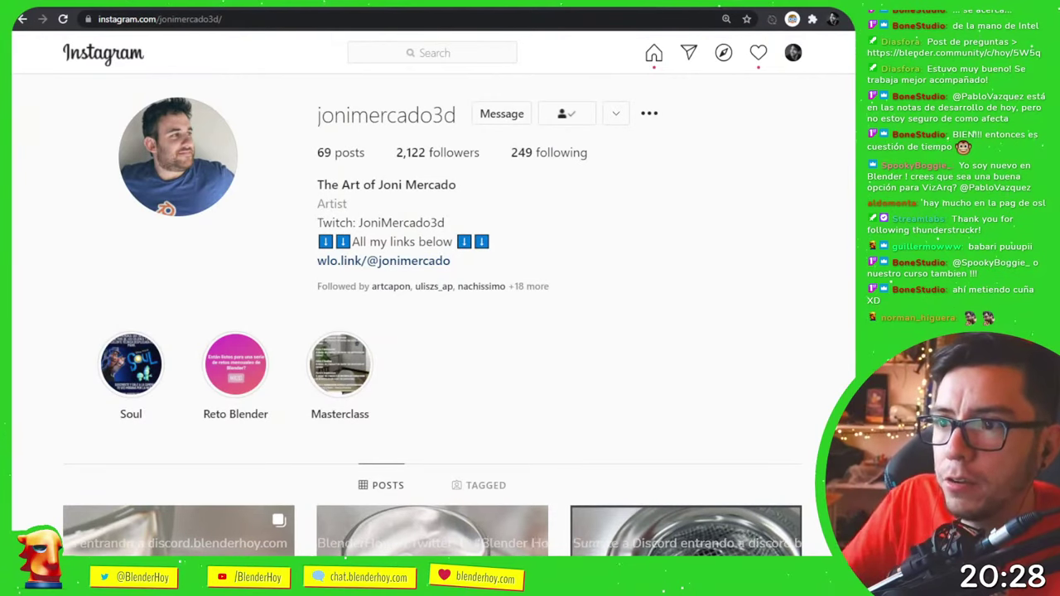
- Add a vertex group named Group and assign all the cube's vertices to it
{"action": "key", "text": "alt+Tab"}
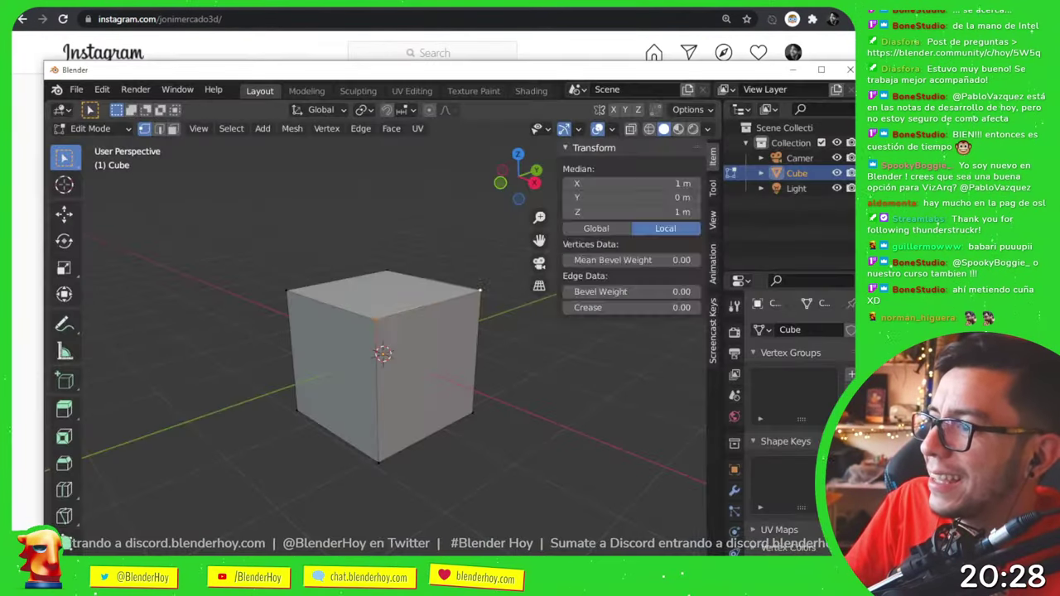
{"action": "key", "text": "alt+a"}
{"action": "key", "text": "super+Up"}
{"action": "key", "text": "a"}
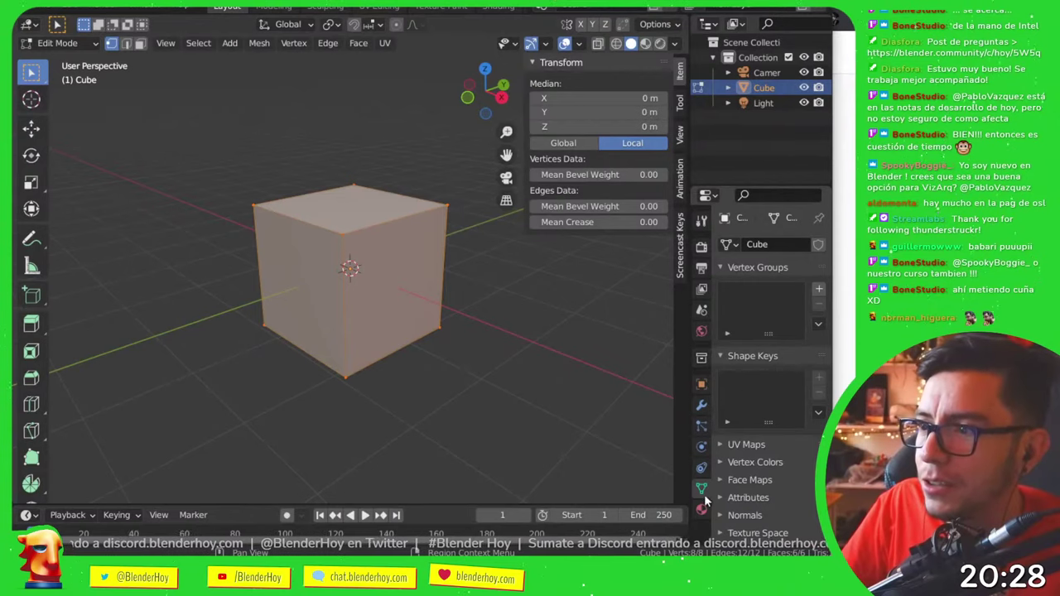
{"action": "left_click", "coordinate": [818, 290]}
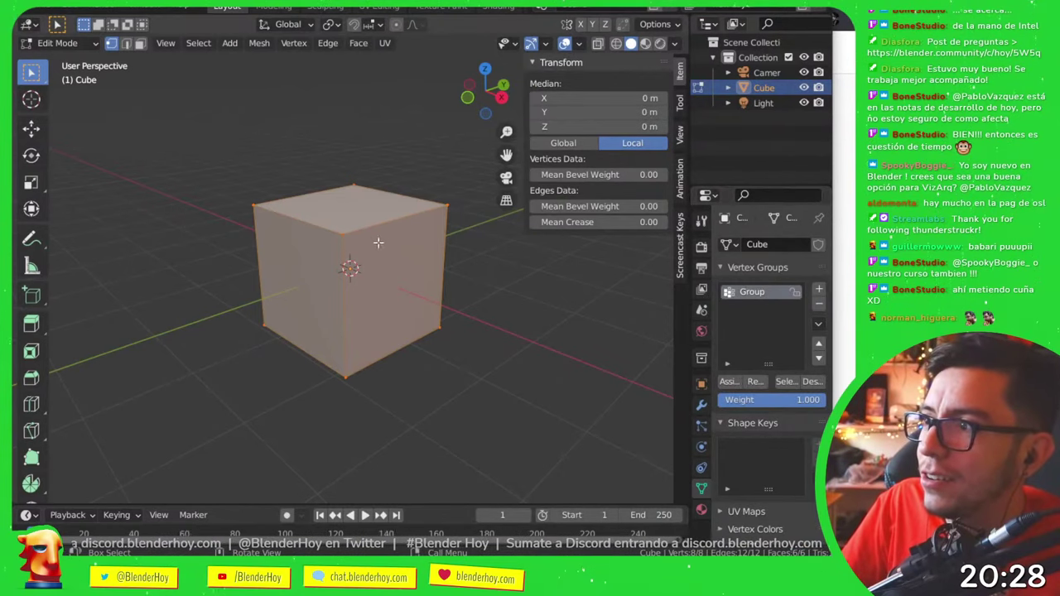
{"action": "left_click", "coordinate": [344, 235]}
{"action": "key", "text": "a"}
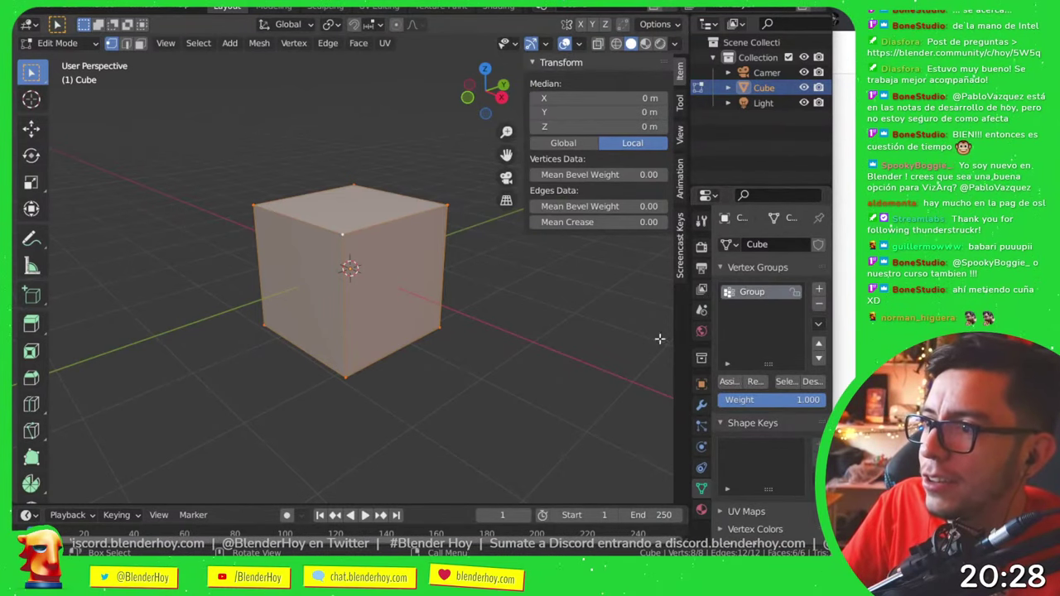
{"action": "left_click", "coordinate": [727, 381]}
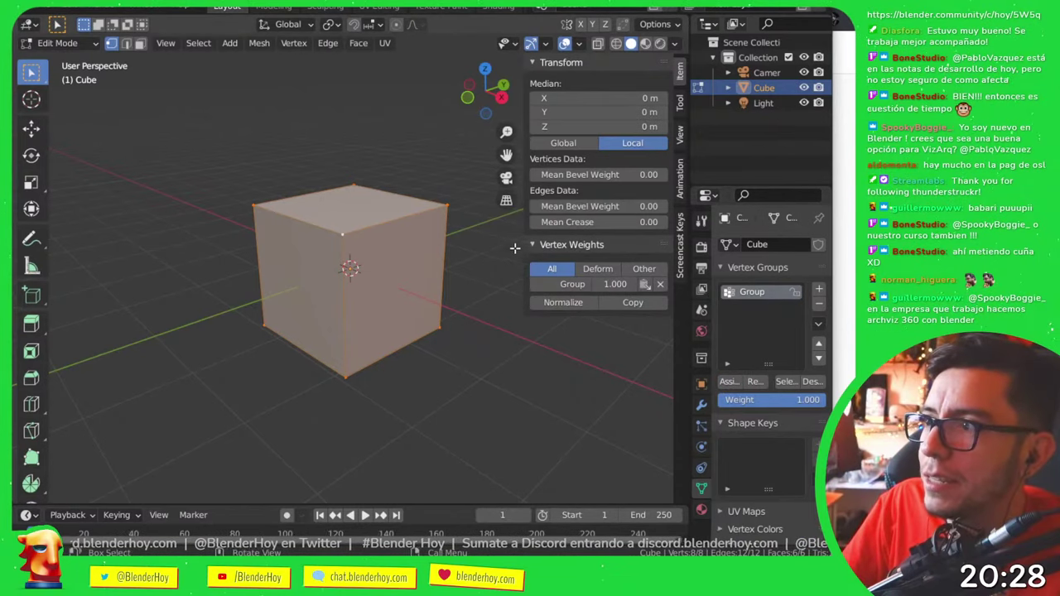
{"action": "left_click_drag", "start_coordinate": [522, 247], "coordinate": [490, 248]}
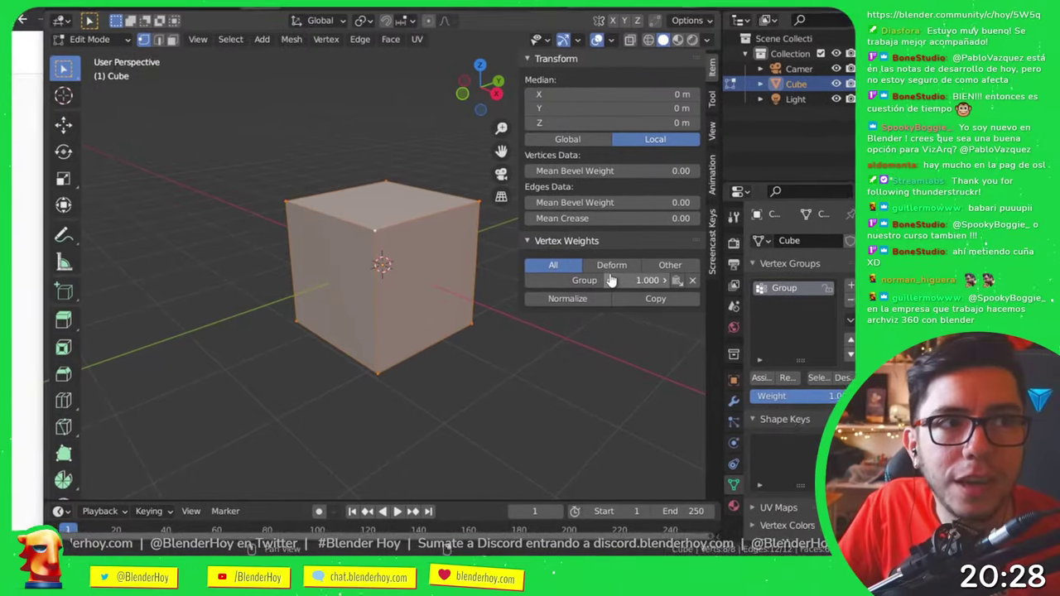
{"action": "left_click_drag", "start_coordinate": [713, 302], "coordinate": [655, 298]}
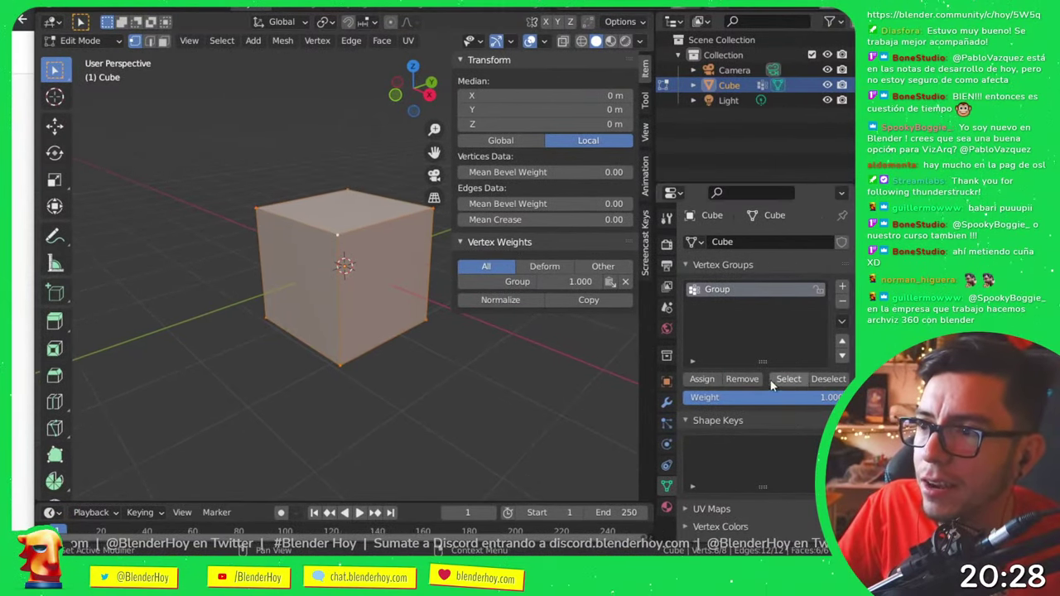
{"action": "left_click", "coordinate": [741, 379]}
{"action": "left_click", "coordinate": [701, 378]}
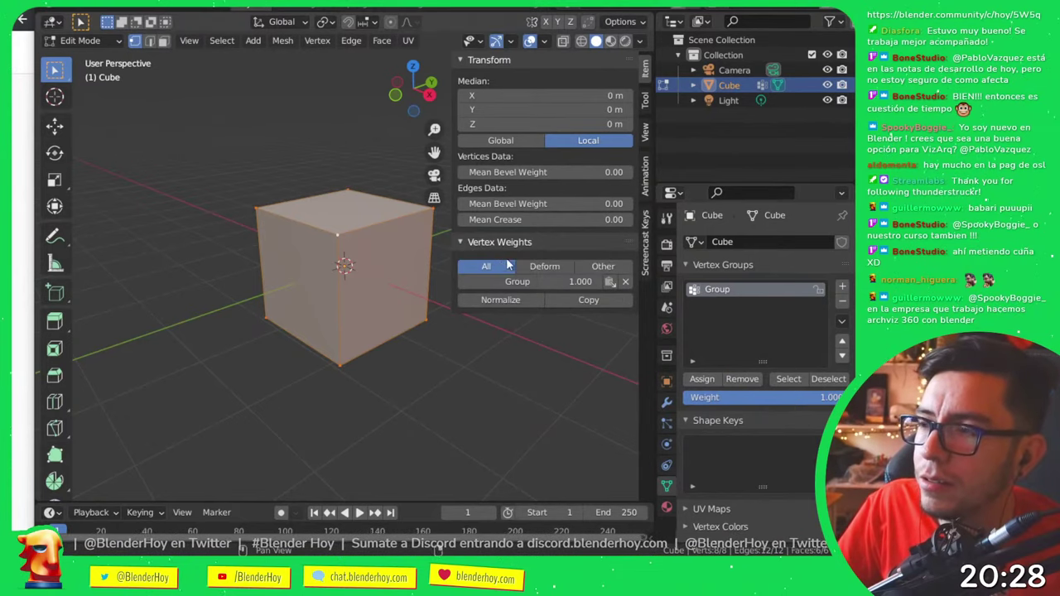
- Select a corner vertex and extend the selection to form an edge
{"action": "left_click", "coordinate": [347, 226]}
{"action": "left_click_drag", "start_coordinate": [348, 226], "coordinate": [310, 226]}
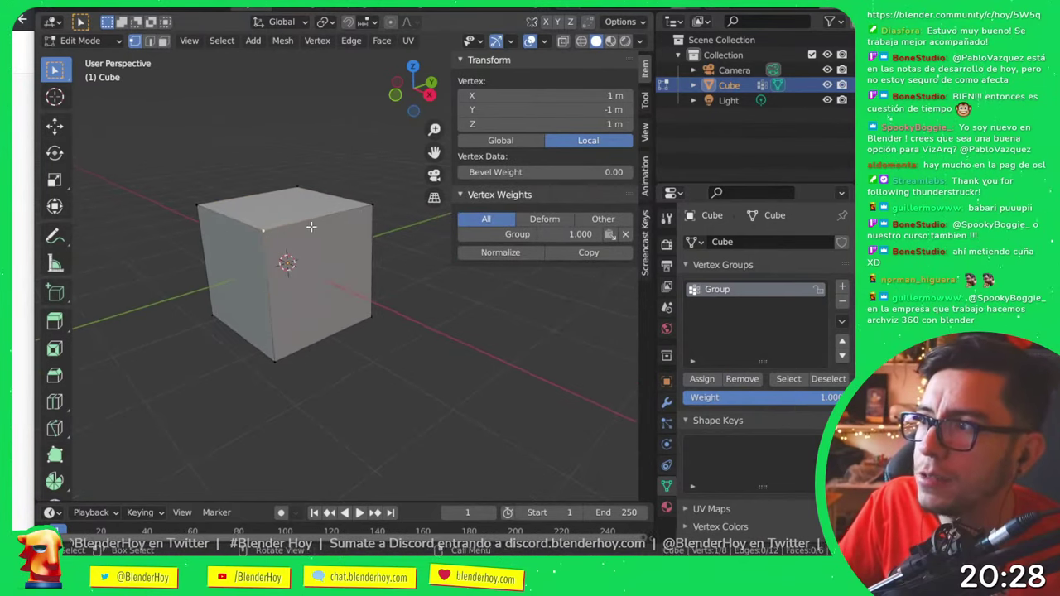
{"action": "left_click", "coordinate": [382, 305], "text": "shift"}
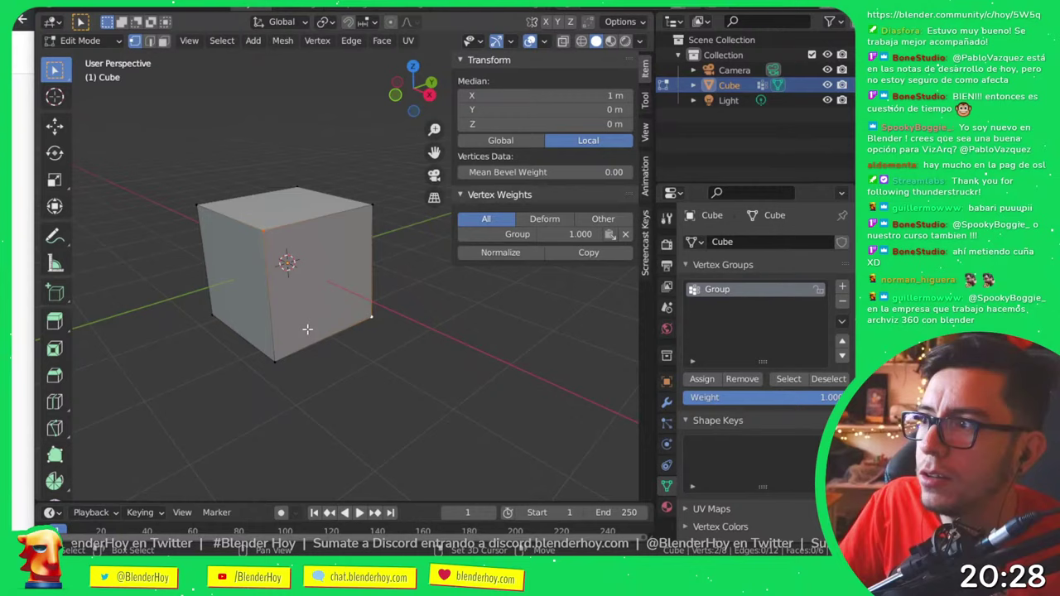
{"action": "left_click", "coordinate": [255, 229], "text": "shift"}
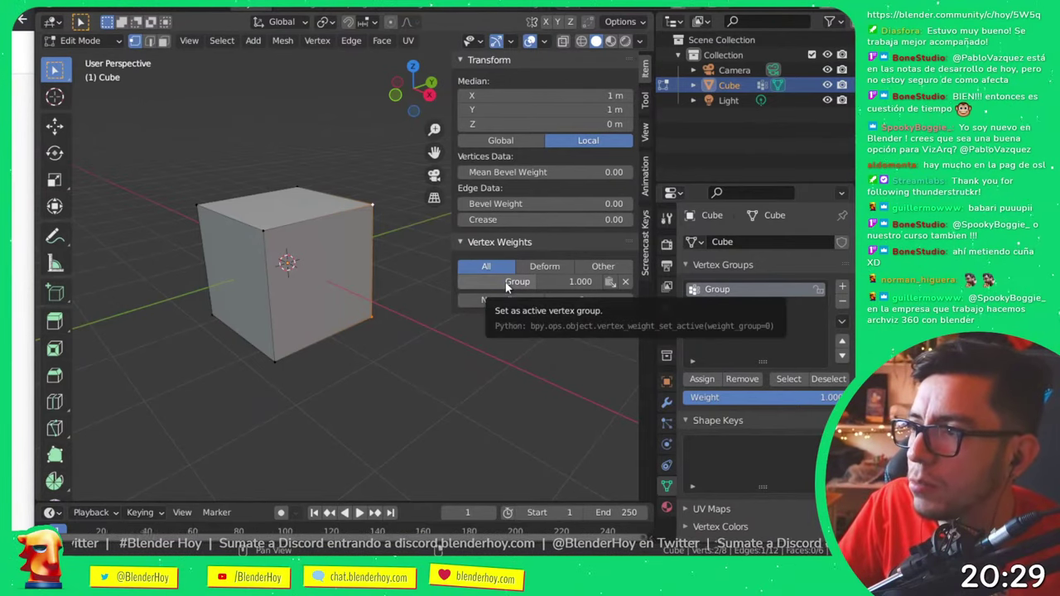
- Add Group.001 and assign the top-front vertex to it
{"action": "left_click", "coordinate": [842, 287]}
{"action": "left_click", "coordinate": [842, 286]}
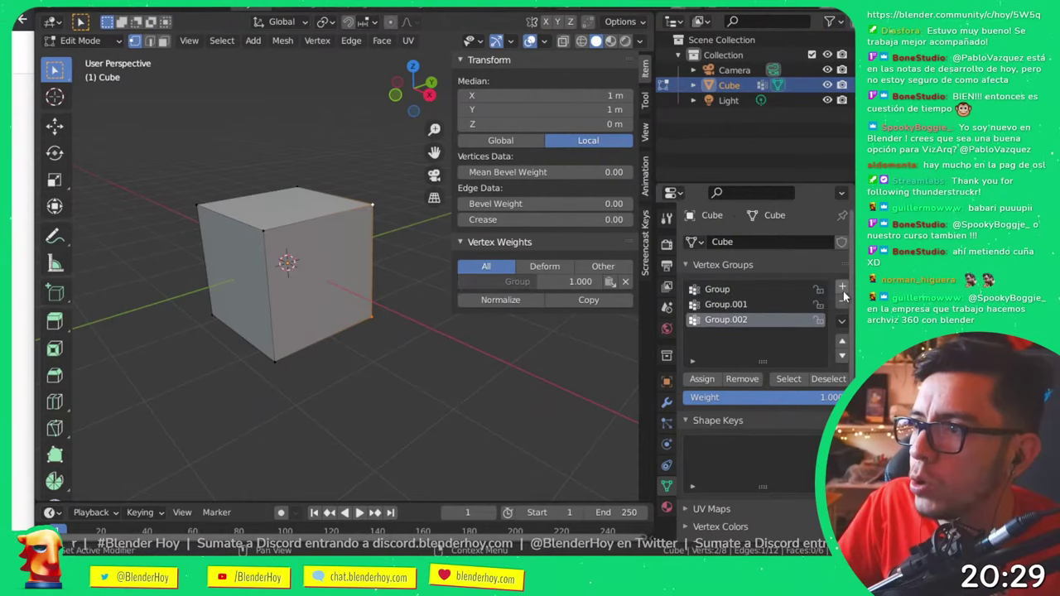
{"action": "left_click", "coordinate": [724, 304]}
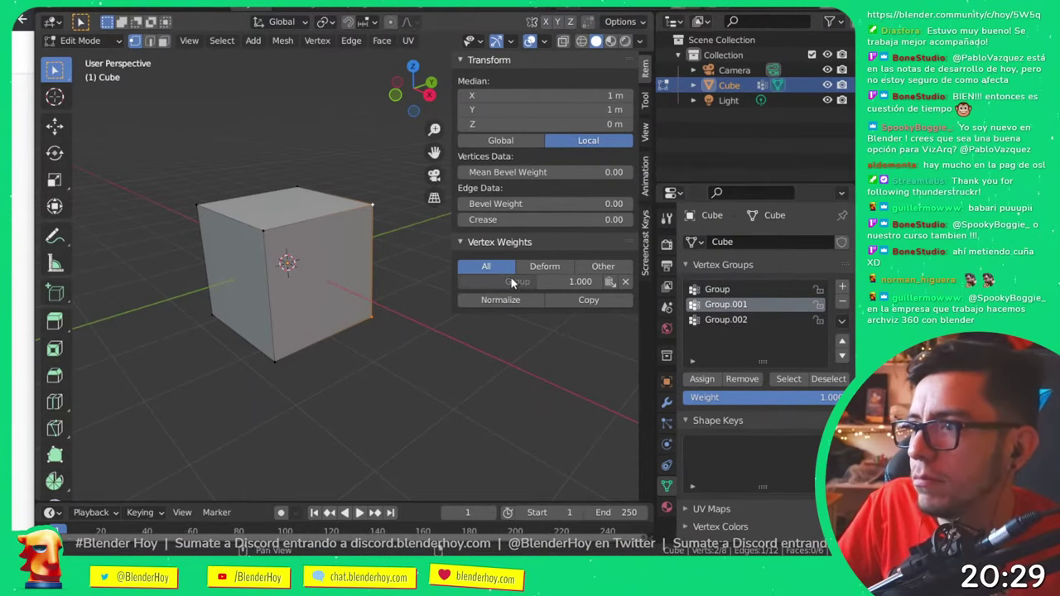
{"action": "left_click", "coordinate": [273, 230]}
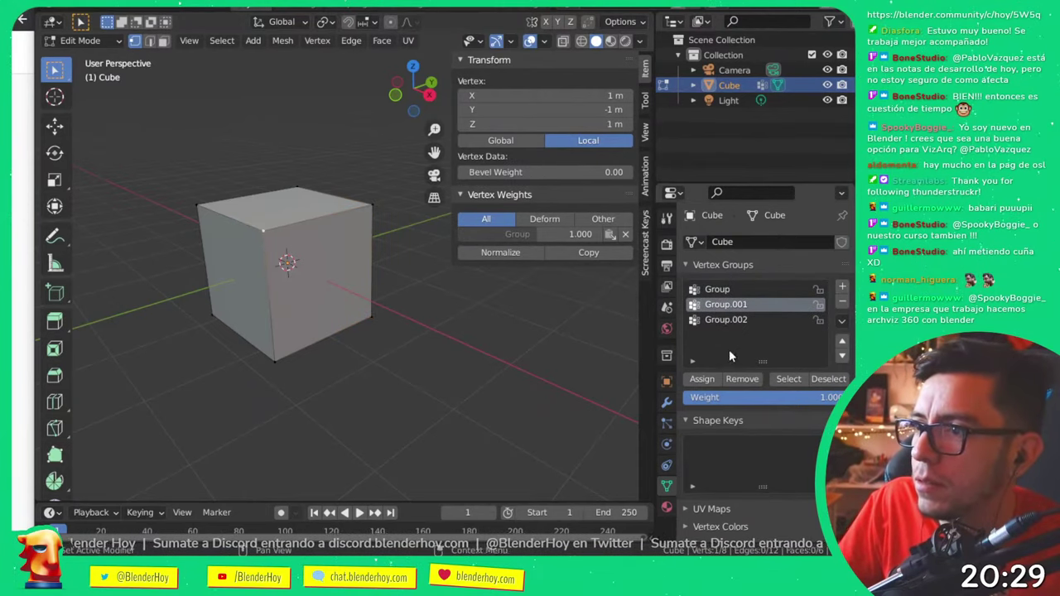
{"action": "left_click", "coordinate": [701, 378]}
{"action": "key", "text": "alt+a"}
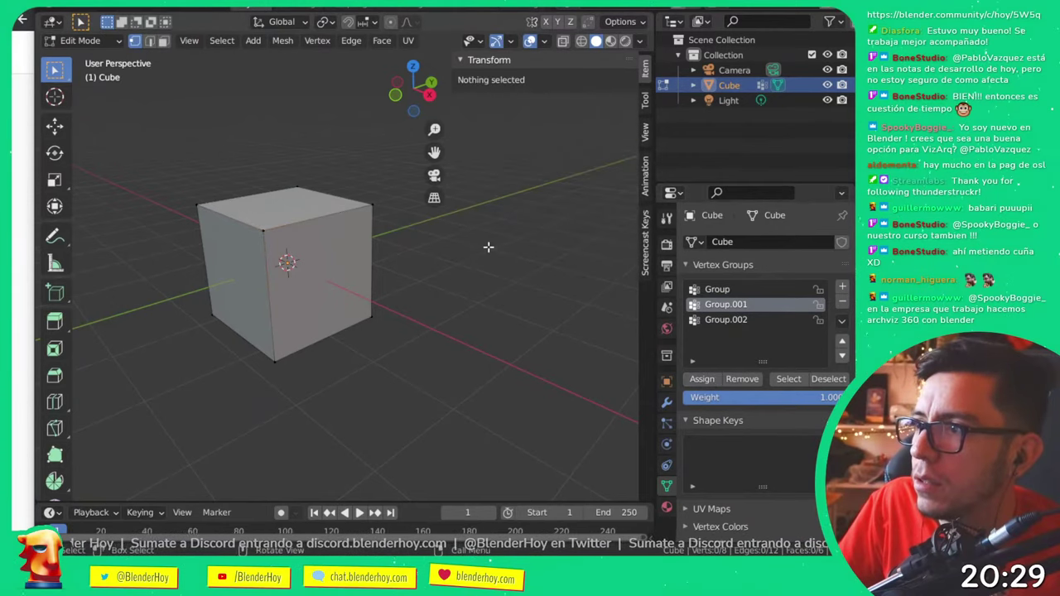
{"action": "key", "text": "ctrl+z"}
{"action": "left_click", "coordinate": [487, 235]}
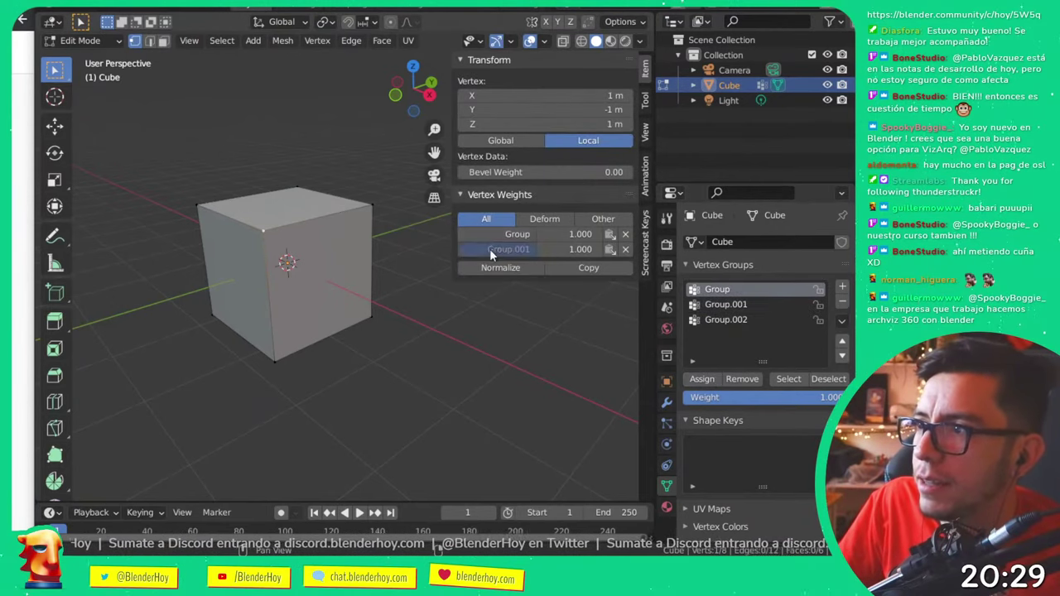
{"action": "left_click", "coordinate": [489, 249]}
{"action": "left_click", "coordinate": [493, 234]}
{"action": "left_click", "coordinate": [491, 248]}
{"action": "left_click", "coordinate": [492, 234]}
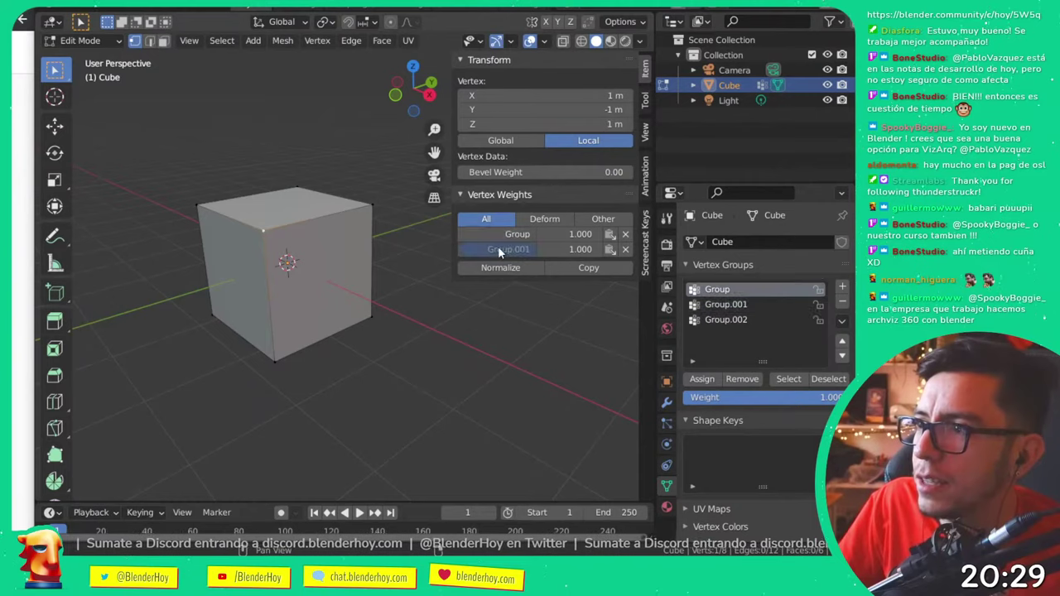
{"action": "left_click", "coordinate": [498, 248]}
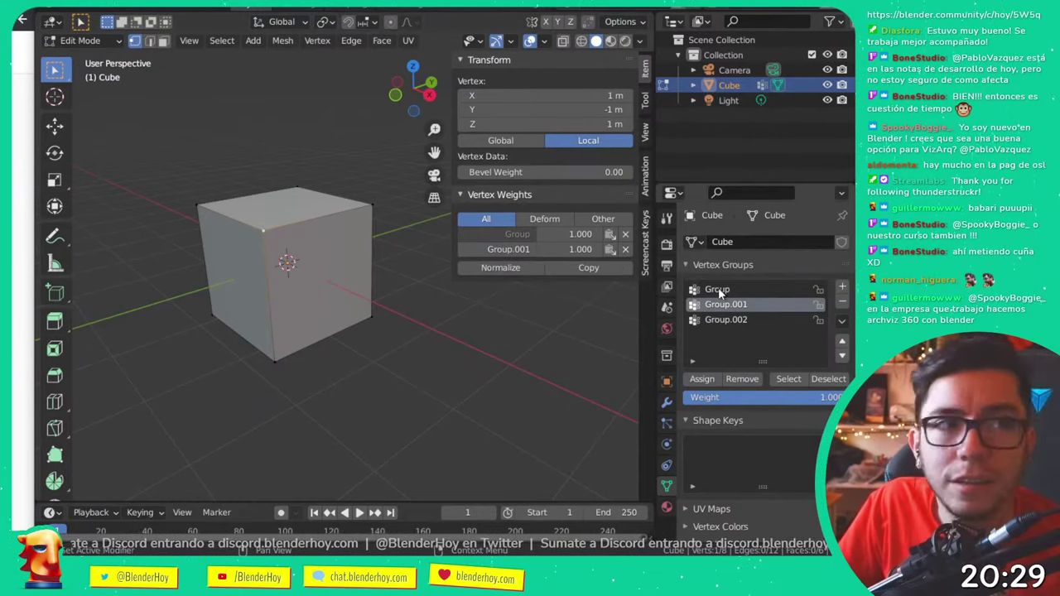
- Set the vertex's Group weight to 0.4 and Group.001 weight to 0.9, then lower it
{"action": "left_click", "coordinate": [579, 235]}
{"action": "type", "text": "0.4"}
{"action": "key", "text": "Return"}
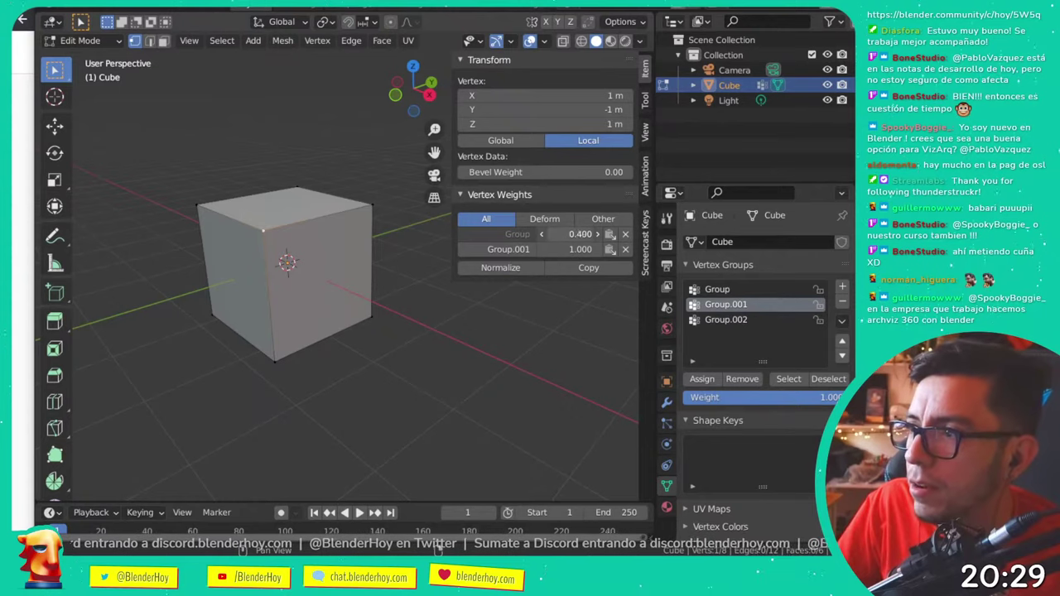
{"action": "left_click", "coordinate": [597, 235]}
{"action": "left_click", "coordinate": [580, 249]}
{"action": "type", "text": "0.9"}
{"action": "key", "text": "Return"}
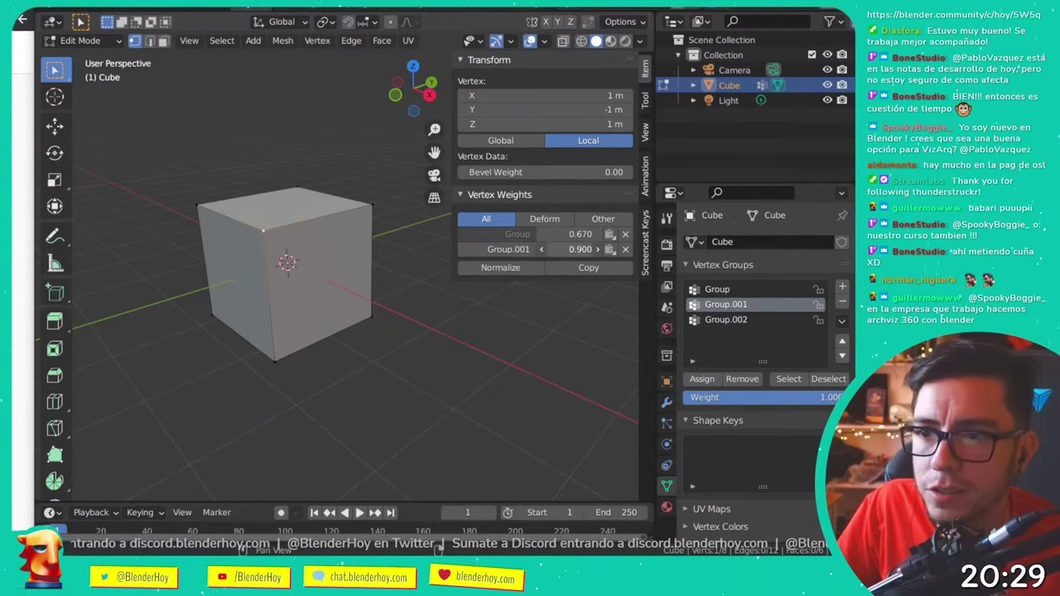
{"action": "left_click_drag", "start_coordinate": [580, 250], "coordinate": [560, 249]}
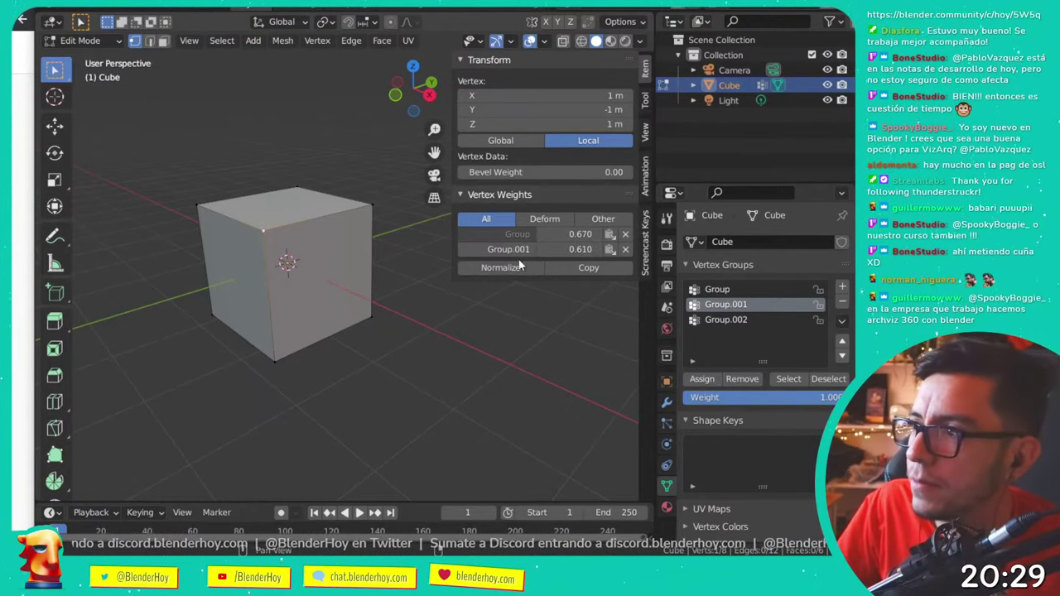
{"action": "left_click", "coordinate": [544, 219]}
- Compare the vertex's weights under the All, Deform and Other filters
{"action": "left_click", "coordinate": [603, 219]}
{"action": "left_click", "coordinate": [486, 218]}
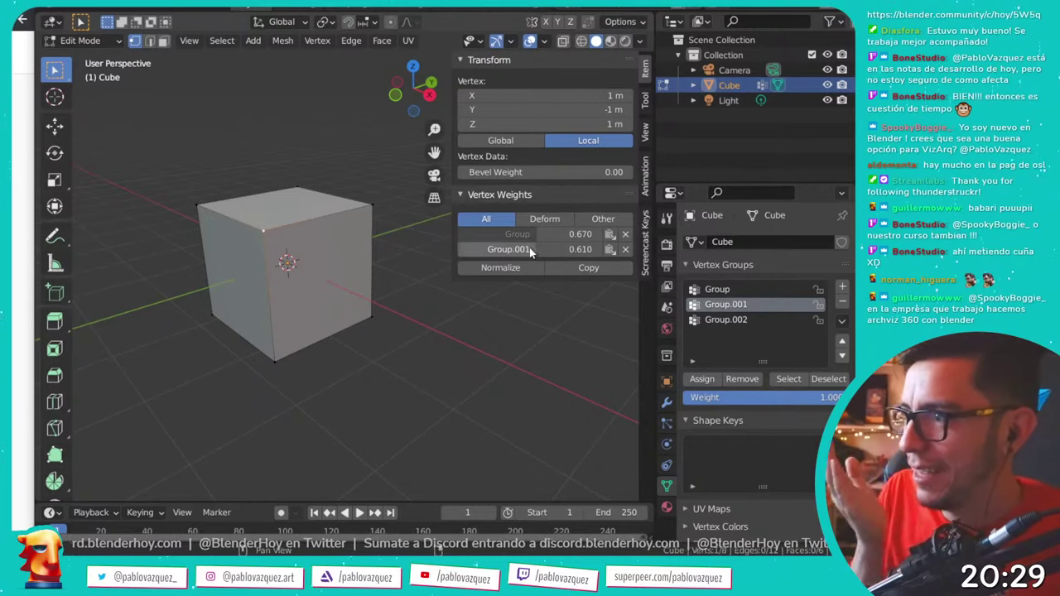
{"action": "left_click", "coordinate": [602, 219]}
{"action": "left_click", "coordinate": [544, 219]}
{"action": "left_click", "coordinate": [497, 219]}
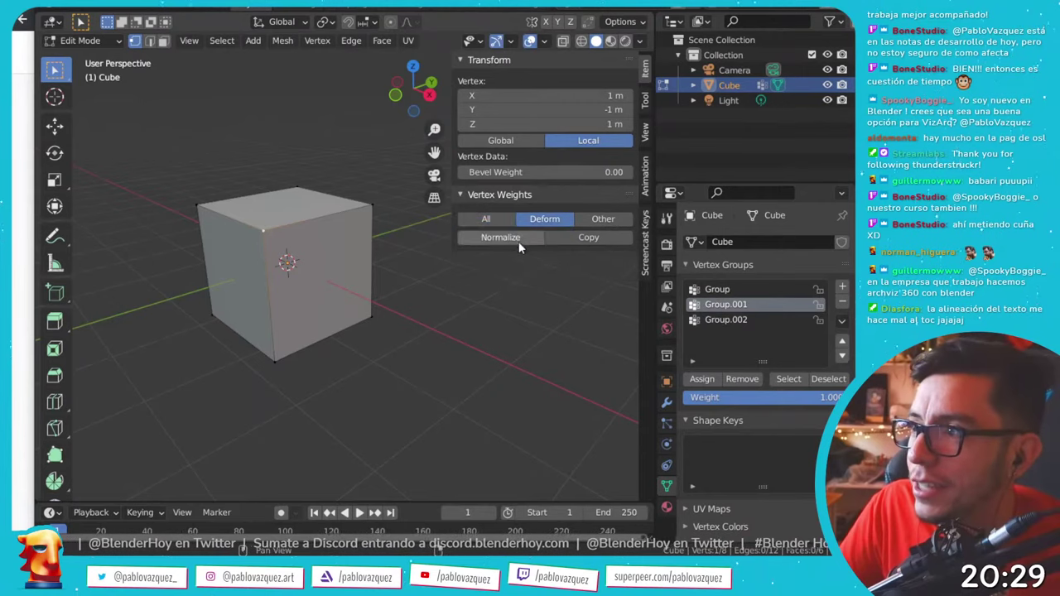
- Normalize the vertex's weights to 0.523 in Group and 0.477 in Group.001, then render
{"action": "left_click", "coordinate": [514, 236]}
{"action": "left_click", "coordinate": [512, 250]}
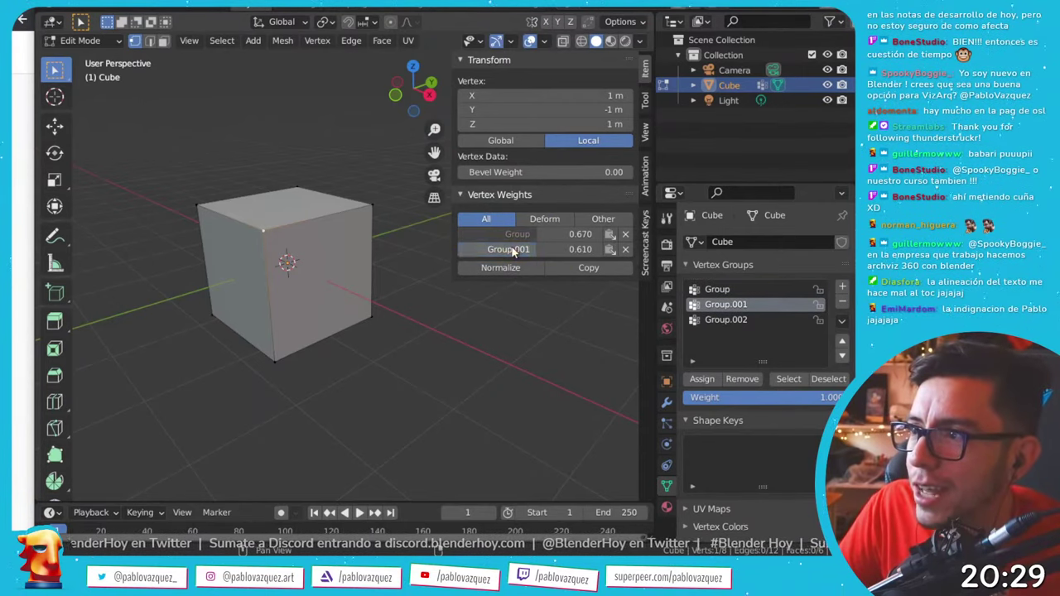
{"action": "left_click", "coordinate": [545, 219]}
{"action": "left_click", "coordinate": [603, 219]}
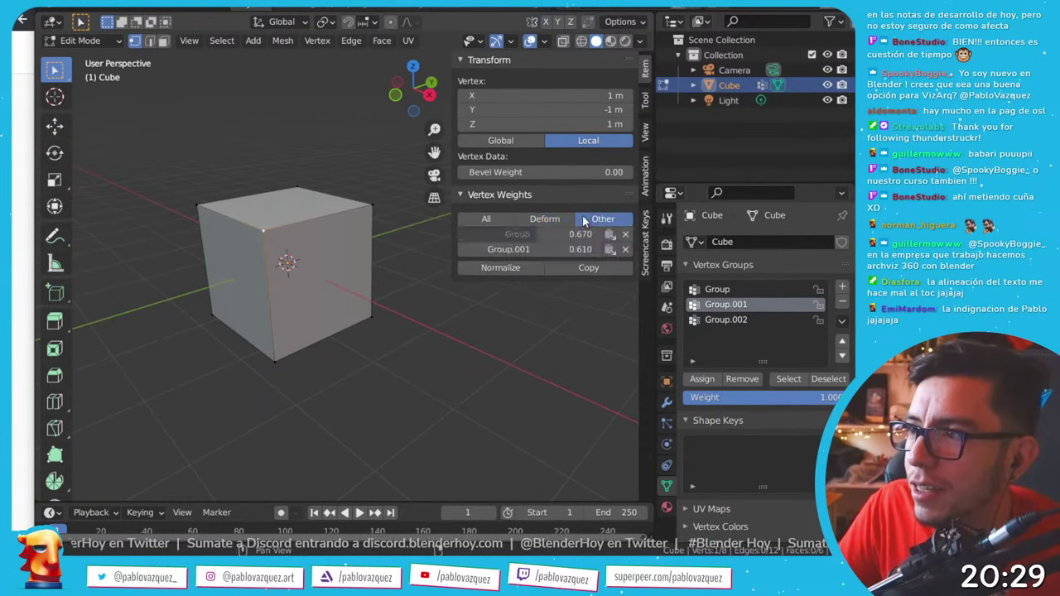
{"action": "left_click", "coordinate": [544, 219]}
{"action": "left_click", "coordinate": [505, 220]}
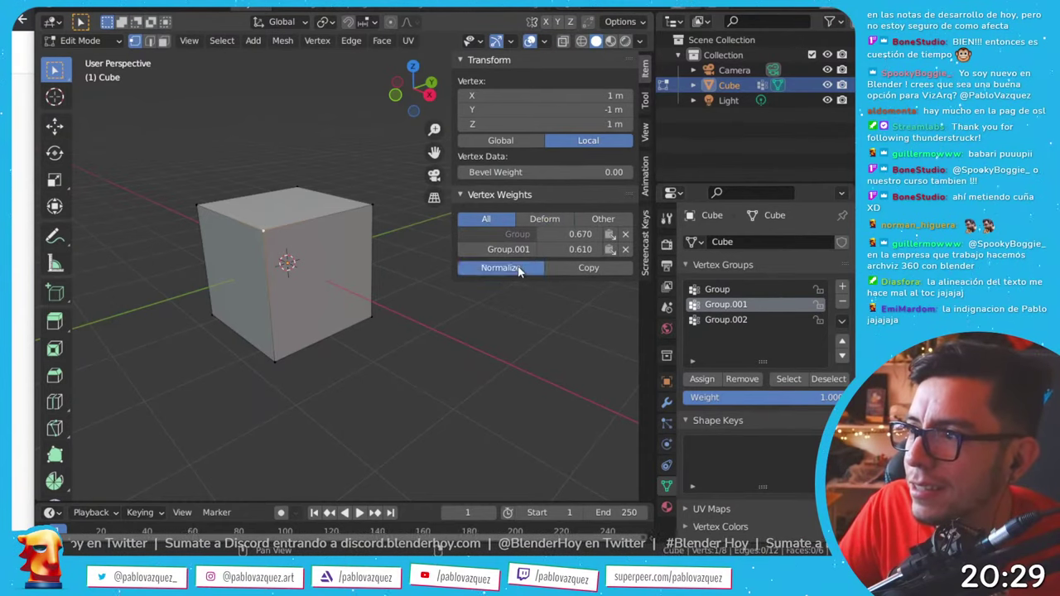
{"action": "left_click", "coordinate": [529, 267]}
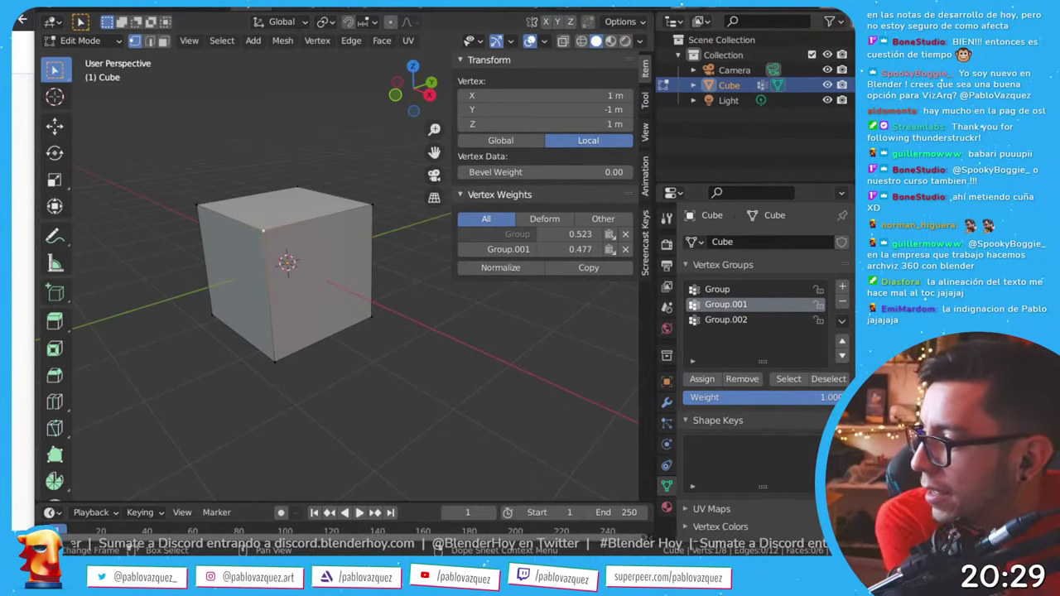
{"action": "key", "text": "F12"}
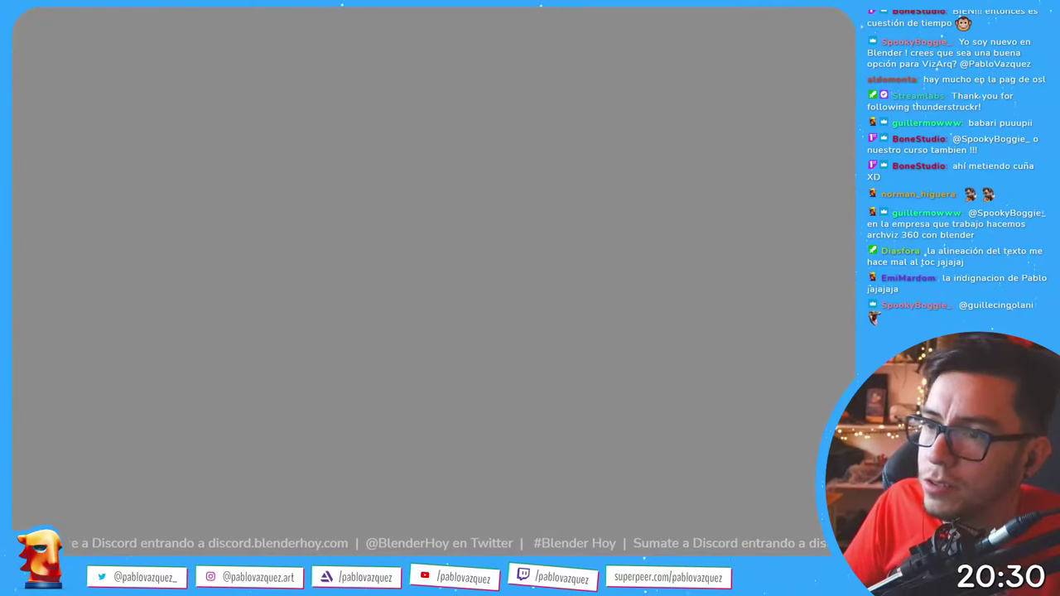
- Close the render view and extra Blender window, returning to the Instagram profile in the browser
{"action": "key", "text": "Escape"}
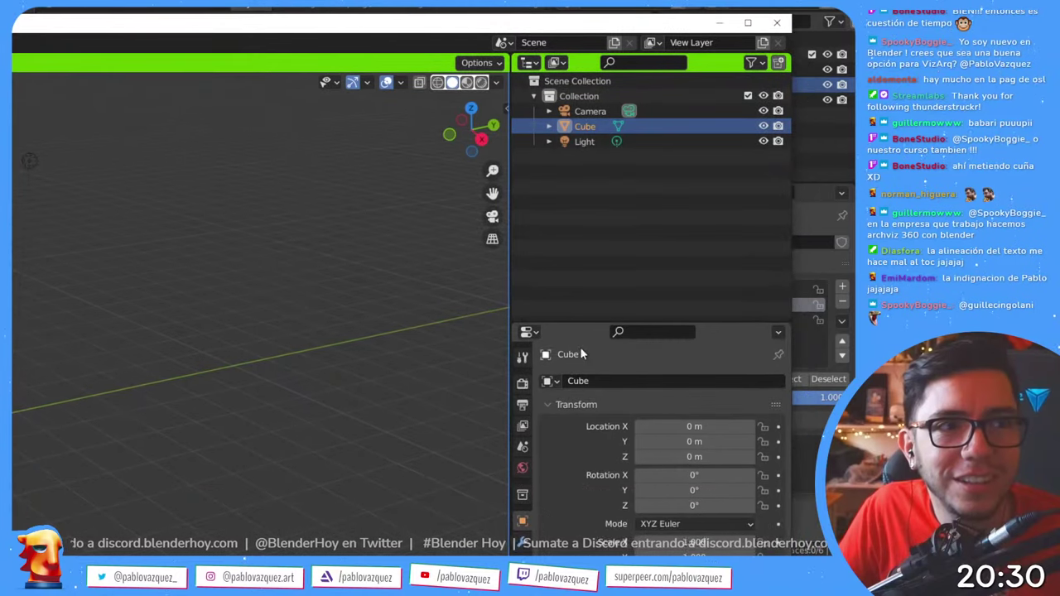
{"action": "left_click", "coordinate": [571, 402]}
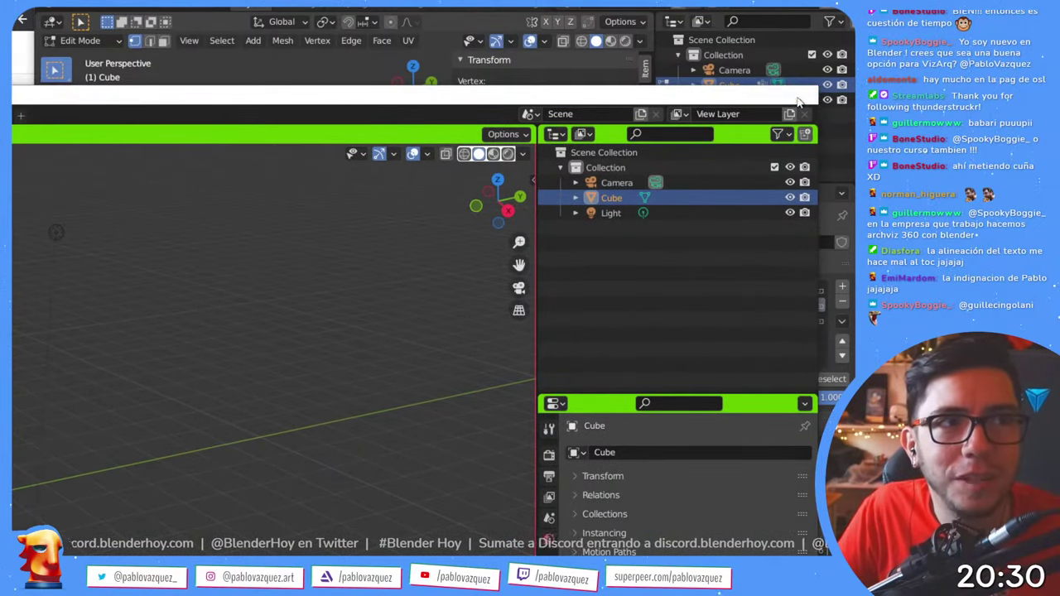
{"action": "left_click", "coordinate": [803, 93]}
{"action": "left_click", "coordinate": [15, 184]}
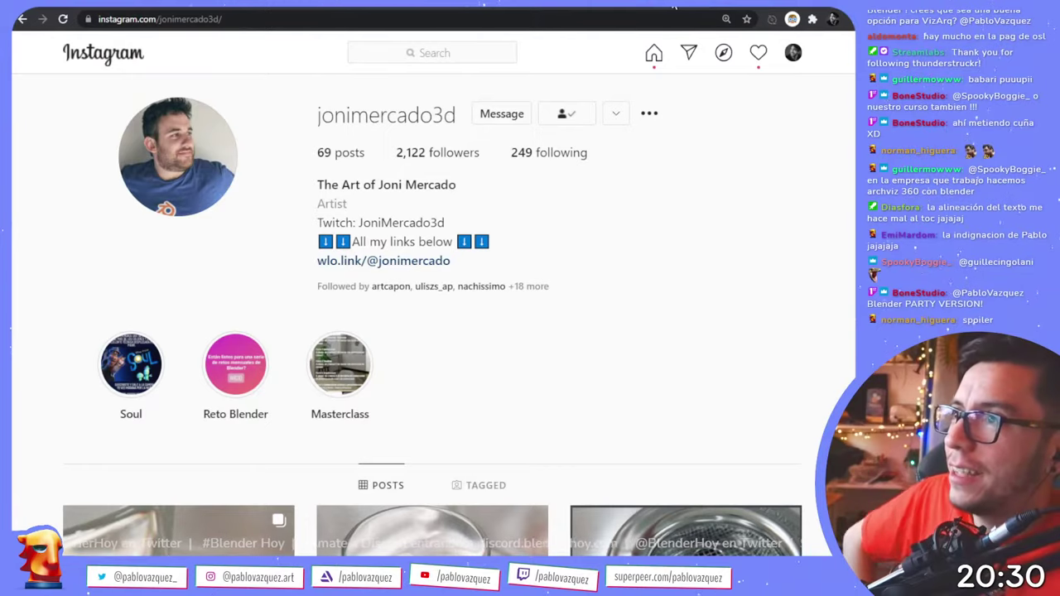
- Search YouTube for 'blender dr epilepsy' and open the Dr. Epilepsy Blender 2.80 Addon video
{"action": "key", "text": "ctrl+Tab"}
{"action": "key", "text": "ctrl+Tab"}
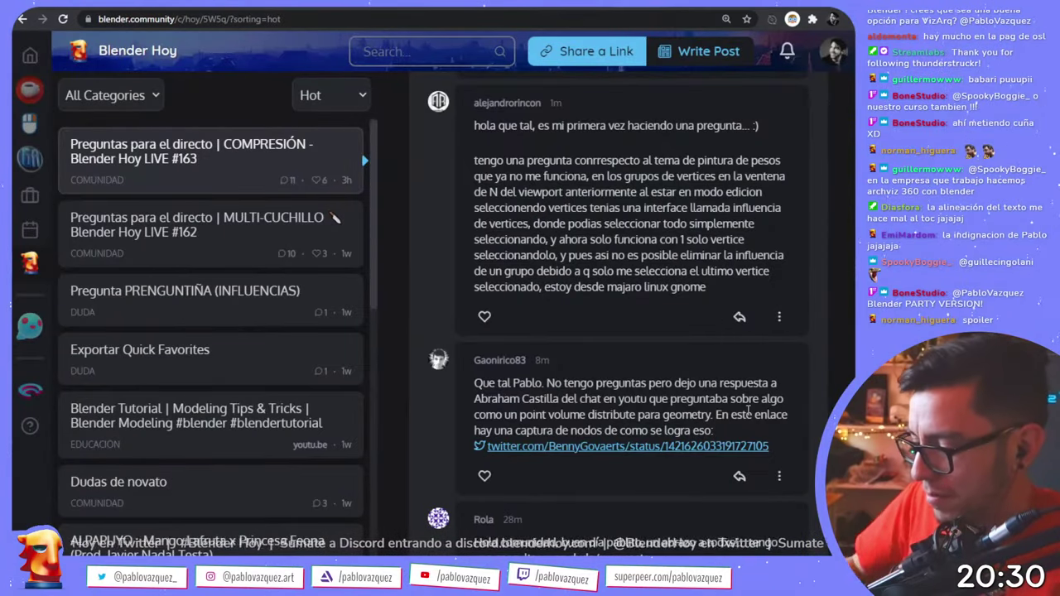
{"action": "key", "text": "ctrl+t"}
{"action": "type", "text": "blender "}
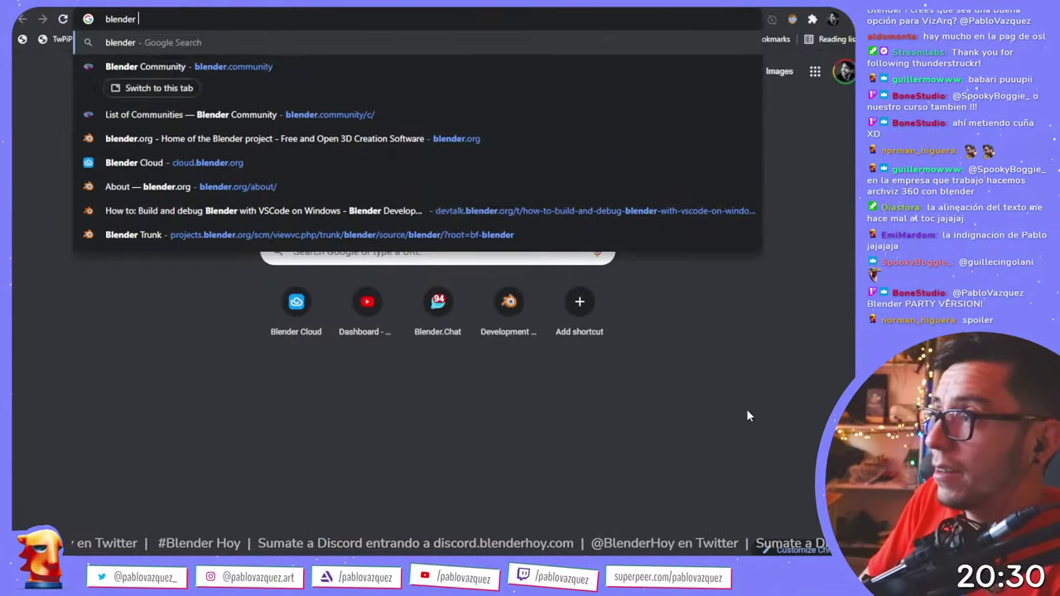
{"action": "type", "text": "dr epilepsy"}
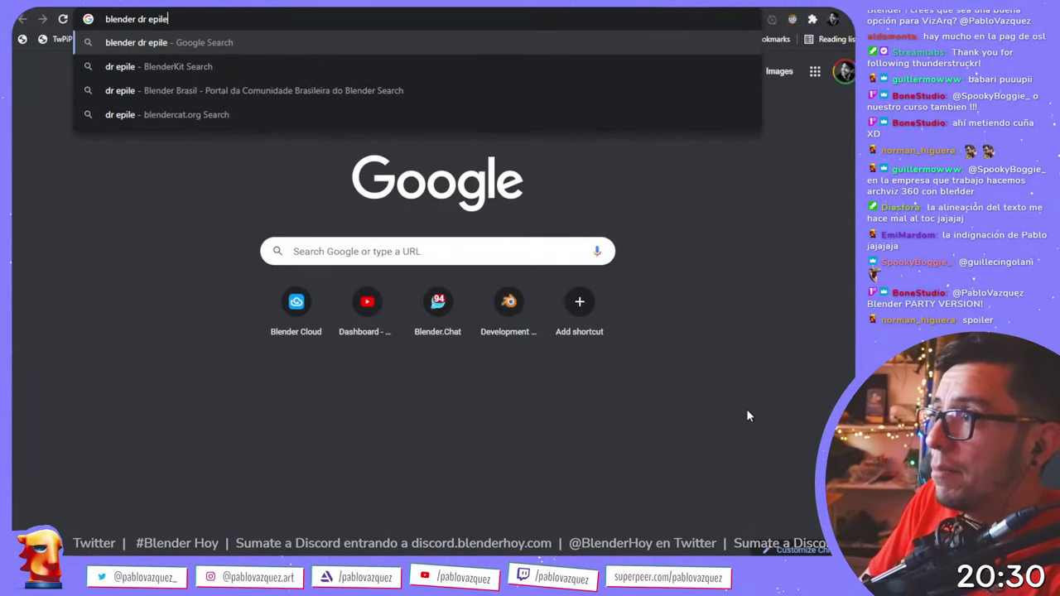
{"action": "key", "text": "Return"}
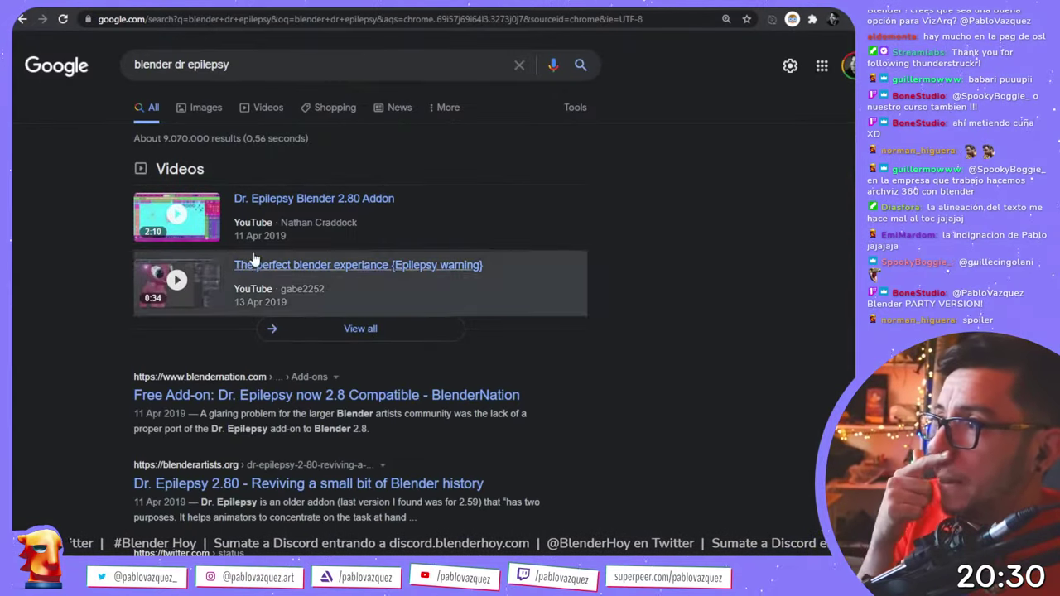
{"action": "left_click", "coordinate": [240, 198]}
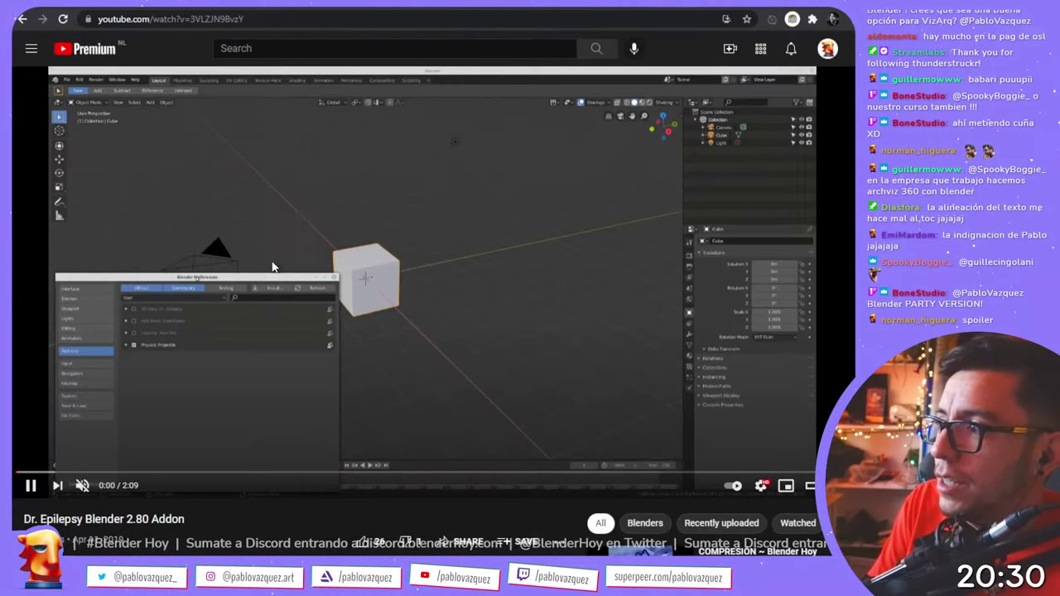
{"action": "left_click", "coordinate": [274, 273]}
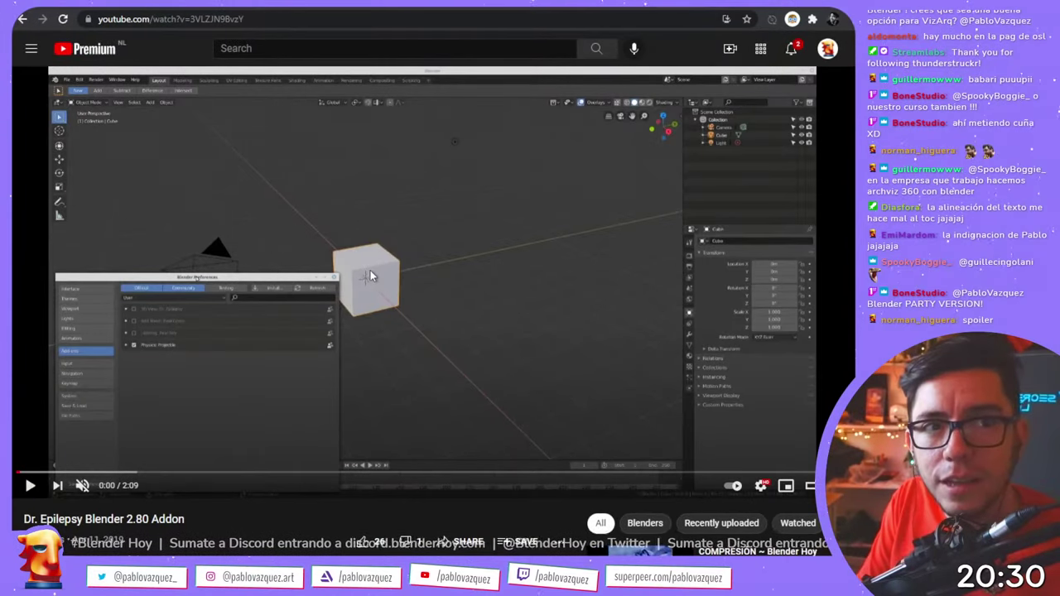
- Shrink the browser window and play the video, skipping ahead to 0:17
{"action": "key", "text": "super+Down"}
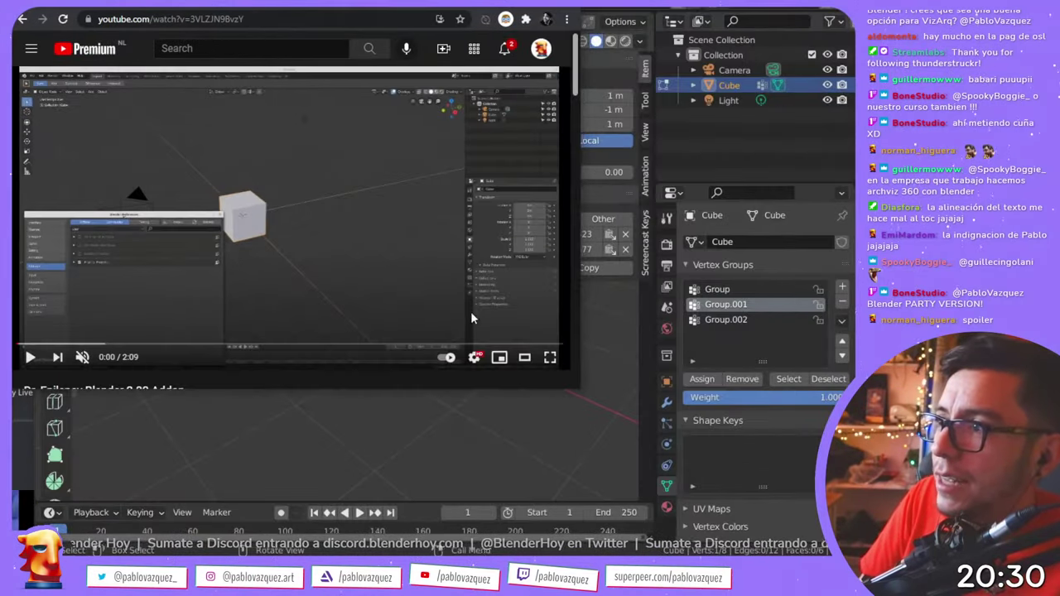
{"action": "left_click", "coordinate": [213, 325]}
{"action": "left_click", "coordinate": [66, 345]}
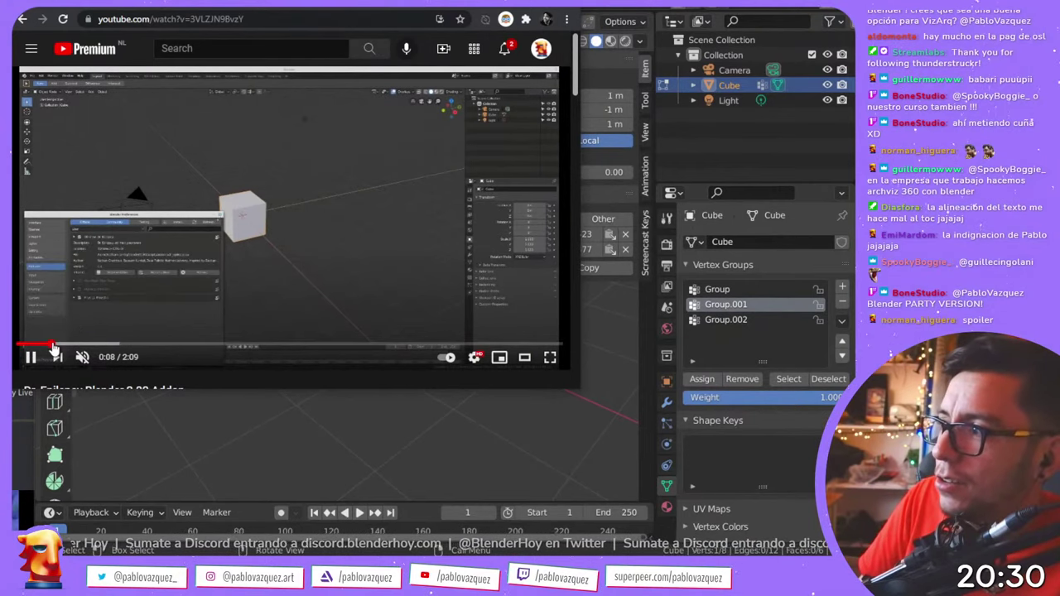
{"action": "left_click", "coordinate": [85, 345]}
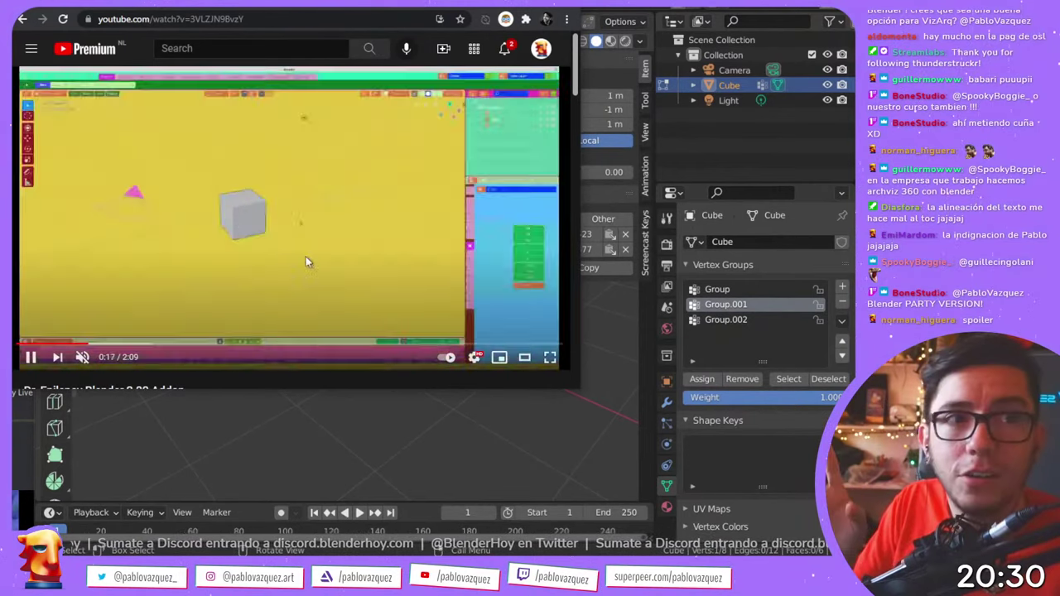
{"action": "left_click", "coordinate": [306, 256]}
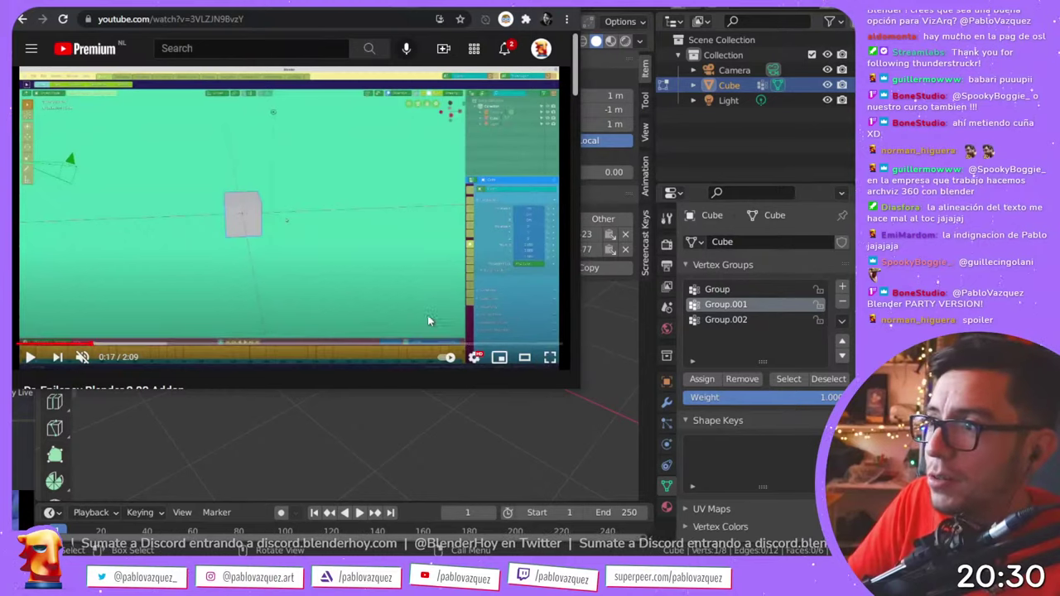
{"action": "left_click_drag", "start_coordinate": [579, 389], "coordinate": [414, 315]}
{"action": "left_click", "coordinate": [260, 212]}
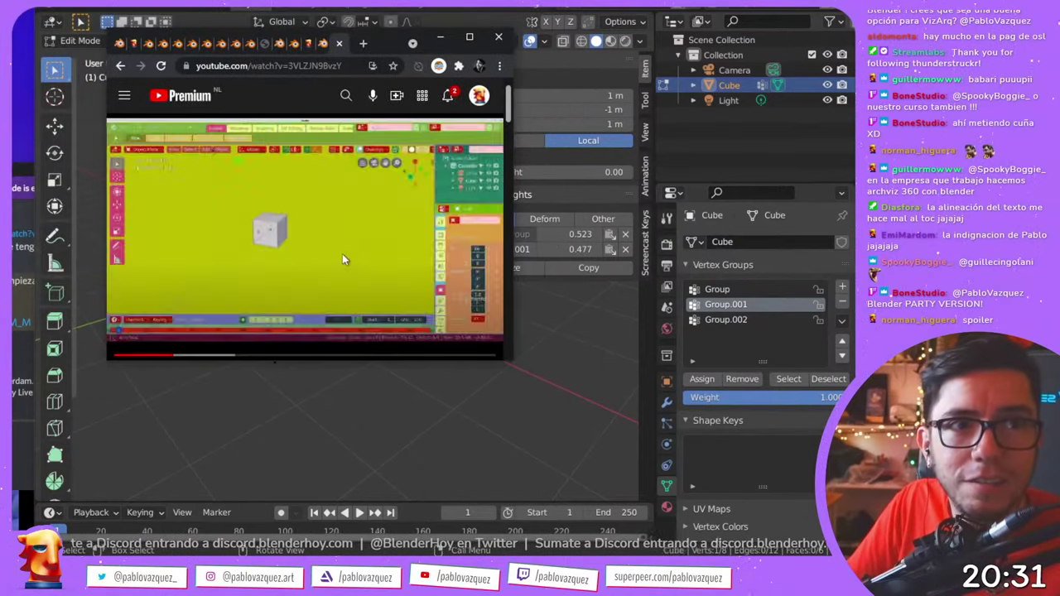
{"action": "left_click", "coordinate": [347, 254]}
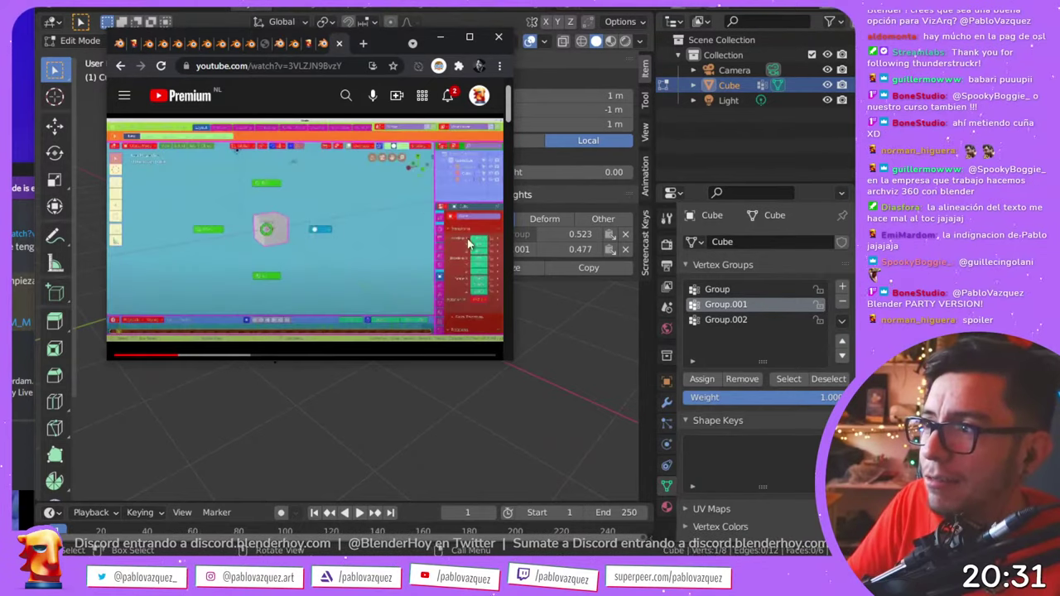
{"action": "left_click", "coordinate": [412, 204]}
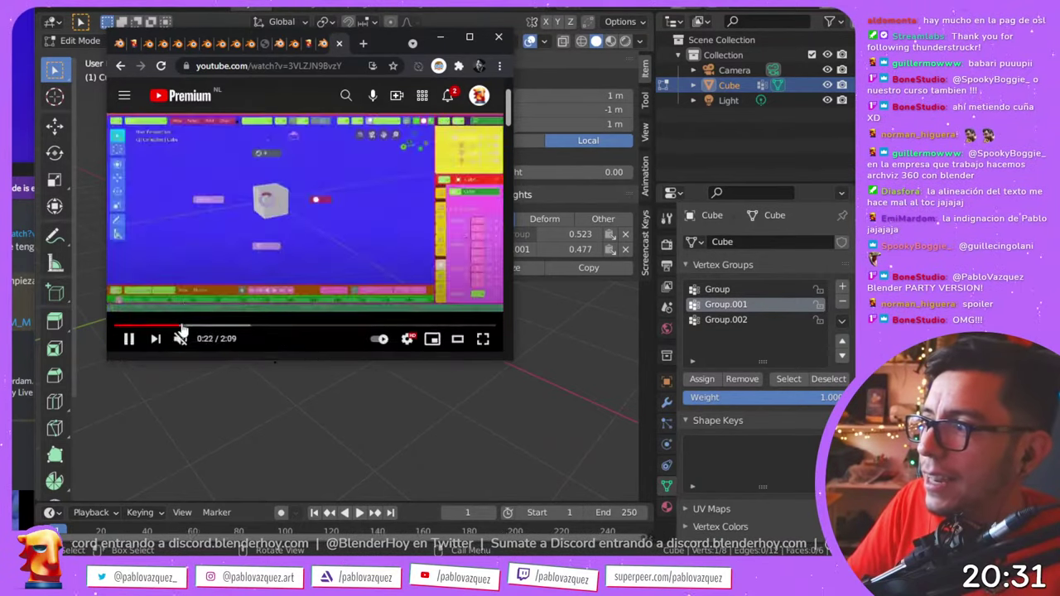
- Lower the volume, pause and mute the video, and enlarge the browser window again
{"action": "left_click_drag", "start_coordinate": [215, 311], "coordinate": [208, 307]}
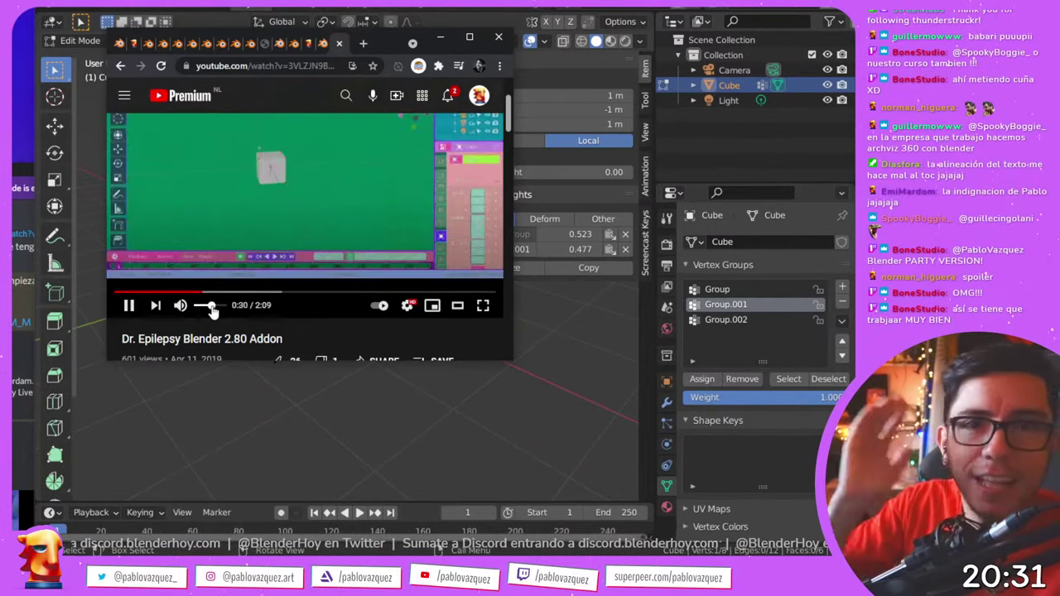
{"action": "left_click", "coordinate": [245, 198]}
{"action": "left_click", "coordinate": [181, 348]}
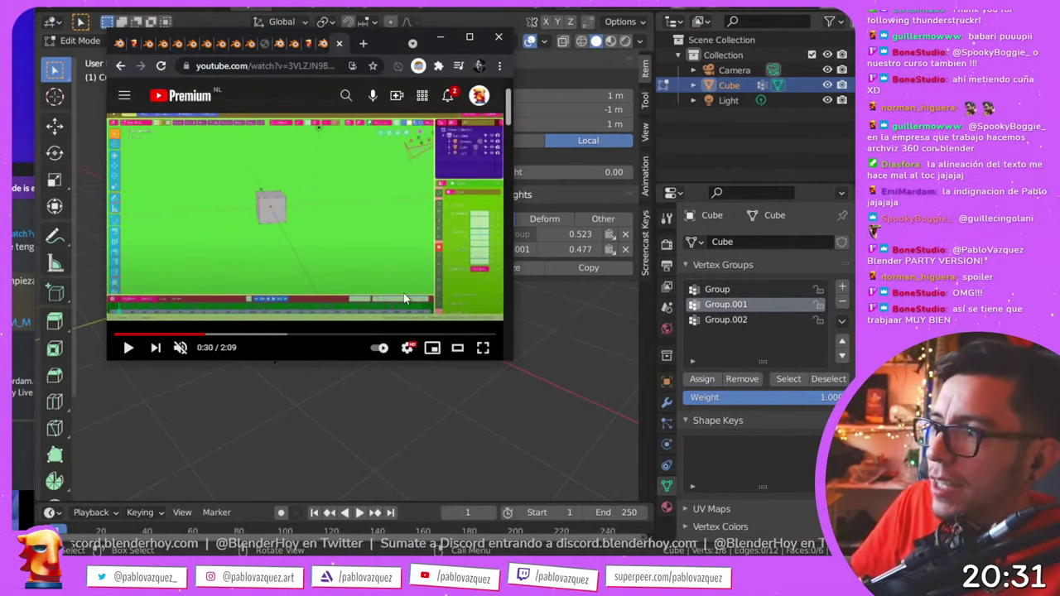
{"action": "left_click_drag", "start_coordinate": [512, 359], "coordinate": [844, 563]}
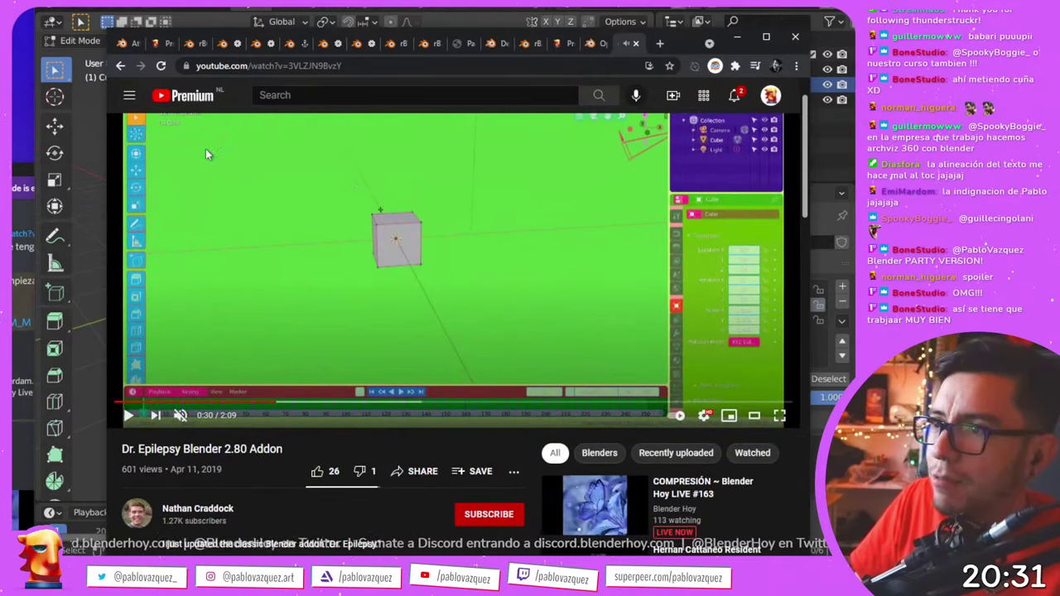
{"action": "left_click_drag", "start_coordinate": [135, 75], "coordinate": [46, 43]}
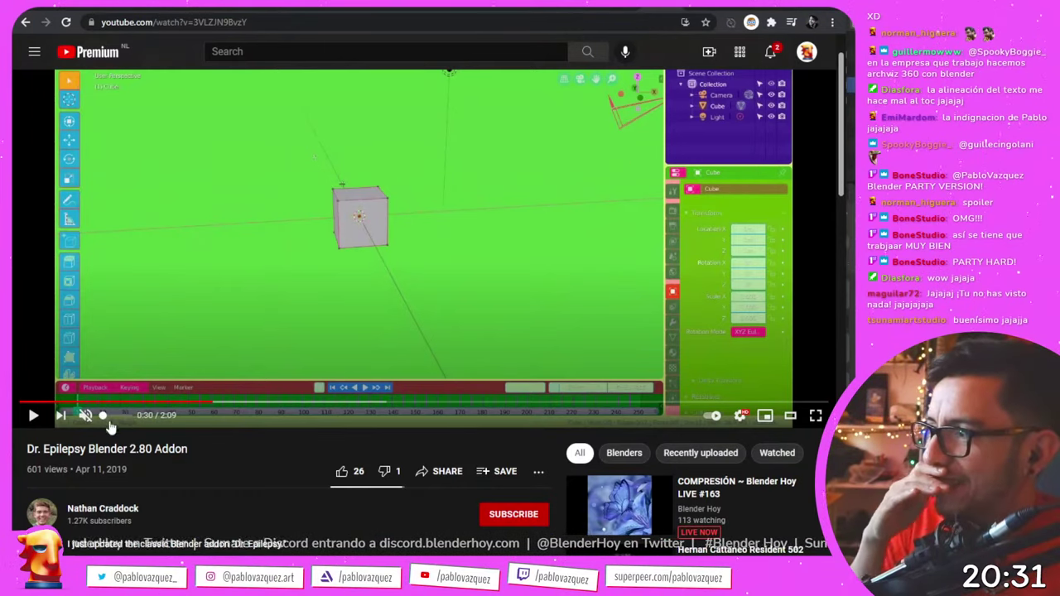
- Fine-tune the video volume down to silent, then return to the Blender Hoy question thread
{"action": "key", "text": "alt+Tab"}
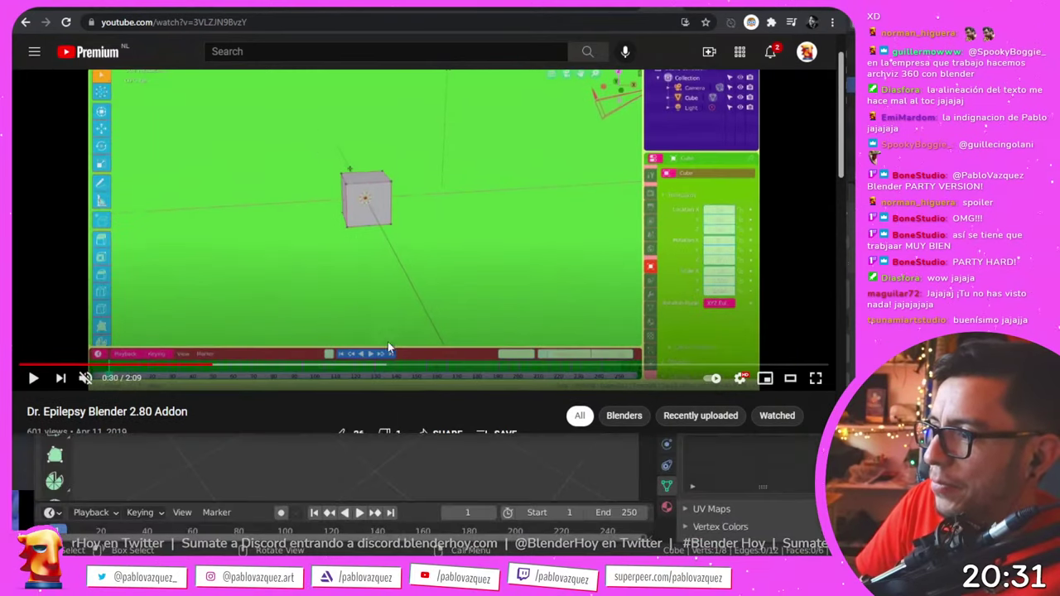
{"action": "scroll", "coordinate": [116, 181], "scroll_direction": "down", "scroll_amount": 1}
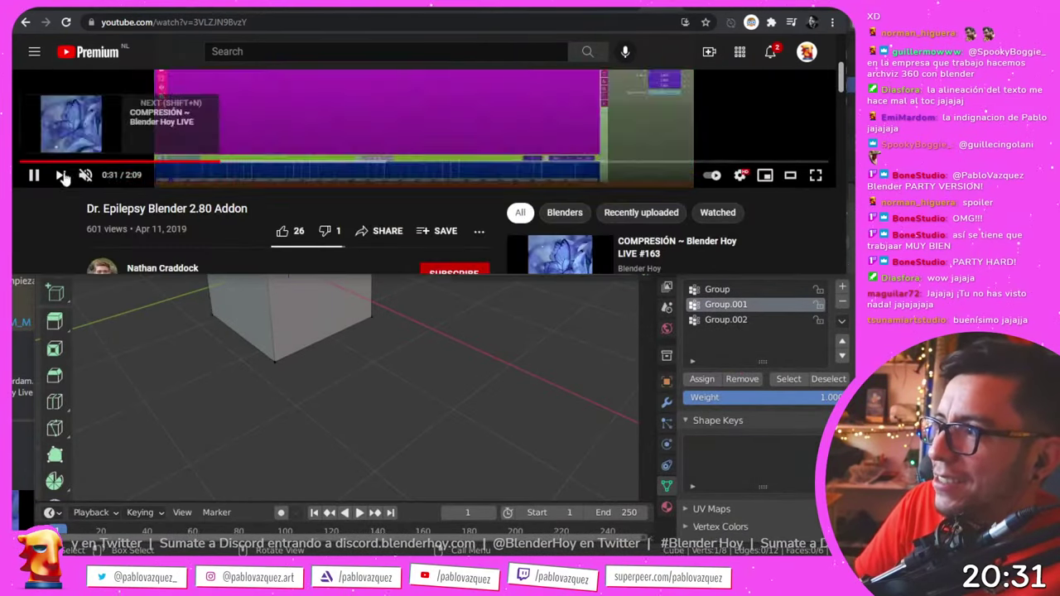
{"action": "left_click_drag", "start_coordinate": [117, 180], "coordinate": [109, 181]}
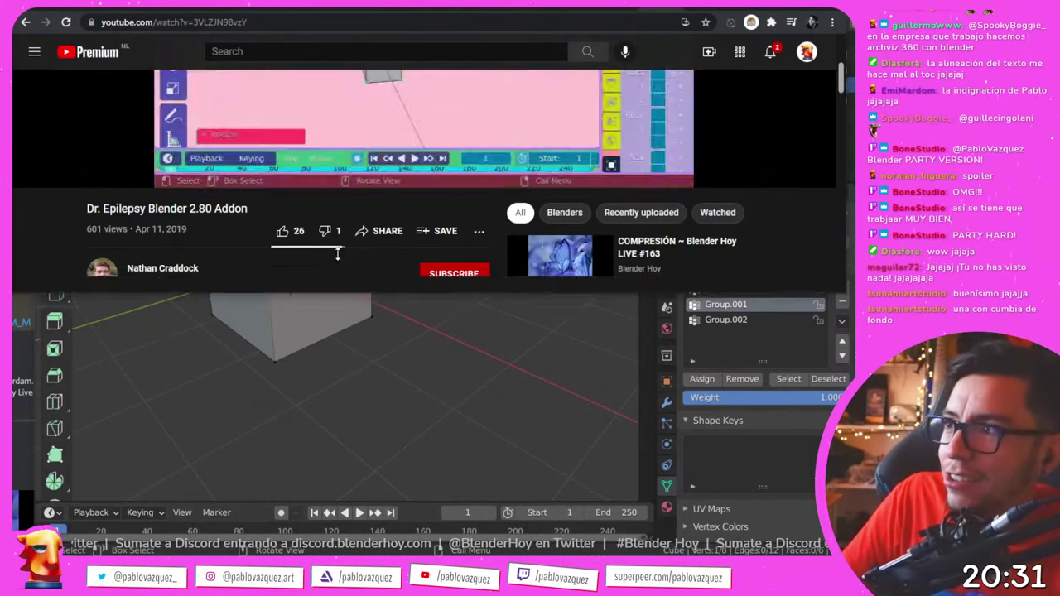
{"action": "key", "text": "alt+Tab"}
{"action": "scroll", "coordinate": [327, 380], "scroll_direction": "up", "scroll_amount": 2}
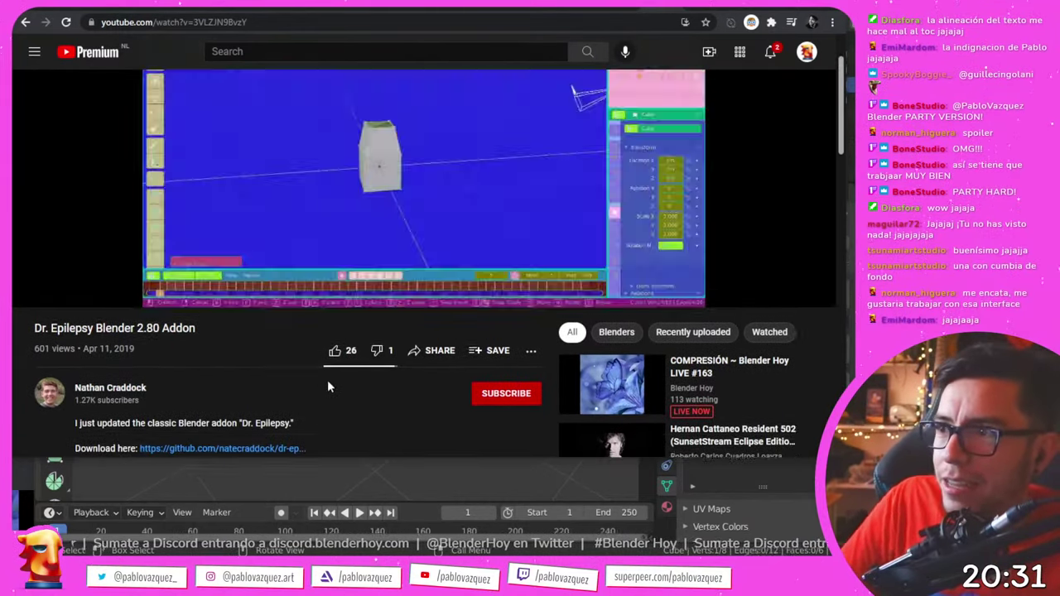
{"action": "left_click_drag", "start_coordinate": [107, 323], "coordinate": [129, 325]}
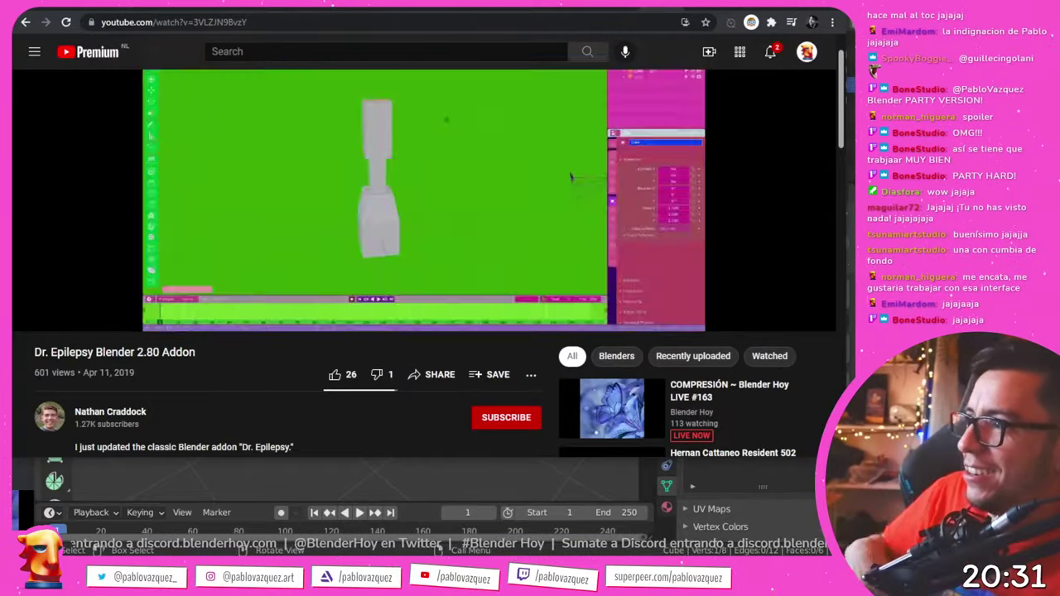
{"action": "left_click_drag", "start_coordinate": [111, 323], "coordinate": [116, 323]}
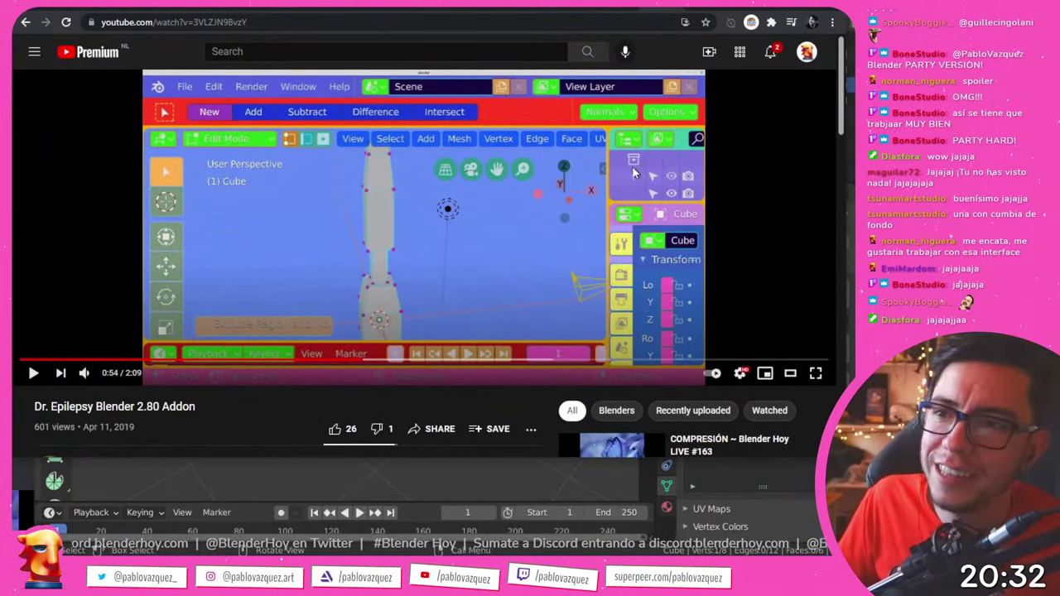
{"action": "key", "text": "ctrl+Tab"}
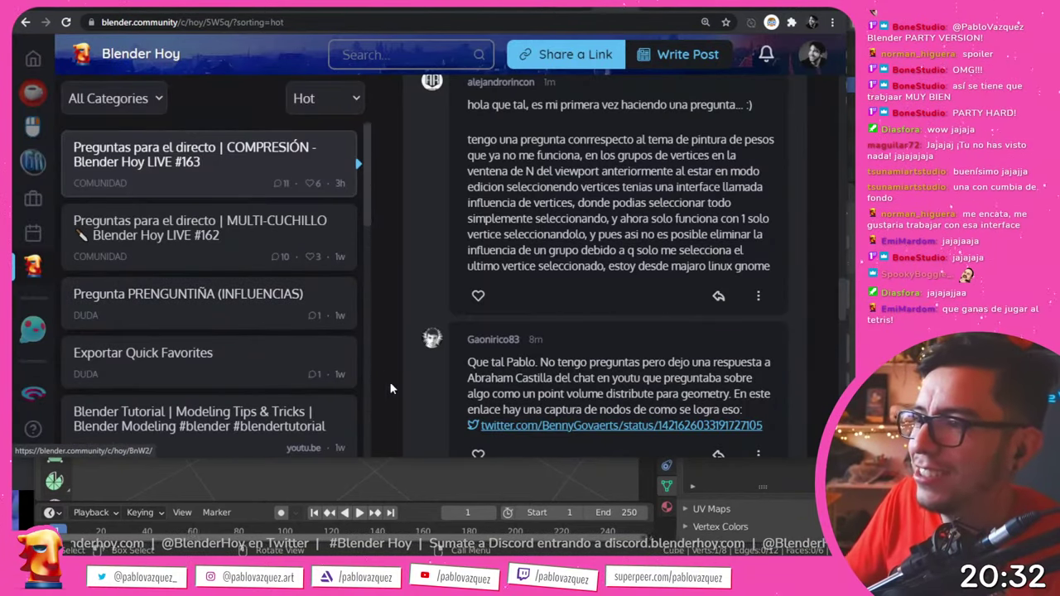
- Enlarge the forum window, read through the thread's comments, and open the shared twitter.com link
{"action": "left_click", "coordinate": [401, 447]}
{"action": "left_click_drag", "start_coordinate": [402, 447], "coordinate": [406, 489]}
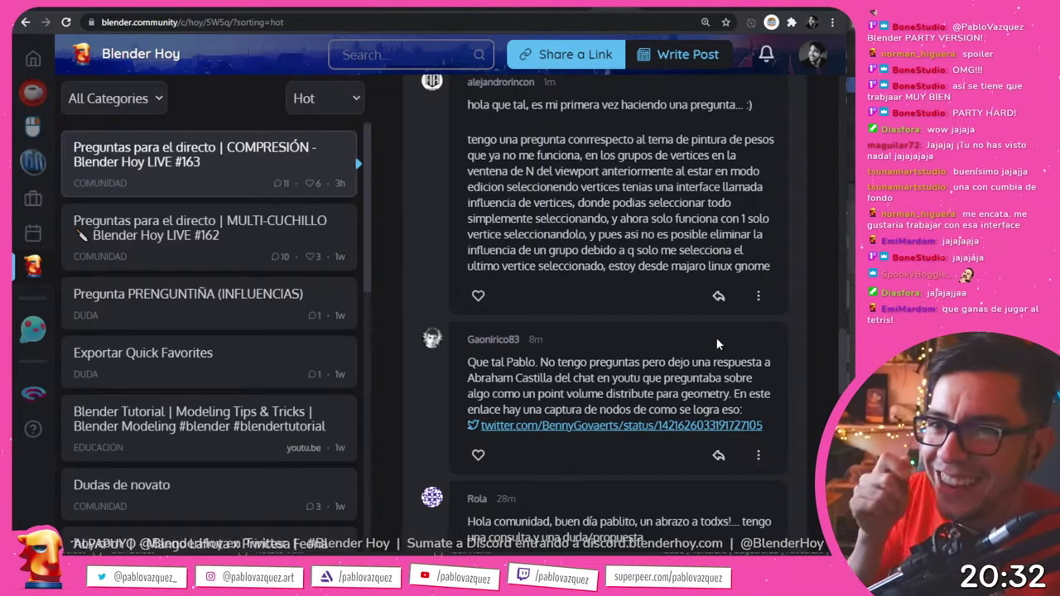
{"action": "left_click_drag", "start_coordinate": [836, 313], "coordinate": [813, 313]}
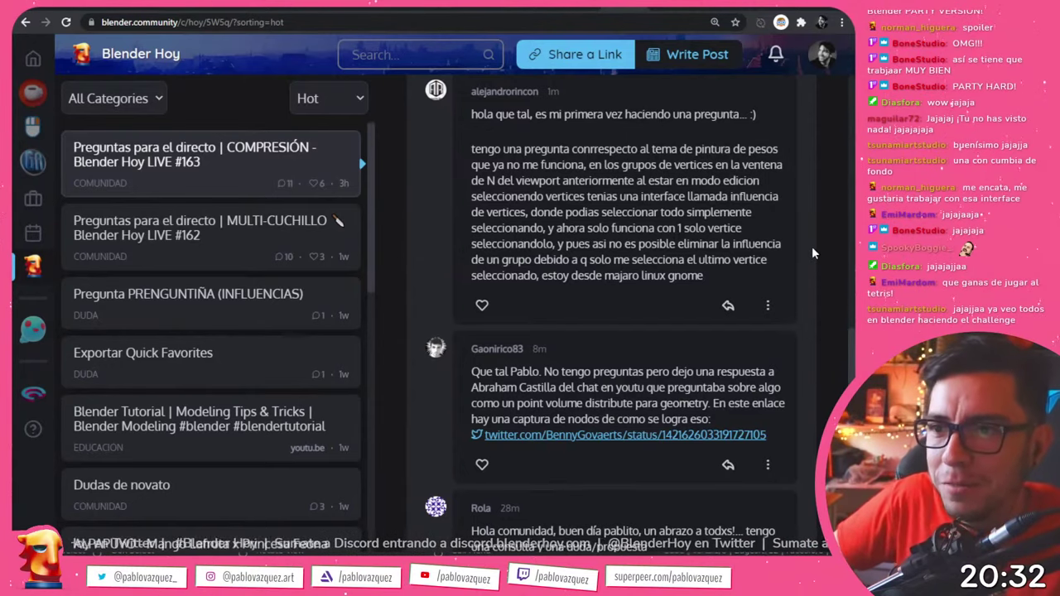
{"action": "scroll", "coordinate": [812, 252], "scroll_direction": "down", "scroll_amount": 1}
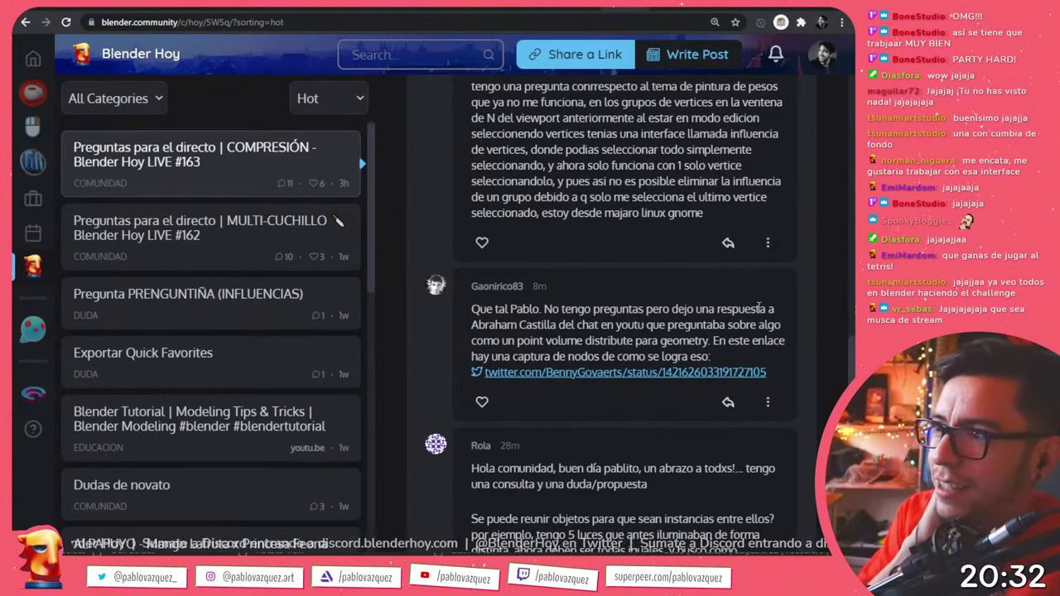
{"action": "scroll", "coordinate": [666, 310], "scroll_direction": "up", "scroll_amount": 1}
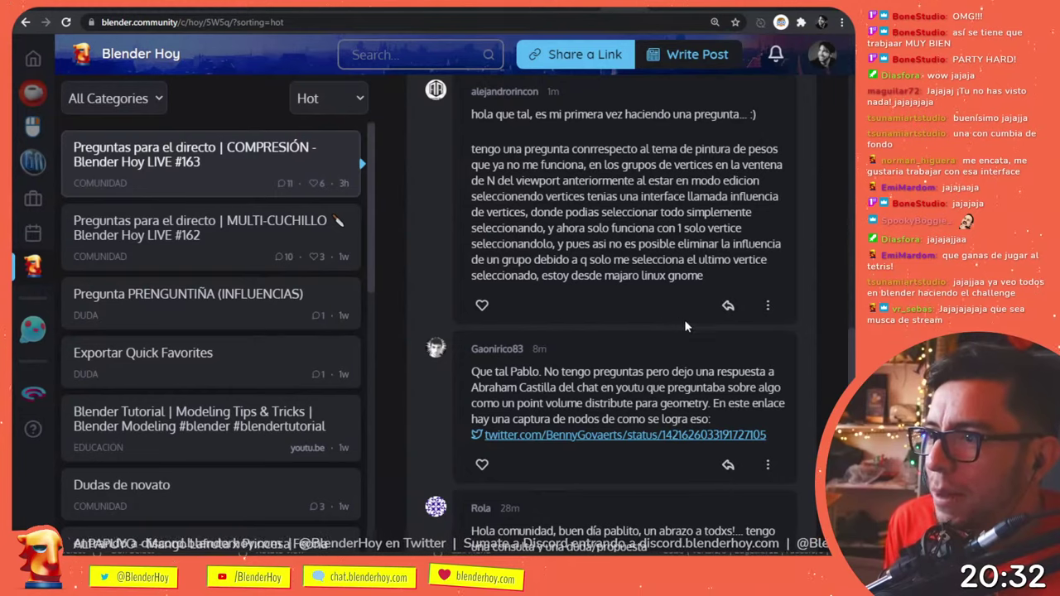
{"action": "scroll", "coordinate": [691, 329], "scroll_direction": "down", "scroll_amount": 1}
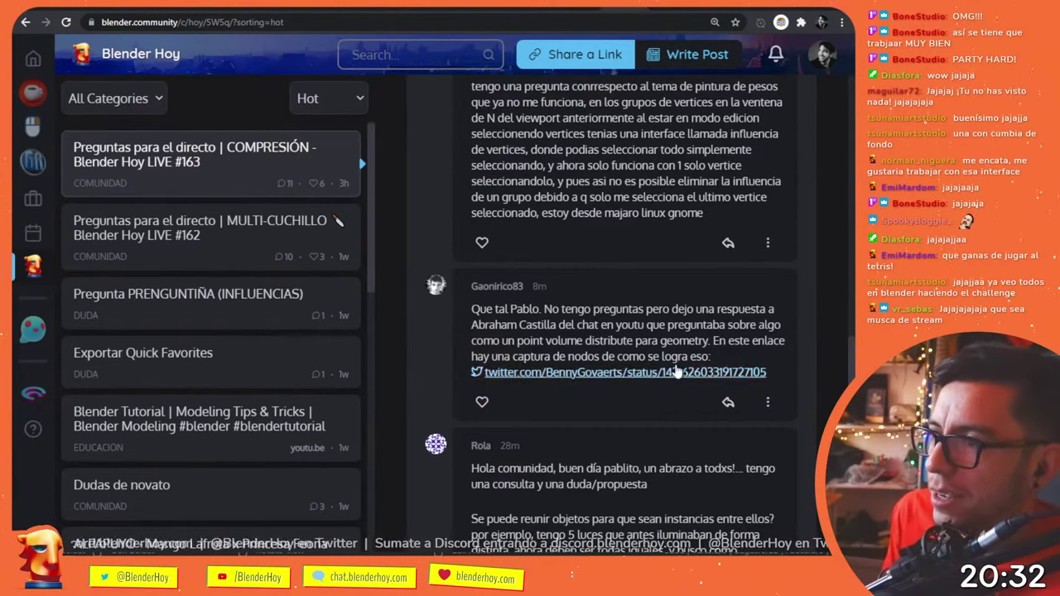
{"action": "left_click", "coordinate": [591, 374]}
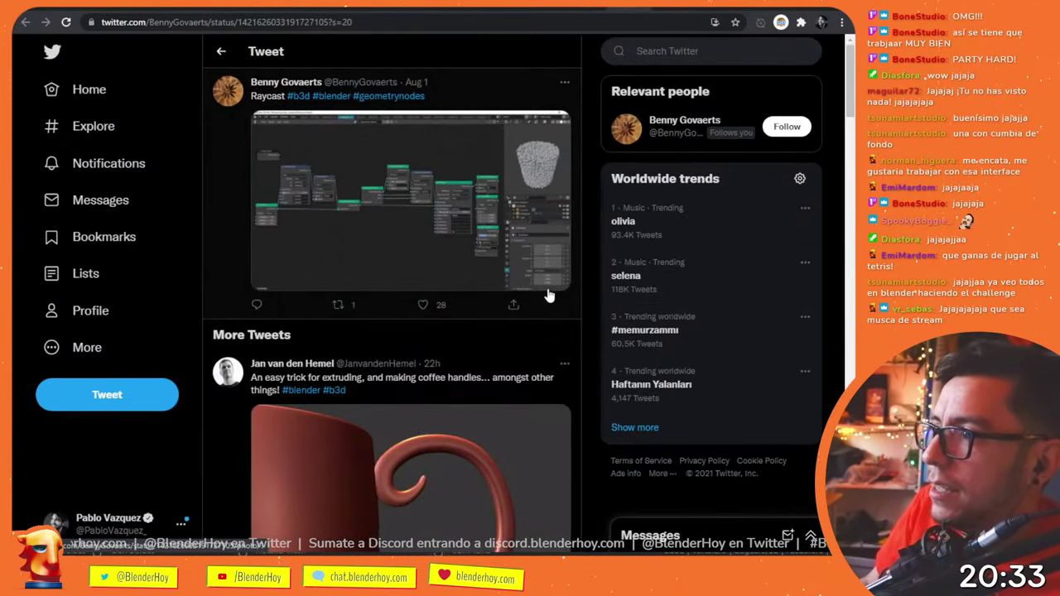
- Zoom the tweet page to 150% and view the Raycast node-tree screenshot full-size
{"action": "key", "text": "ctrl+plus"}
{"action": "key", "text": "ctrl+plus"}
{"action": "key", "text": "ctrl+plus"}
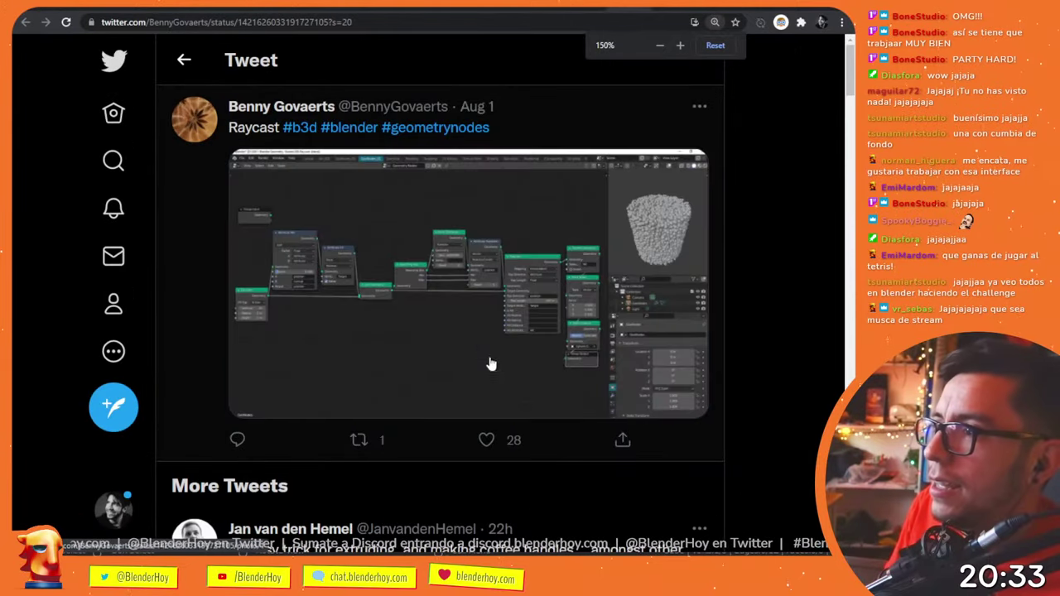
{"action": "left_click", "coordinate": [529, 325]}
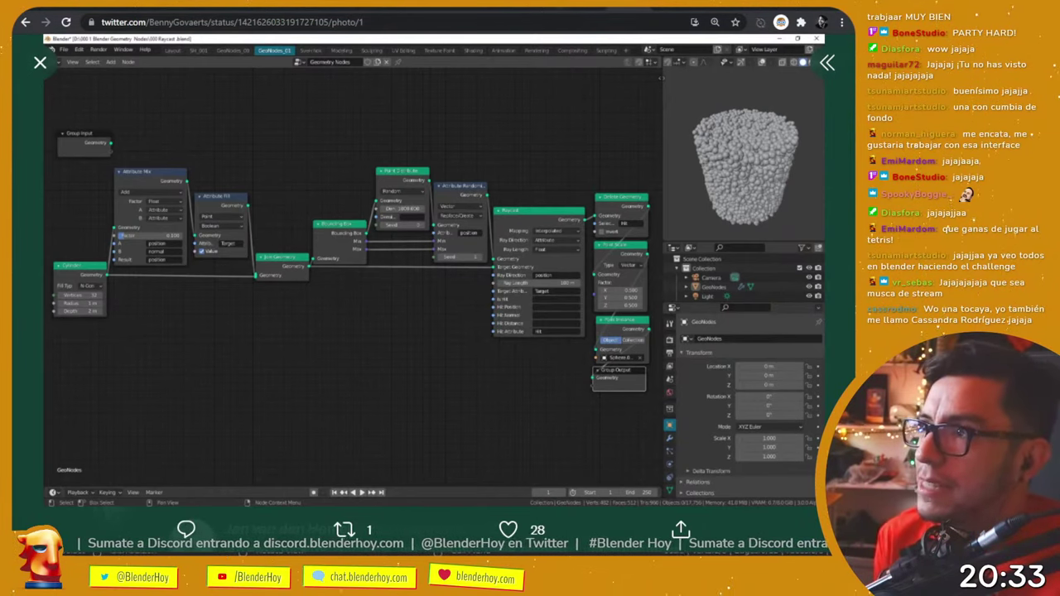
{"action": "left_click", "coordinate": [834, 116]}
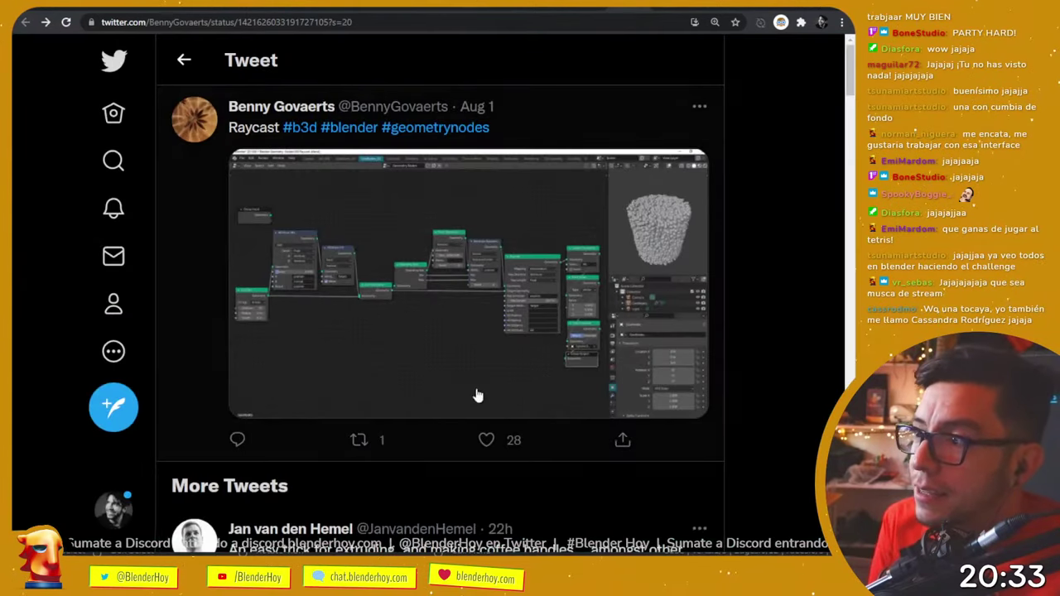
- Close the Twitter tab, scroll to the question about lights sharing properties, then return to Blender
{"action": "key", "text": "ctrl+w"}
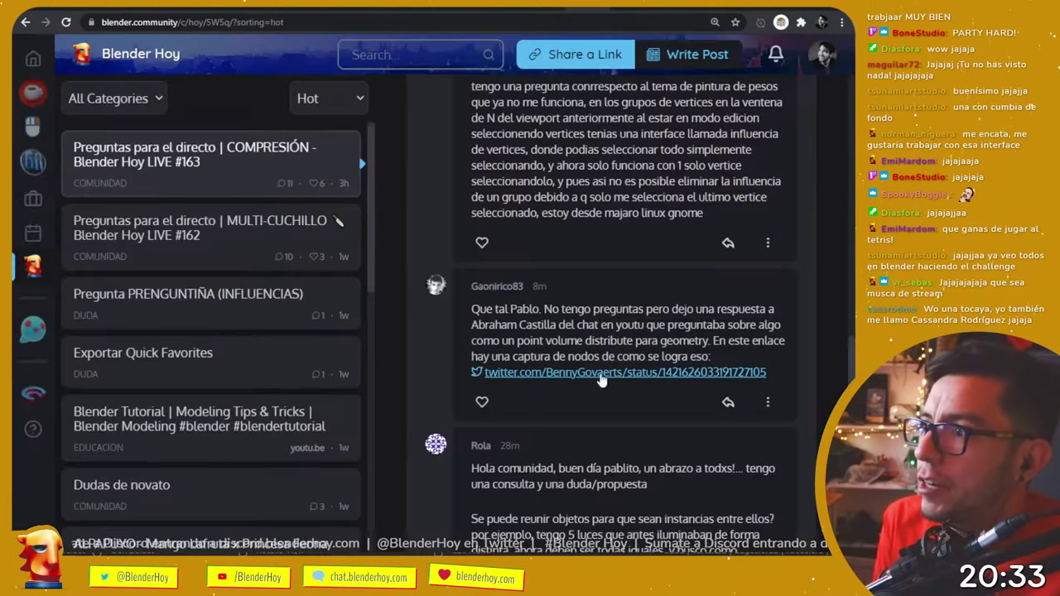
{"action": "scroll", "coordinate": [621, 323], "scroll_direction": "down", "scroll_amount": 3}
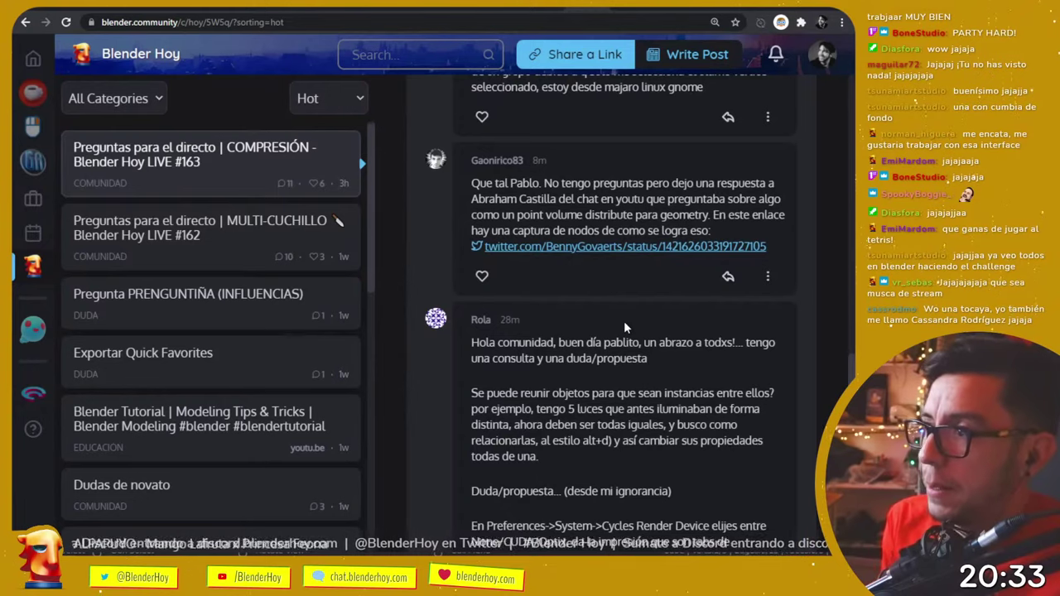
{"action": "scroll", "coordinate": [623, 327], "scroll_direction": "down", "scroll_amount": 3}
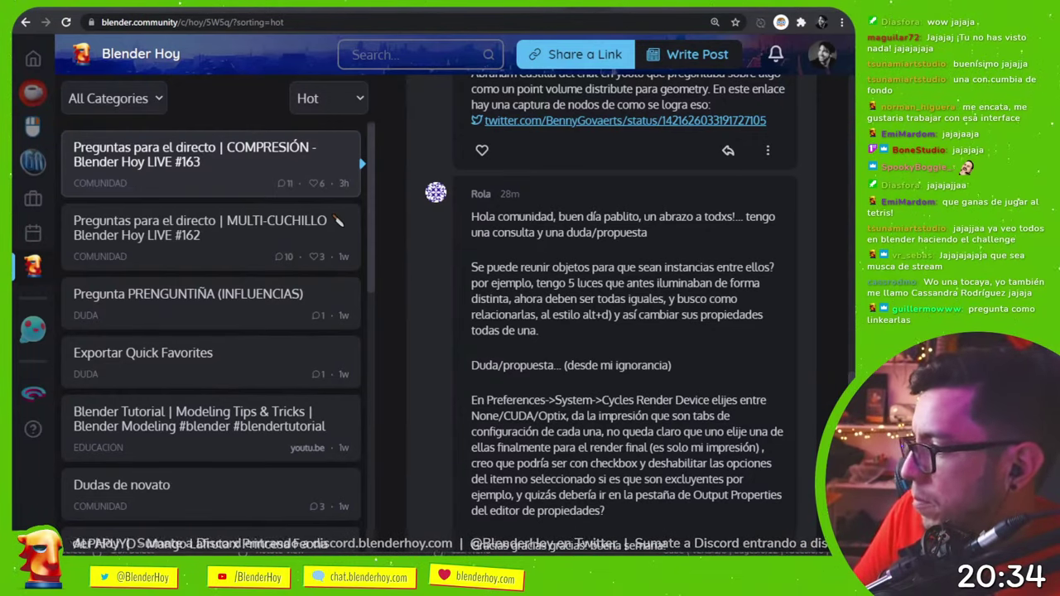
{"action": "key", "text": "alt+Tab"}
- Return to Object Mode, hide the side panel, and duplicate the light twice
{"action": "left_click", "coordinate": [648, 395]}
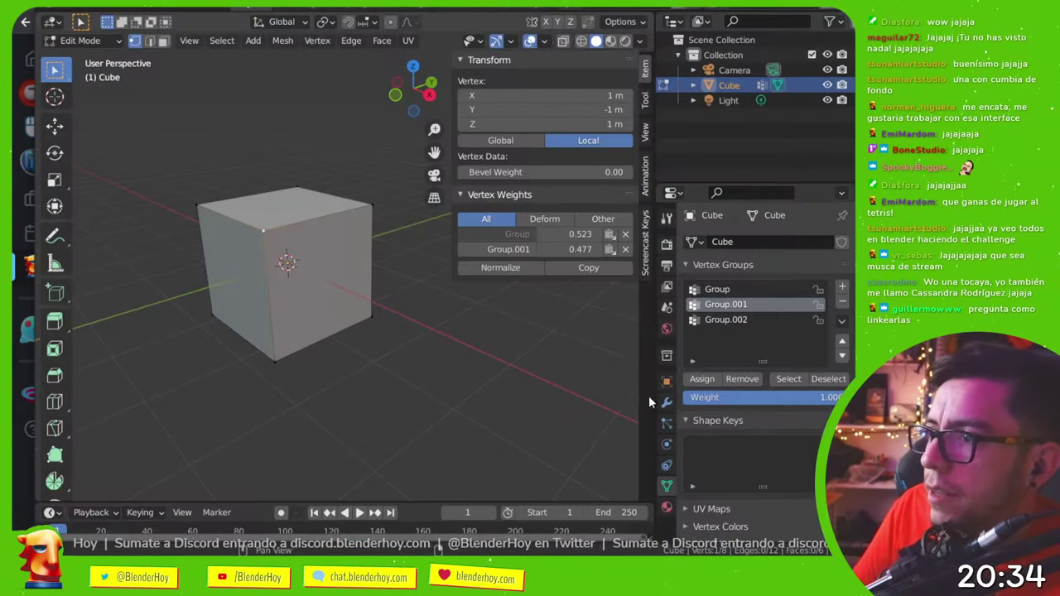
{"action": "key", "text": "Tab"}
{"action": "key", "text": "n"}
{"action": "scroll", "coordinate": [389, 281], "scroll_direction": "down", "scroll_amount": 4}
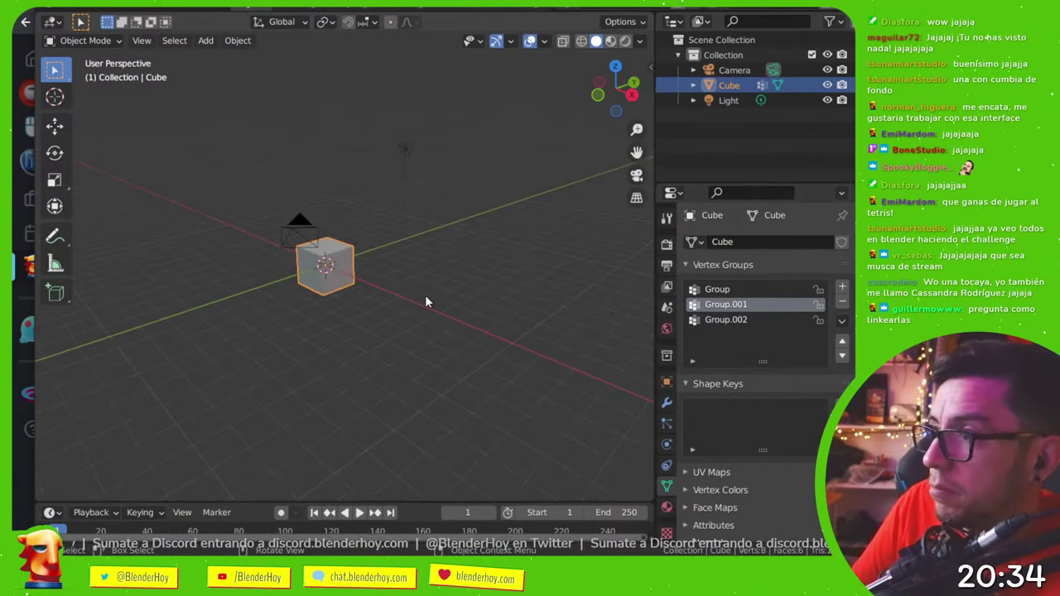
{"action": "left_click", "coordinate": [398, 172]}
{"action": "key", "text": "shift+d"}
{"action": "left_click", "coordinate": [431, 215]}
{"action": "key", "text": "shift+d"}
{"action": "left_click", "coordinate": [523, 256]}
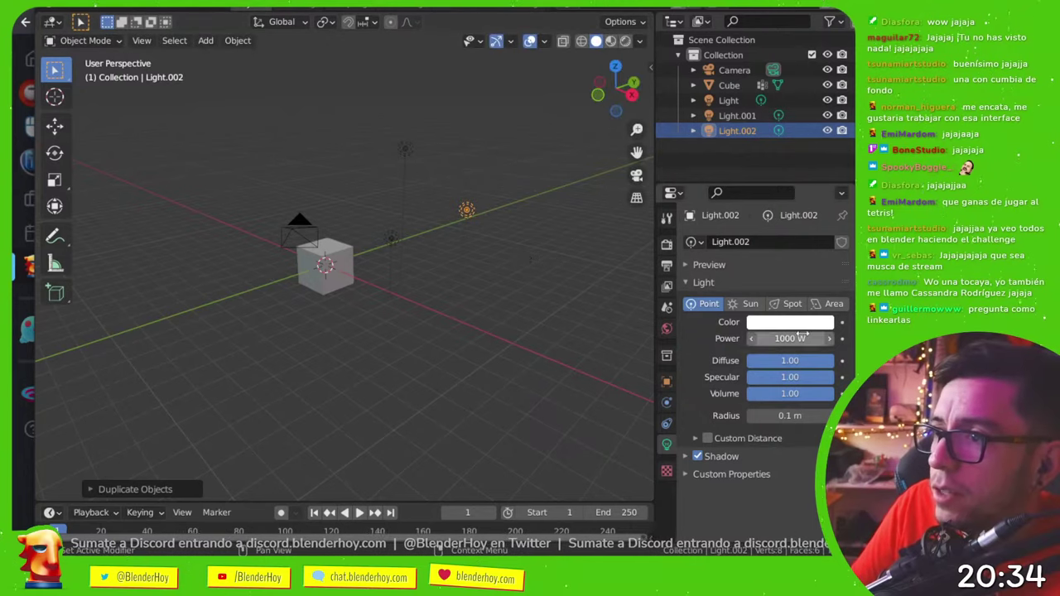
- Colour Light.002 red and Light.001 blue, undoing a trial switch to a Sun light
{"action": "left_click", "coordinate": [790, 322]}
{"action": "left_click", "coordinate": [759, 222]}
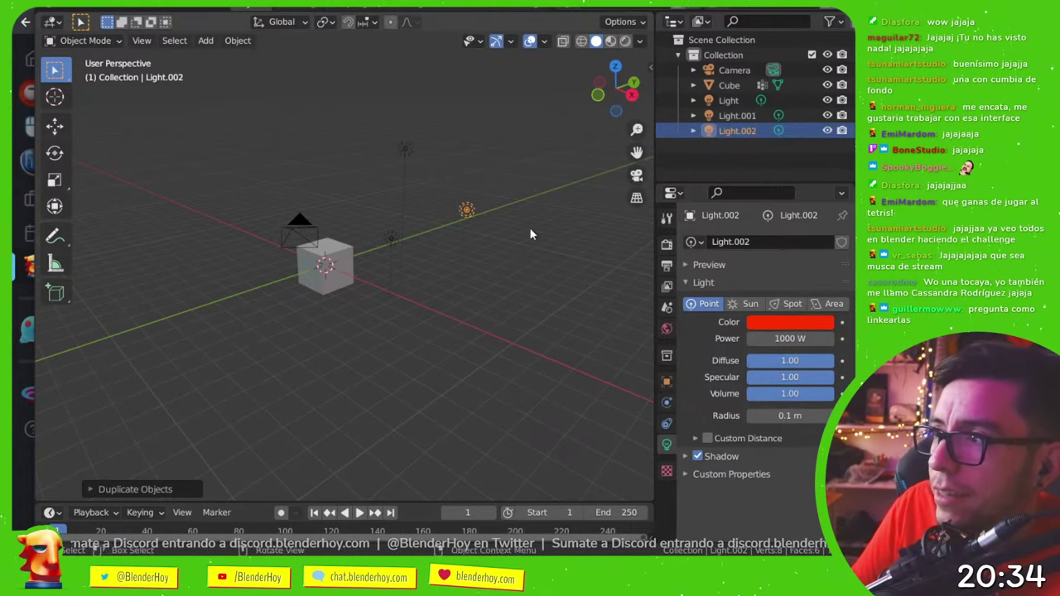
{"action": "left_click", "coordinate": [391, 239]}
{"action": "left_click", "coordinate": [790, 322]}
{"action": "left_click", "coordinate": [778, 218]}
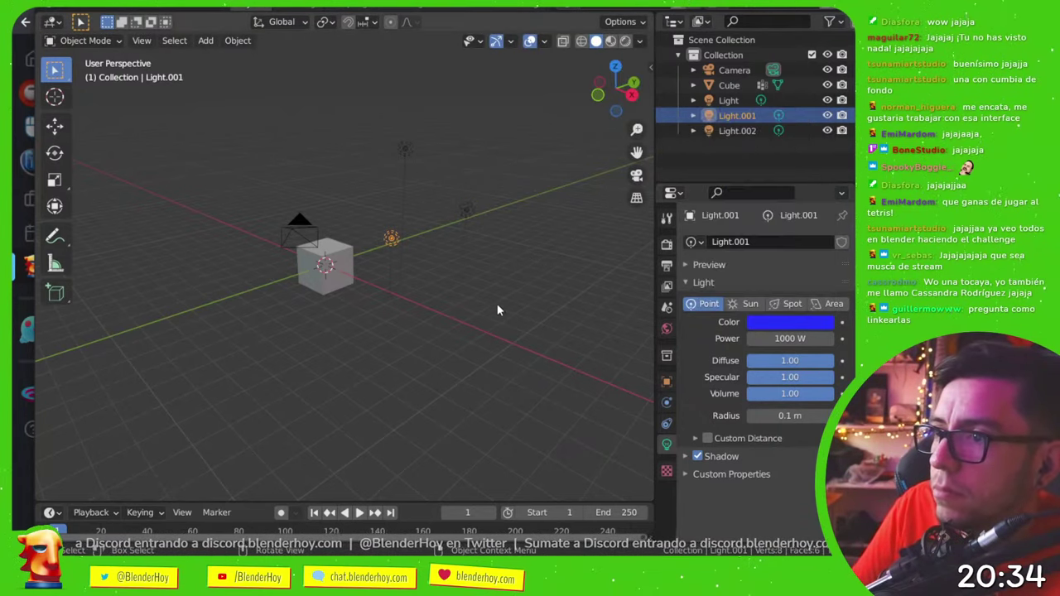
{"action": "left_click_drag", "start_coordinate": [655, 314], "coordinate": [594, 315]}
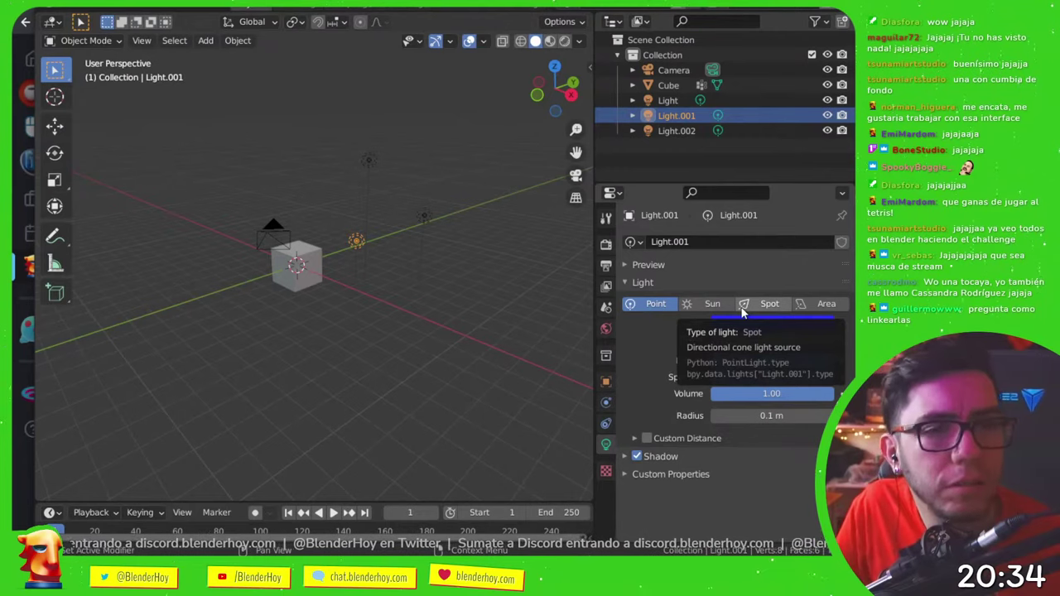
{"action": "left_click", "coordinate": [702, 304]}
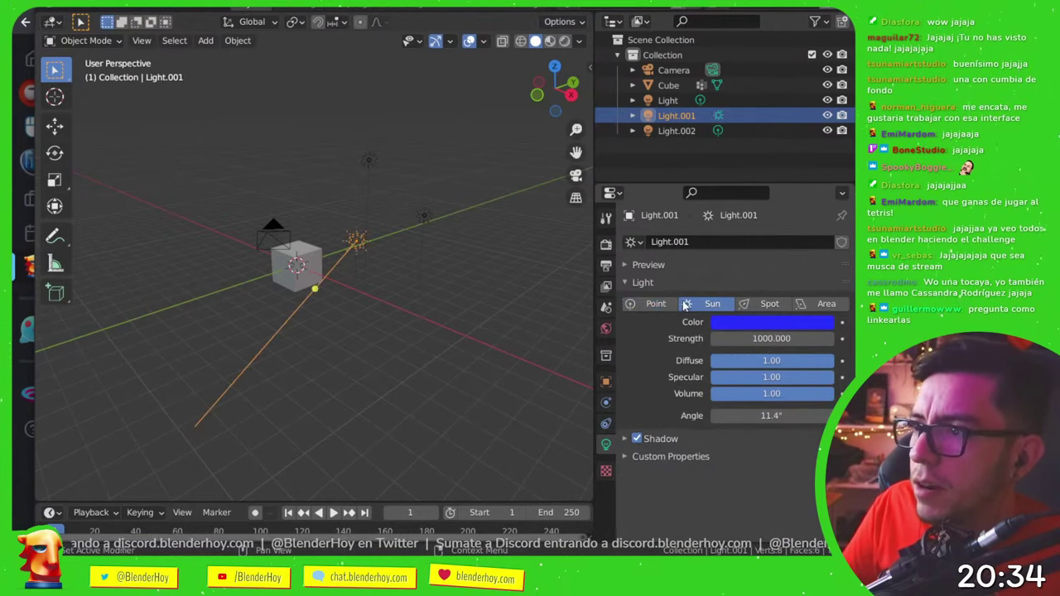
{"action": "key", "text": "ctrl+z"}
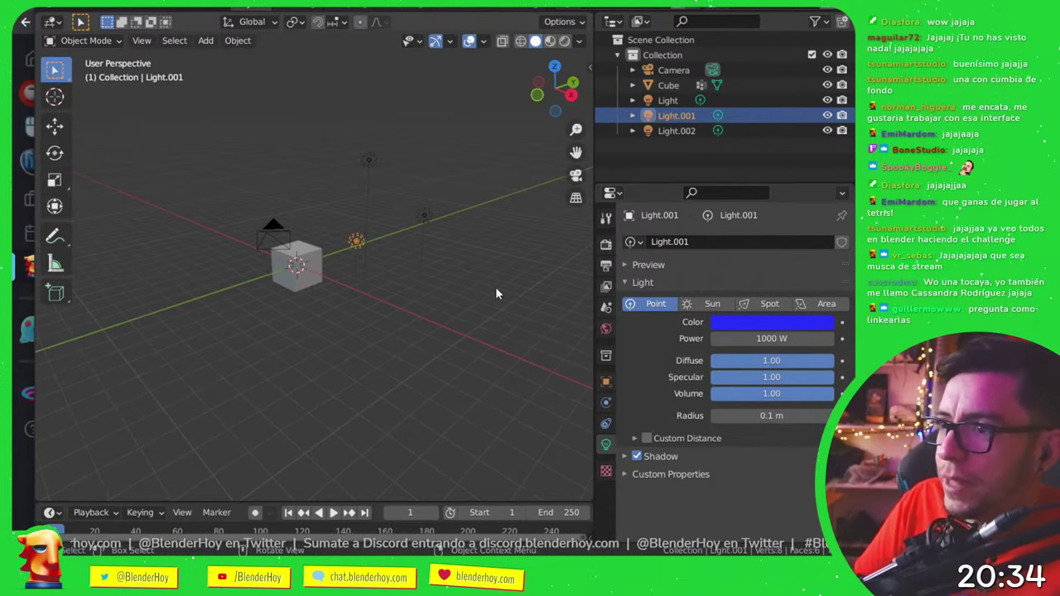
- Select all three lights with the red light active
{"action": "scroll", "coordinate": [413, 214], "scroll_direction": "up", "scroll_amount": 3}
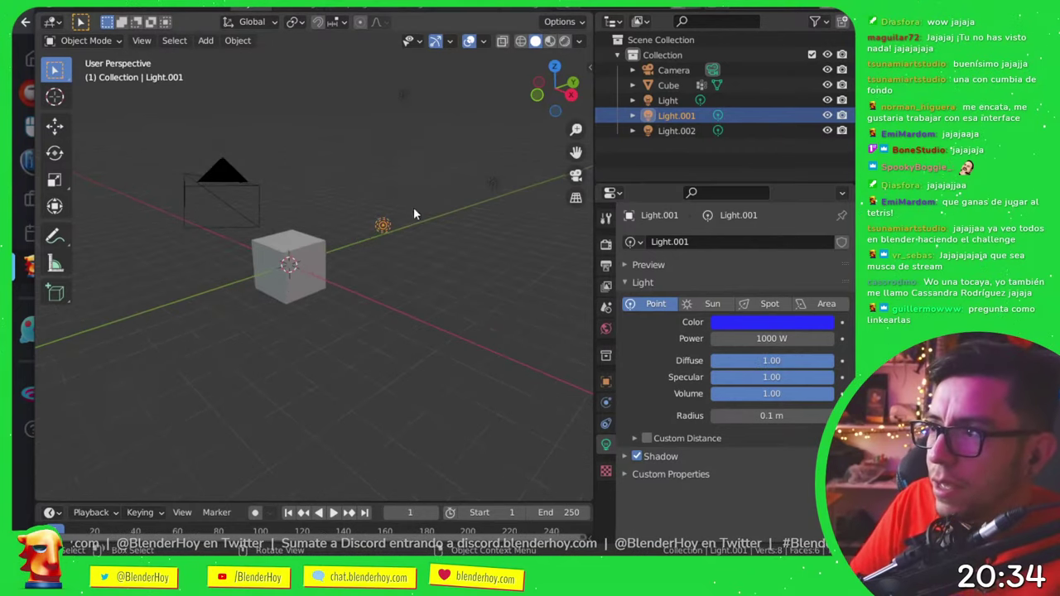
{"action": "left_click_drag", "start_coordinate": [414, 213], "coordinate": [349, 294]}
{"action": "left_click", "coordinate": [338, 295]}
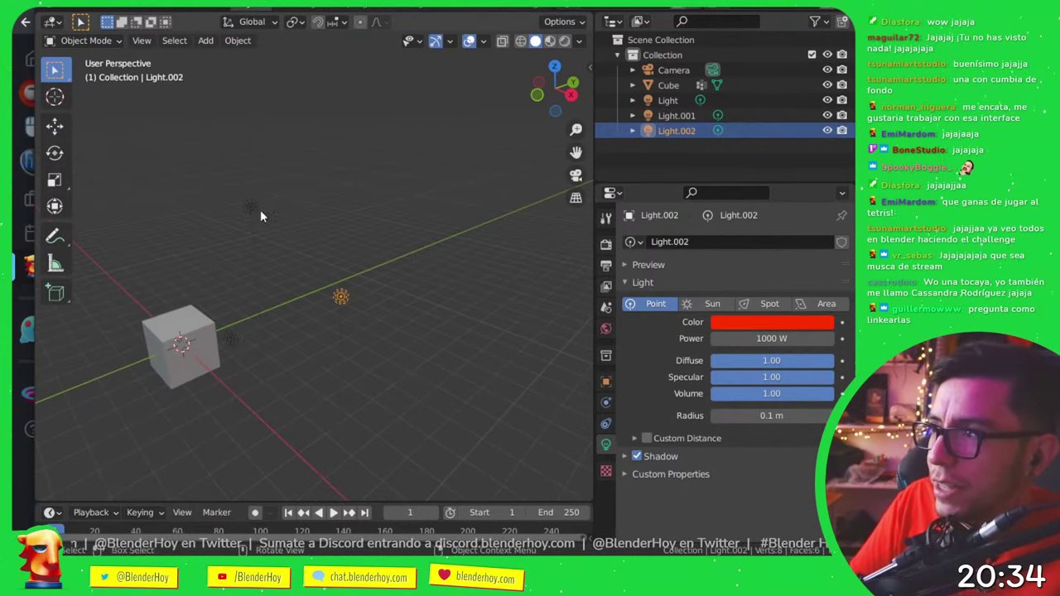
{"action": "left_click", "coordinate": [251, 209]}
{"action": "left_click", "coordinate": [228, 337], "text": "shift"}
{"action": "left_click", "coordinate": [339, 296], "text": "shift"}
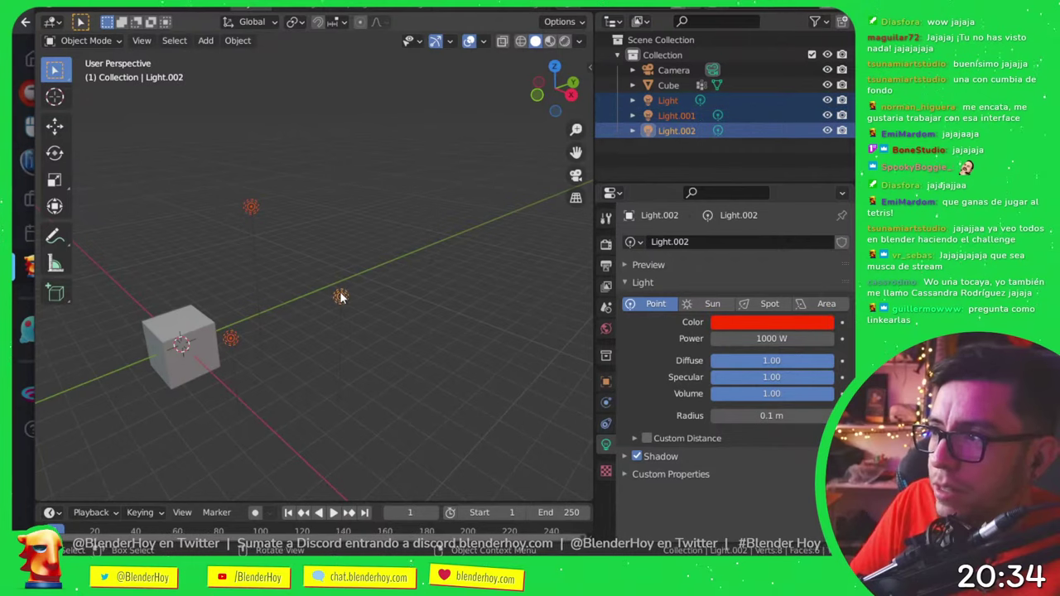
- Link the lights to the red light's data and switch the viewport to Rendered shading
{"action": "key", "text": "ctrl+l"}
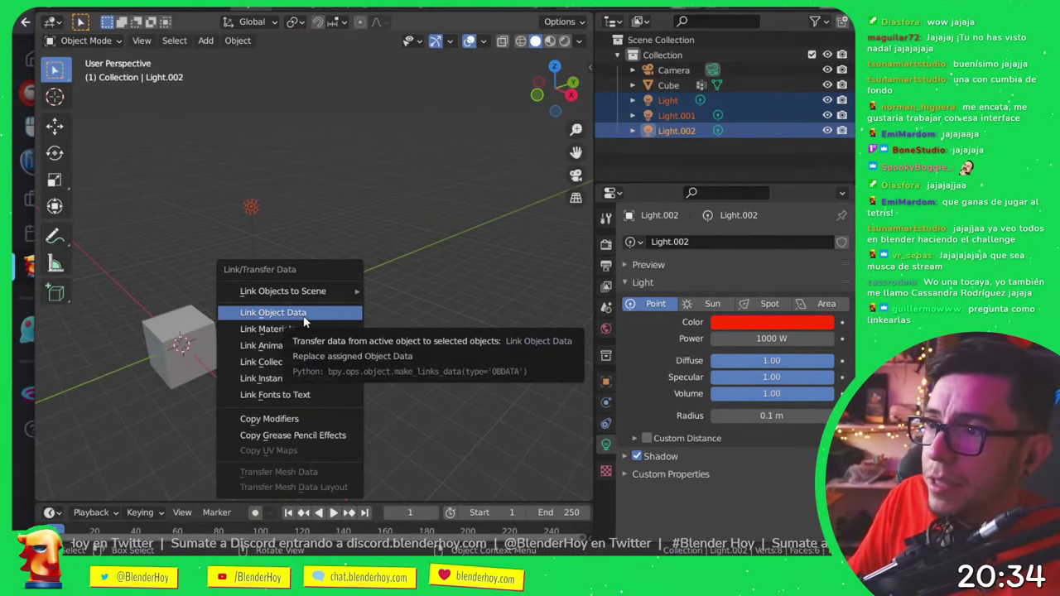
{"action": "left_click", "coordinate": [304, 315]}
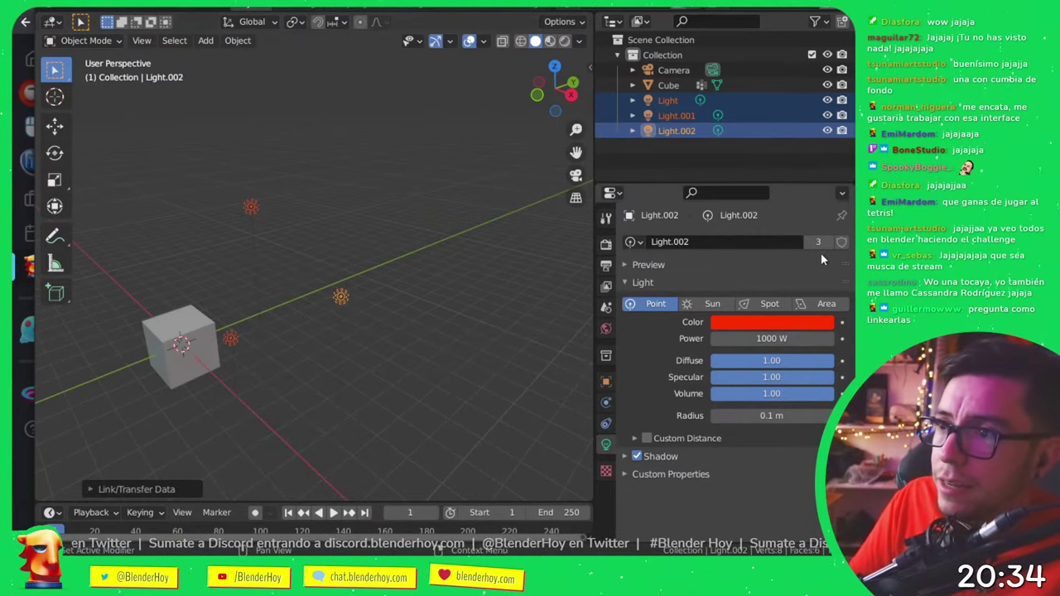
{"action": "key", "text": "z"}
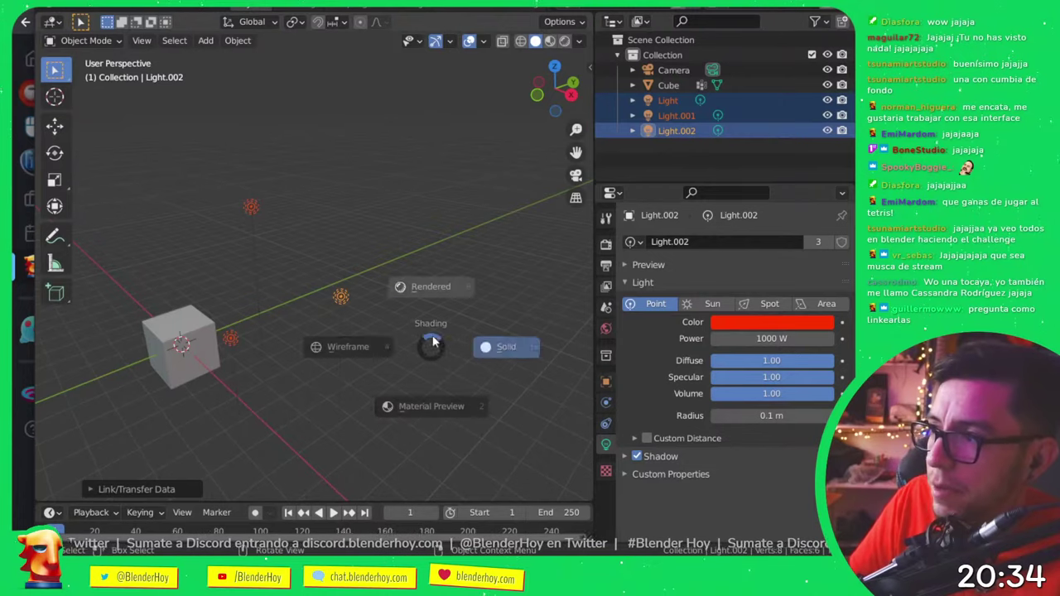
{"action": "left_click", "coordinate": [428, 287]}
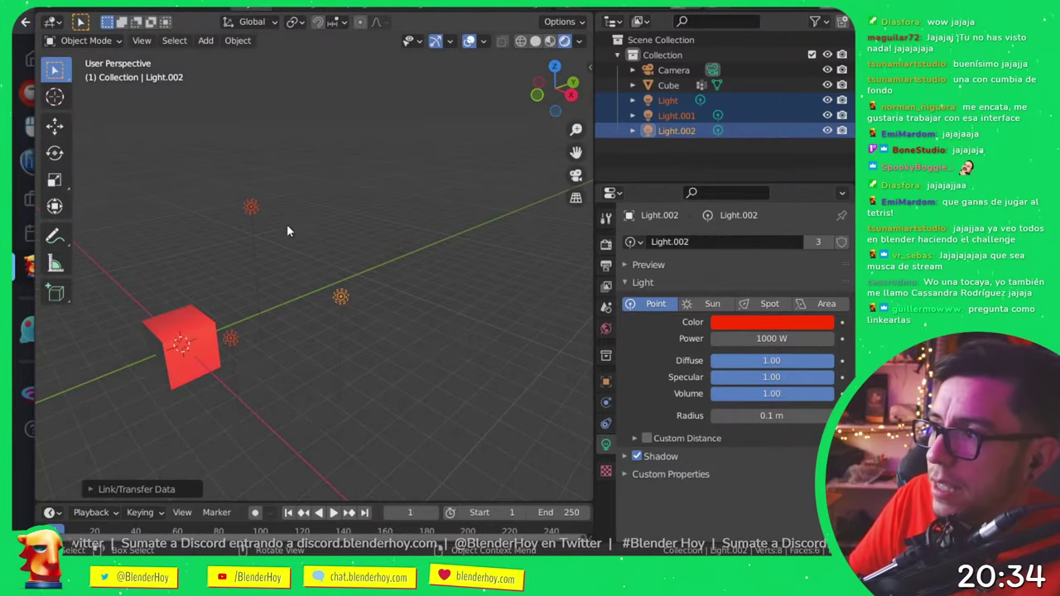
- Scale the cube in Edit Mode into a wide, thin floor slab
{"action": "left_click", "coordinate": [204, 356]}
{"action": "key", "text": "Tab"}
{"action": "key", "text": "s"}
{"action": "left_click", "coordinate": [301, 338]}
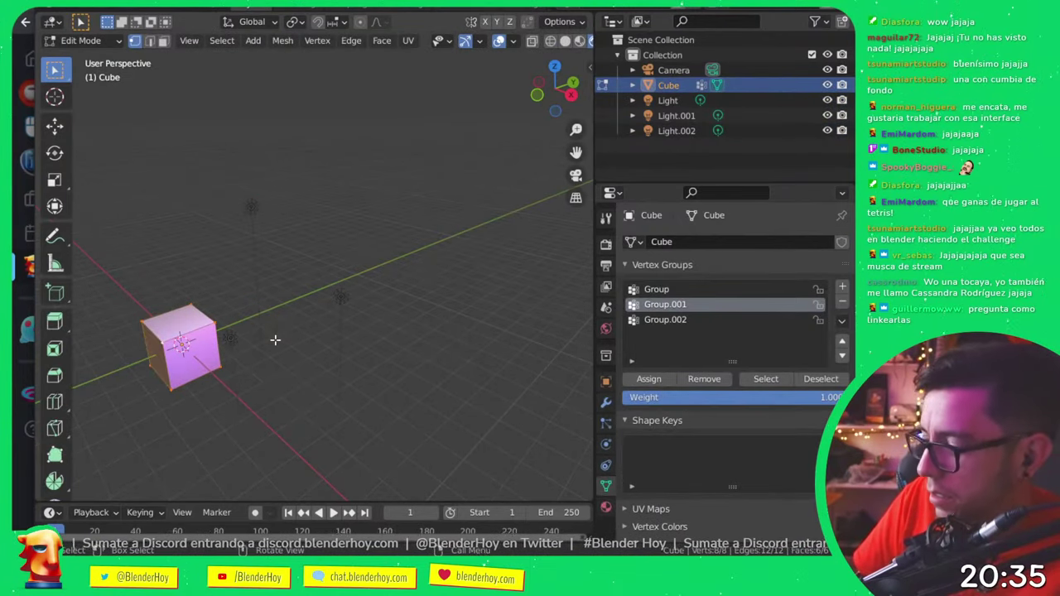
{"action": "key", "text": "s"}
{"action": "key", "text": "shift+z"}
{"action": "left_click", "coordinate": [460, 451]}
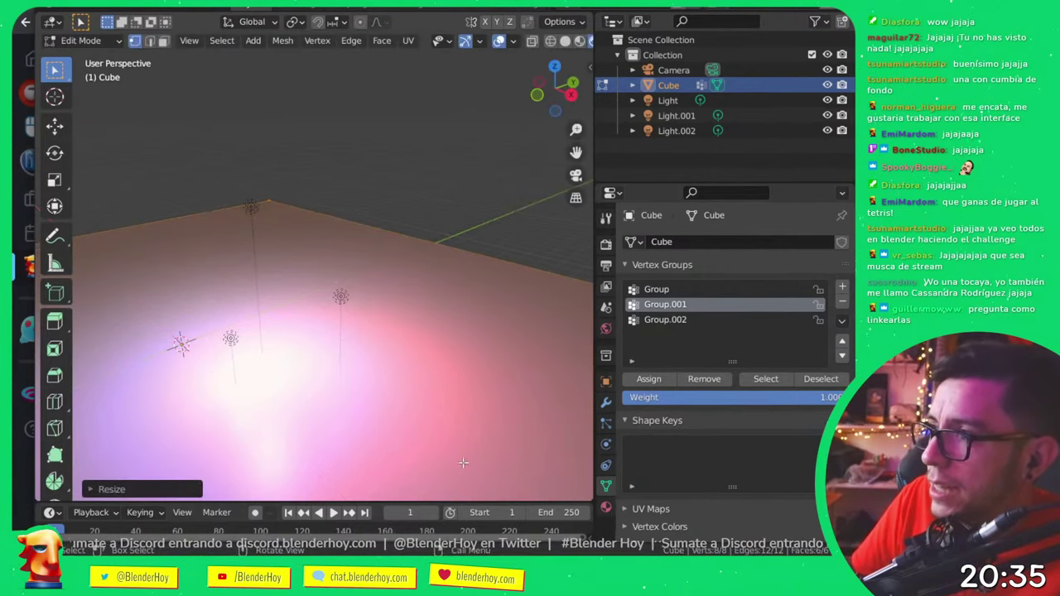
{"action": "scroll", "coordinate": [454, 381], "scroll_direction": "down", "scroll_amount": 3}
{"action": "key", "text": "s"}
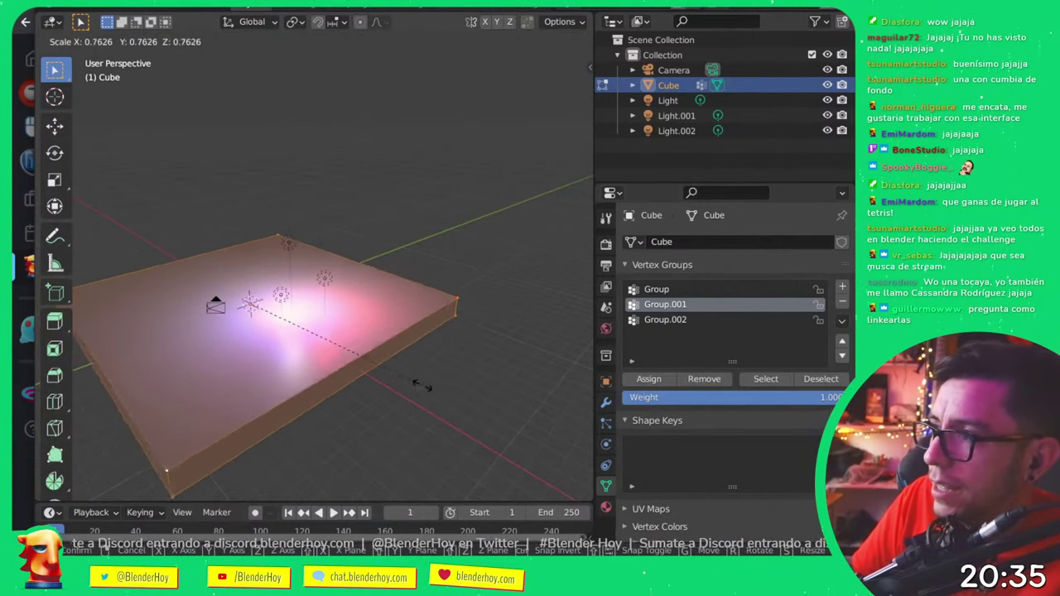
{"action": "key", "text": "z"}
{"action": "left_click", "coordinate": [279, 356]}
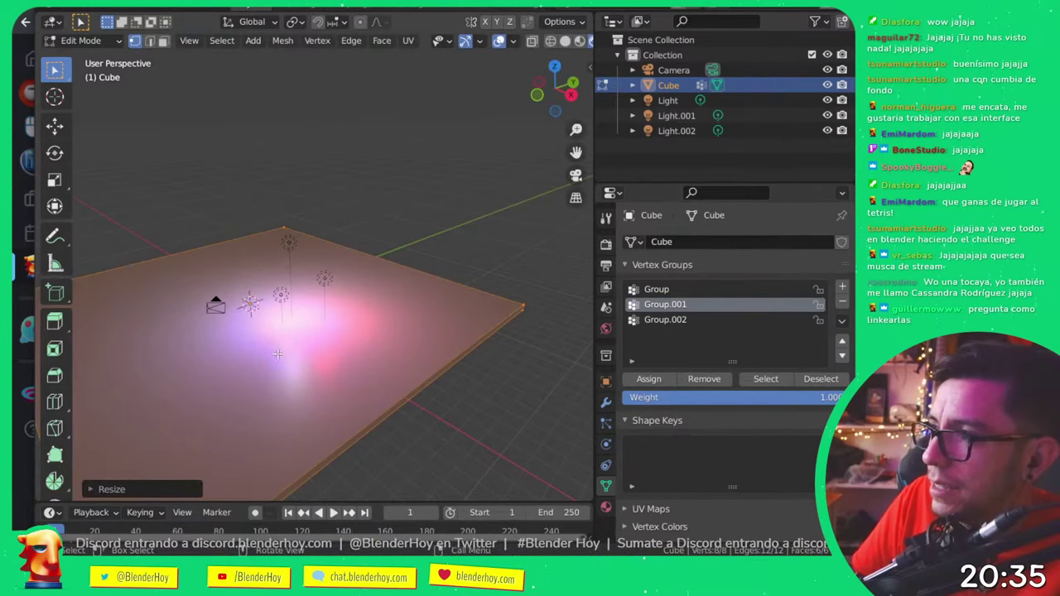
{"action": "key", "text": "s"}
{"action": "key", "text": "z"}
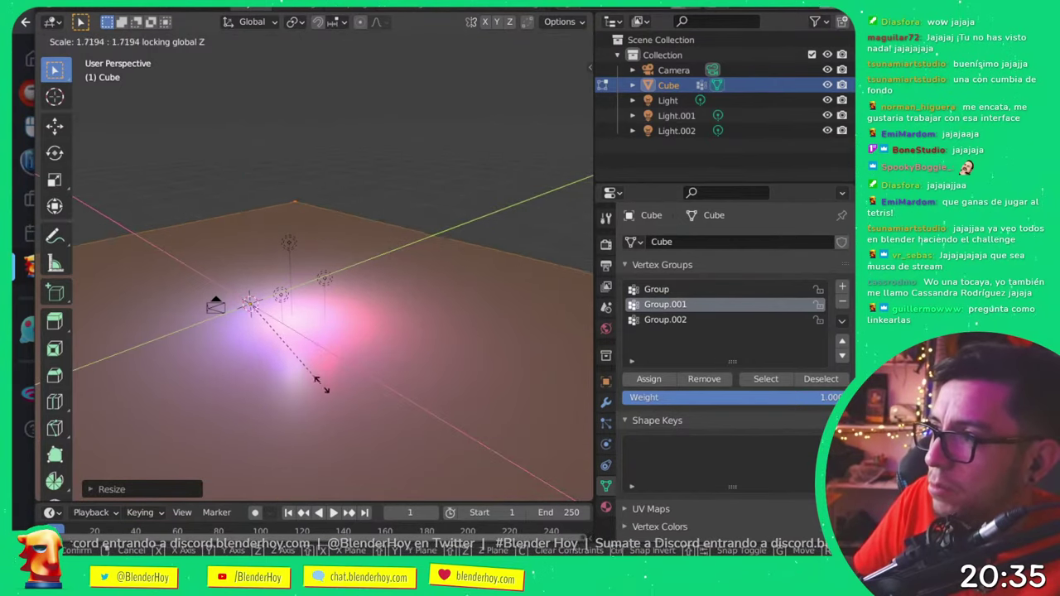
{"action": "left_click", "coordinate": [285, 308]}
- Move the blue light left, the red light right, and reposition the white light over the floor
{"action": "left_click", "coordinate": [282, 304]}
{"action": "key", "text": "g"}
{"action": "left_click", "coordinate": [287, 248]}
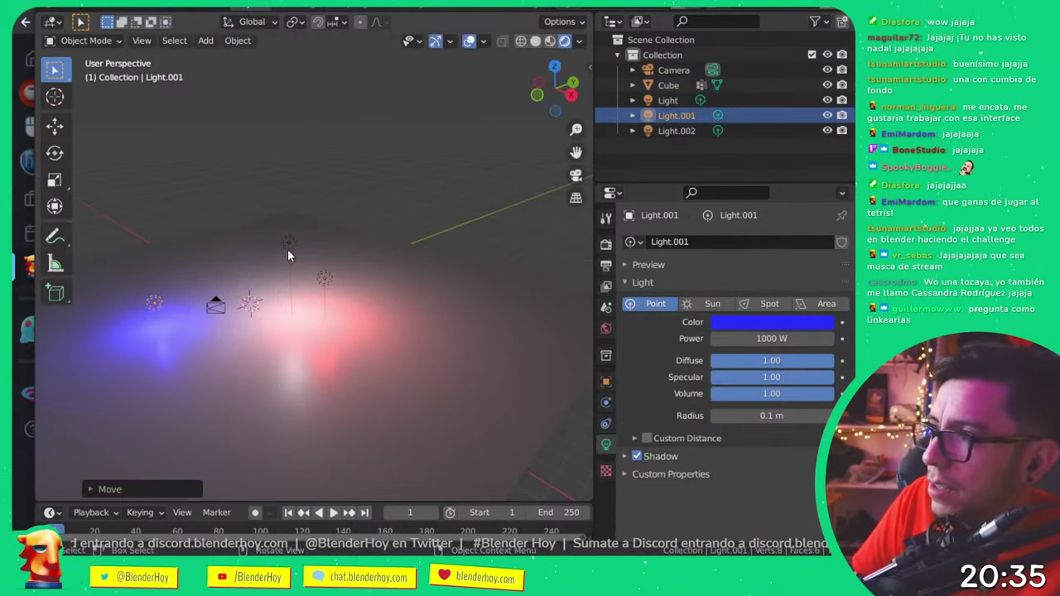
{"action": "key", "text": "g"}
{"action": "left_click", "coordinate": [330, 275]}
{"action": "left_click", "coordinate": [327, 277]}
{"action": "key", "text": "g"}
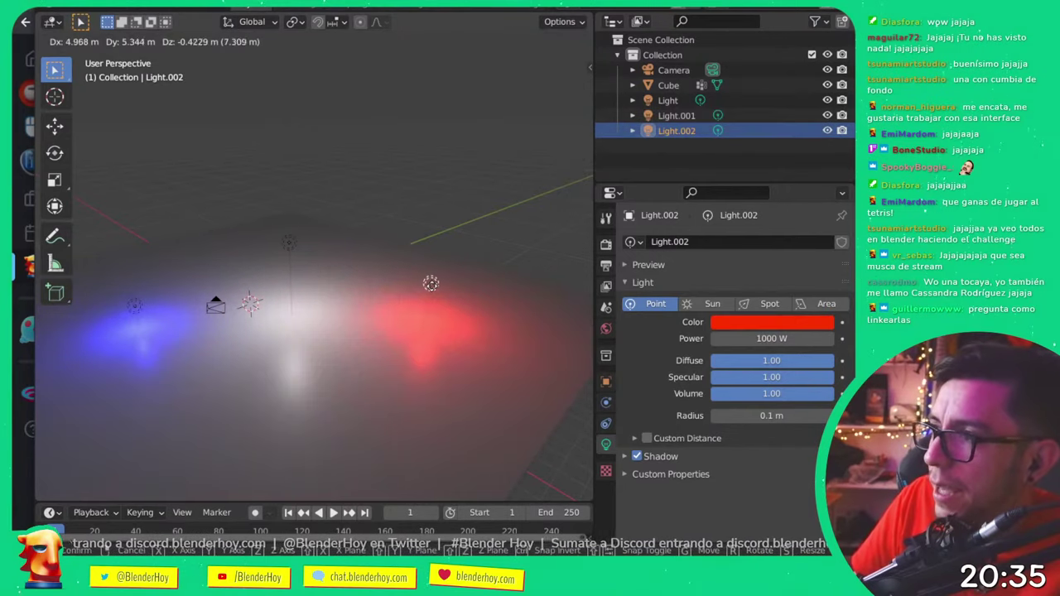
{"action": "left_click", "coordinate": [277, 243]}
{"action": "left_click", "coordinate": [281, 240]}
{"action": "left_click", "coordinate": [287, 240]}
{"action": "left_click_drag", "start_coordinate": [288, 240], "coordinate": [388, 268]}
{"action": "key", "text": "g"}
{"action": "left_click", "coordinate": [261, 306]}
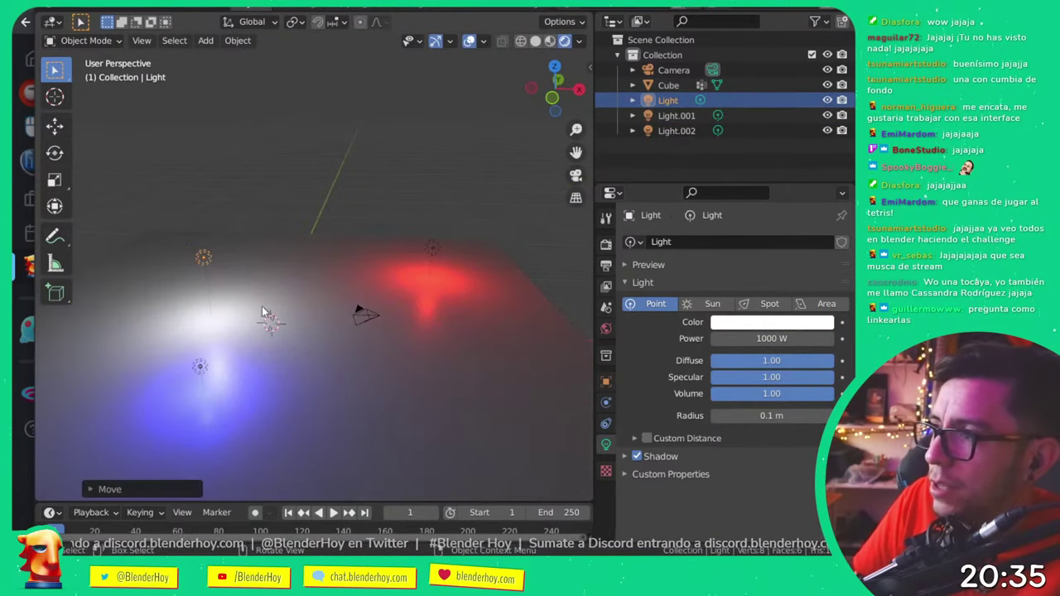
{"action": "left_click", "coordinate": [399, 282], "text": "shift"}
- Link all three lights to the blue light's data and adjust the shared power
{"action": "left_click", "coordinate": [433, 249]}
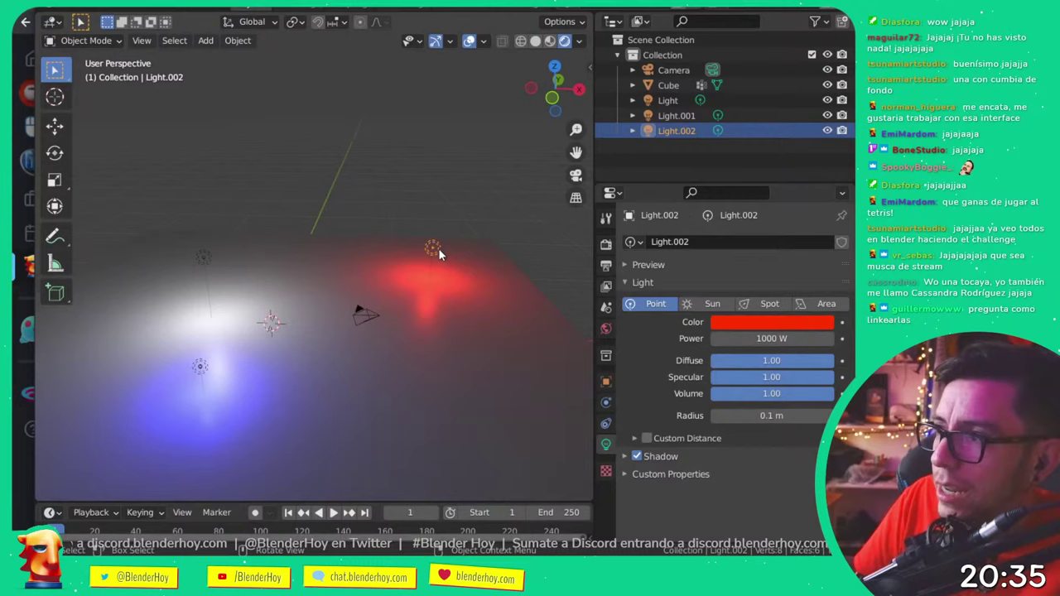
{"action": "left_click", "coordinate": [207, 260], "text": "shift"}
{"action": "left_click", "coordinate": [200, 366], "text": "shift"}
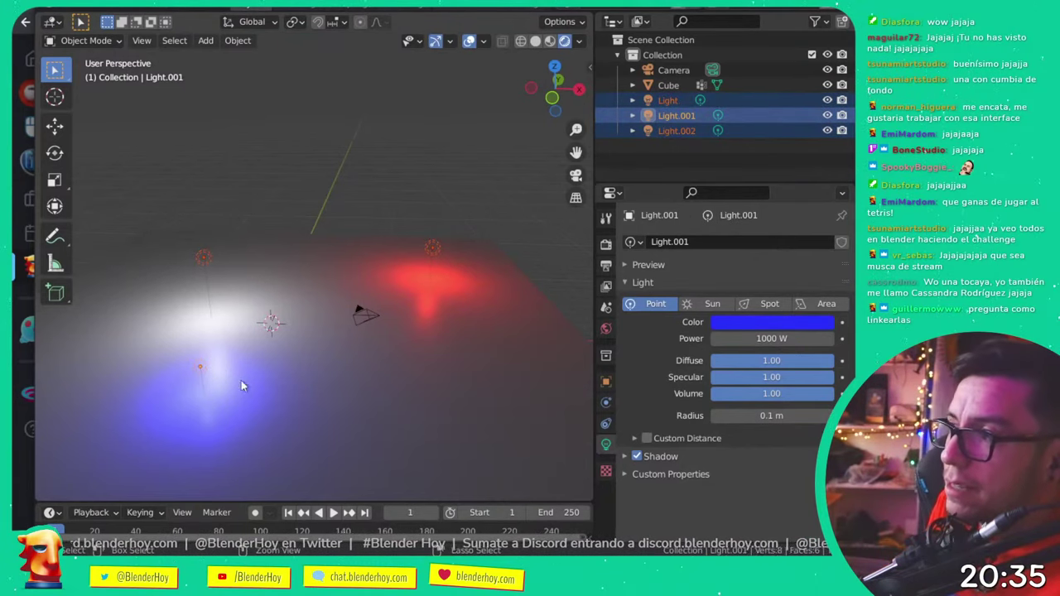
{"action": "key", "text": "ctrl+l"}
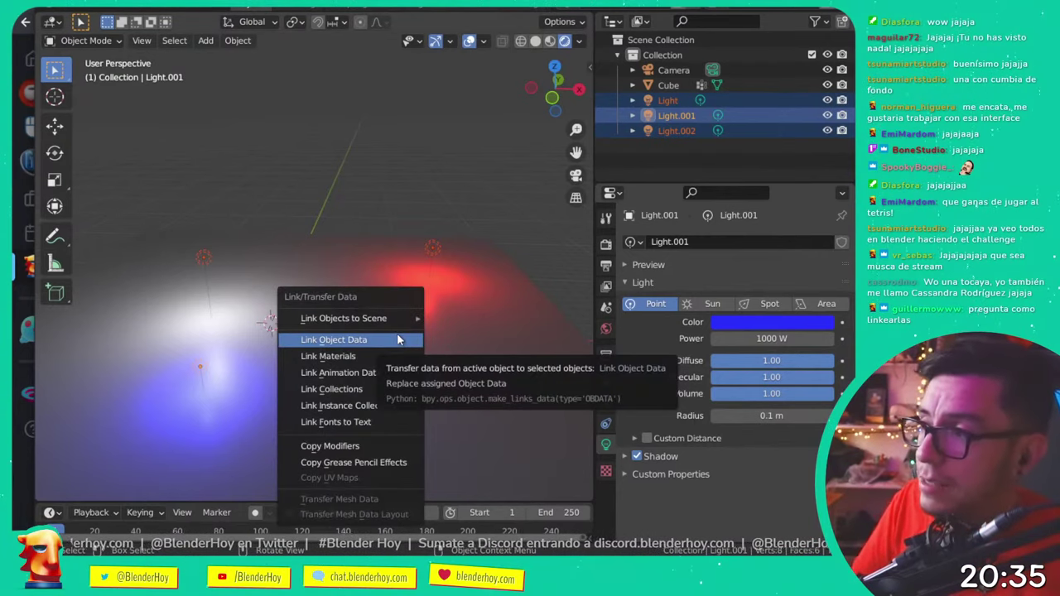
{"action": "left_click", "coordinate": [399, 340]}
{"action": "left_click_drag", "start_coordinate": [413, 317], "coordinate": [290, 289]}
{"action": "mouse_move", "coordinate": [771, 338]}
{"action": "left_mouse_down"}
{"action": "mouse_move", "coordinate": [741, 338]}
{"action": "mouse_move", "coordinate": [783, 339]}
{"action": "left_mouse_up"}
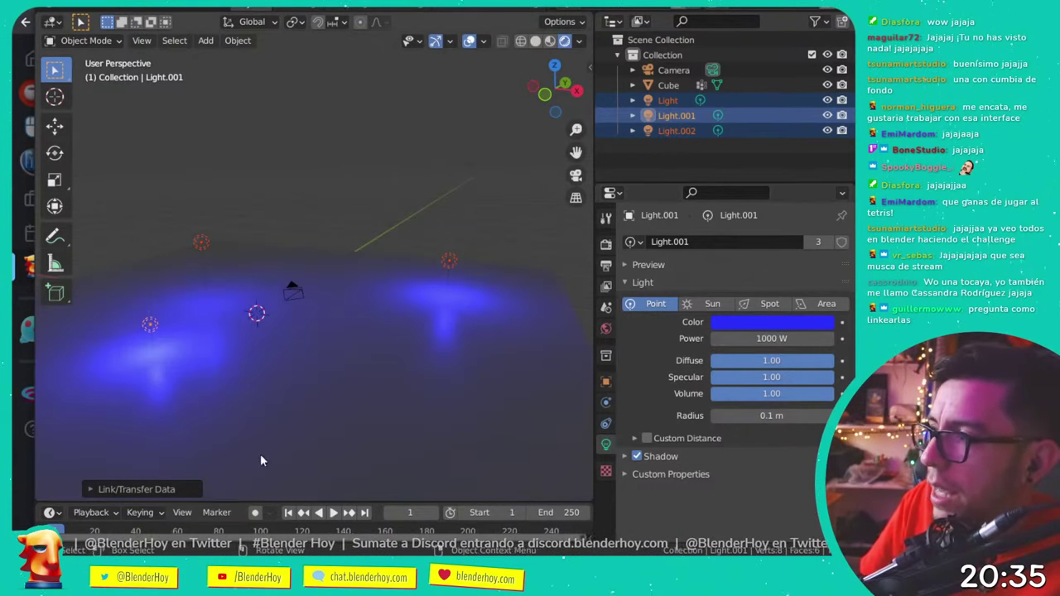
{"action": "key", "text": "alt+Tab"}
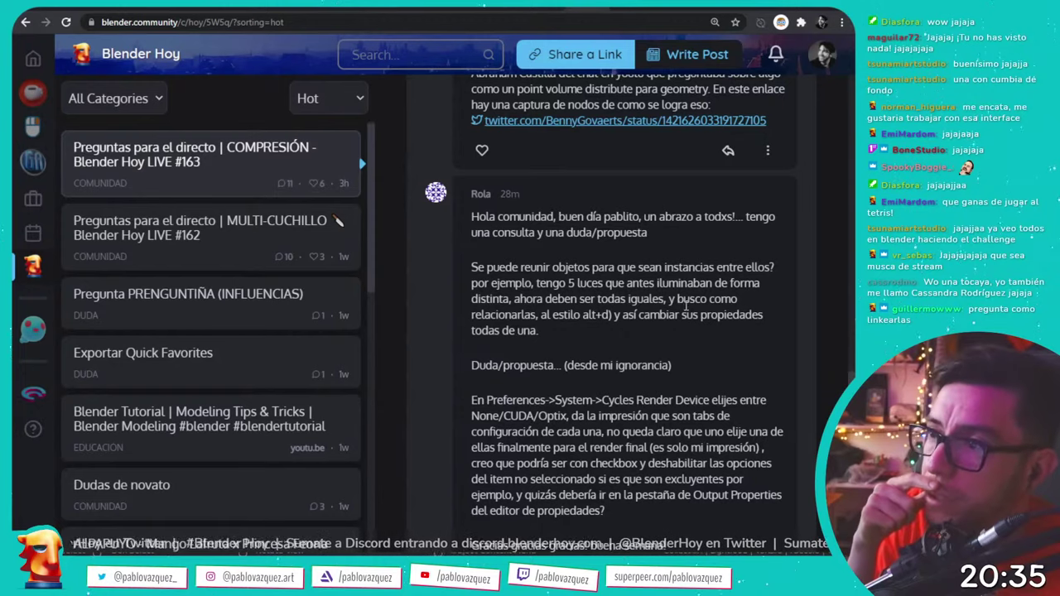
- Relink the lights' object data so all glow blue, then scroll the forum to the Render Device reply
{"action": "key", "text": "alt+Tab"}
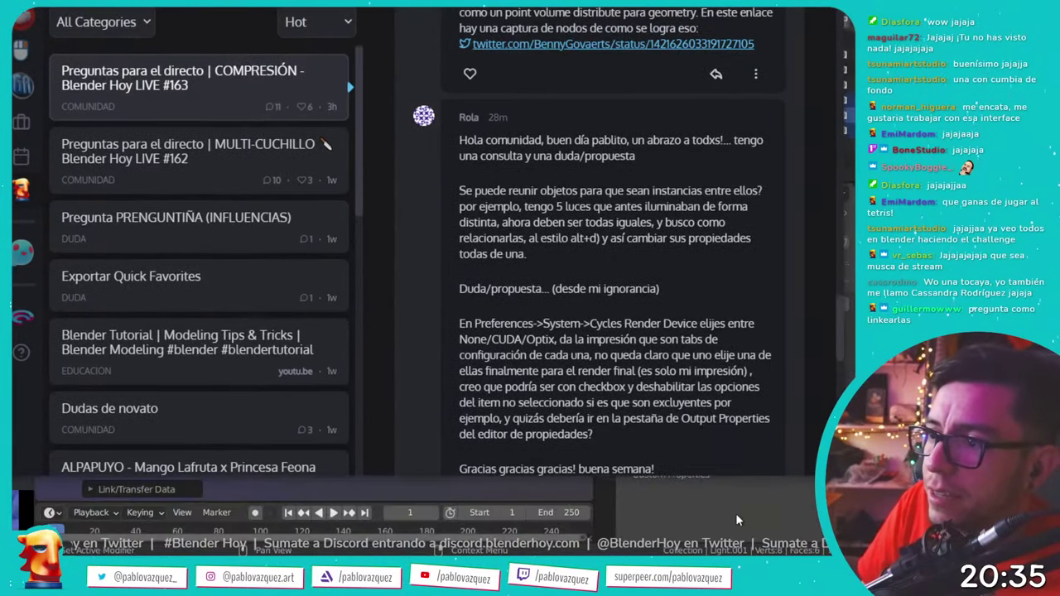
{"action": "key", "text": "super+Down"}
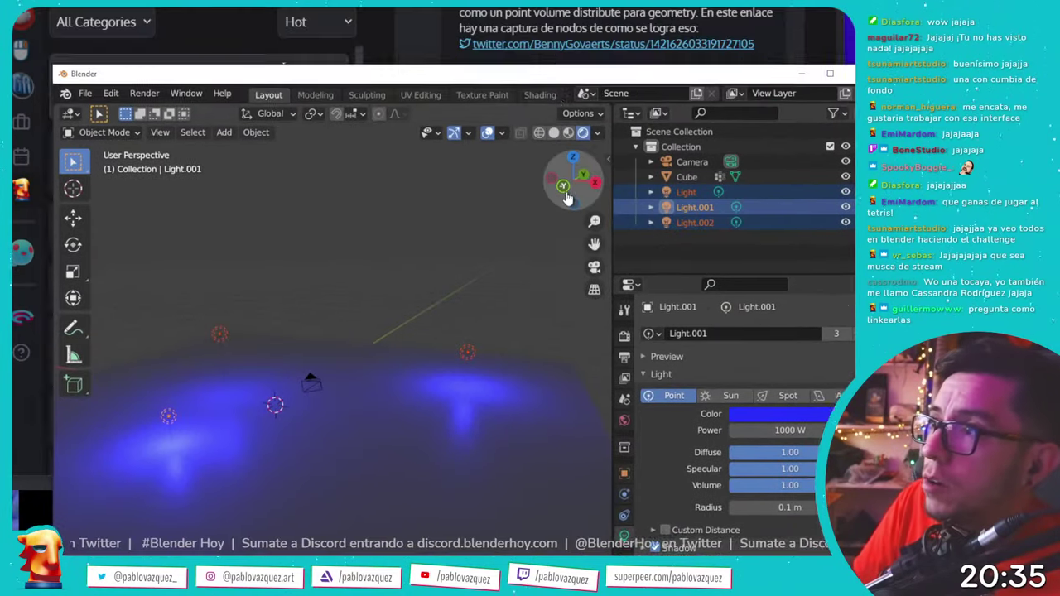
{"action": "key", "text": "super+Down"}
{"action": "scroll", "coordinate": [705, 257], "scroll_direction": "up", "scroll_amount": 1}
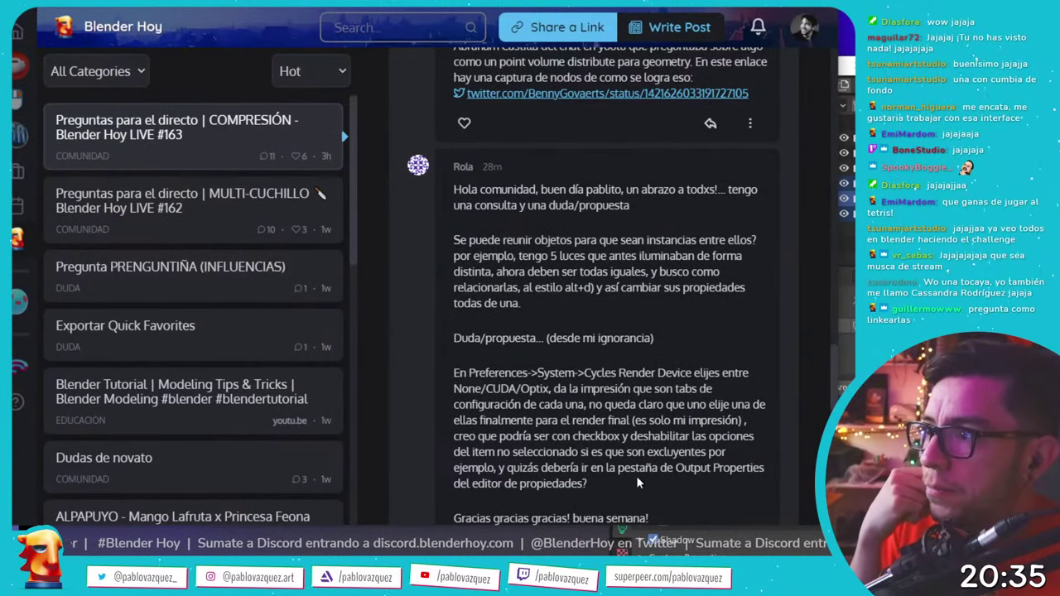
{"action": "key", "text": "alt+Tab"}
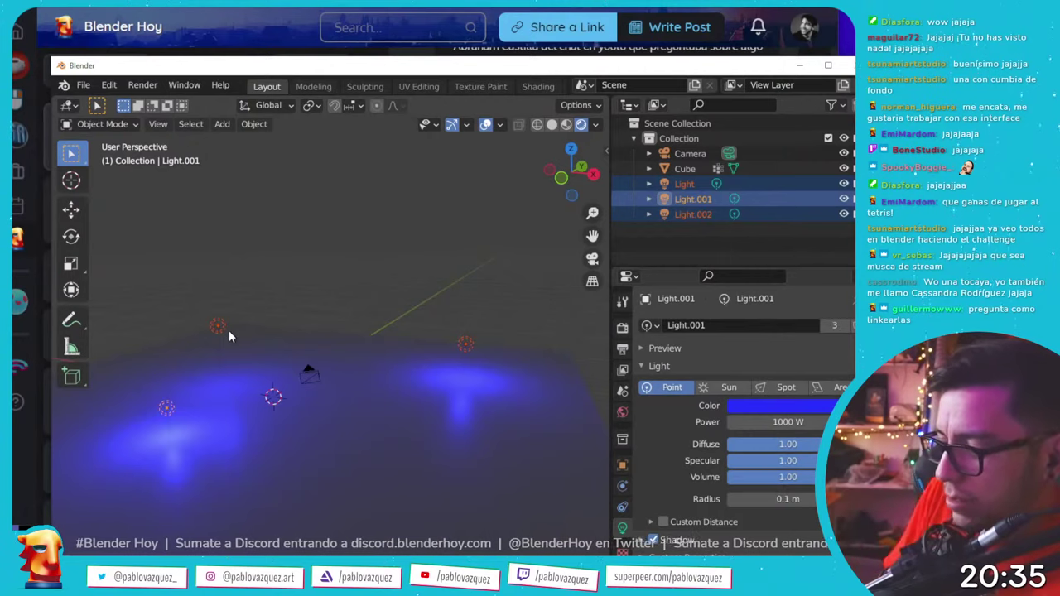
{"action": "key", "text": "ctrl+l"}
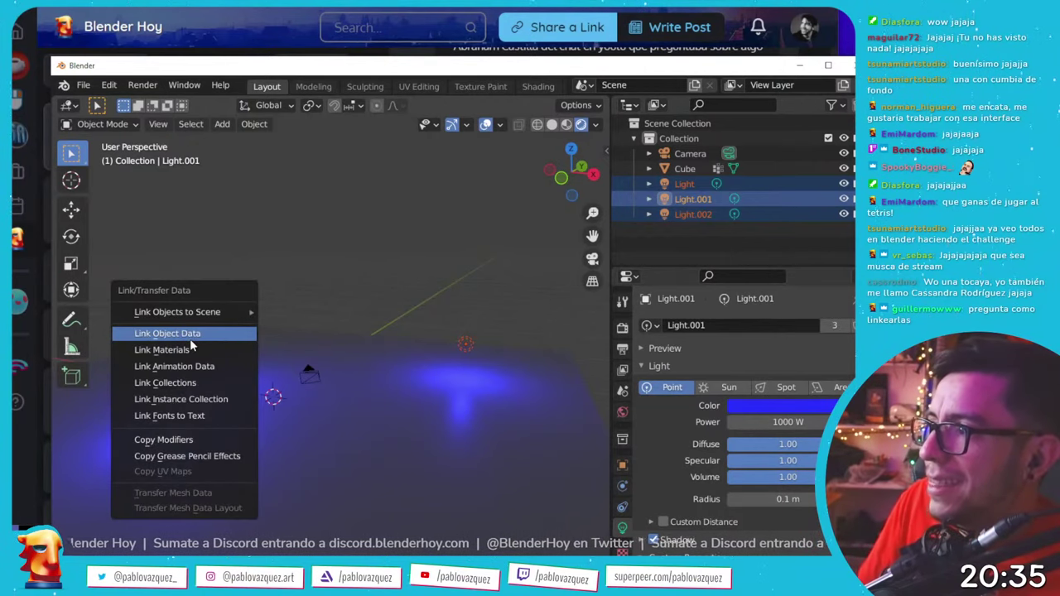
{"action": "left_click", "coordinate": [190, 339]}
{"action": "key", "text": "alt+Tab"}
{"action": "key", "text": "ctrl+t"}
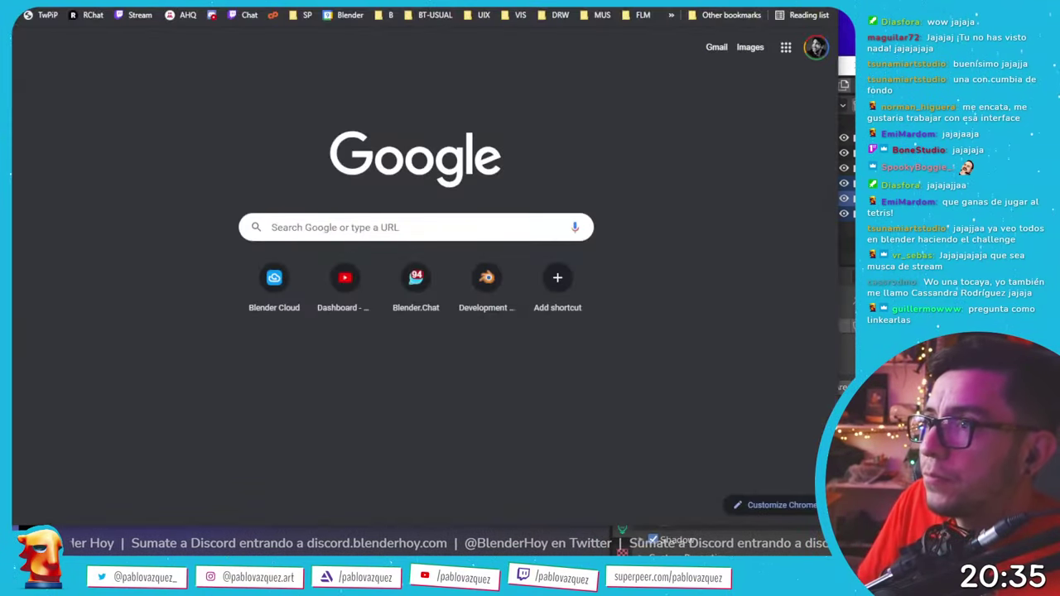
{"action": "key", "text": "ctrl+w"}
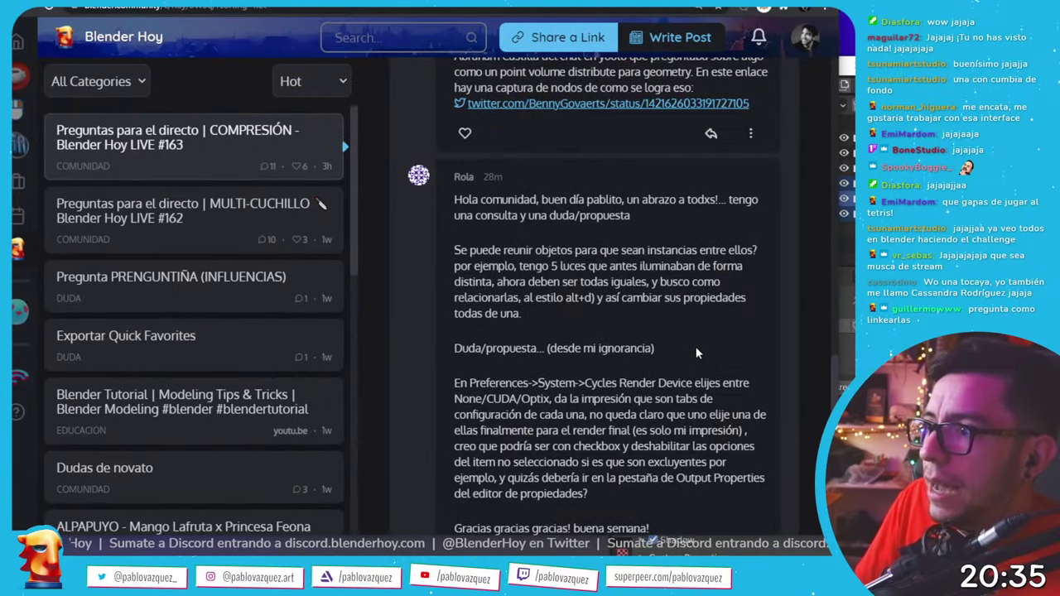
{"action": "scroll", "coordinate": [696, 353], "scroll_direction": "down", "scroll_amount": 3}
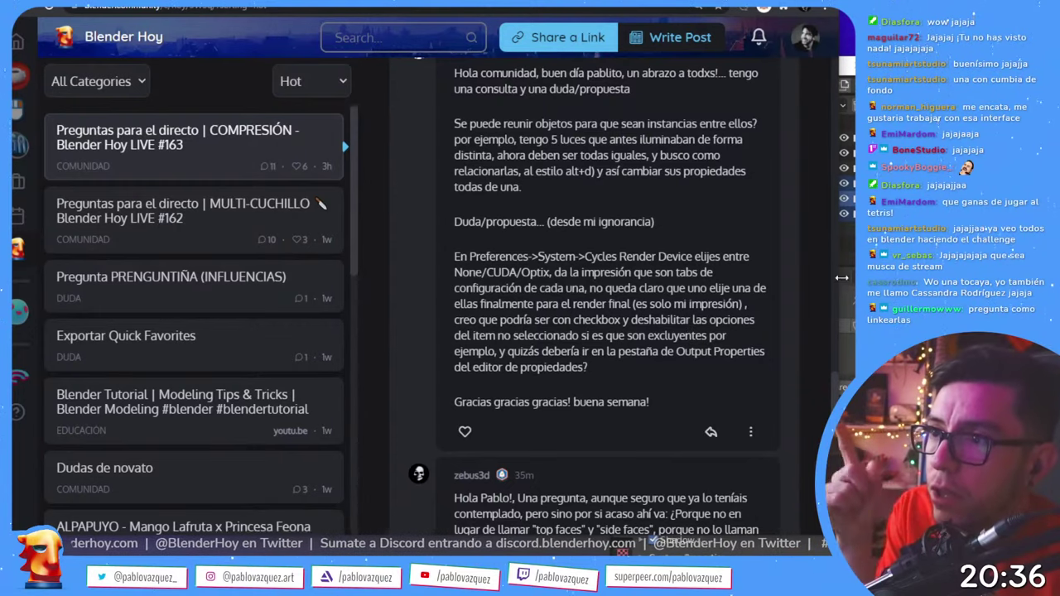
- Open Blender Preferences and browse the Interface, System and Add-ons sections, searching 'cy'
{"action": "key", "text": "alt+Tab"}
{"action": "key", "text": "F4"}
{"action": "left_click", "coordinate": [451, 351]}
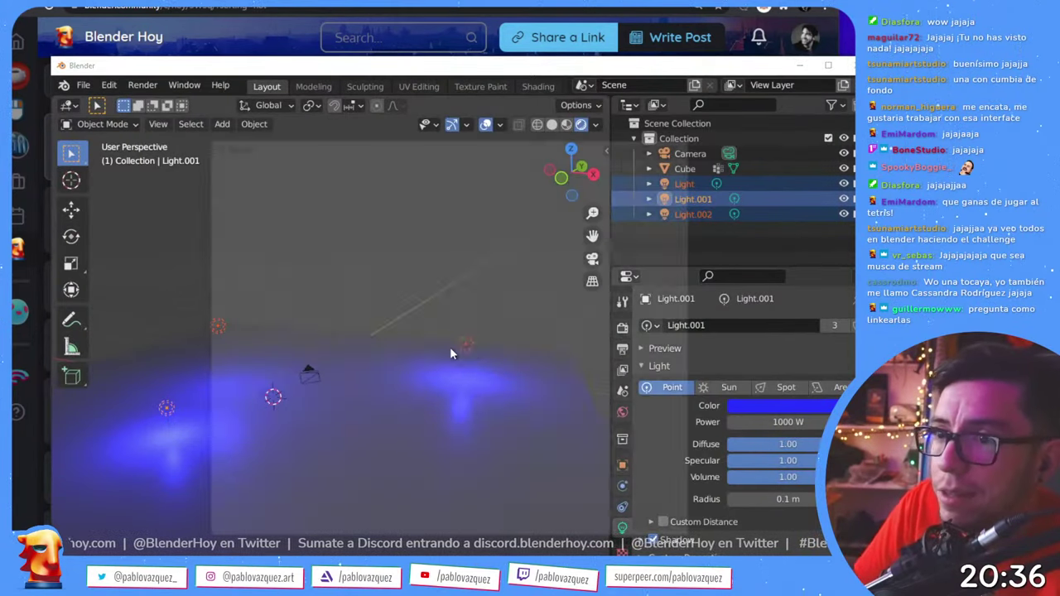
{"action": "left_click", "coordinate": [346, 181]}
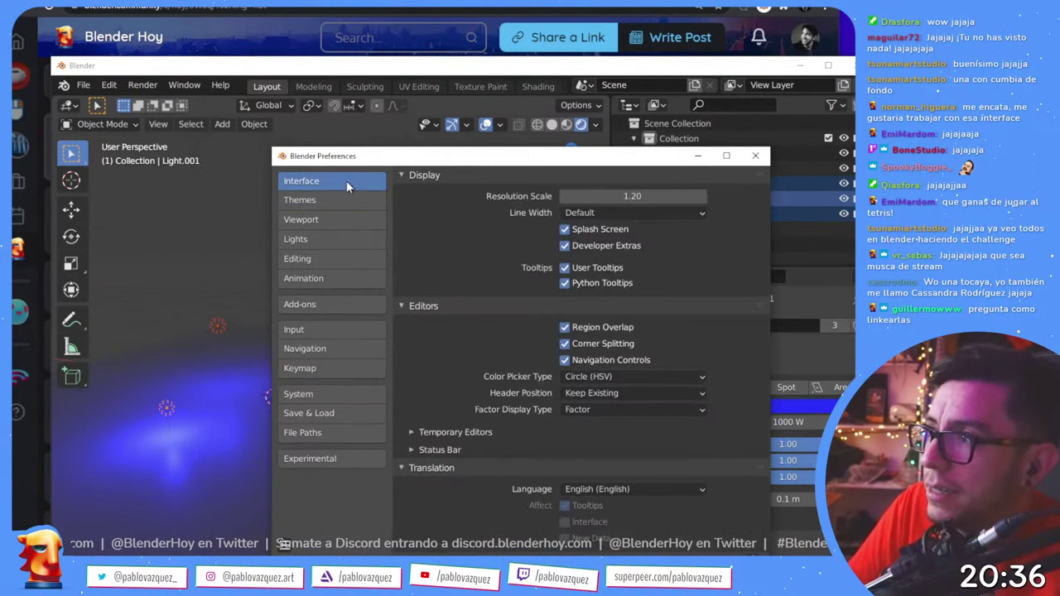
{"action": "left_click", "coordinate": [332, 394]}
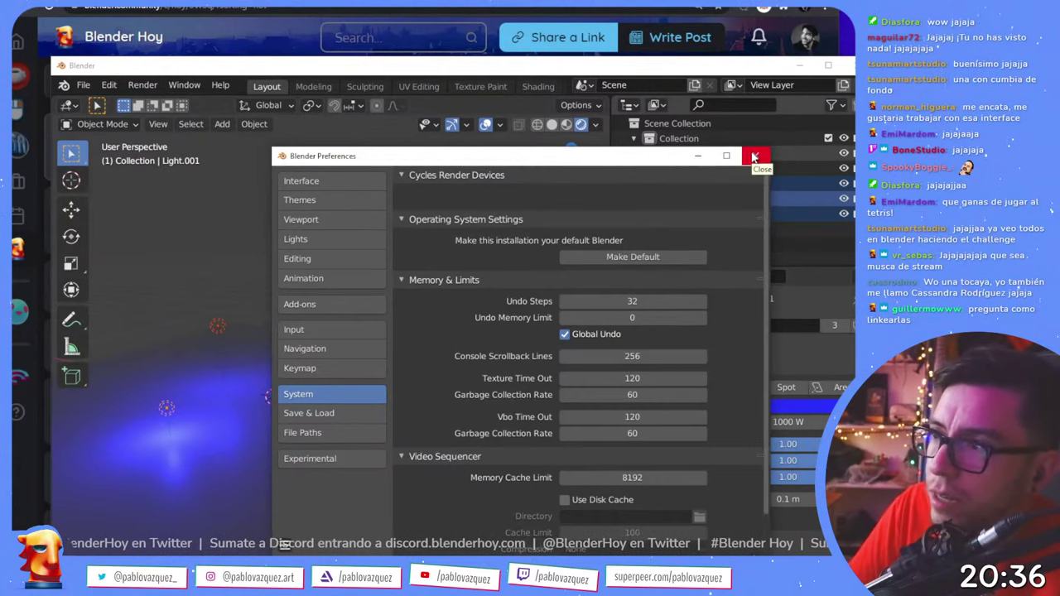
{"action": "left_click", "coordinate": [319, 304]}
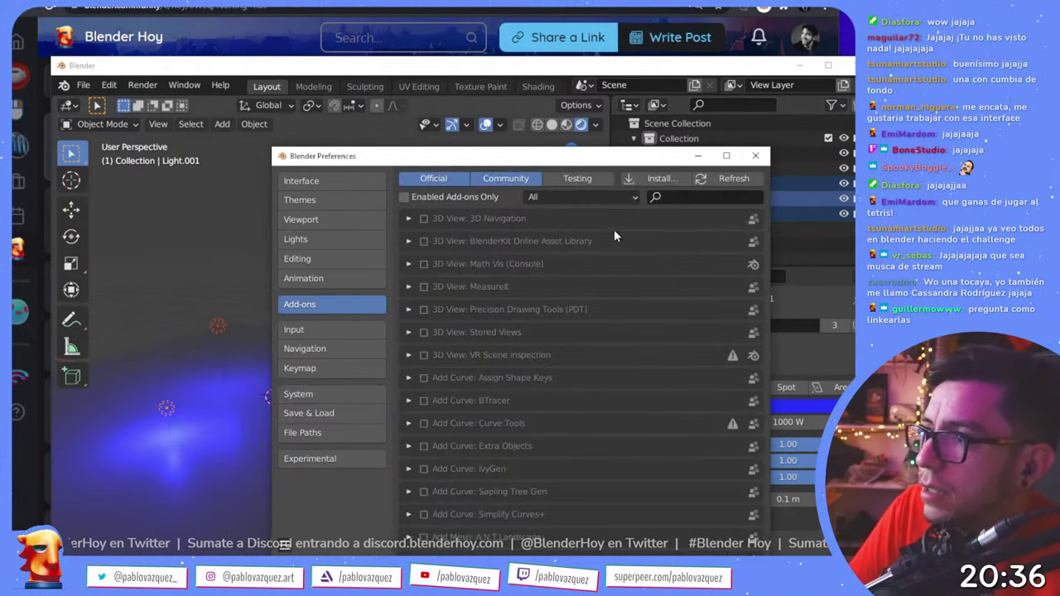
{"action": "type", "text": "cy"}
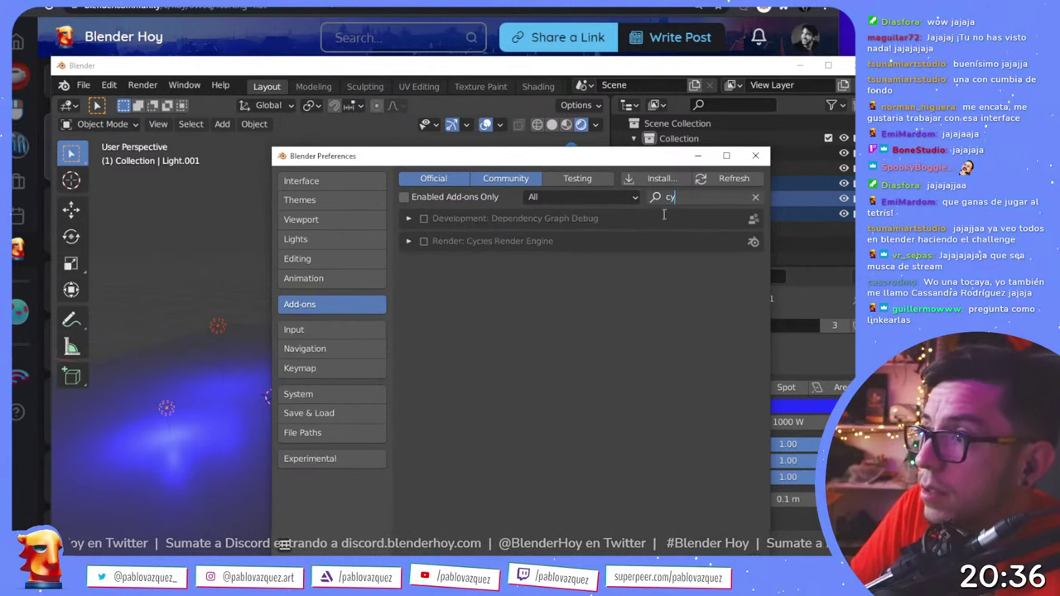
- Set Cycles Render Devices to CUDA with the Quadro RTX 4000 and close Preferences
{"action": "left_click", "coordinate": [331, 391]}
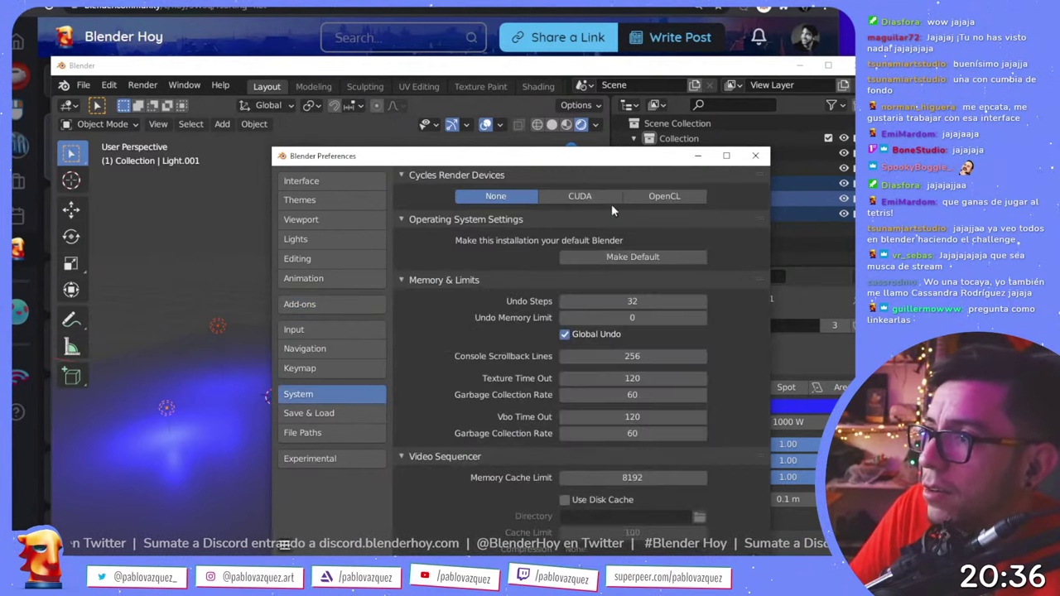
{"action": "left_click", "coordinate": [614, 201]}
{"action": "left_click", "coordinate": [663, 197]}
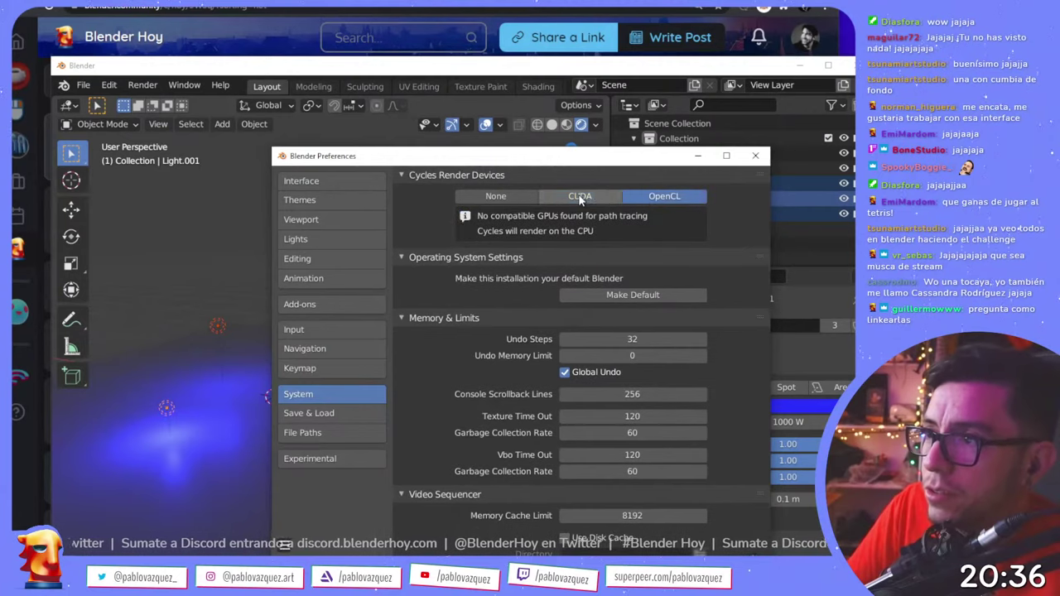
{"action": "left_click", "coordinate": [580, 196]}
{"action": "left_click", "coordinate": [530, 197]}
{"action": "left_click", "coordinate": [556, 197]}
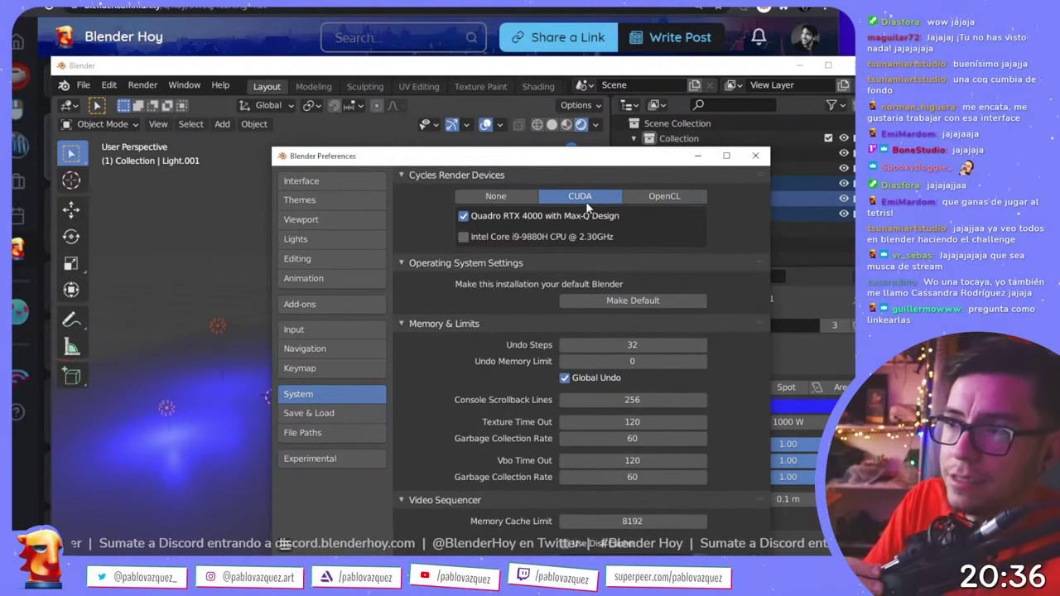
{"action": "left_click", "coordinate": [755, 157]}
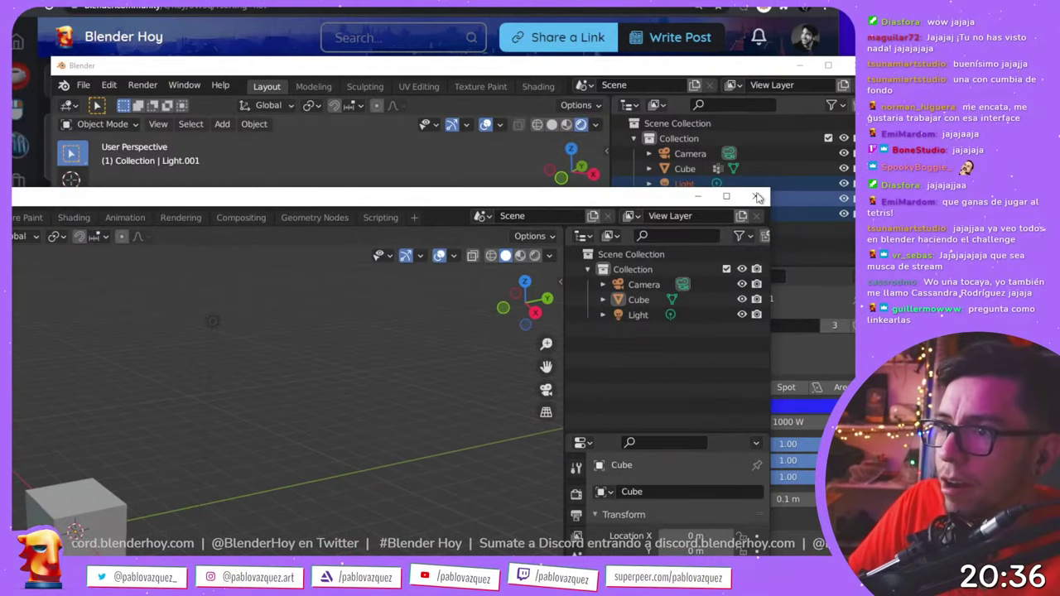
- Move the second Blender window aside and start a fresh default-cube scene in it
{"action": "left_click_drag", "start_coordinate": [580, 197], "coordinate": [335, 491]}
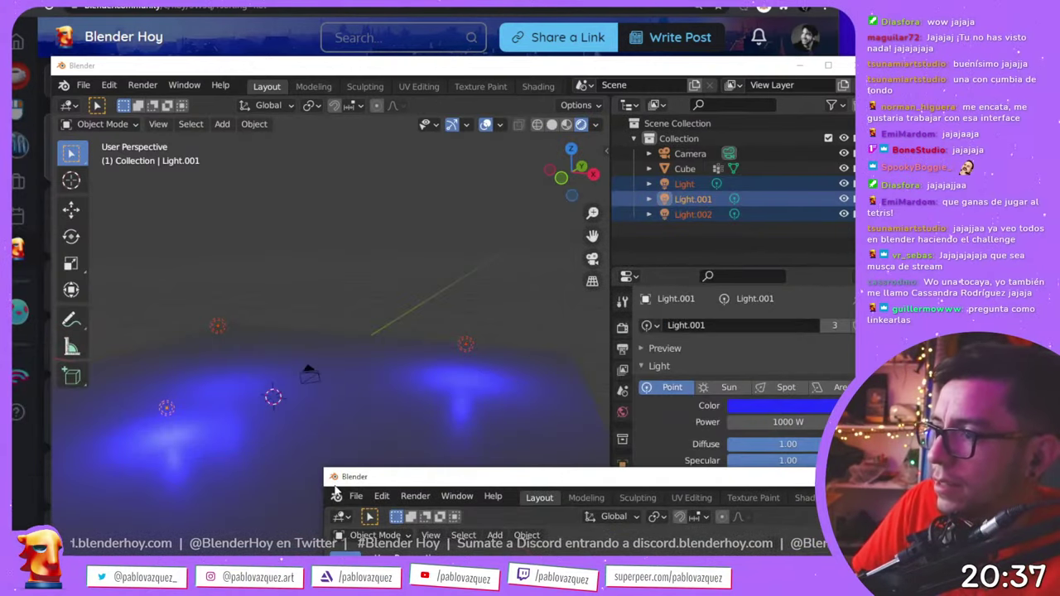
{"action": "left_click", "coordinate": [336, 495]}
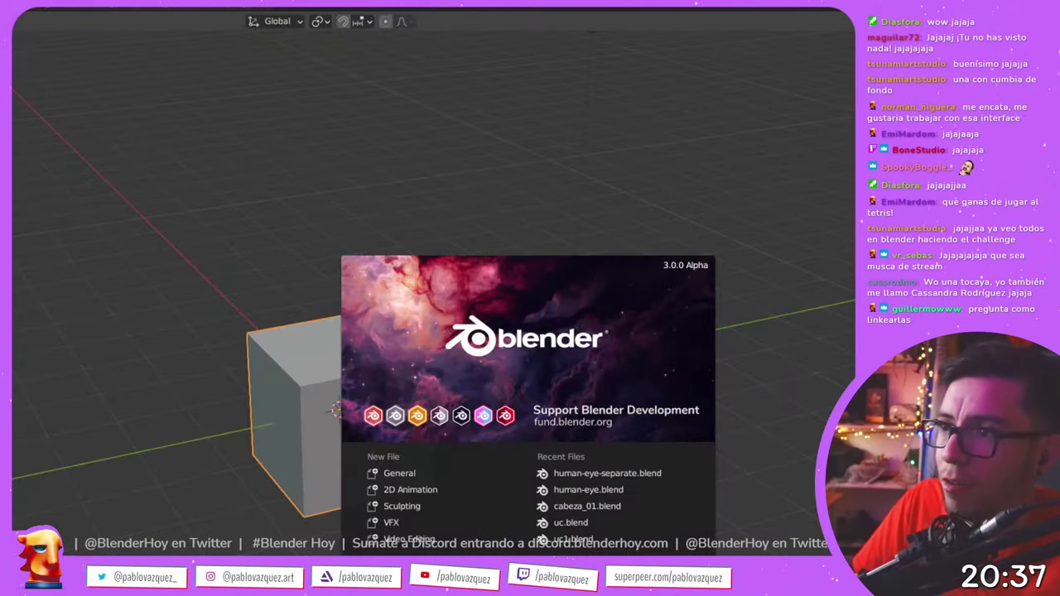
{"action": "left_click", "coordinate": [531, 411]}
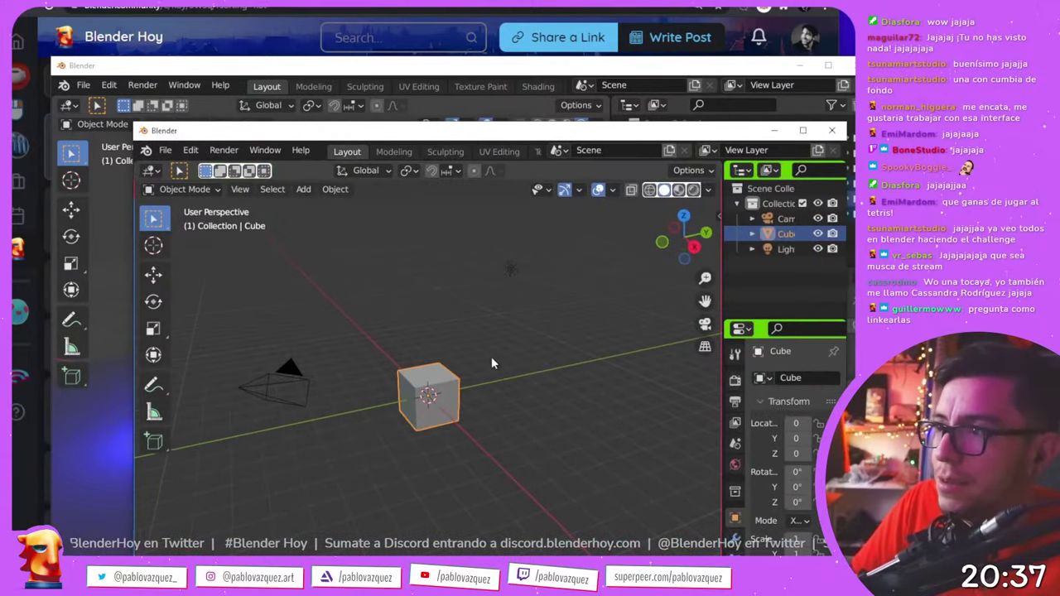
- Open Preferences and switch the theme preset to blender3 1
{"action": "key", "text": "F4"}
{"action": "left_click", "coordinate": [472, 419]}
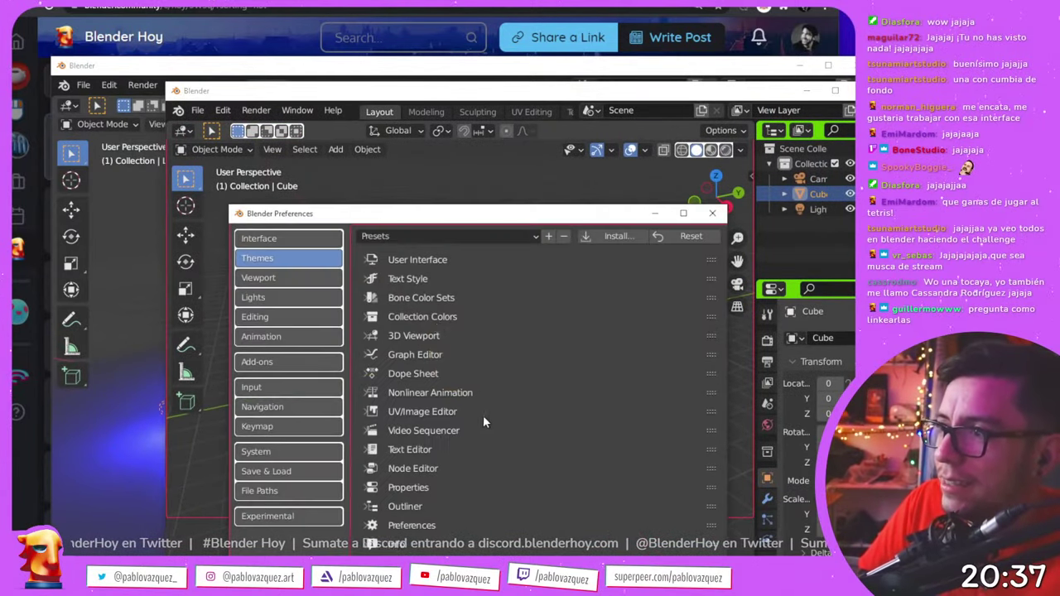
{"action": "left_click", "coordinate": [348, 240]}
{"action": "left_click", "coordinate": [476, 215]}
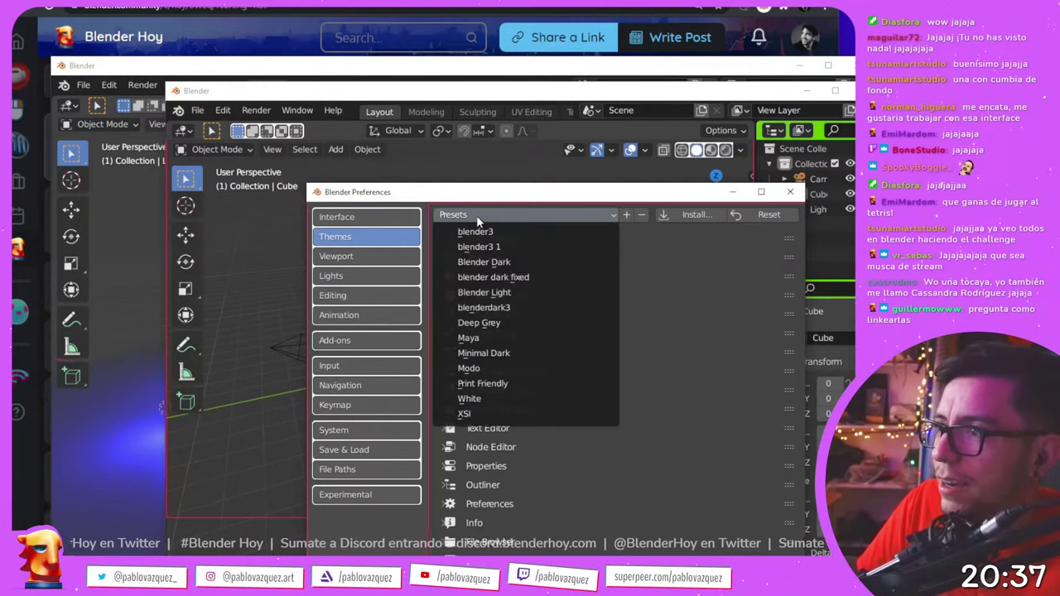
{"action": "left_click", "coordinate": [486, 267]}
{"action": "left_click", "coordinate": [492, 214]}
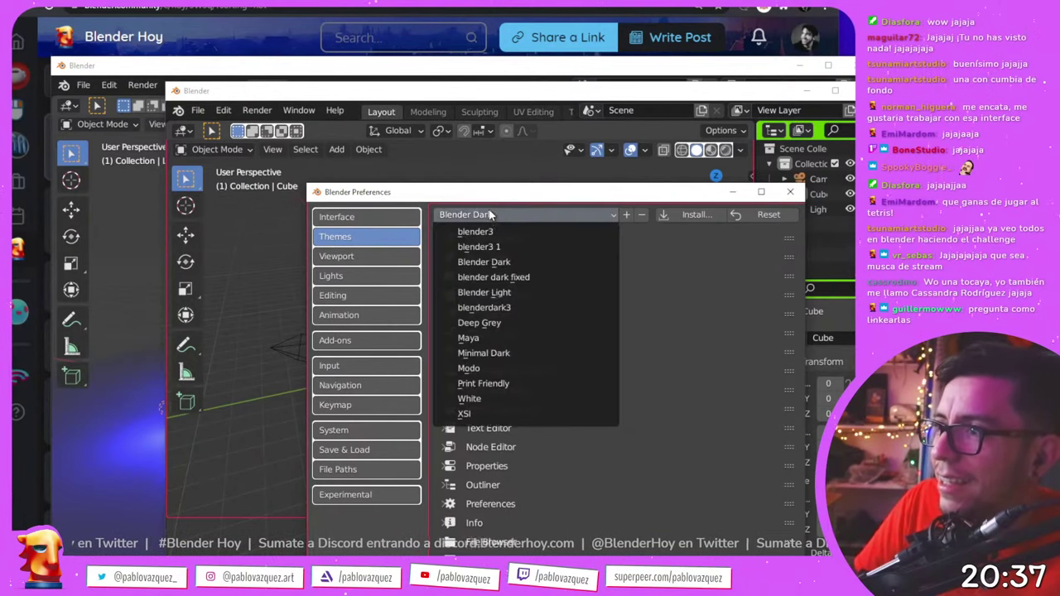
{"action": "left_click", "coordinate": [486, 247]}
- Browse the Interface, Viewport, Animation and System preference sections
{"action": "left_click", "coordinate": [381, 218]}
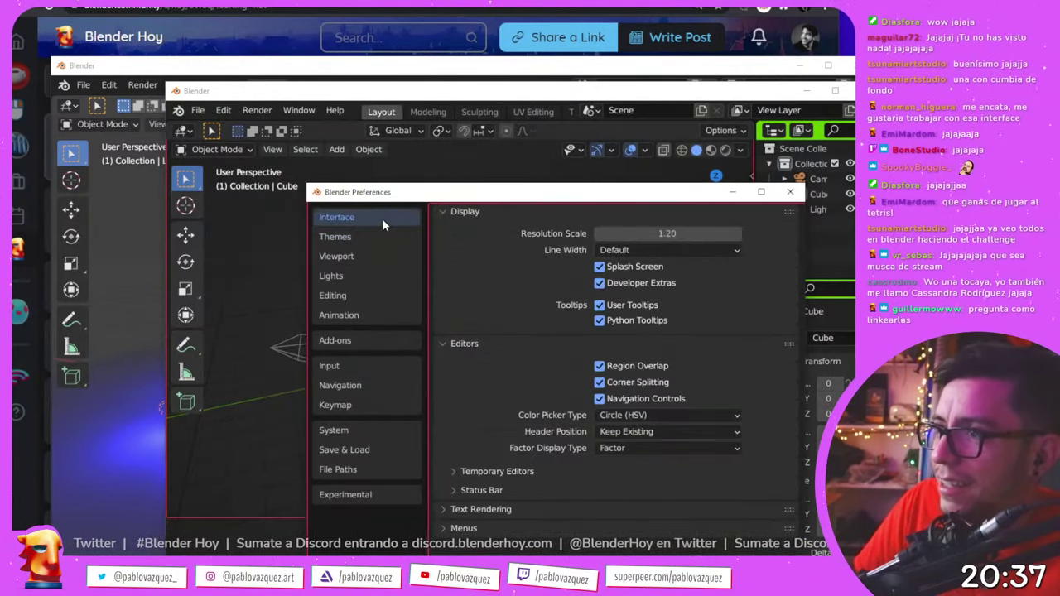
{"action": "left_click", "coordinate": [385, 254]}
{"action": "left_click", "coordinate": [372, 314]}
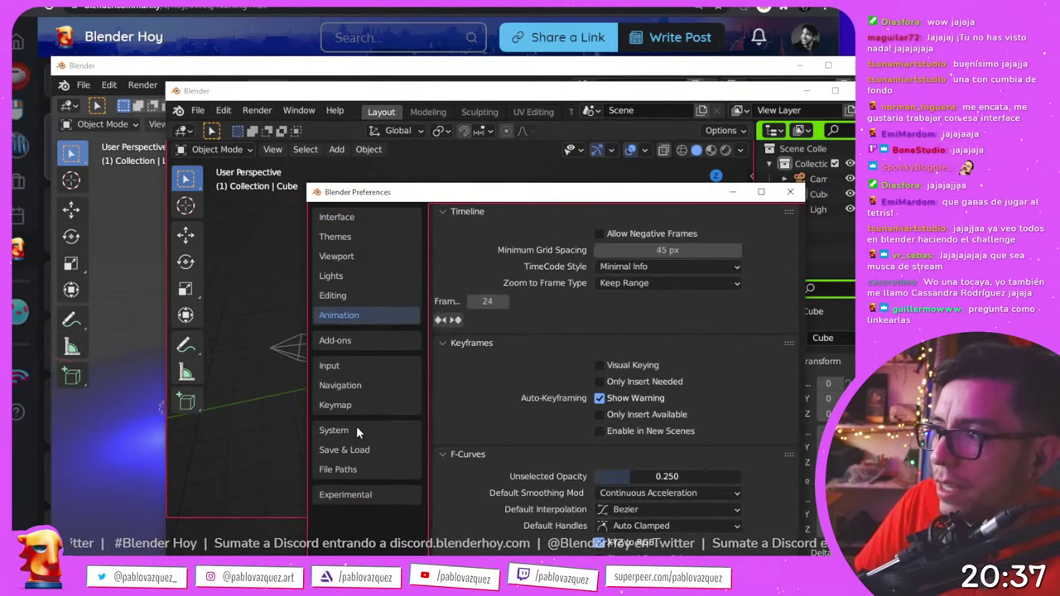
{"action": "left_click", "coordinate": [356, 431]}
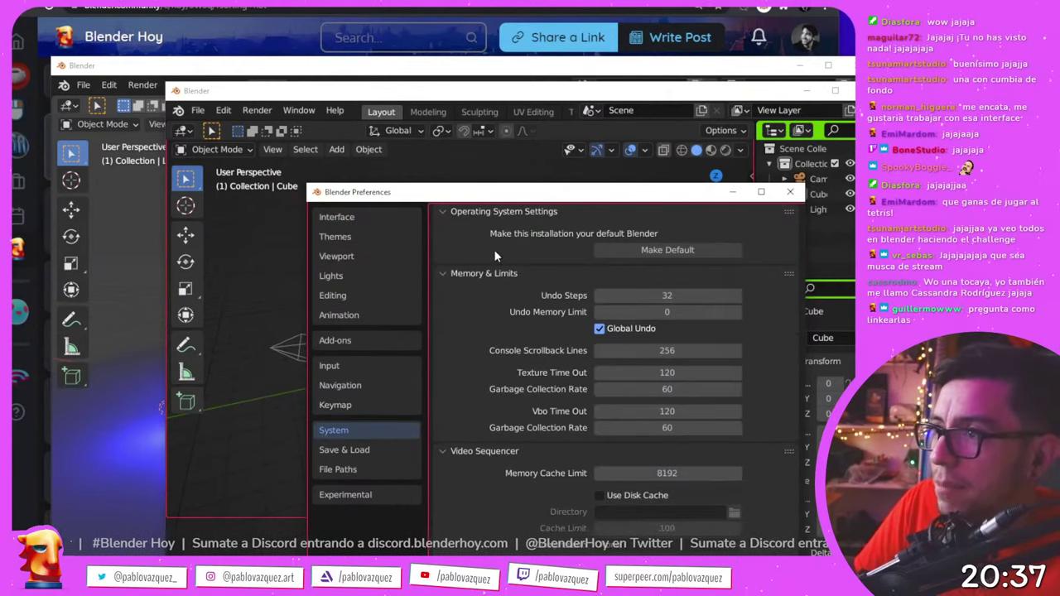
- Filter the add-ons list by 'cy' and include Testing add-ons
{"action": "left_click", "coordinate": [335, 340]}
{"action": "left_click", "coordinate": [733, 233]}
{"action": "type", "text": "cu"}
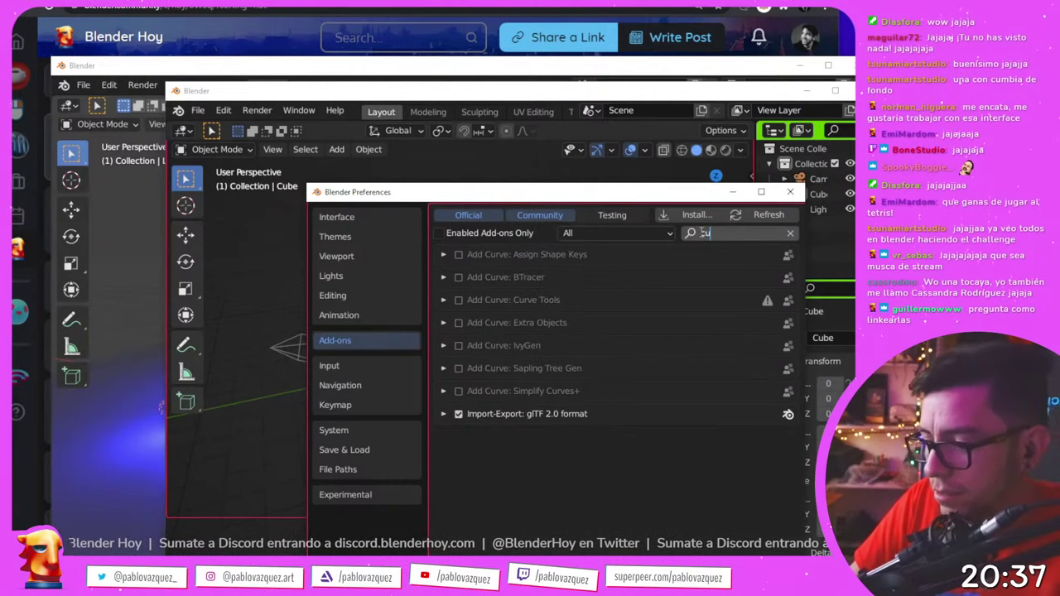
{"action": "key", "text": "BackSpace"}
{"action": "type", "text": "y"}
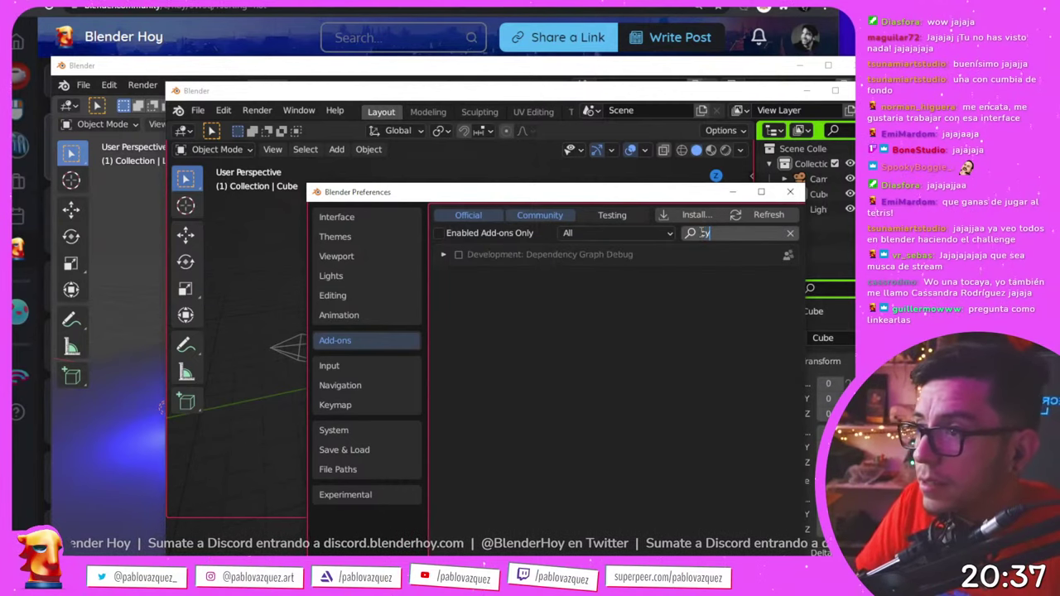
{"action": "left_click", "coordinate": [588, 219]}
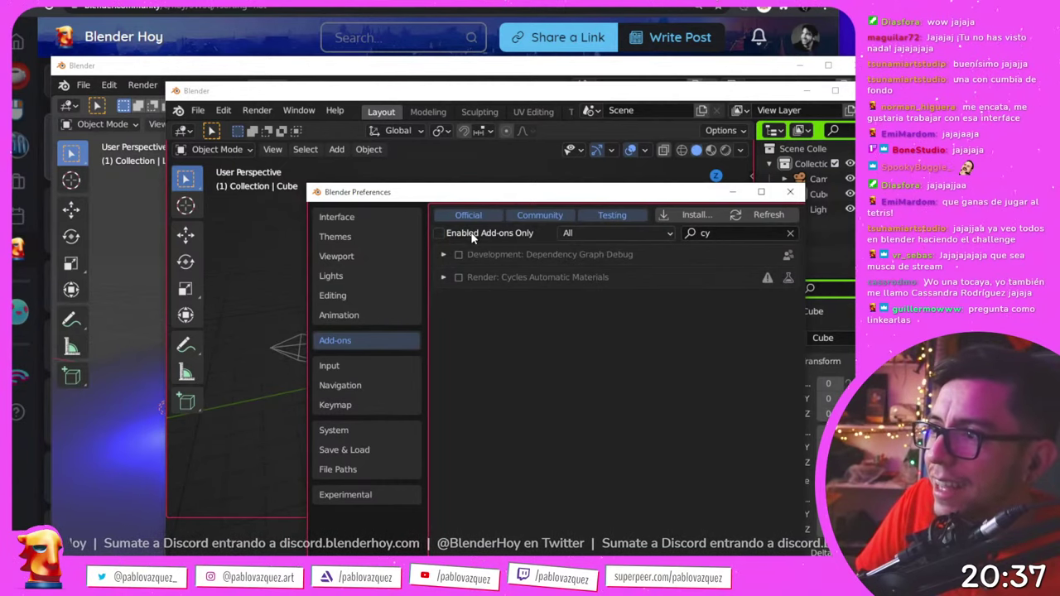
- Clear the add-on search and briefly expand the 3D Navigation add-on details
{"action": "left_click", "coordinate": [790, 234]}
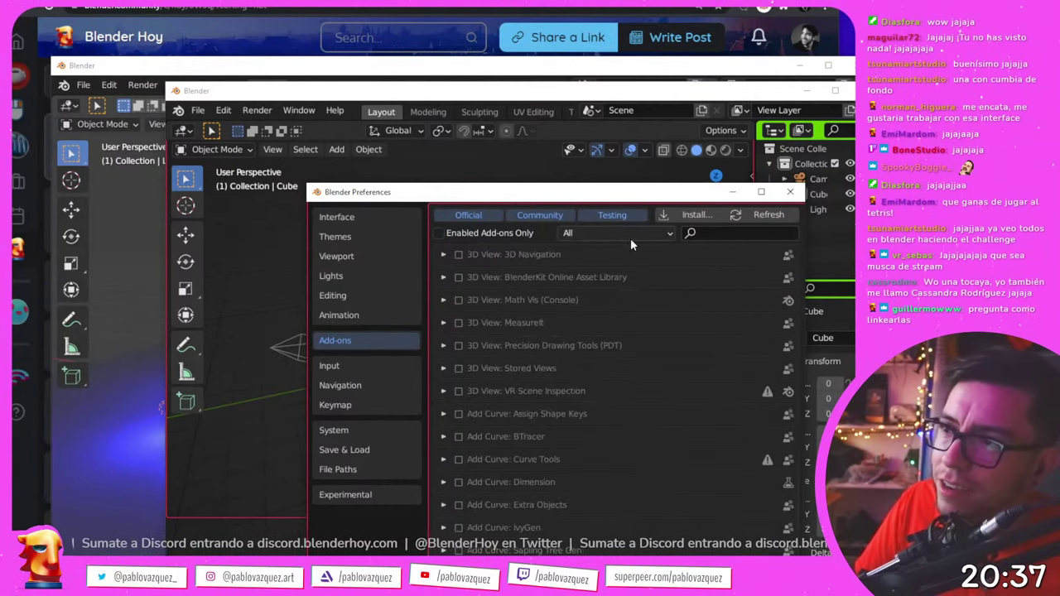
{"action": "left_click", "coordinate": [444, 256]}
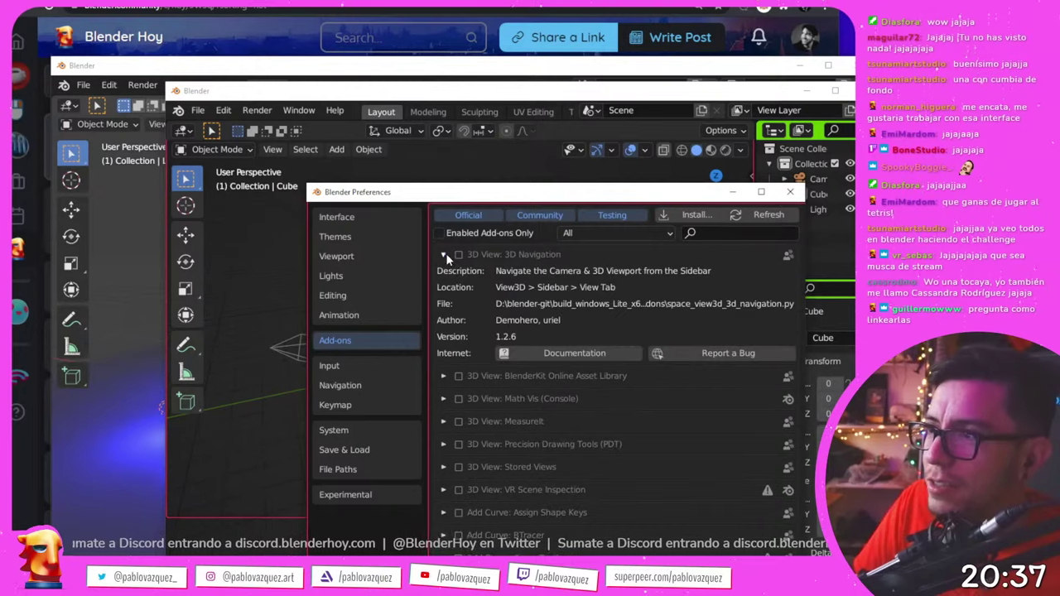
{"action": "left_click", "coordinate": [444, 256]}
- Set the orbit method to Trackball in Navigation preferences, enlarging and widening the window
{"action": "left_click", "coordinate": [381, 366]}
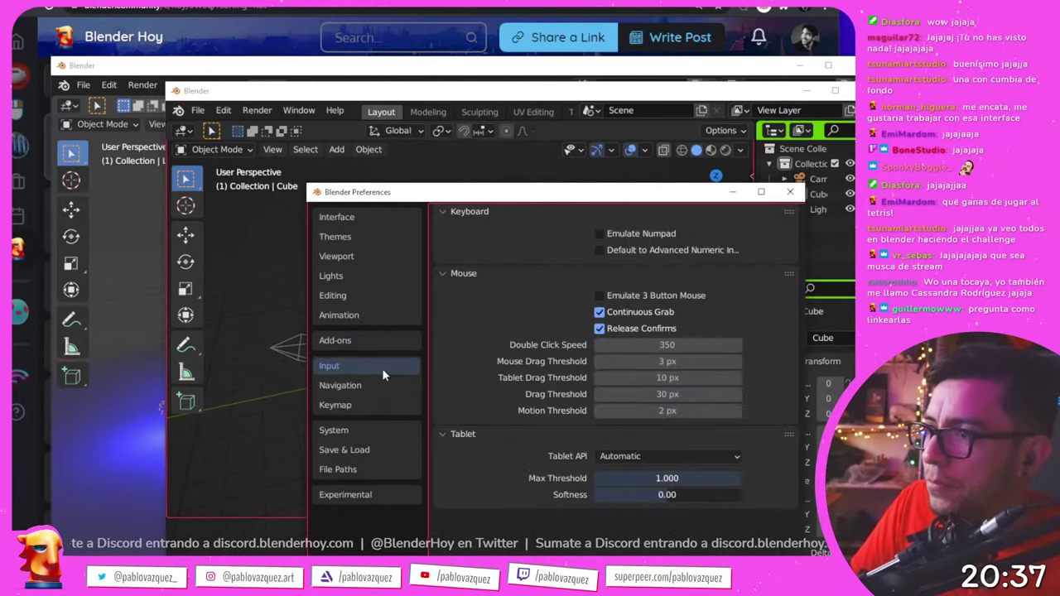
{"action": "left_click", "coordinate": [383, 385]}
{"action": "left_click", "coordinate": [687, 235]}
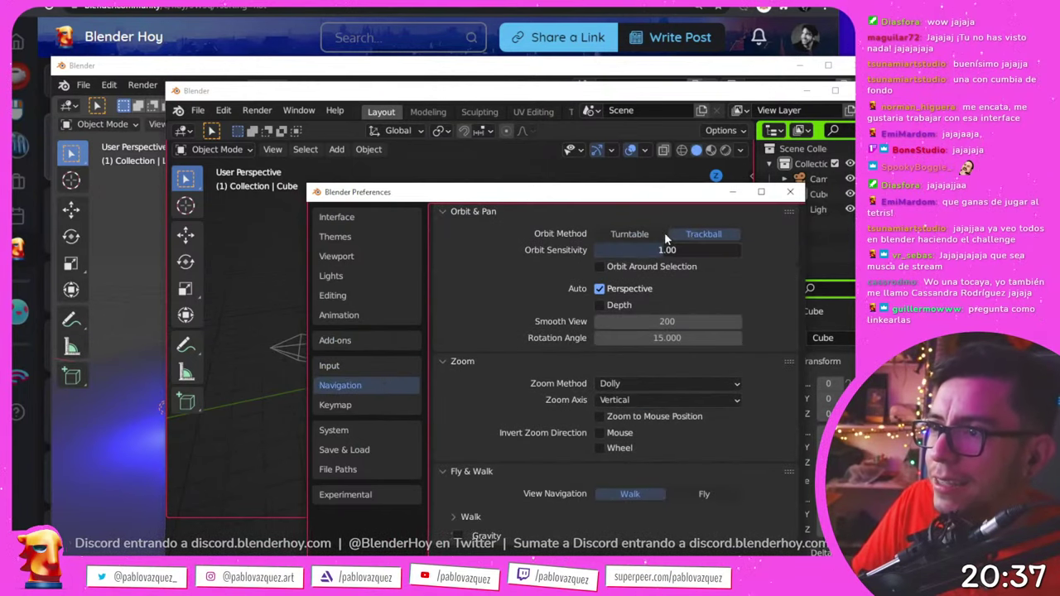
{"action": "key", "text": "ctrl+KP_Add"}
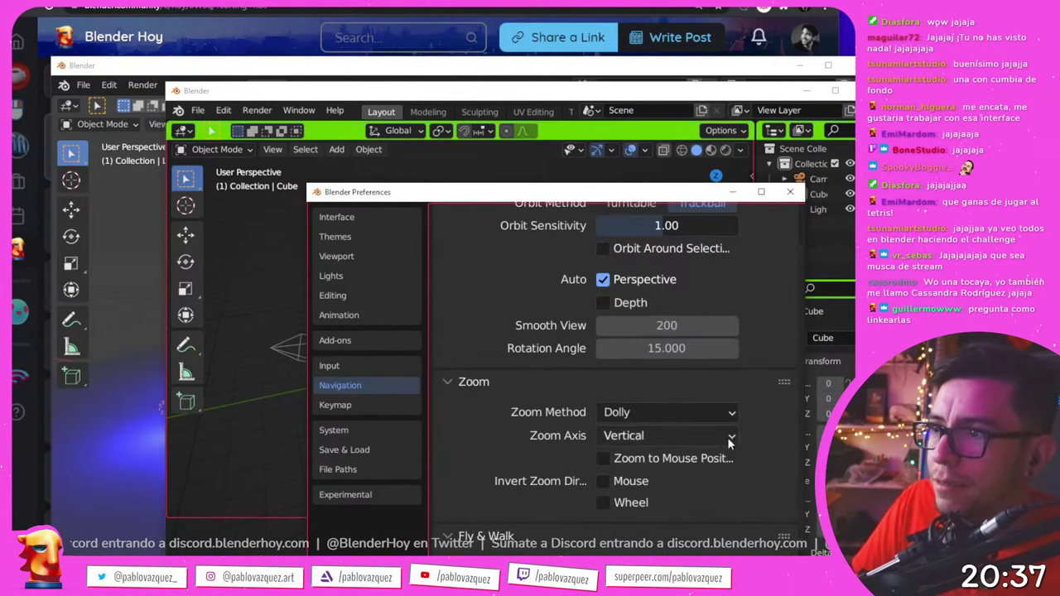
{"action": "scroll", "coordinate": [650, 392], "scroll_direction": "up", "scroll_amount": 2}
{"action": "left_click_drag", "start_coordinate": [306, 186], "coordinate": [171, 191]}
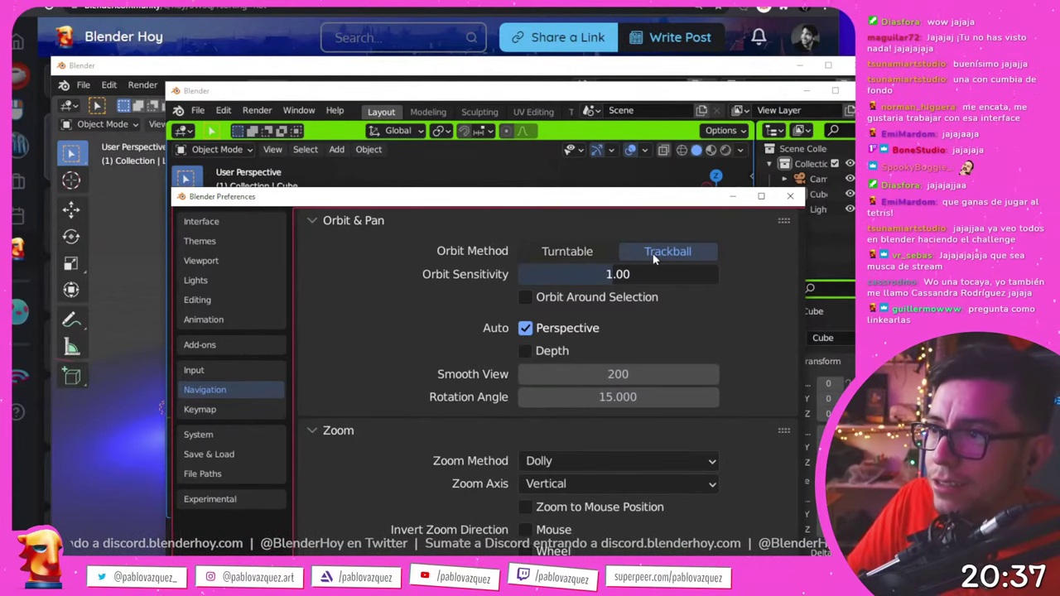
- Toggle the orbit method between Turntable and Trackball, leaving it on Turntable
{"action": "left_click", "coordinate": [583, 253]}
{"action": "left_click", "coordinate": [629, 251]}
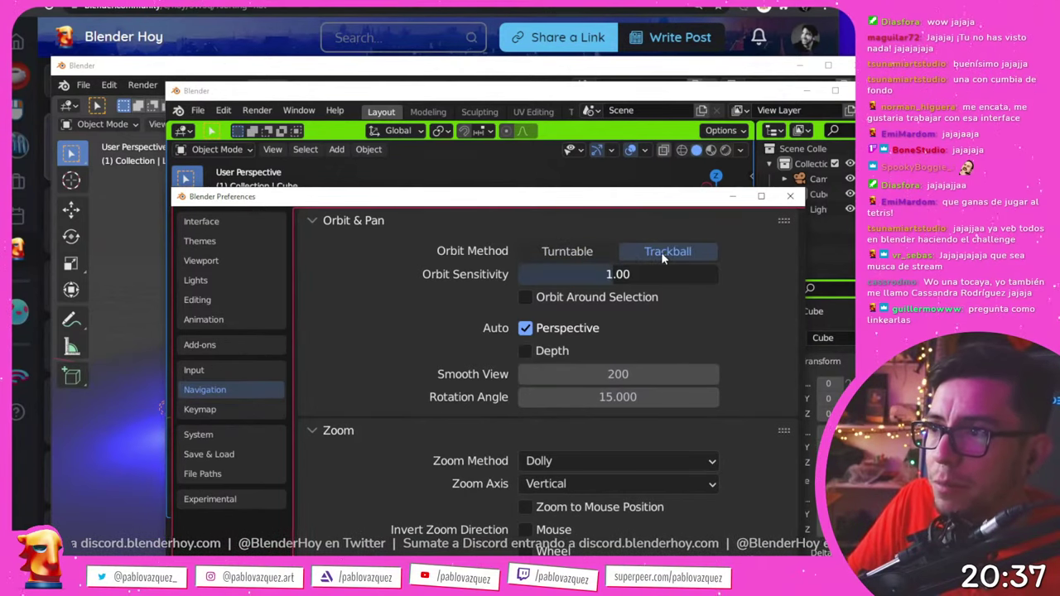
{"action": "left_click", "coordinate": [556, 253]}
{"action": "left_click", "coordinate": [625, 252]}
{"action": "left_click", "coordinate": [579, 252]}
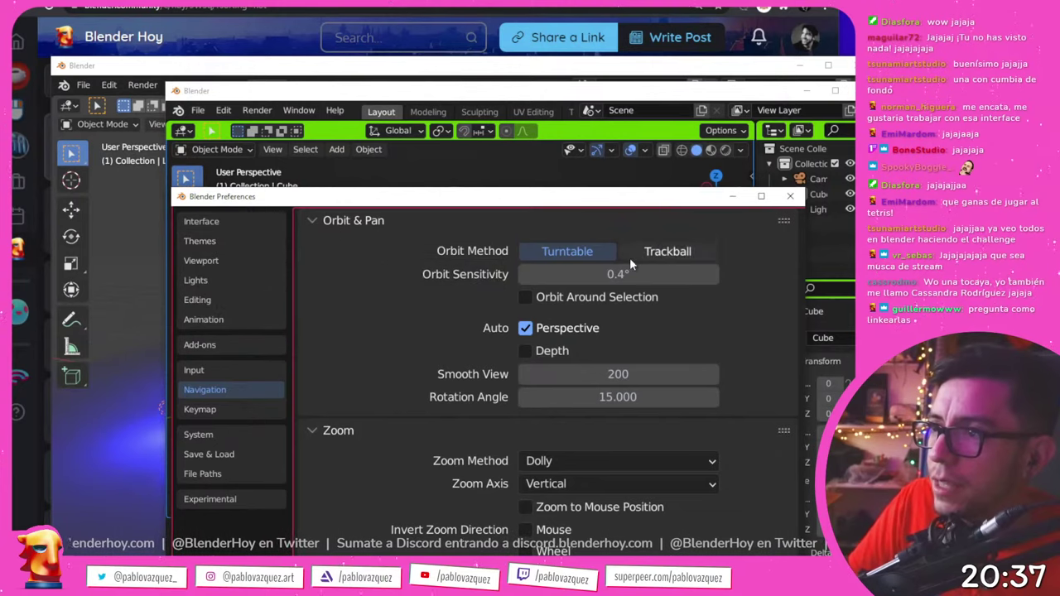
{"action": "left_click", "coordinate": [236, 227]}
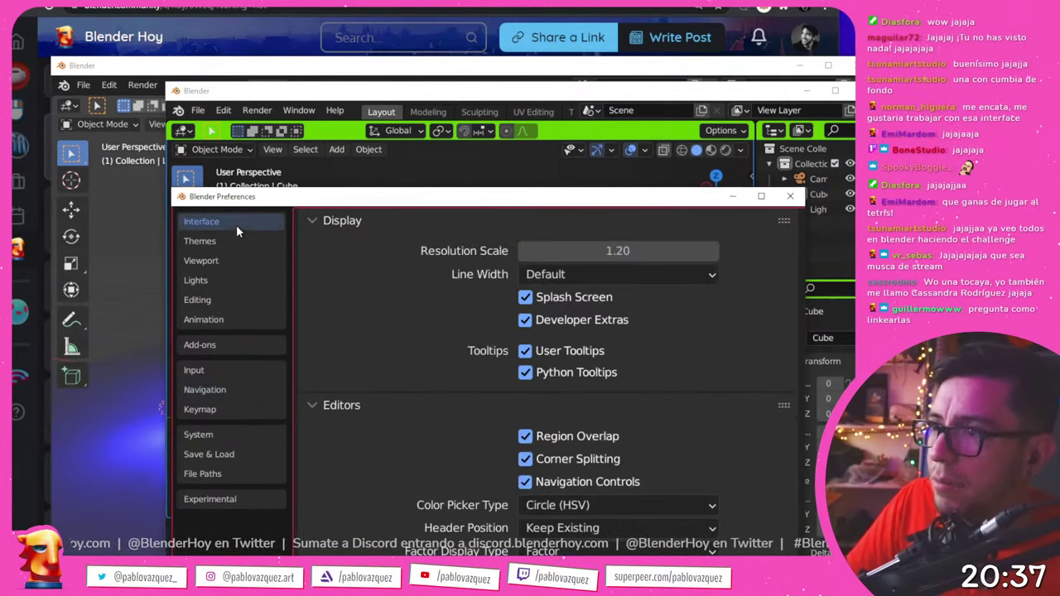
{"action": "key", "text": "super+Left"}
- Close Preferences, widen the properties area and review the Sampling and Ambient Occlusion render panels
{"action": "left_click", "coordinate": [534, 172]}
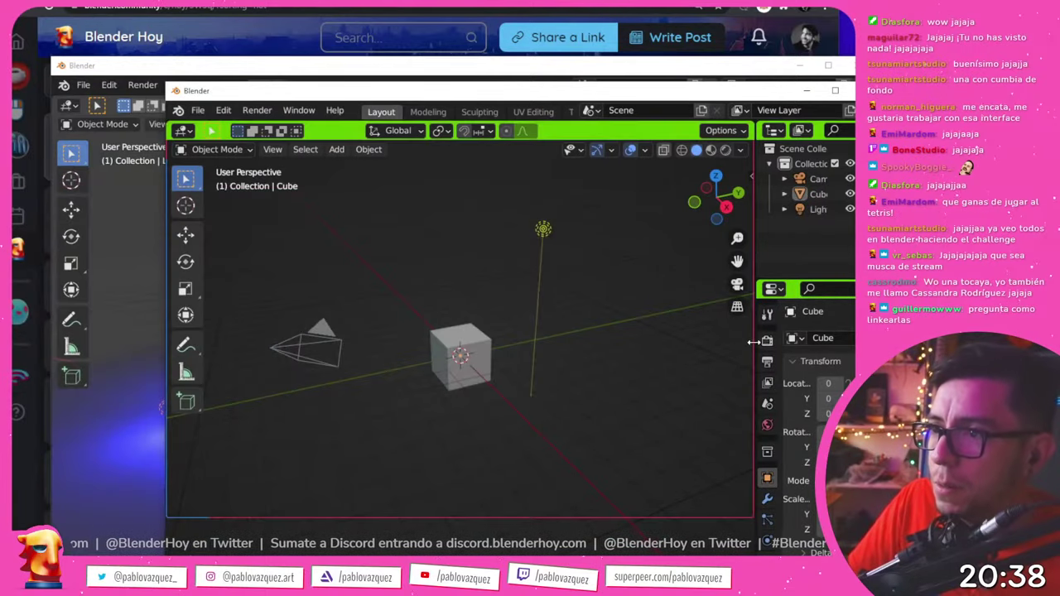
{"action": "left_click_drag", "start_coordinate": [755, 343], "coordinate": [613, 344]}
{"action": "left_click", "coordinate": [623, 341]}
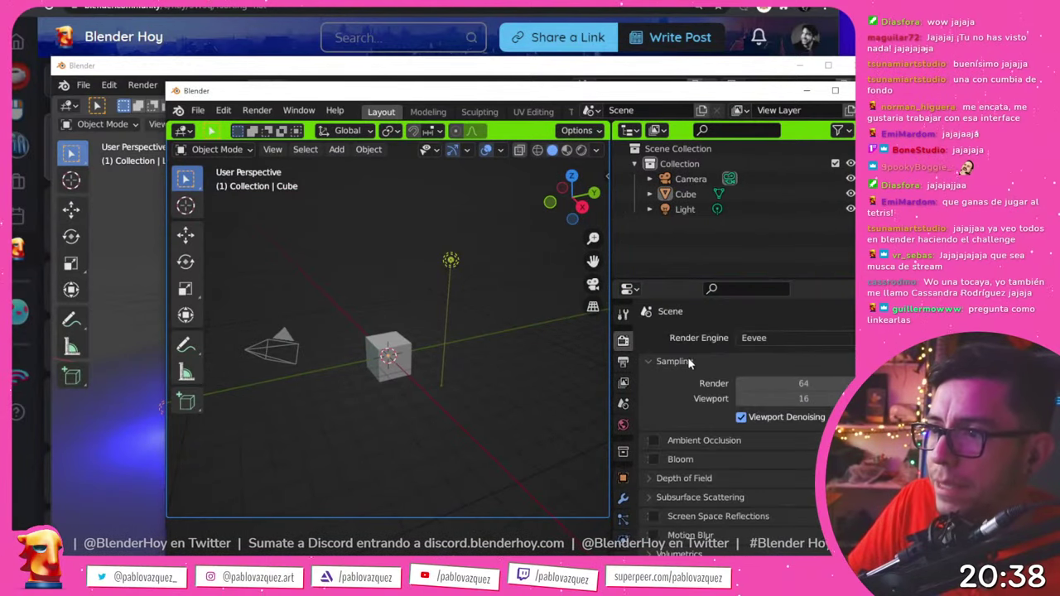
{"action": "left_click", "coordinate": [678, 370]}
{"action": "left_click", "coordinate": [680, 380]}
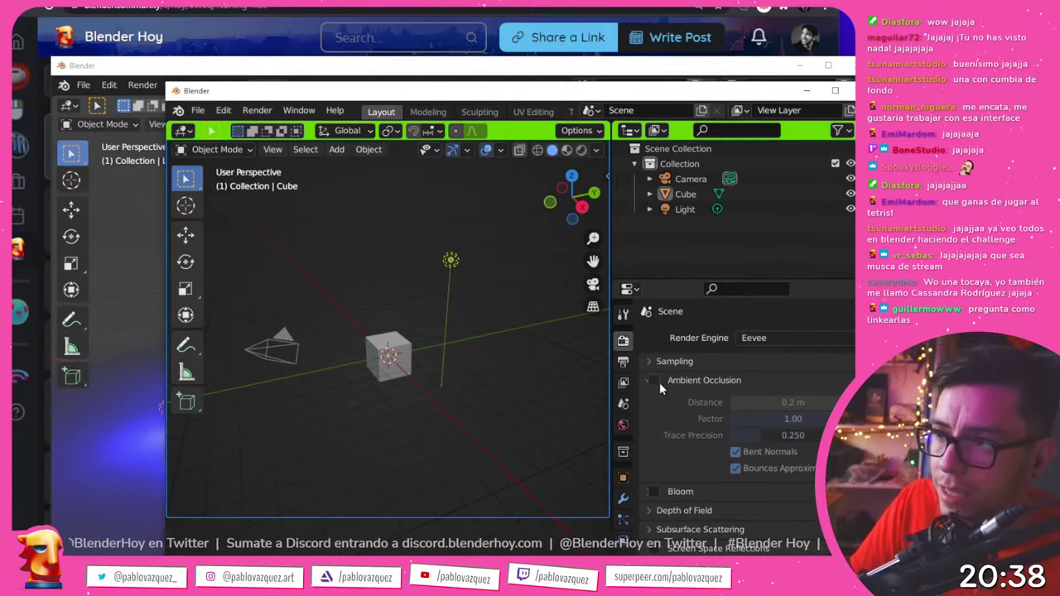
{"action": "left_click", "coordinate": [679, 384]}
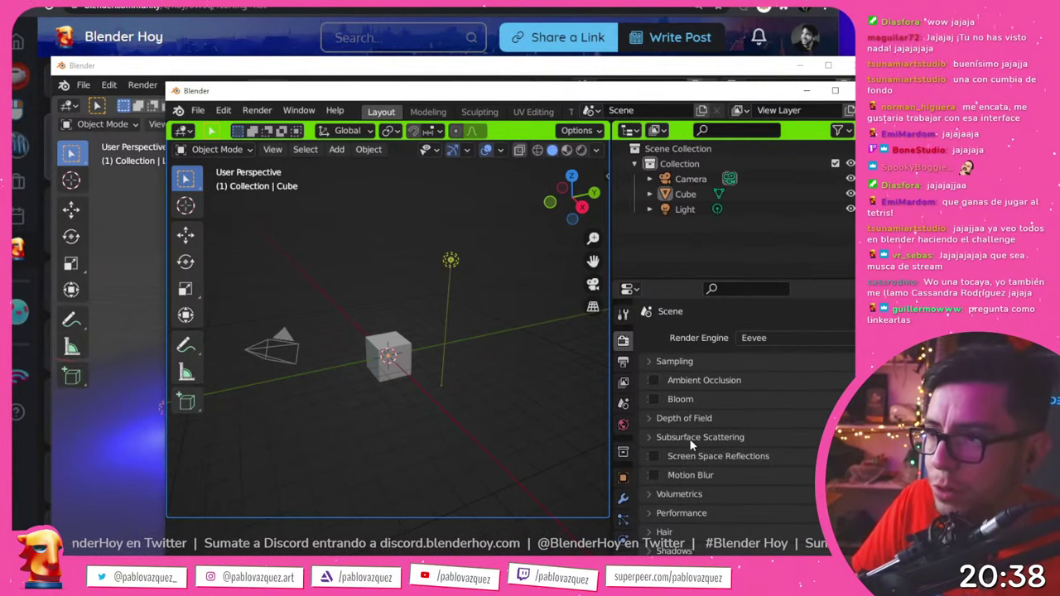
- Expand and collapse the Performance and Shadows render panels
{"action": "scroll", "coordinate": [691, 445], "scroll_direction": "down", "scroll_amount": 2}
{"action": "left_click", "coordinate": [704, 467]}
{"action": "left_click_drag", "start_coordinate": [709, 468], "coordinate": [676, 367]}
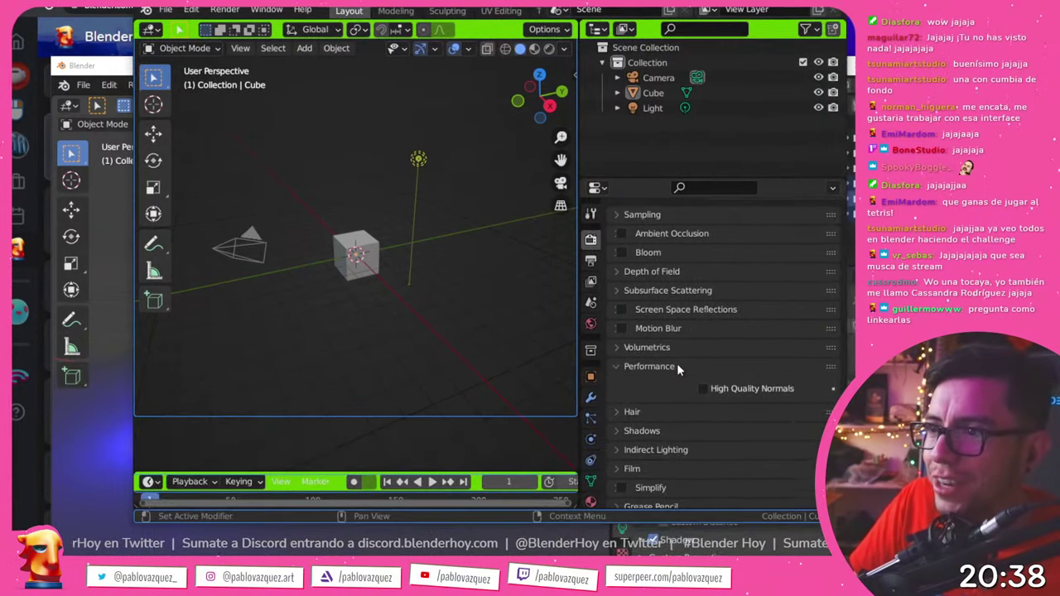
{"action": "left_click", "coordinate": [677, 366]}
{"action": "left_click", "coordinate": [665, 402]}
{"action": "scroll", "coordinate": [665, 403], "scroll_direction": "down", "scroll_amount": 3}
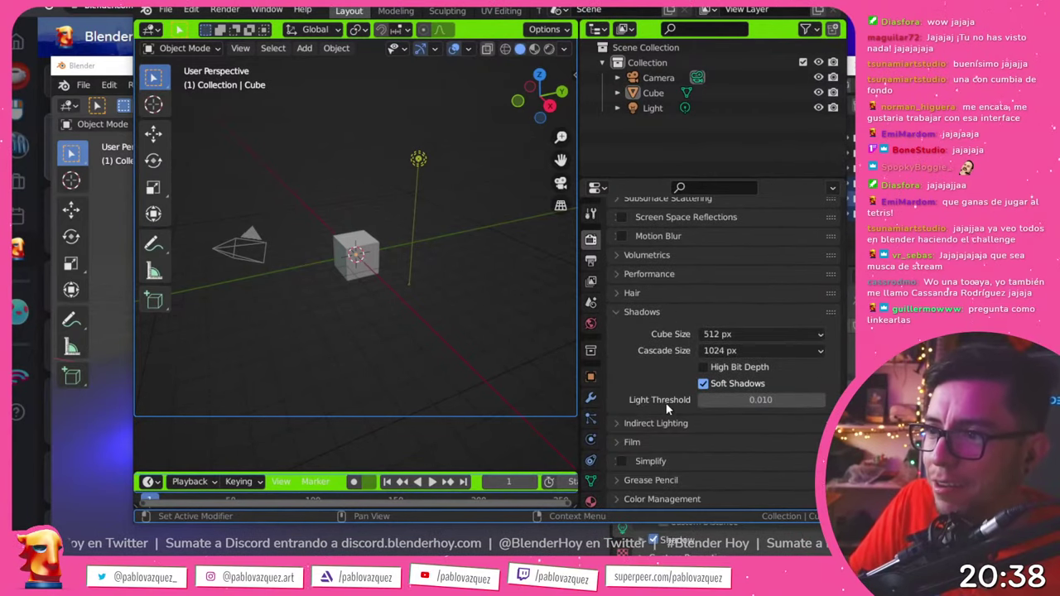
{"action": "left_click", "coordinate": [642, 314]}
{"action": "scroll", "coordinate": [651, 377], "scroll_direction": "up", "scroll_amount": 4}
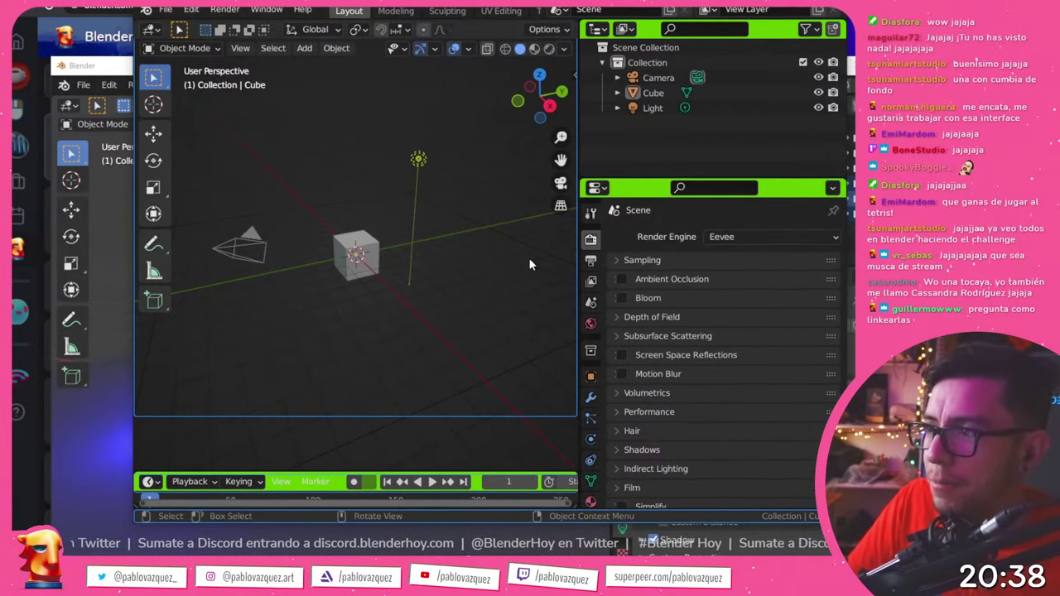
- Try output color BW, RGB and RGBA with color depth 16, then show the Cube's material
{"action": "left_click", "coordinate": [590, 260]}
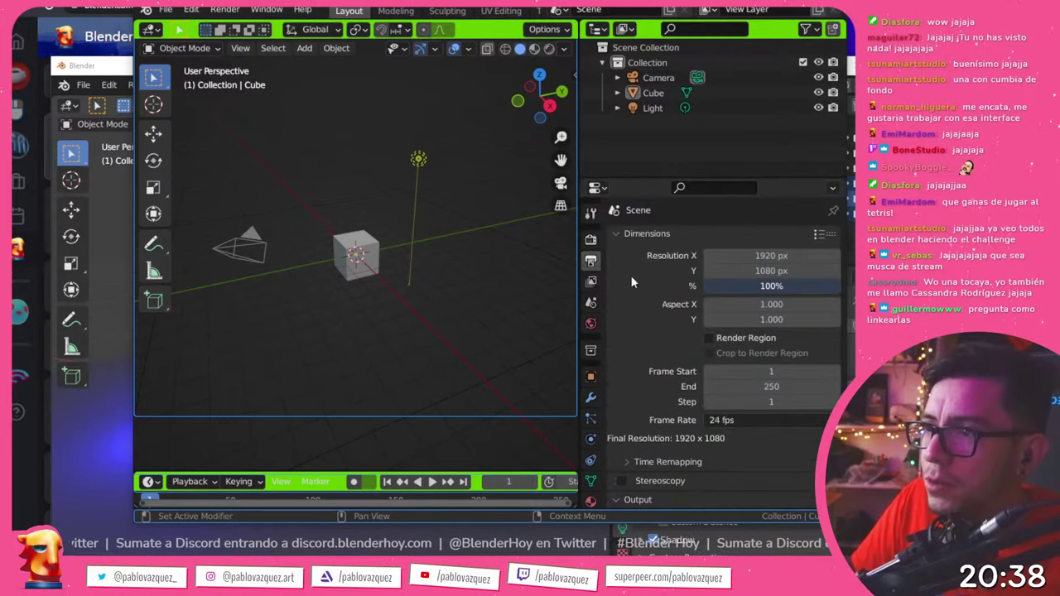
{"action": "left_click", "coordinate": [640, 233]}
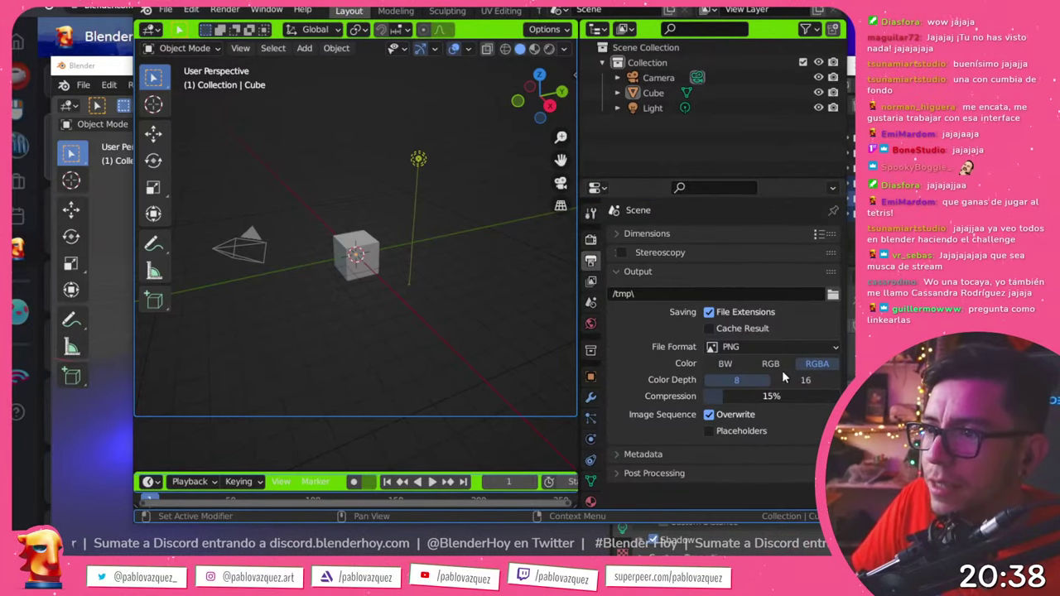
{"action": "left_click", "coordinate": [731, 363]}
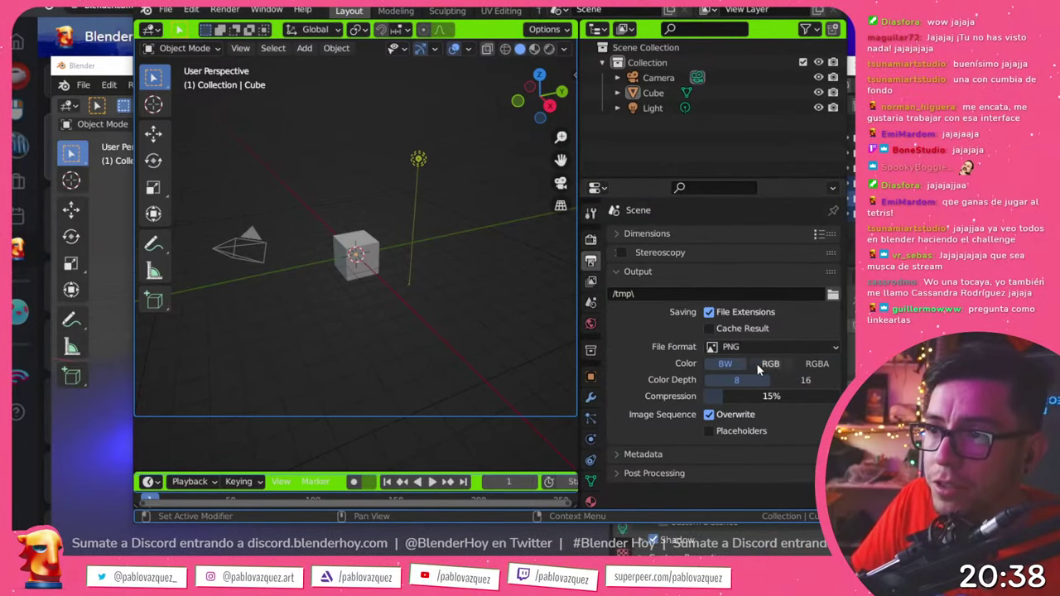
{"action": "left_click", "coordinate": [770, 364]}
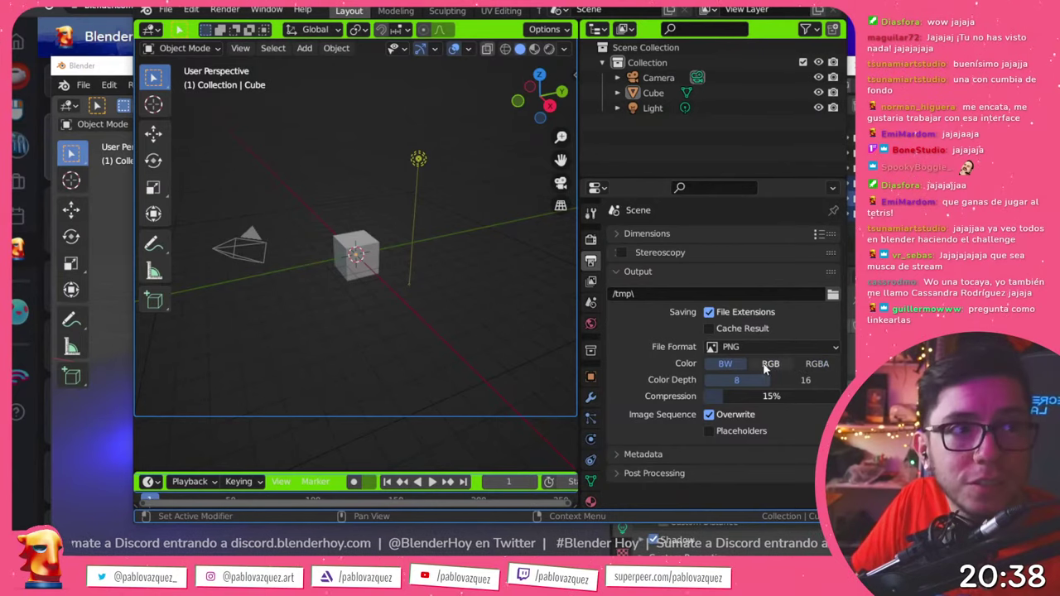
{"action": "left_click", "coordinate": [807, 368]}
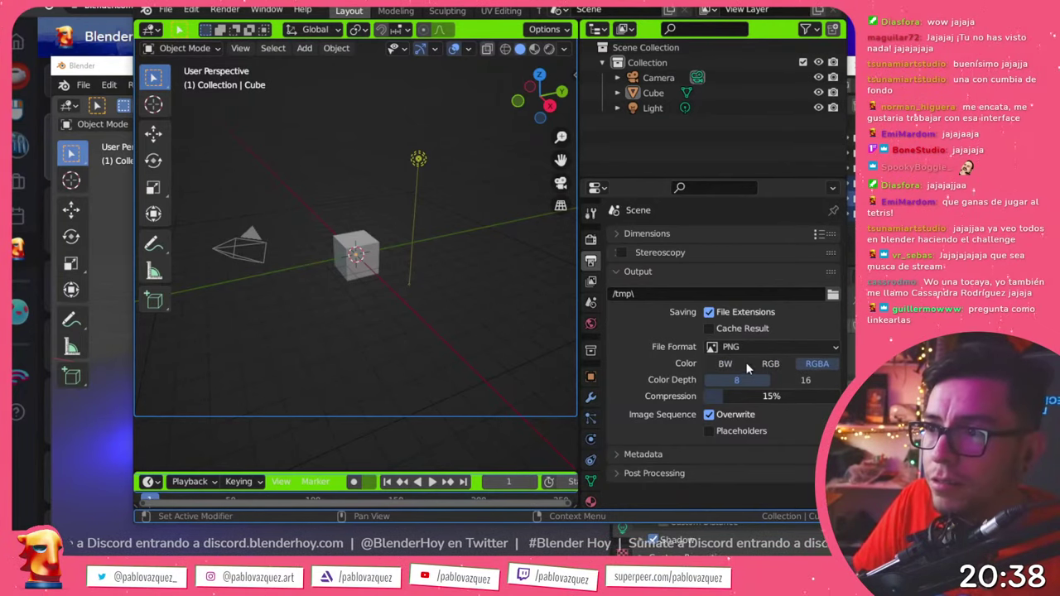
{"action": "left_click", "coordinate": [788, 382]}
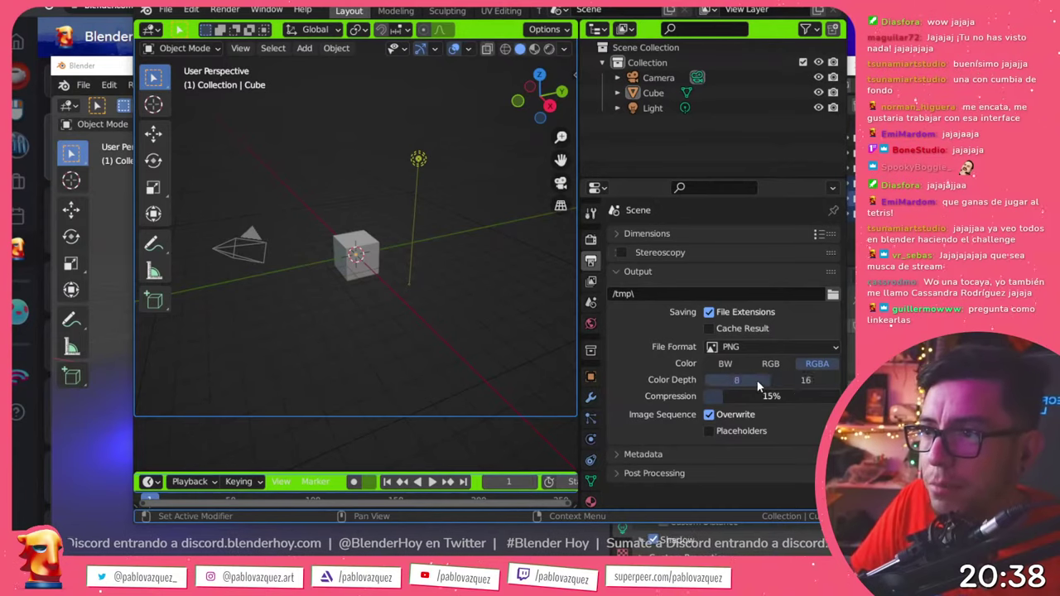
{"action": "left_click", "coordinate": [590, 500]}
{"action": "left_click", "coordinate": [637, 344]}
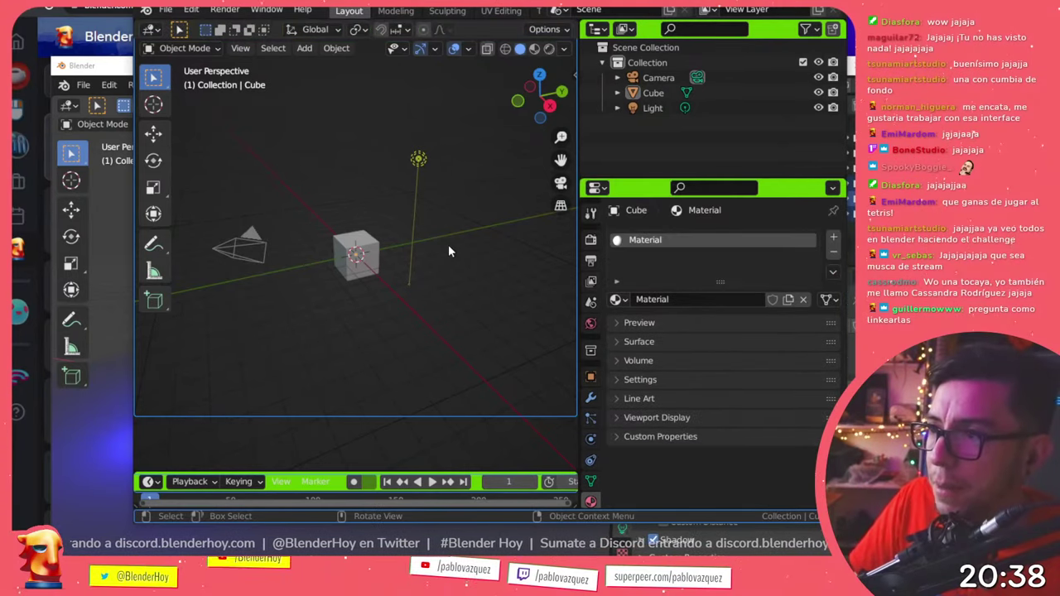
- Add a Mirror modifier to the Cube, also mirroring along Y and Z
{"action": "left_click", "coordinate": [590, 398]}
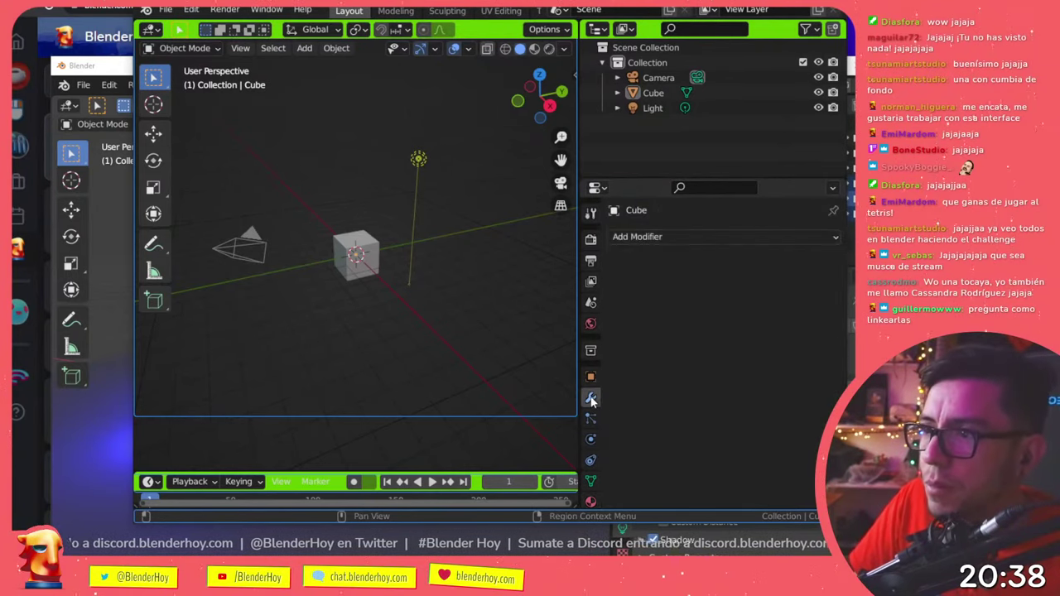
{"action": "left_click", "coordinate": [690, 236]}
{"action": "left_click", "coordinate": [538, 408]}
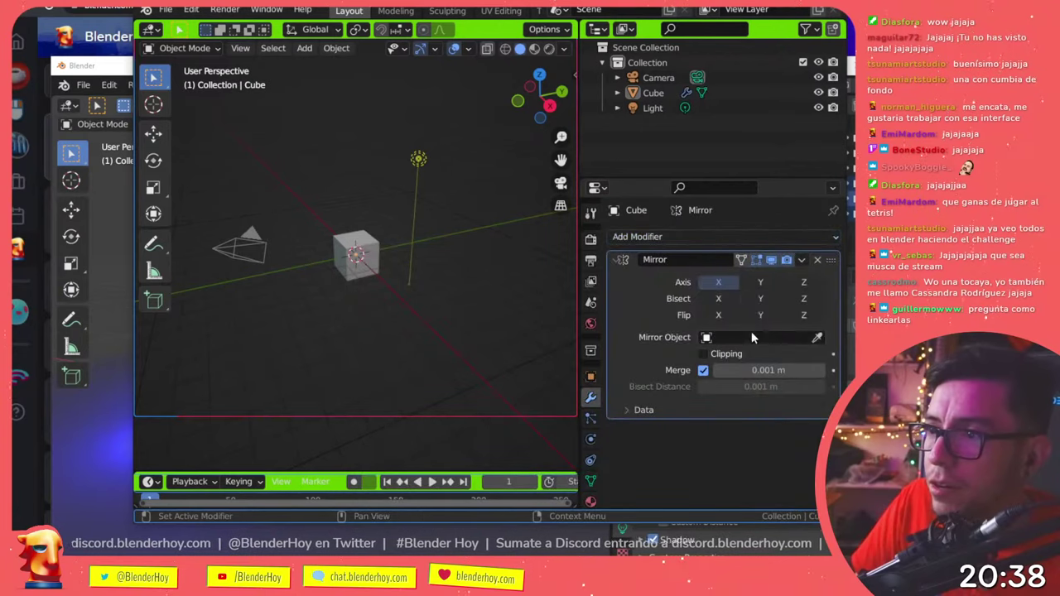
{"action": "left_click", "coordinate": [753, 286]}
{"action": "scroll", "coordinate": [749, 290], "scroll_direction": "up", "scroll_amount": 2}
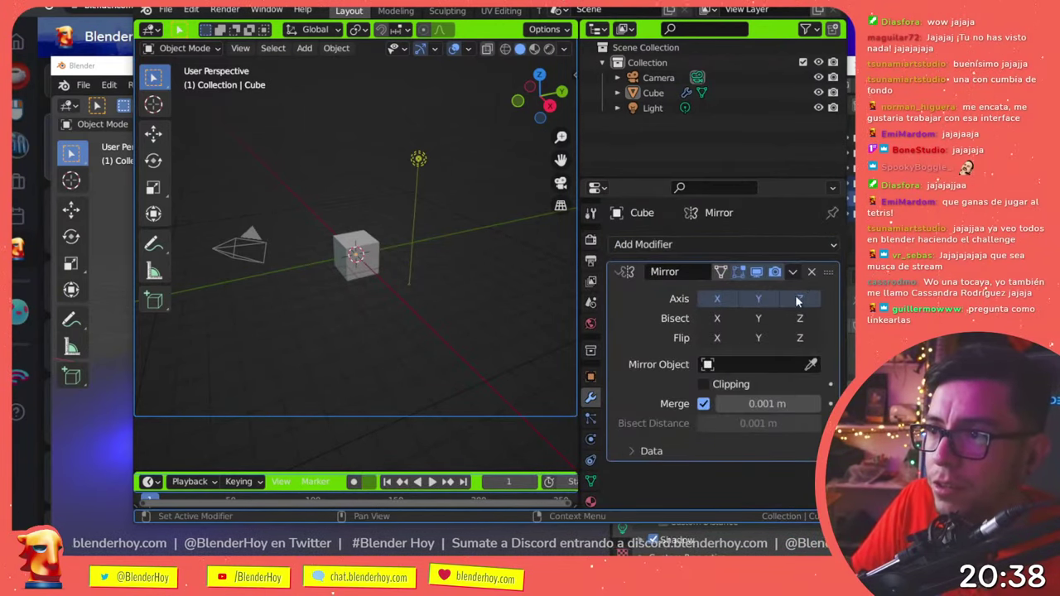
{"action": "left_click", "coordinate": [799, 298]}
- Apply the blenderdark3 theme preset in Preferences and close the window
{"action": "key", "text": "F4"}
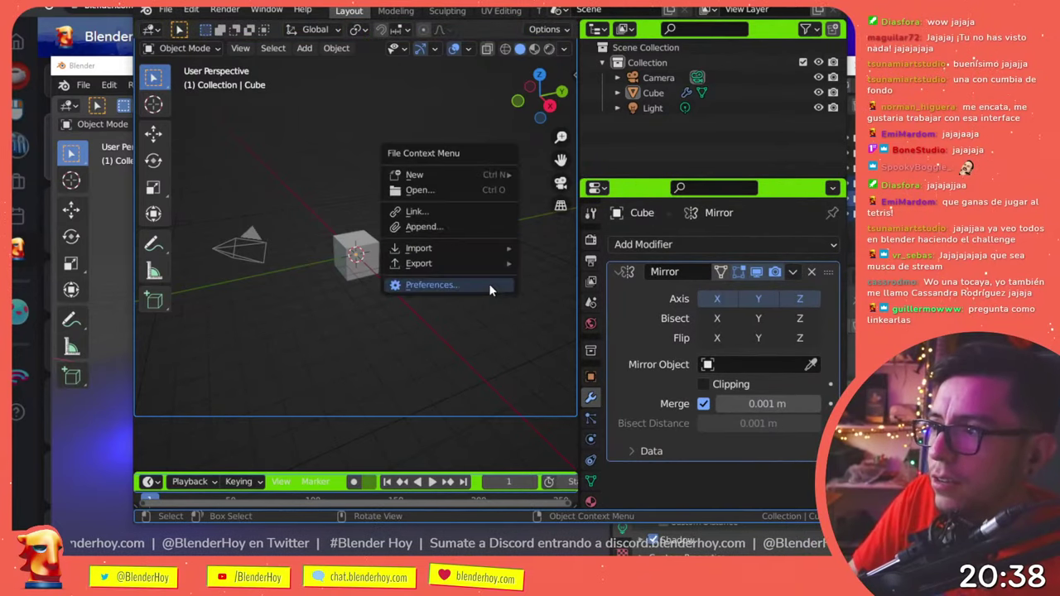
{"action": "left_click", "coordinate": [488, 284]}
{"action": "left_click", "coordinate": [183, 115]}
{"action": "left_click", "coordinate": [414, 92]}
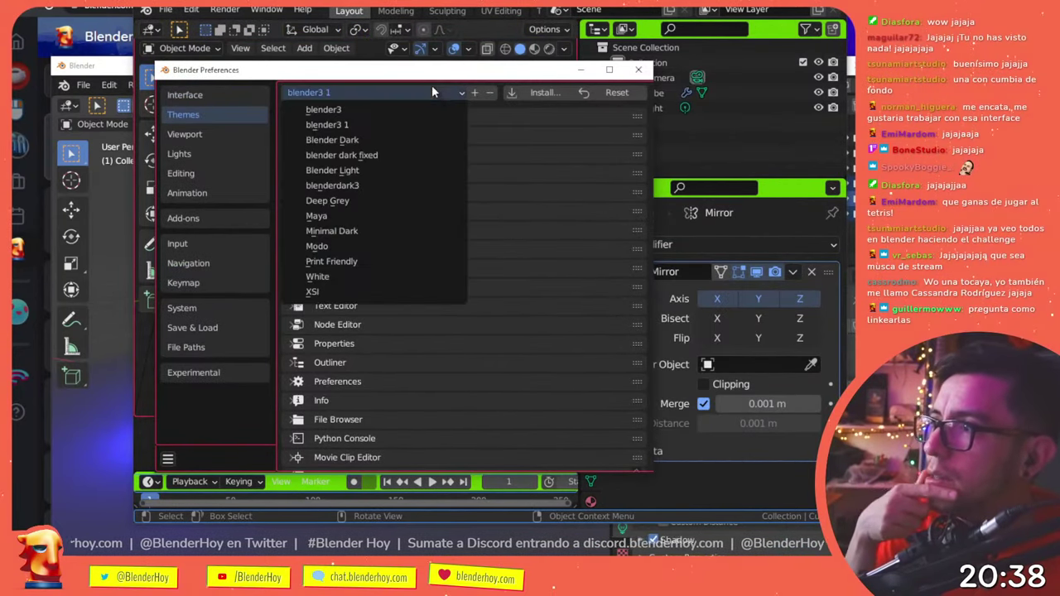
{"action": "left_click", "coordinate": [362, 156]}
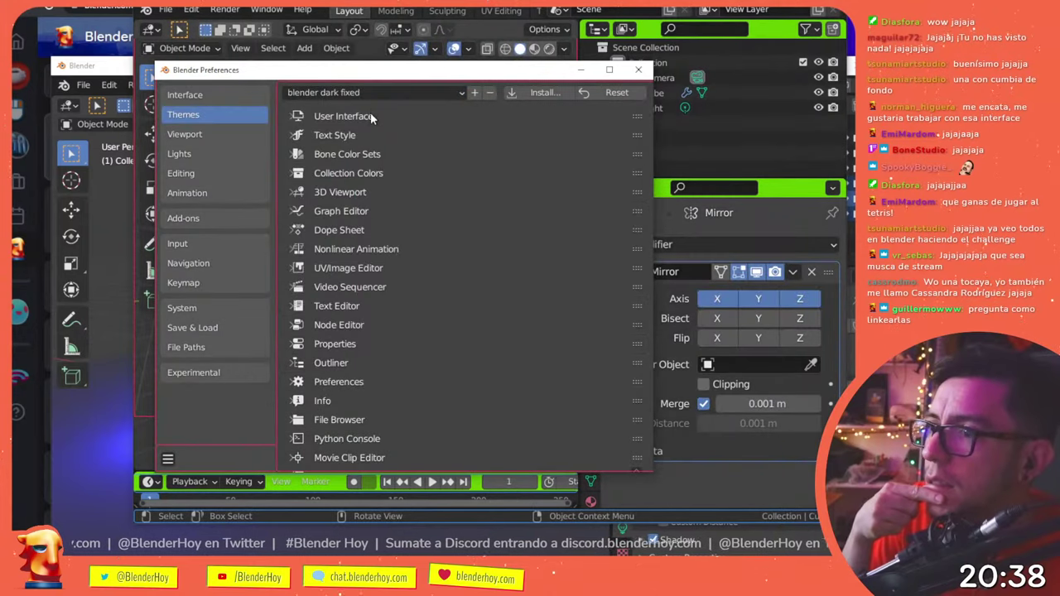
{"action": "left_click", "coordinate": [372, 92]}
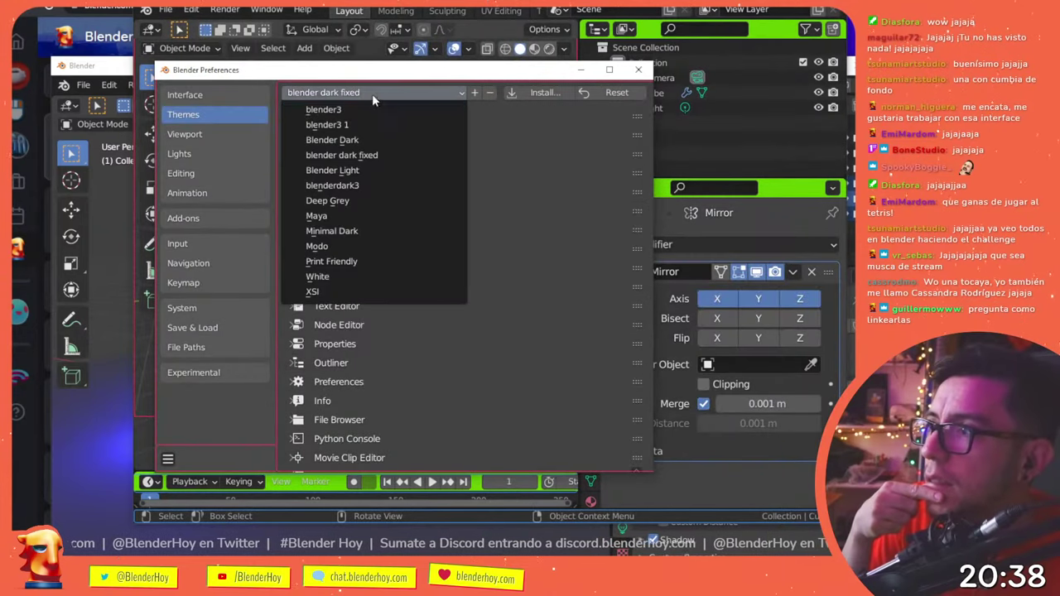
{"action": "left_click", "coordinate": [370, 185]}
{"action": "left_click_drag", "start_coordinate": [536, 79], "coordinate": [364, 103]}
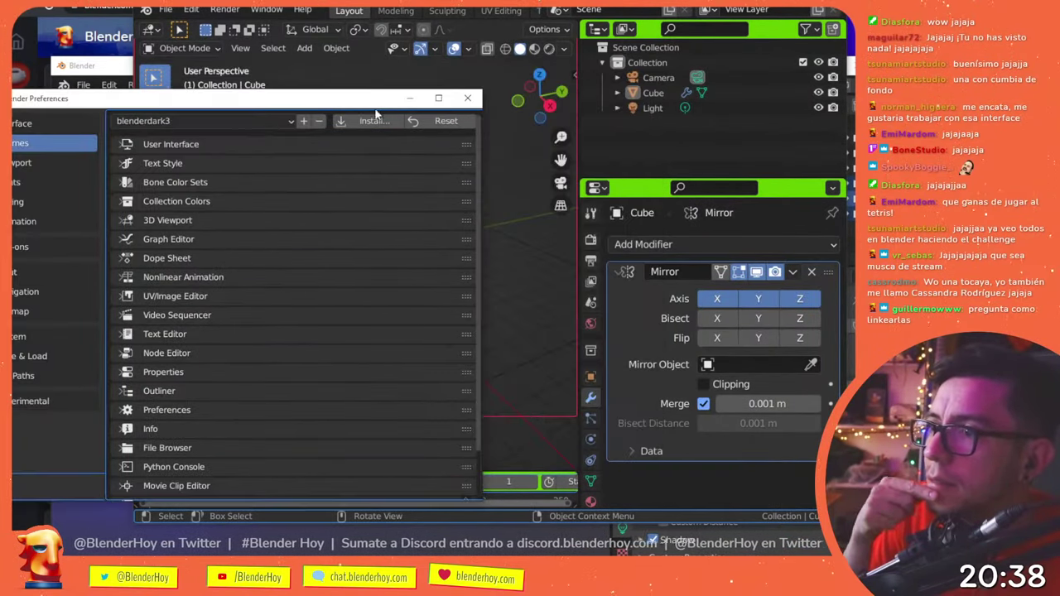
{"action": "left_click", "coordinate": [467, 96]}
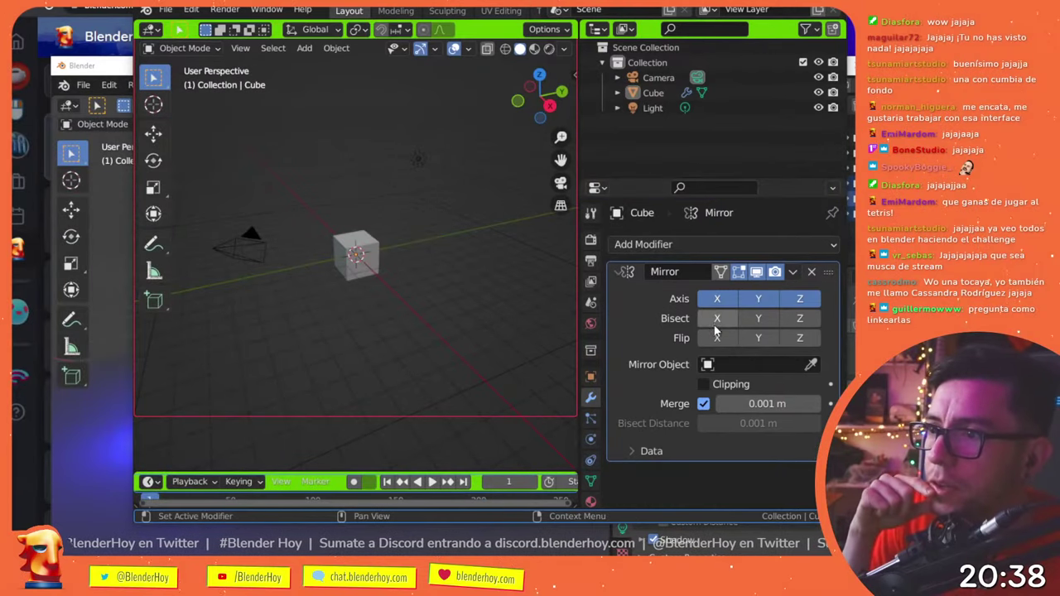
- Enable Mirror modifier bisecting along X, Y and Z
{"action": "left_click", "coordinate": [758, 298]}
{"action": "left_click", "coordinate": [717, 318]}
{"action": "left_click", "coordinate": [759, 318]}
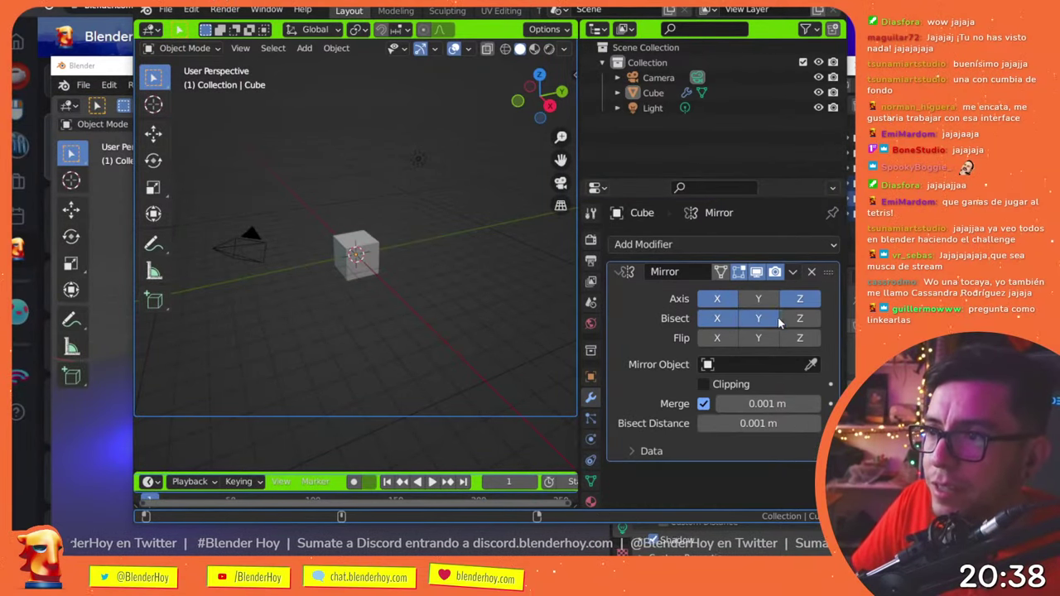
{"action": "left_click", "coordinate": [783, 320]}
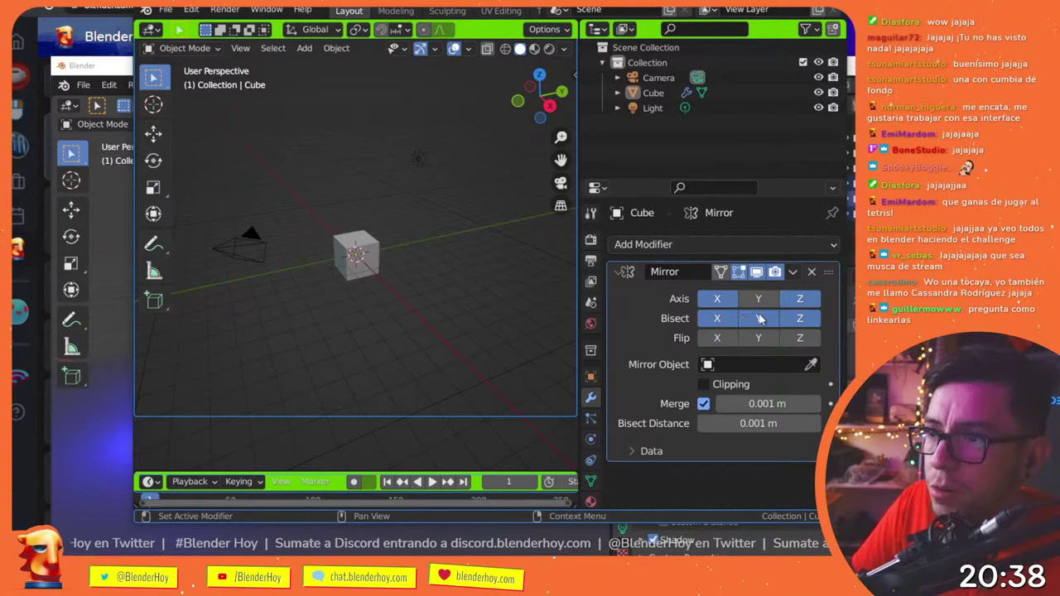
- In Output settings, toggle color mode RGB/RGBA and settle the color depth at 8
{"action": "left_click", "coordinate": [591, 260]}
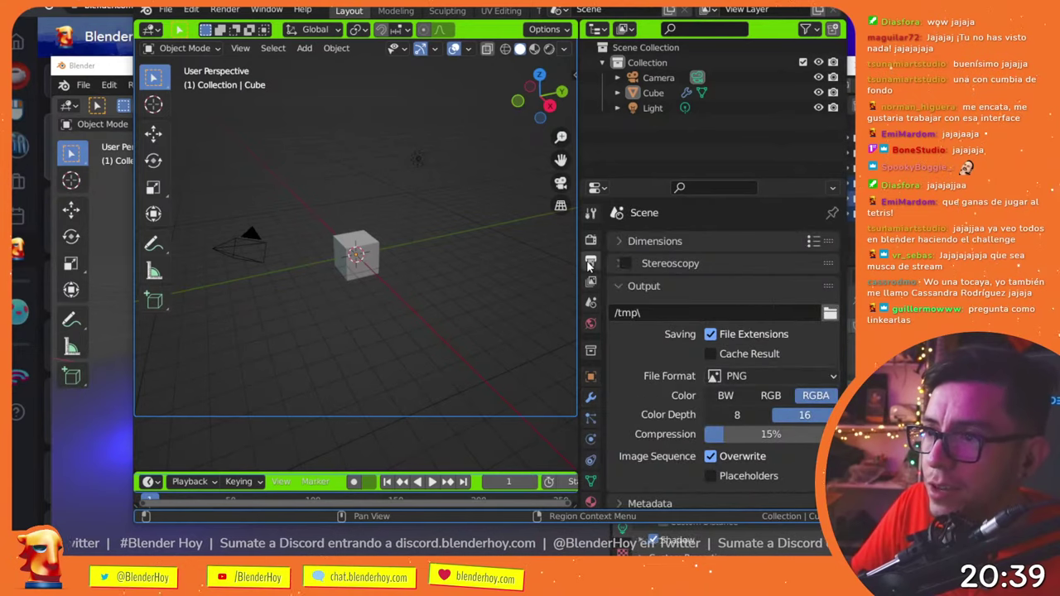
{"action": "left_click", "coordinate": [651, 286]}
{"action": "left_click", "coordinate": [654, 285]}
{"action": "scroll", "coordinate": [687, 319], "scroll_direction": "down", "scroll_amount": 1}
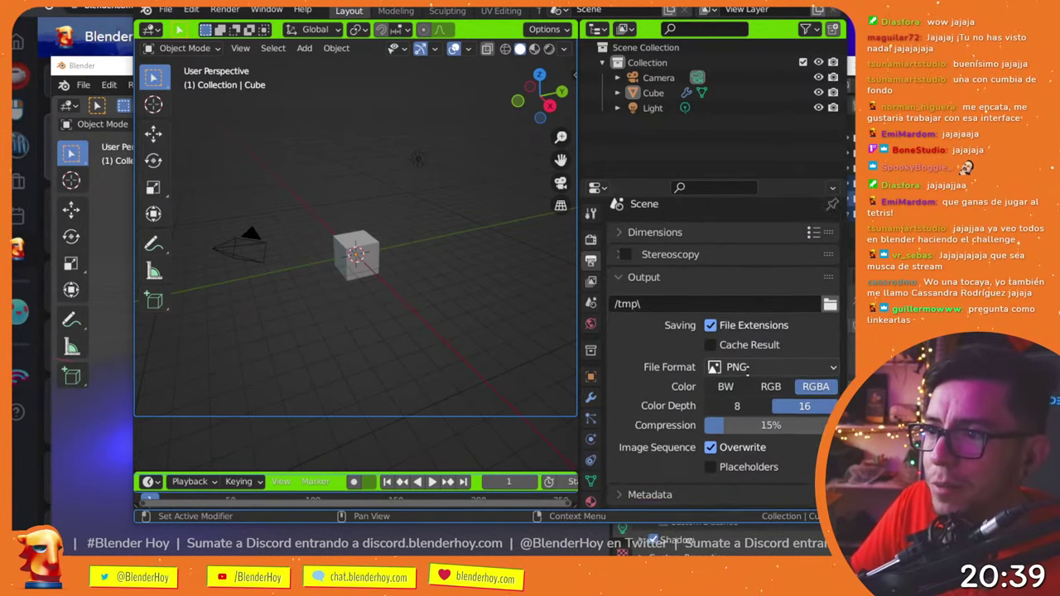
{"action": "left_click", "coordinate": [770, 367]}
{"action": "left_click", "coordinate": [814, 367]}
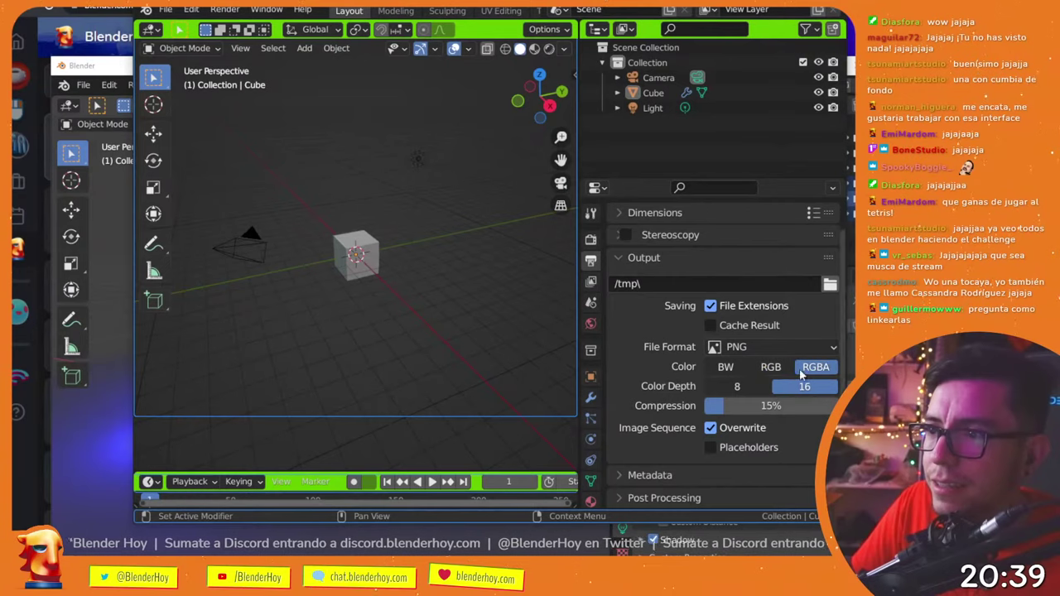
{"action": "left_click", "coordinate": [767, 389]}
{"action": "left_click", "coordinate": [782, 387]}
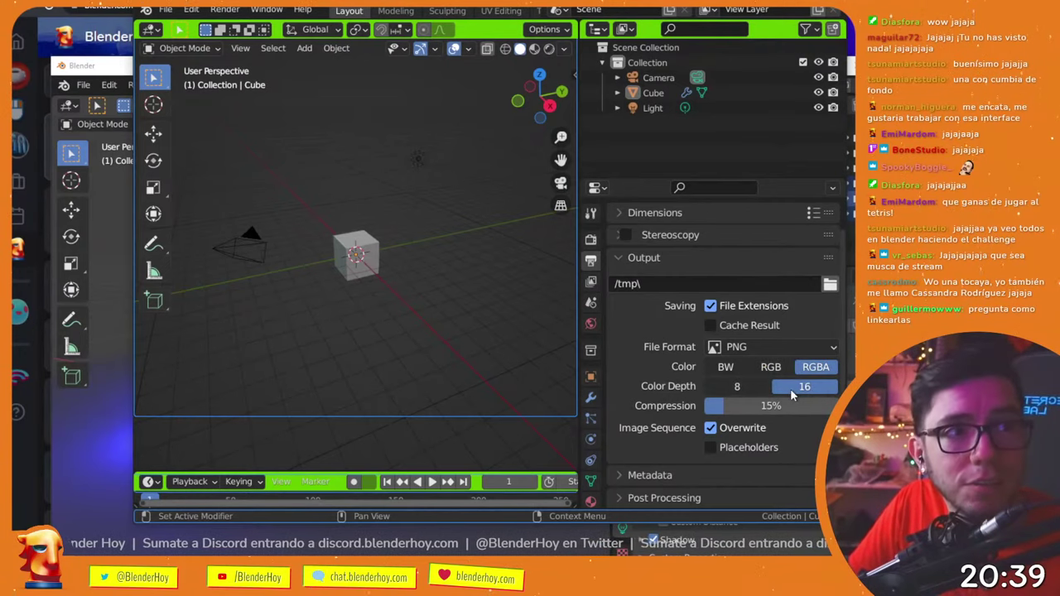
{"action": "left_click", "coordinate": [757, 388]}
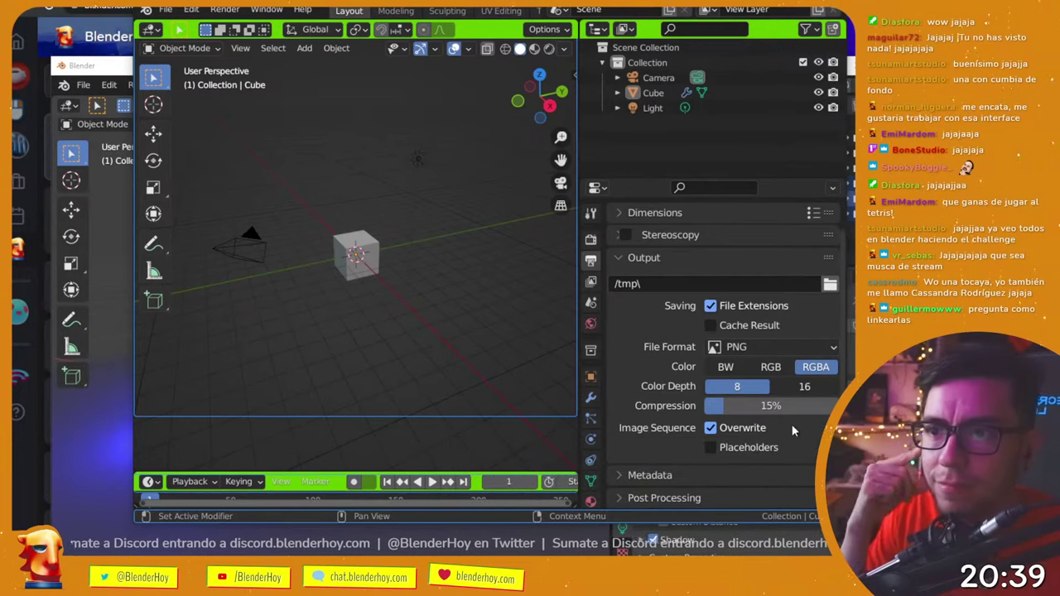
- Cycle the color mode through BW, RGB and RGBA and the depth between 8 and 16
{"action": "left_click", "coordinate": [727, 372]}
{"action": "left_click", "coordinate": [770, 371]}
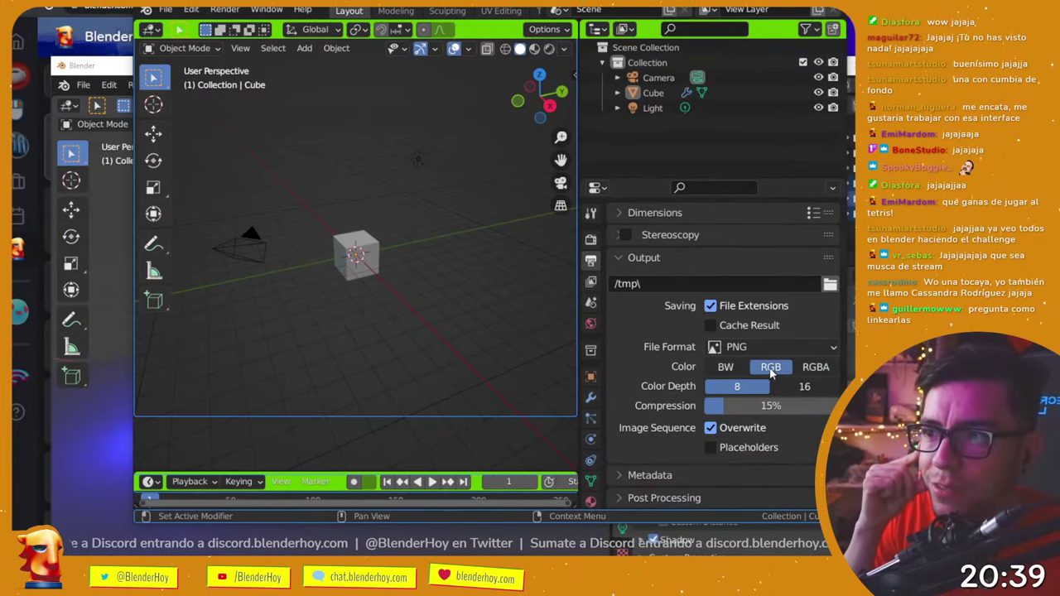
{"action": "left_click", "coordinate": [813, 371]}
{"action": "left_click", "coordinate": [725, 373]}
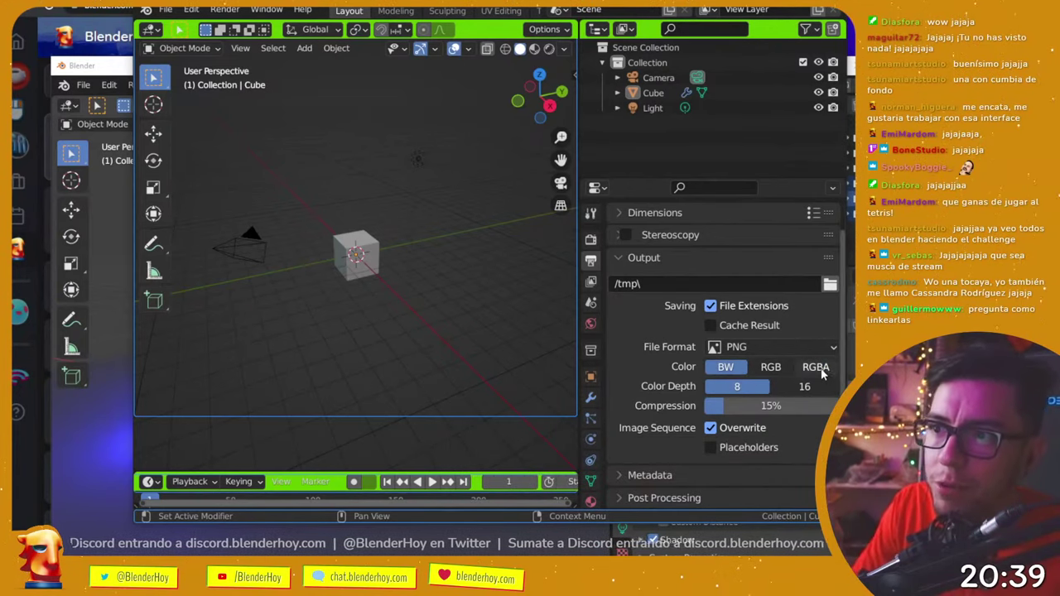
{"action": "left_click", "coordinate": [800, 385]}
{"action": "left_click", "coordinate": [749, 385]}
{"action": "left_click", "coordinate": [782, 388]}
- In the other Blender window, try Sun then Point for the linked lights and set output color RGB
{"action": "key", "text": "alt+Tab"}
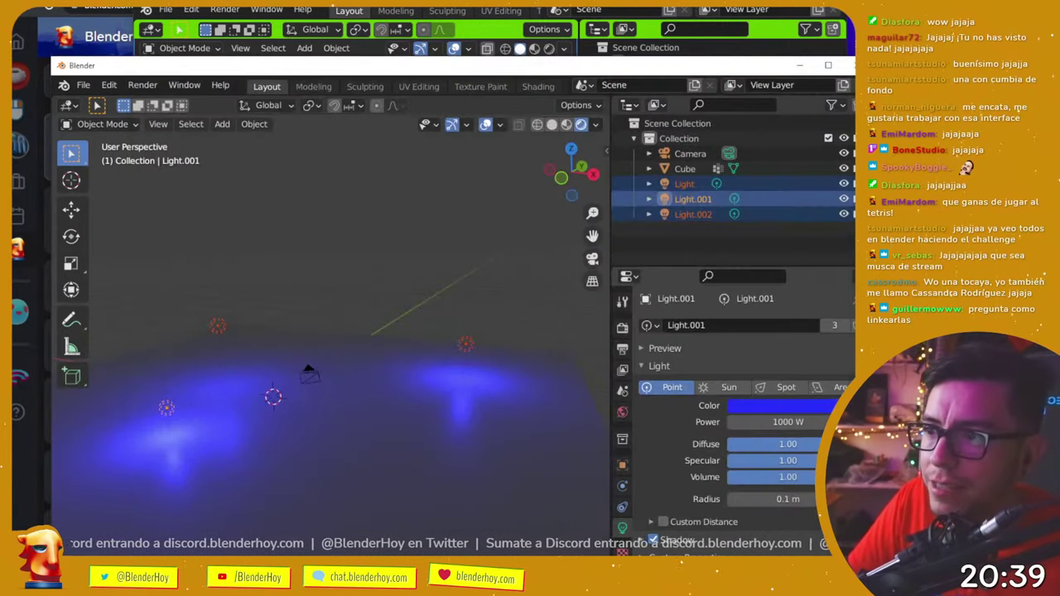
{"action": "left_click", "coordinate": [729, 387]}
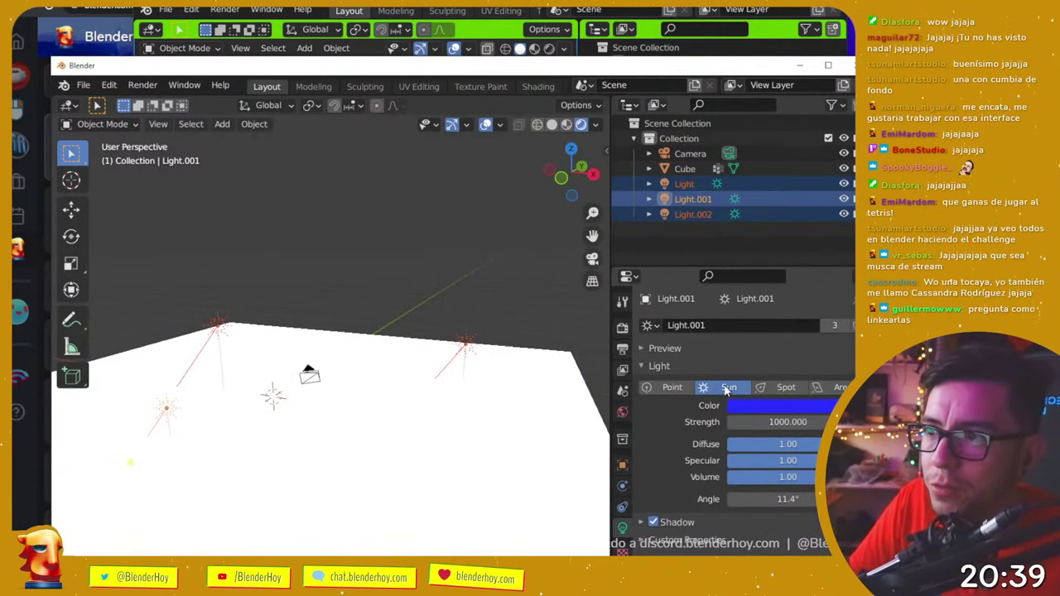
{"action": "left_click", "coordinate": [671, 386]}
{"action": "left_click", "coordinate": [621, 348]}
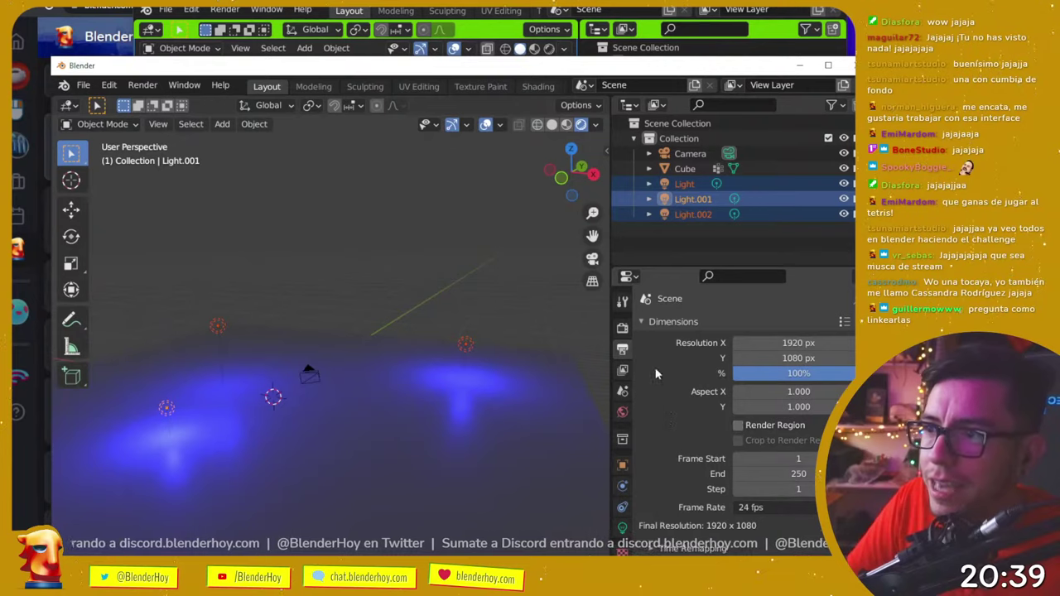
{"action": "left_click", "coordinate": [673, 322]}
{"action": "left_click", "coordinate": [808, 448]}
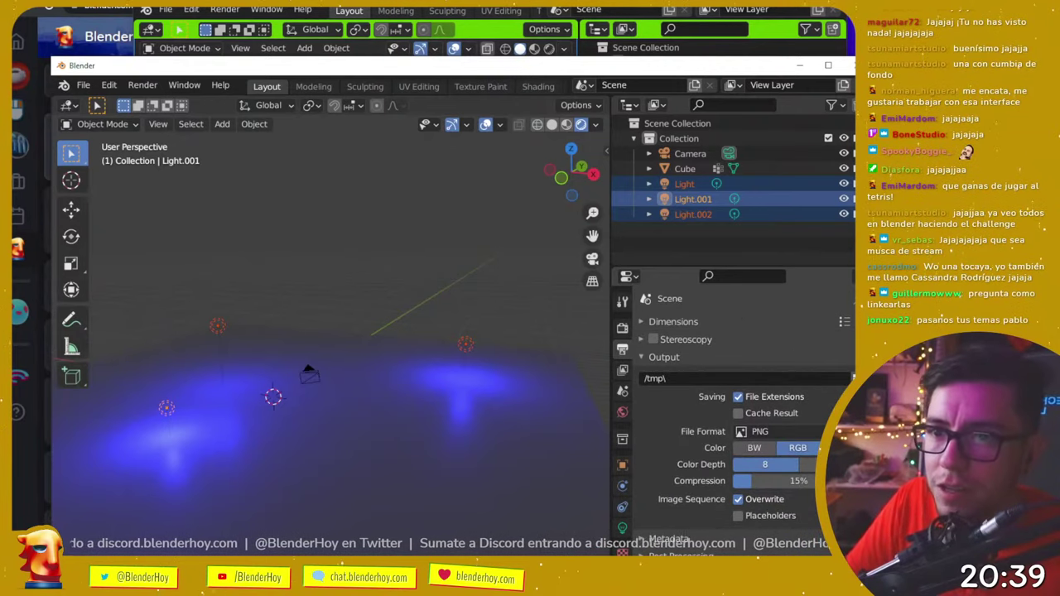
- Quit the first Blender window without saving and return to the forum page
{"action": "key", "text": "alt+Tab"}
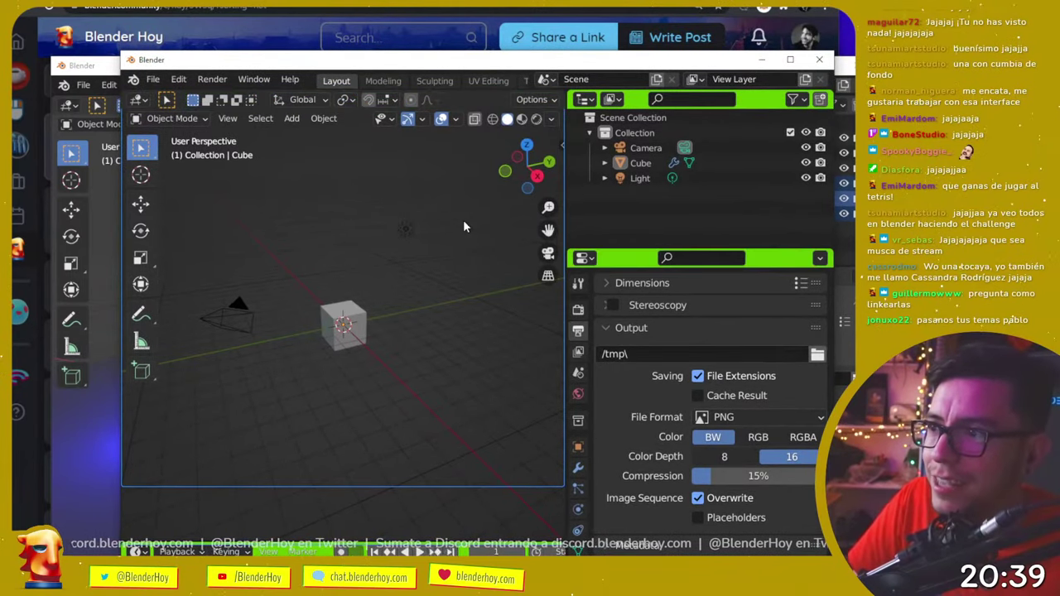
{"action": "key", "text": "ctrl+q"}
{"action": "left_click", "coordinate": [506, 358]}
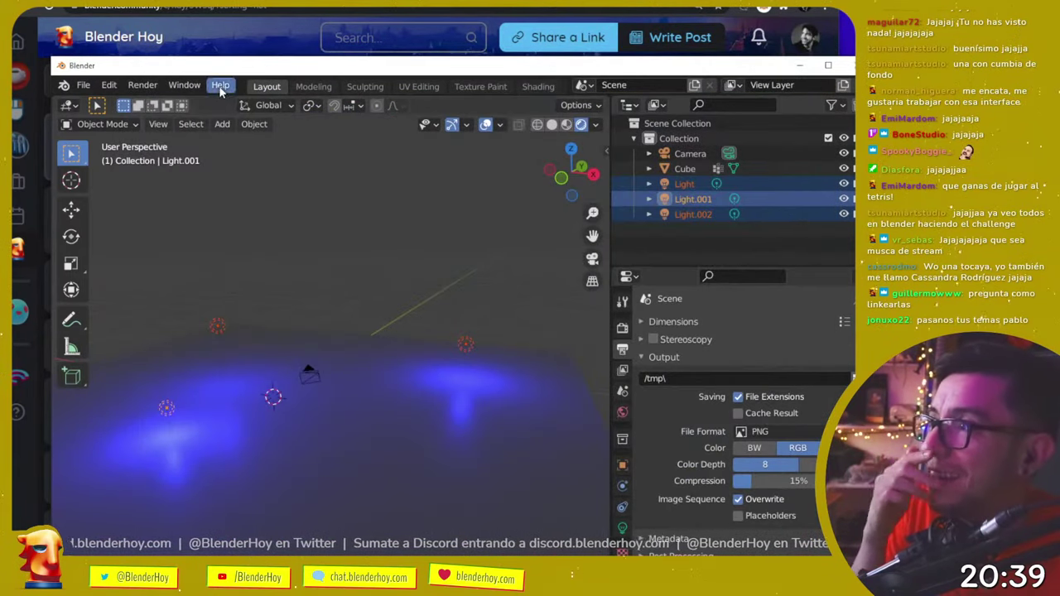
{"action": "key", "text": "alt+Tab"}
- Scroll the LIVE #163 questions thread to the comment about top and side face naming
{"action": "scroll", "coordinate": [591, 319], "scroll_direction": "down", "scroll_amount": 3}
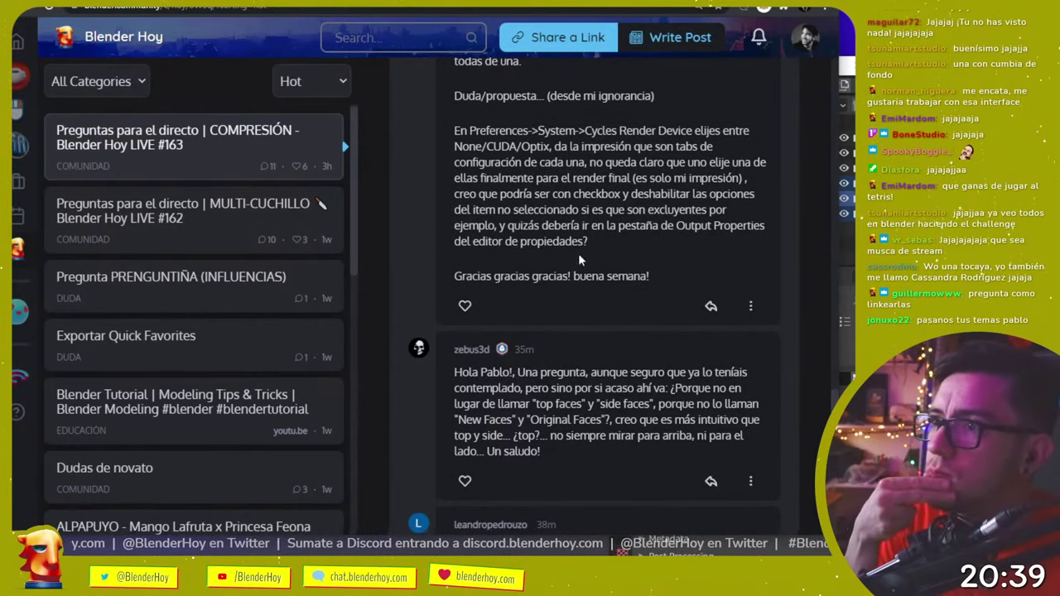
{"action": "scroll", "coordinate": [585, 313], "scroll_direction": "down", "scroll_amount": 2}
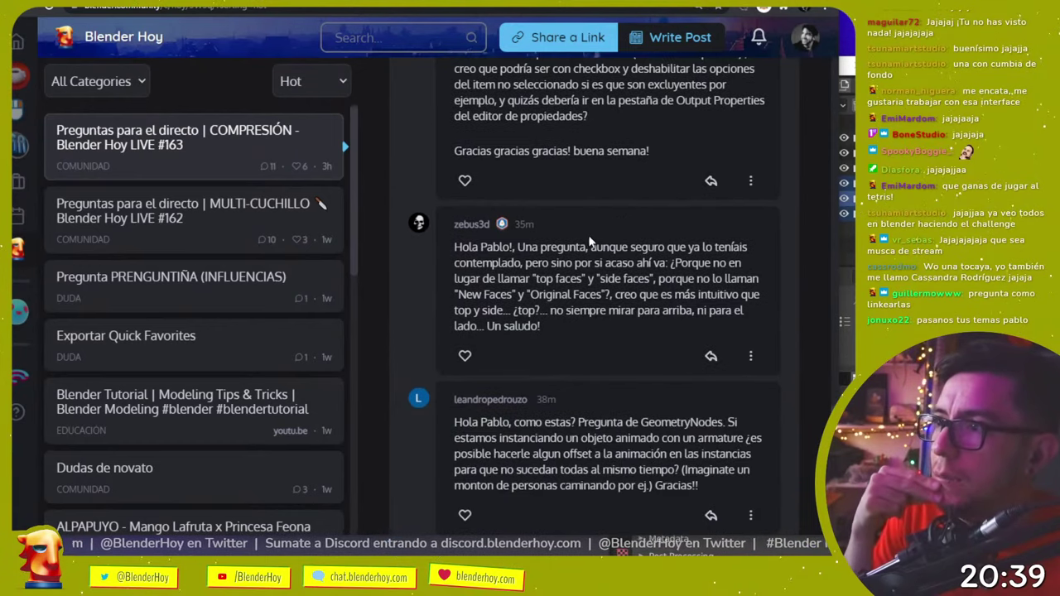
{"action": "scroll", "coordinate": [589, 331], "scroll_direction": "up", "scroll_amount": 5}
{"action": "scroll", "coordinate": [592, 348], "scroll_direction": "up", "scroll_amount": 1}
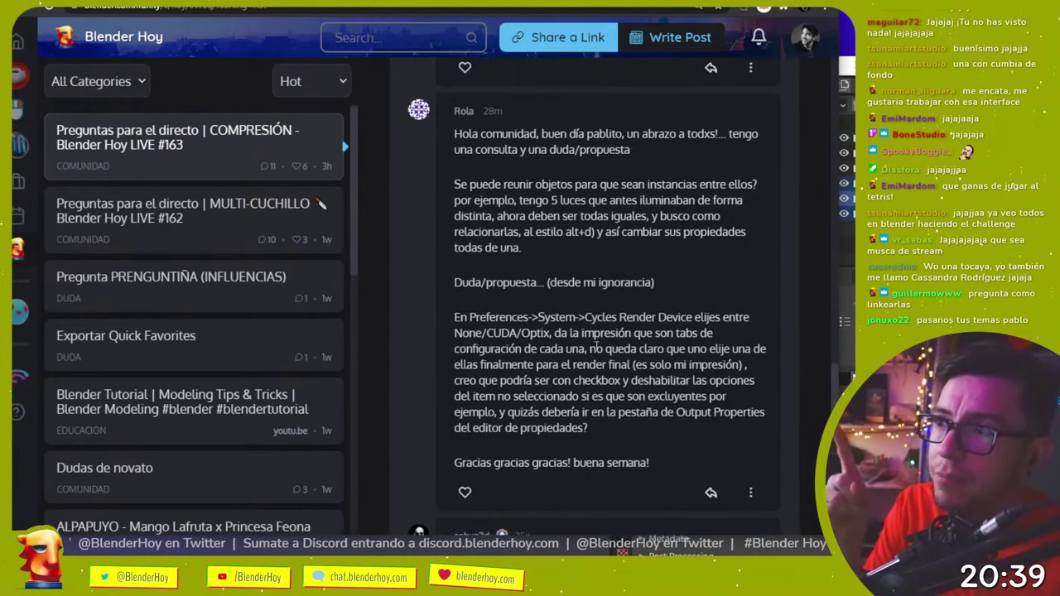
{"action": "scroll", "coordinate": [554, 389], "scroll_direction": "down", "scroll_amount": 2}
{"action": "scroll", "coordinate": [554, 389], "scroll_direction": "down", "scroll_amount": 5}
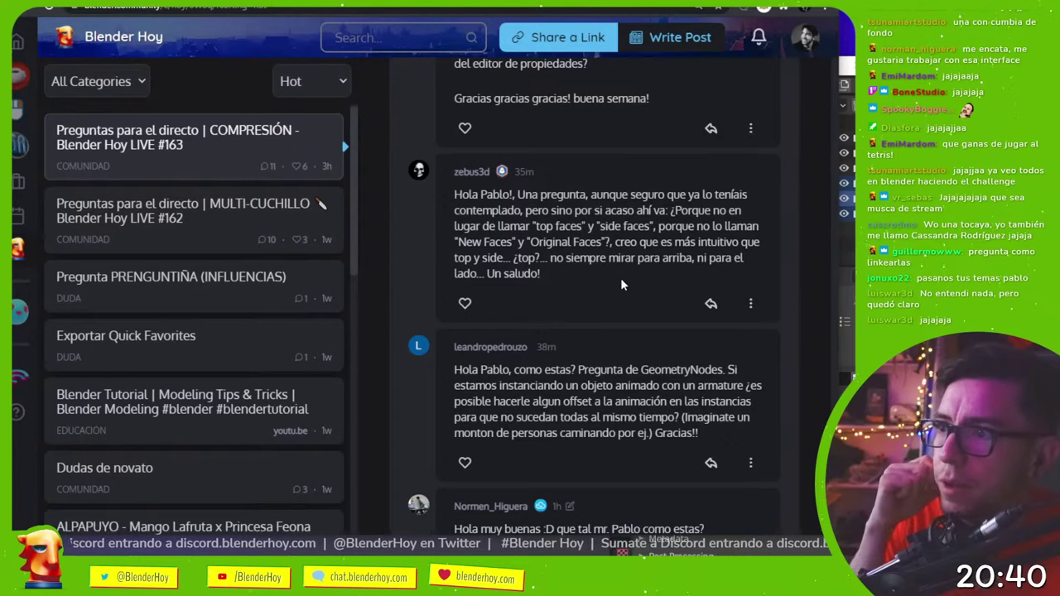
- Highlight the word 'top' in the comment, briefly switch to Blender, then return to the forum
{"action": "left_click_drag", "start_coordinate": [540, 259], "coordinate": [512, 258]}
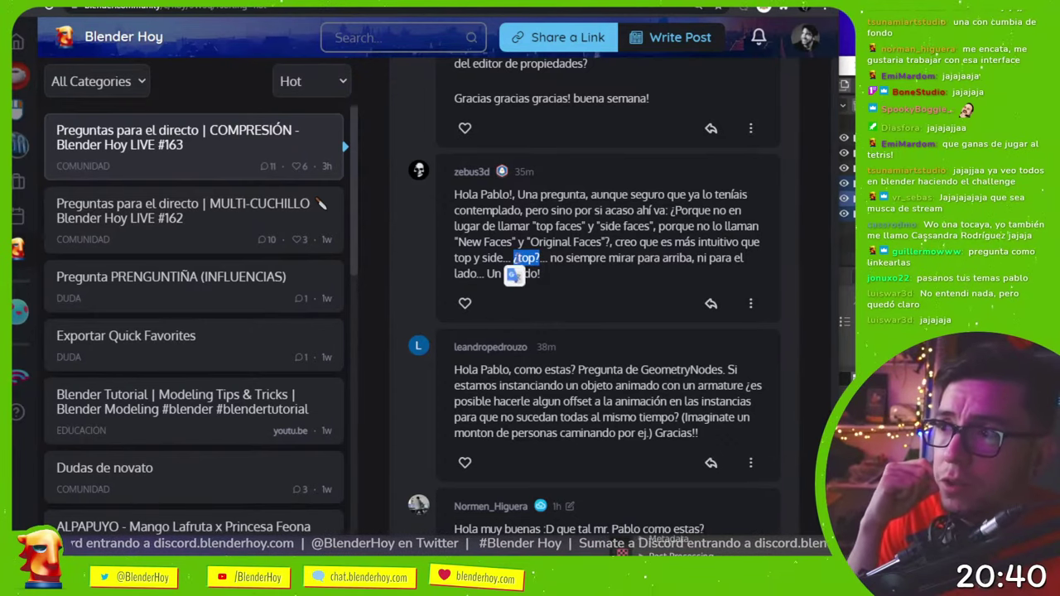
{"action": "left_click", "coordinate": [593, 289]}
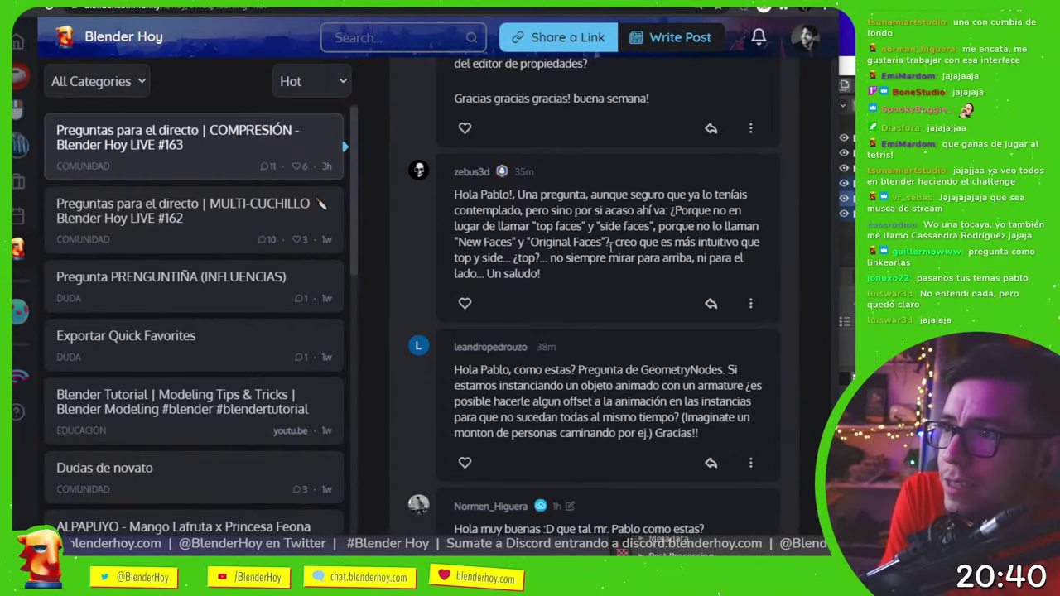
{"action": "key", "text": "alt+Tab"}
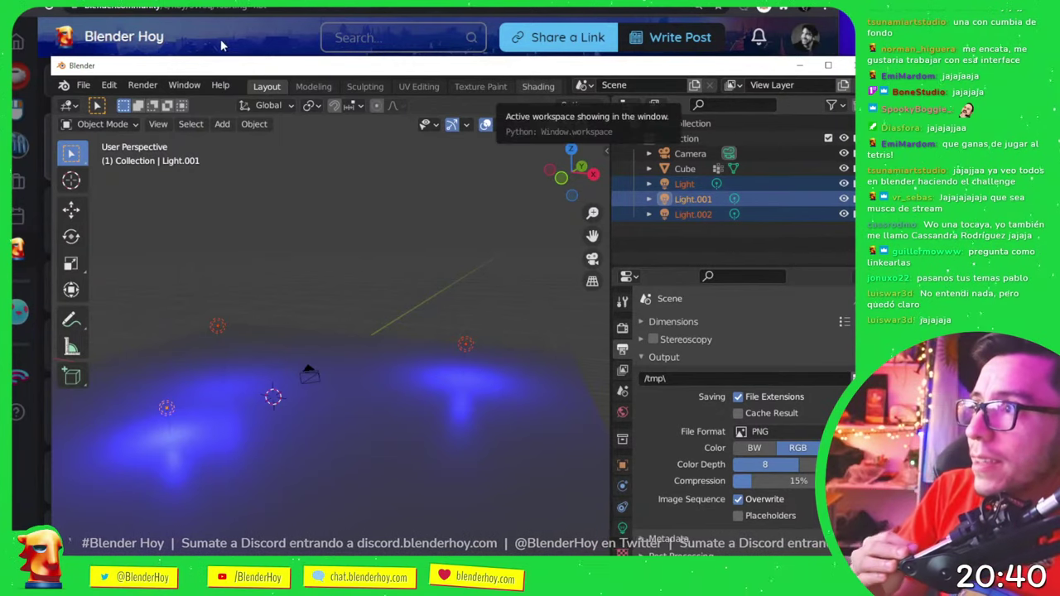
{"action": "left_click", "coordinate": [243, 53]}
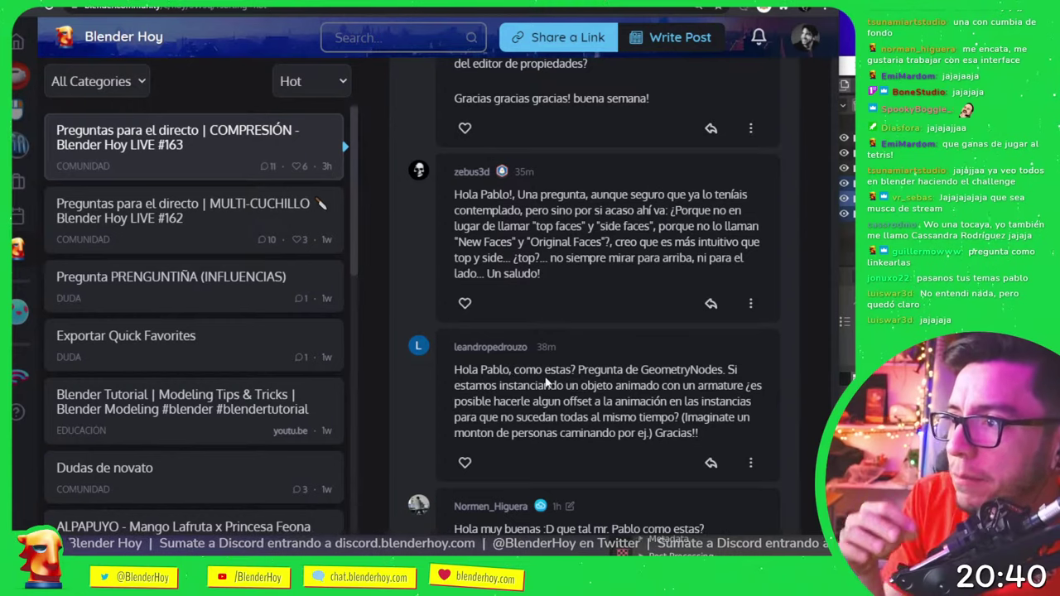
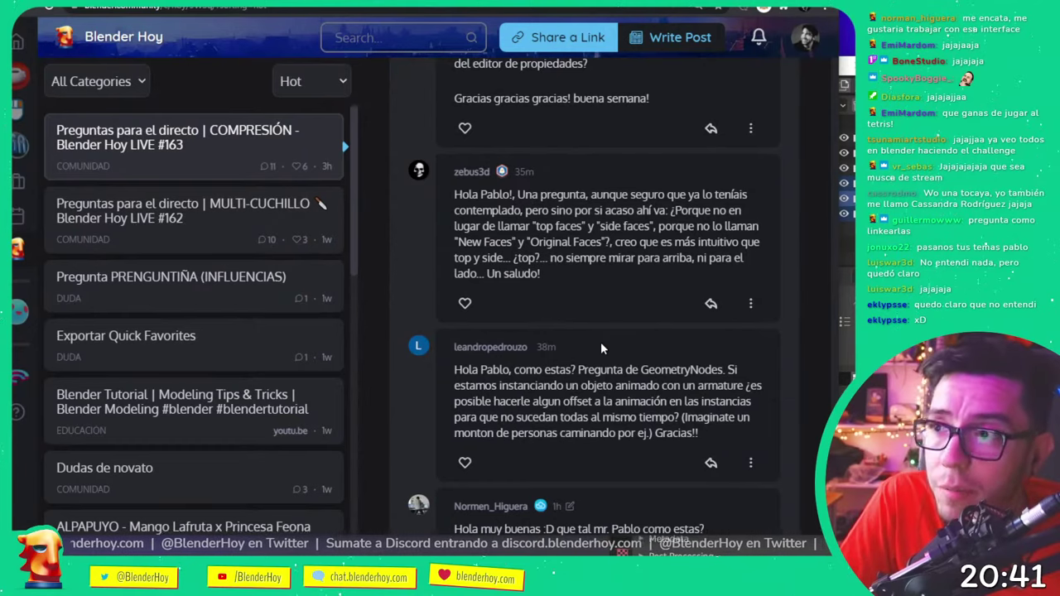
- Bring the Blender scene with the cube and three lights in front of the forum thread
{"action": "key", "text": "alt+Tab"}
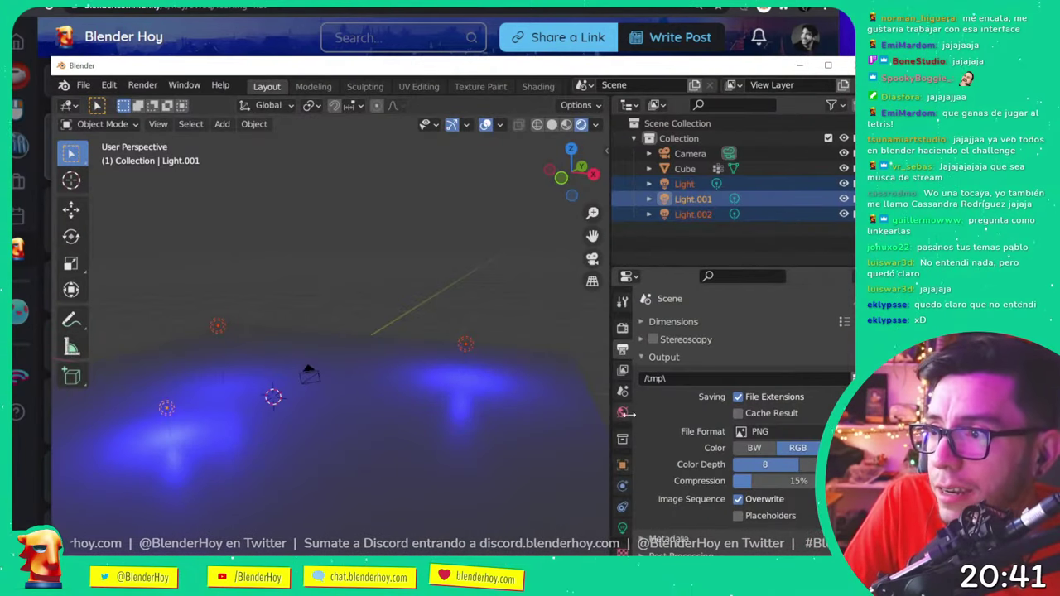
- Add a Mesh Sequence Cache modifier to the Cube
{"action": "left_click", "coordinate": [406, 371]}
{"action": "left_click", "coordinate": [623, 485]}
{"action": "left_click", "coordinate": [679, 327]}
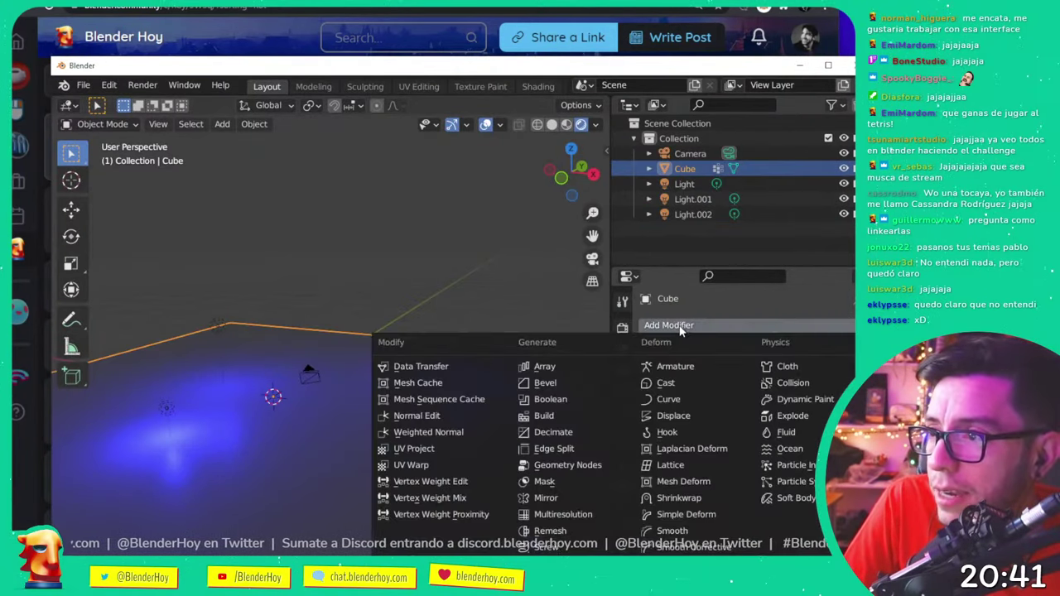
{"action": "left_click", "coordinate": [483, 400]}
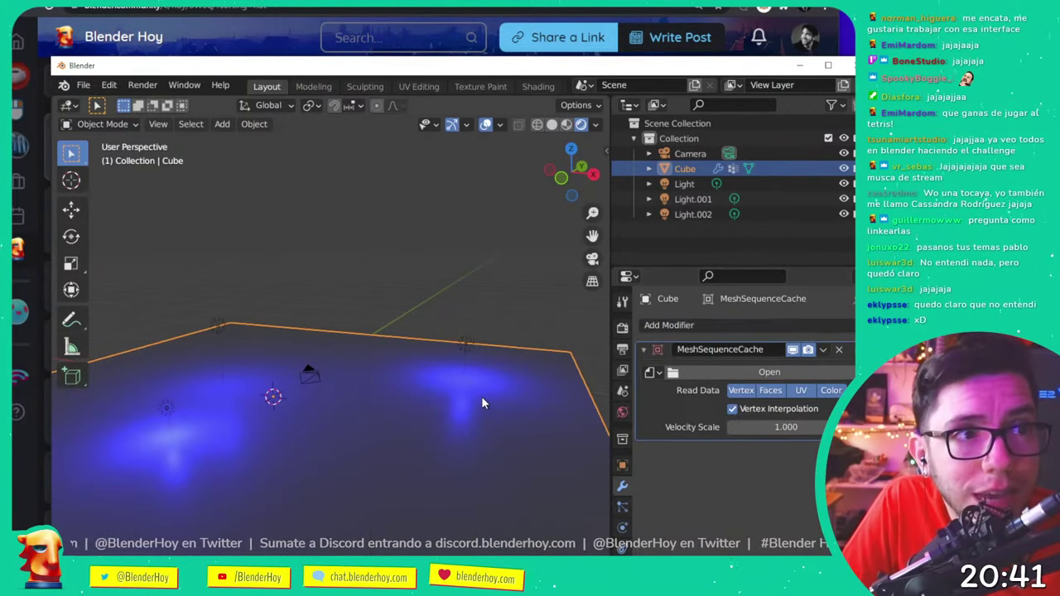
- Move the Blender window up, widen the outliner and properties panels, and return to the forum
{"action": "left_click_drag", "start_coordinate": [713, 401], "coordinate": [647, 360]}
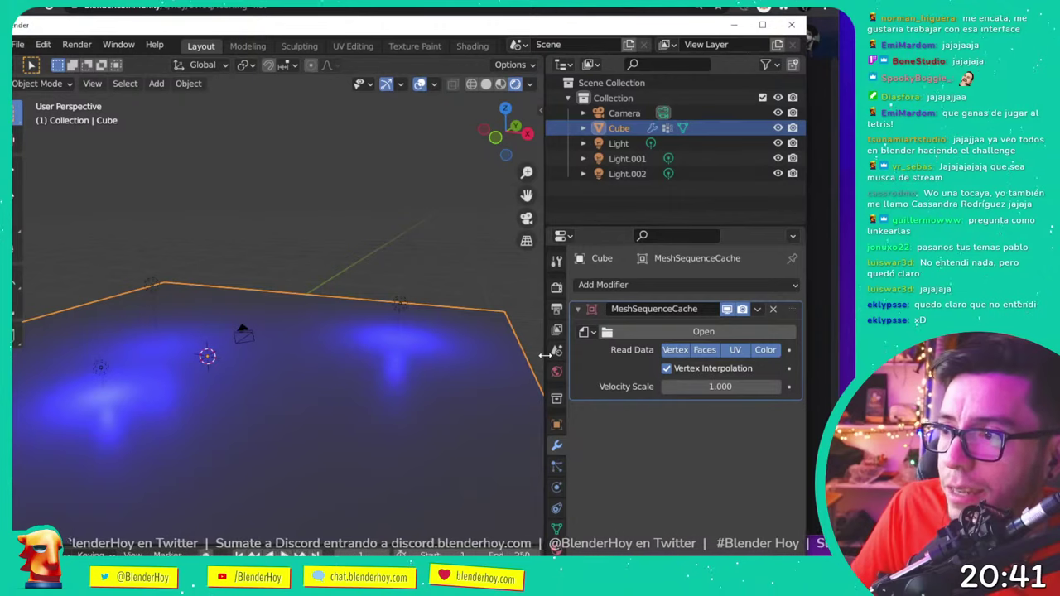
{"action": "left_click_drag", "start_coordinate": [545, 360], "coordinate": [478, 348]}
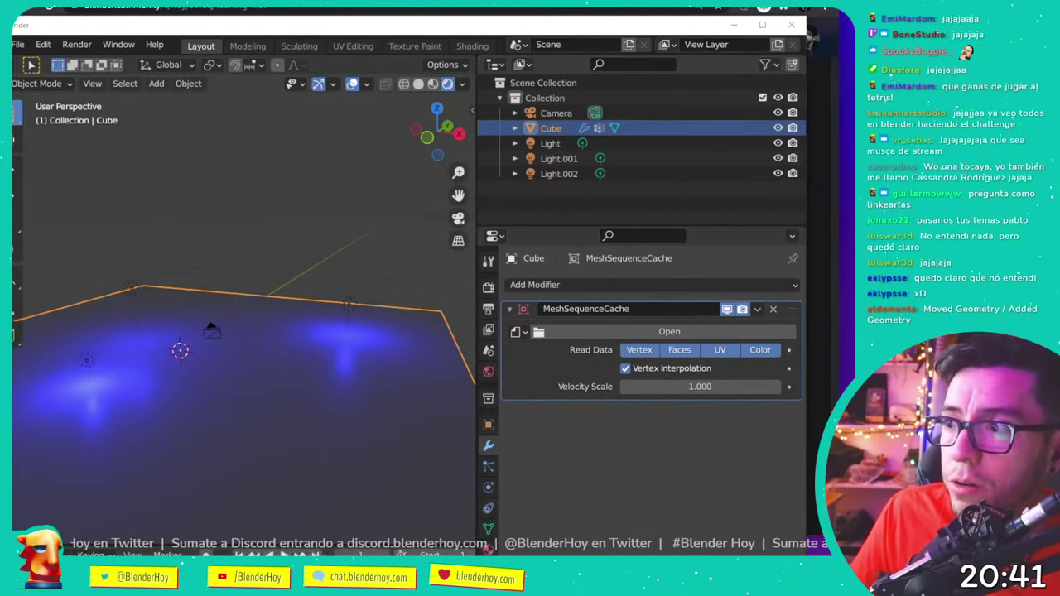
{"action": "key", "text": "alt+Tab"}
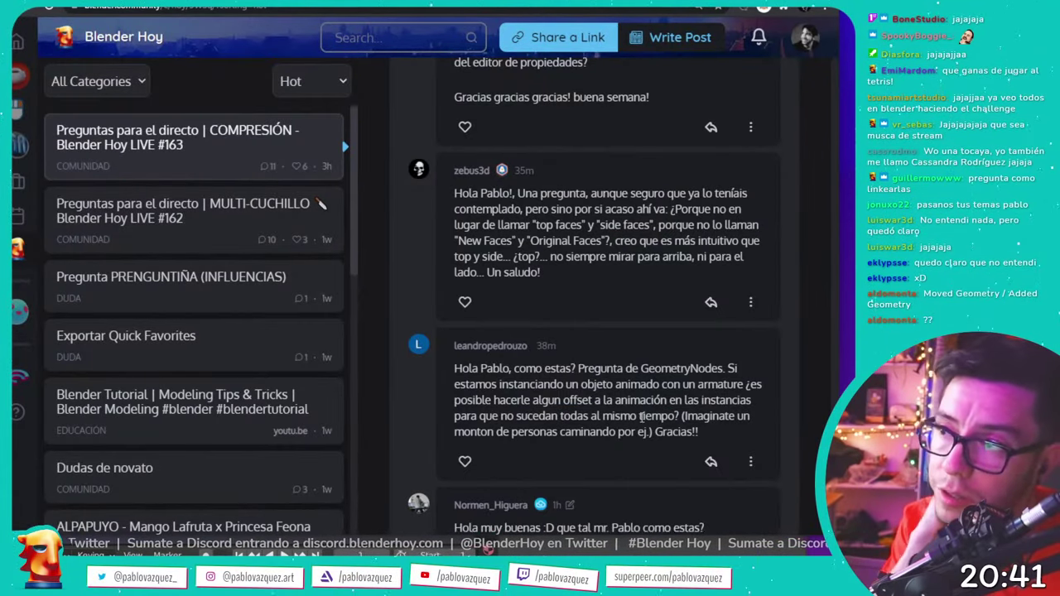
- Scroll down to the Geometry Nodes and Asset Browser question, then switch back to Blender
{"action": "scroll", "coordinate": [639, 418], "scroll_direction": "down", "scroll_amount": 2}
{"action": "scroll", "coordinate": [640, 418], "scroll_direction": "down", "scroll_amount": 2}
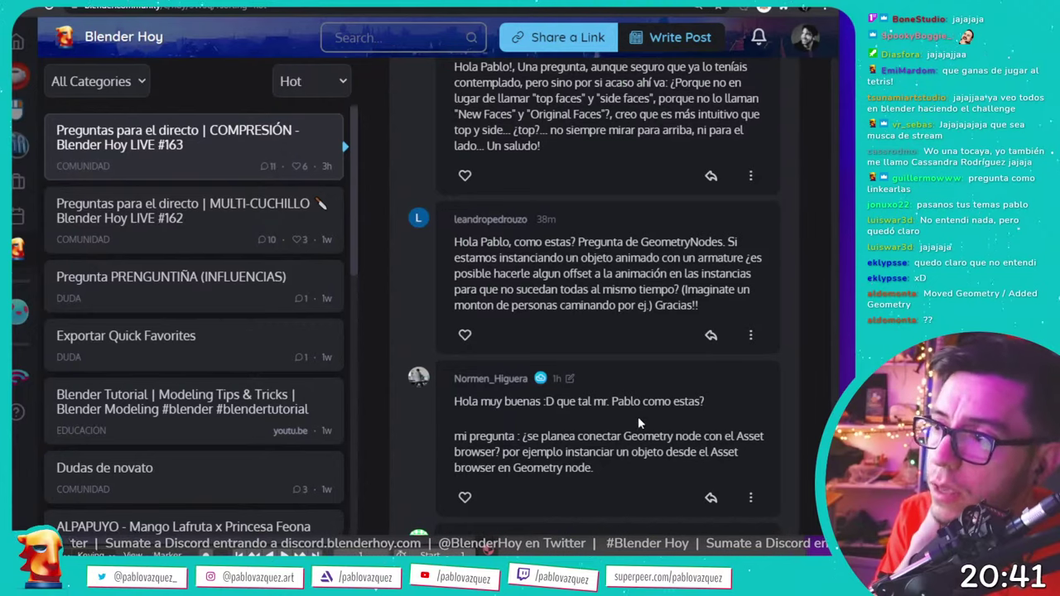
{"action": "scroll", "coordinate": [637, 417], "scroll_direction": "down", "scroll_amount": 2}
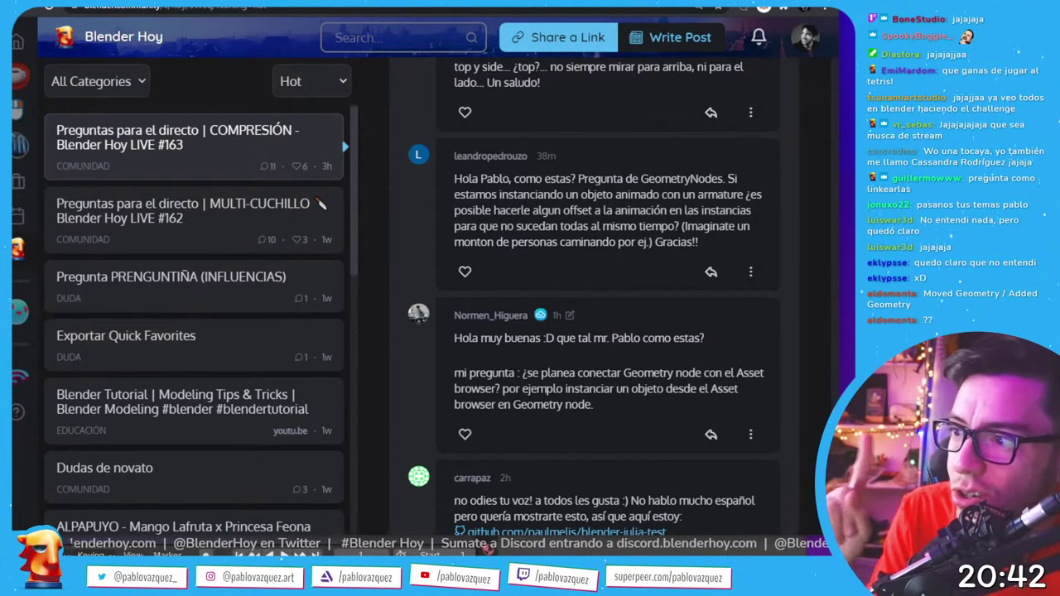
{"action": "key", "text": "alt+Tab"}
- Switch to the Geometry Nodes workspace, maximize Blender, and create a new node tree for the Cube
{"action": "left_click_drag", "start_coordinate": [431, 549], "coordinate": [431, 389]}
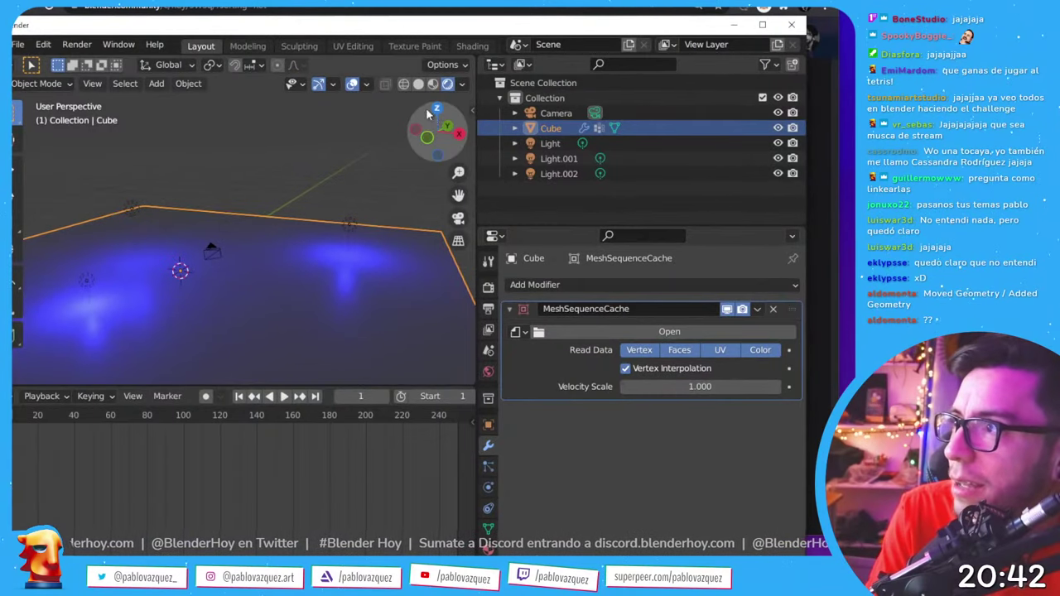
{"action": "scroll", "coordinate": [311, 49], "scroll_direction": "down", "scroll_amount": 6}
{"action": "left_click", "coordinate": [430, 46]}
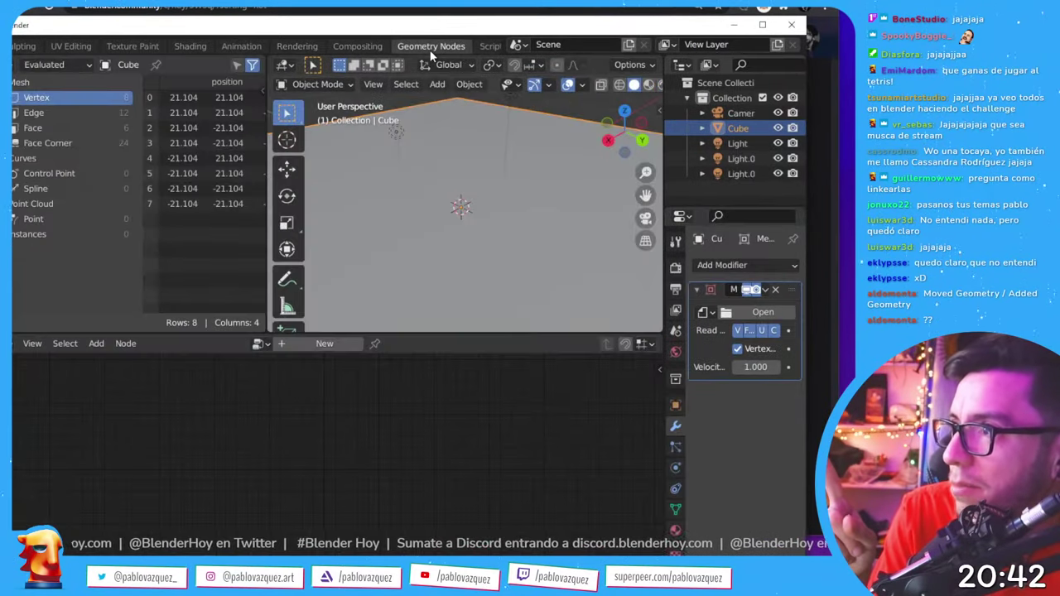
{"action": "key", "text": "super+Up"}
{"action": "left_click", "coordinate": [377, 292]}
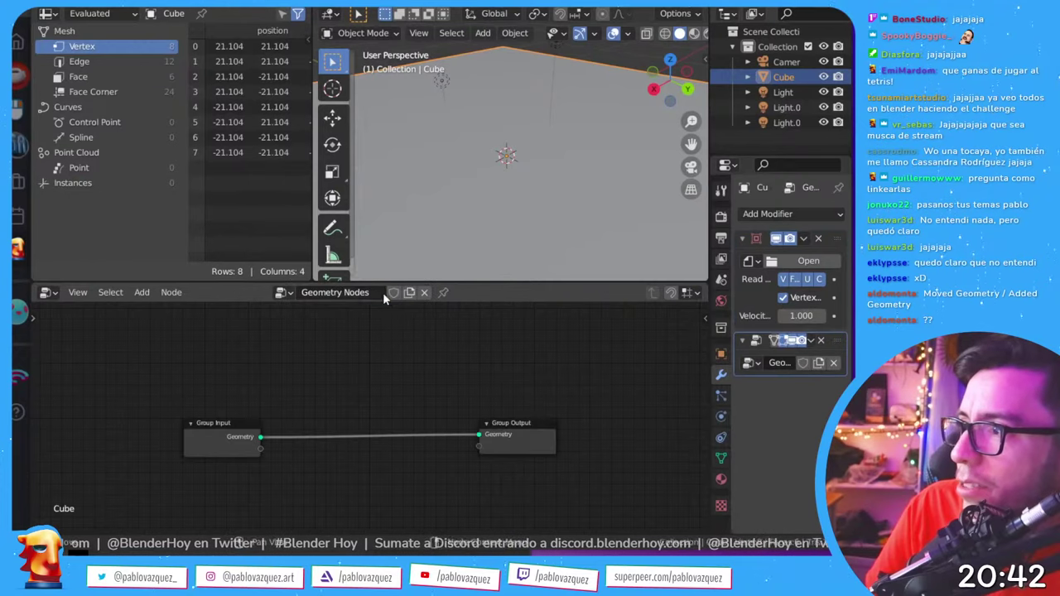
- Split the node editor and turn the lower area into an Asset Browser
{"action": "left_click_drag", "start_coordinate": [35, 285], "coordinate": [36, 448]}
{"action": "left_click", "coordinate": [46, 457]}
{"action": "left_click", "coordinate": [518, 357]}
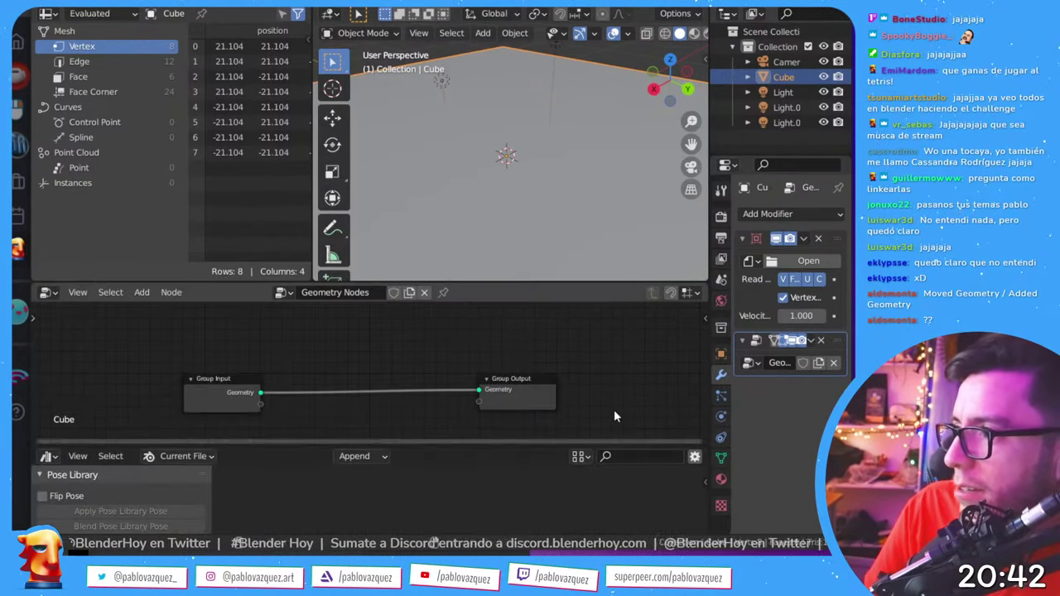
{"action": "scroll", "coordinate": [553, 111], "scroll_direction": "down", "scroll_amount": 2}
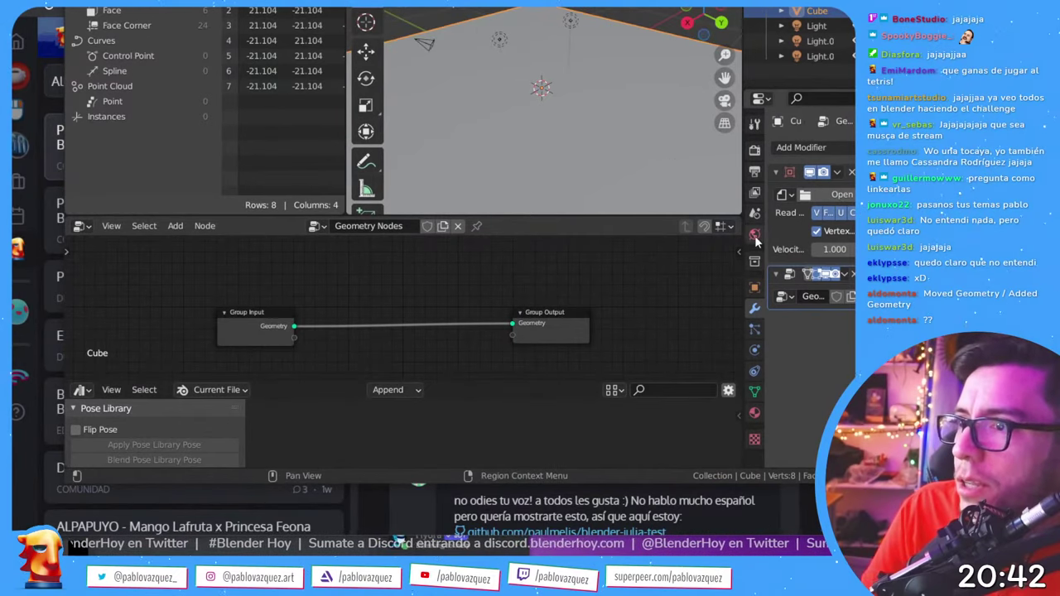
- Enable Extended Asset Browser under Preferences > Experimental, then close Preferences
{"action": "left_click", "coordinate": [754, 288]}
{"action": "key", "text": "F4"}
{"action": "left_click", "coordinate": [634, 155]}
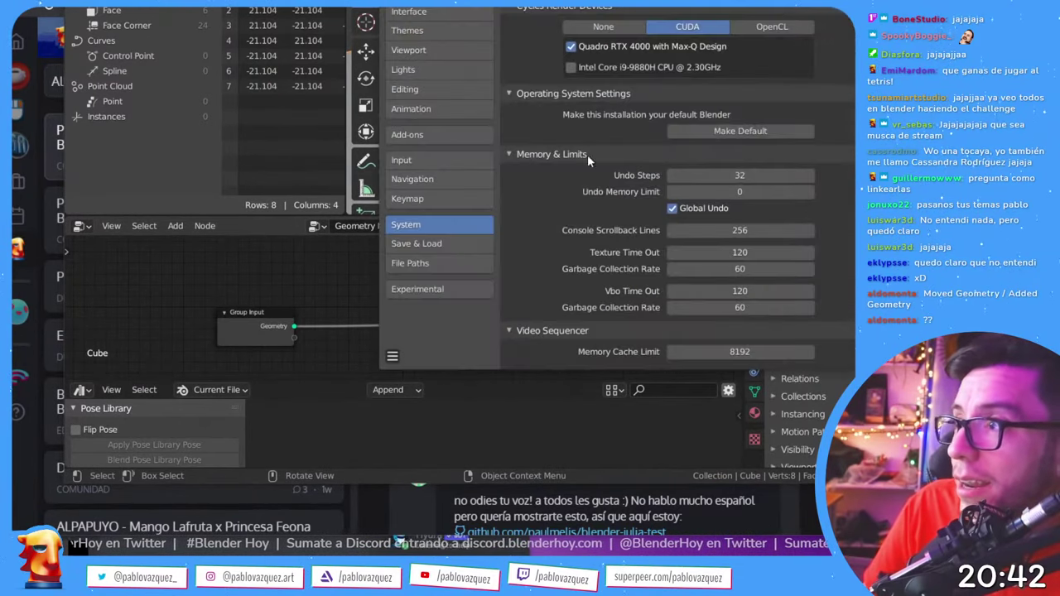
{"action": "left_click", "coordinate": [388, 69]}
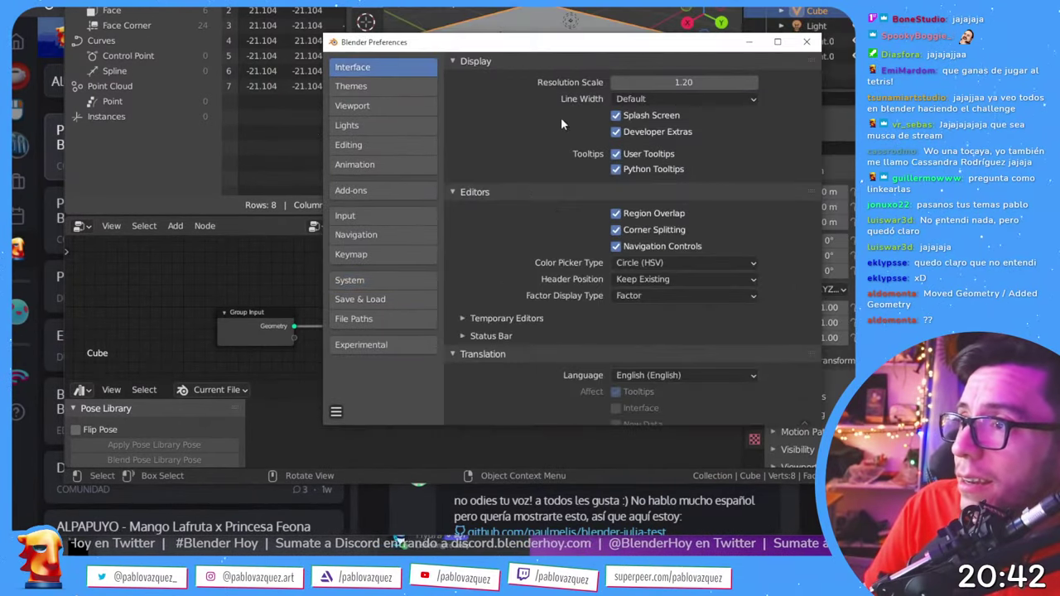
{"action": "left_click", "coordinate": [396, 343]}
{"action": "left_click", "coordinate": [506, 121]}
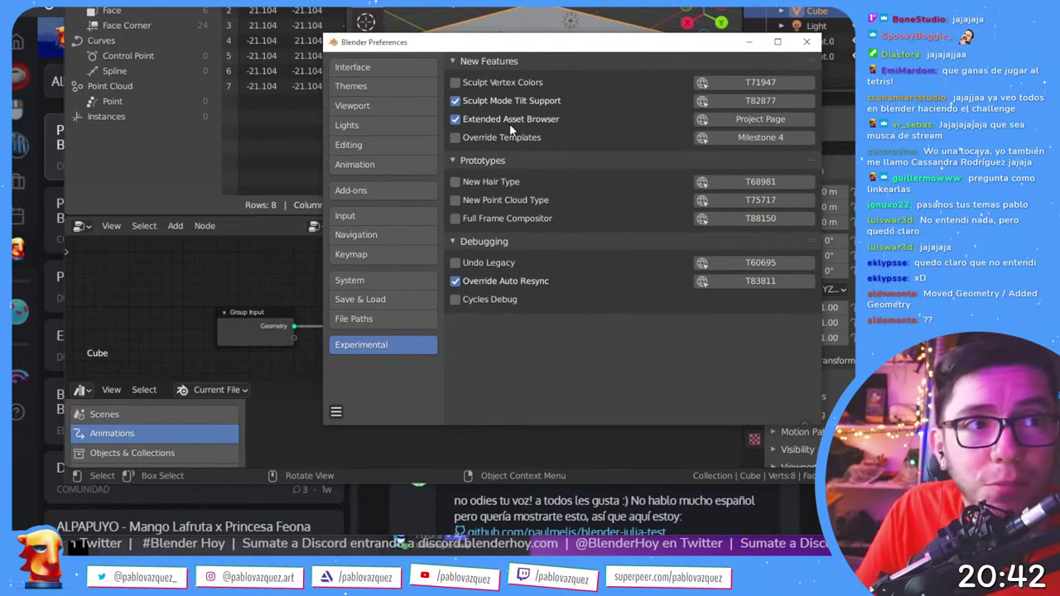
{"action": "left_click", "coordinate": [806, 42]}
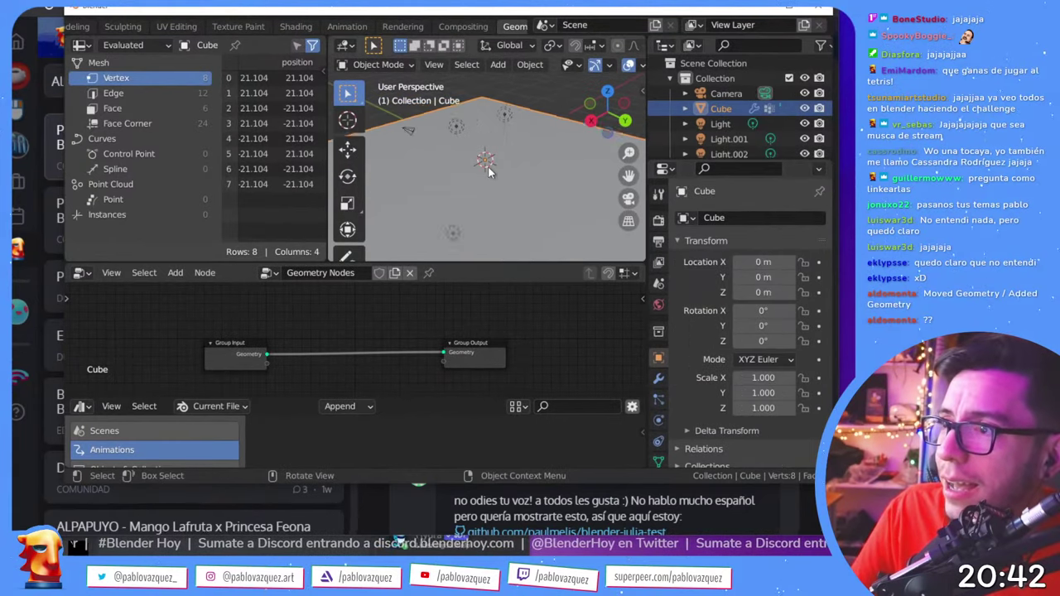
- Add a Suzanne monkey, scale it to 3.063, and mark it as an asset
{"action": "key", "text": "shift+a"}
{"action": "mouse_move", "coordinate": [516, 173]}
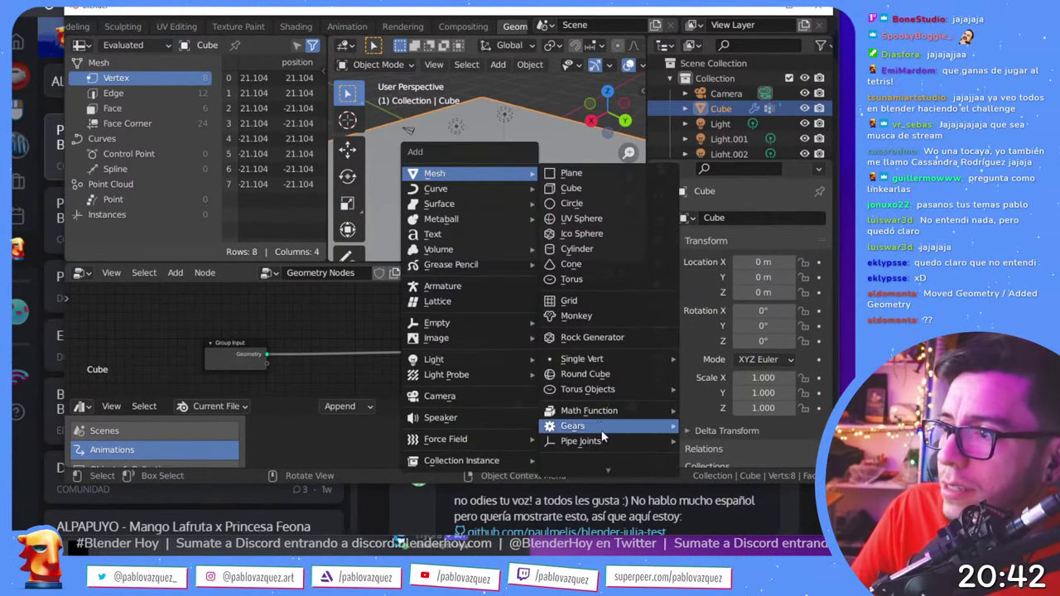
{"action": "left_click", "coordinate": [593, 316]}
{"action": "key", "text": "s"}
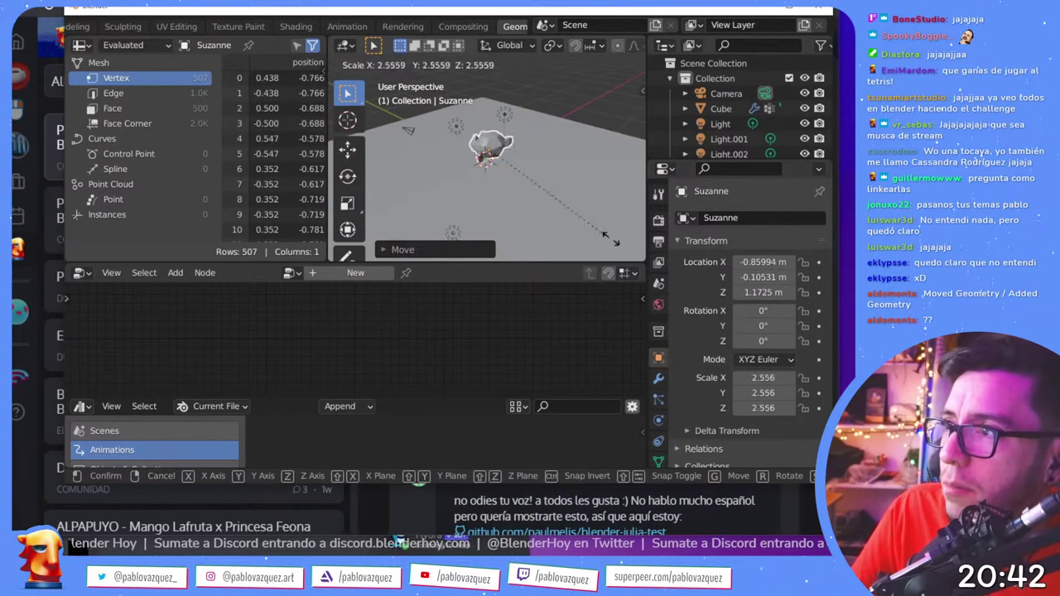
{"action": "left_click", "coordinate": [671, 228]}
{"action": "right_click", "coordinate": [747, 220]}
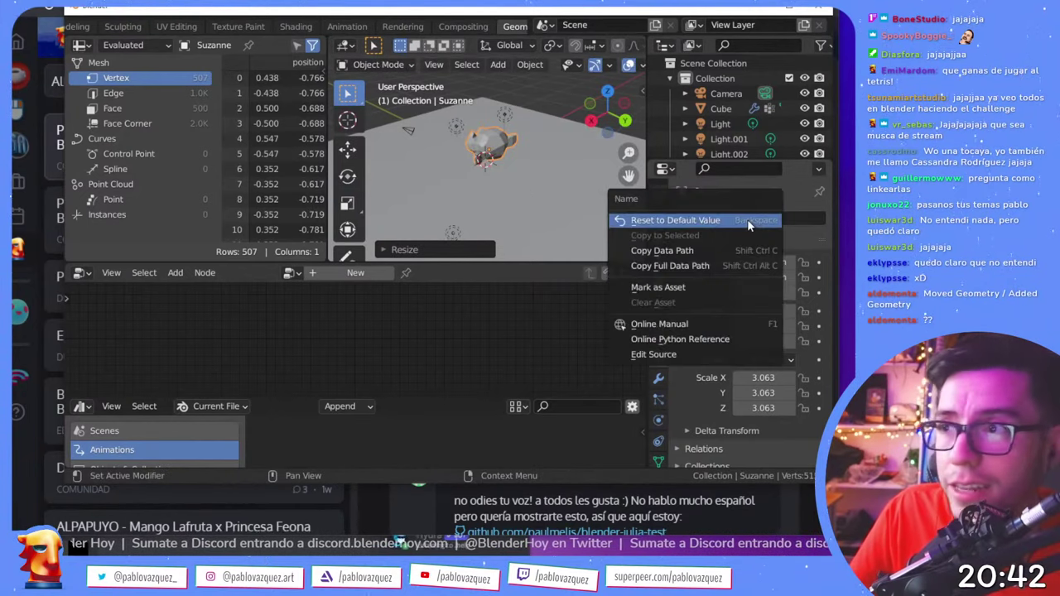
{"action": "left_click", "coordinate": [659, 287]}
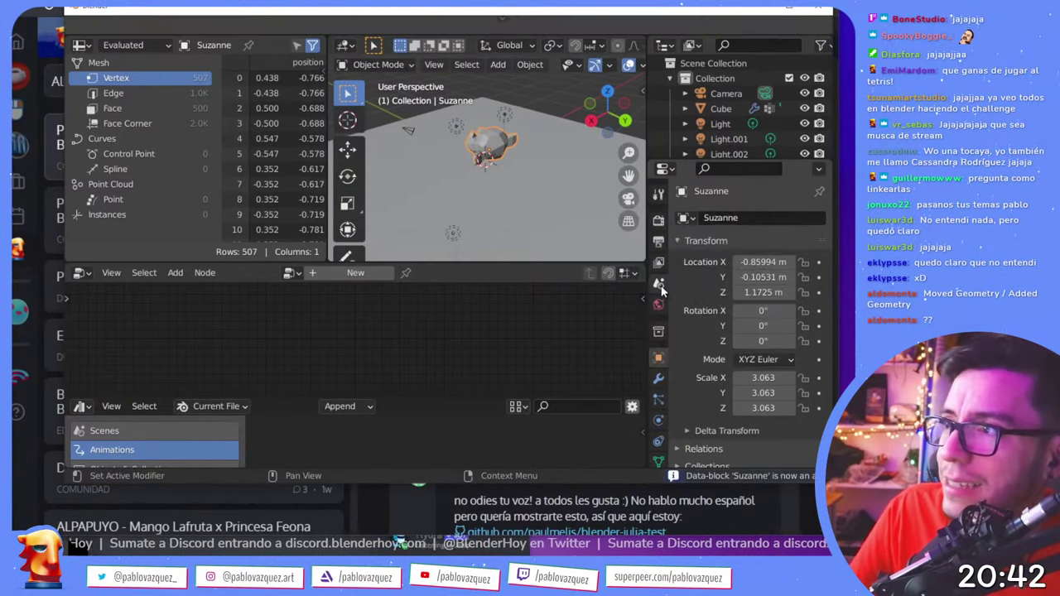
- Drag Suzanne from Objects & Collections assets into a new node tree as an Object Info node
{"action": "left_click_drag", "start_coordinate": [193, 394], "coordinate": [193, 356]}
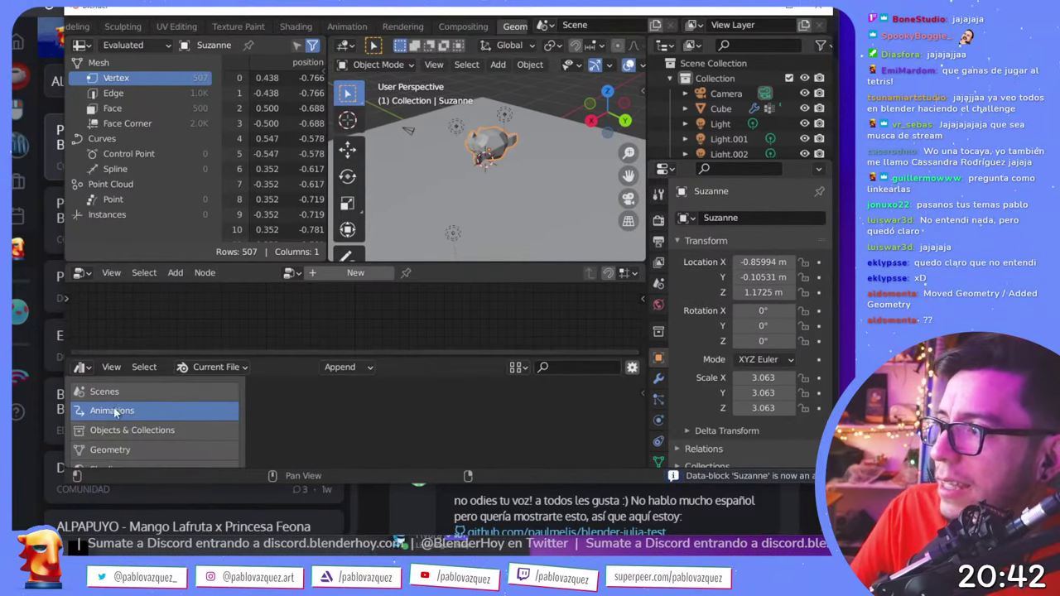
{"action": "left_click", "coordinate": [126, 428]}
{"action": "left_click_drag", "start_coordinate": [286, 443], "coordinate": [340, 324]}
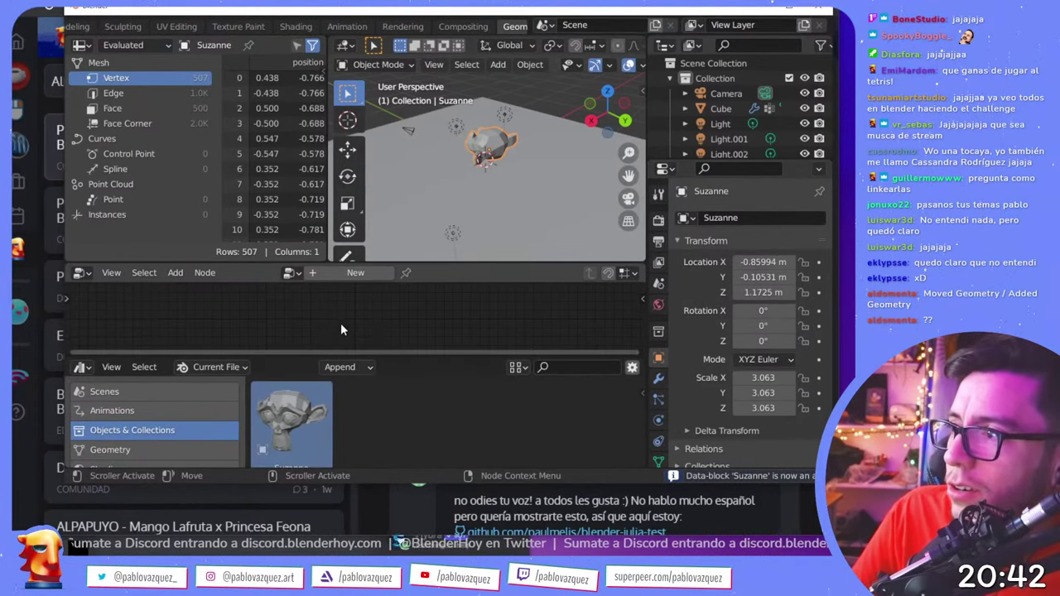
{"action": "left_click", "coordinate": [341, 273]}
{"action": "left_click_drag", "start_coordinate": [290, 424], "coordinate": [340, 325]}
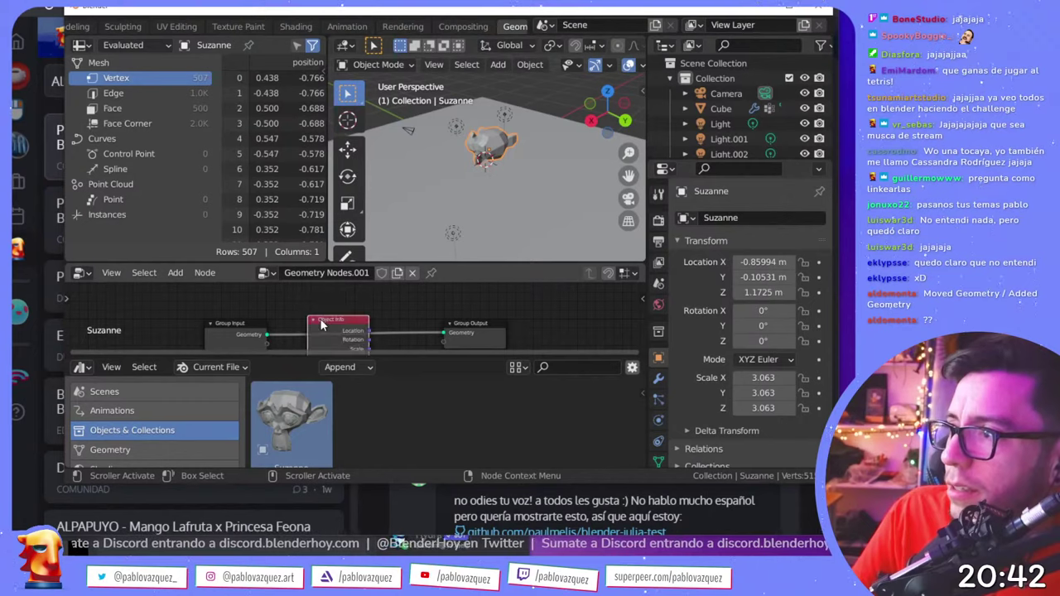
{"action": "scroll", "coordinate": [393, 296], "scroll_direction": "down", "scroll_amount": 2}
{"action": "scroll", "coordinate": [376, 323], "scroll_direction": "up", "scroll_amount": 4}
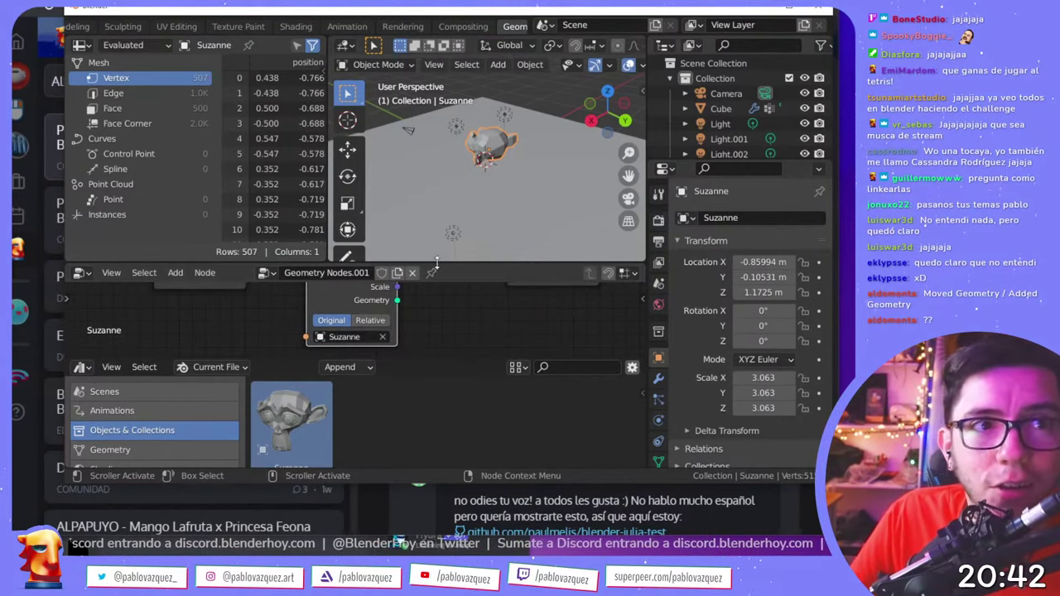
- Rearrange the Blender window, briefly showing the forum, and dock Blender back at the top
{"action": "left_click_drag", "start_coordinate": [409, 160], "coordinate": [491, 496]}
{"action": "left_click", "coordinate": [571, 224]}
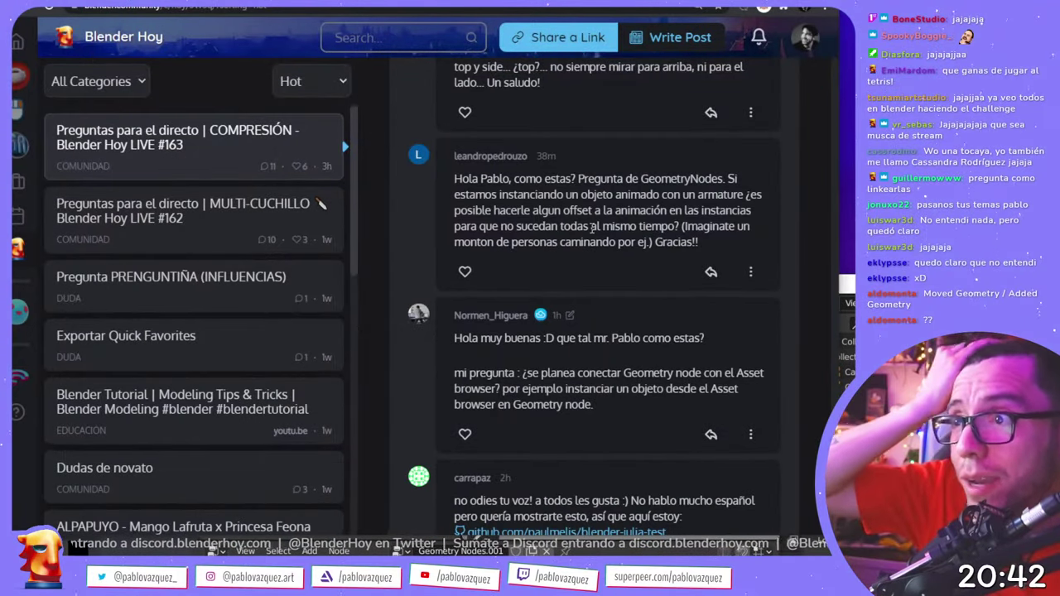
{"action": "key", "text": "alt+Tab"}
{"action": "left_click_drag", "start_coordinate": [497, 269], "coordinate": [389, 4]}
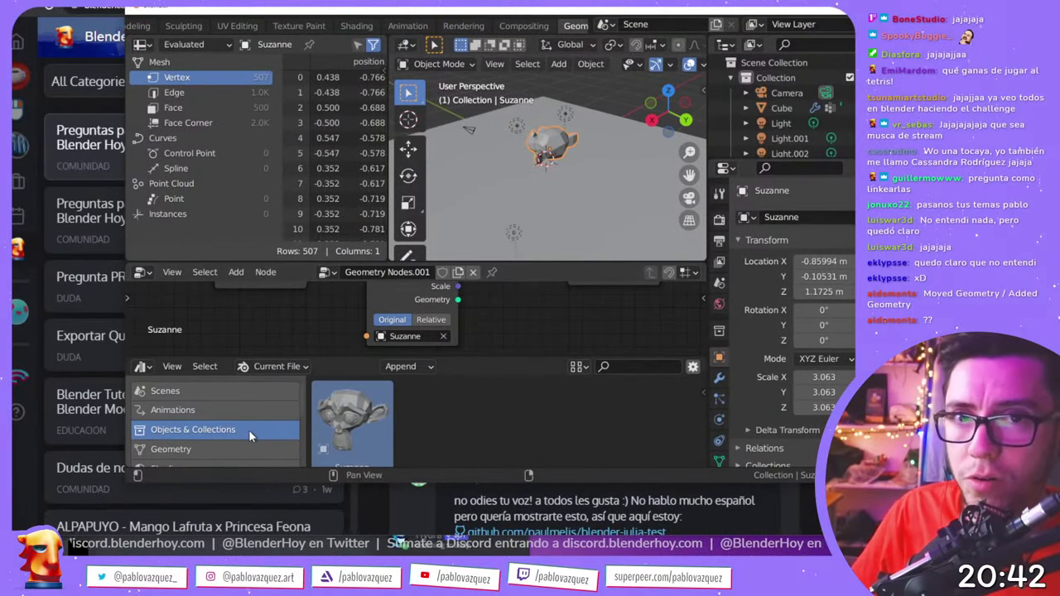
- Mark the Geometry Nodes.001 tree as an asset and browse the Geometry and Shading categories
{"action": "right_click", "coordinate": [374, 274]}
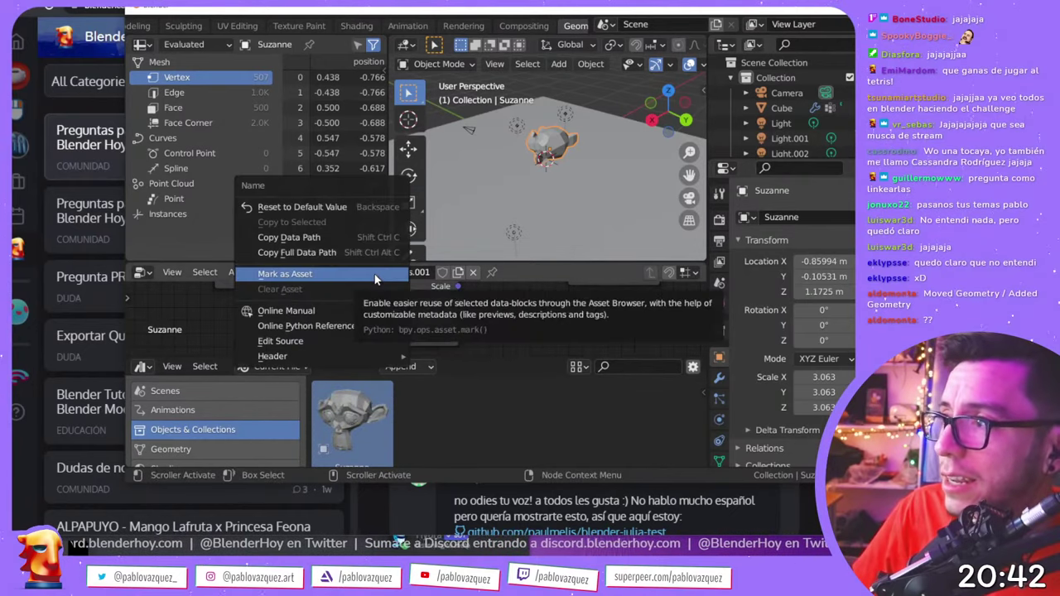
{"action": "left_click", "coordinate": [374, 274]}
{"action": "left_click", "coordinate": [211, 443]}
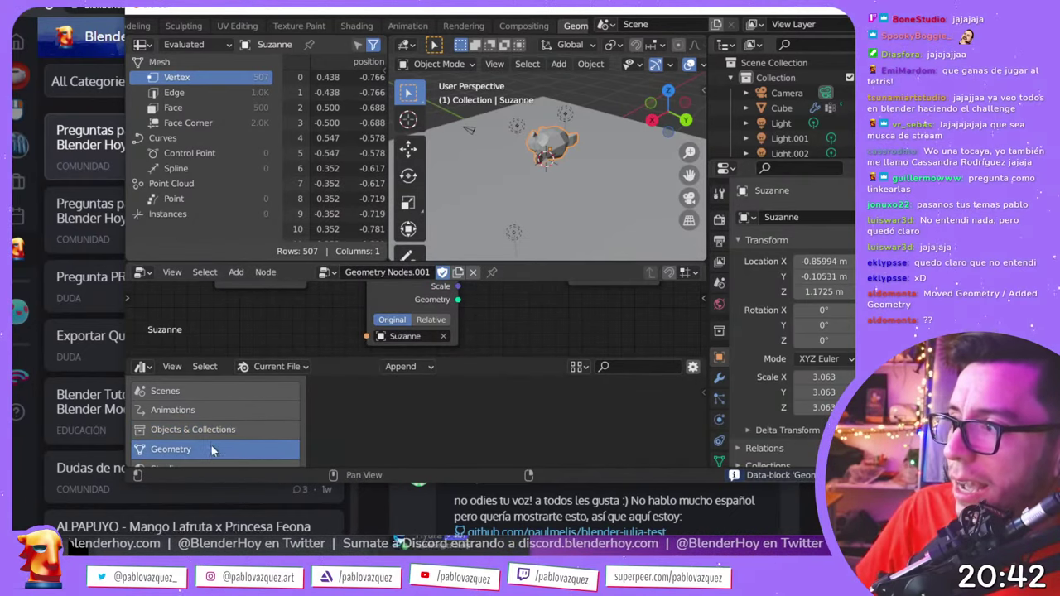
{"action": "scroll", "coordinate": [211, 444], "scroll_direction": "down", "scroll_amount": 1}
{"action": "left_click", "coordinate": [201, 443]}
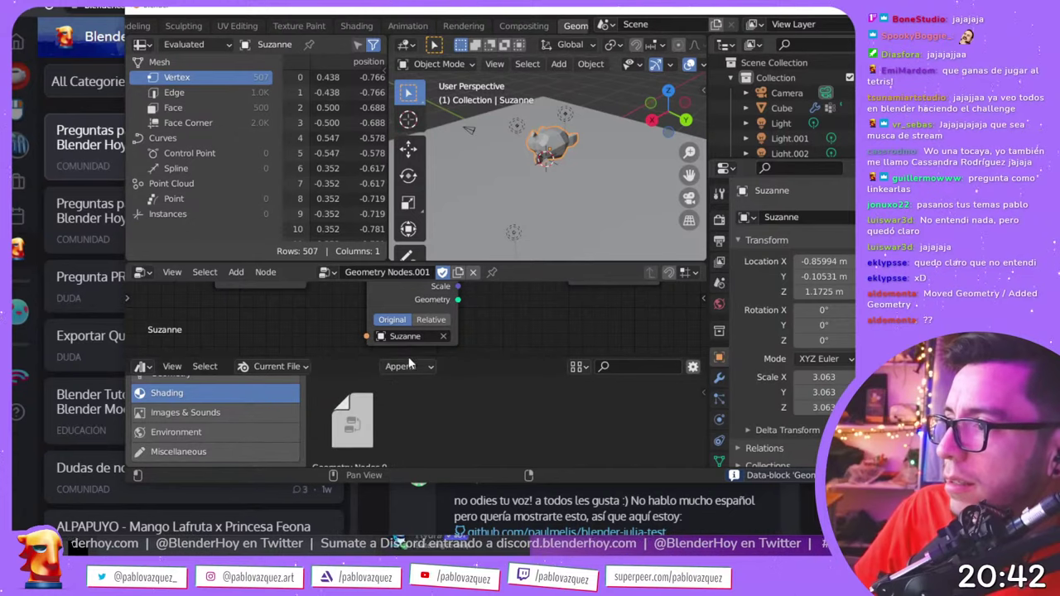
- Enlarge the asset browser and node editor areas
{"action": "left_click_drag", "start_coordinate": [232, 358], "coordinate": [232, 326]}
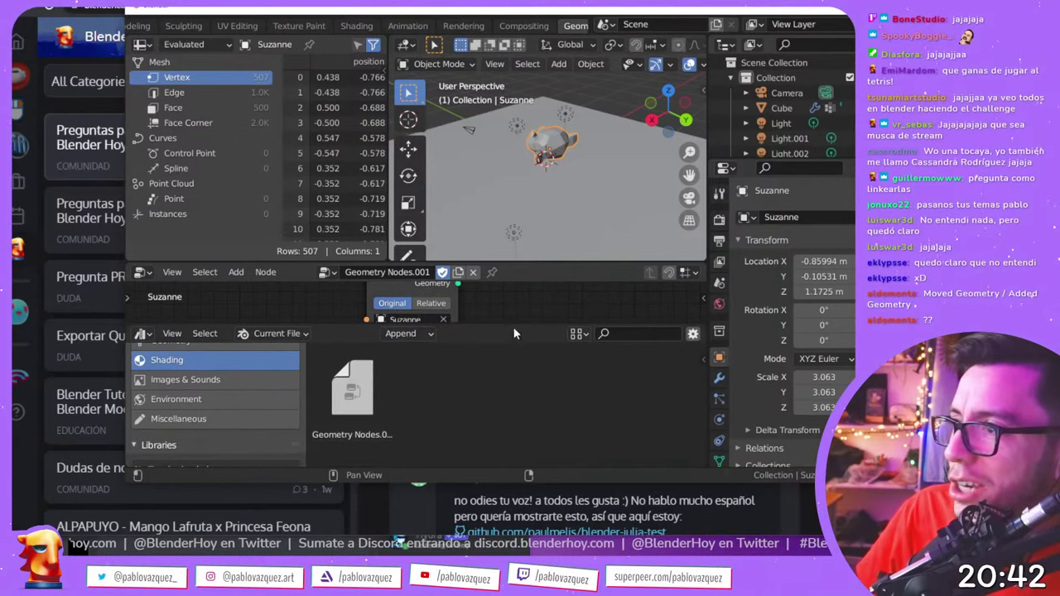
{"action": "left_click_drag", "start_coordinate": [517, 263], "coordinate": [517, 186]}
{"action": "scroll", "coordinate": [510, 236], "scroll_direction": "down", "scroll_amount": 5}
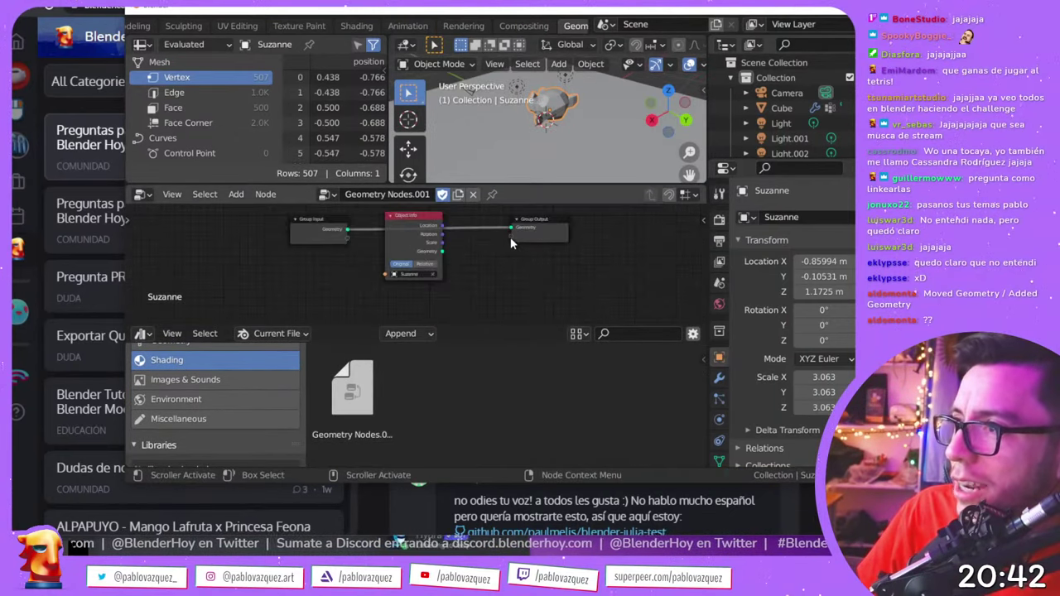
{"action": "key", "text": "shift+a"}
- Add a UV sphere and move it into position
{"action": "mouse_move", "coordinate": [497, 125]}
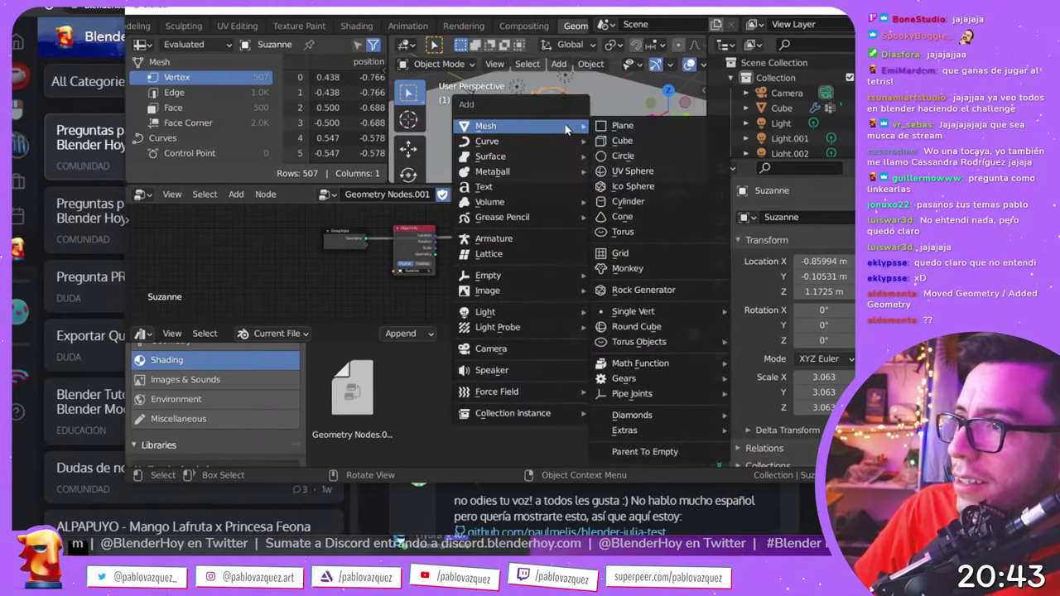
{"action": "left_click", "coordinate": [632, 171]}
{"action": "key", "text": "g"}
{"action": "left_click", "coordinate": [606, 121]}
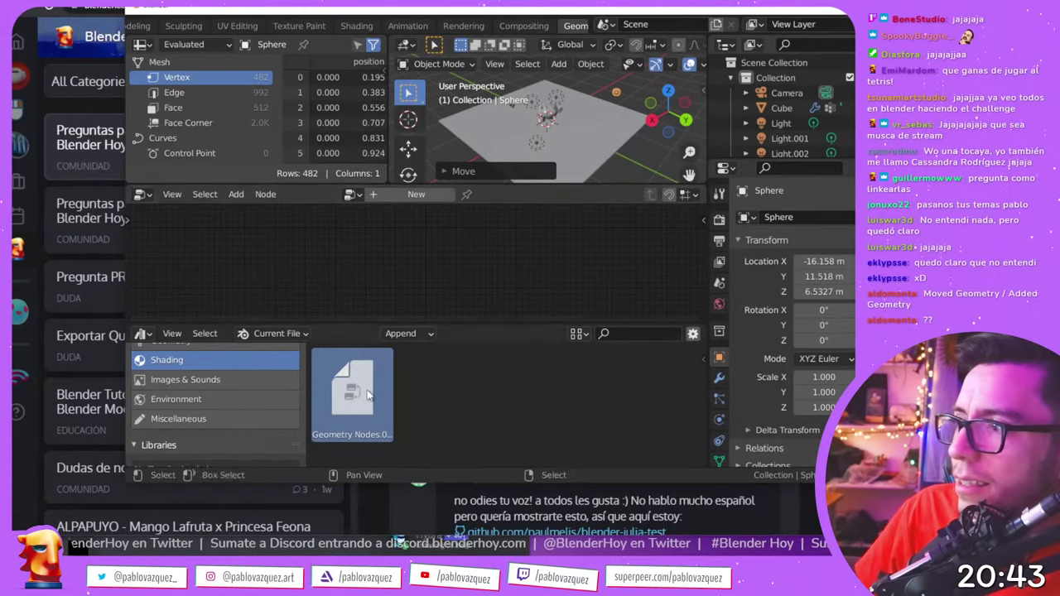
- Give the sphere a new node tree with the Geometry Nodes asset as a group, then return to the forum
{"action": "left_click_drag", "start_coordinate": [357, 375], "coordinate": [373, 279]}
{"action": "left_click", "coordinate": [399, 199]}
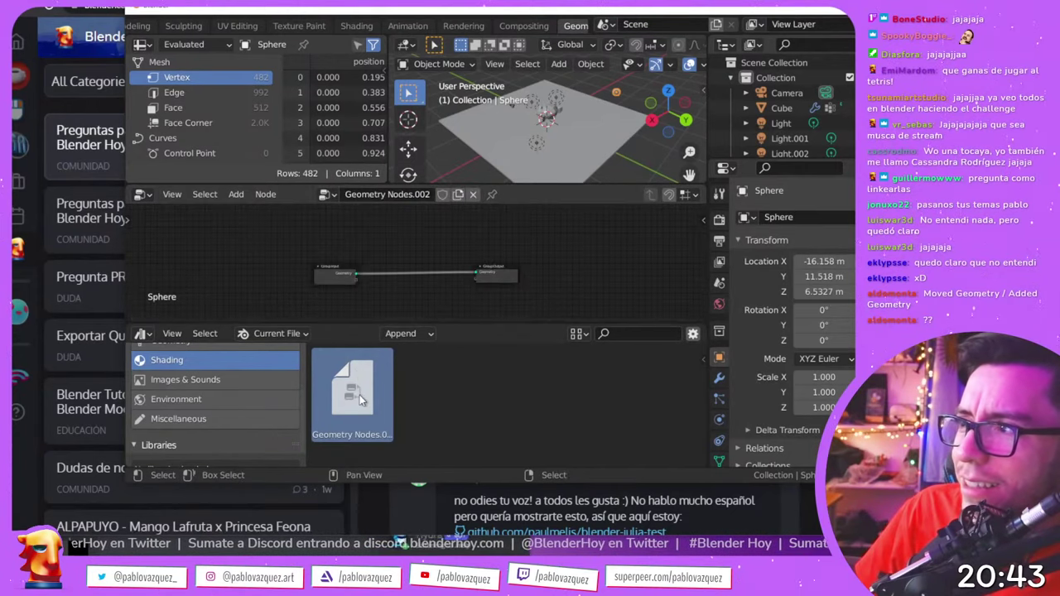
{"action": "left_click_drag", "start_coordinate": [352, 389], "coordinate": [395, 249]}
{"action": "scroll", "coordinate": [404, 261], "scroll_direction": "up", "scroll_amount": 2}
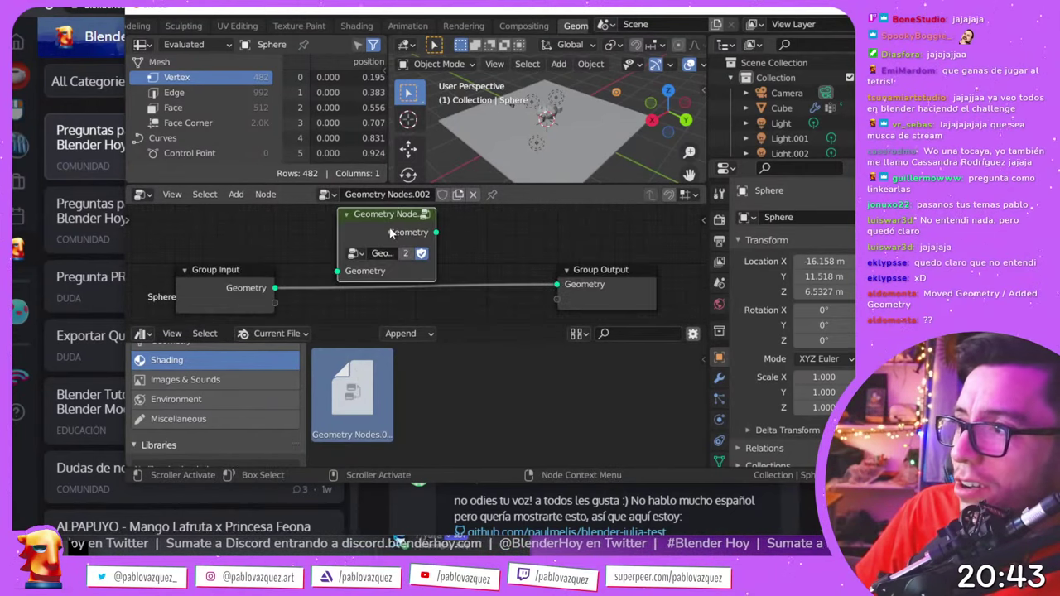
{"action": "key", "text": "Tab"}
{"action": "scroll", "coordinate": [409, 250], "scroll_direction": "down", "scroll_amount": 3}
{"action": "key", "text": "Tab"}
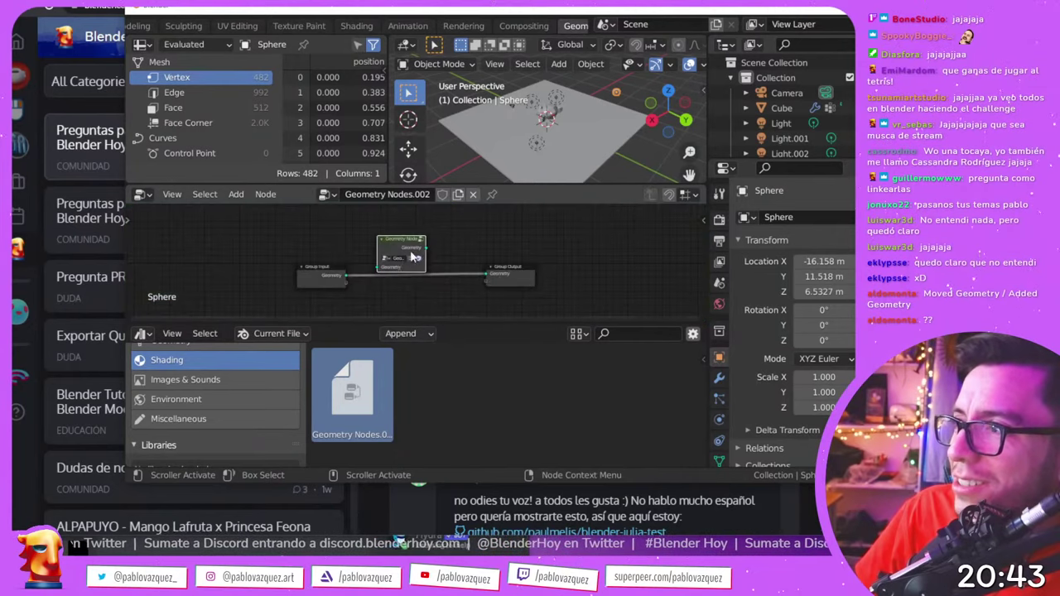
{"action": "left_click_drag", "start_coordinate": [359, 222], "coordinate": [372, 232]}
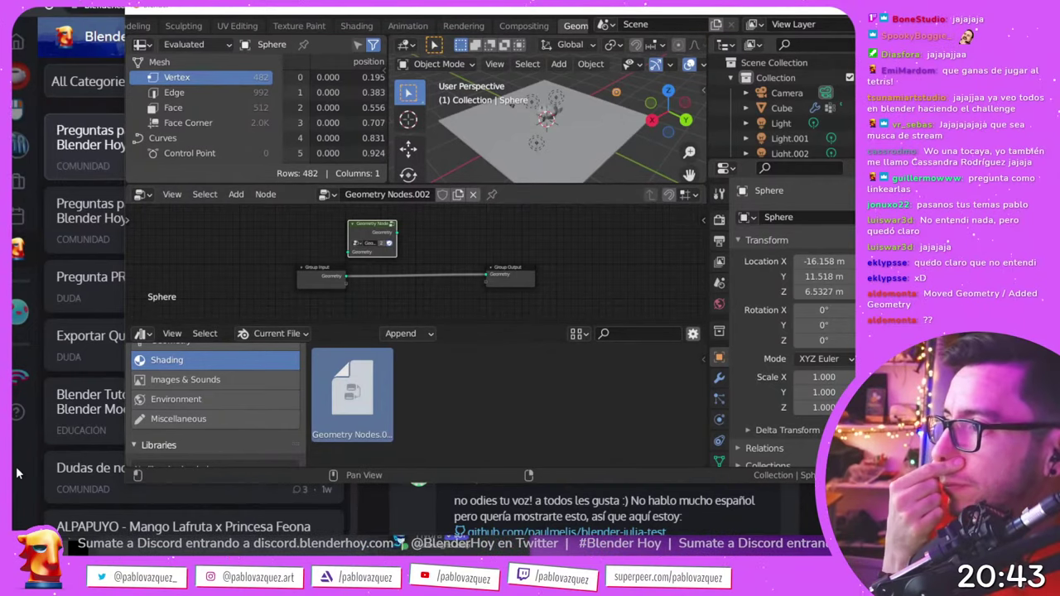
{"action": "key", "text": "alt+Tab"}
{"action": "scroll", "coordinate": [632, 416], "scroll_direction": "down", "scroll_amount": 5}
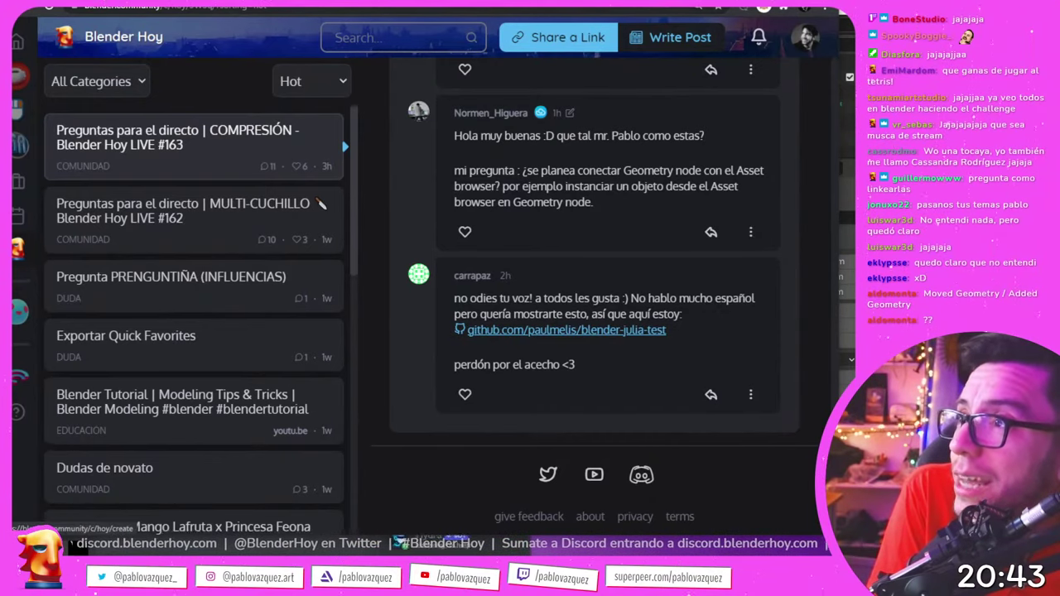
- Open the blender-julia-test GitHub repository linked in the last comment
{"action": "left_click", "coordinate": [682, 3]}
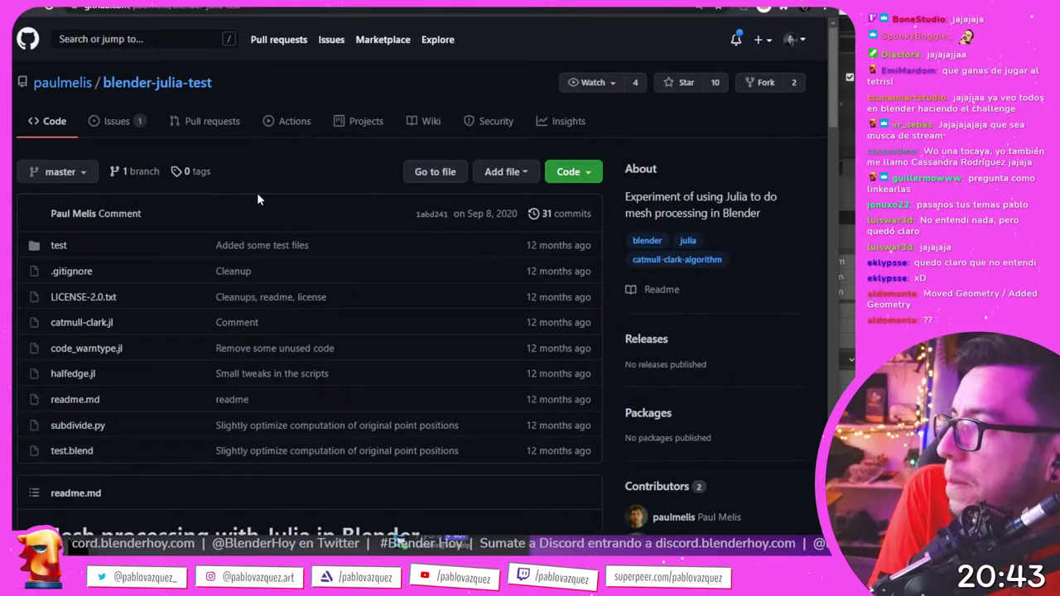
{"action": "scroll", "coordinate": [256, 192], "scroll_direction": "down", "scroll_amount": 3}
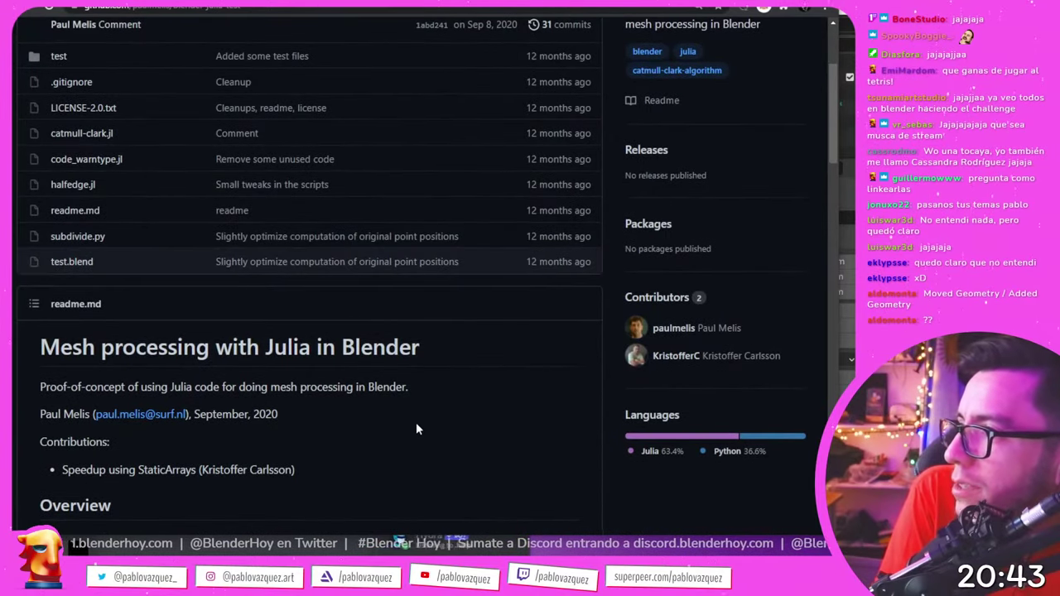
{"action": "scroll", "coordinate": [393, 331], "scroll_direction": "down", "scroll_amount": 3}
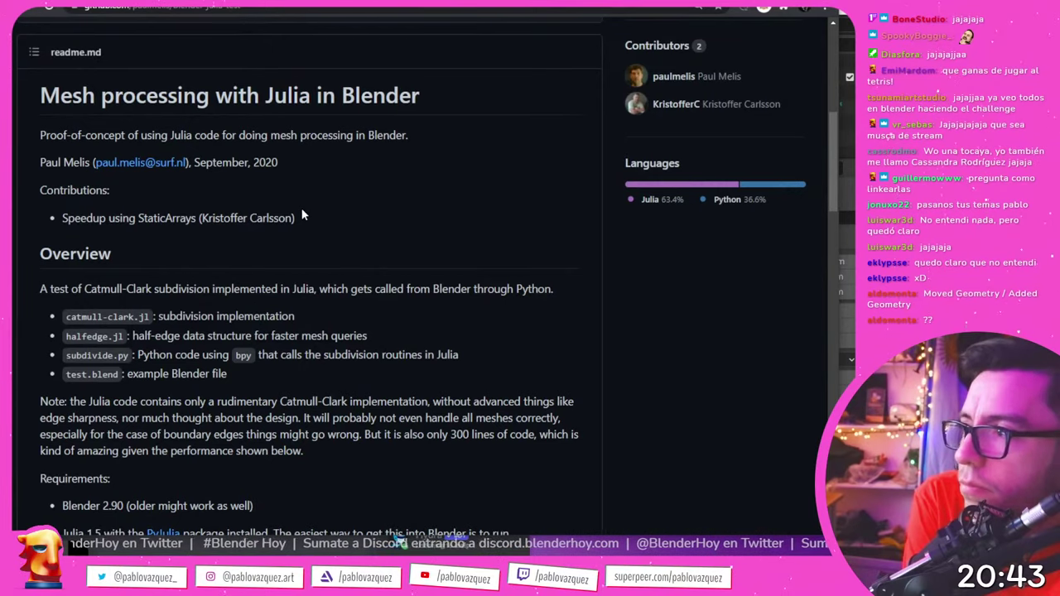
{"action": "scroll", "coordinate": [301, 209], "scroll_direction": "down", "scroll_amount": 8}
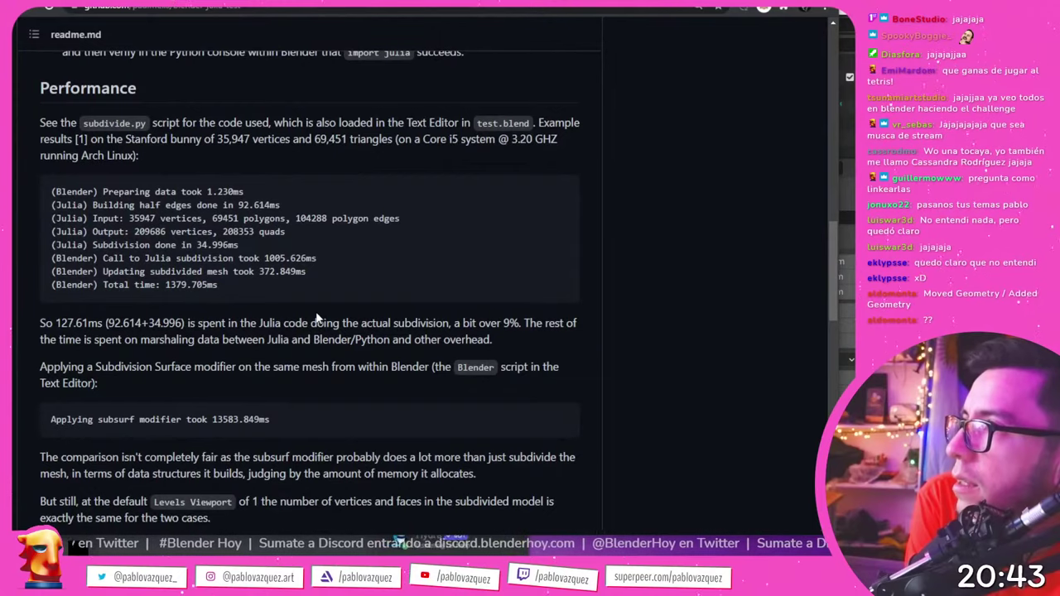
{"action": "scroll", "coordinate": [315, 317], "scroll_direction": "down", "scroll_amount": 10}
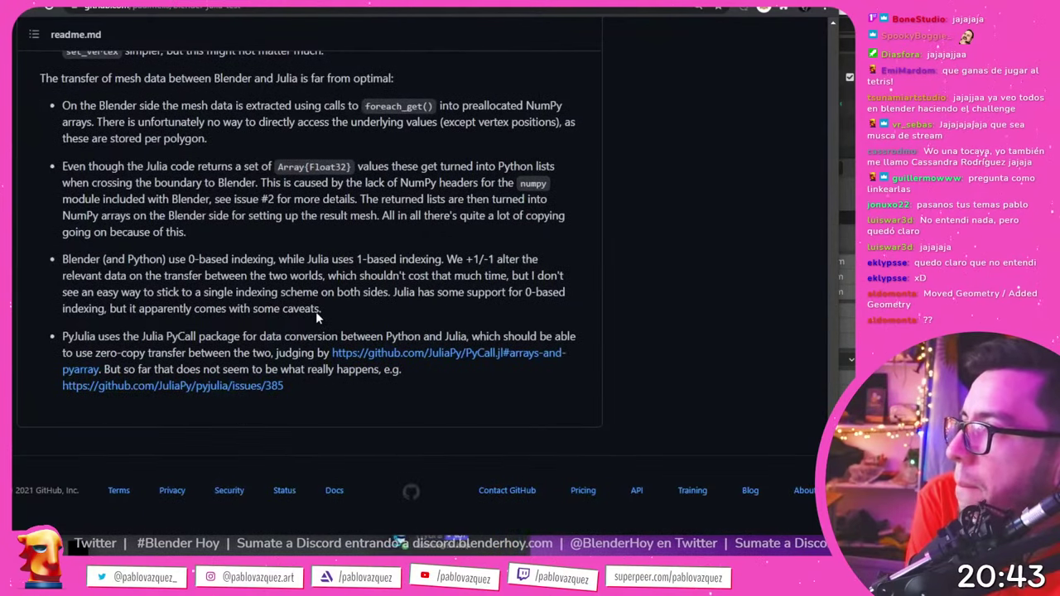
{"action": "scroll", "coordinate": [315, 311], "scroll_direction": "up", "scroll_amount": 3}
{"action": "scroll", "coordinate": [306, 316], "scroll_direction": "up", "scroll_amount": 2}
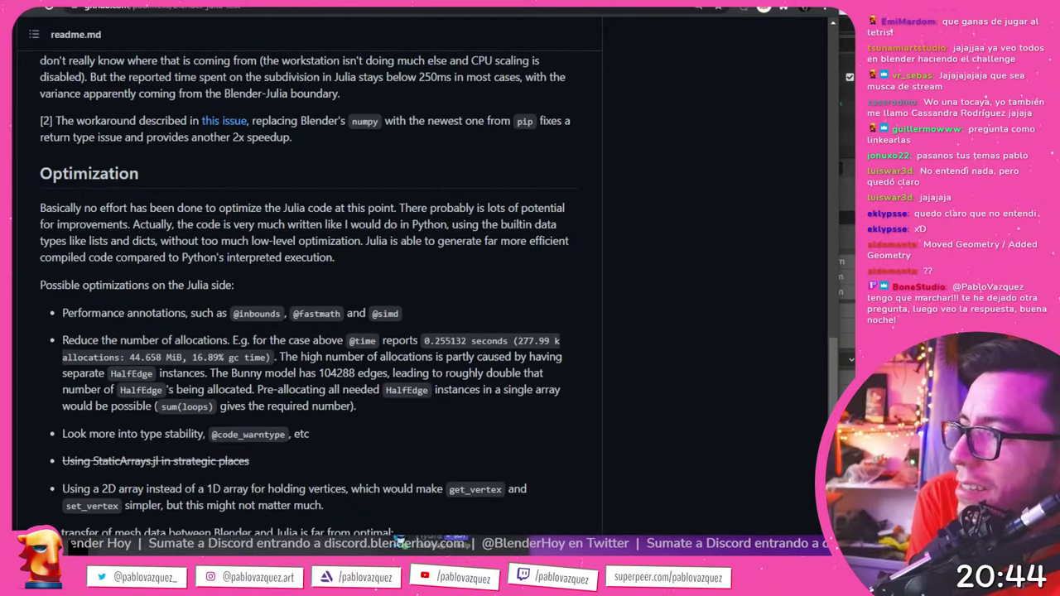
{"action": "scroll", "coordinate": [834, 382], "scroll_direction": "down", "scroll_amount": 1}
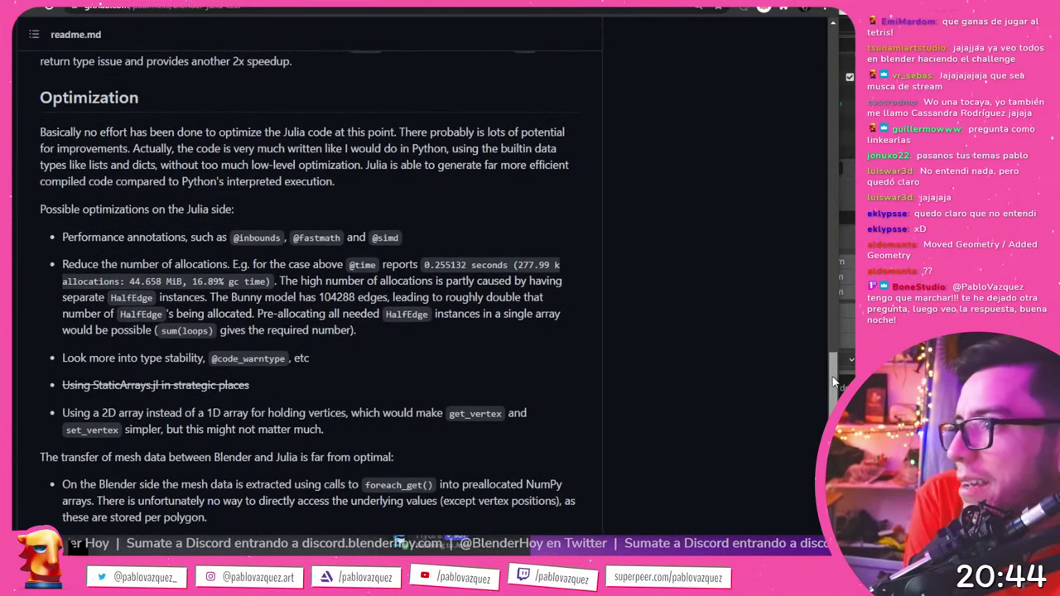
{"action": "scroll", "coordinate": [836, 364], "scroll_direction": "up", "scroll_amount": 15}
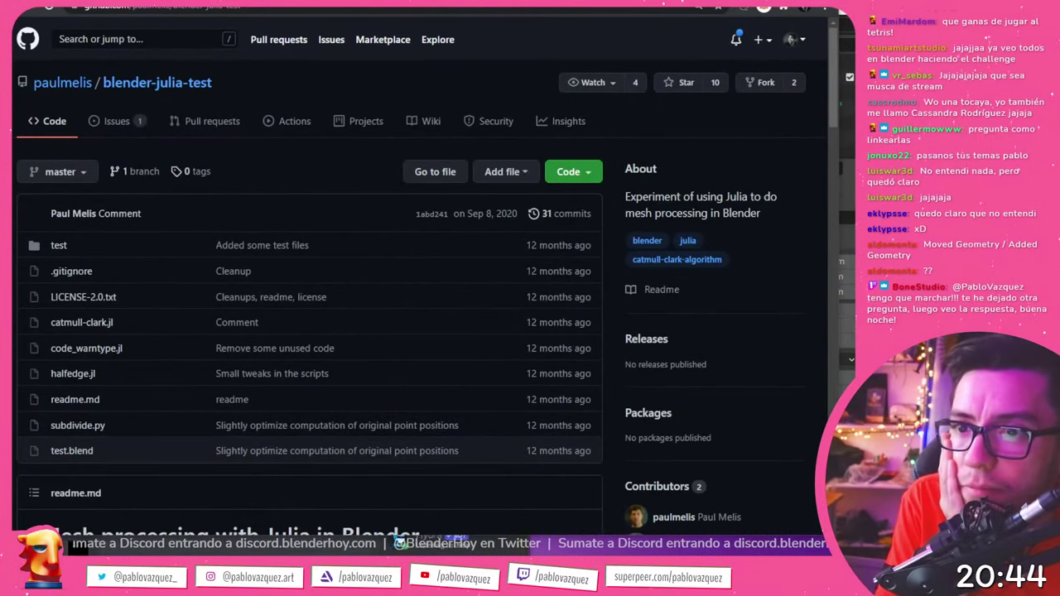
- Return to the forum and open the Blender Hoy LIVE #163 questions post
{"action": "key", "text": "alt+Tab"}
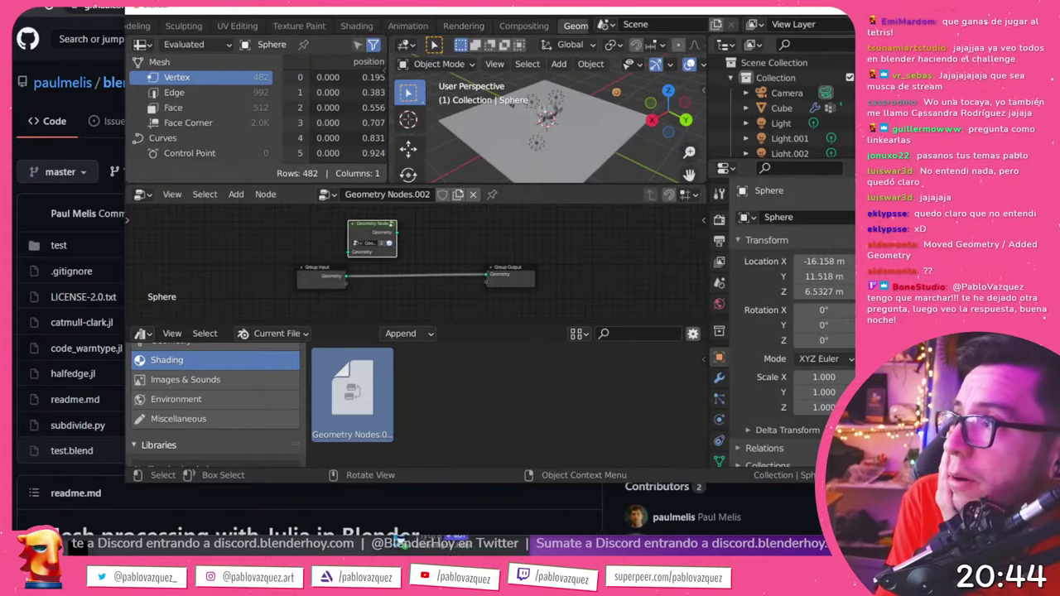
{"action": "key", "text": "alt+Tab"}
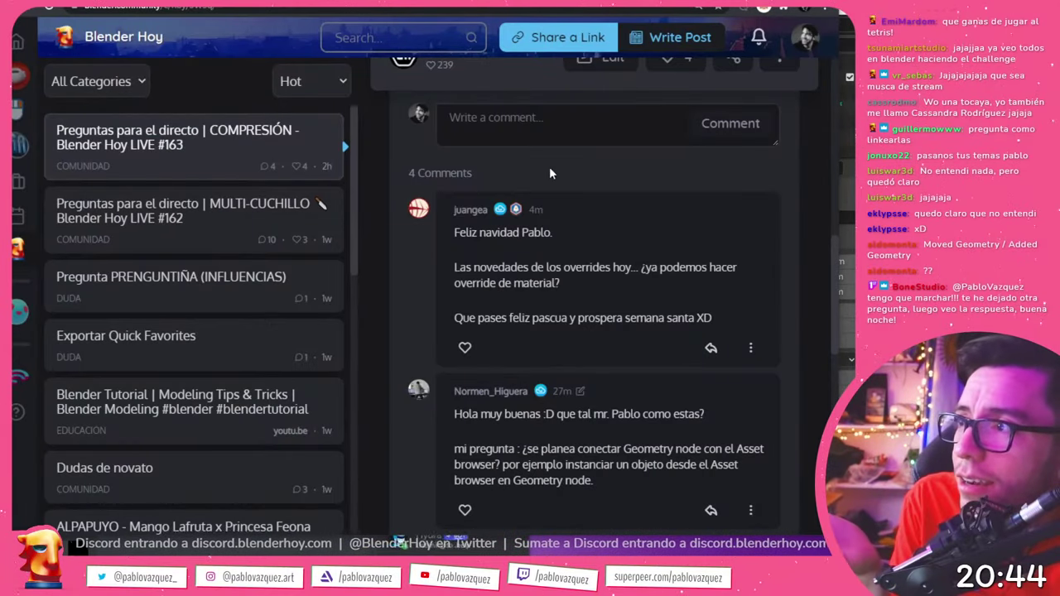
{"action": "left_click", "coordinate": [216, 164]}
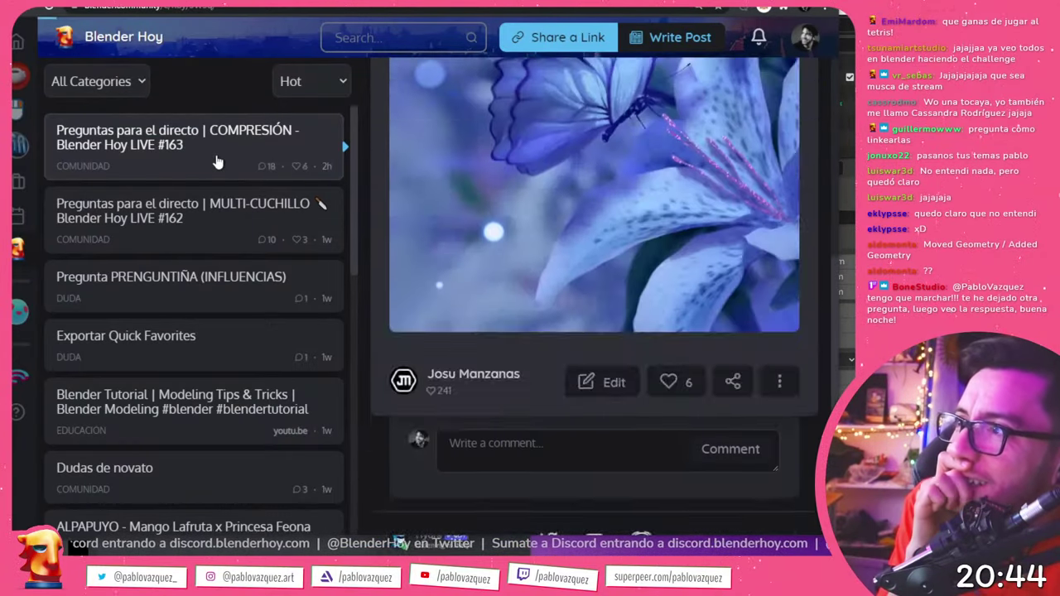
- Scroll up and down through the viewers' questions, ending at the mesh weights question
{"action": "scroll", "coordinate": [584, 339], "scroll_direction": "down", "scroll_amount": 5}
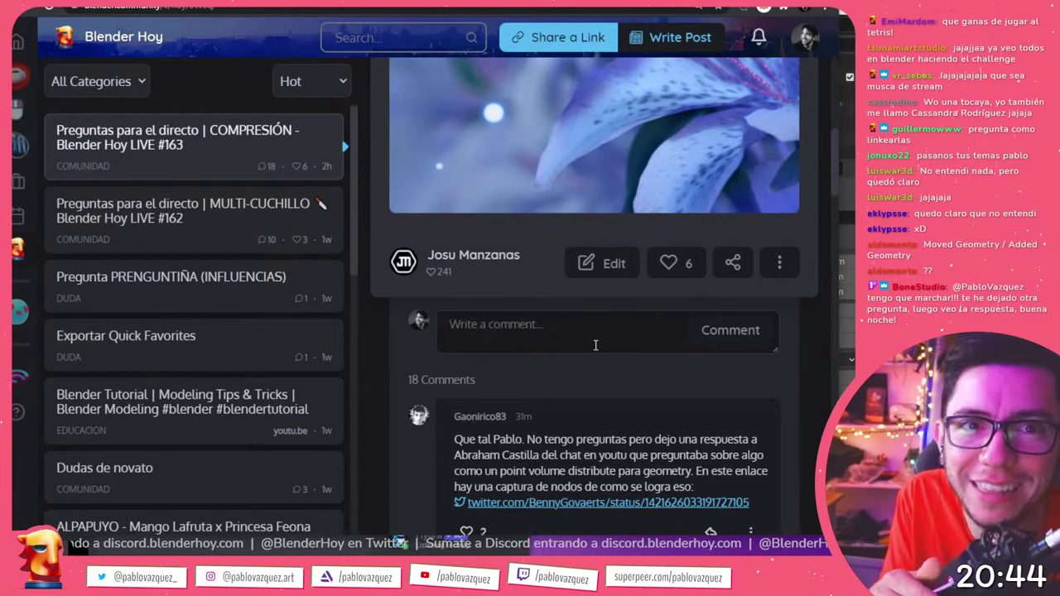
{"action": "scroll", "coordinate": [574, 379], "scroll_direction": "down", "scroll_amount": 3}
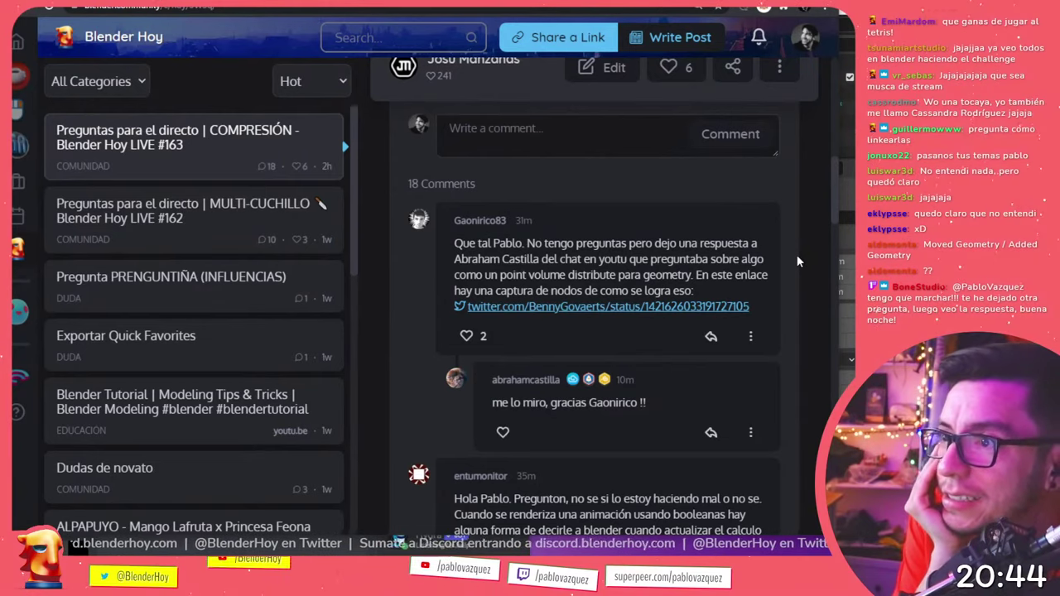
{"action": "scroll", "coordinate": [797, 261], "scroll_direction": "down", "scroll_amount": 3}
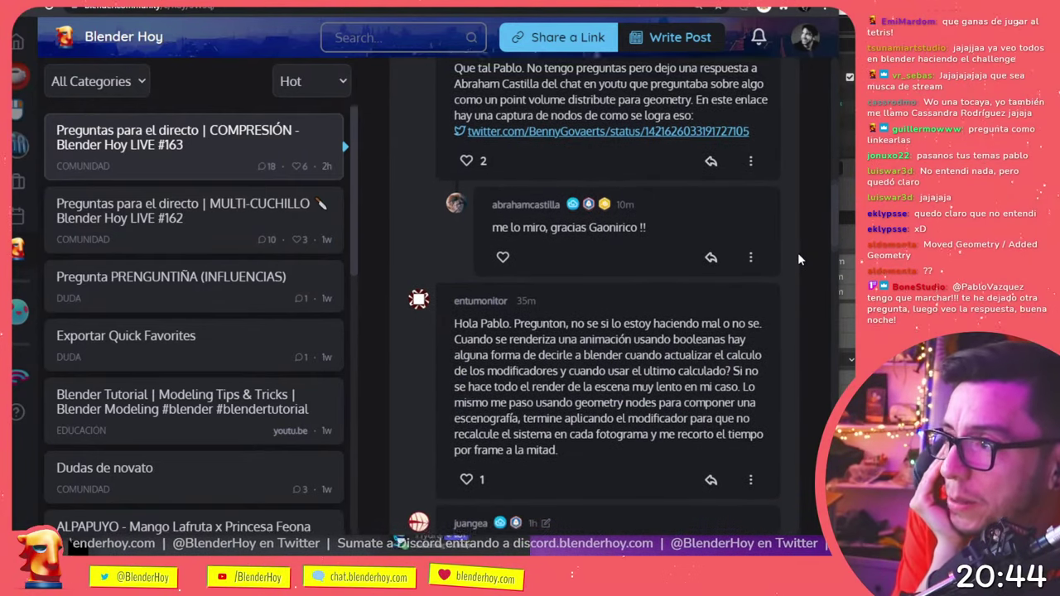
{"action": "scroll", "coordinate": [797, 253], "scroll_direction": "down", "scroll_amount": 10}
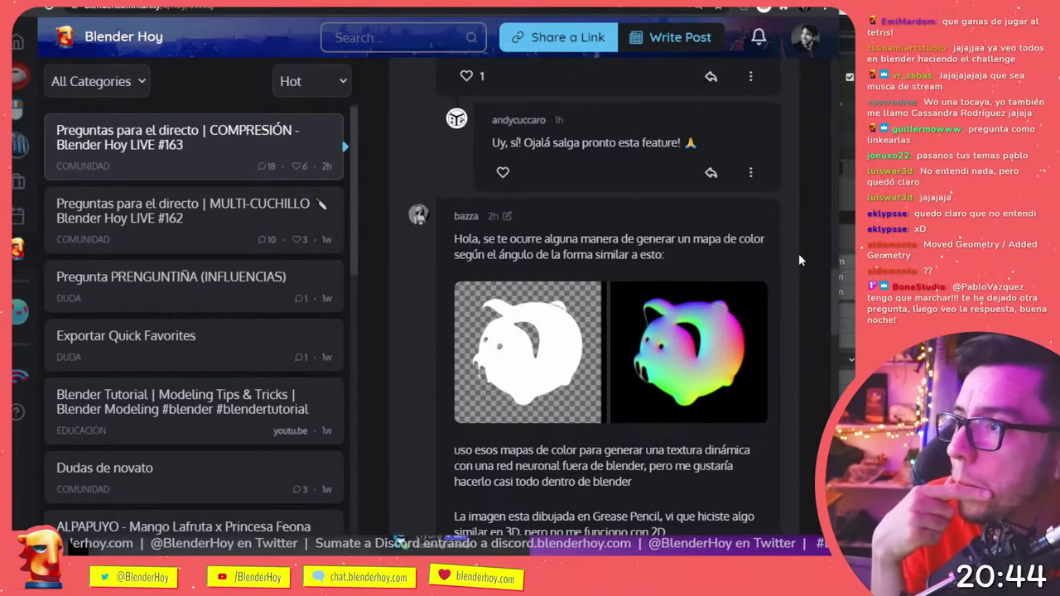
{"action": "scroll", "coordinate": [798, 254], "scroll_direction": "down", "scroll_amount": 7}
{"action": "scroll", "coordinate": [798, 253], "scroll_direction": "up", "scroll_amount": 3}
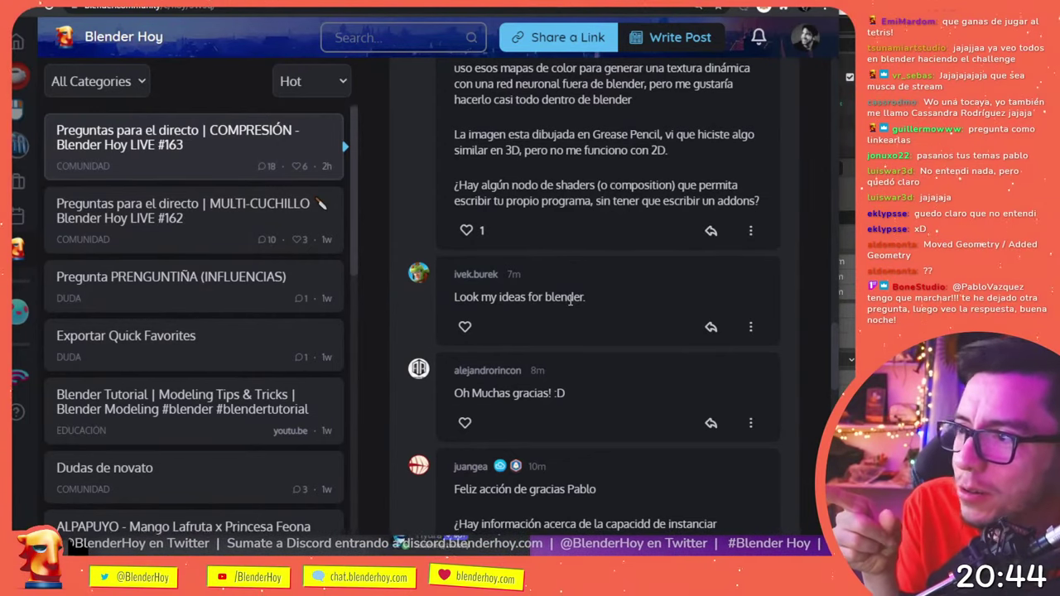
{"action": "scroll", "coordinate": [569, 296], "scroll_direction": "down", "scroll_amount": 5}
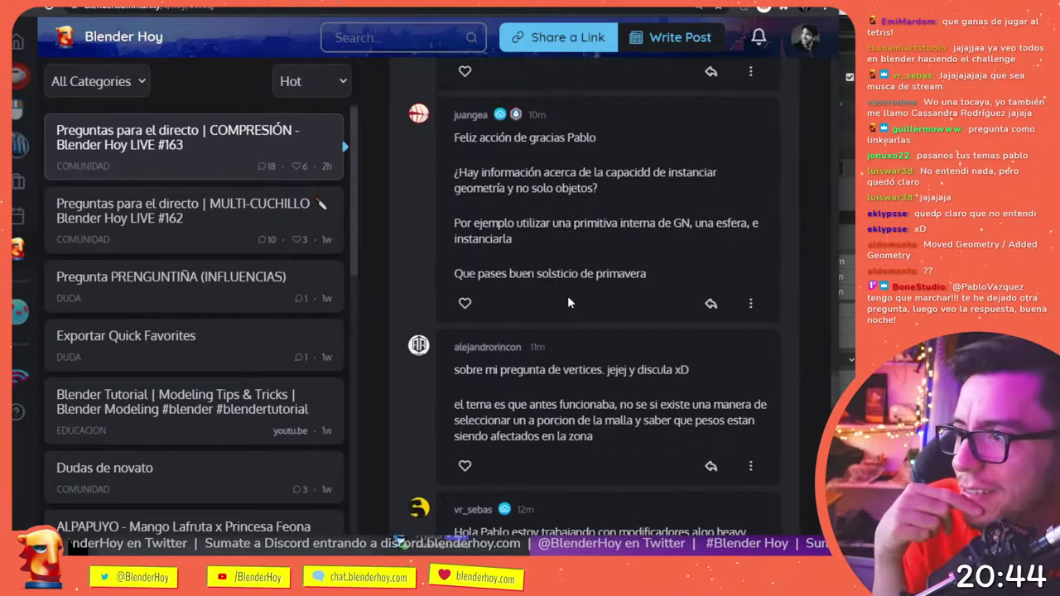
{"action": "scroll", "coordinate": [568, 382], "scroll_direction": "down", "scroll_amount": 2}
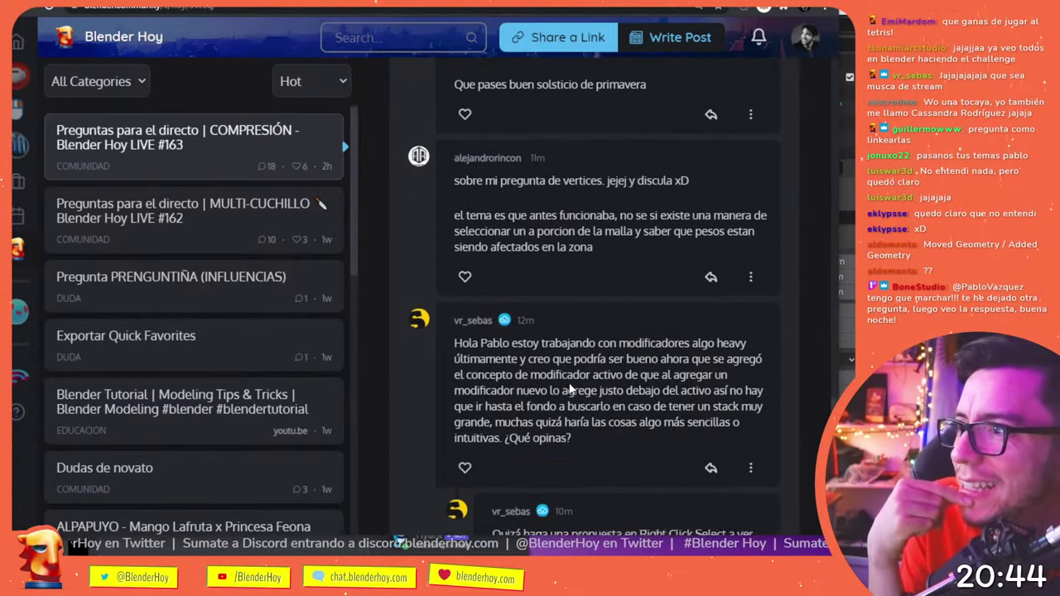
{"action": "scroll", "coordinate": [568, 386], "scroll_direction": "down", "scroll_amount": 2}
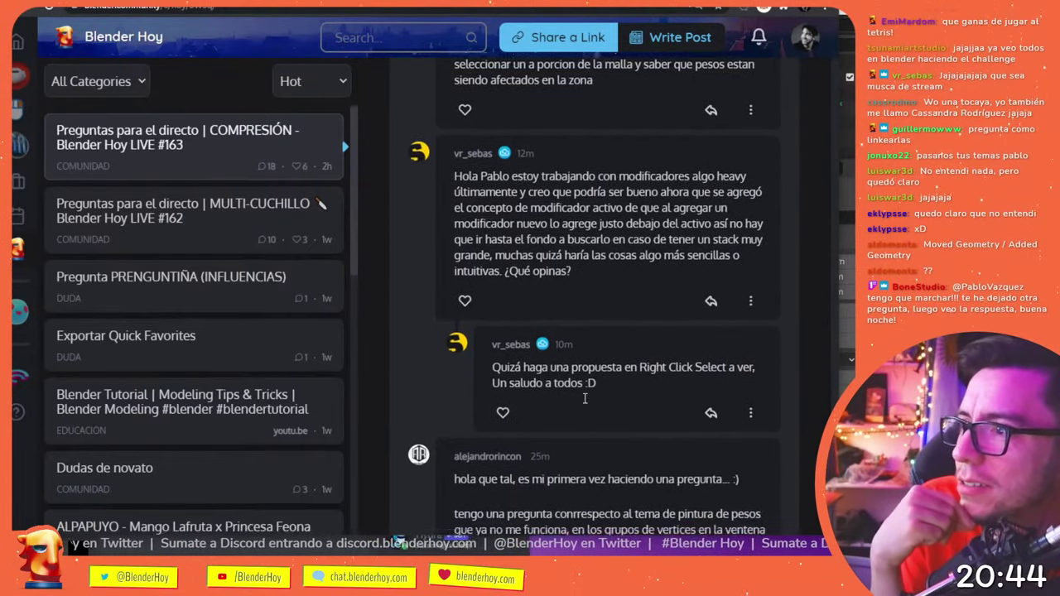
{"action": "scroll", "coordinate": [584, 395], "scroll_direction": "up", "scroll_amount": 1}
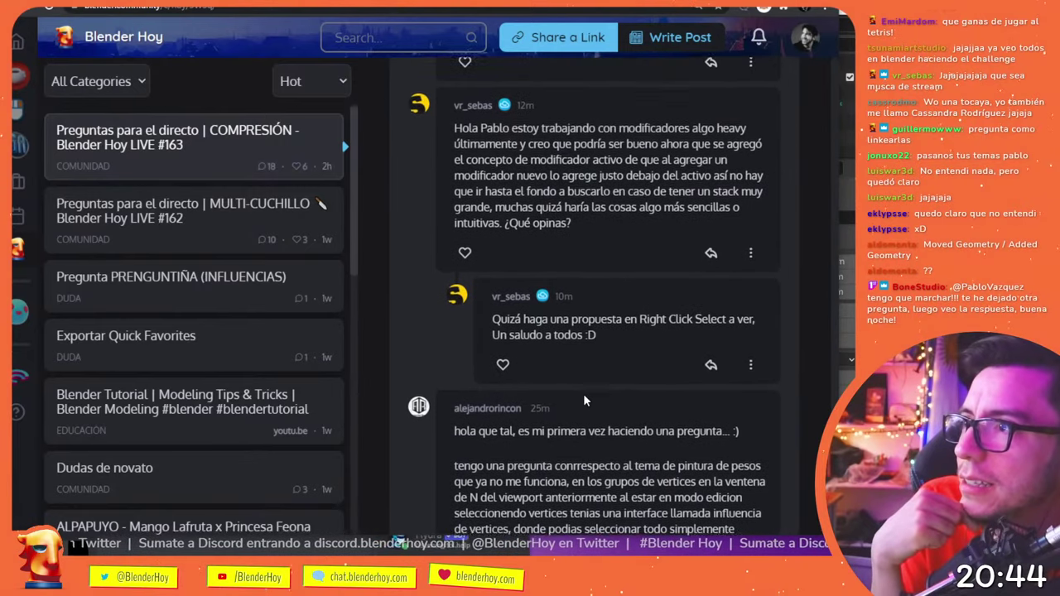
{"action": "scroll", "coordinate": [585, 303], "scroll_direction": "up", "scroll_amount": 1}
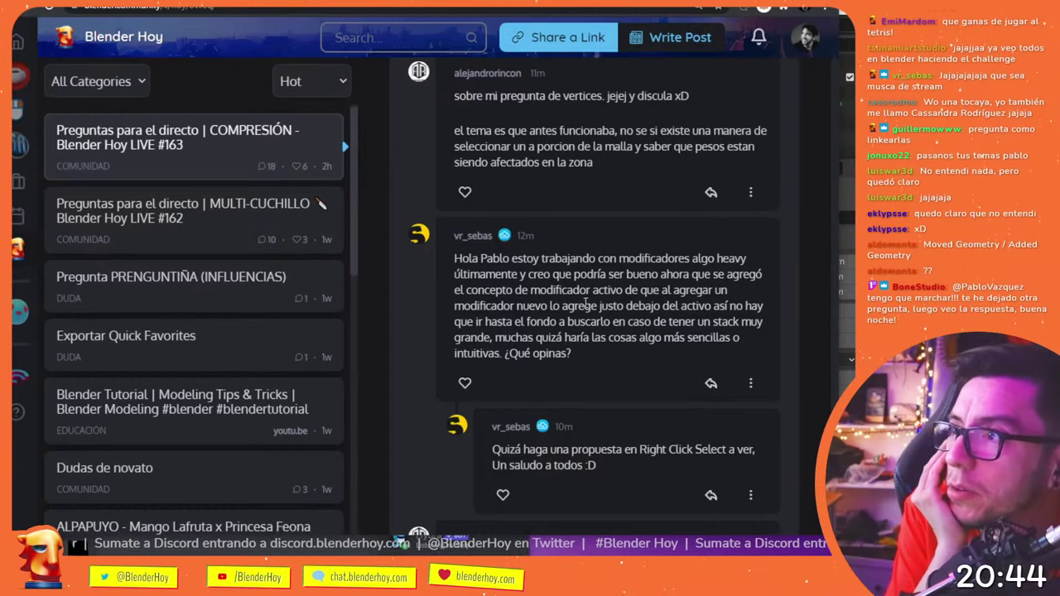
{"action": "scroll", "coordinate": [585, 303], "scroll_direction": "up", "scroll_amount": 2}
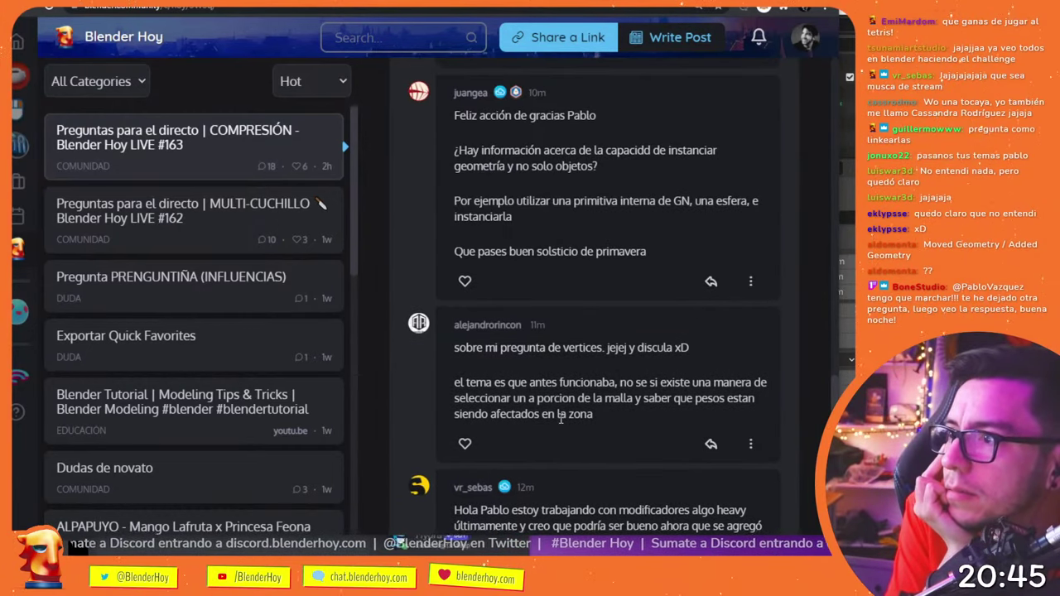
{"action": "scroll", "coordinate": [563, 417], "scroll_direction": "up", "scroll_amount": 2}
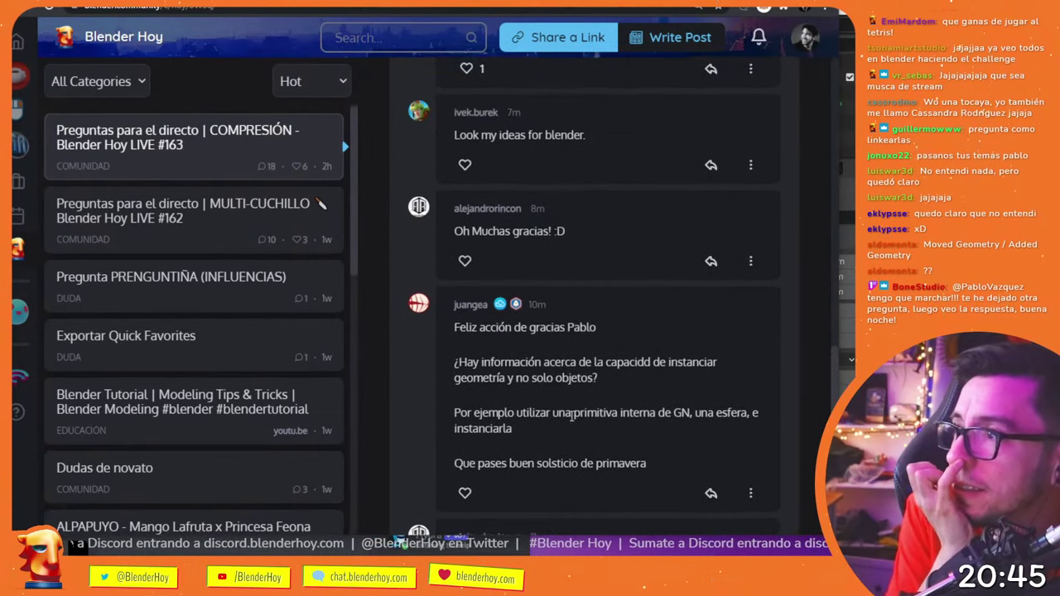
{"action": "scroll", "coordinate": [575, 356], "scroll_direction": "up", "scroll_amount": 2}
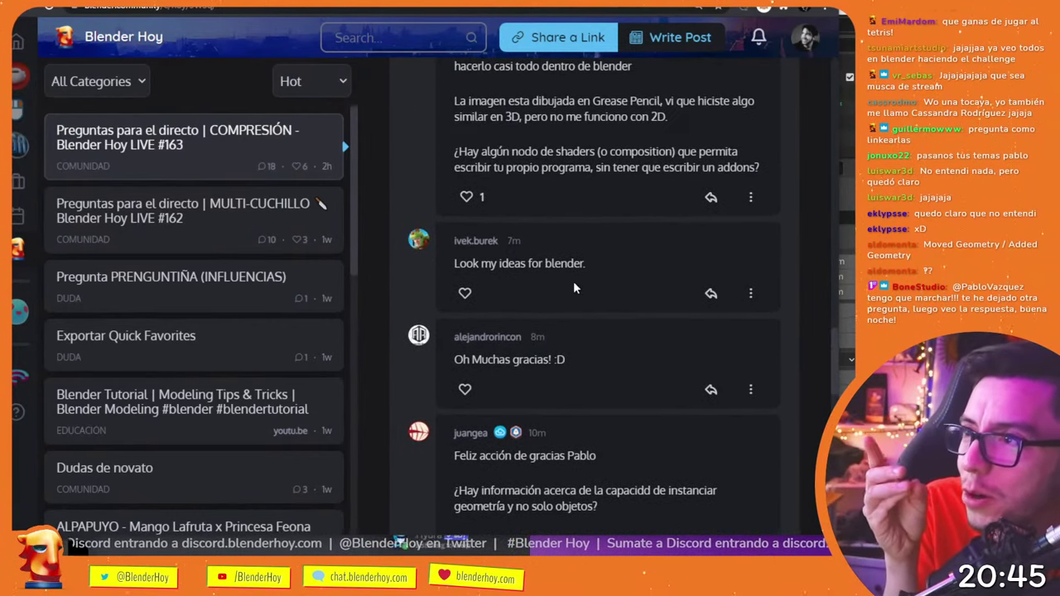
{"action": "scroll", "coordinate": [573, 283], "scroll_direction": "up", "scroll_amount": 2}
{"action": "scroll", "coordinate": [550, 311], "scroll_direction": "down", "scroll_amount": 3}
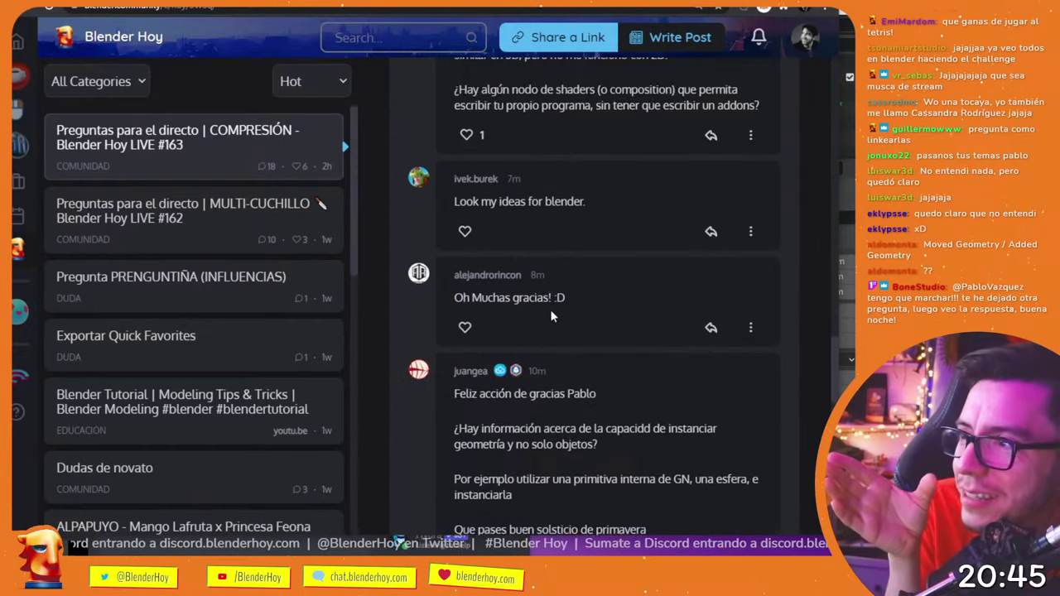
{"action": "scroll", "coordinate": [549, 308], "scroll_direction": "down", "scroll_amount": 2}
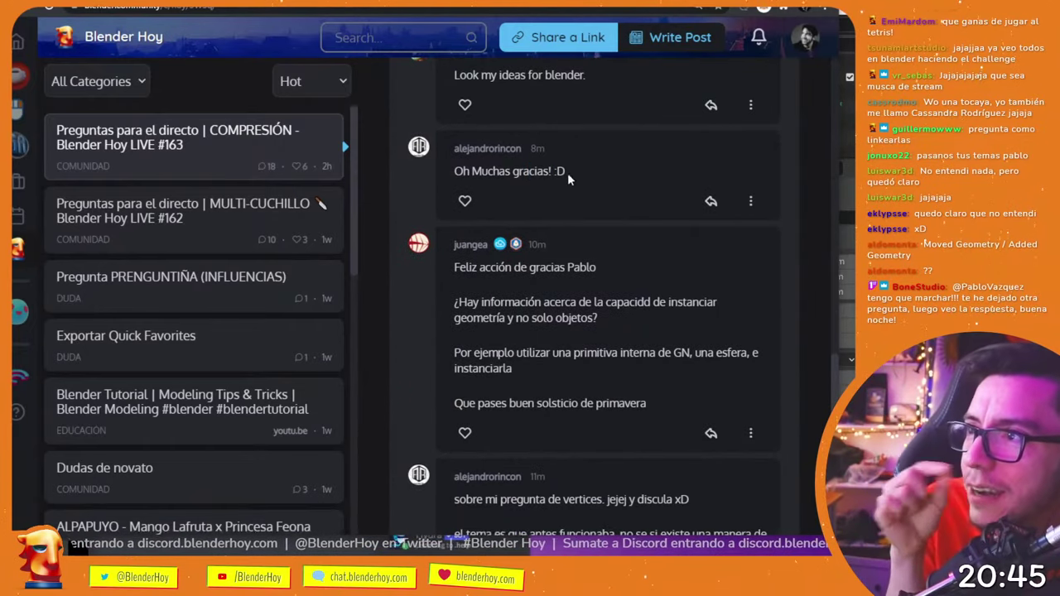
{"action": "scroll", "coordinate": [626, 207], "scroll_direction": "down", "scroll_amount": 1}
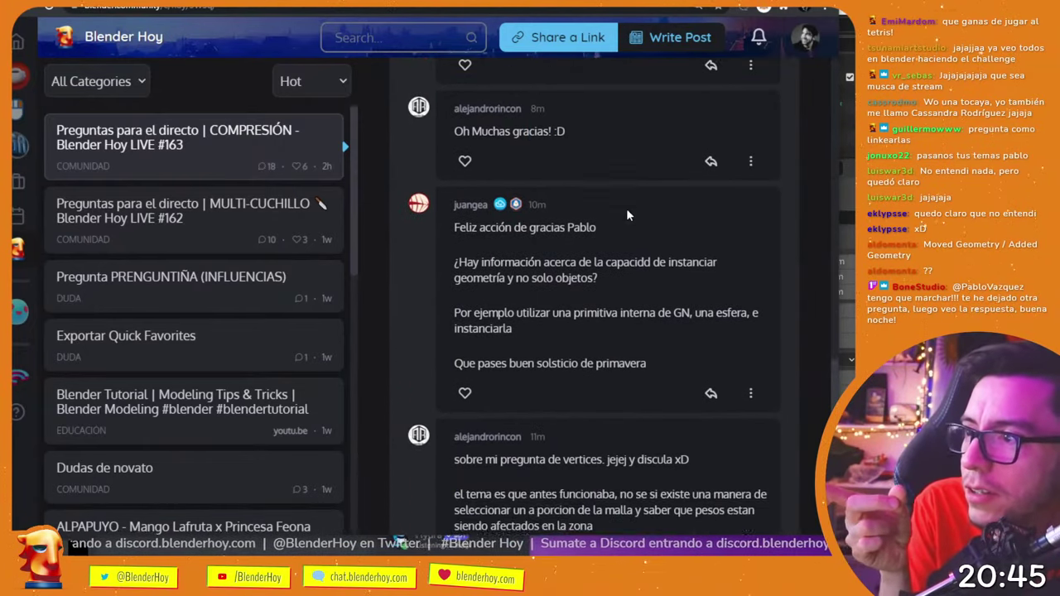
{"action": "scroll", "coordinate": [626, 208], "scroll_direction": "down", "scroll_amount": 3}
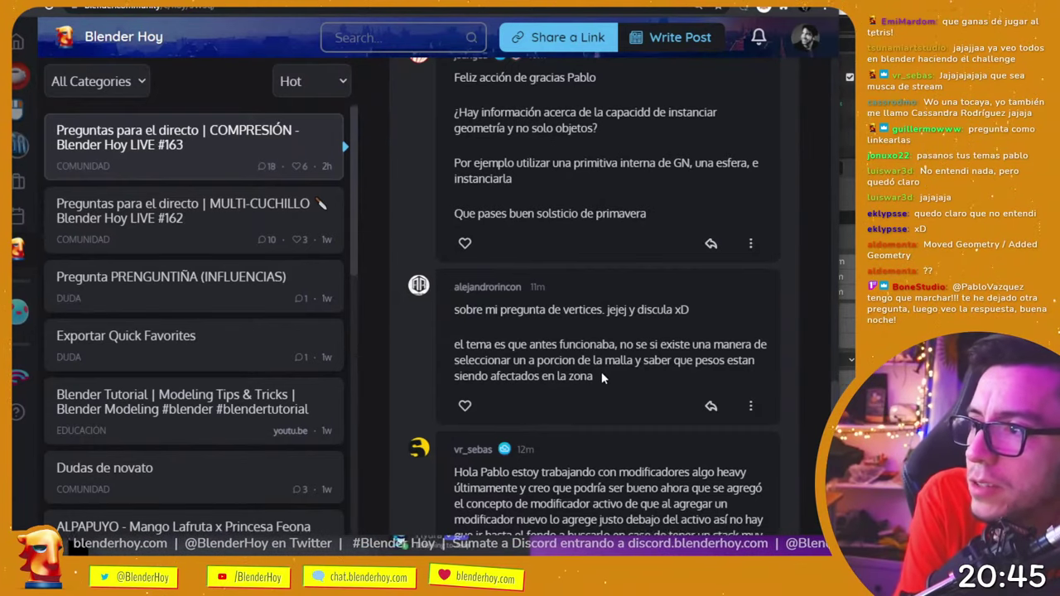
- In the Layout workspace, put Suzanne into Edit Mode and show its mesh data properties
{"action": "key", "text": "alt+Tab"}
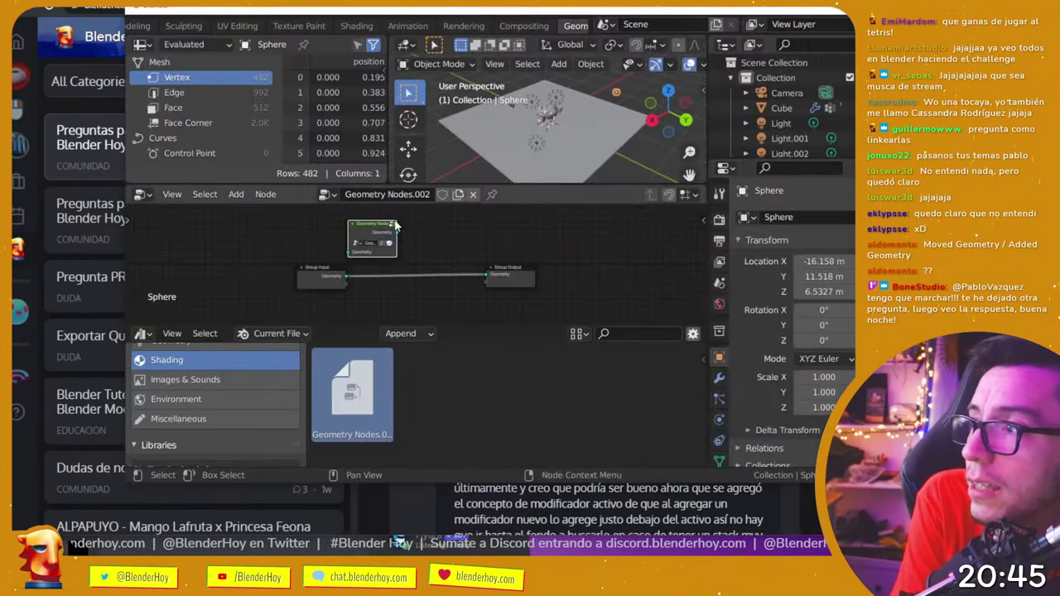
{"action": "scroll", "coordinate": [303, 25], "scroll_direction": "up", "scroll_amount": 5}
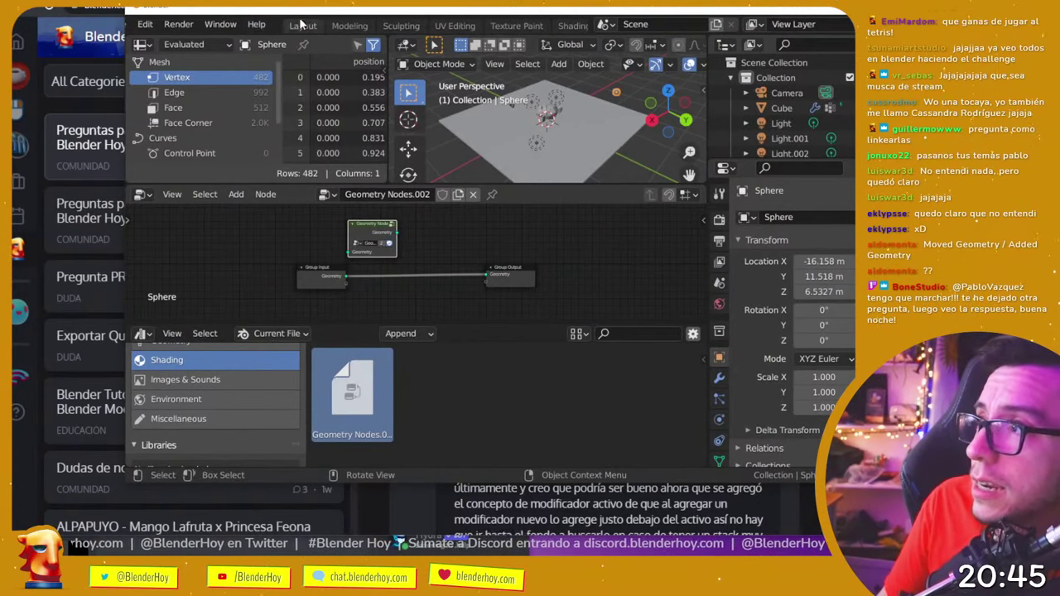
{"action": "left_click", "coordinate": [302, 25]}
{"action": "left_click", "coordinate": [315, 211]}
{"action": "key", "text": "Tab"}
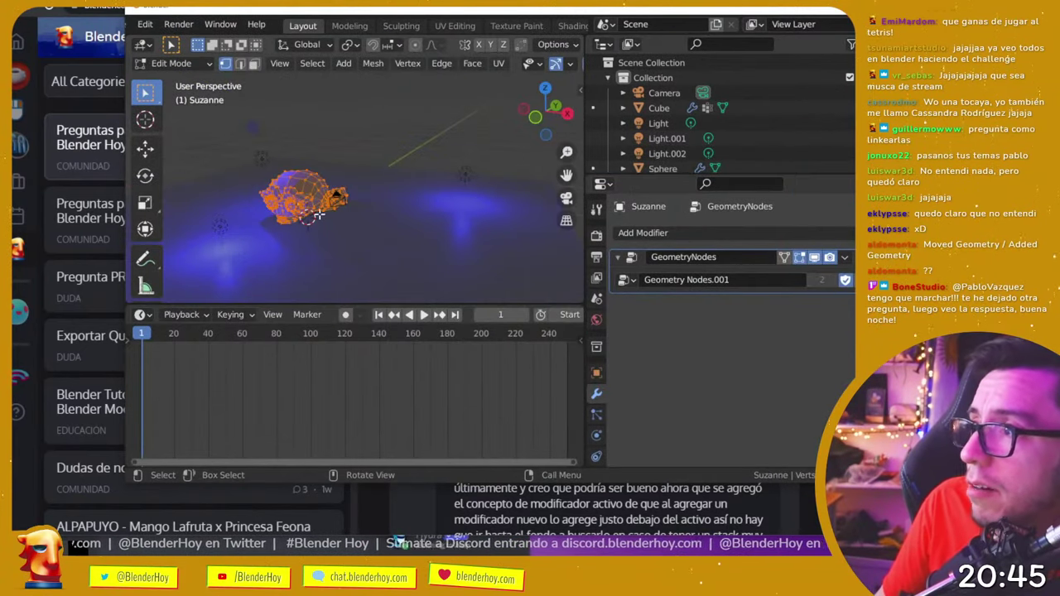
{"action": "scroll", "coordinate": [596, 381], "scroll_direction": "down", "scroll_amount": 3}
{"action": "left_click", "coordinate": [596, 423]}
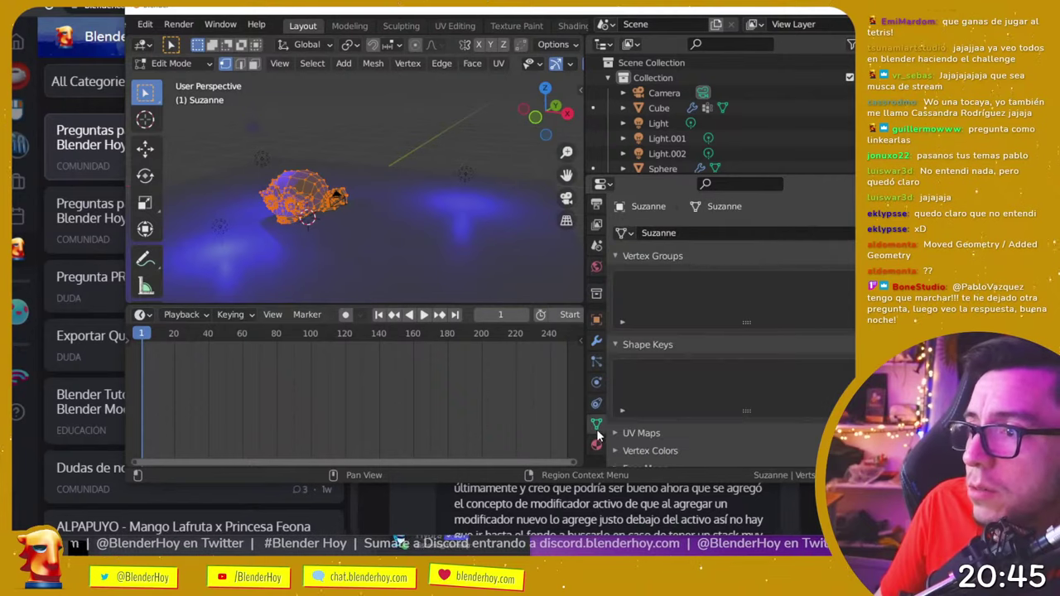
- Make Group.002 the active vertex group and assign a selected vertex a weight of 0.445
{"action": "left_click", "coordinate": [861, 280]}
{"action": "left_click", "coordinate": [861, 280]}
{"action": "left_click", "coordinate": [861, 280]}
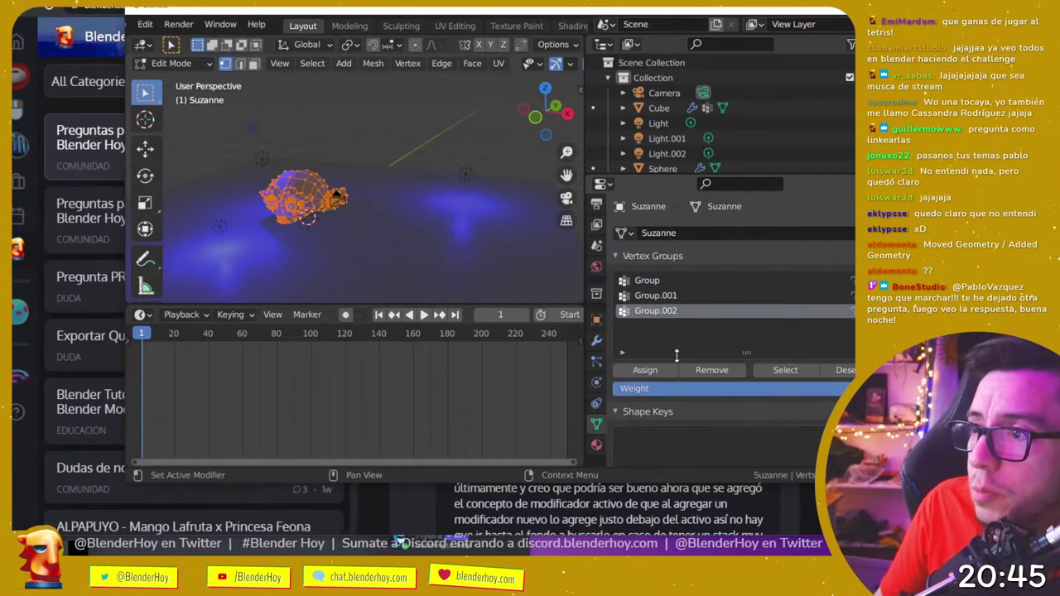
{"action": "key", "text": "n"}
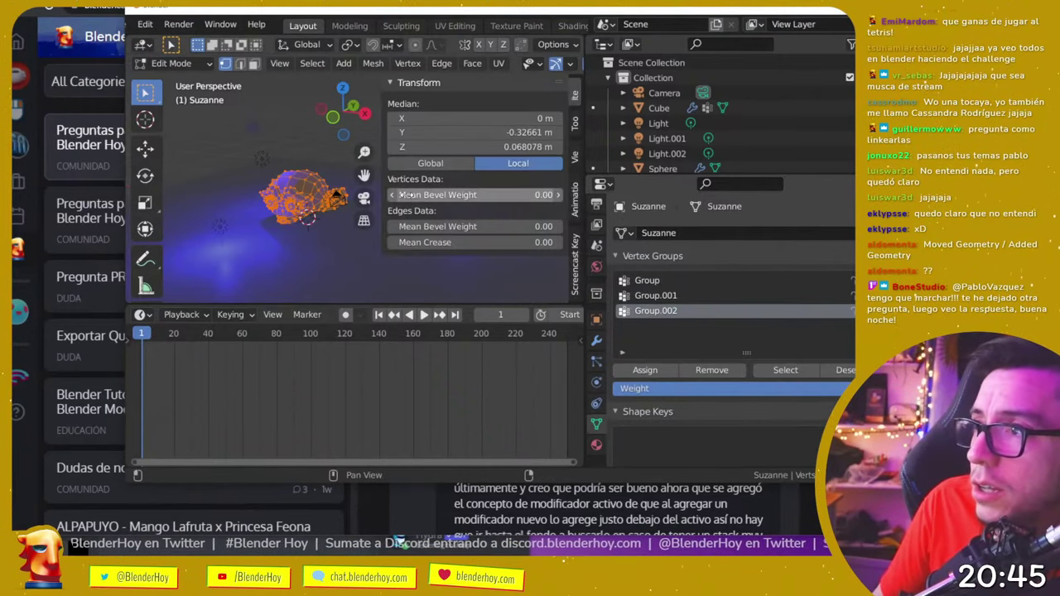
{"action": "left_click", "coordinate": [317, 203]}
{"action": "scroll", "coordinate": [311, 203], "scroll_direction": "up", "scroll_amount": 4}
{"action": "mouse_move", "coordinate": [287, 203]}
{"action": "left_mouse_down"}
{"action": "mouse_move", "coordinate": [273, 207]}
{"action": "mouse_move", "coordinate": [281, 217]}
{"action": "left_mouse_up"}
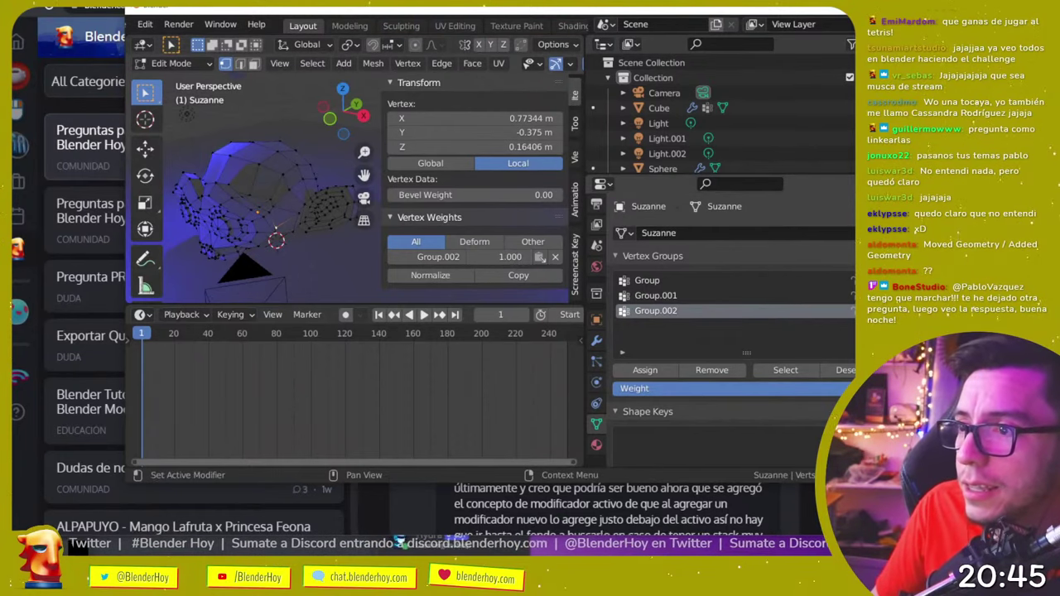
{"action": "left_click_drag", "start_coordinate": [836, 388], "coordinate": [734, 388]}
{"action": "left_click", "coordinate": [645, 371]}
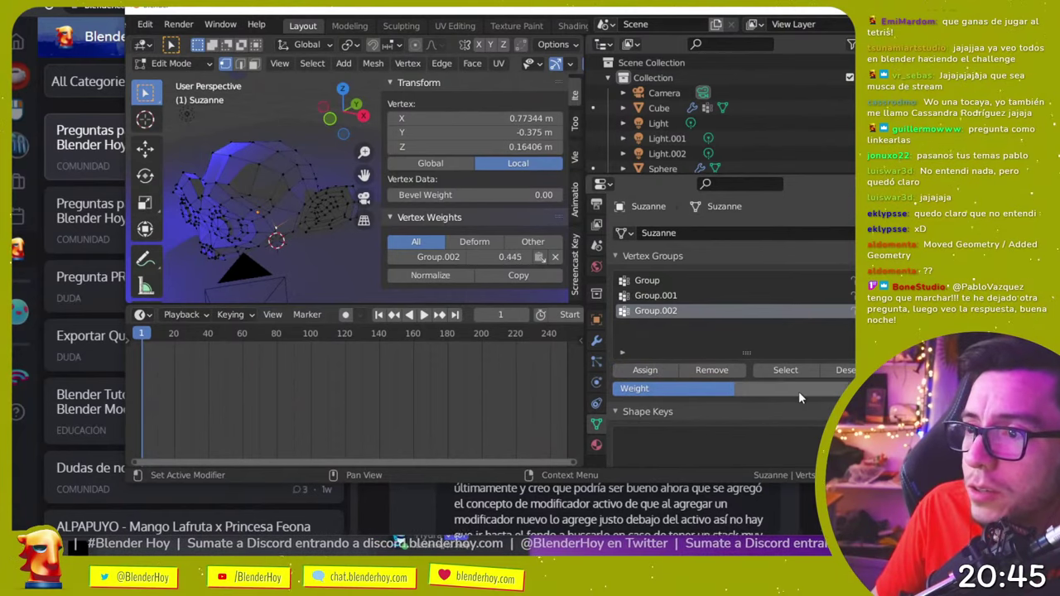
- Check other vertices, reselect the 0.445-weighted vertex, and return to the forum thread
{"action": "left_click", "coordinate": [290, 216]}
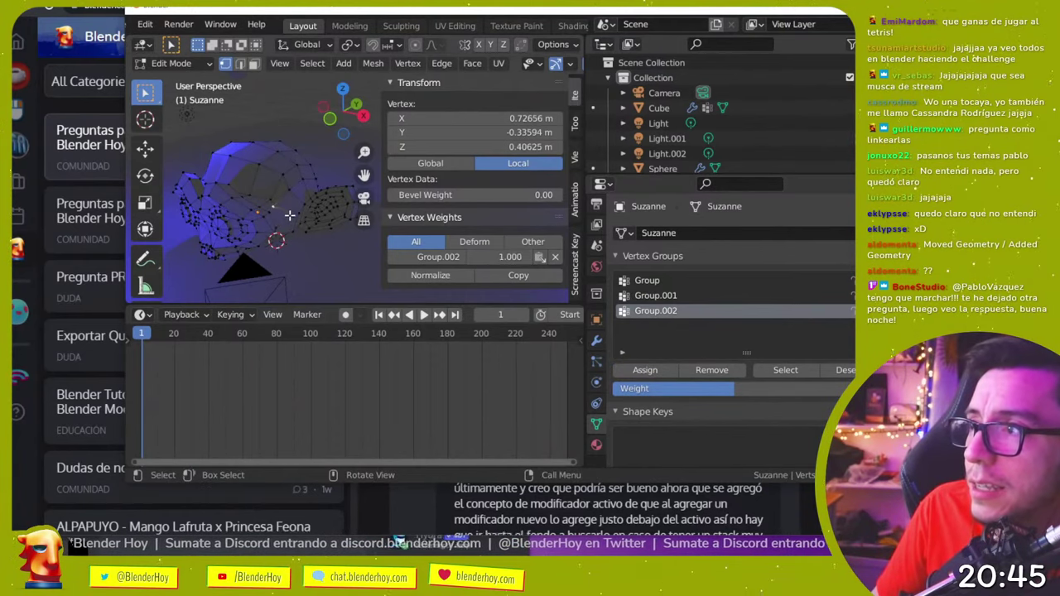
{"action": "left_click", "coordinate": [274, 235]}
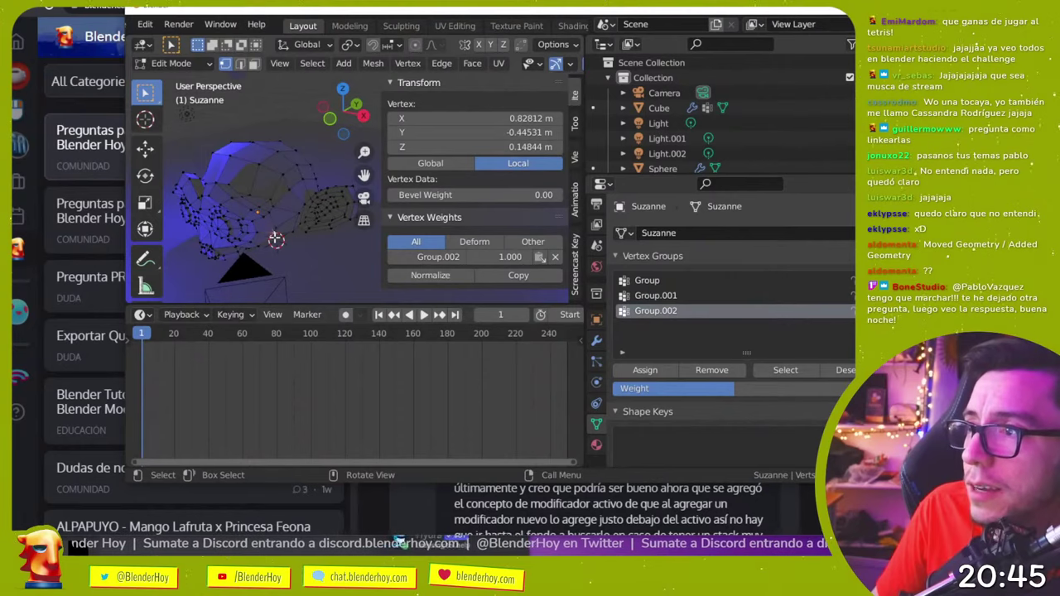
{"action": "left_click", "coordinate": [277, 227]}
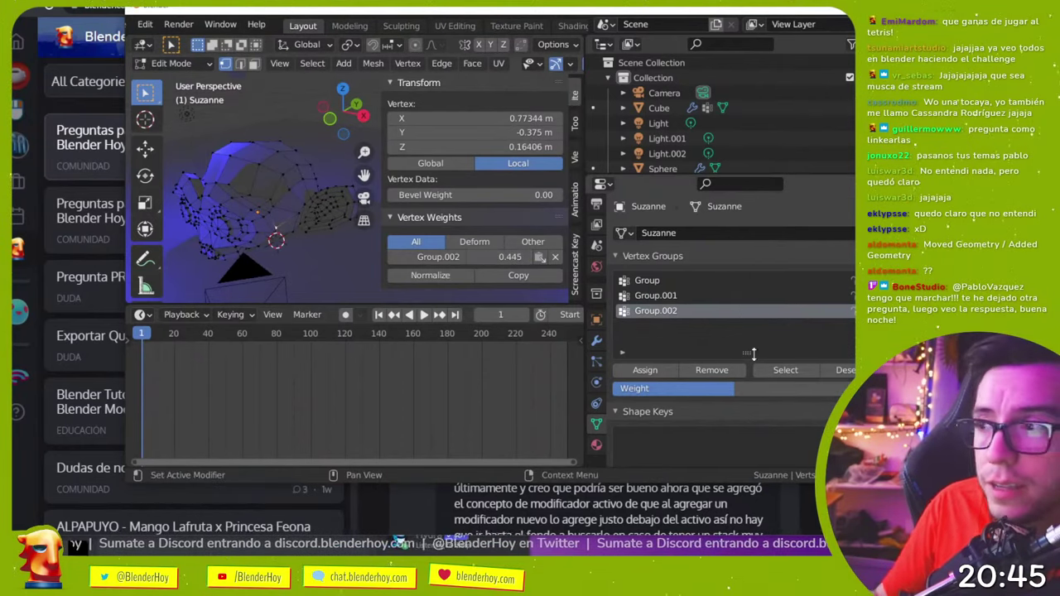
{"action": "left_click", "coordinate": [47, 456]}
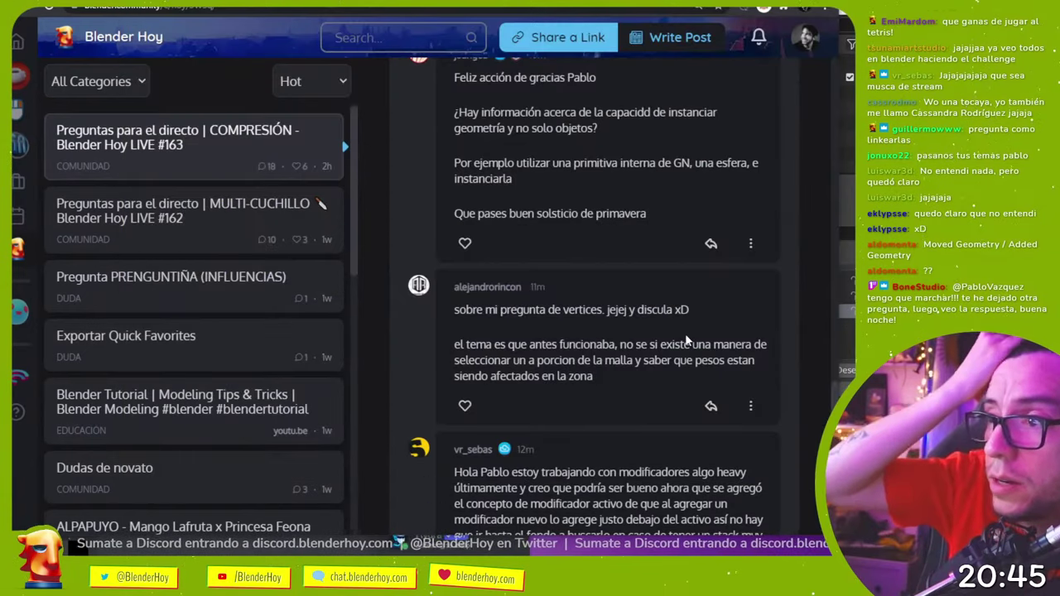
- Scroll down the 'Preguntas para el directo | COMPRESIÓN' comments and load more comments
{"action": "scroll", "coordinate": [644, 319], "scroll_direction": "down", "scroll_amount": 3}
{"action": "scroll", "coordinate": [644, 319], "scroll_direction": "down", "scroll_amount": 1}
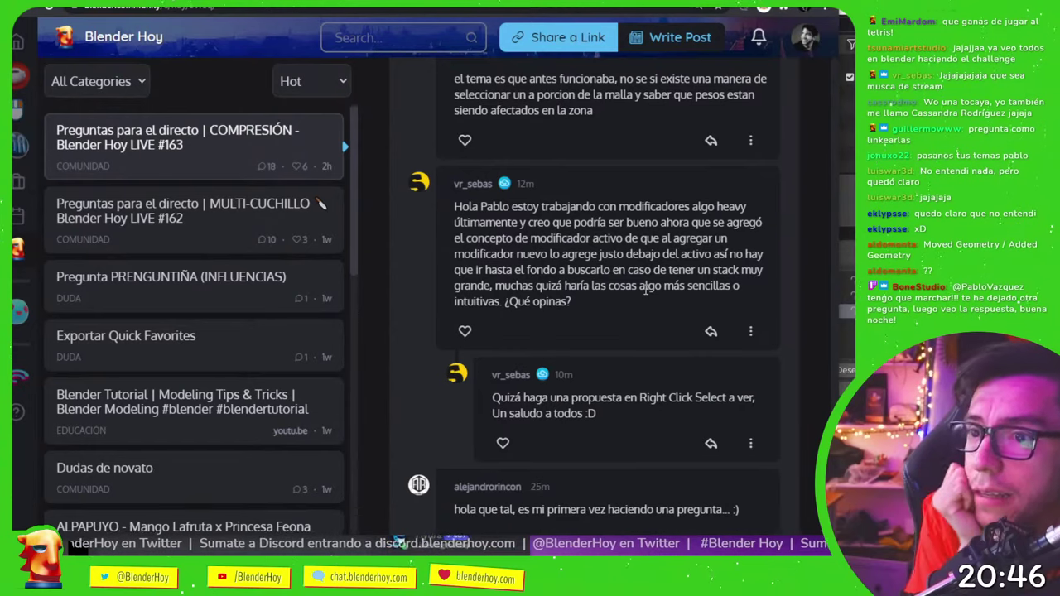
{"action": "scroll", "coordinate": [644, 331], "scroll_direction": "down", "scroll_amount": 2}
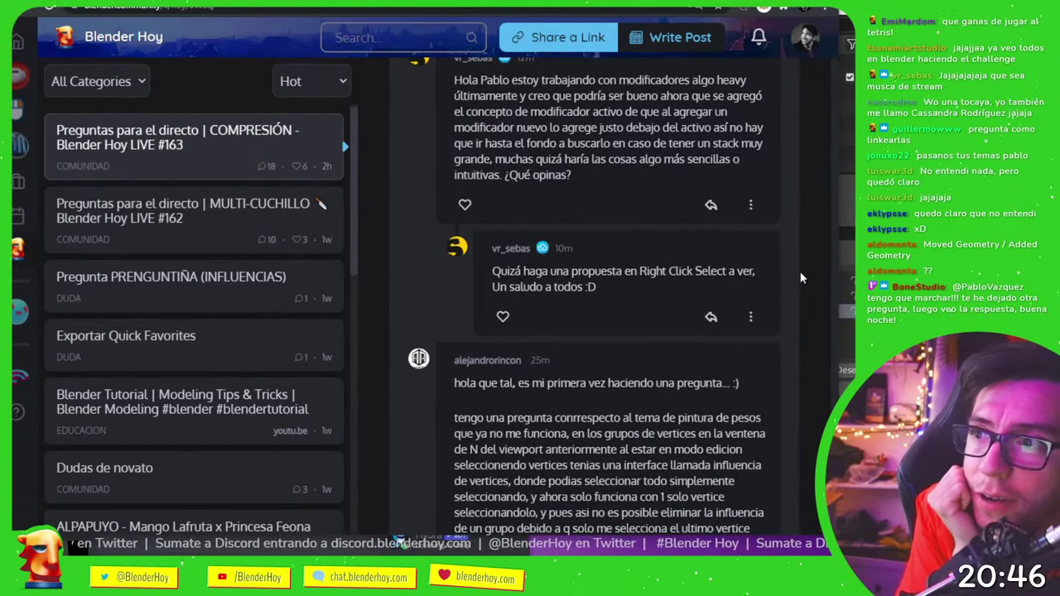
{"action": "scroll", "coordinate": [802, 287], "scroll_direction": "down", "scroll_amount": 1}
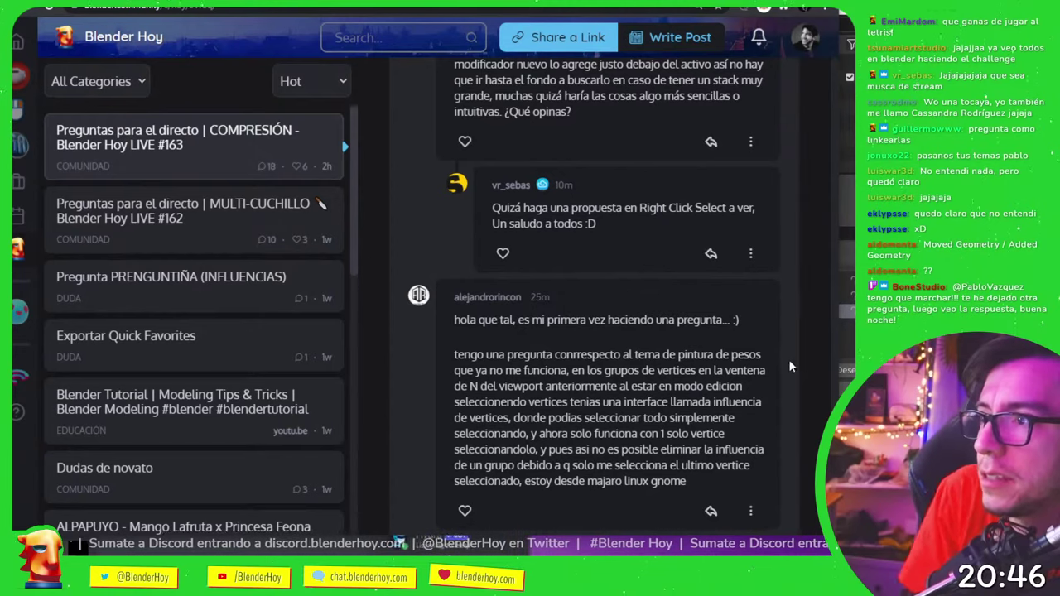
{"action": "scroll", "coordinate": [791, 371], "scroll_direction": "down", "scroll_amount": 2}
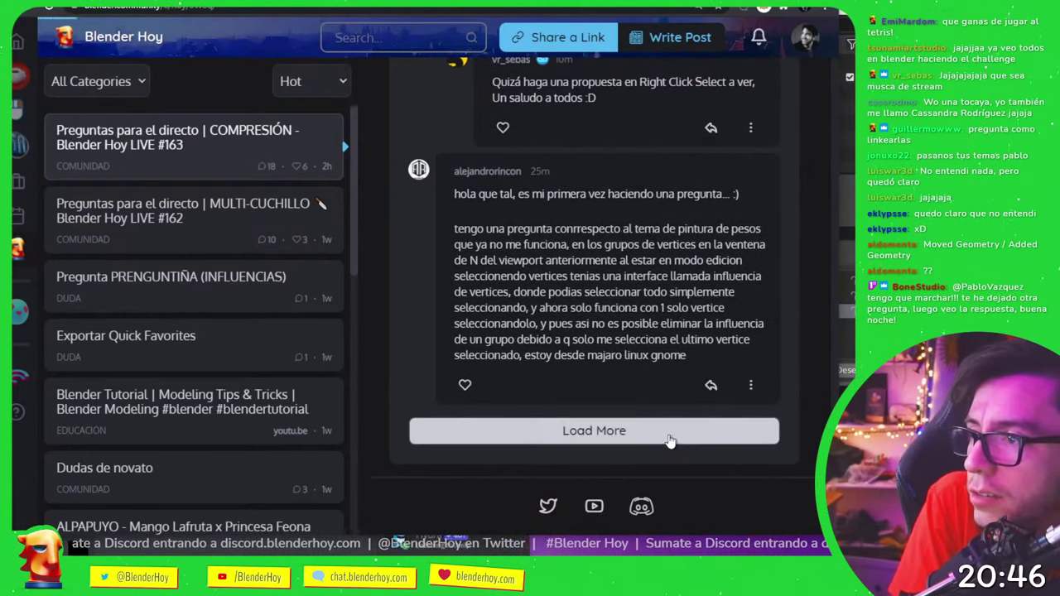
{"action": "left_click", "coordinate": [606, 434]}
{"action": "scroll", "coordinate": [645, 401], "scroll_direction": "down", "scroll_amount": 5}
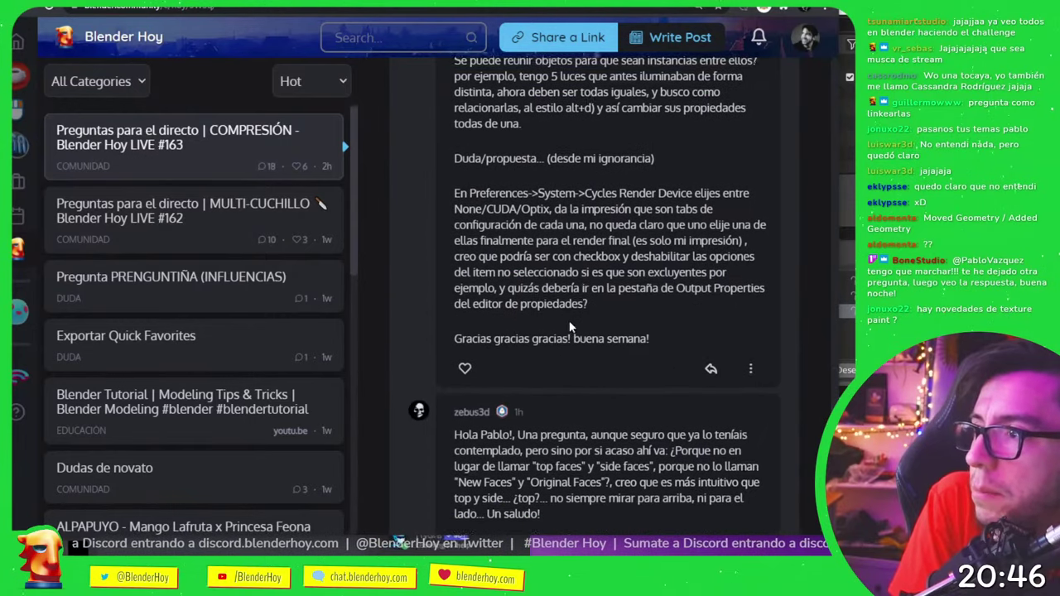
{"action": "scroll", "coordinate": [568, 314], "scroll_direction": "down", "scroll_amount": 2}
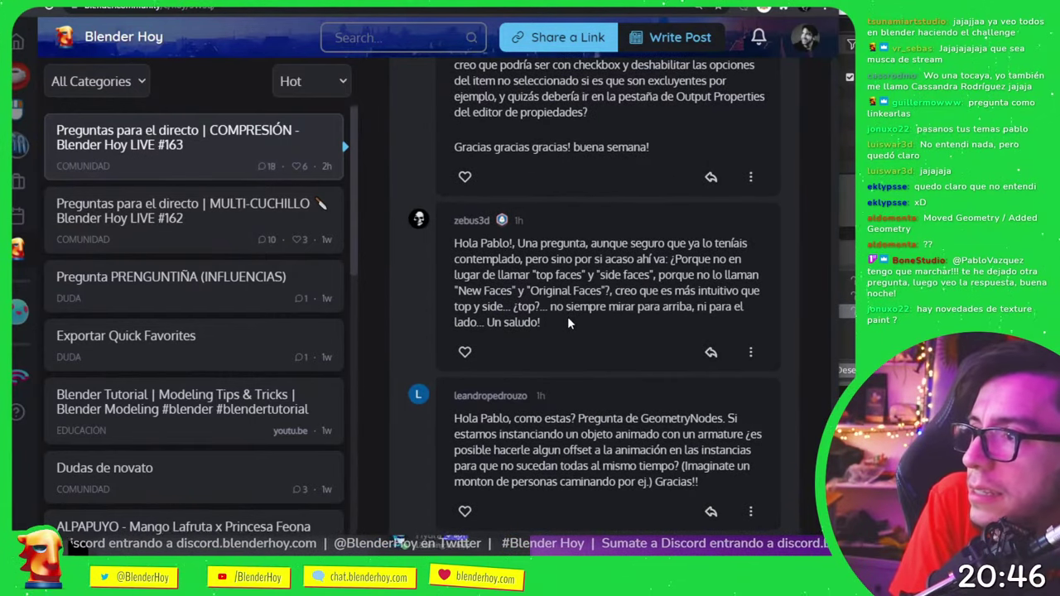
{"action": "scroll", "coordinate": [582, 329], "scroll_direction": "down", "scroll_amount": 5}
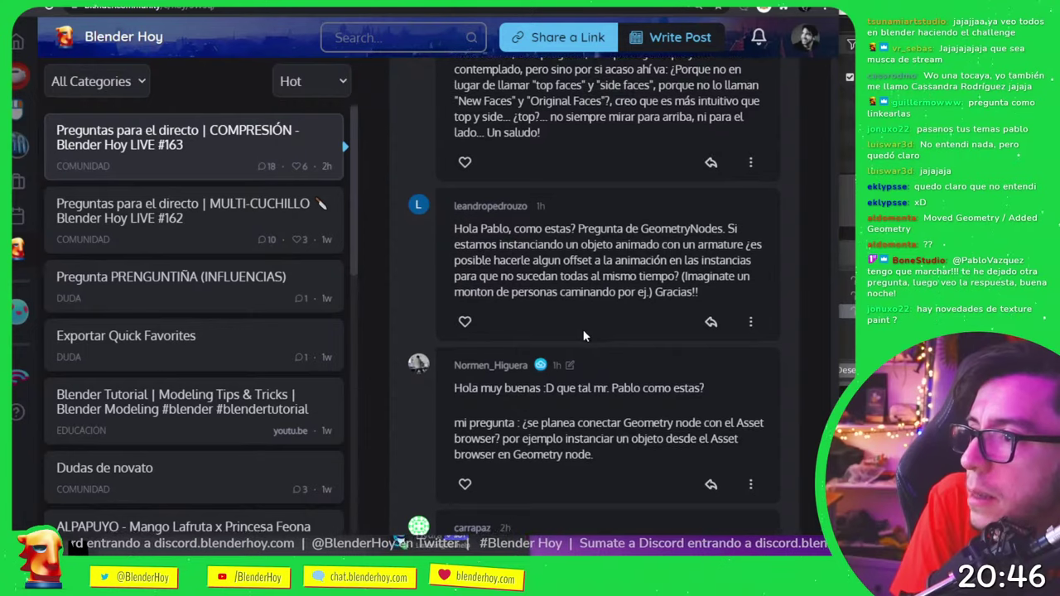
{"action": "scroll", "coordinate": [623, 387], "scroll_direction": "up", "scroll_amount": 2}
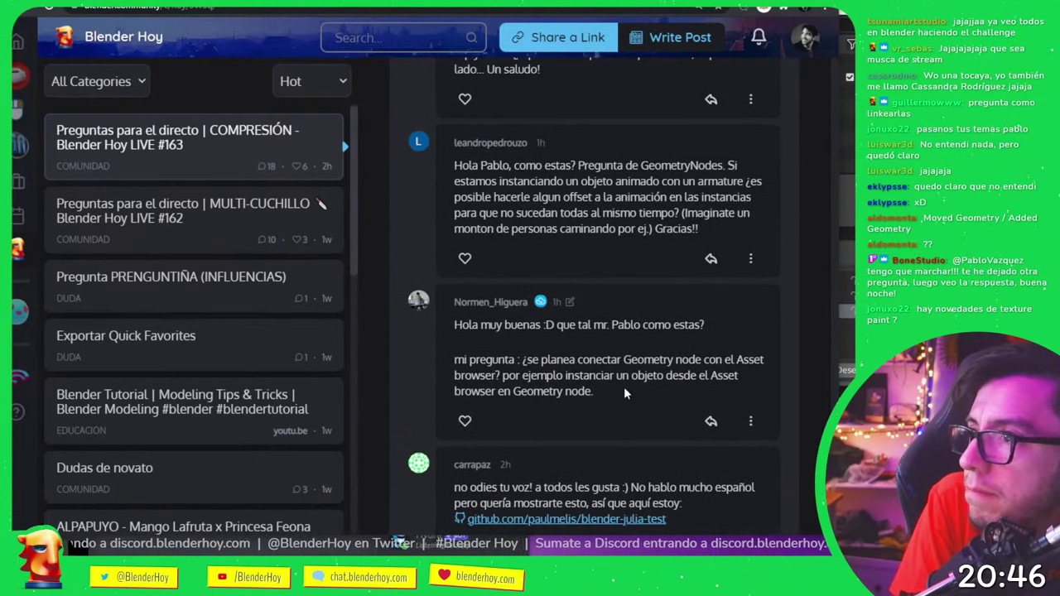
{"action": "scroll", "coordinate": [636, 220], "scroll_direction": "up", "scroll_amount": 10}
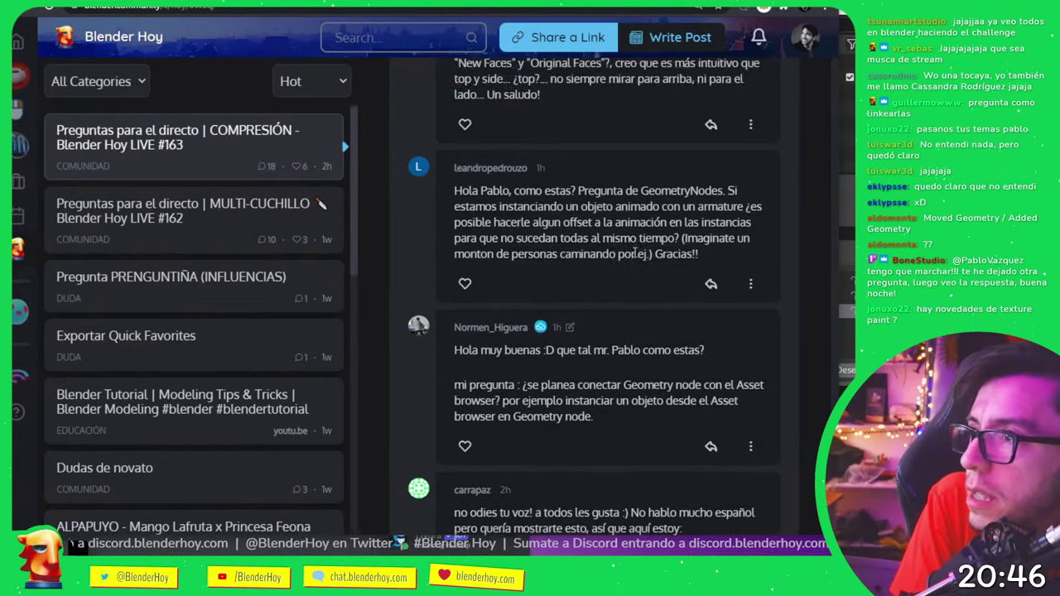
{"action": "scroll", "coordinate": [658, 323], "scroll_direction": "down", "scroll_amount": 3}
{"action": "scroll", "coordinate": [658, 322], "scroll_direction": "down", "scroll_amount": 7}
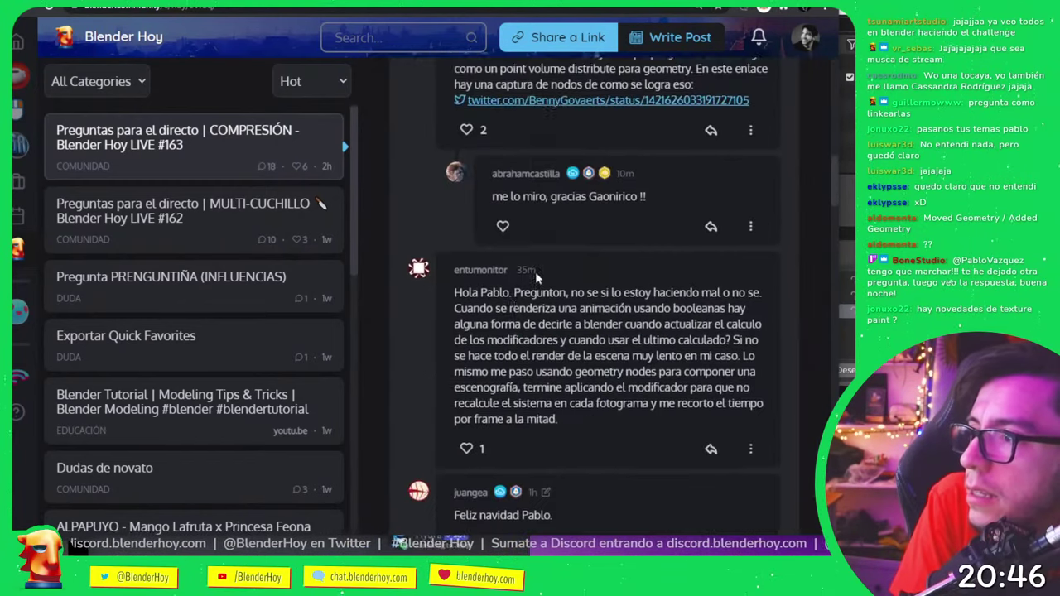
{"action": "scroll", "coordinate": [514, 262], "scroll_direction": "up", "scroll_amount": 3}
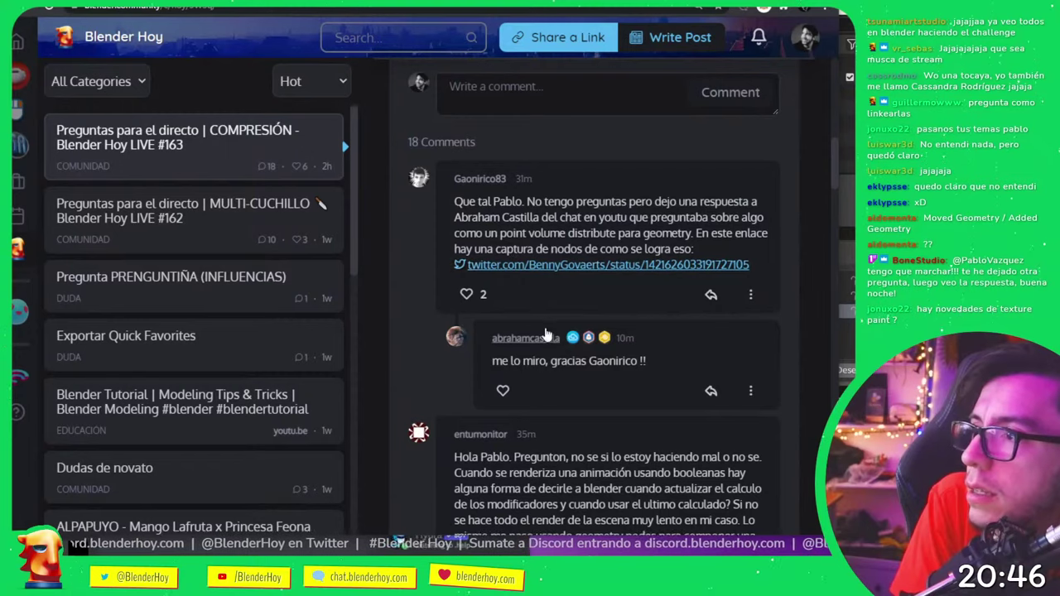
{"action": "scroll", "coordinate": [542, 335], "scroll_direction": "down", "scroll_amount": 3}
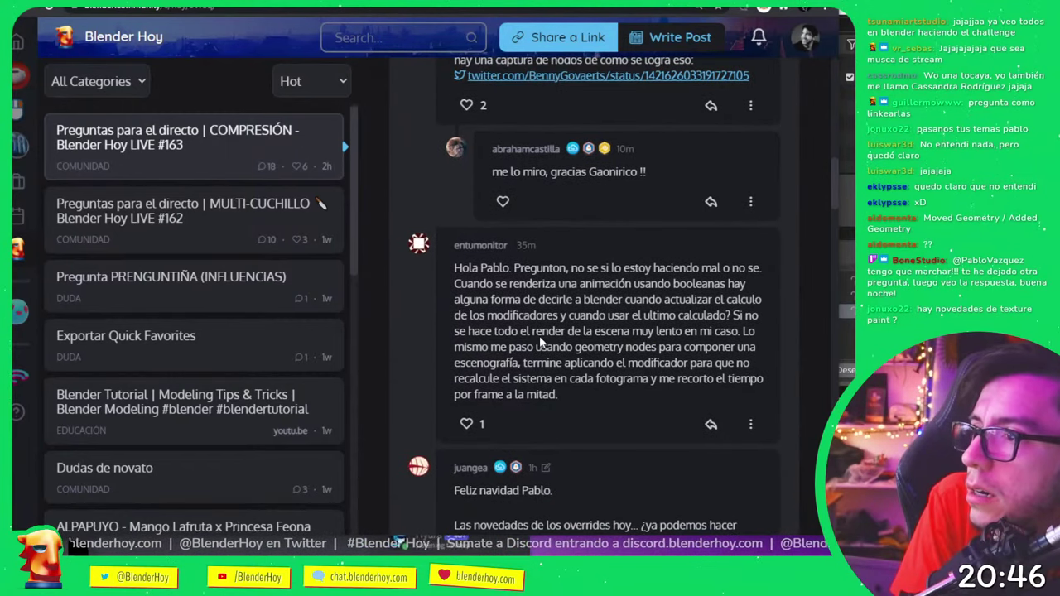
{"action": "scroll", "coordinate": [539, 336], "scroll_direction": "down", "scroll_amount": 7}
{"action": "scroll", "coordinate": [539, 336], "scroll_direction": "up", "scroll_amount": 3}
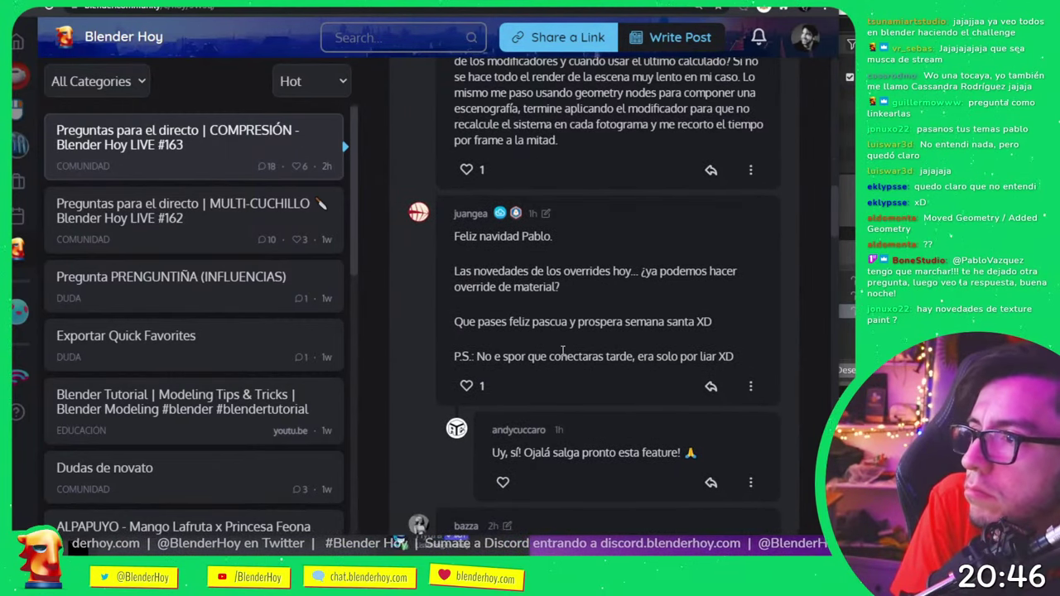
{"action": "scroll", "coordinate": [618, 346], "scroll_direction": "down", "scroll_amount": 14}
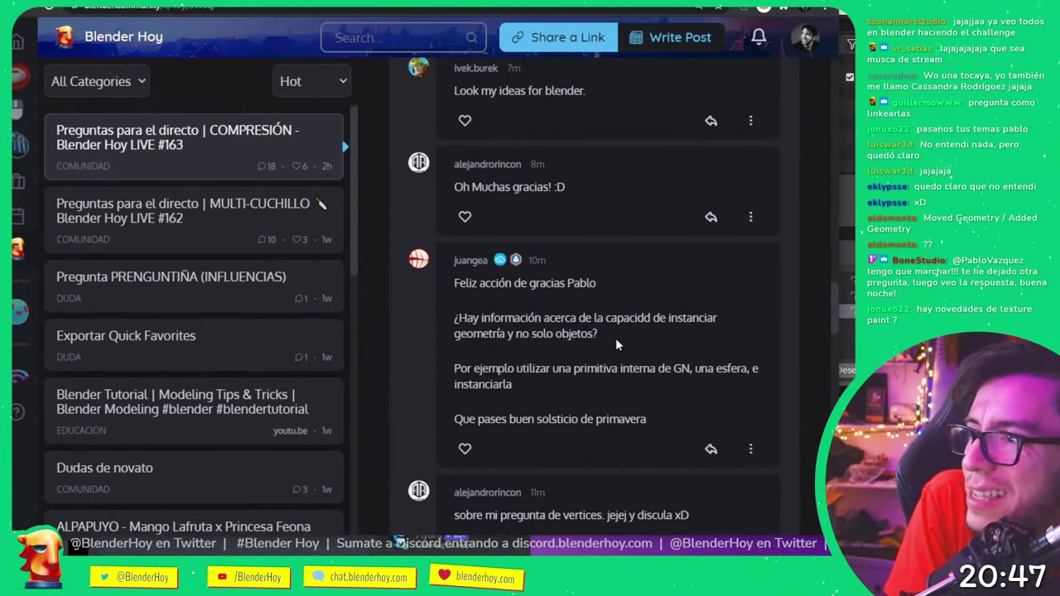
{"action": "left_click_drag", "start_coordinate": [616, 338], "coordinate": [445, 317]}
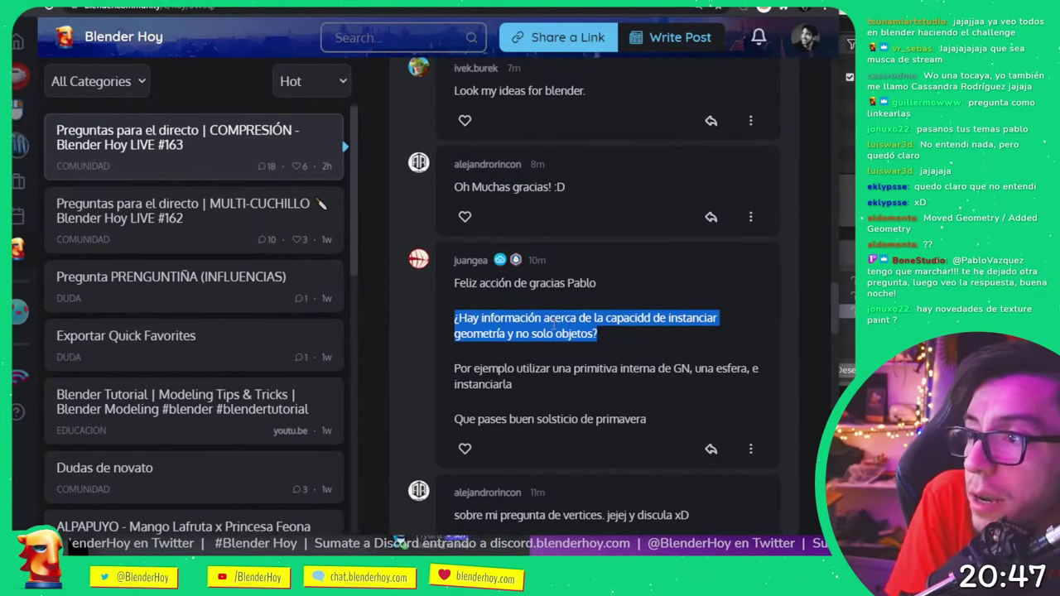
{"action": "left_click", "coordinate": [605, 336]}
{"action": "left_click_drag", "start_coordinate": [540, 324], "coordinate": [447, 320]}
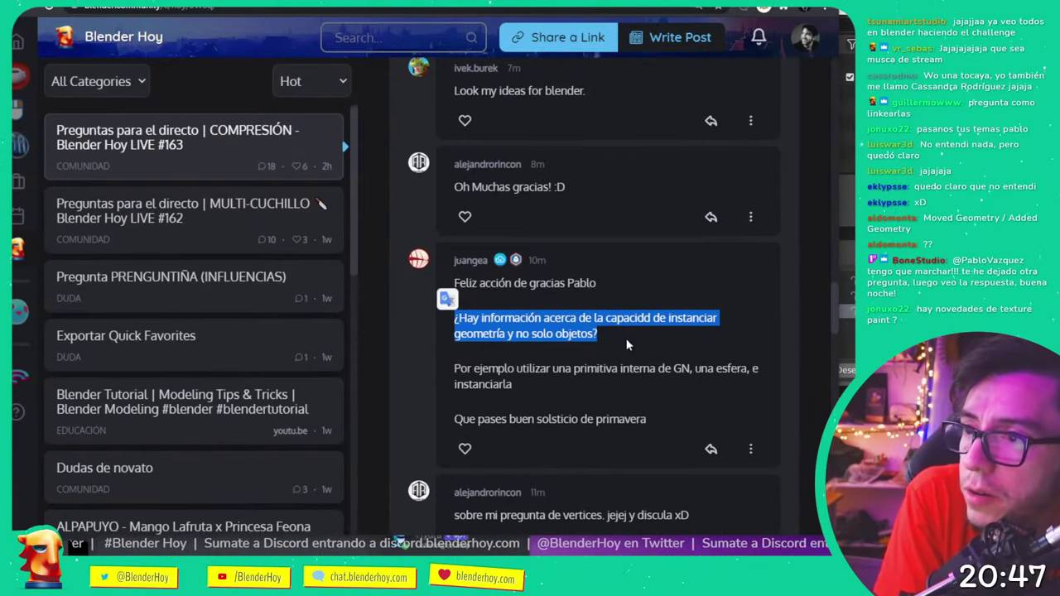
{"action": "left_click", "coordinate": [850, 199]}
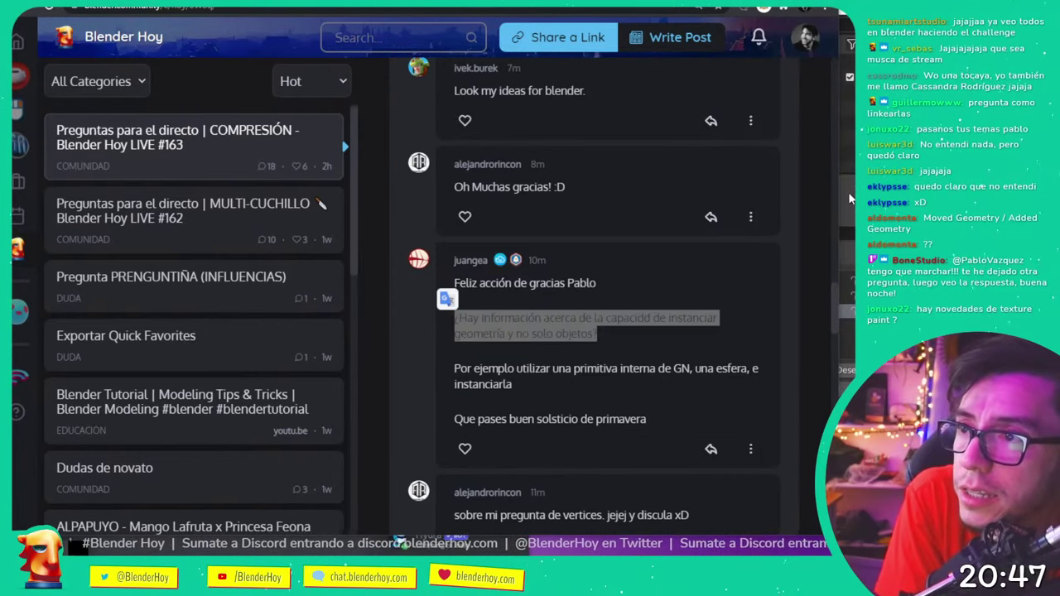
{"action": "left_click", "coordinate": [637, 314]}
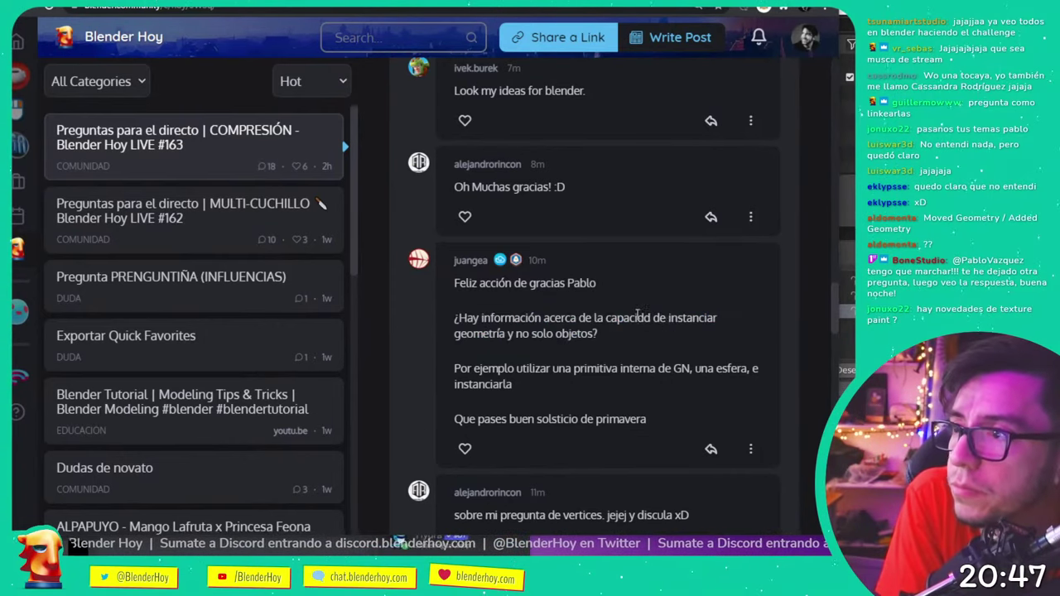
{"action": "scroll", "coordinate": [746, 361], "scroll_direction": "down", "scroll_amount": 2}
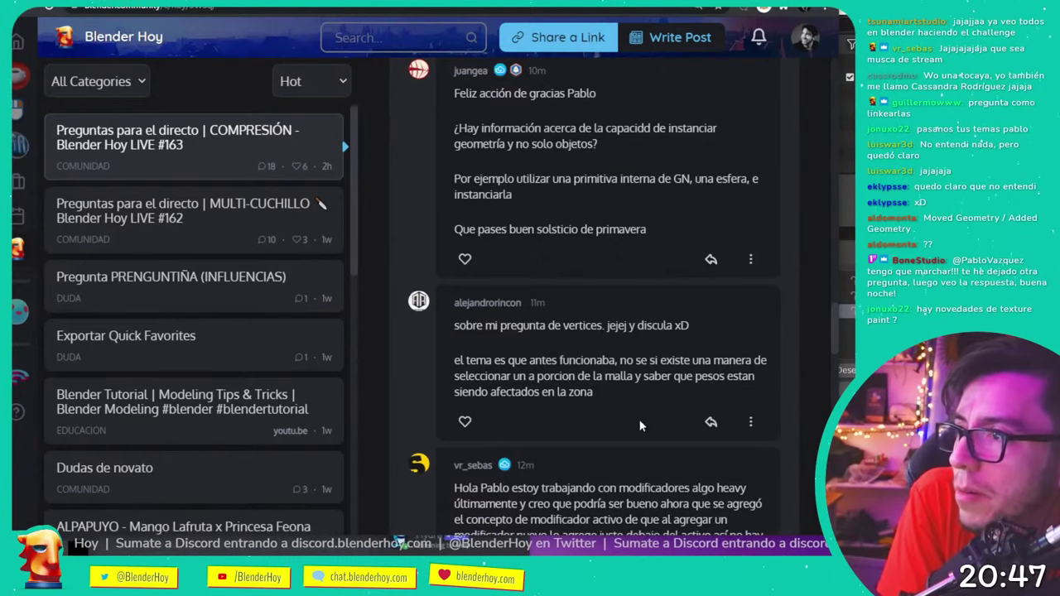
{"action": "scroll", "coordinate": [639, 423], "scroll_direction": "down", "scroll_amount": 2}
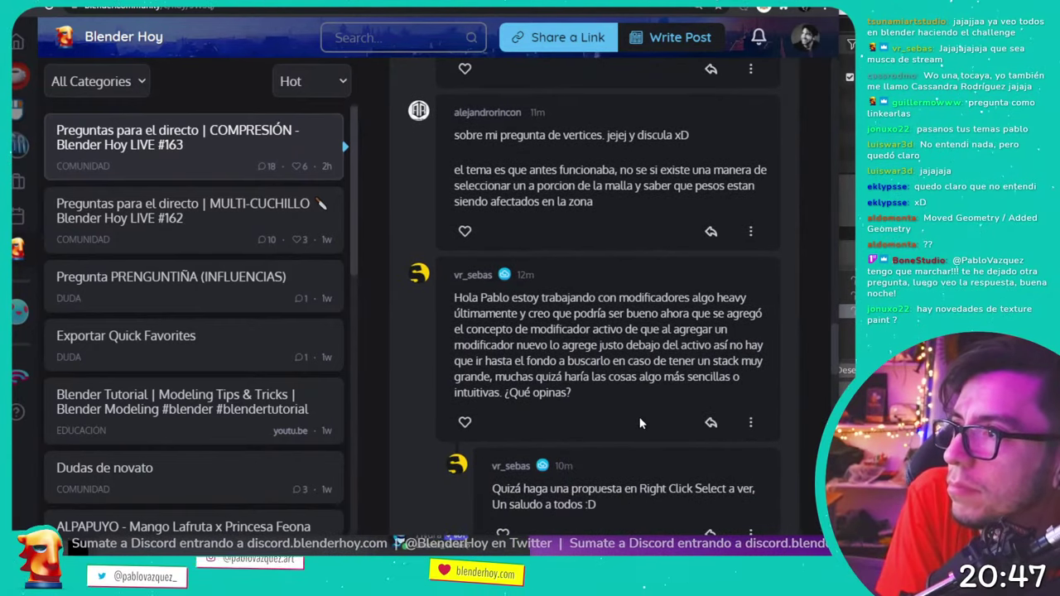
{"action": "key", "text": "alt+Tab"}
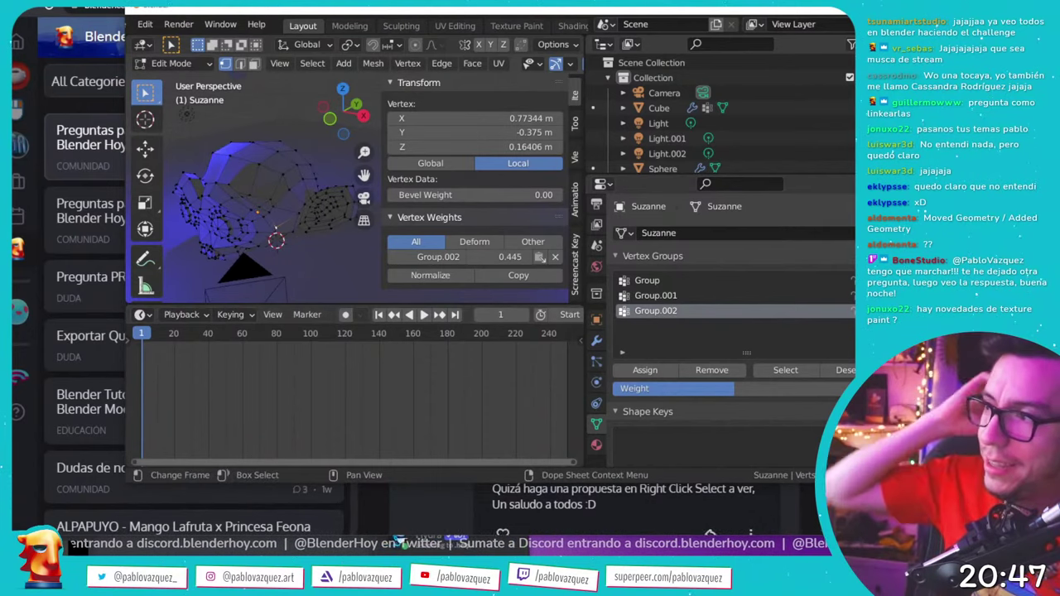
- In Discord, open #retos-blender-hoy to look over the Tecnología Obsoleta entries, then return to Blender
{"action": "key", "text": "alt+Tab"}
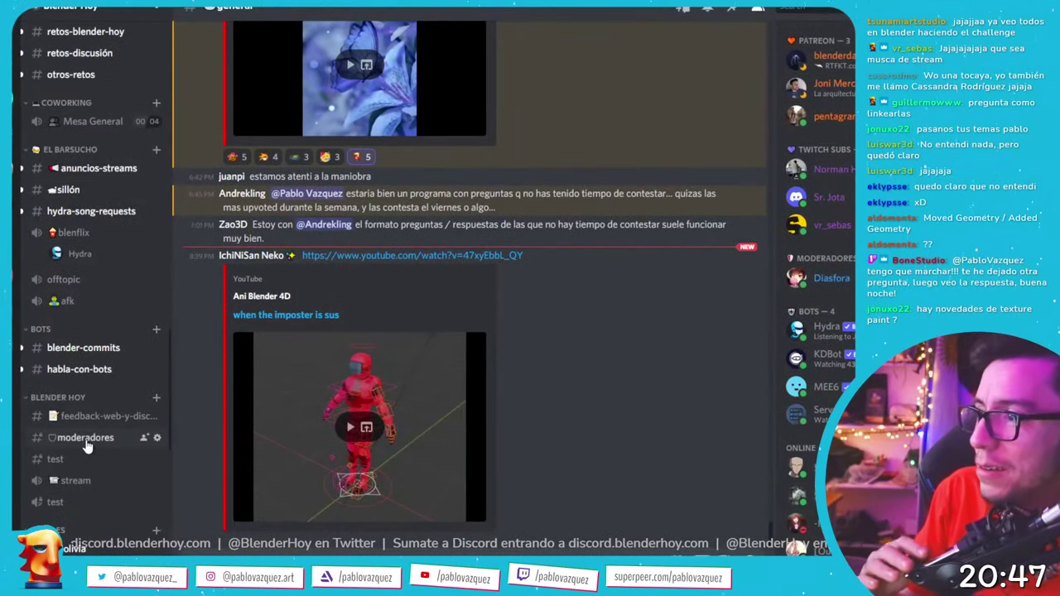
{"action": "scroll", "coordinate": [83, 430], "scroll_direction": "down", "scroll_amount": 5}
{"action": "scroll", "coordinate": [67, 377], "scroll_direction": "up", "scroll_amount": 10}
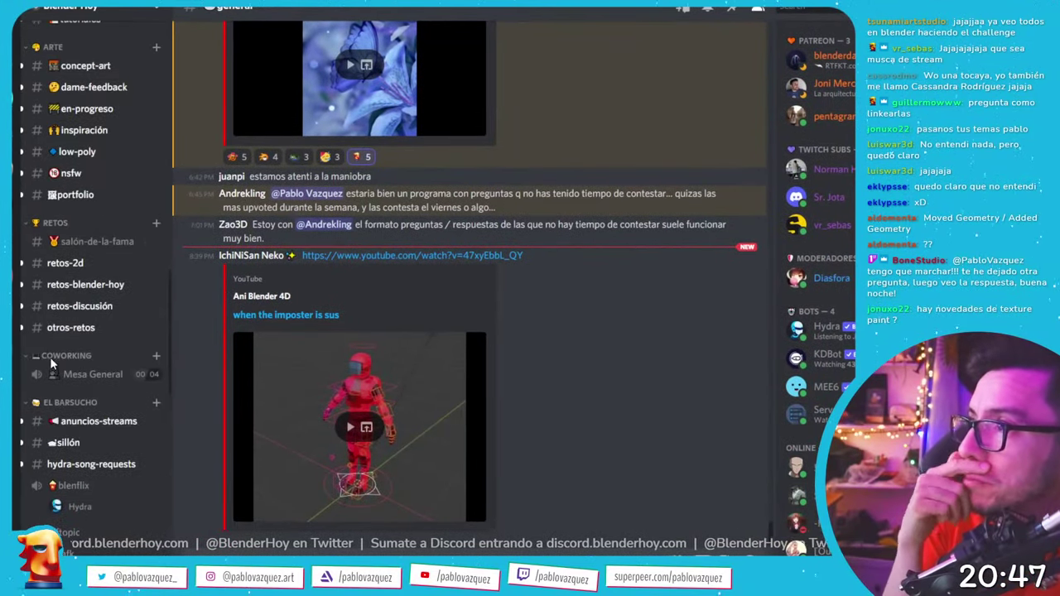
{"action": "left_click", "coordinate": [83, 286]}
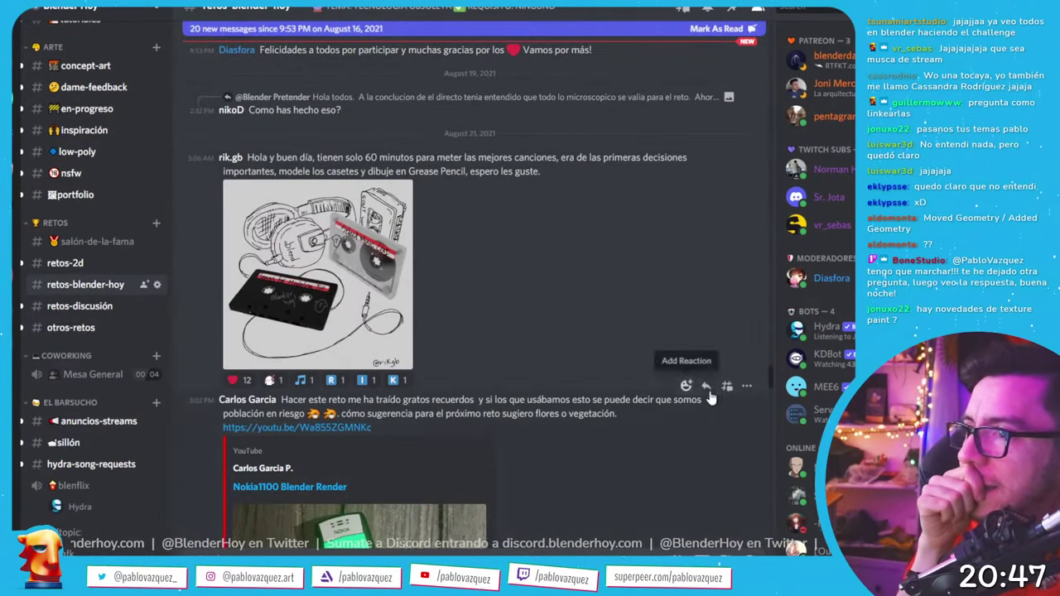
{"action": "mouse_move", "coordinate": [771, 376]}
{"action": "left_mouse_down"}
{"action": "mouse_move", "coordinate": [773, 476]}
{"action": "mouse_move", "coordinate": [762, 369]}
{"action": "left_mouse_up"}
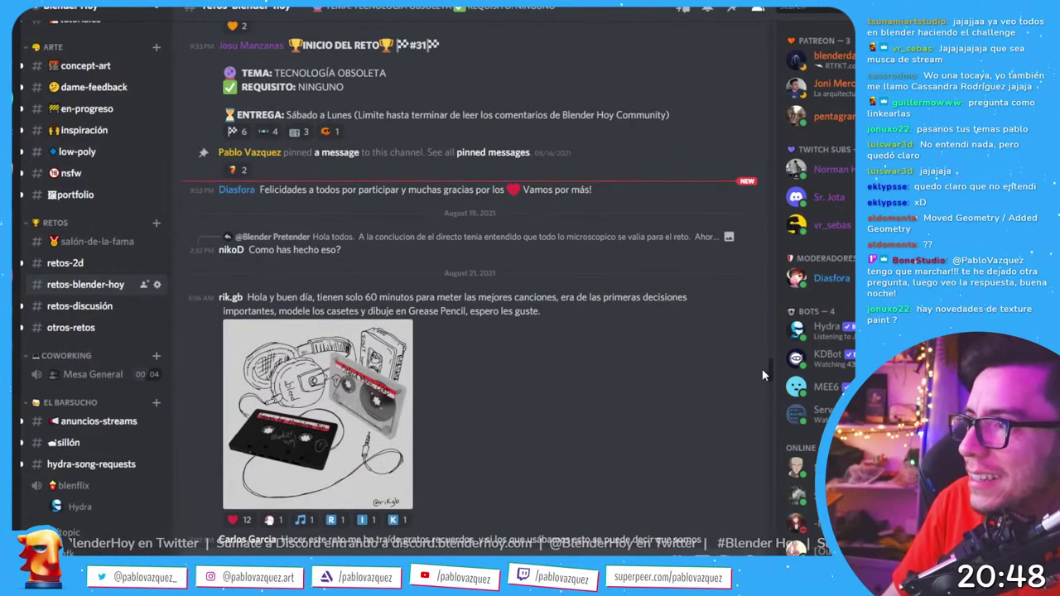
{"action": "left_click_drag", "start_coordinate": [762, 369], "coordinate": [761, 366]}
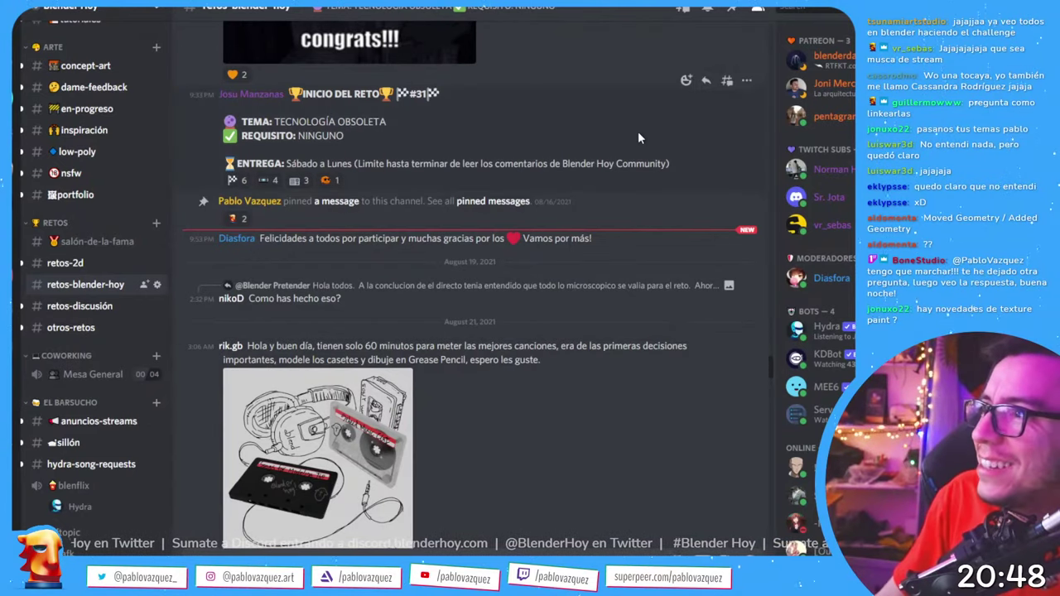
{"action": "scroll", "coordinate": [641, 248], "scroll_direction": "up", "scroll_amount": 5}
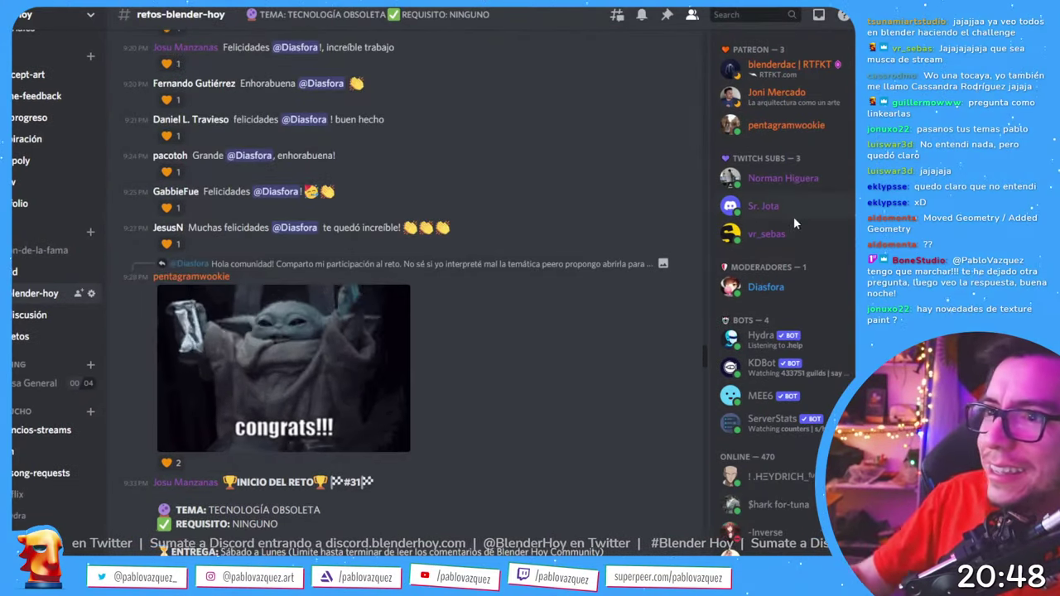
{"action": "key", "text": "alt+Tab"}
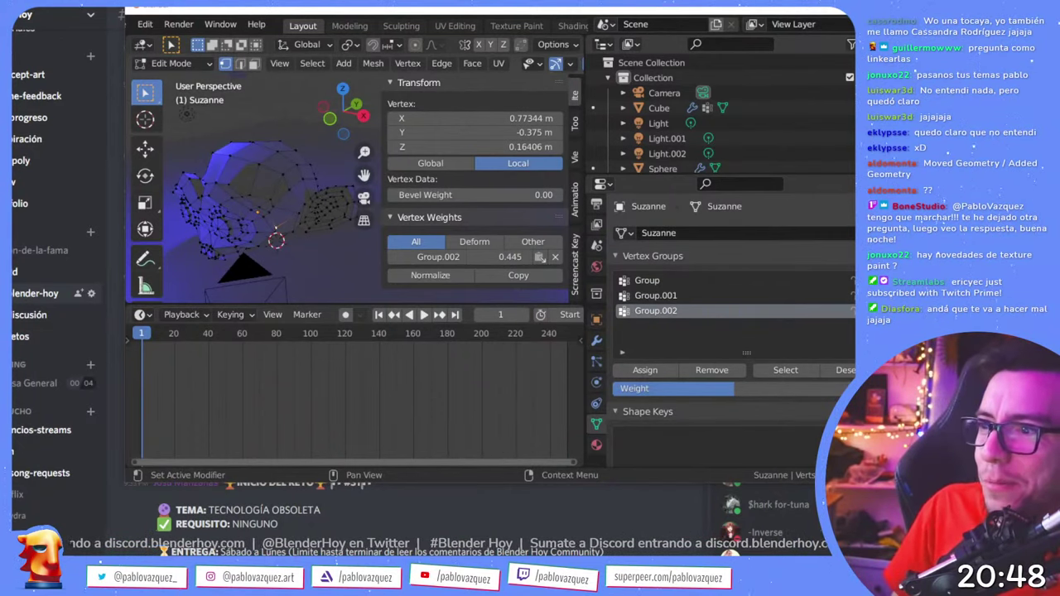
- Set Blender aside for the retos-blender-hoy chat so the Snow - Stylized Character Shading Live #5 replay plays
{"action": "left_click", "coordinate": [614, 514]}
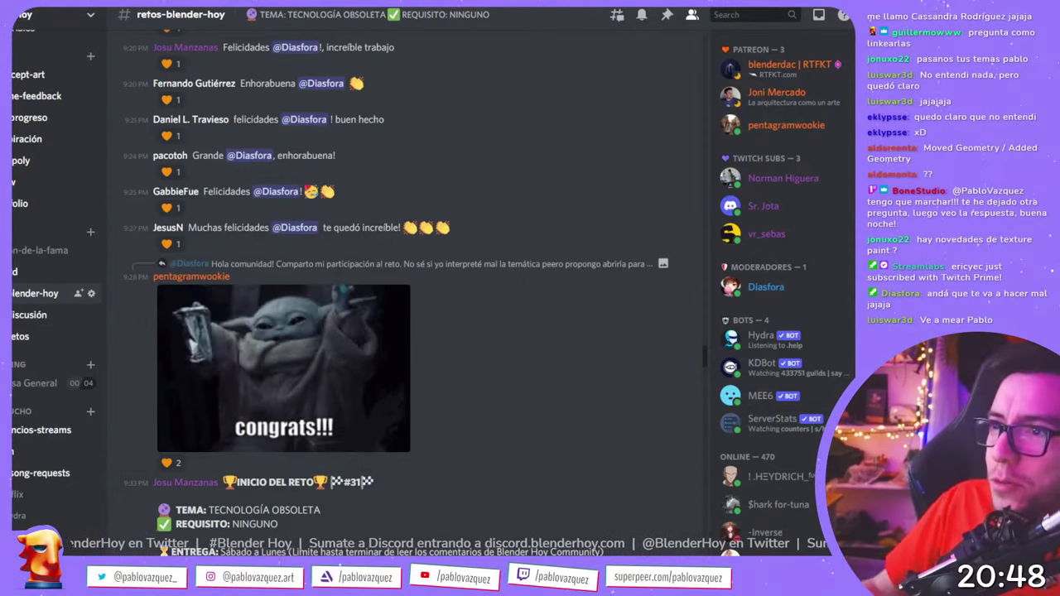
{"action": "key", "text": "alt+Tab"}
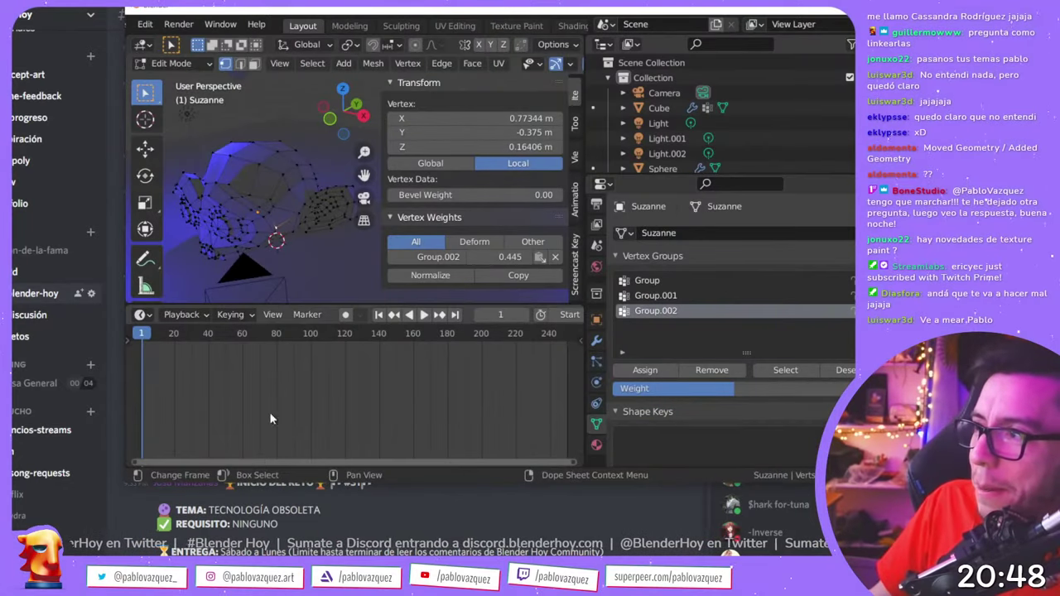
{"action": "left_click", "coordinate": [344, 520]}
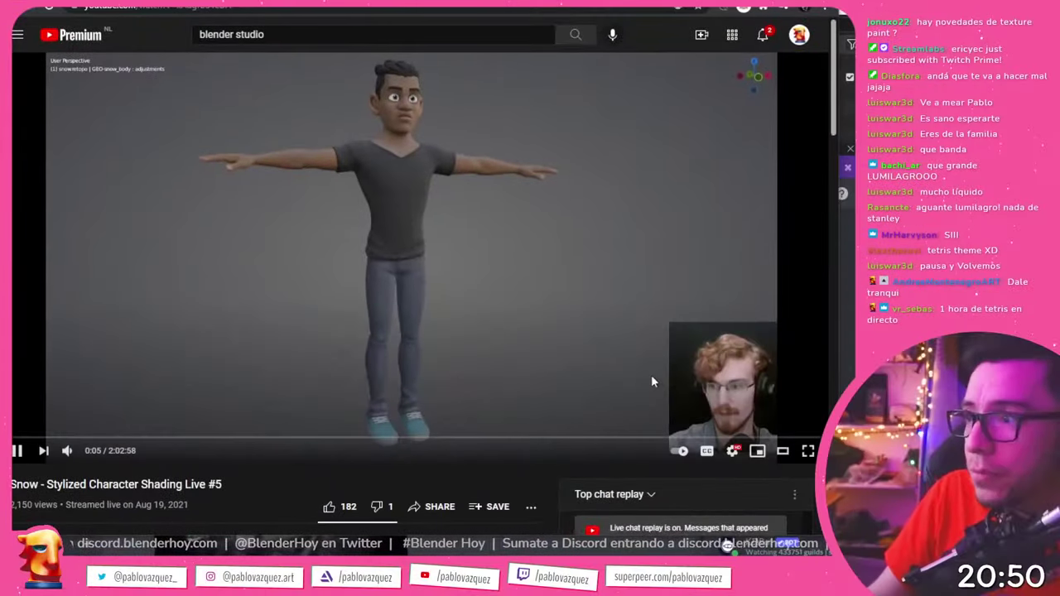
- Skim the Snow shading stream forward to about 16:49
{"action": "left_click", "coordinate": [16, 451]}
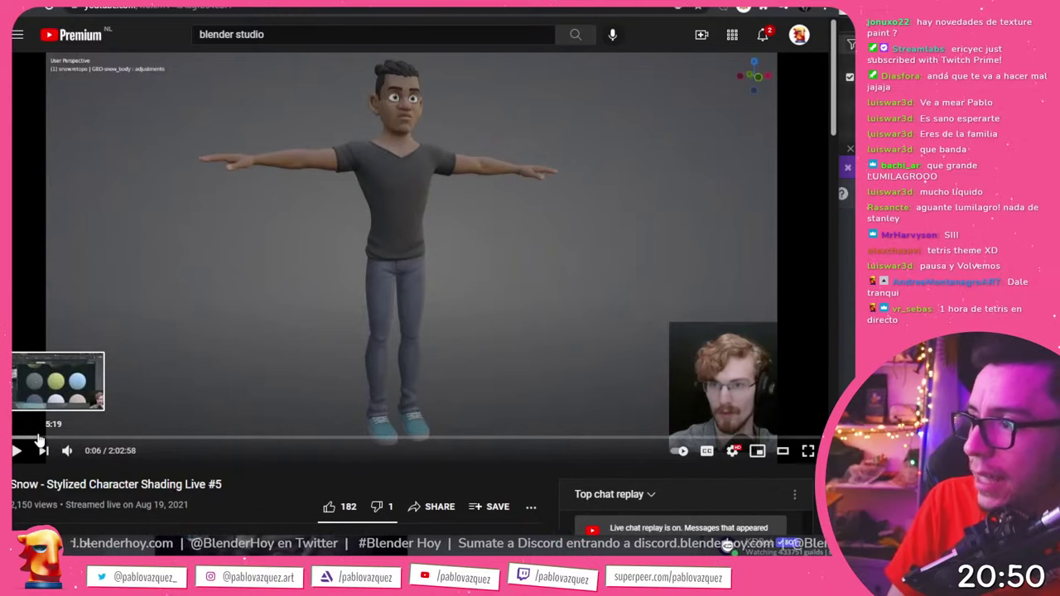
{"action": "left_click_drag", "start_coordinate": [38, 439], "coordinate": [83, 445]}
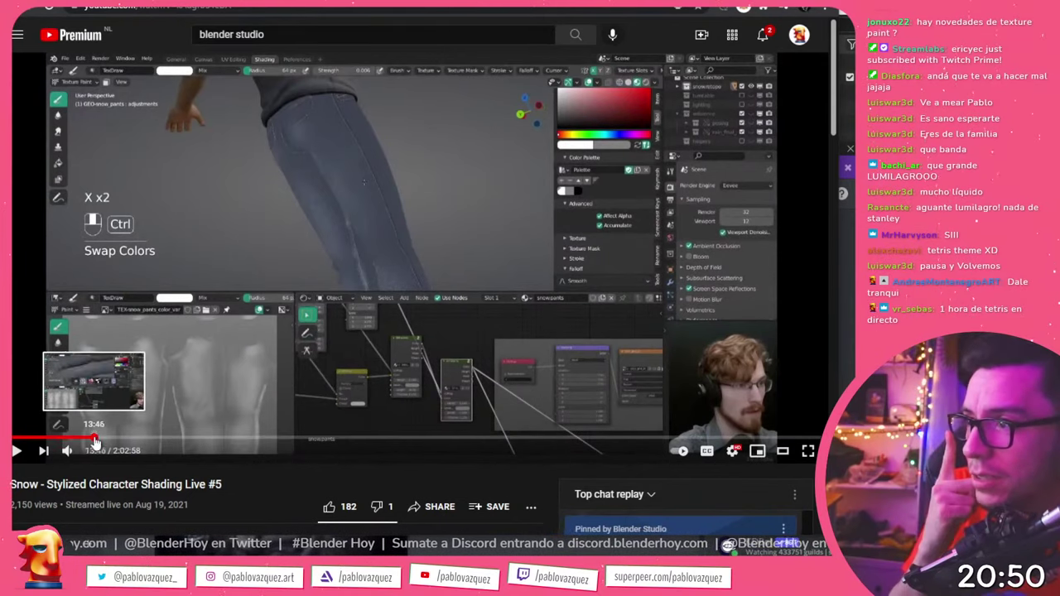
{"action": "left_click", "coordinate": [106, 439]}
{"action": "left_click", "coordinate": [113, 438]}
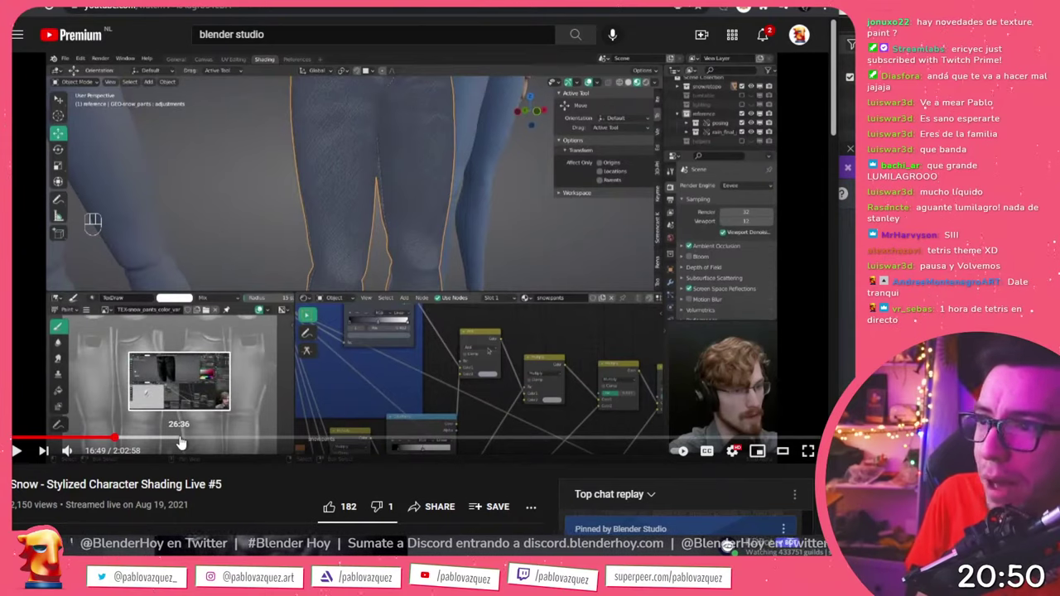
{"action": "scroll", "coordinate": [236, 404], "scroll_direction": "down", "scroll_amount": 4}
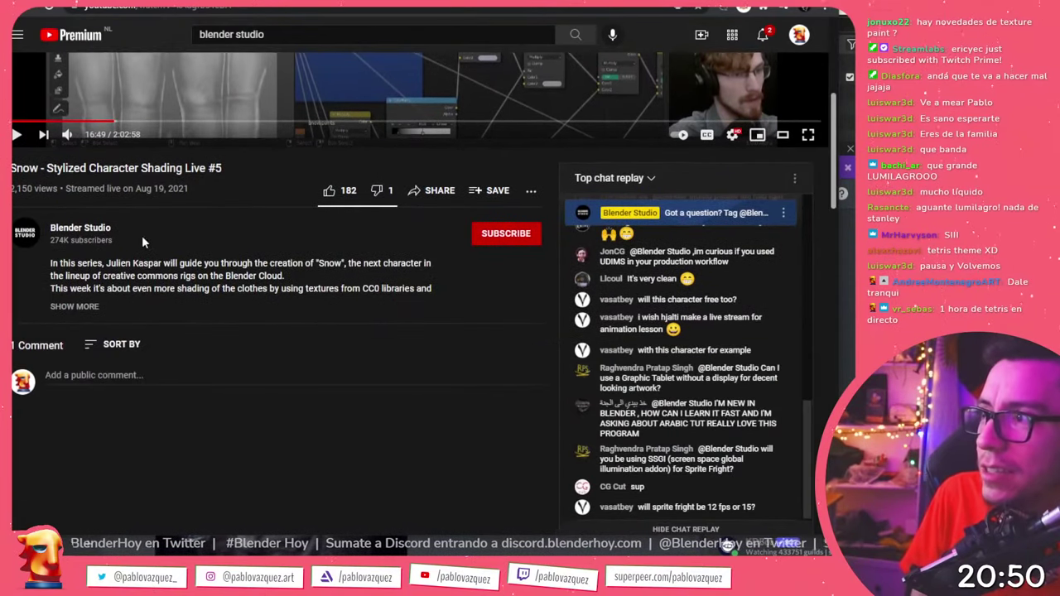
- On the Blender Studio channel, pause the featured Spring video and list its uploads with the sidebar collapsed
{"action": "left_click", "coordinate": [83, 234]}
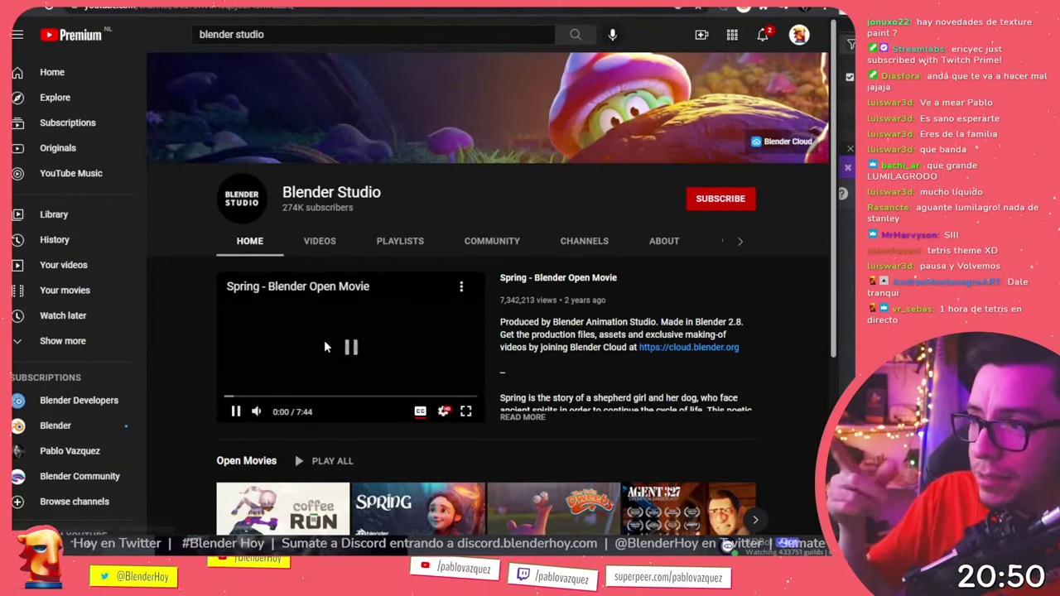
{"action": "left_click", "coordinate": [324, 342]}
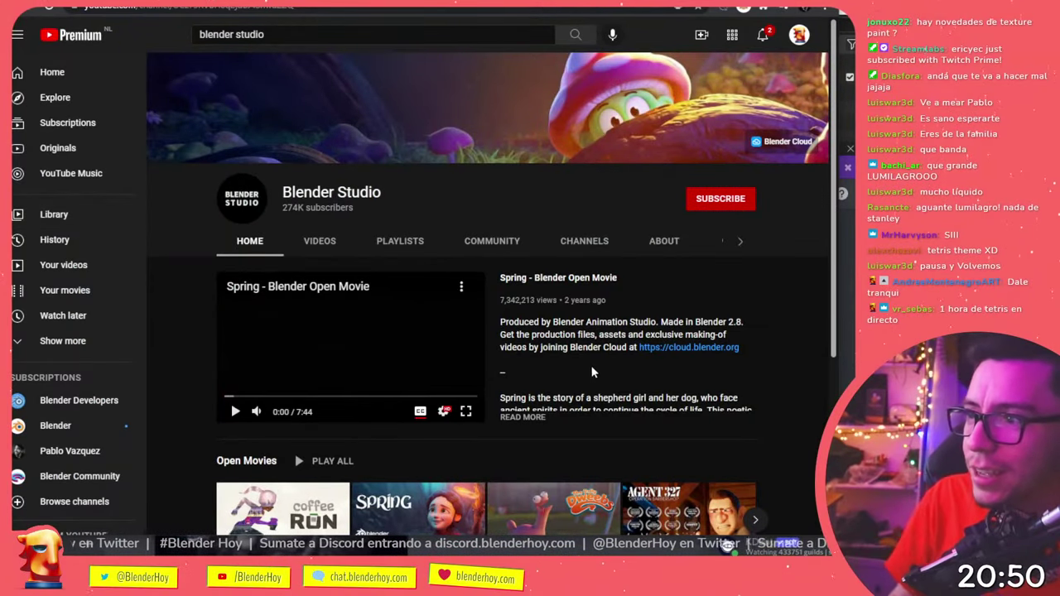
{"action": "scroll", "coordinate": [447, 414], "scroll_direction": "down", "scroll_amount": 3}
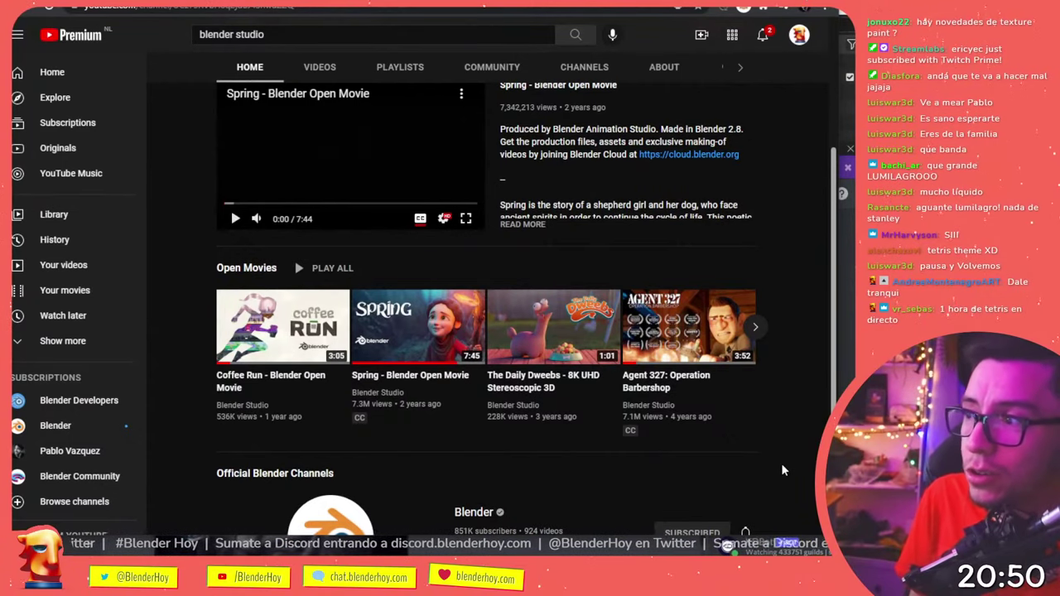
{"action": "scroll", "coordinate": [799, 467], "scroll_direction": "up", "scroll_amount": 3}
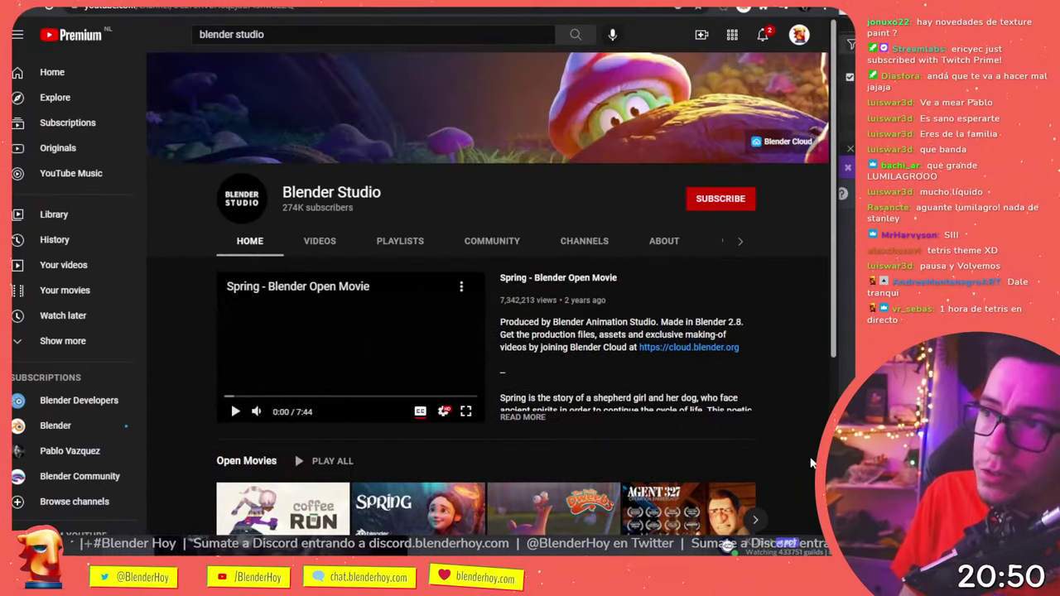
{"action": "left_click", "coordinate": [328, 240]}
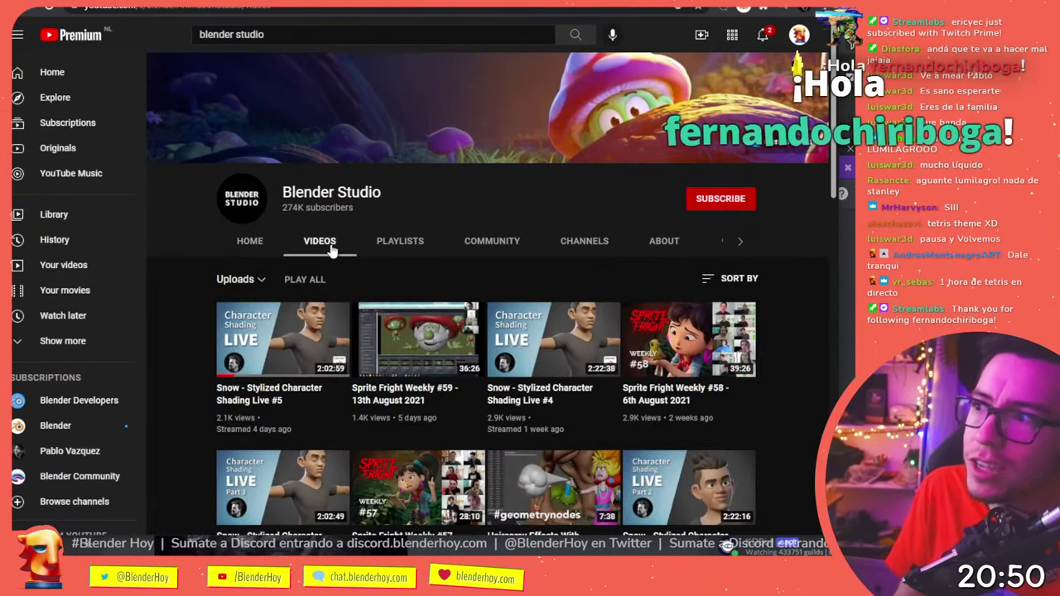
{"action": "left_click", "coordinate": [17, 34]}
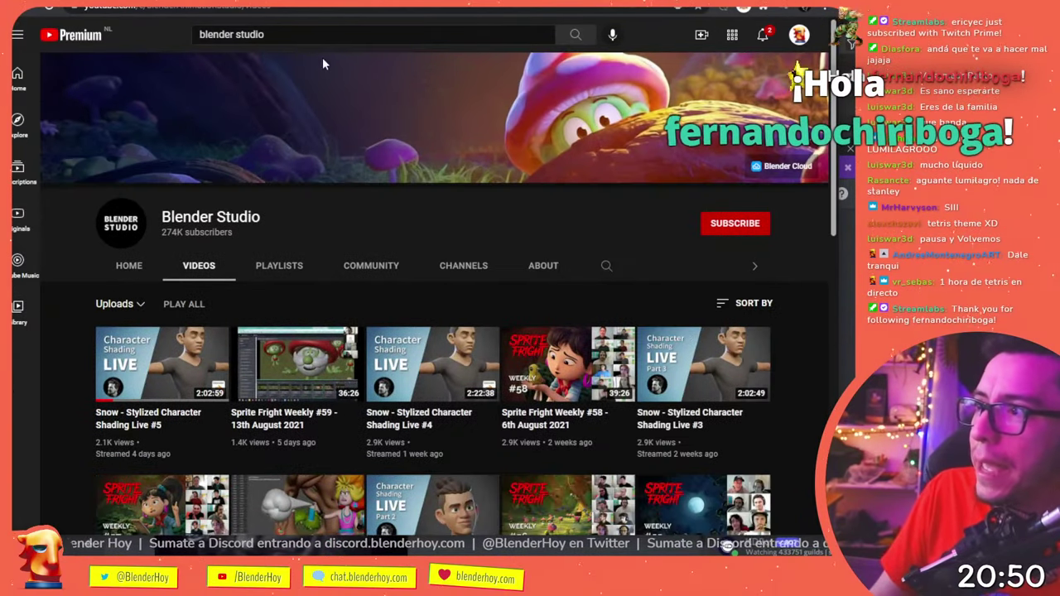
- Open Sprite Fright Weekly #59, pause it at 0:22, and browse the subtitle settings
{"action": "left_click", "coordinate": [285, 383]}
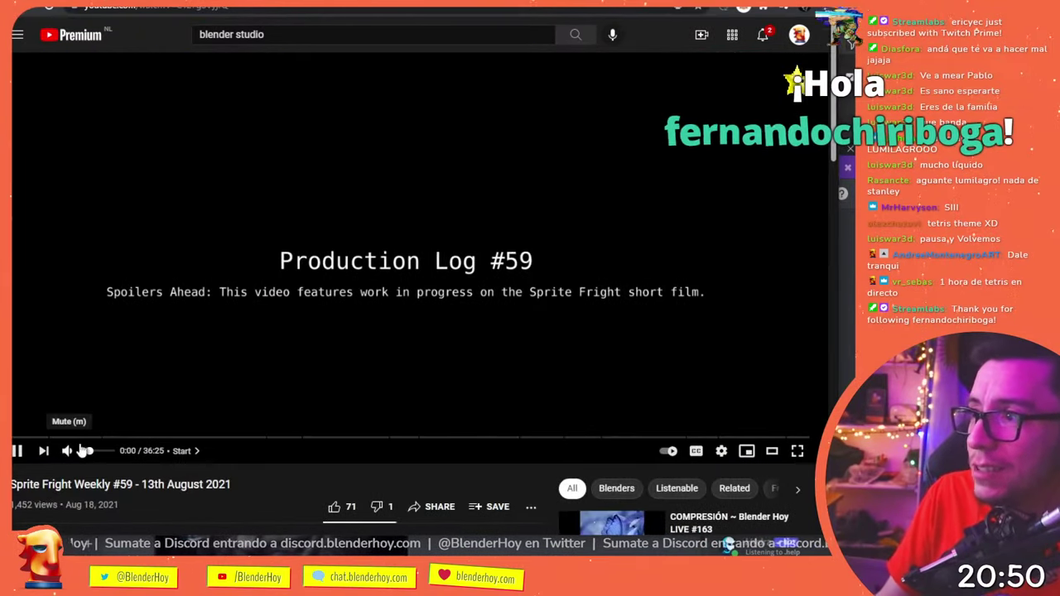
{"action": "left_click", "coordinate": [20, 437]}
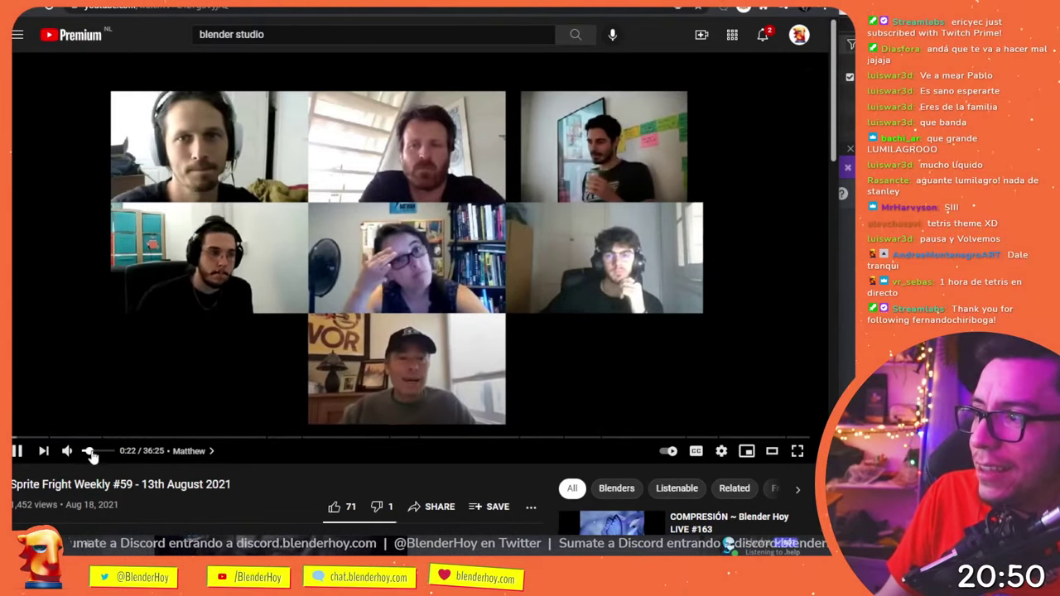
{"action": "key", "text": "space"}
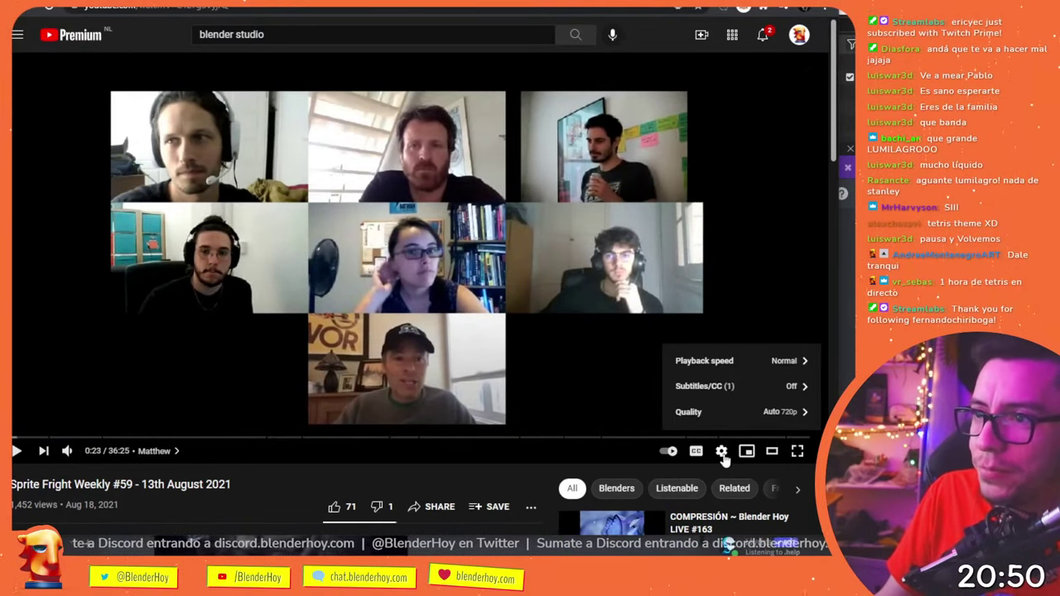
{"action": "left_click", "coordinate": [721, 451]}
{"action": "left_click", "coordinate": [776, 387]}
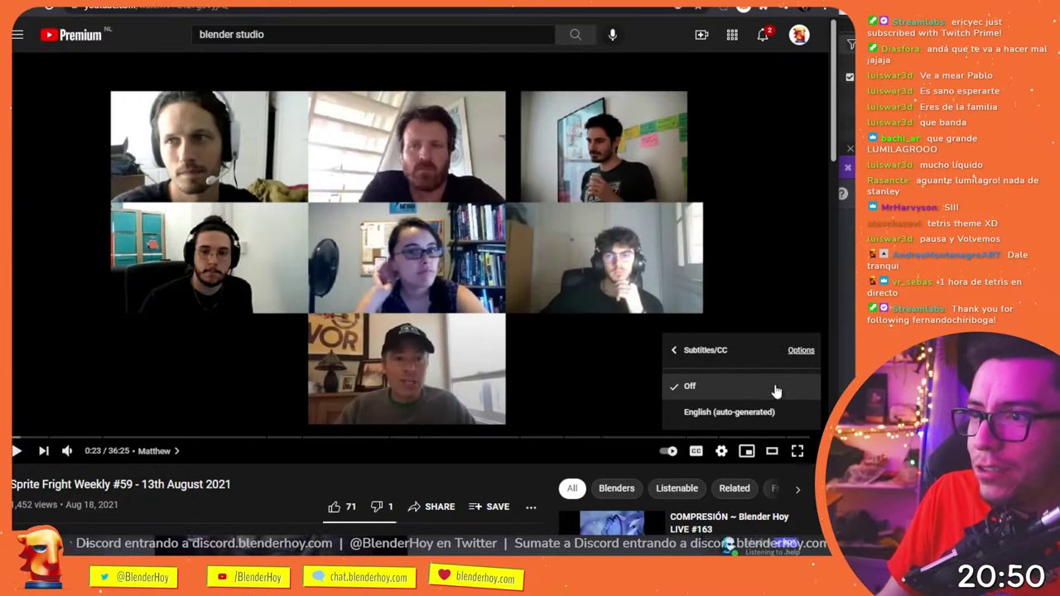
{"action": "left_click", "coordinate": [800, 351]}
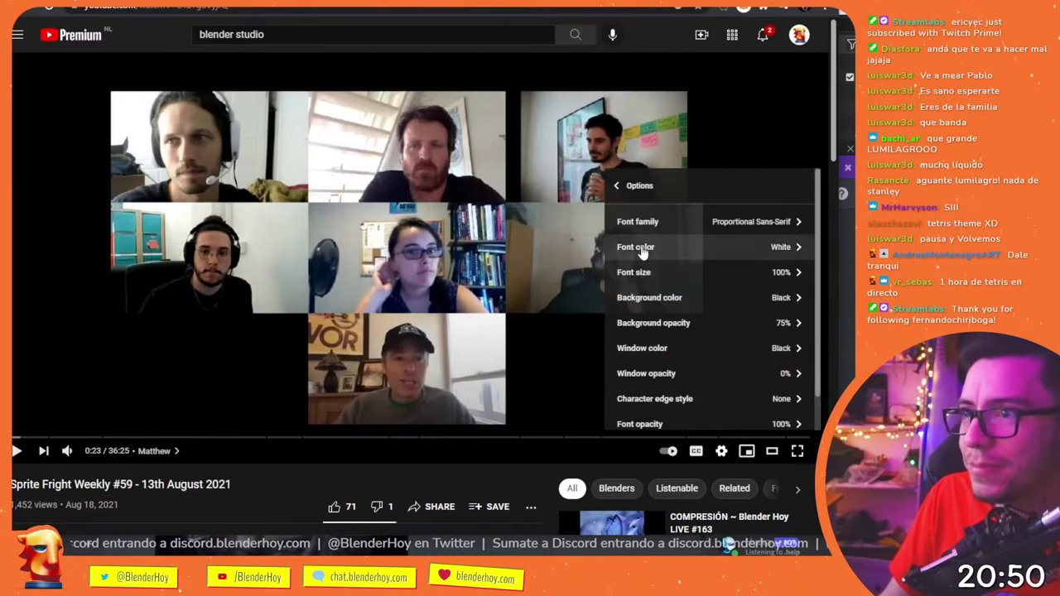
{"action": "left_click", "coordinate": [623, 194]}
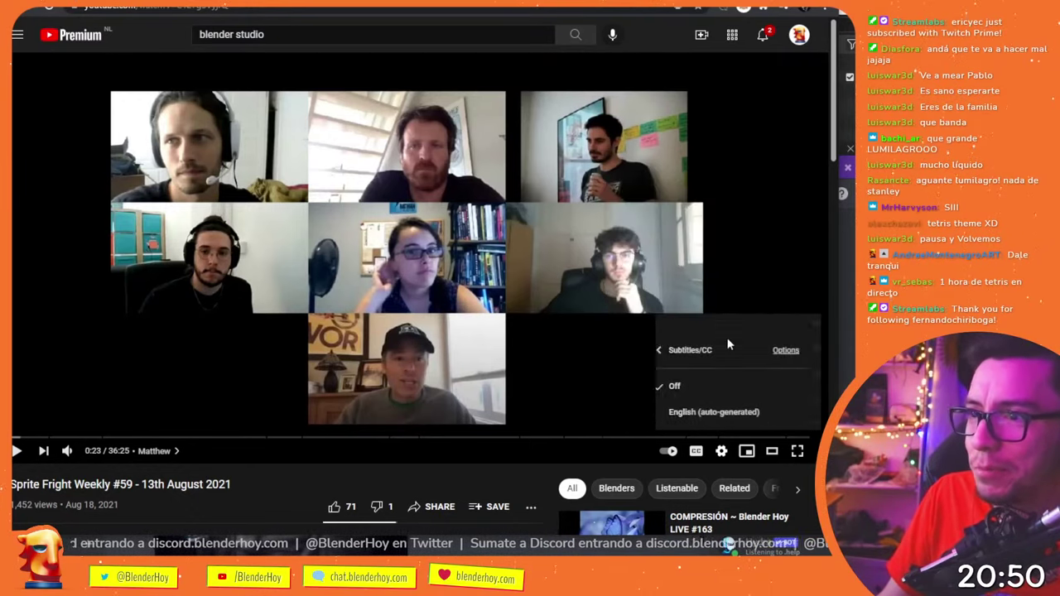
- Turn on English auto-generated captions auto-translated to Spanish and rewind a few seconds
{"action": "left_click", "coordinate": [708, 410]}
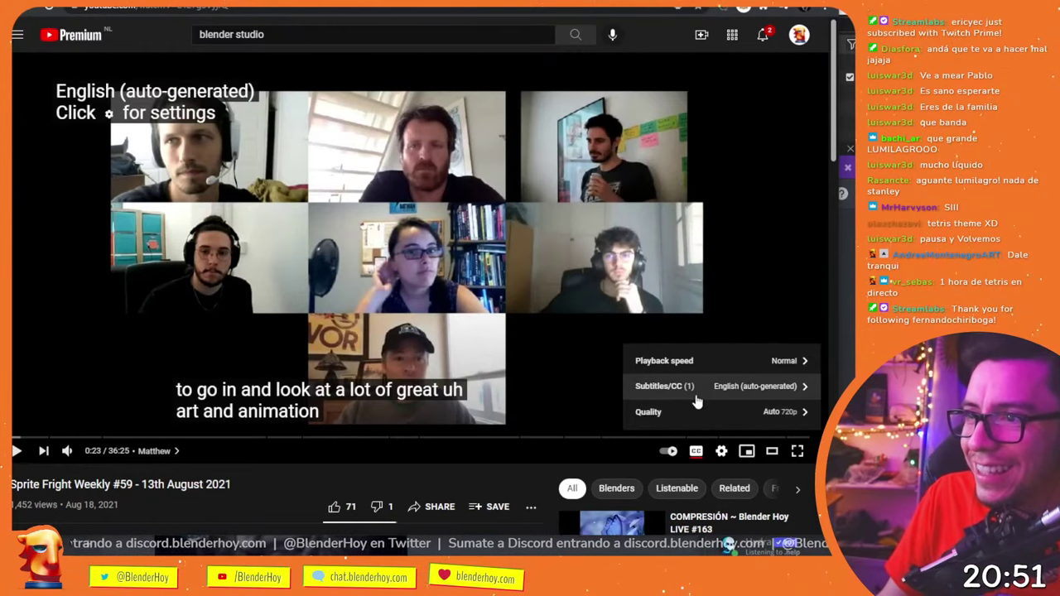
{"action": "left_click", "coordinate": [727, 391]}
{"action": "left_click", "coordinate": [720, 412]}
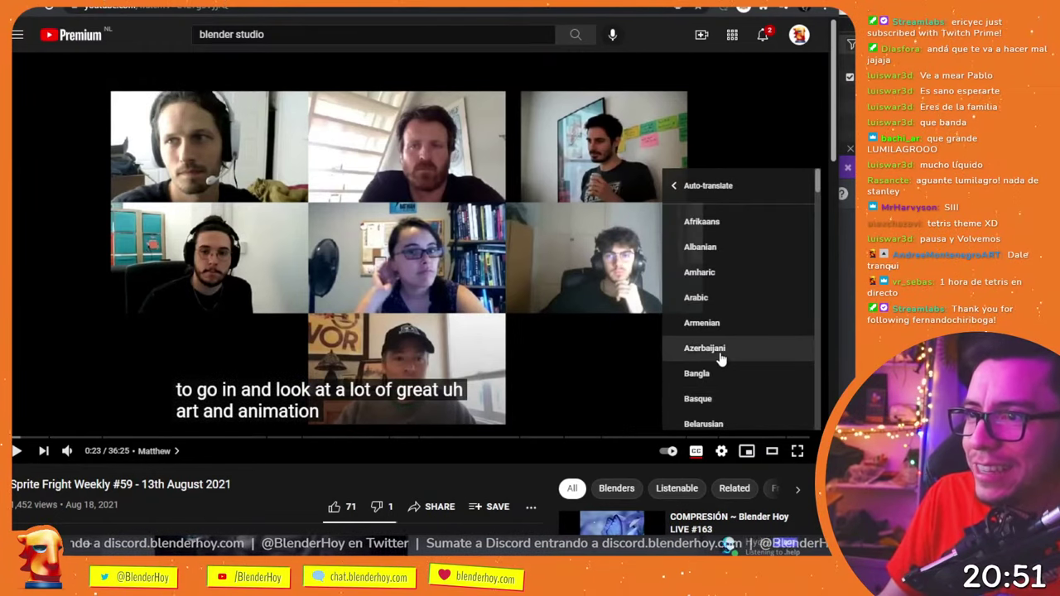
{"action": "scroll", "coordinate": [718, 360], "scroll_direction": "down", "scroll_amount": 10}
{"action": "scroll", "coordinate": [718, 361], "scroll_direction": "down", "scroll_amount": 10}
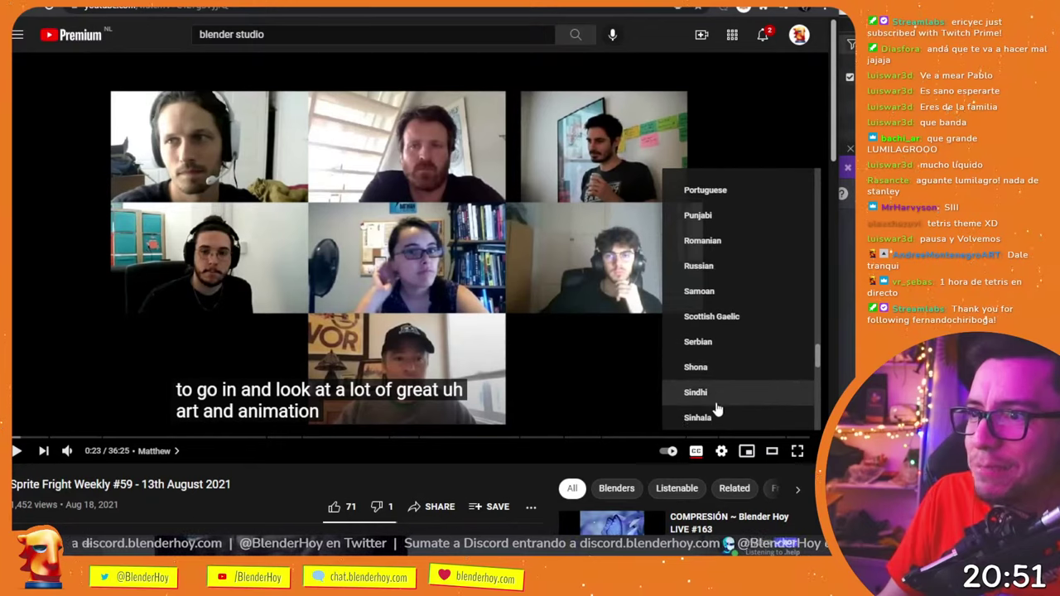
{"action": "scroll", "coordinate": [718, 406], "scroll_direction": "down", "scroll_amount": 2}
{"action": "scroll", "coordinate": [717, 397], "scroll_direction": "down", "scroll_amount": 5}
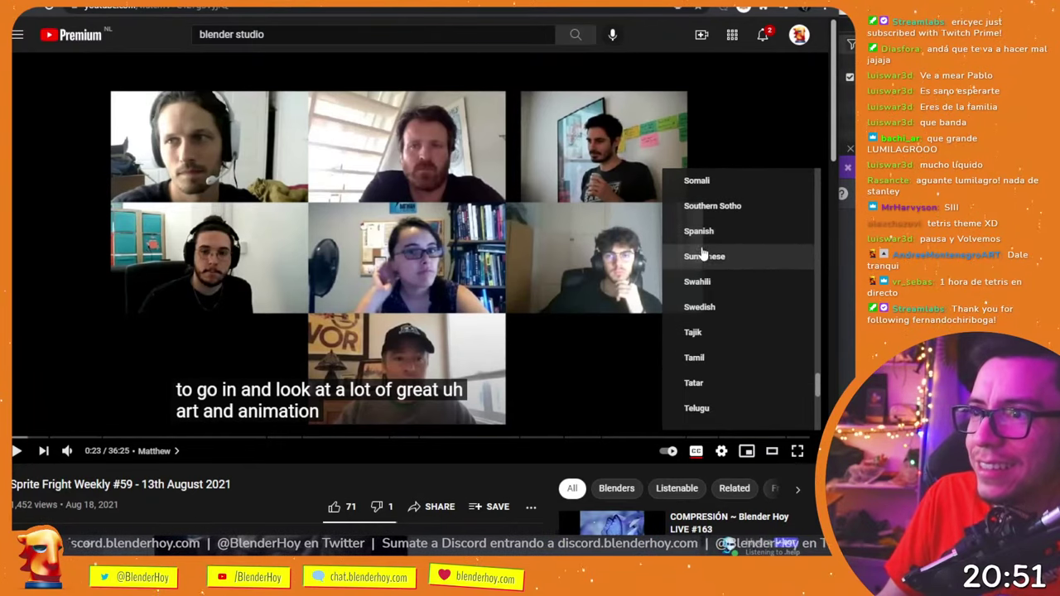
{"action": "key", "text": "Return"}
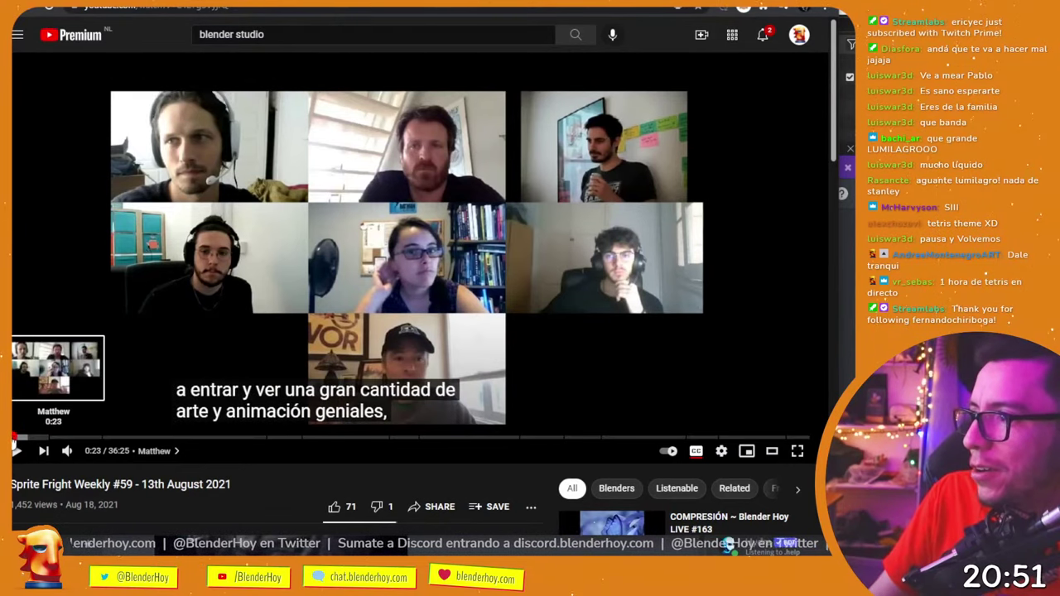
{"action": "key", "text": "Left"}
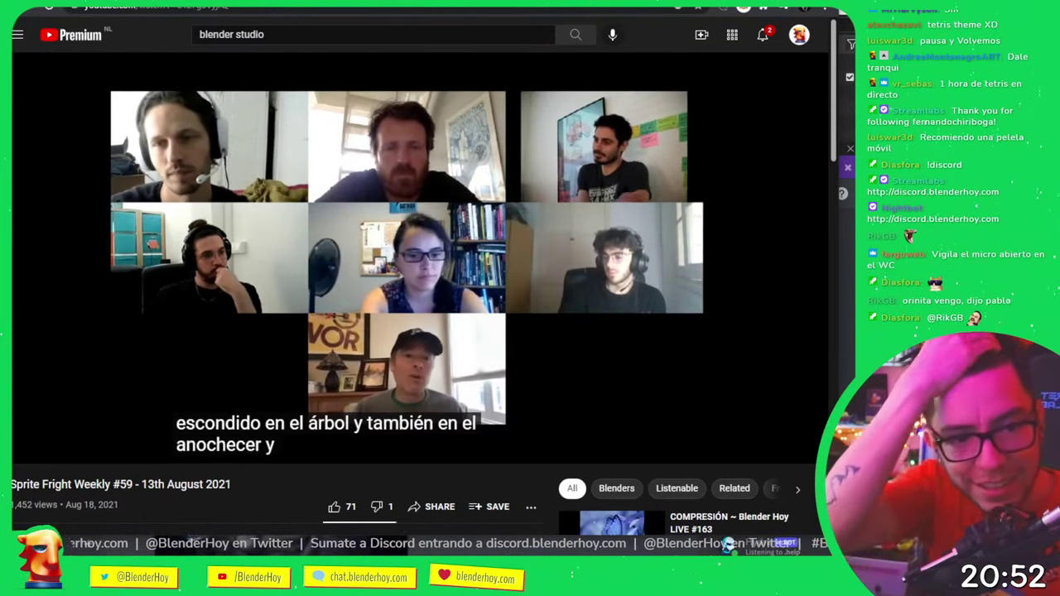
{"action": "mouse_move", "coordinate": [68, 451]}
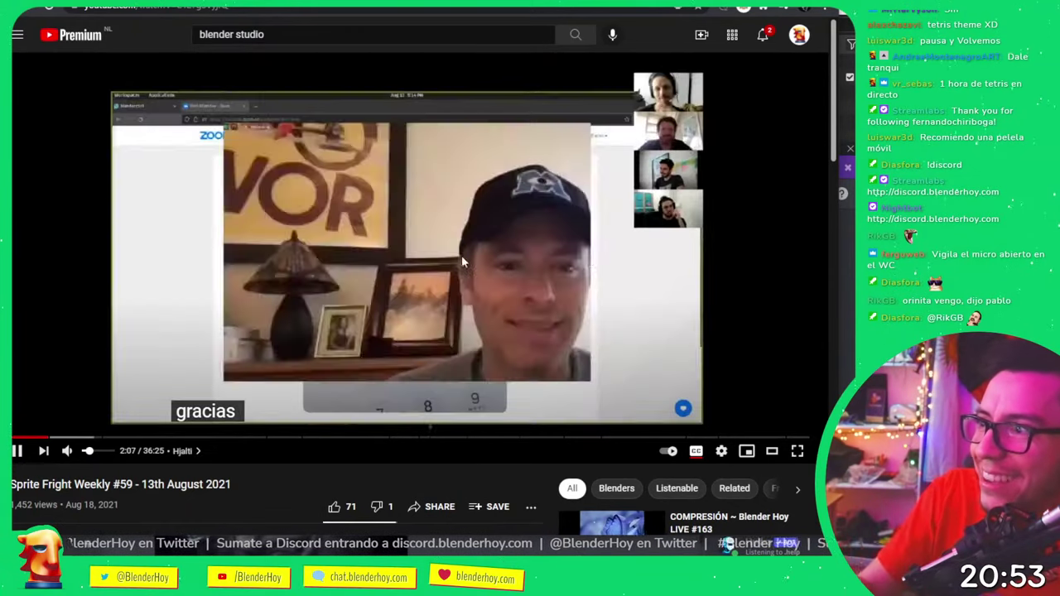
- Pause and resume the video, then copy the Sprite Fright Weekly #59 link from the address bar
{"action": "left_click", "coordinate": [461, 255]}
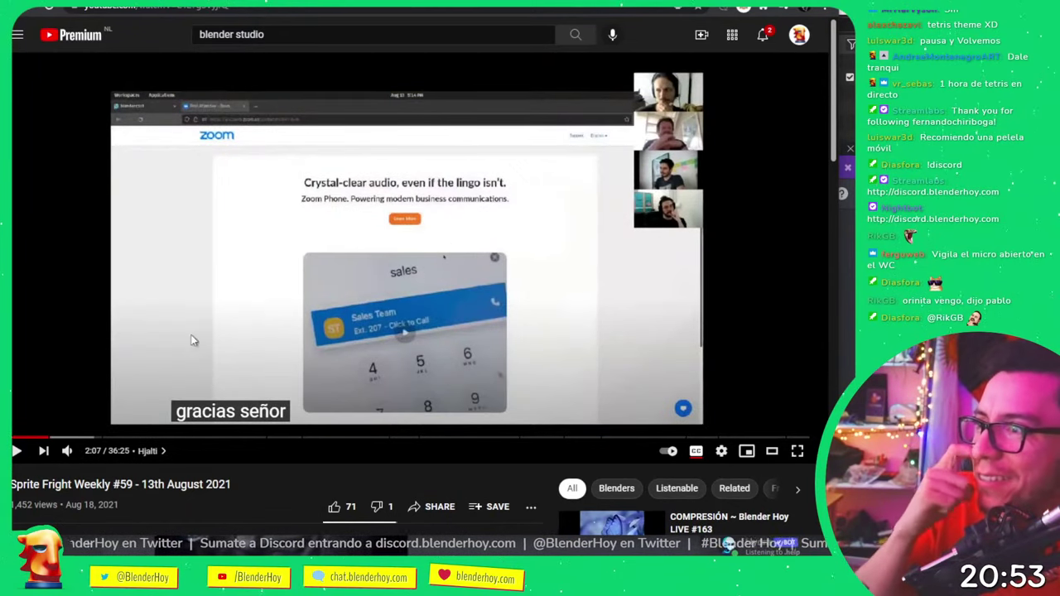
{"action": "left_click", "coordinate": [169, 278]}
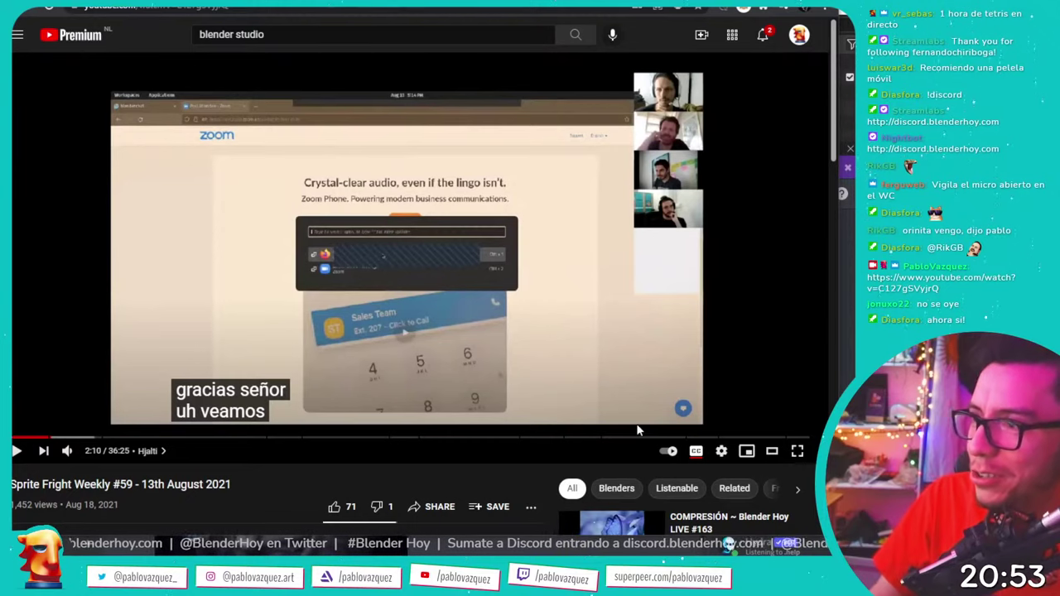
{"action": "key", "text": "ctrl+l"}
{"action": "key", "text": "Escape"}
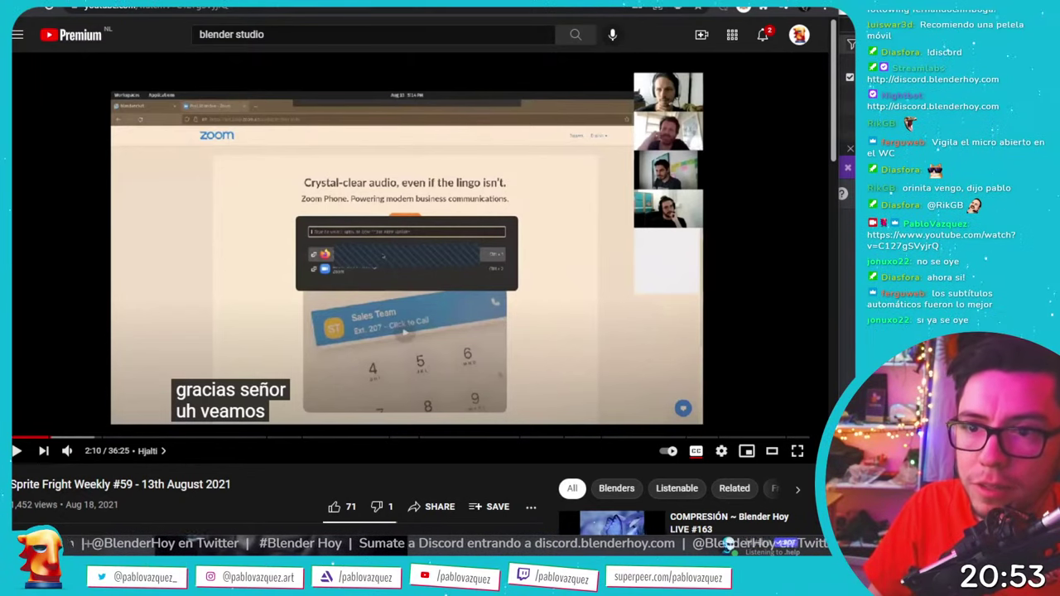
- Resume playback, turn the volume up slightly, then pause
{"action": "left_click", "coordinate": [663, 328]}
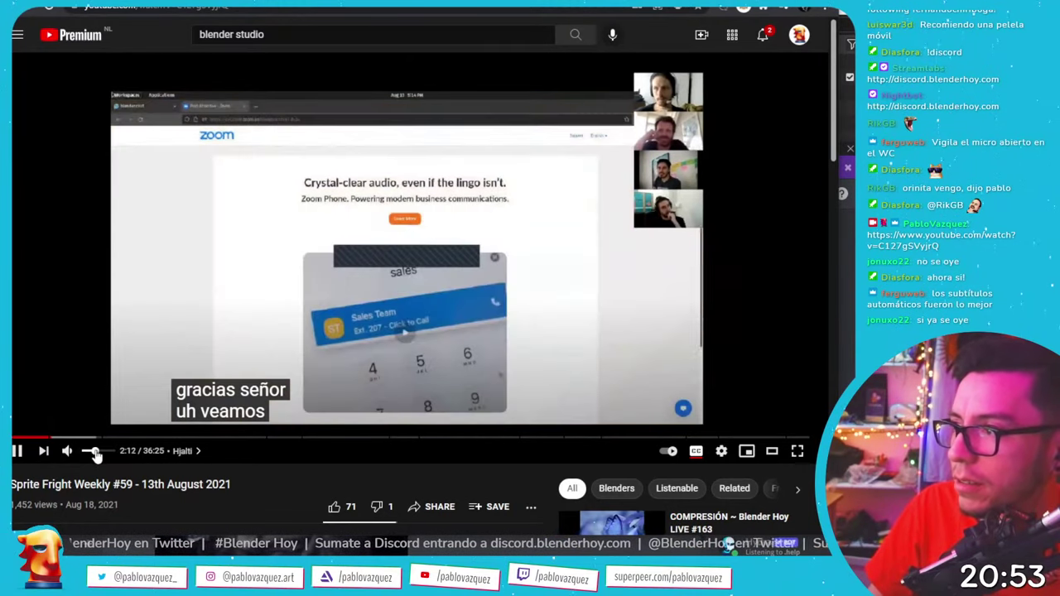
{"action": "left_click_drag", "start_coordinate": [94, 455], "coordinate": [103, 455]}
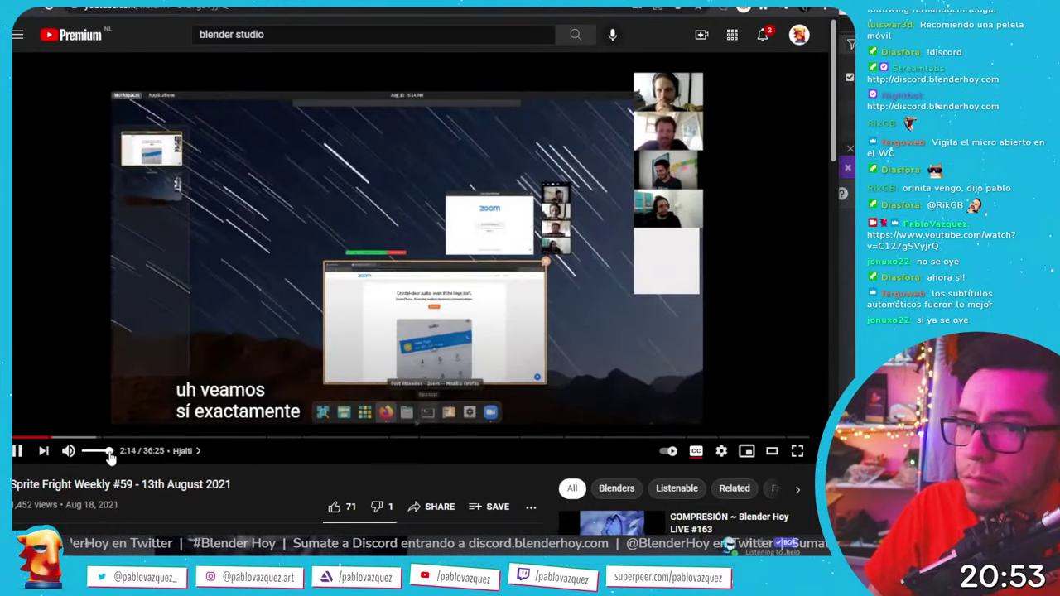
{"action": "key", "text": "space"}
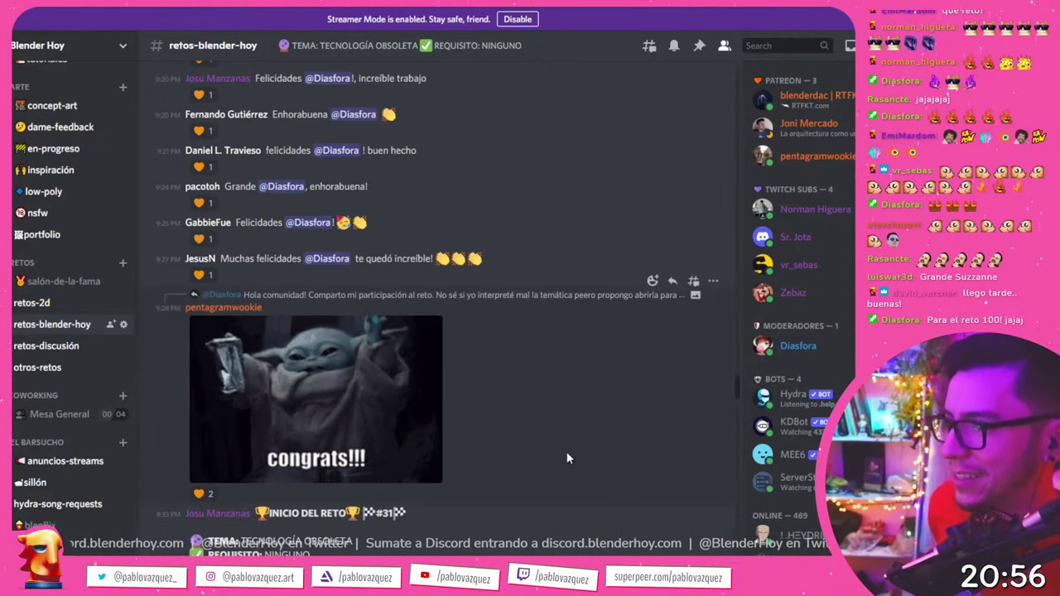
- Scroll #retos-blender-hoy to the cassette-and-headphones drawing, narrow the window, and give it a heart reaction
{"action": "scroll", "coordinate": [555, 443], "scroll_direction": "down", "scroll_amount": 1}
{"action": "scroll", "coordinate": [549, 437], "scroll_direction": "down", "scroll_amount": 1}
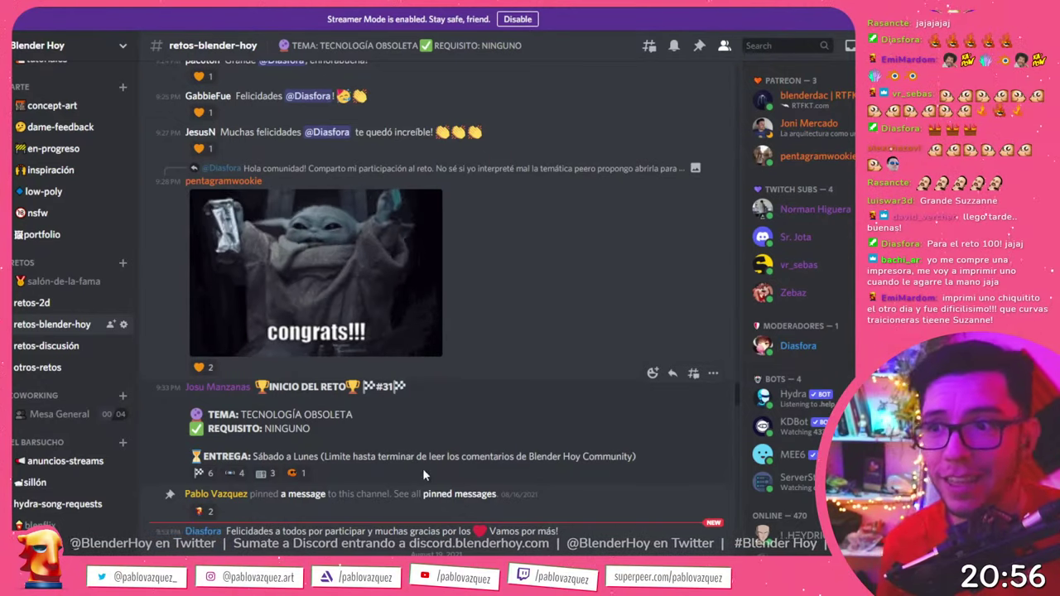
{"action": "scroll", "coordinate": [426, 464], "scroll_direction": "down", "scroll_amount": 2}
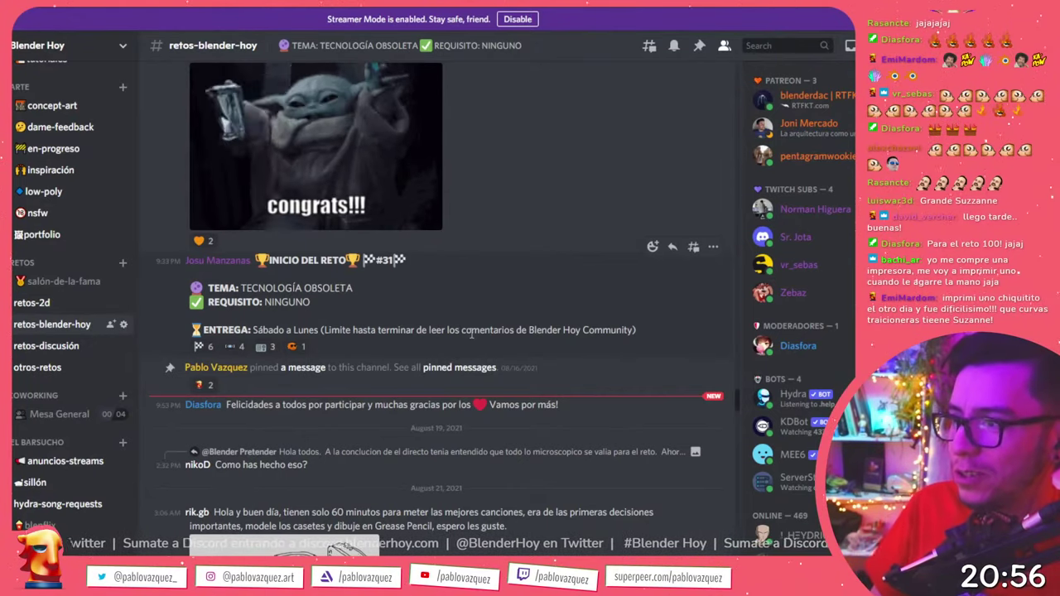
{"action": "scroll", "coordinate": [489, 381], "scroll_direction": "down", "scroll_amount": 3}
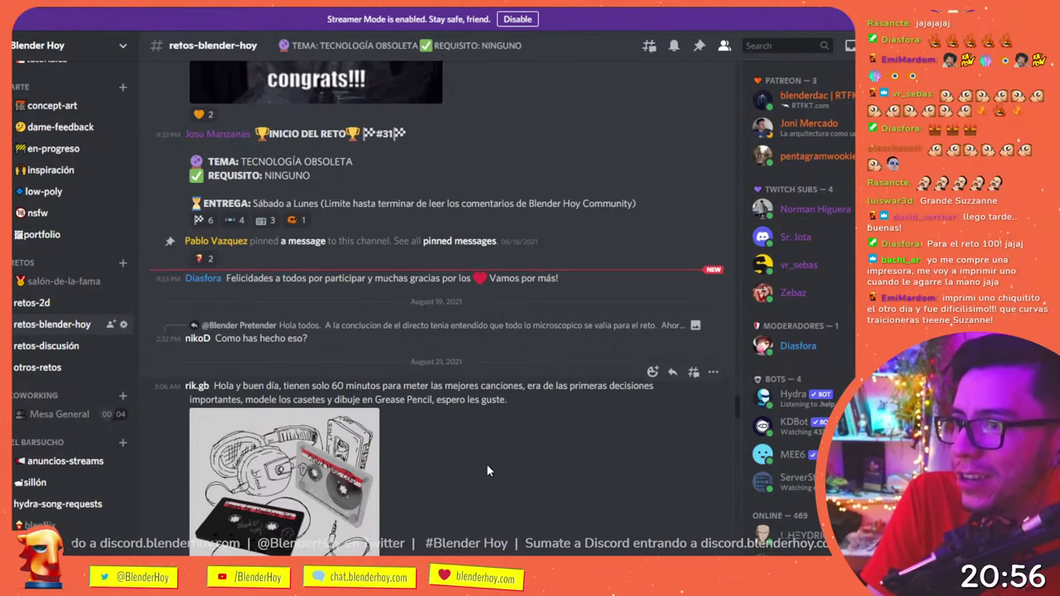
{"action": "scroll", "coordinate": [486, 464], "scroll_direction": "down", "scroll_amount": 1}
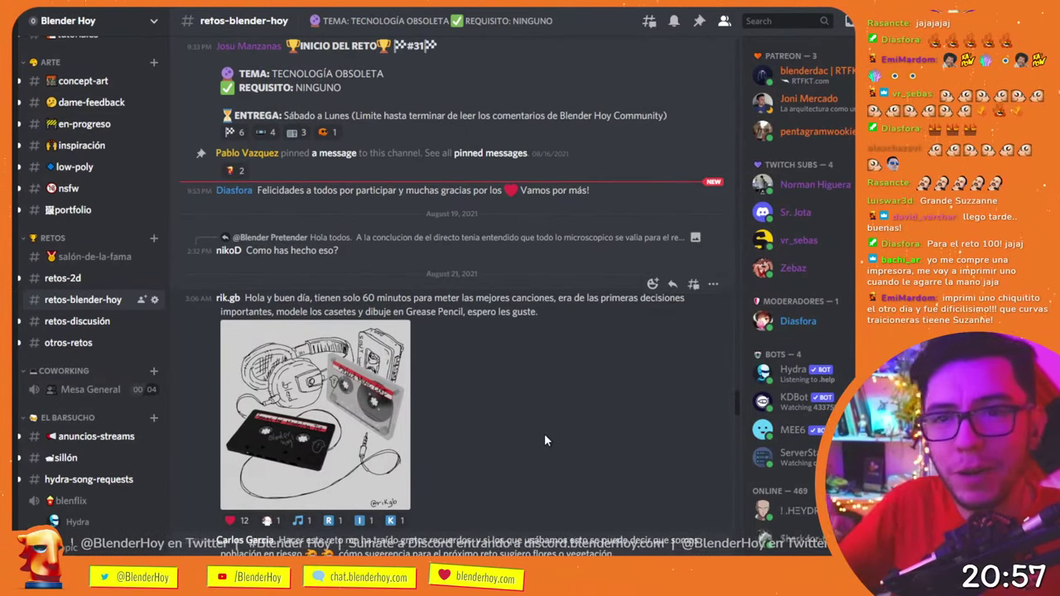
{"action": "mouse_move", "coordinate": [640, 328]}
{"action": "left_mouse_down"}
{"action": "mouse_move", "coordinate": [663, 321]}
{"action": "mouse_move", "coordinate": [650, 317]}
{"action": "left_mouse_up"}
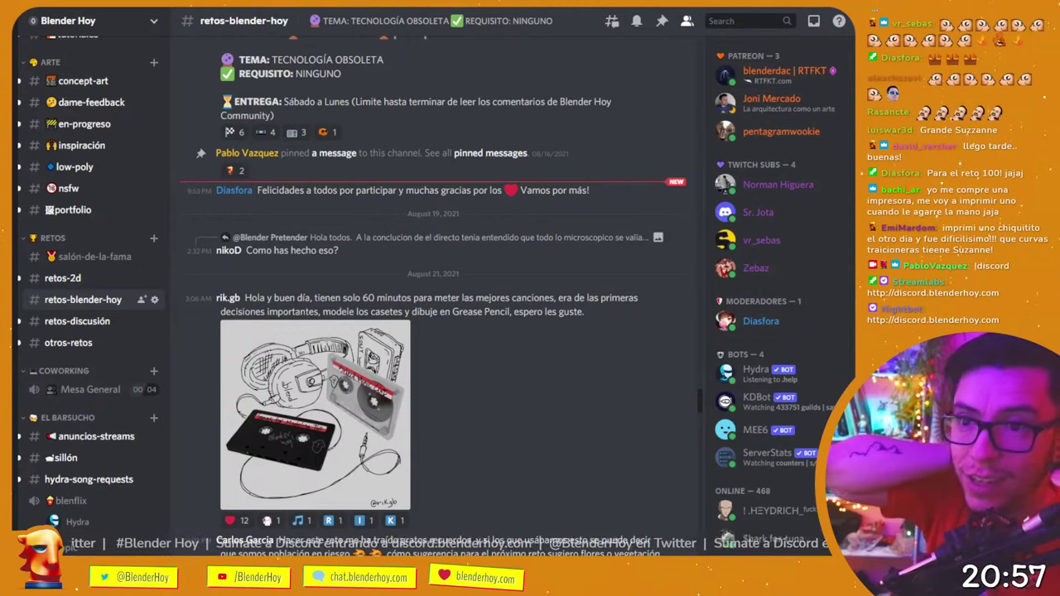
{"action": "left_click", "coordinate": [241, 521]}
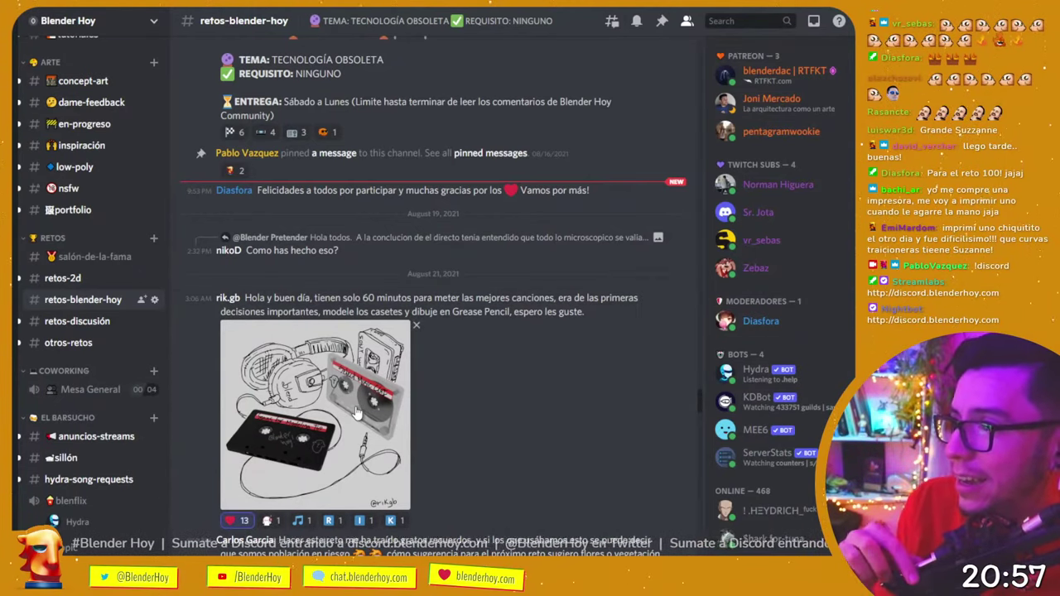
- Enlarge the cassette-and-headphones drawing, open the original in the browser, and zoom to full resolution
{"action": "left_click", "coordinate": [286, 476]}
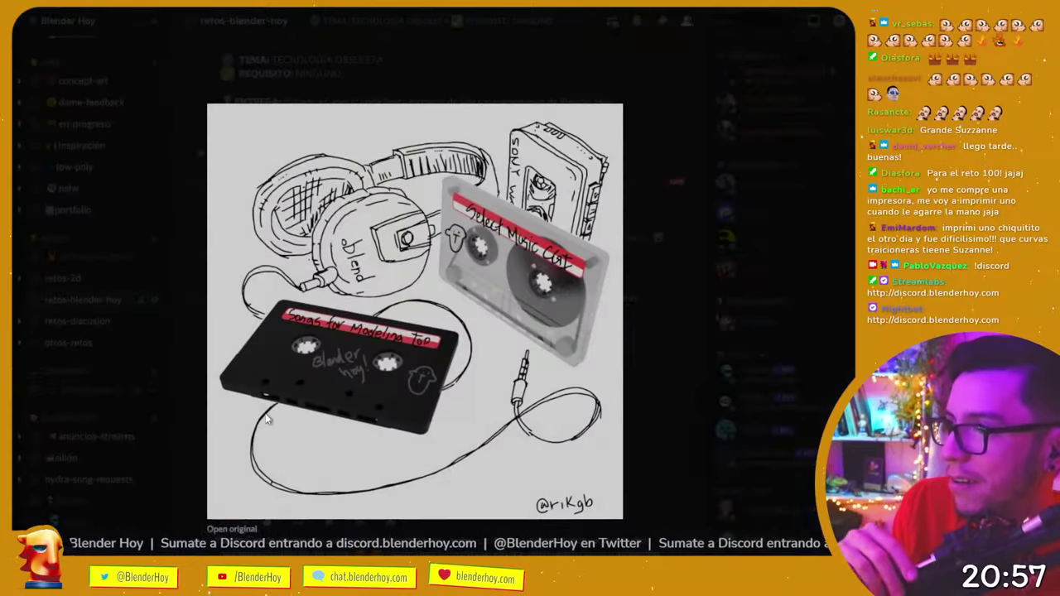
{"action": "left_click", "coordinate": [291, 369]}
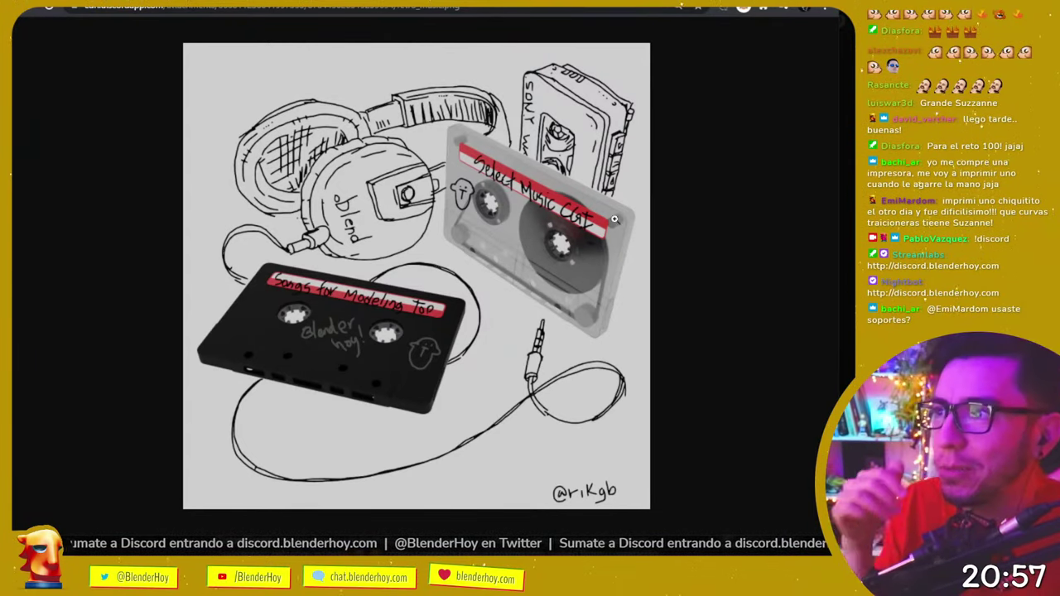
{"action": "left_click", "coordinate": [624, 95]}
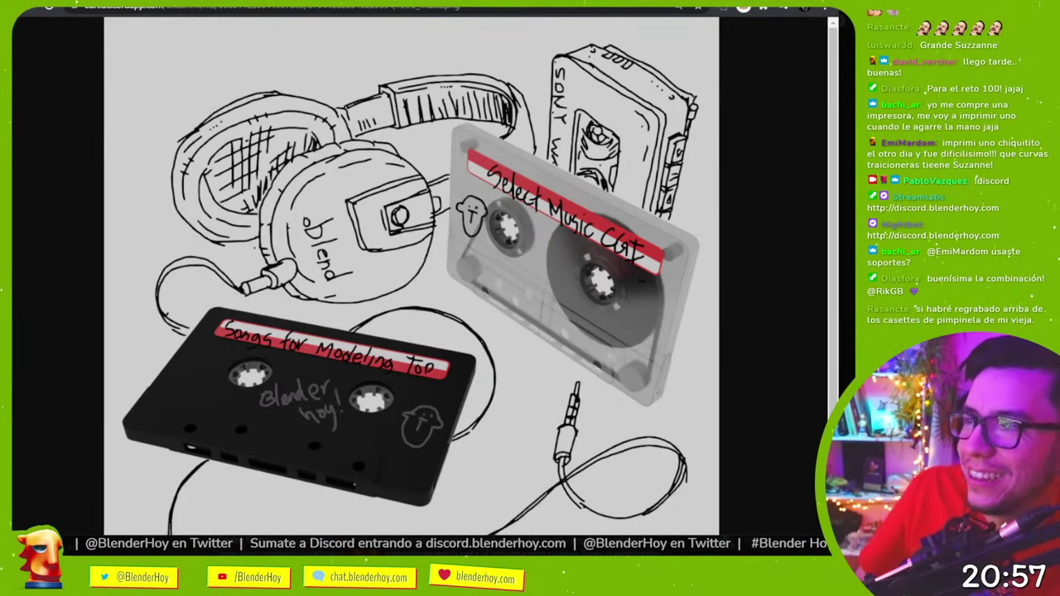
{"action": "key", "text": "ctrl+t"}
{"action": "type", "text": "yt"}
{"action": "key", "text": "Tab"}
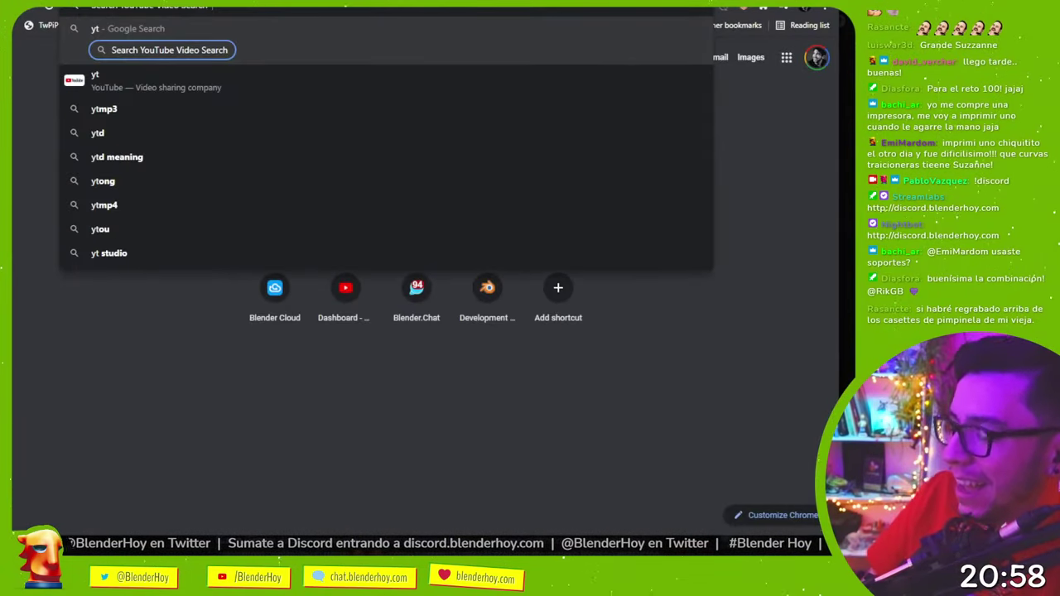
{"action": "key", "text": "Return"}
{"action": "type", "text": "chi"}
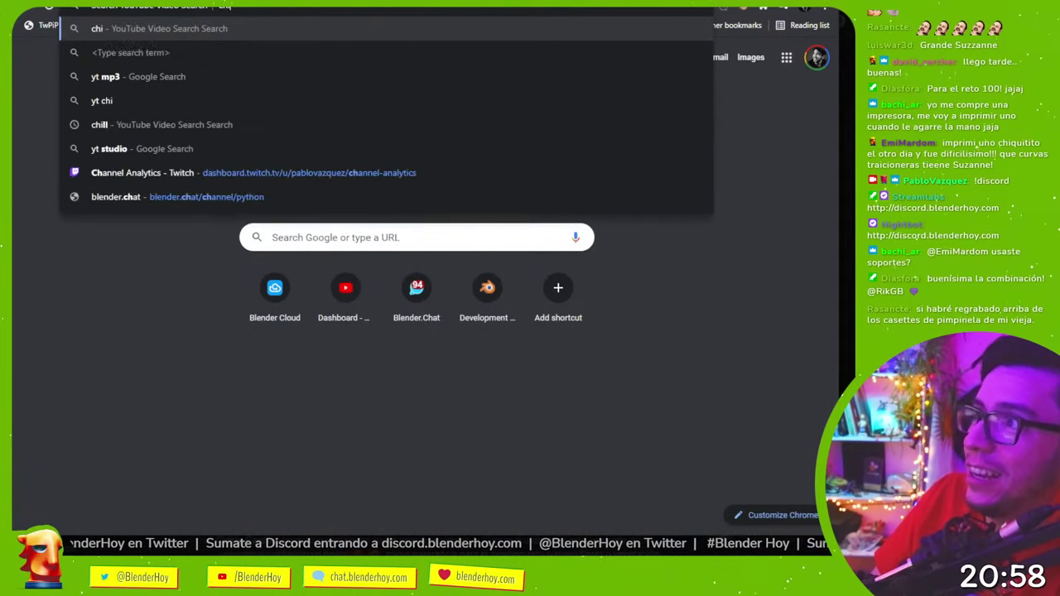
{"action": "type", "text": "ll music"}
{"action": "key", "text": "Return"}
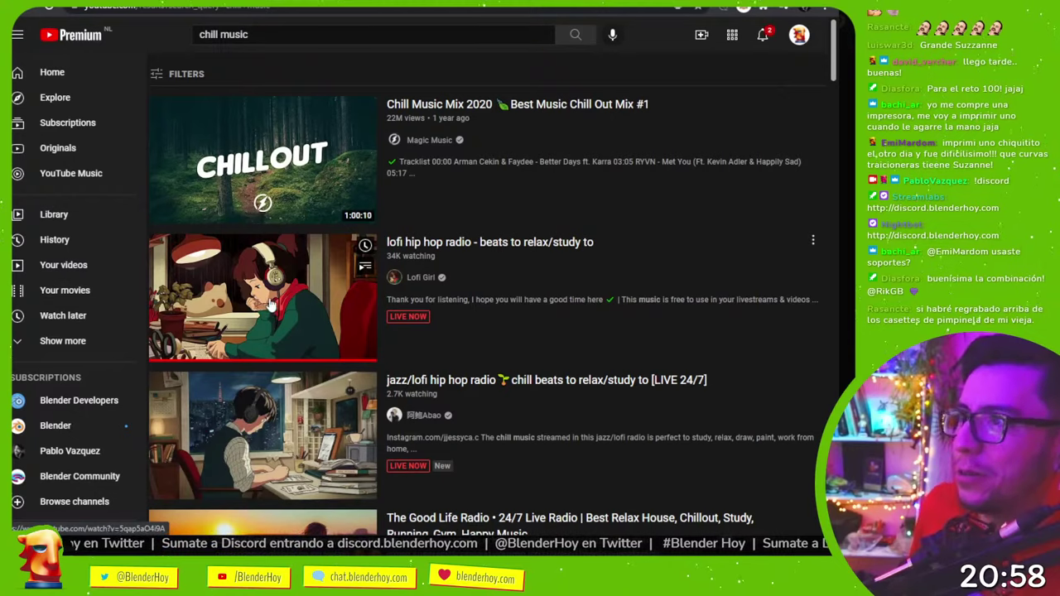
{"action": "key", "text": "ctrl+Tab"}
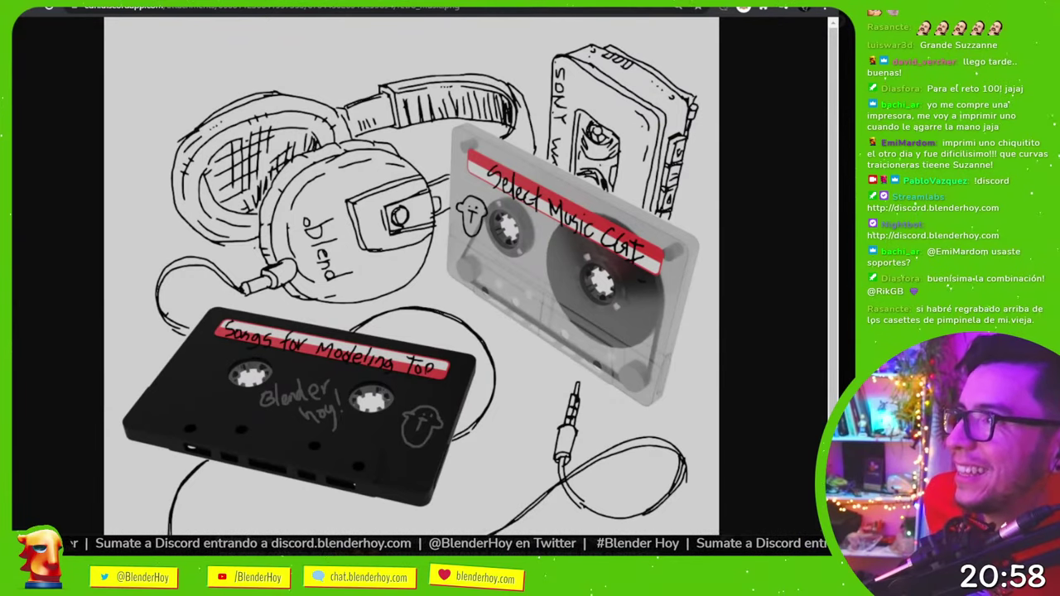
- Return to Discord and scroll #retos-blender-hoy down to the Nokia1100 Blender Render YouTube post
{"action": "key", "text": "alt+Tab"}
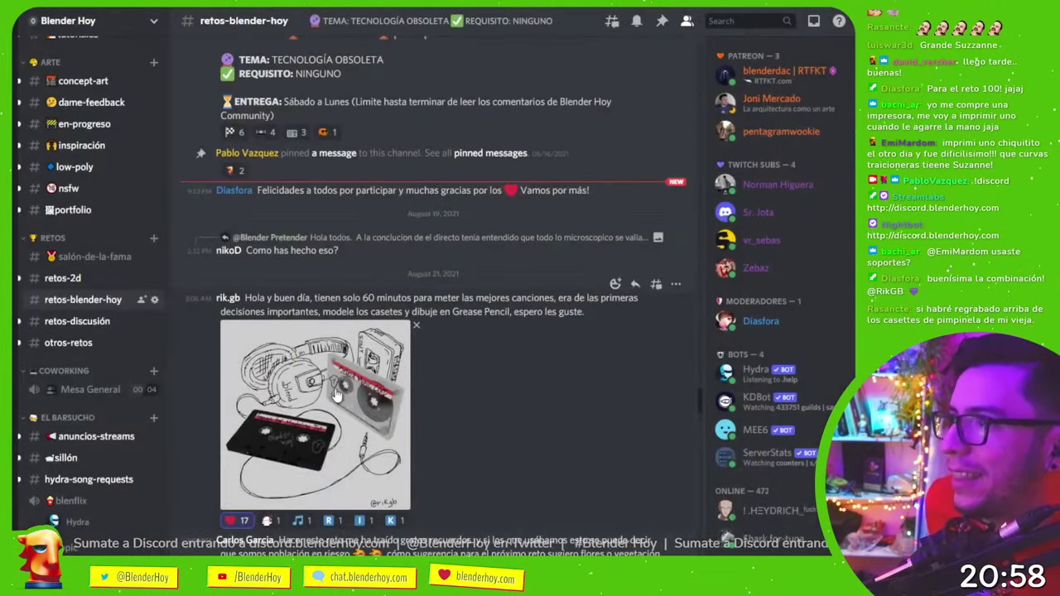
{"action": "scroll", "coordinate": [328, 461], "scroll_direction": "down", "scroll_amount": 1}
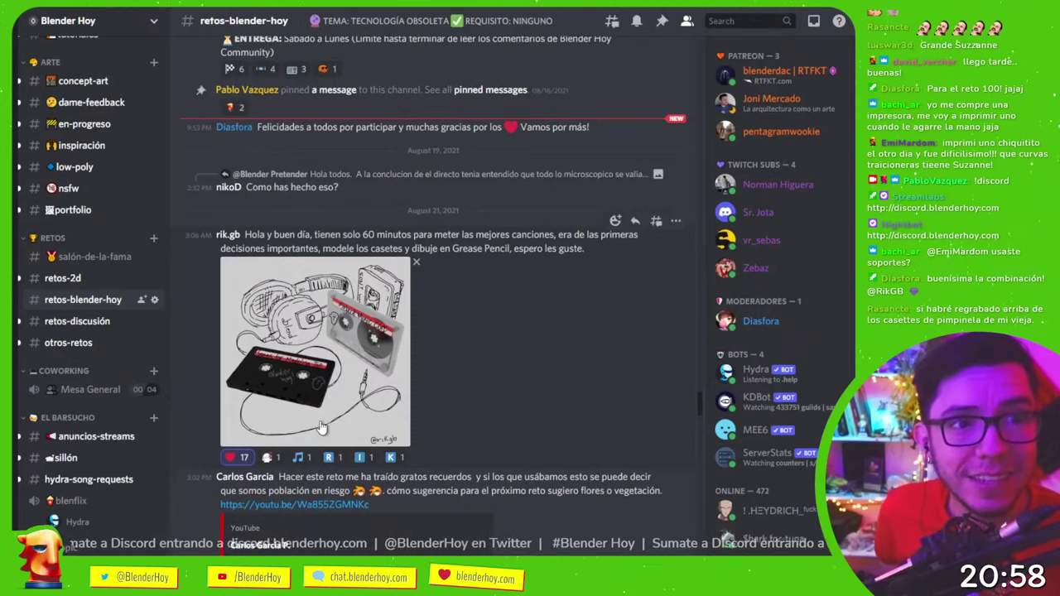
{"action": "scroll", "coordinate": [323, 426], "scroll_direction": "down", "scroll_amount": 2}
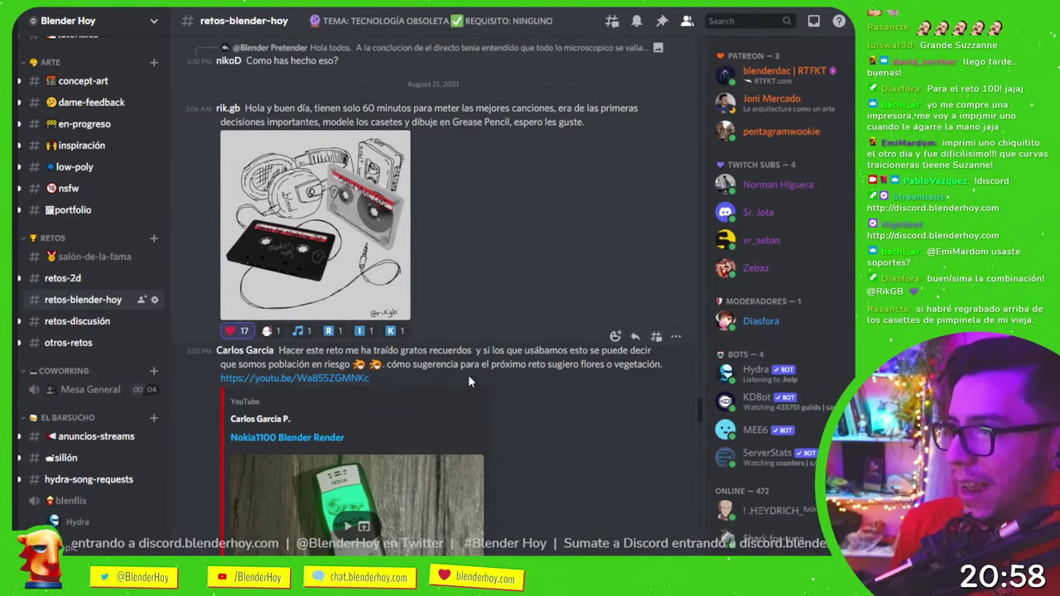
{"action": "scroll", "coordinate": [559, 300], "scroll_direction": "down", "scroll_amount": 2}
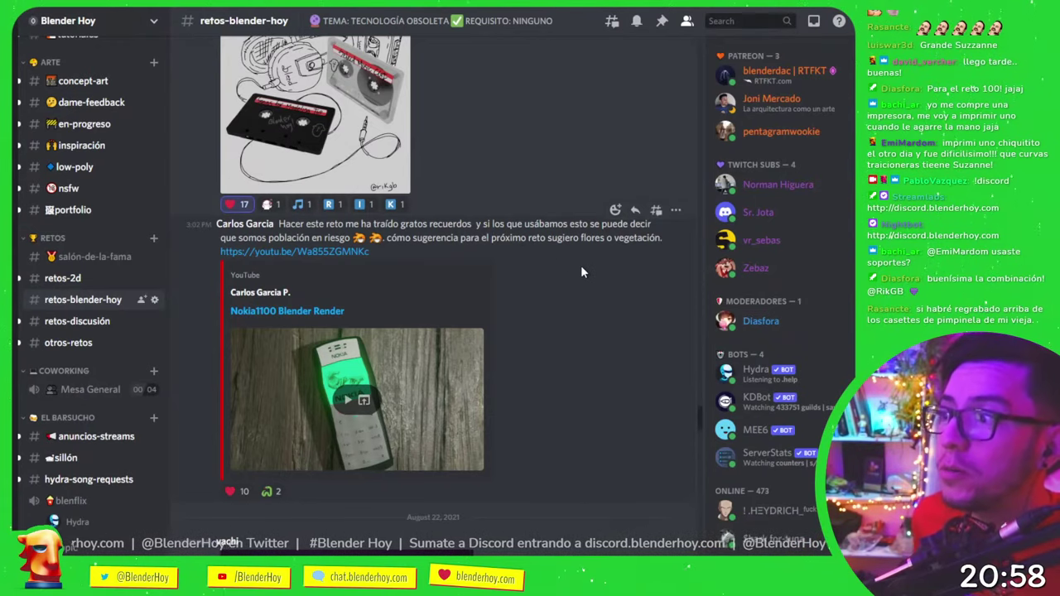
- Heart-react to the Nokia1100 Blender Render post, bringing its hearts from 10 to 11
{"action": "left_click", "coordinate": [232, 493]}
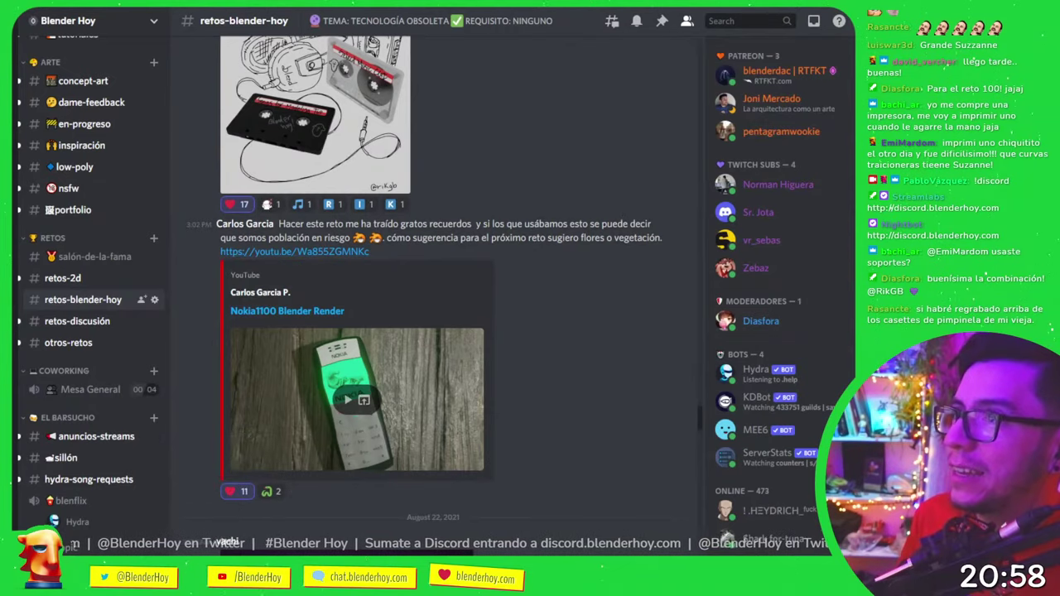
- Play the Nokia1100 video on YouTube unmuted, with the volume turned down slightly
{"action": "left_click", "coordinate": [281, 252]}
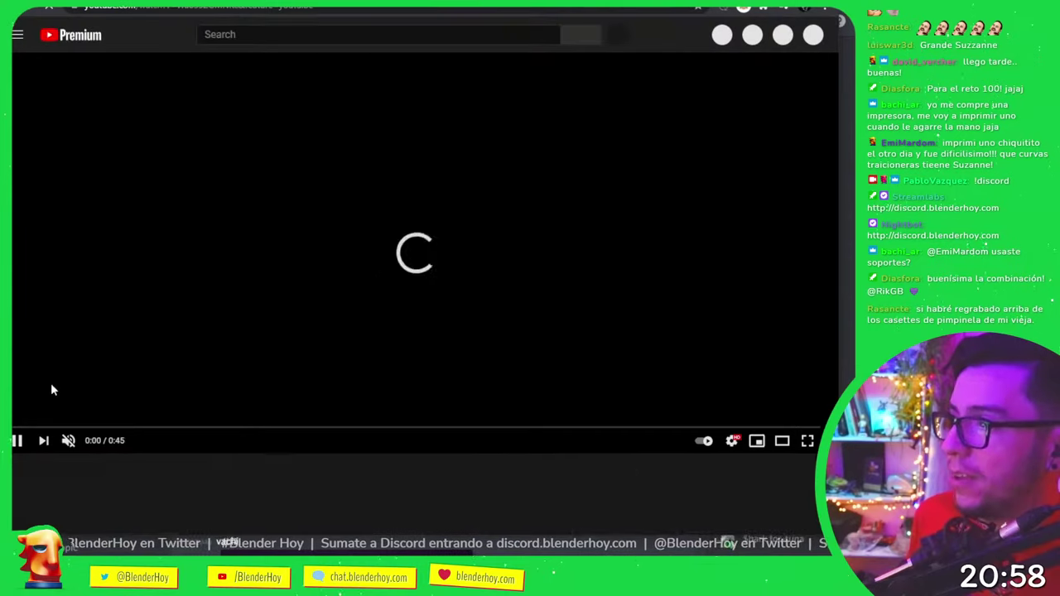
{"action": "left_click", "coordinate": [70, 452]}
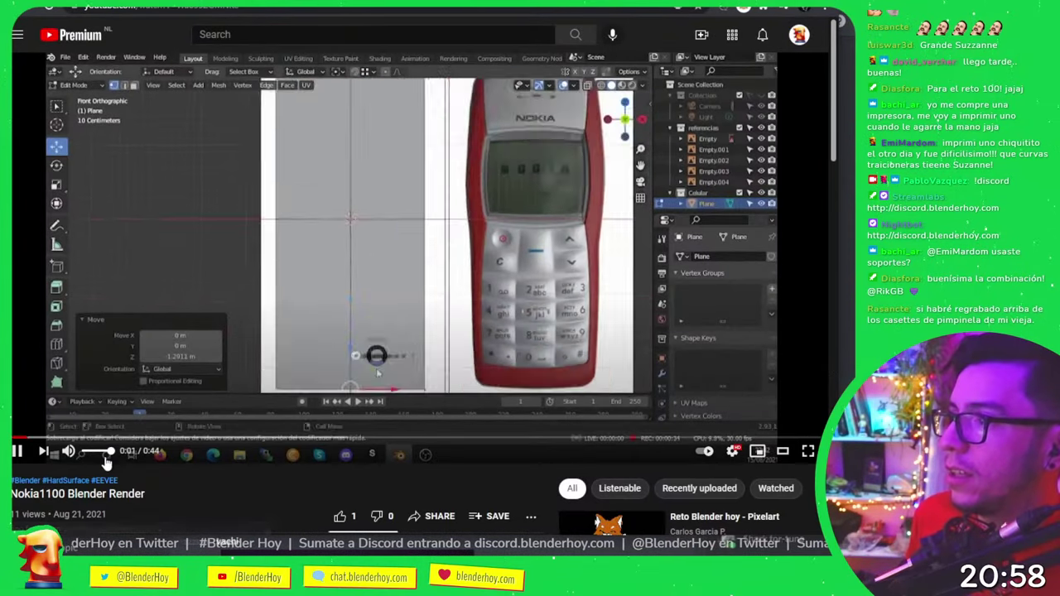
{"action": "left_click_drag", "start_coordinate": [12, 514], "coordinate": [170, 501]}
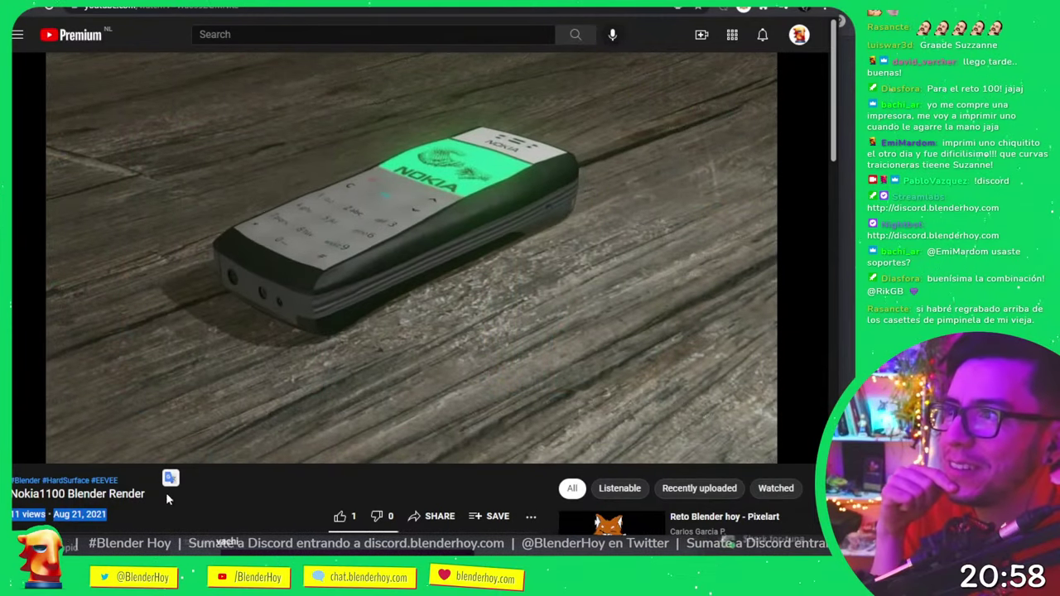
{"action": "mouse_move", "coordinate": [97, 453]}
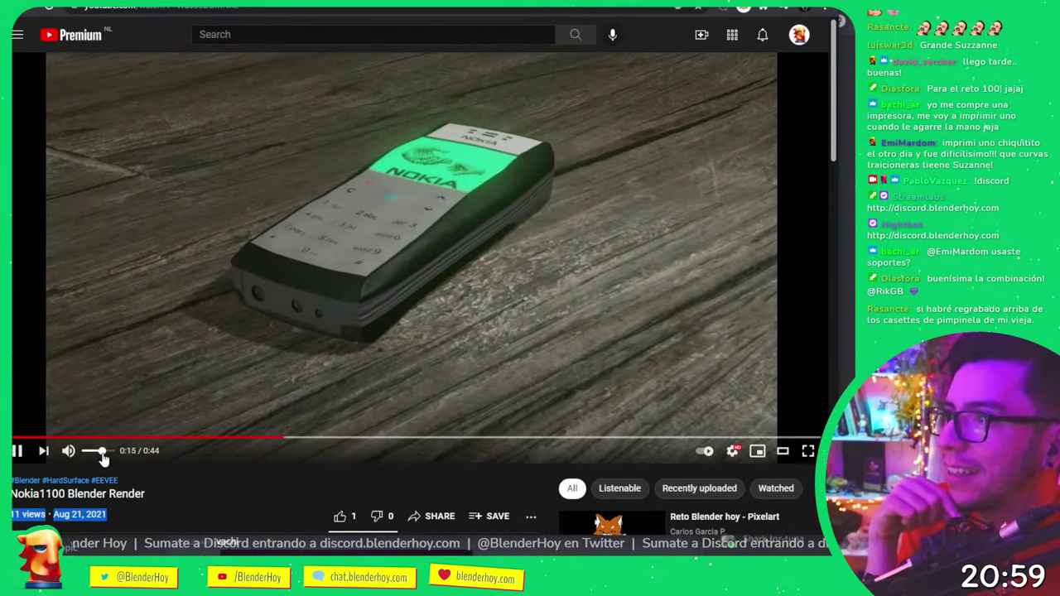
{"action": "left_click_drag", "start_coordinate": [101, 455], "coordinate": [92, 457]}
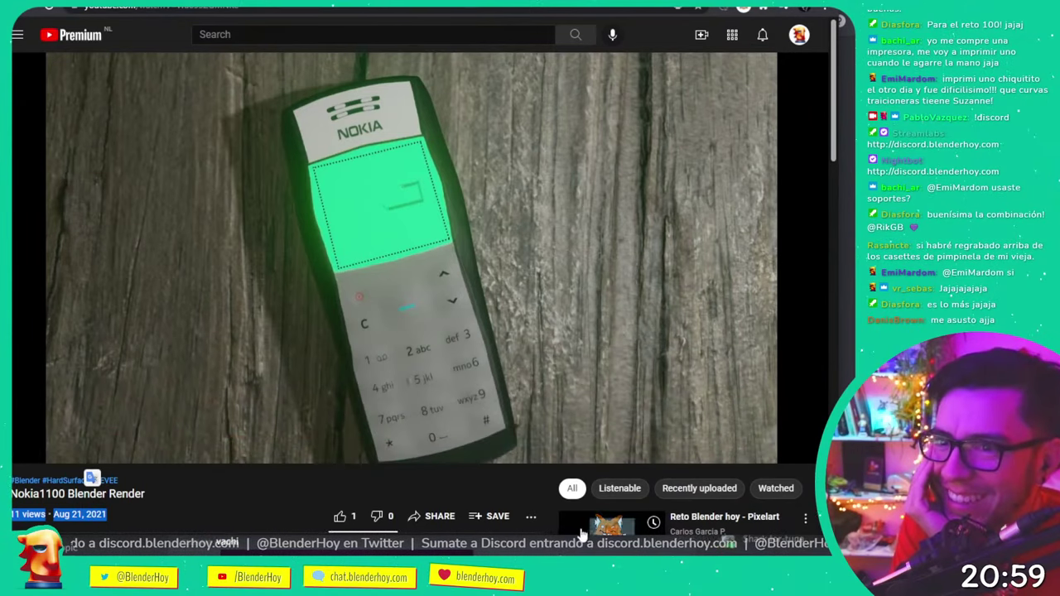
{"action": "left_click", "coordinate": [493, 481]}
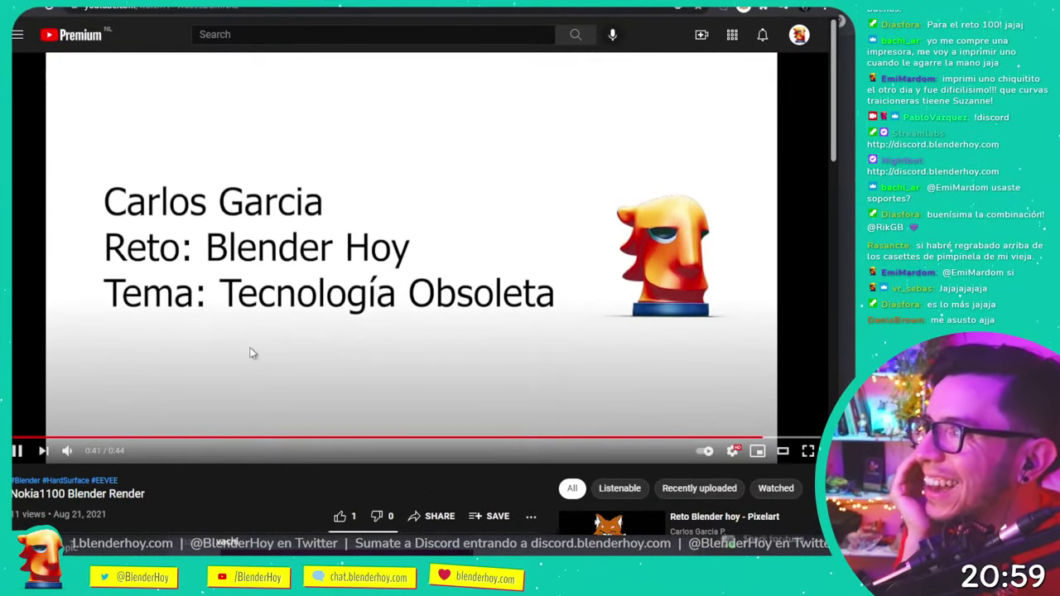
- Pause on the closing card, then replay from the start through 0:05, 0:10 and 0:12
{"action": "left_click", "coordinate": [387, 318]}
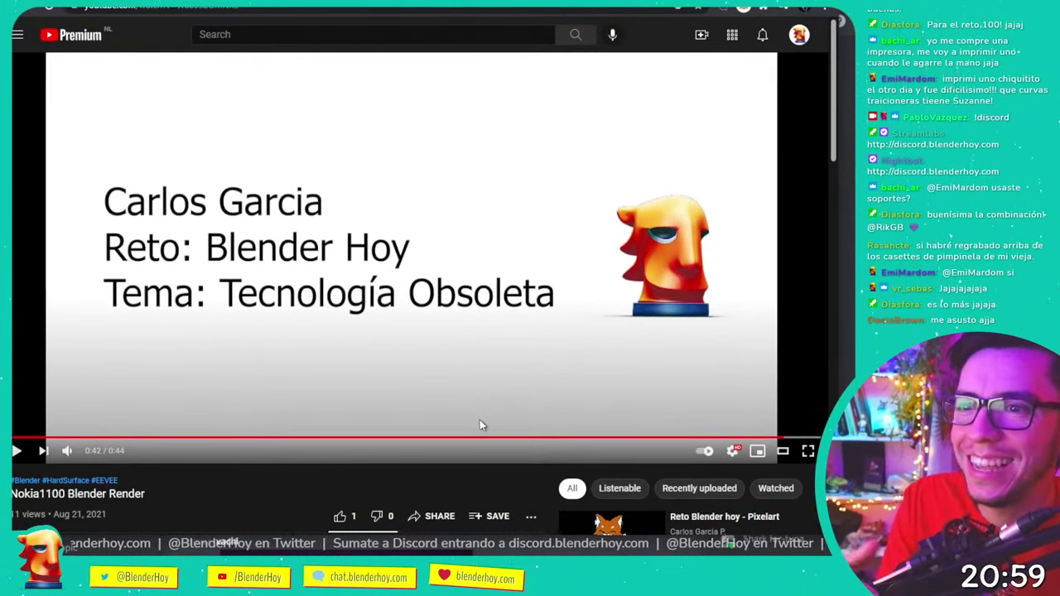
{"action": "left_click", "coordinate": [49, 438]}
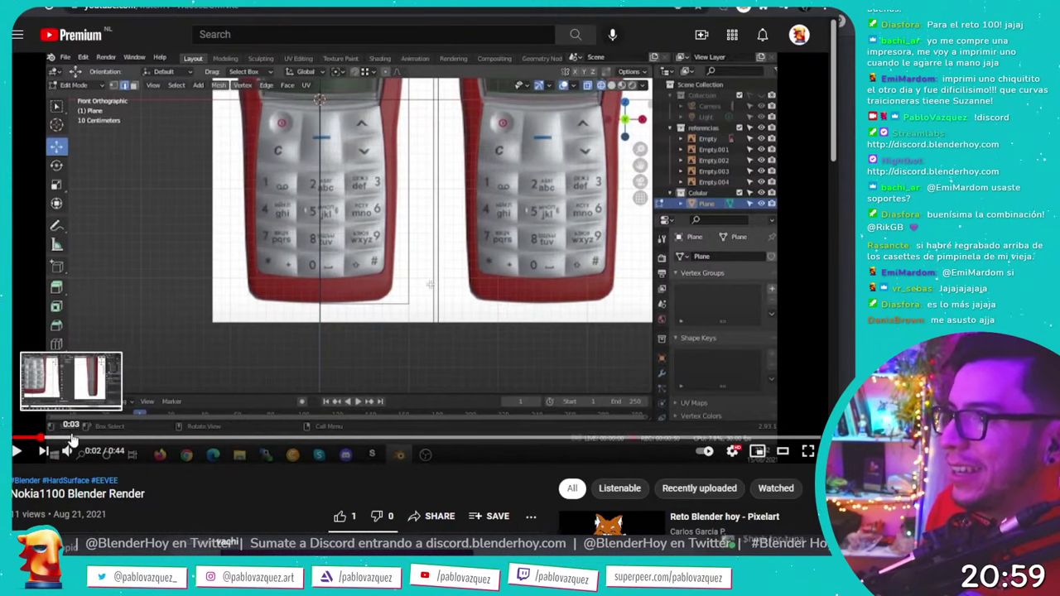
{"action": "left_click", "coordinate": [61, 437]}
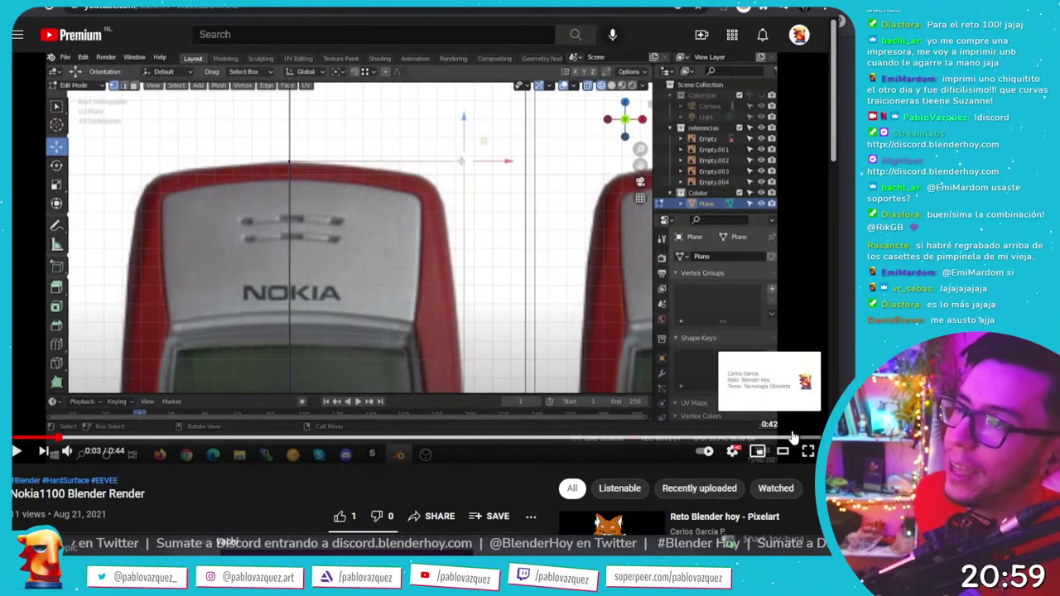
{"action": "left_click", "coordinate": [94, 443]}
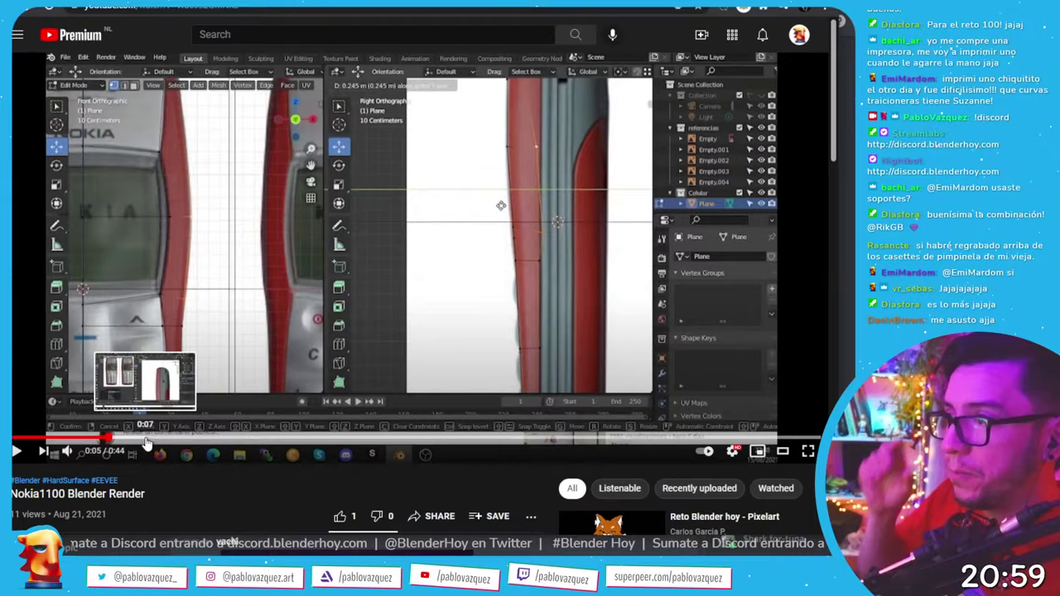
{"action": "left_click_drag", "start_coordinate": [149, 438], "coordinate": [289, 439]}
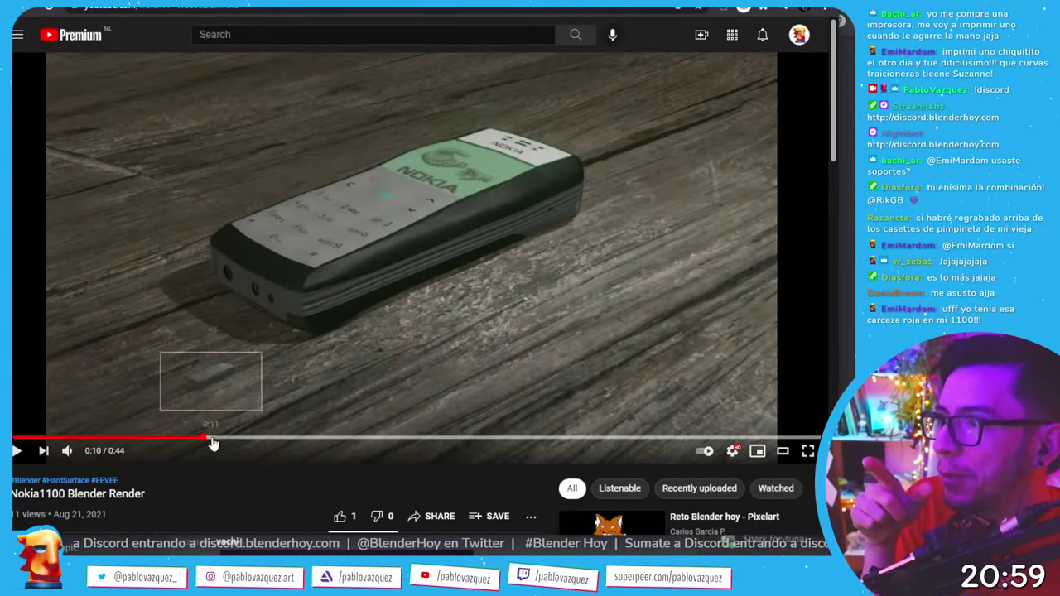
{"action": "left_click", "coordinate": [243, 441]}
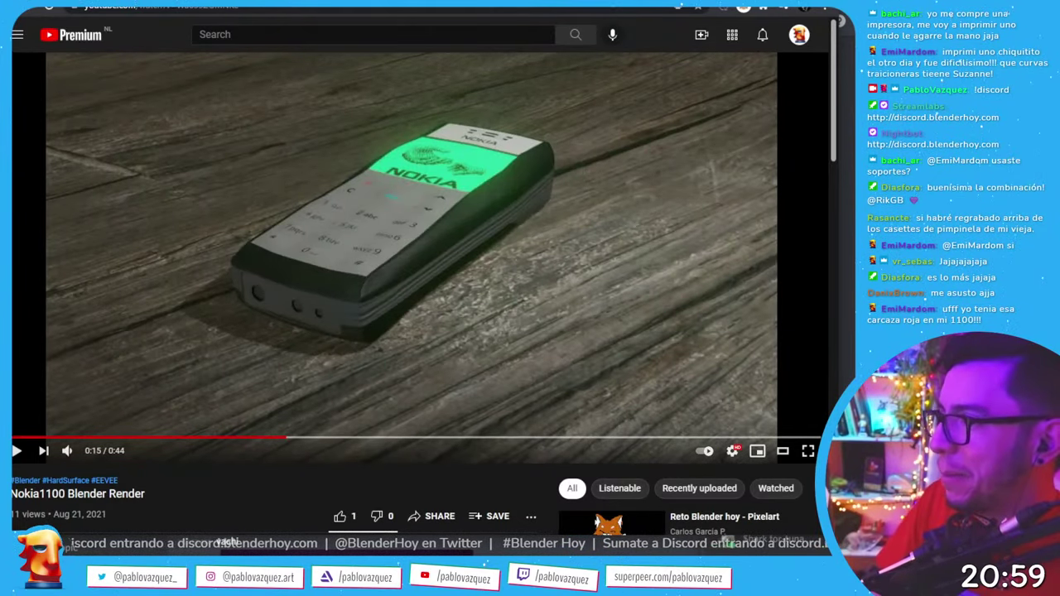
{"action": "key", "text": "alt+Tab"}
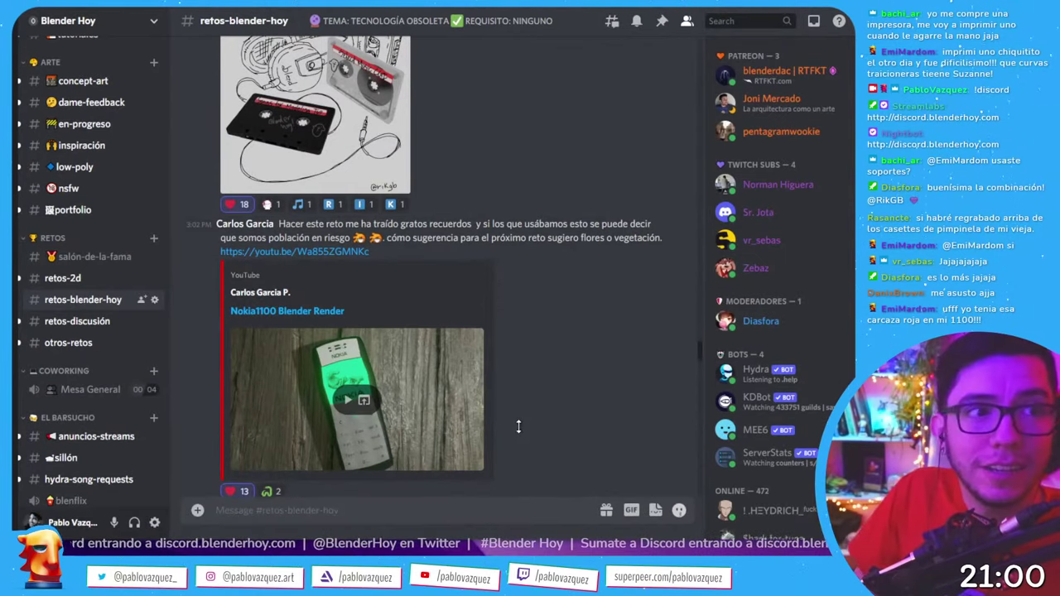
- Enlarge the Discord window downward and from its left edge, then scroll to the cassette-player render
{"action": "left_click_drag", "start_coordinate": [516, 417], "coordinate": [556, 491]}
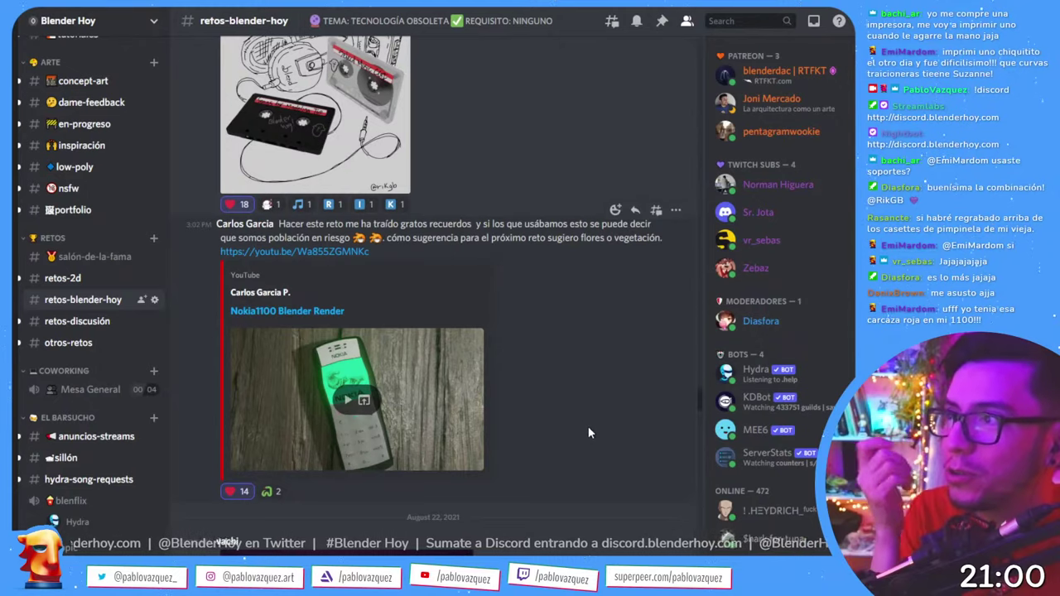
{"action": "scroll", "coordinate": [588, 445], "scroll_direction": "down", "scroll_amount": 3}
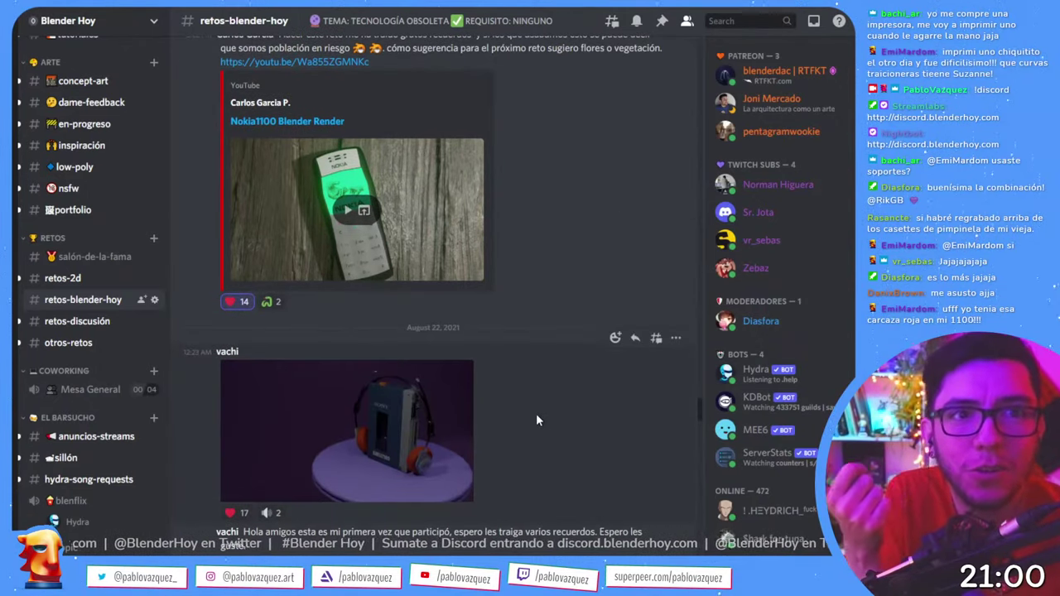
{"action": "left_click_drag", "start_coordinate": [31, 260], "coordinate": [24, 262]}
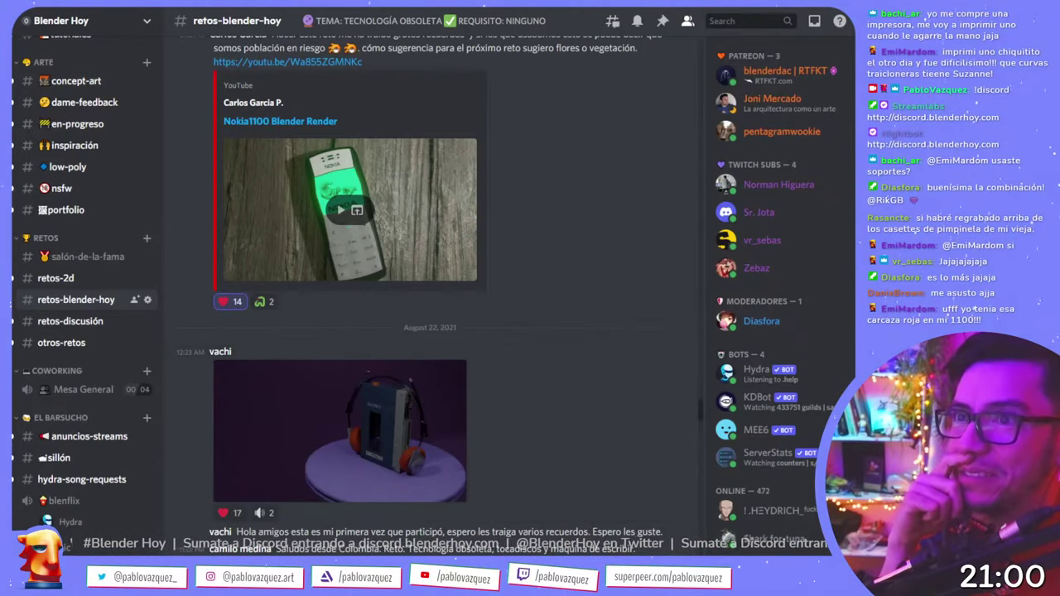
{"action": "scroll", "coordinate": [418, 361], "scroll_direction": "down", "scroll_amount": 3}
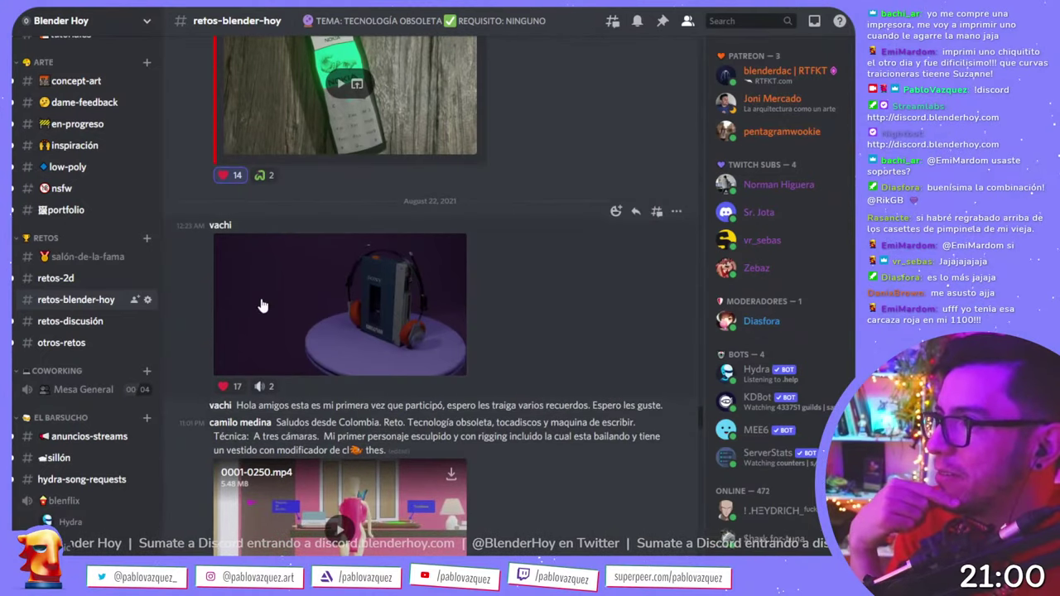
{"action": "left_click", "coordinate": [224, 386]}
{"action": "left_click", "coordinate": [389, 305]}
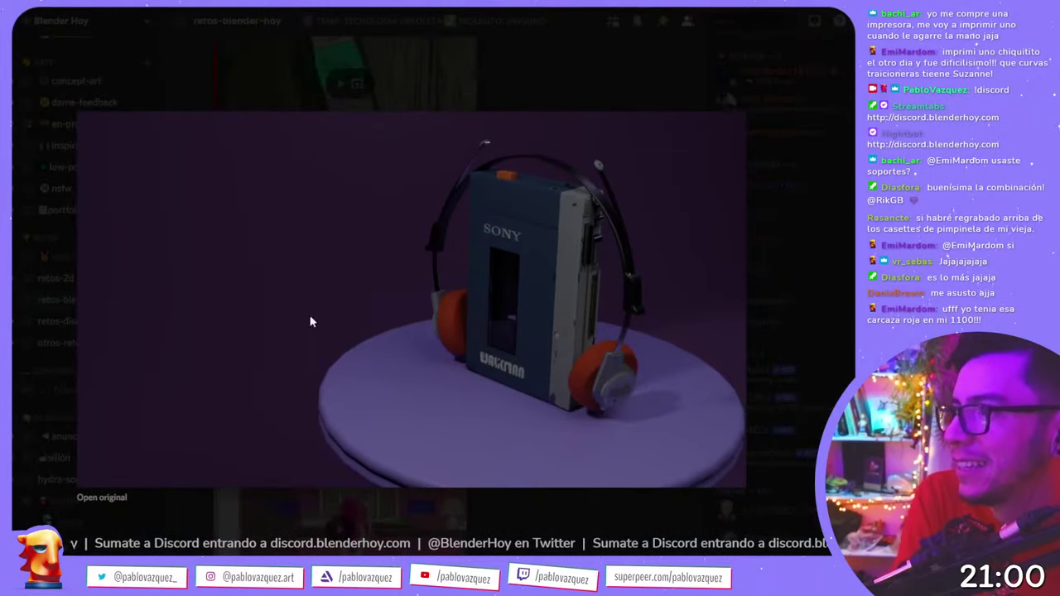
{"action": "left_click", "coordinate": [289, 506]}
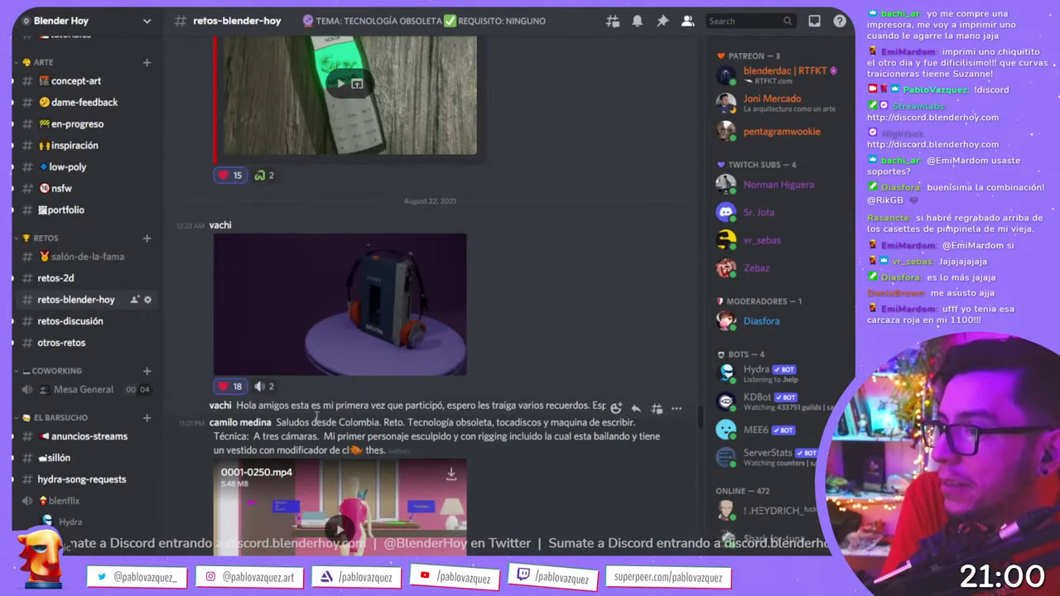
{"action": "left_click", "coordinate": [362, 298]}
{"action": "left_click", "coordinate": [101, 497]}
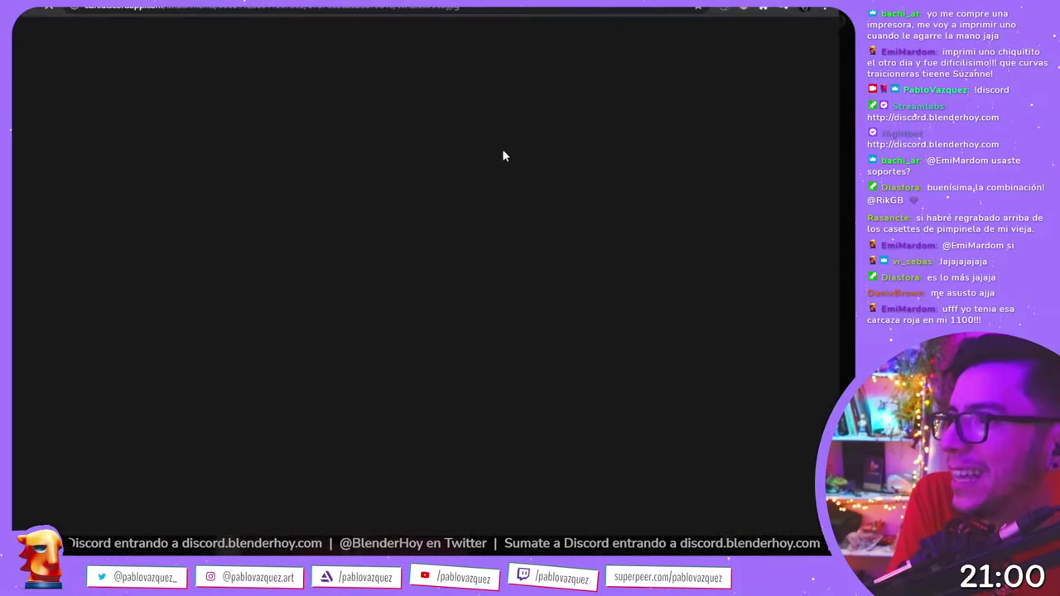
{"action": "left_click", "coordinate": [677, 295]}
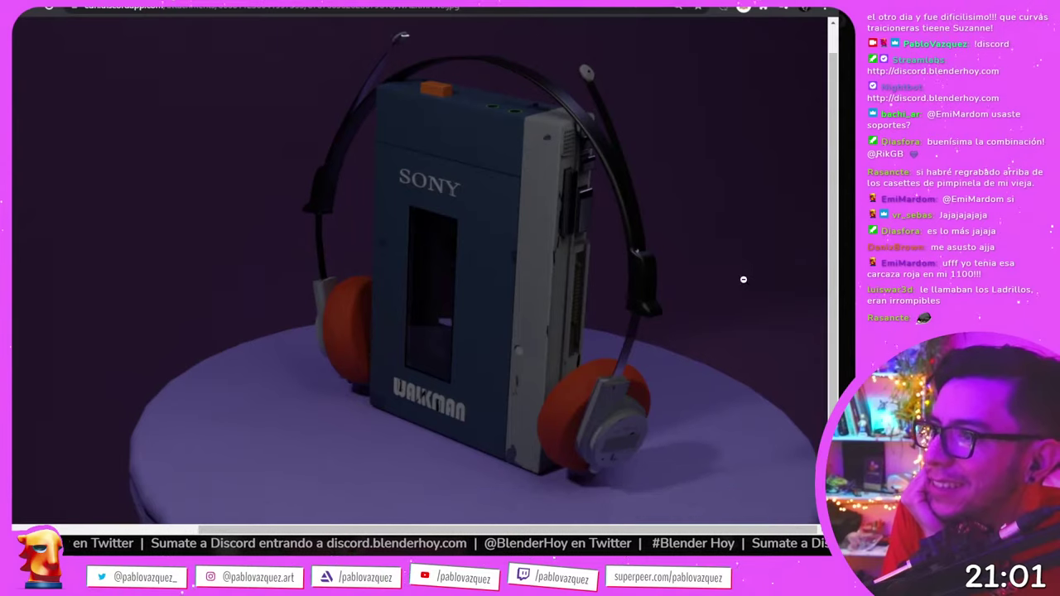
{"action": "scroll", "coordinate": [724, 347], "scroll_direction": "down", "scroll_amount": 1}
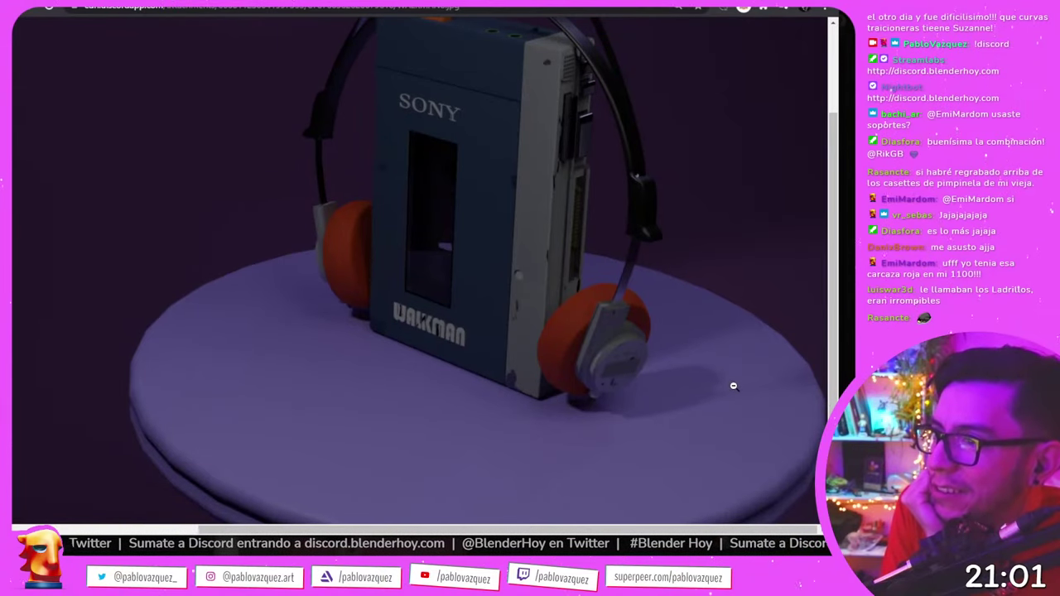
{"action": "scroll", "coordinate": [546, 173], "scroll_direction": "up", "scroll_amount": 2}
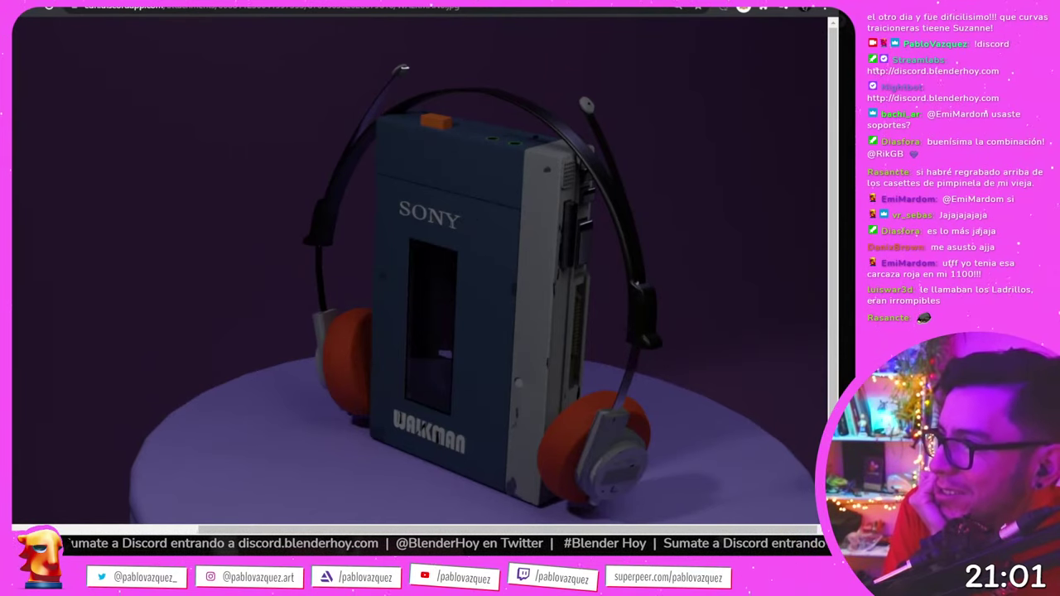
{"action": "key", "text": "alt+Tab"}
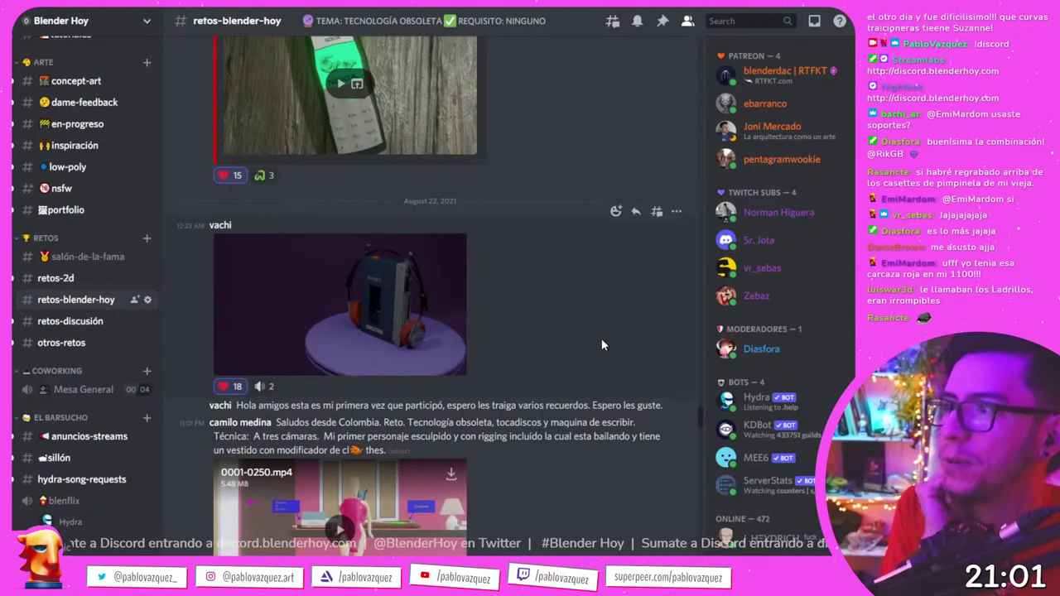
- Scroll down to the 0001-0250.mp4 attachment and download it
{"action": "scroll", "coordinate": [604, 354], "scroll_direction": "down", "scroll_amount": 3}
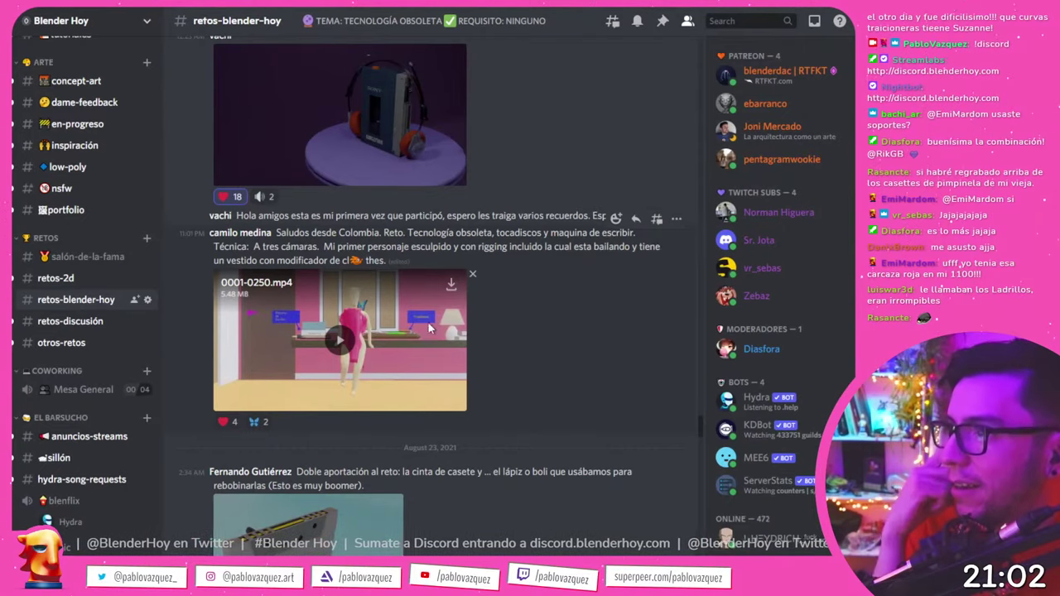
{"action": "left_click", "coordinate": [452, 286]}
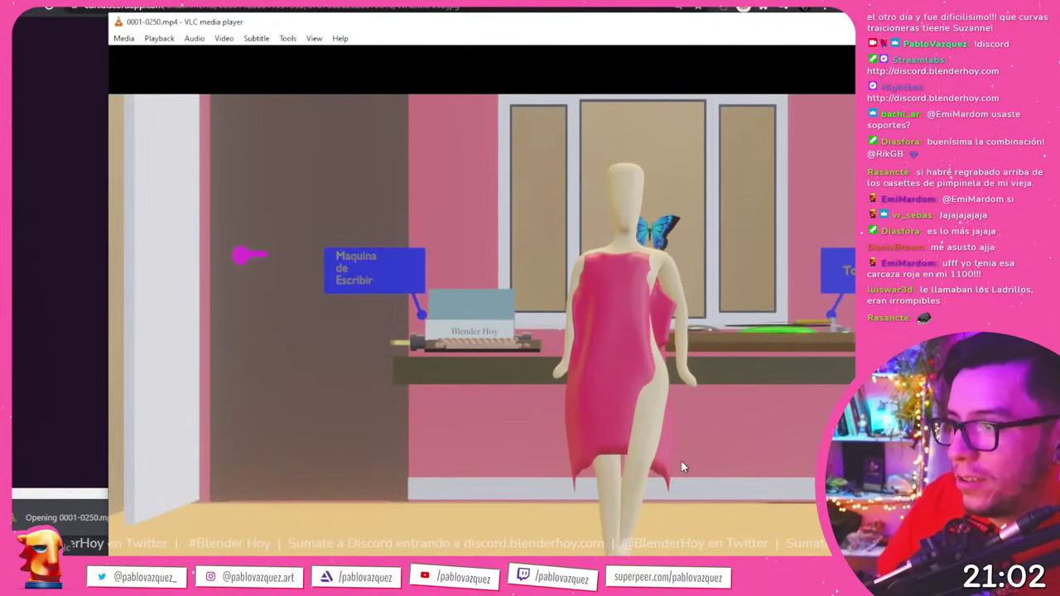
- Watch the 0001-0250.mp4 room animation full screen in VLC, then go back to Discord
{"action": "double_click", "coordinate": [680, 460]}
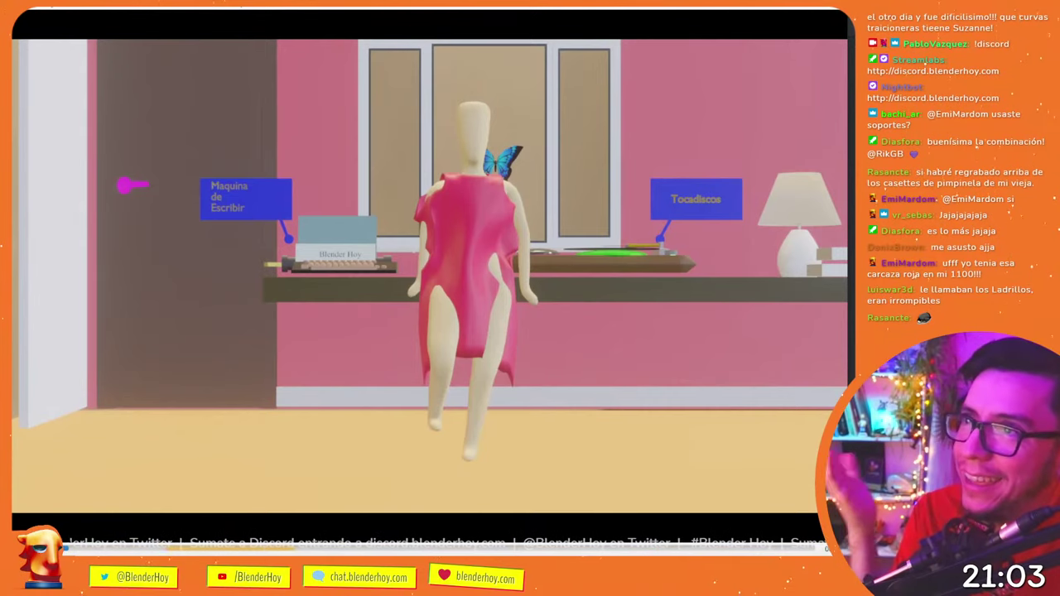
{"action": "key", "text": "alt+Tab"}
{"action": "key", "text": "alt+Tab"}
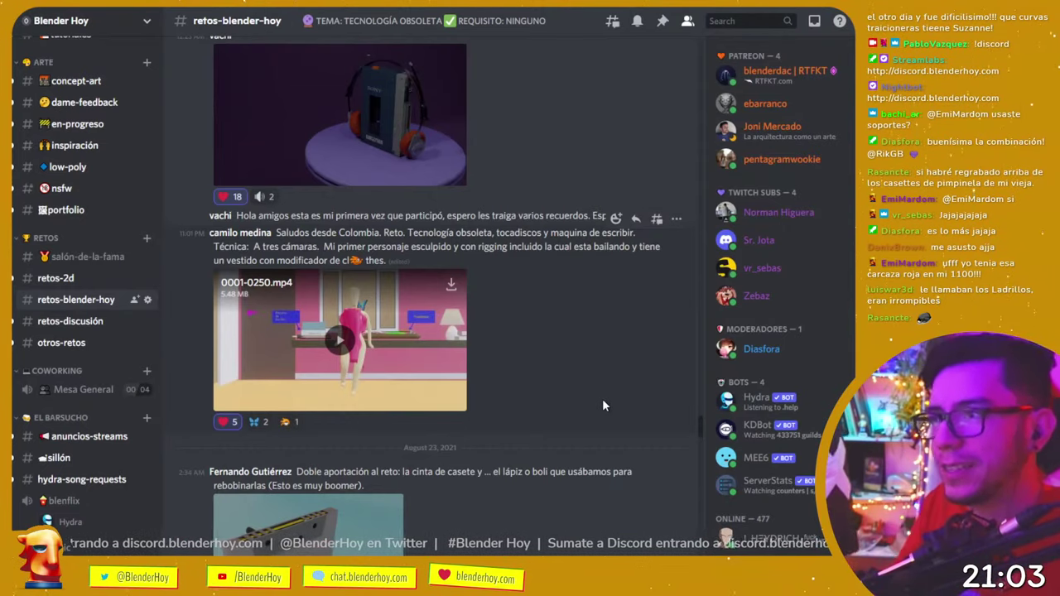
- Scroll to the cassette-and-pencil render, add a heart, and open the image enlarged
{"action": "scroll", "coordinate": [565, 371], "scroll_direction": "down", "scroll_amount": 3}
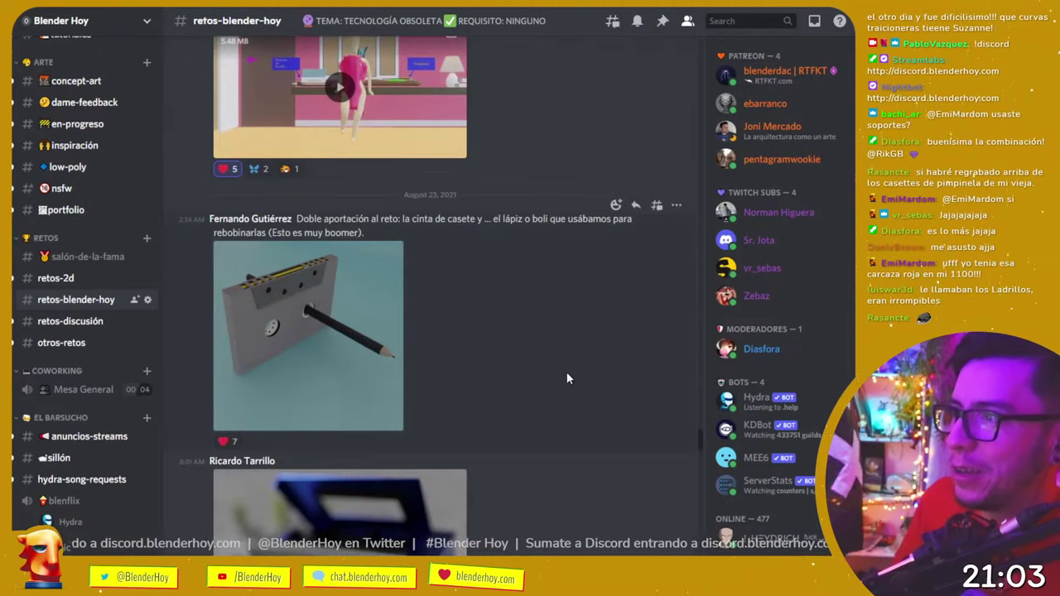
{"action": "scroll", "coordinate": [567, 379], "scroll_direction": "down", "scroll_amount": 2}
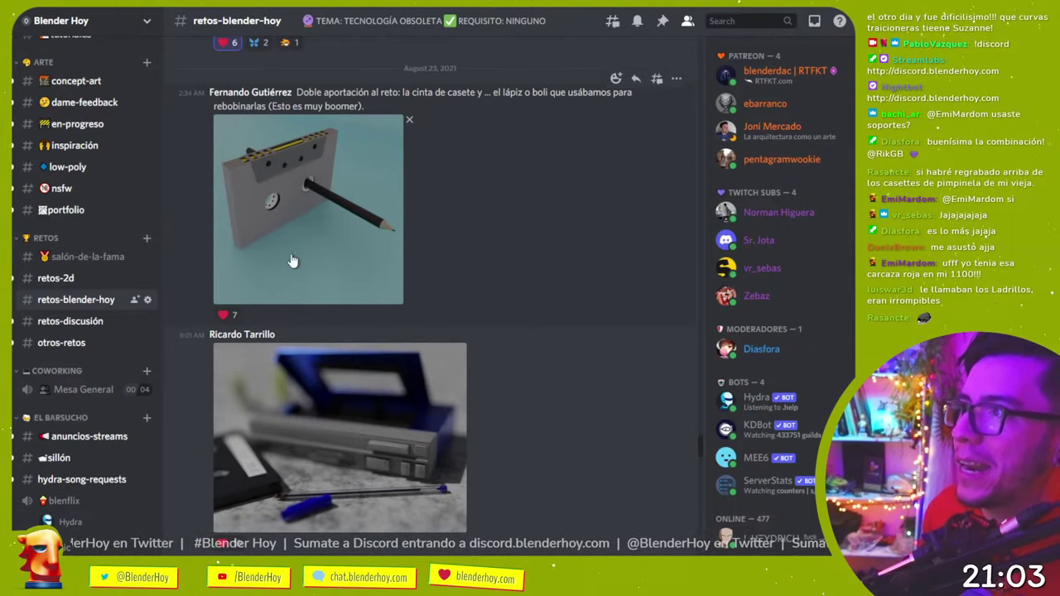
{"action": "left_click", "coordinate": [226, 315]}
{"action": "left_click", "coordinate": [371, 211]}
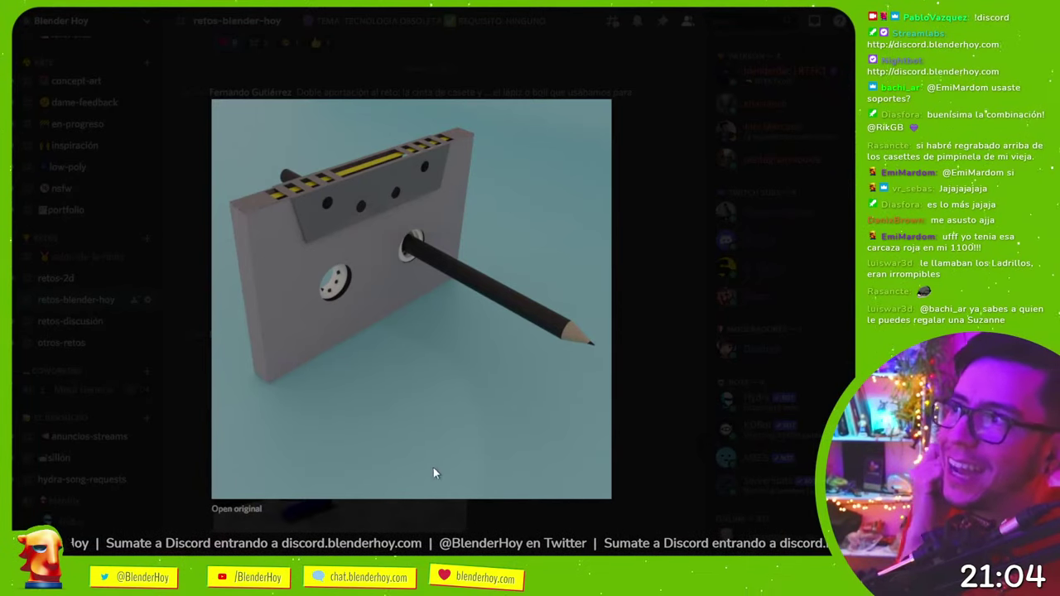
- Close the enlarged cassette-and-pencil image to get back to the channel
{"action": "left_click", "coordinate": [646, 249]}
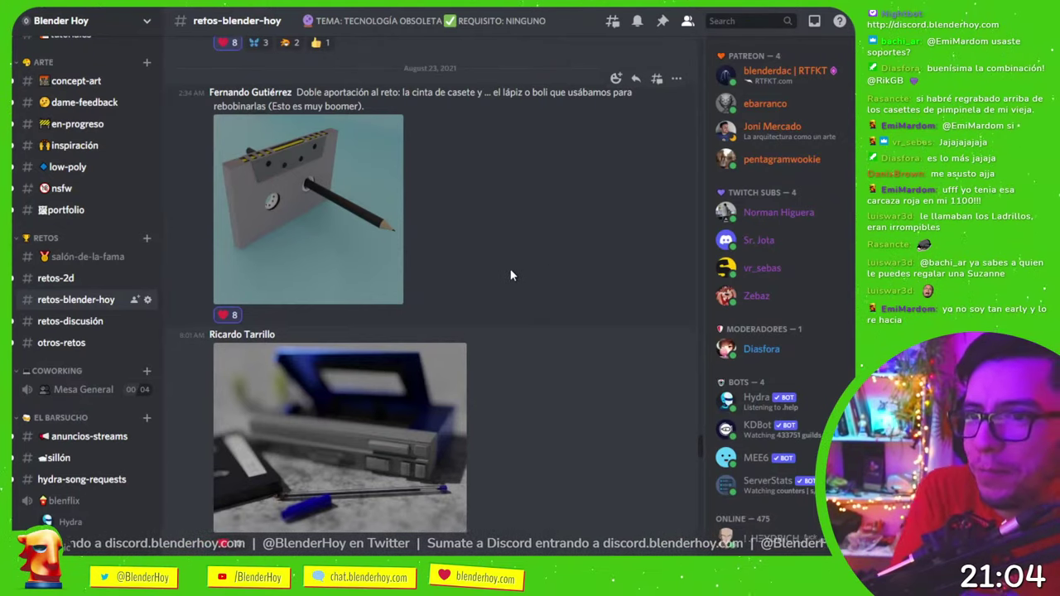
- Open the portable rewinder render's original in the browser at 100% size, then close that tab
{"action": "scroll", "coordinate": [507, 454], "scroll_direction": "down", "scroll_amount": 3}
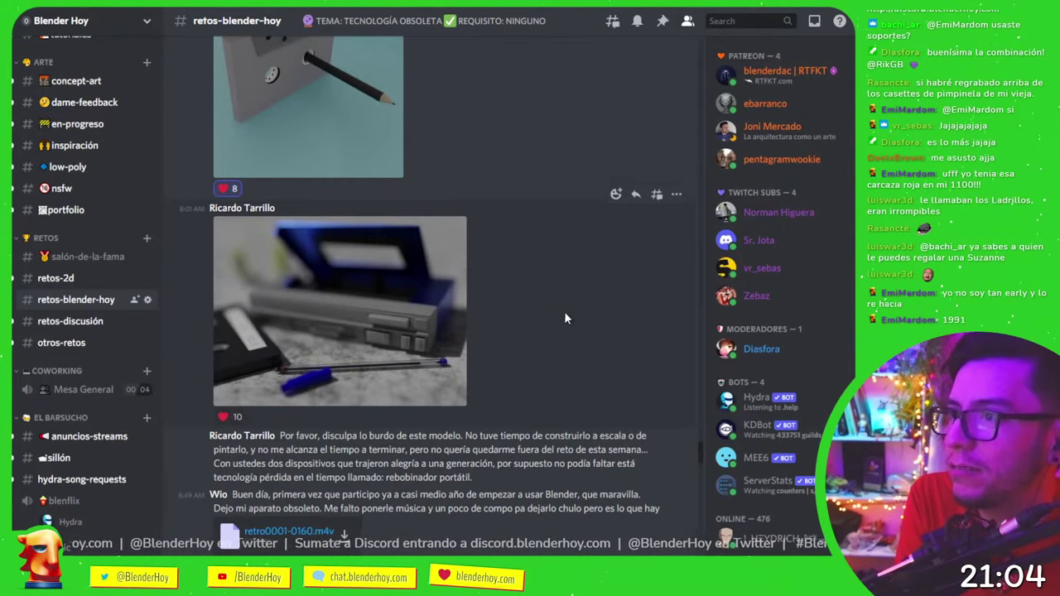
{"action": "left_click", "coordinate": [337, 313]}
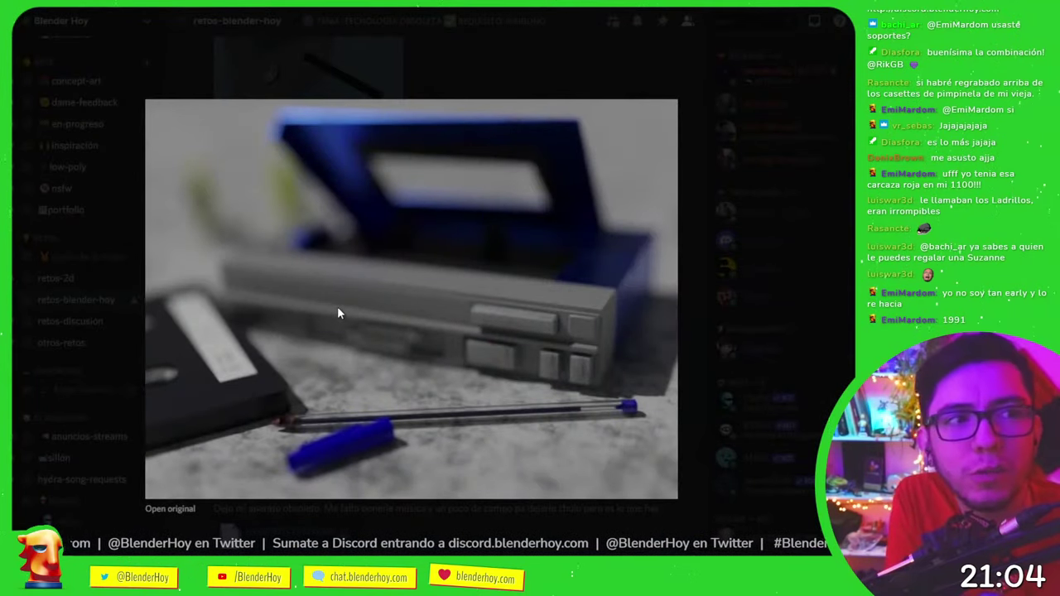
{"action": "left_click", "coordinate": [178, 509]}
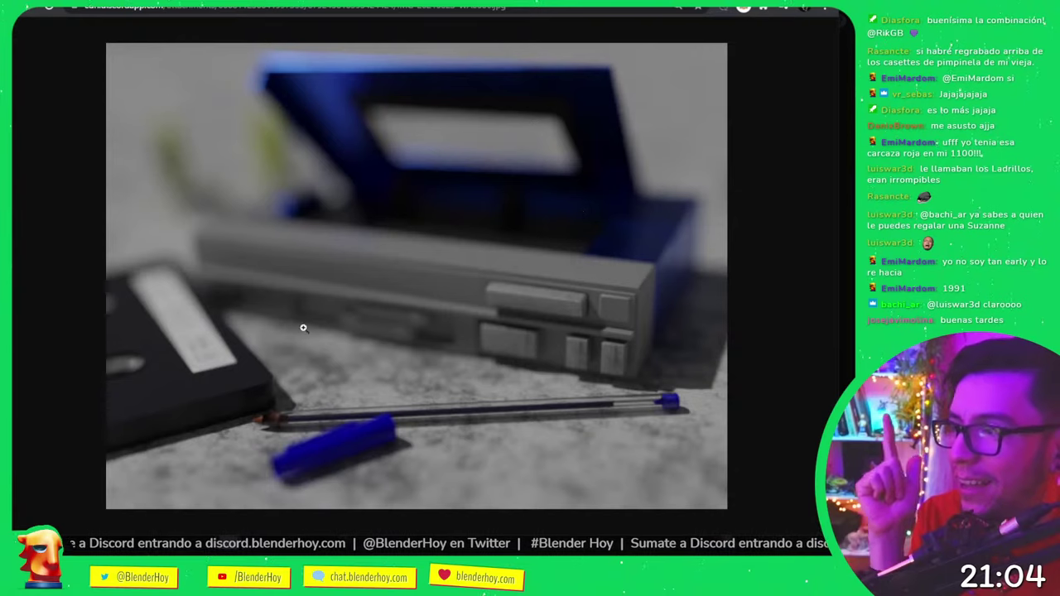
{"action": "left_click", "coordinate": [210, 400]}
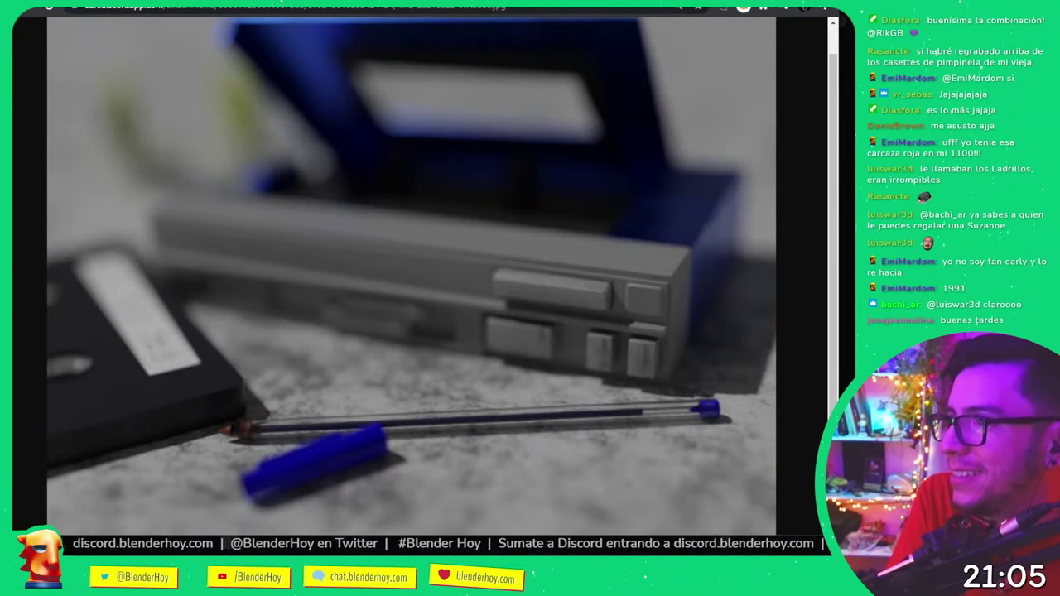
{"action": "key", "text": "ctrl+w"}
- Close the rewinder viewer, heart the rewinder render, and scroll to the retro0001-0160.m4v post
{"action": "key", "text": "Escape"}
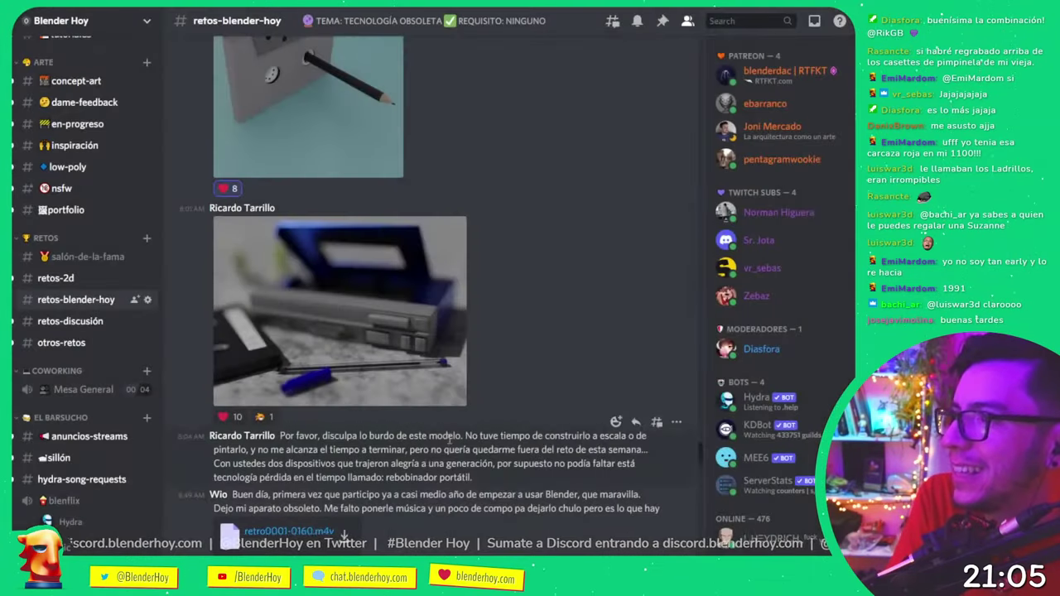
{"action": "left_click", "coordinate": [232, 416]}
{"action": "scroll", "coordinate": [553, 417], "scroll_direction": "down", "scroll_amount": 2}
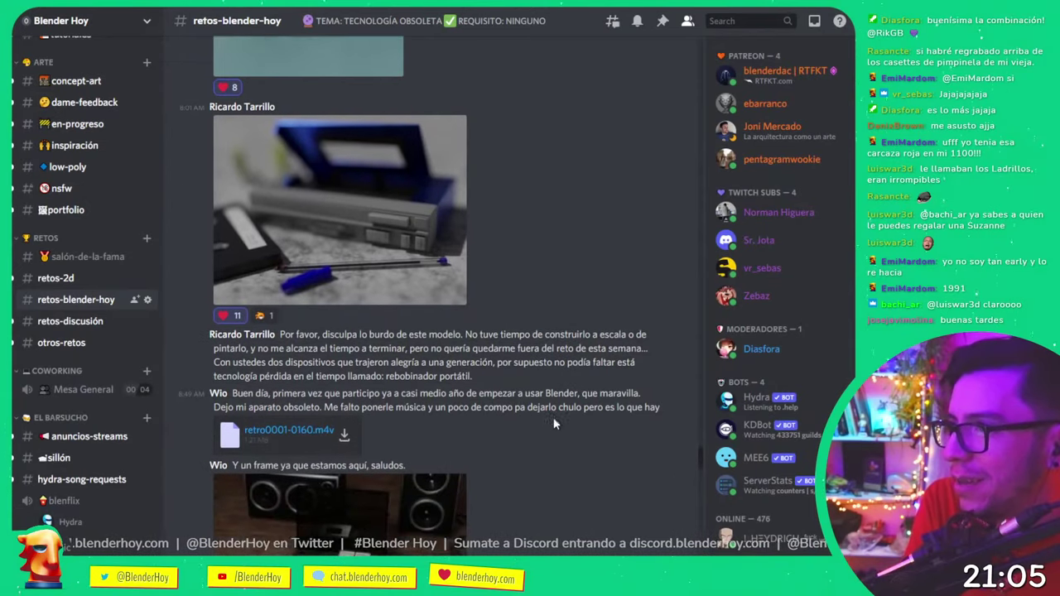
{"action": "scroll", "coordinate": [553, 418], "scroll_direction": "down", "scroll_amount": 1}
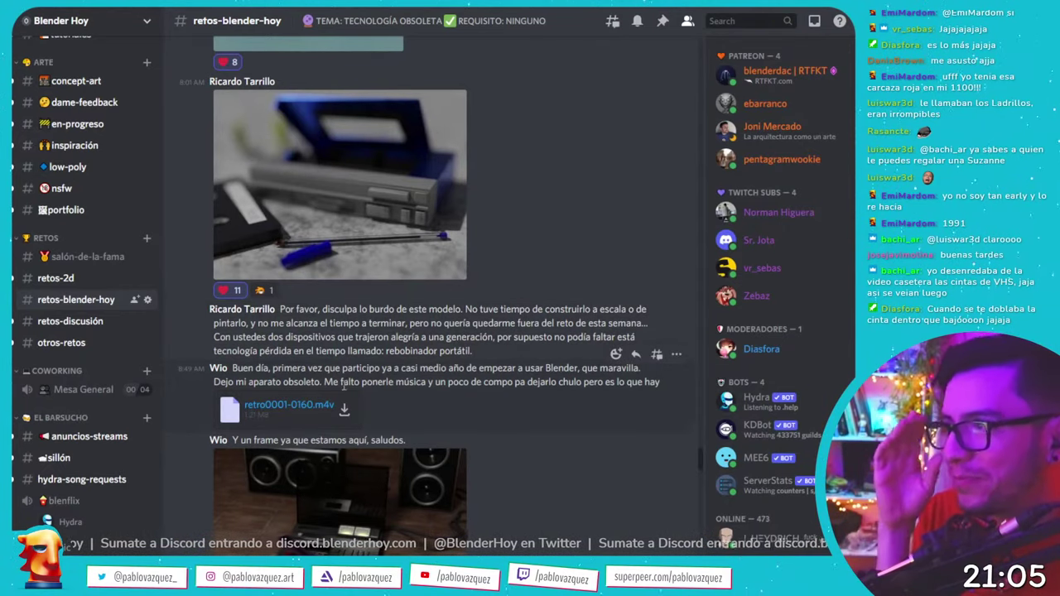
{"action": "scroll", "coordinate": [497, 292], "scroll_direction": "down", "scroll_amount": 3}
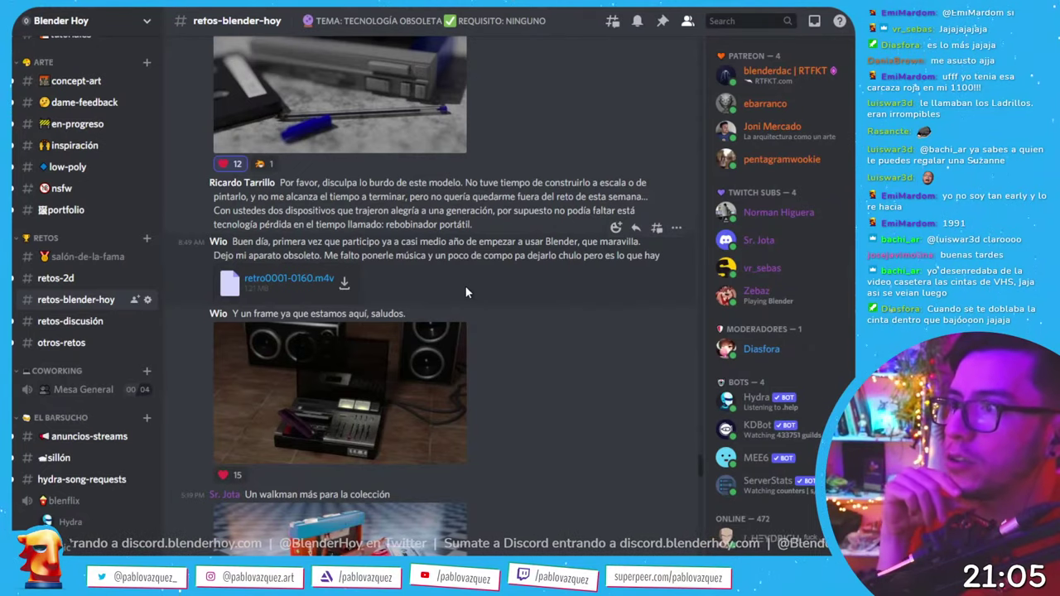
- View the cassette deck and speakers render enlarged, then download and play retro0001-0160.m4v
{"action": "left_click", "coordinate": [387, 381]}
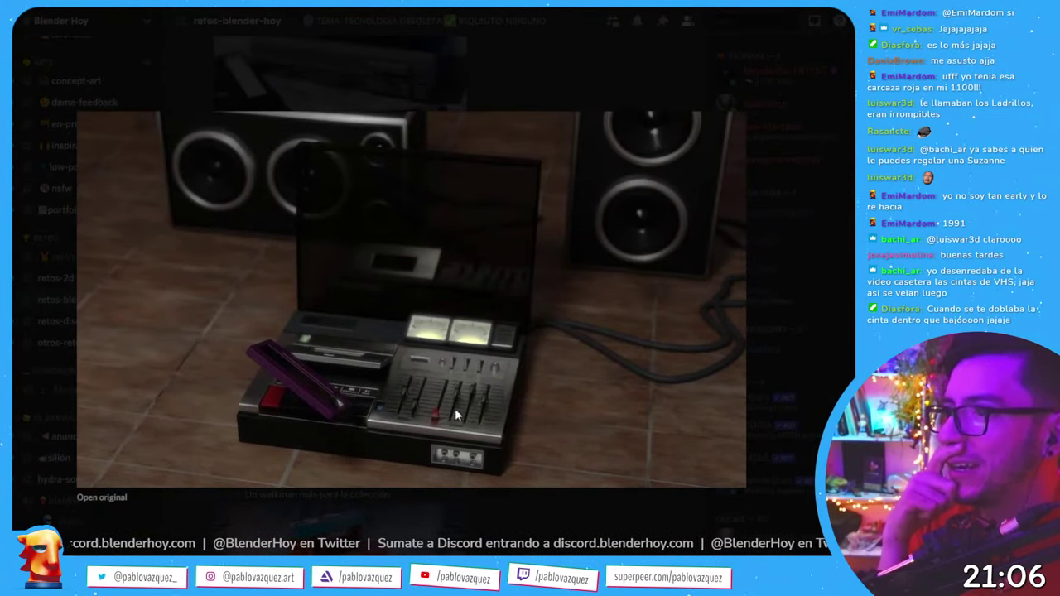
{"action": "left_click", "coordinate": [783, 248]}
{"action": "left_click", "coordinate": [344, 282]}
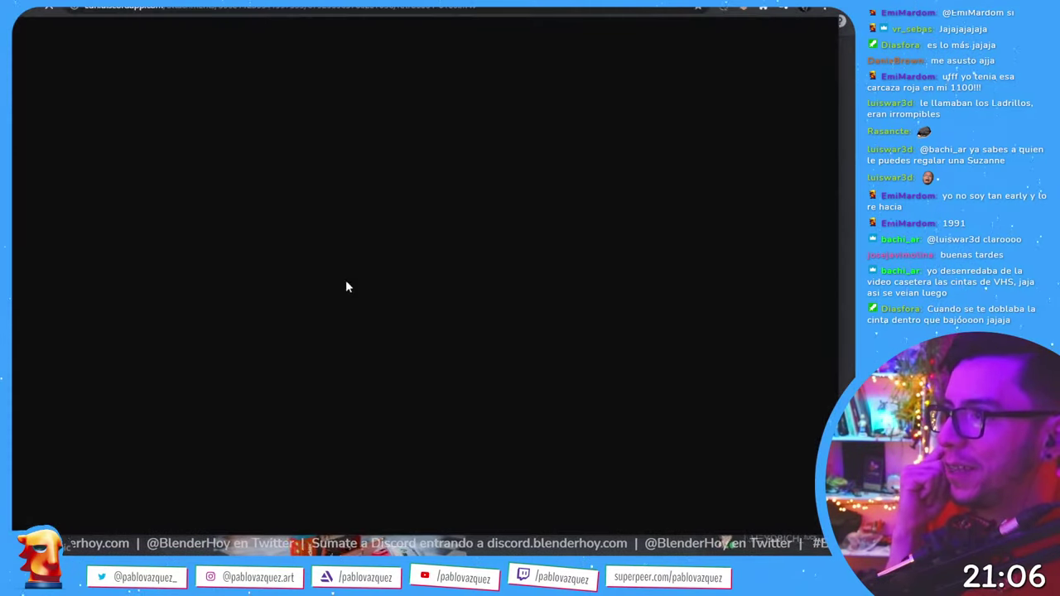
{"action": "left_click", "coordinate": [106, 518]}
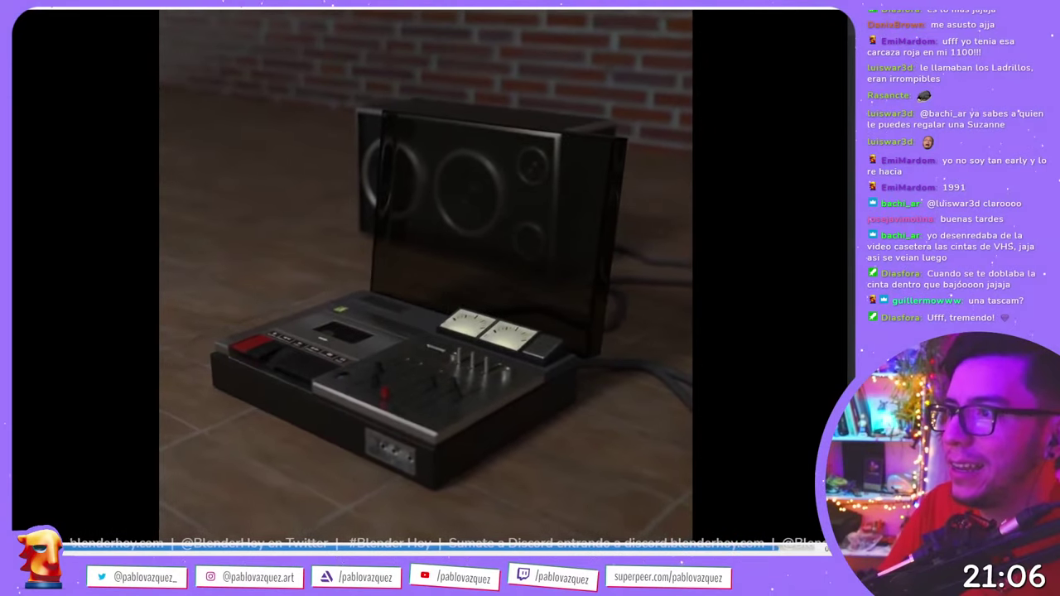
- Exit the full-screen cassette video and preview the next cassette deck render enlarged
{"action": "key", "text": "Escape"}
{"action": "left_click", "coordinate": [401, 418]}
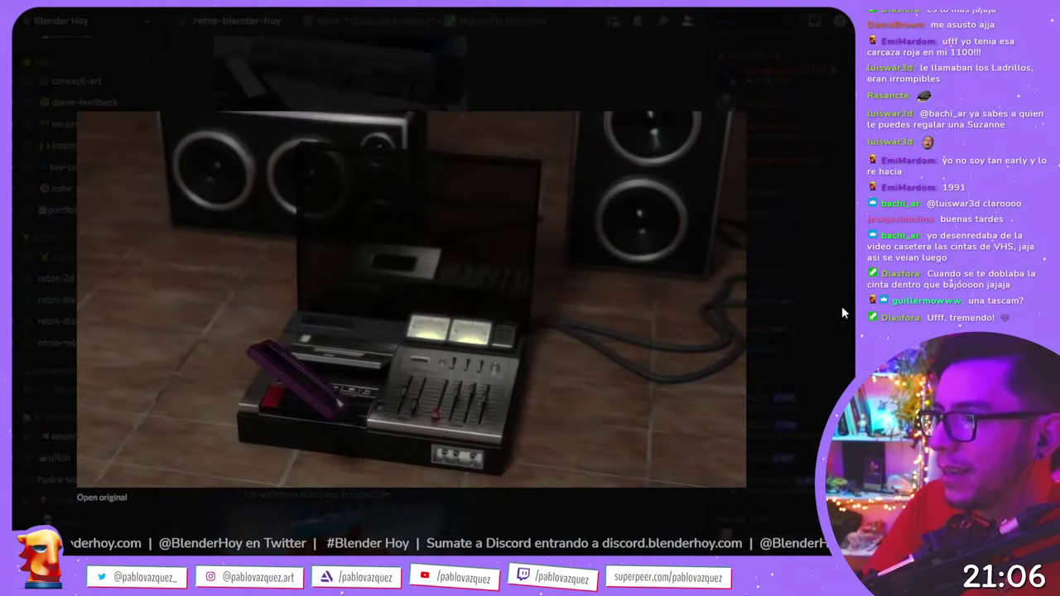
{"action": "left_click", "coordinate": [820, 240]}
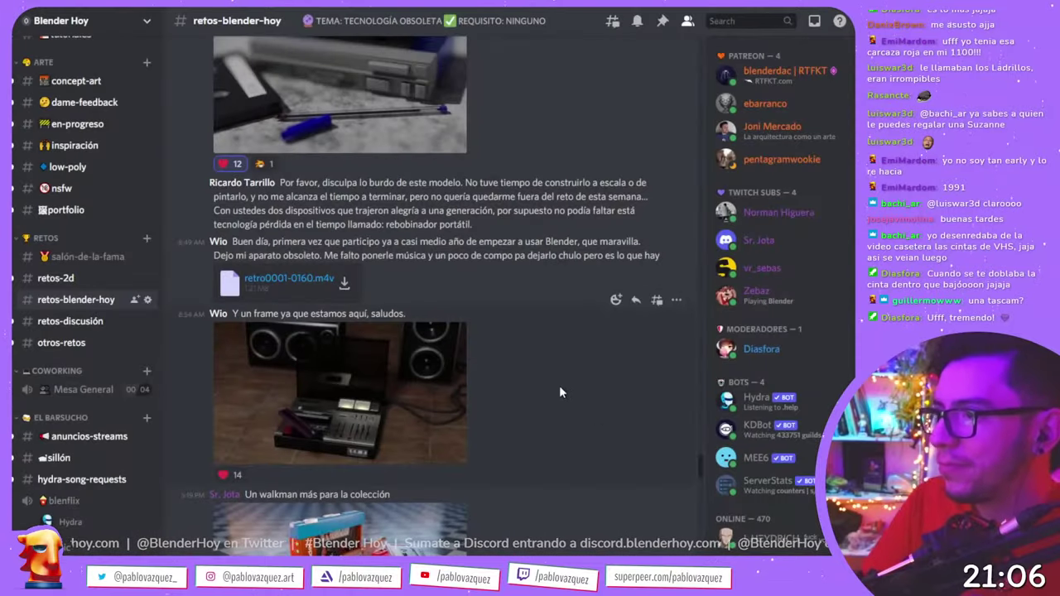
- Re-view the cassette deck render, then scroll down to the walkman render and telephone post
{"action": "left_click", "coordinate": [360, 411]}
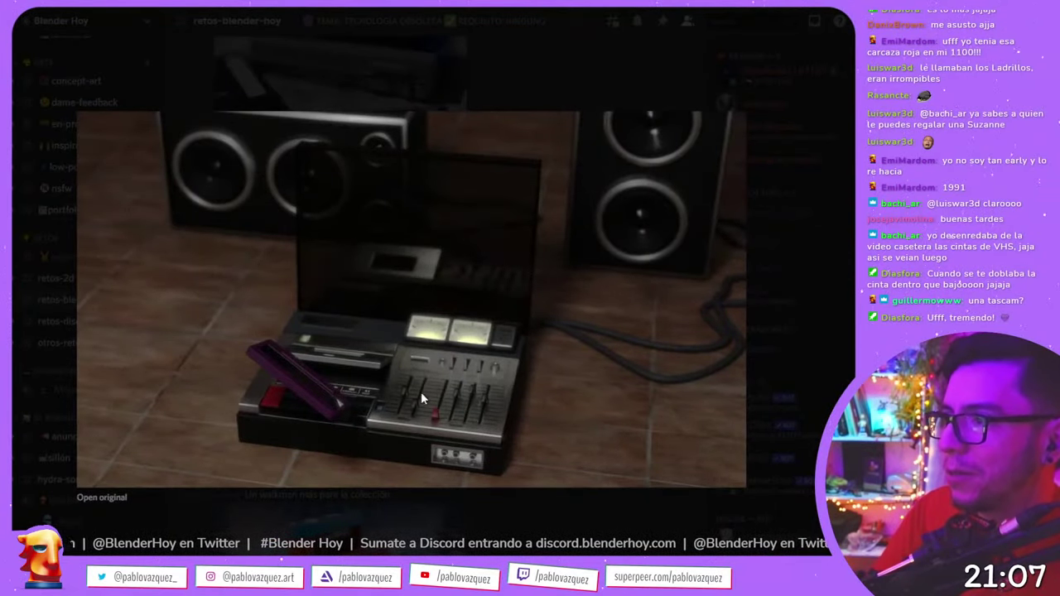
{"action": "left_click", "coordinate": [783, 169]}
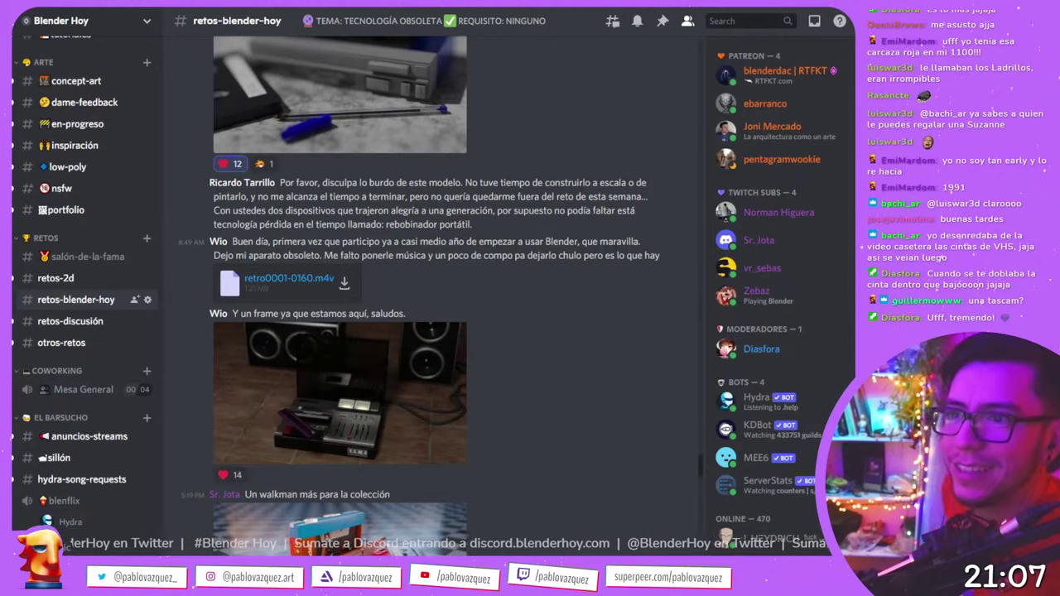
{"action": "scroll", "coordinate": [571, 467], "scroll_direction": "down", "scroll_amount": 5}
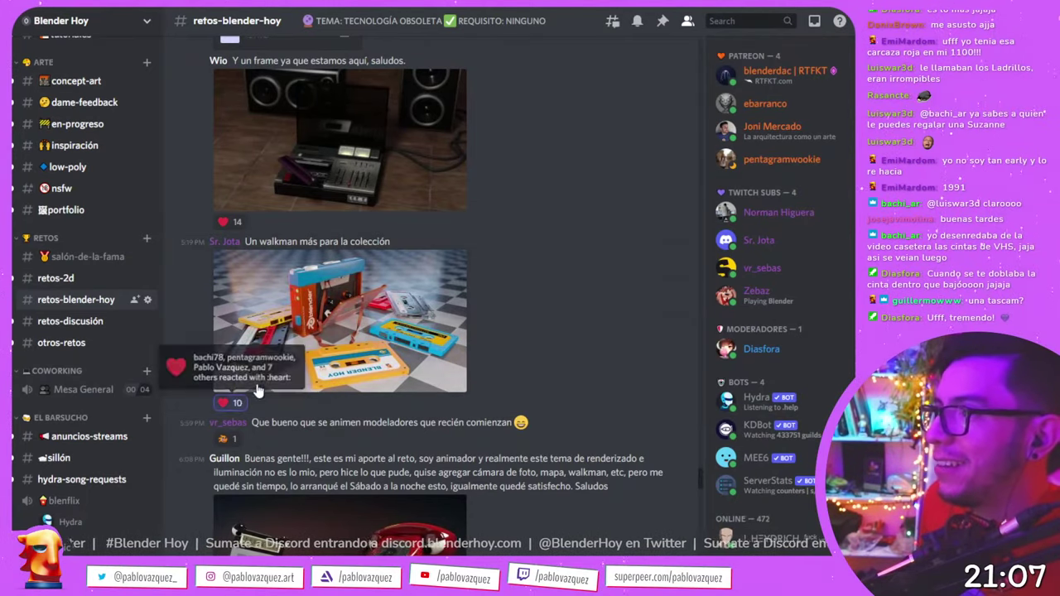
- Enlarge the walkman render and open its original image in the browser
{"action": "left_click", "coordinate": [400, 326]}
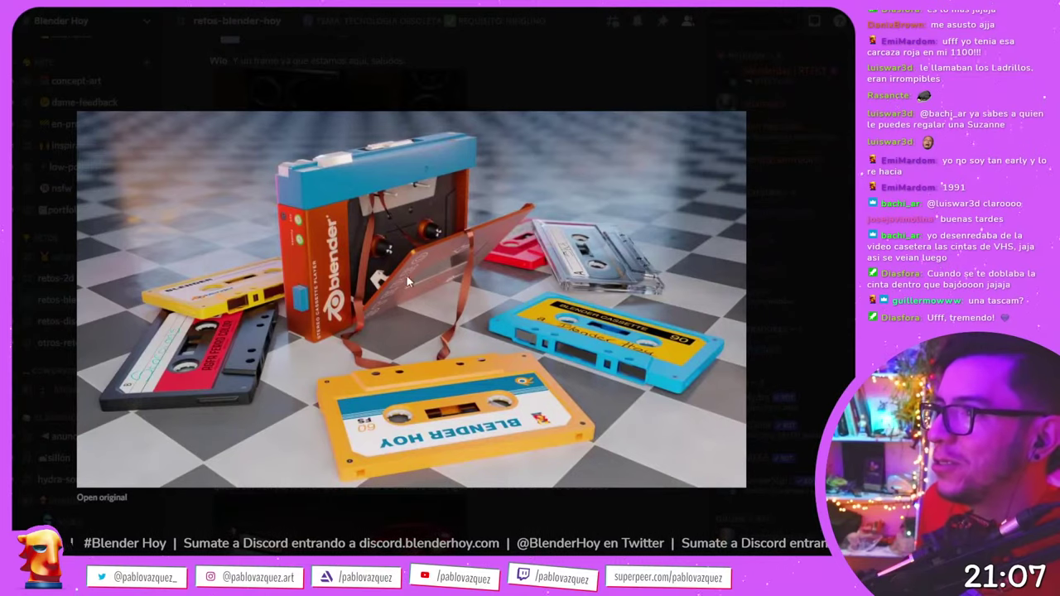
{"action": "left_click", "coordinate": [788, 267]}
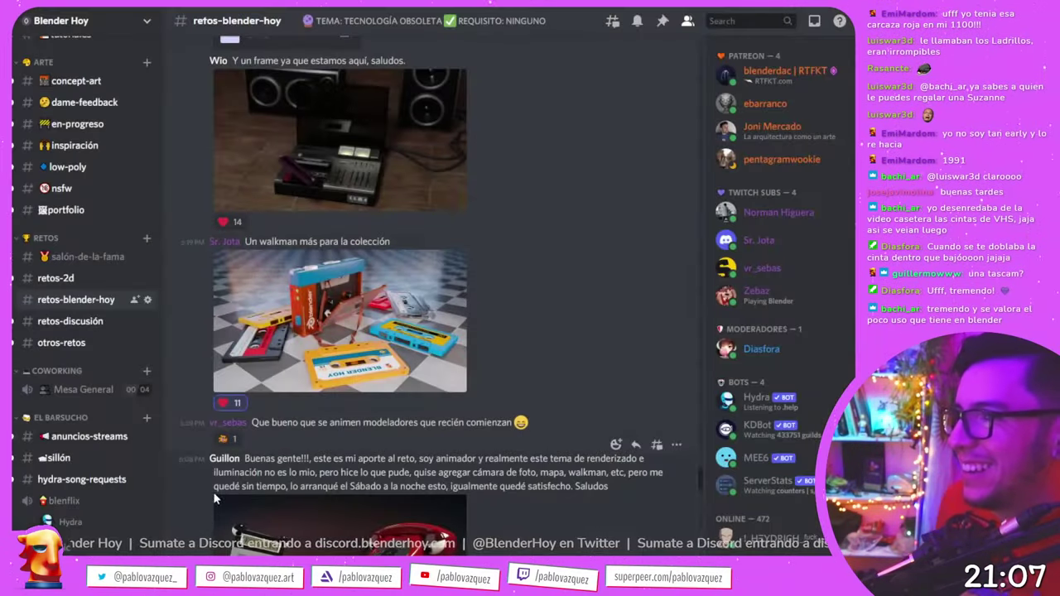
{"action": "left_click", "coordinate": [372, 339]}
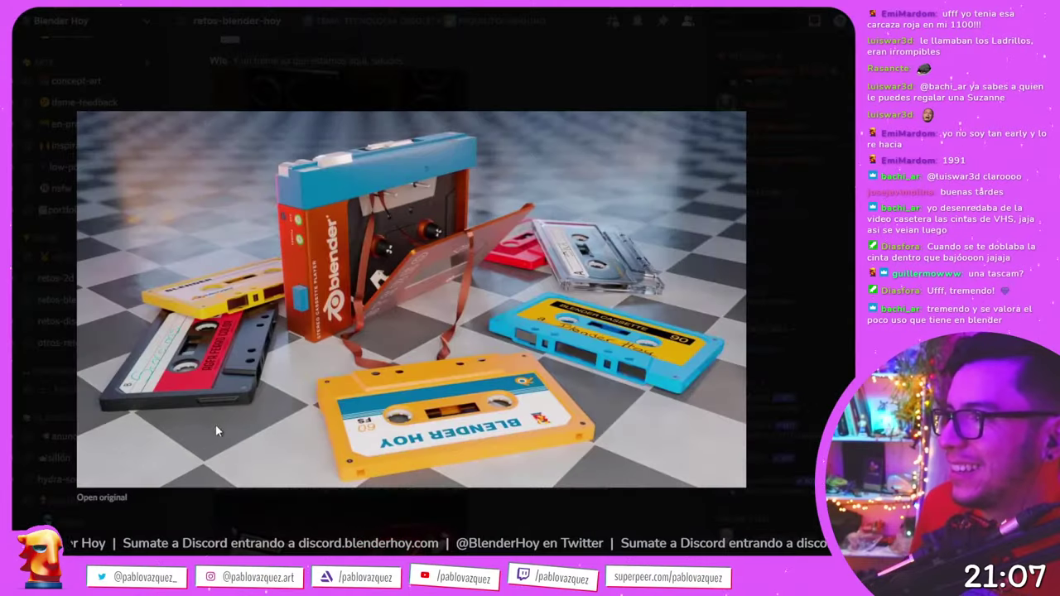
{"action": "left_click", "coordinate": [101, 497]}
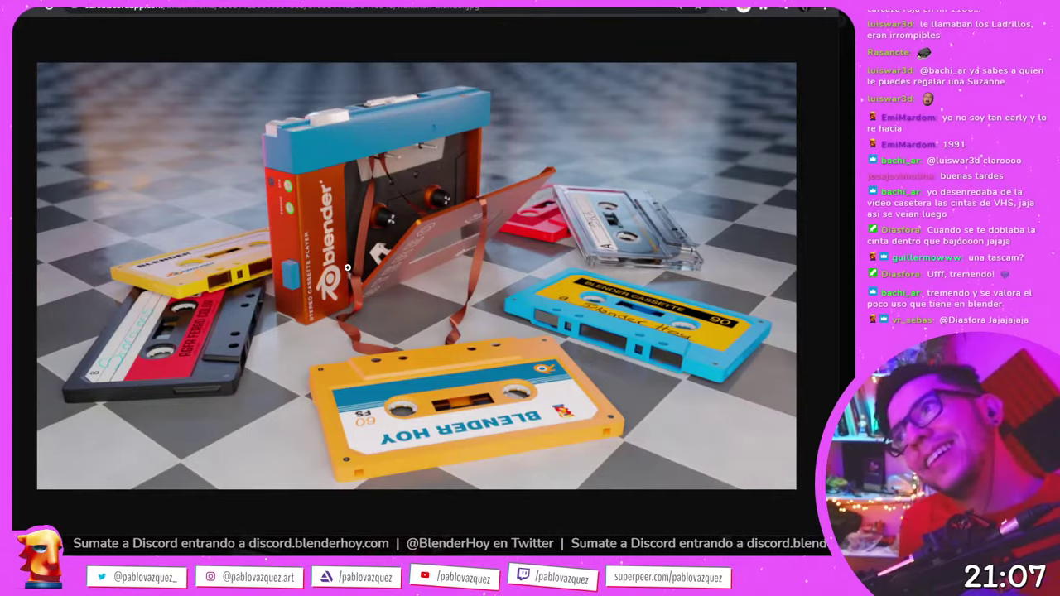
- Zoom the walkman render to 100% and pan across the whole image
{"action": "left_click", "coordinate": [347, 267]}
{"action": "scroll", "coordinate": [386, 319], "scroll_direction": "down", "scroll_amount": 3}
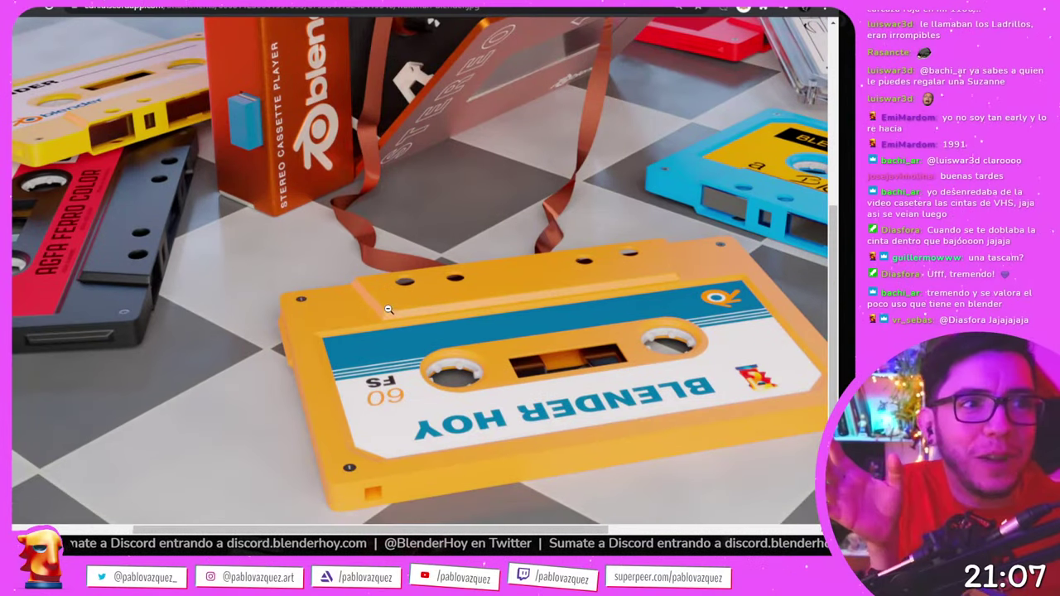
{"action": "scroll", "coordinate": [766, 479], "scroll_direction": "up", "scroll_amount": 1}
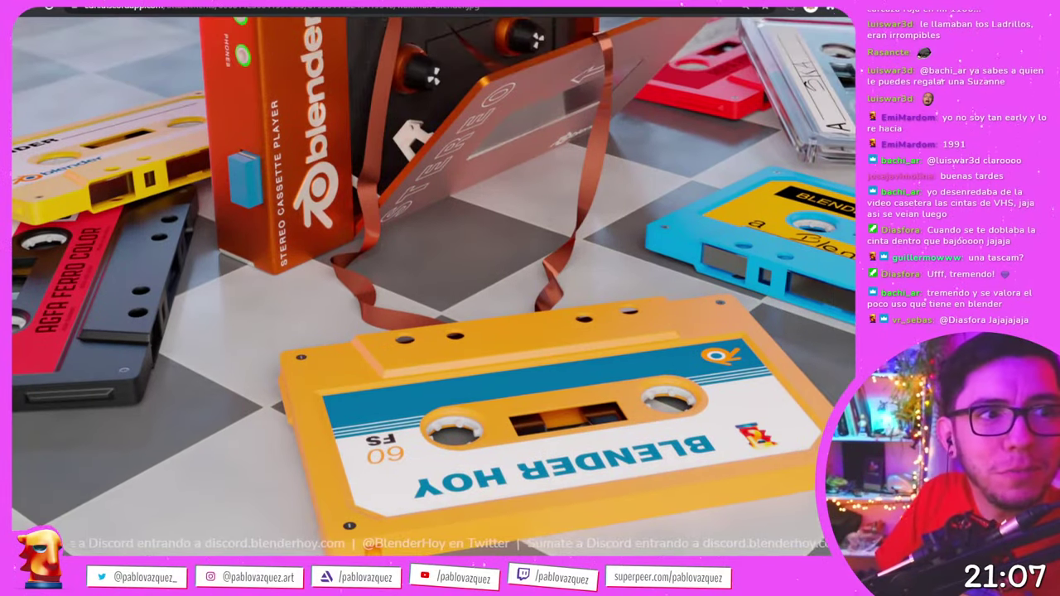
{"action": "scroll", "coordinate": [433, 282], "scroll_direction": "down", "scroll_amount": 1}
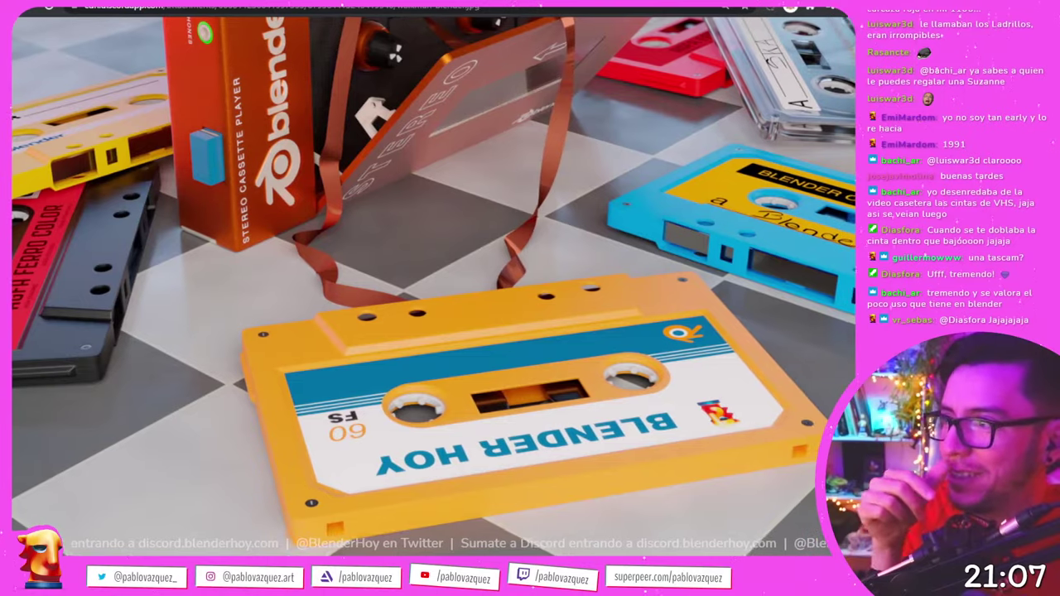
{"action": "scroll", "coordinate": [433, 281], "scroll_direction": "left", "scroll_amount": 2}
{"action": "scroll", "coordinate": [433, 281], "scroll_direction": "left", "scroll_amount": 4}
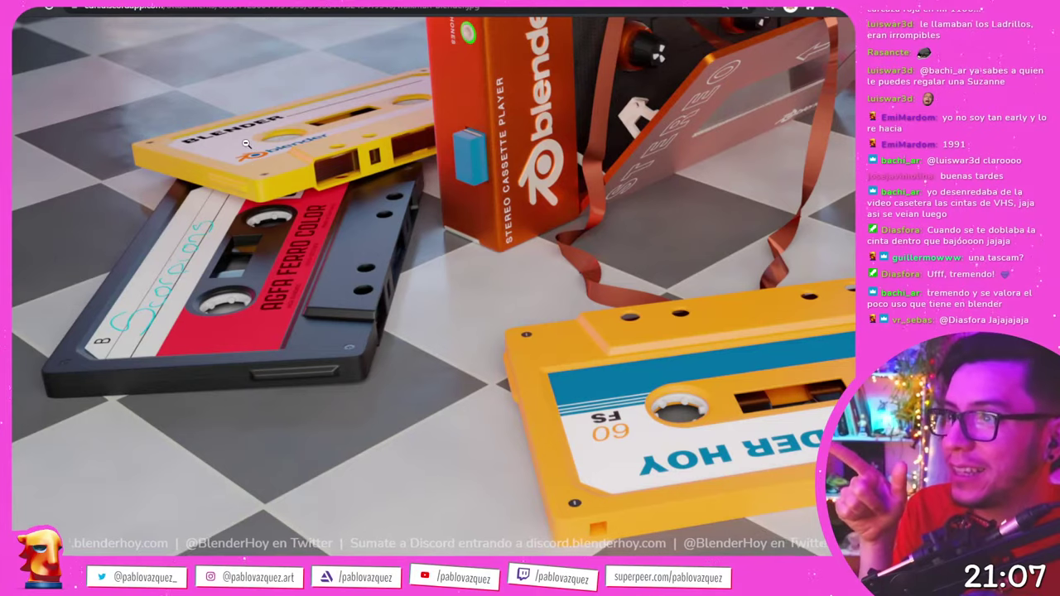
{"action": "scroll", "coordinate": [285, 159], "scroll_direction": "up", "scroll_amount": 3}
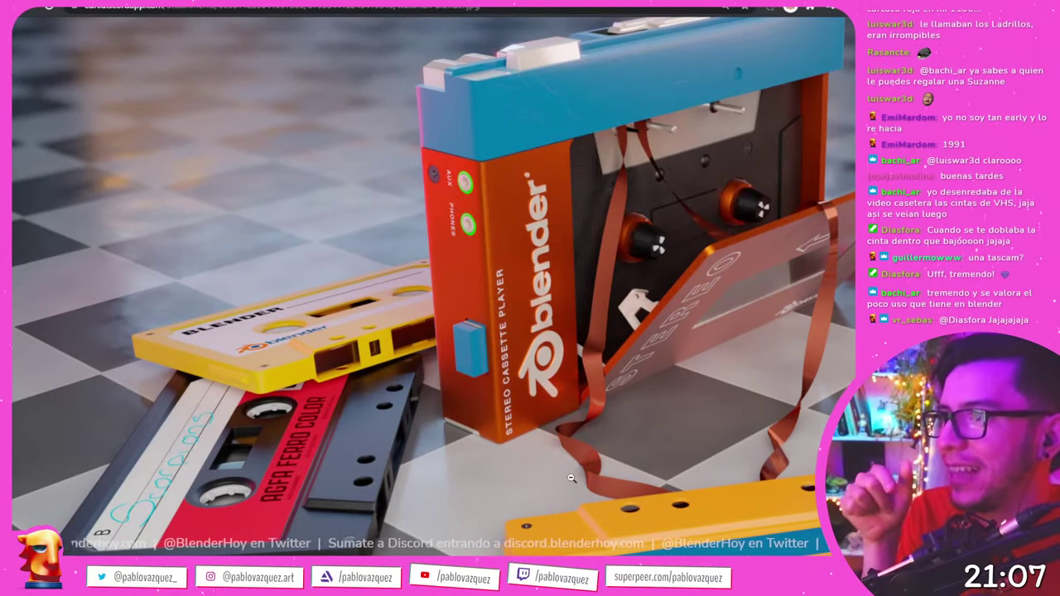
{"action": "scroll", "coordinate": [558, 321], "scroll_direction": "down", "scroll_amount": 1}
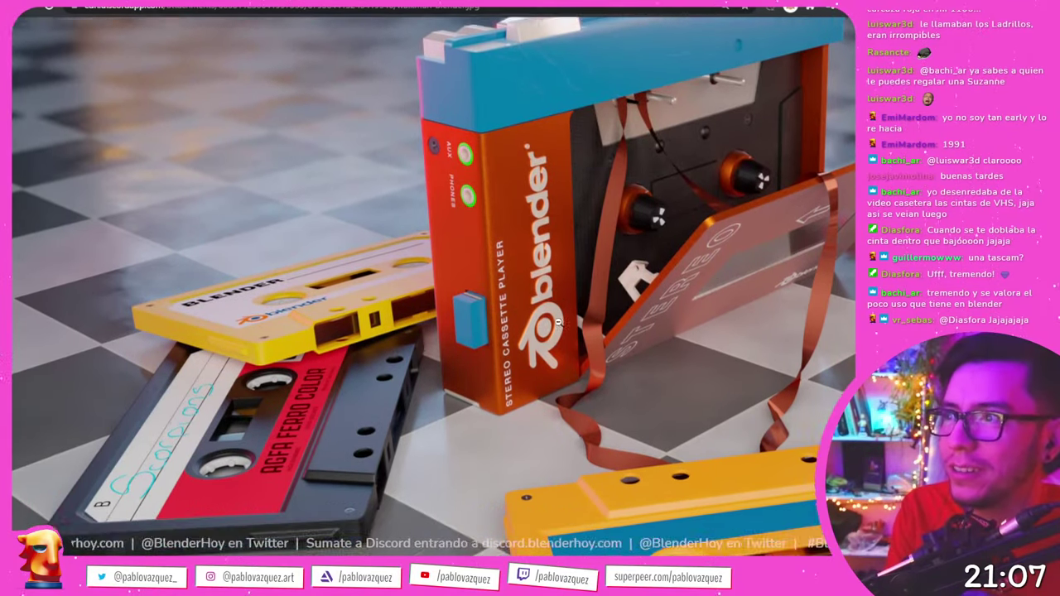
{"action": "scroll", "coordinate": [433, 273], "scroll_direction": "right", "scroll_amount": 5}
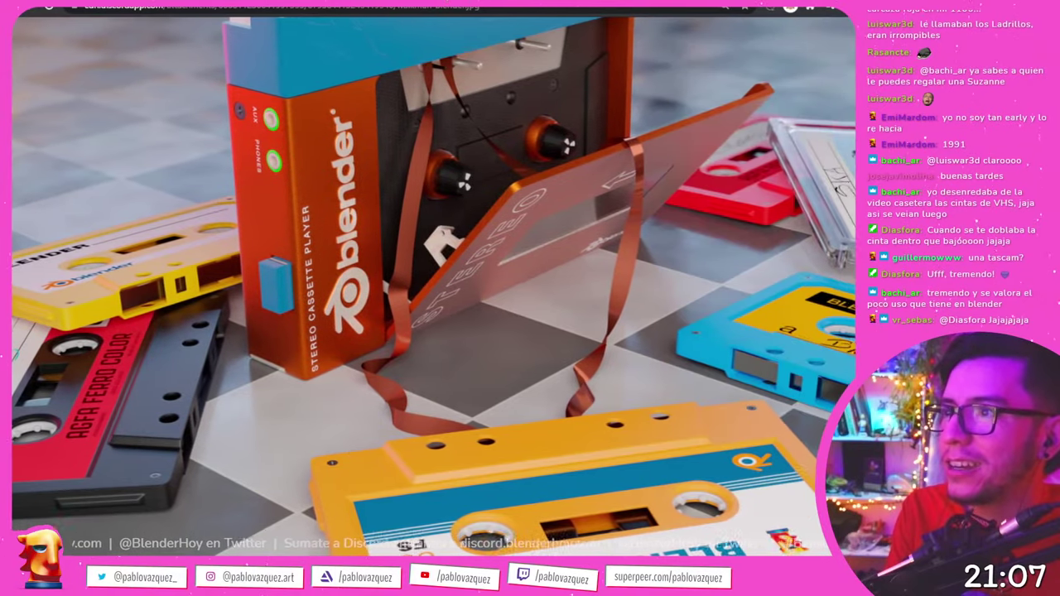
{"action": "scroll", "coordinate": [582, 400], "scroll_direction": "up", "scroll_amount": 2}
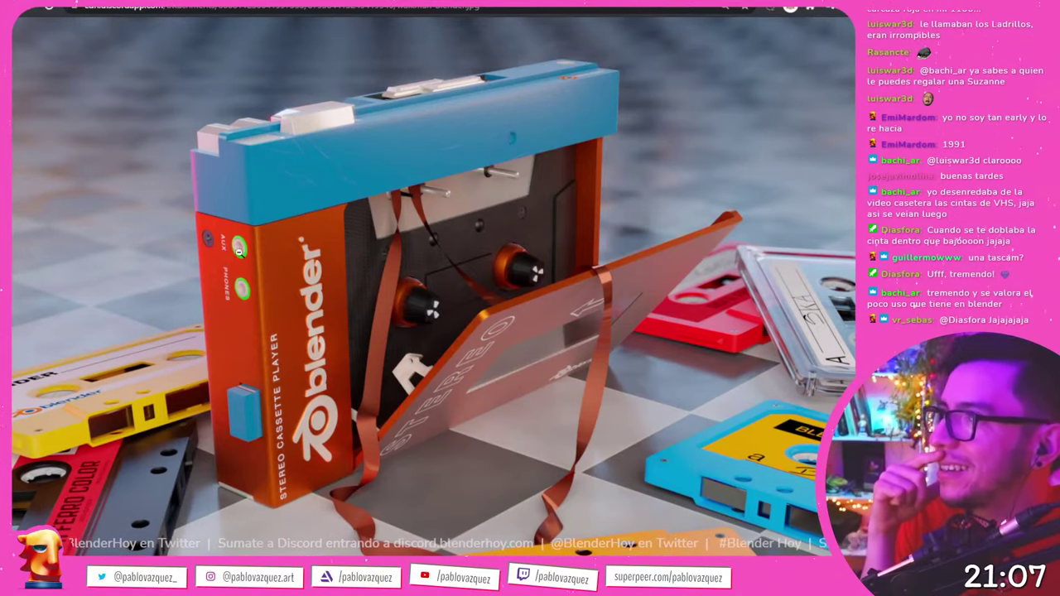
{"action": "scroll", "coordinate": [631, 433], "scroll_direction": "right", "scroll_amount": 5}
{"action": "scroll", "coordinate": [631, 433], "scroll_direction": "down", "scroll_amount": 2}
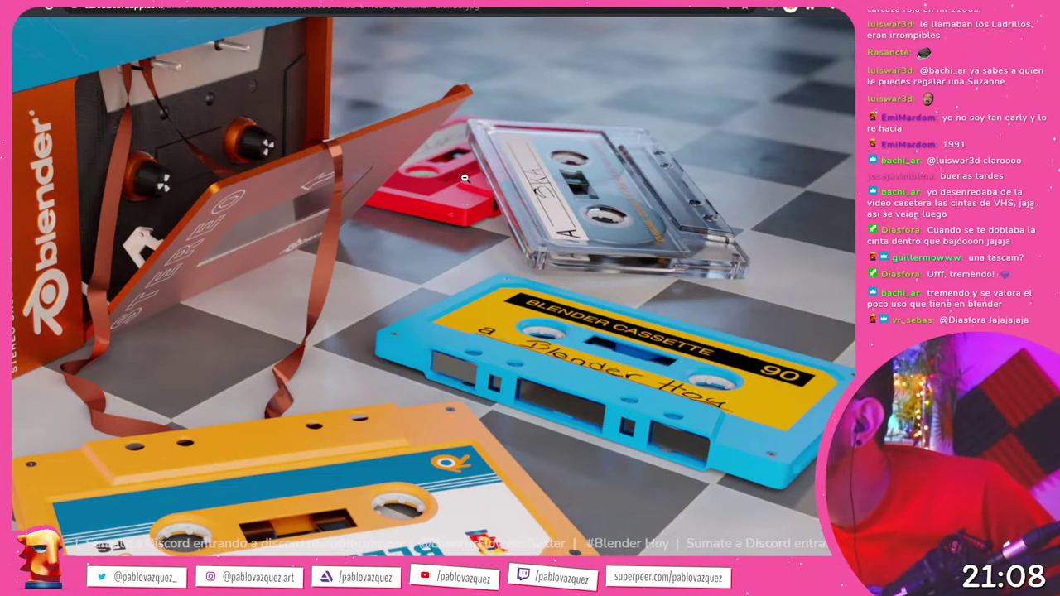
- Zoom in on the cassettes, fit the render again, then close the browser tab and lightbox
{"action": "left_click", "coordinate": [450, 286]}
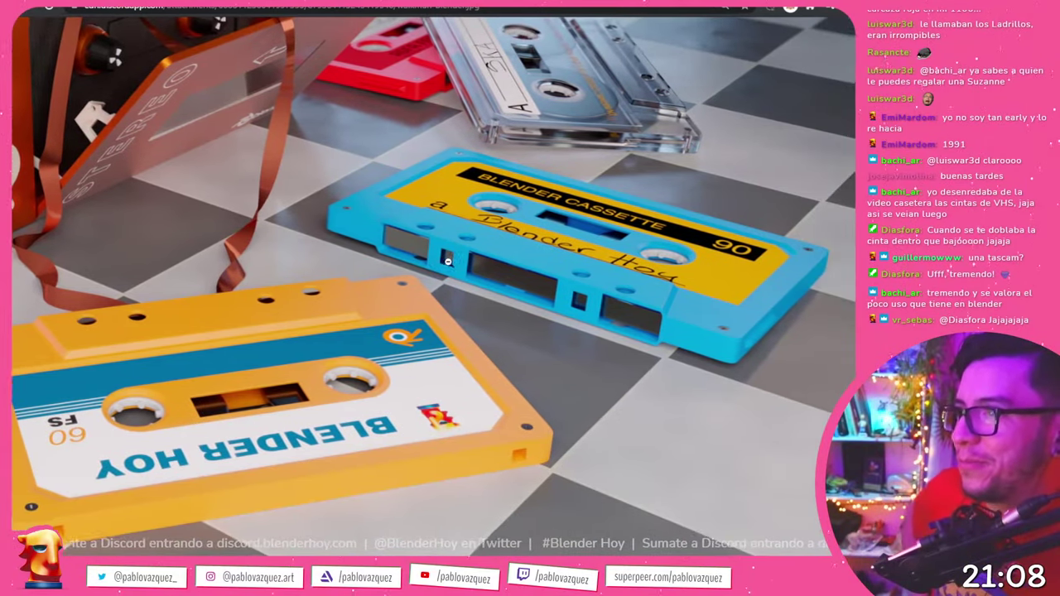
{"action": "scroll", "coordinate": [380, 281], "scroll_direction": "left", "scroll_amount": 5}
{"action": "scroll", "coordinate": [180, 250], "scroll_direction": "right", "scroll_amount": 5}
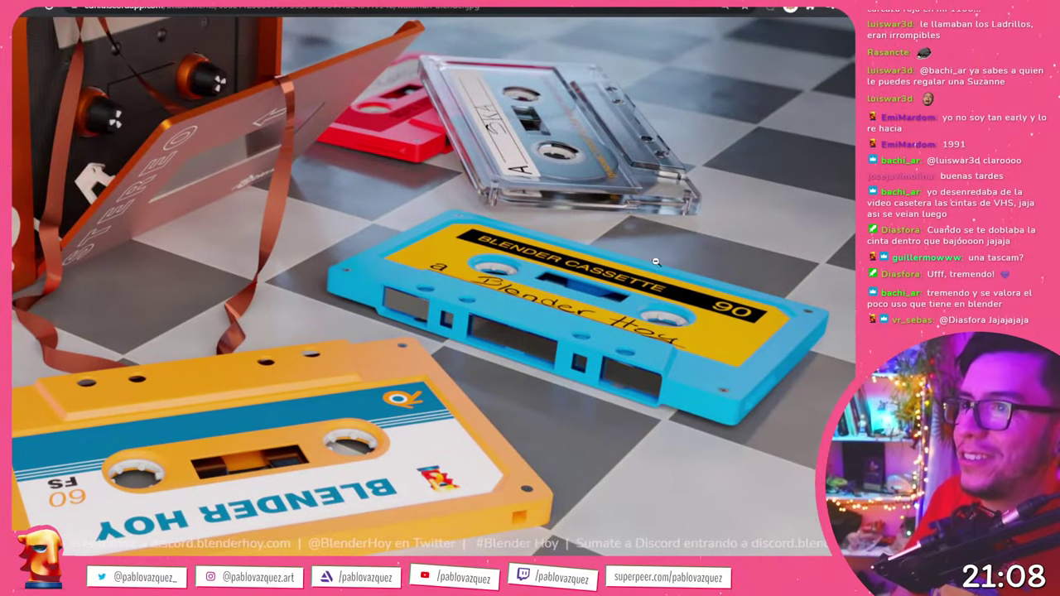
{"action": "left_click", "coordinate": [694, 414]}
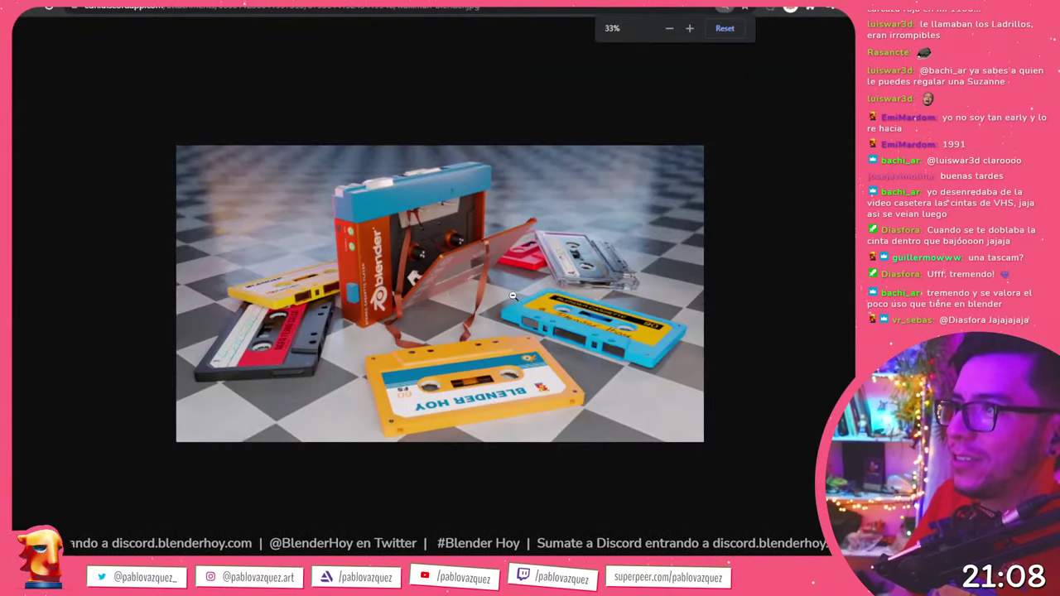
{"action": "left_click", "coordinate": [512, 295]}
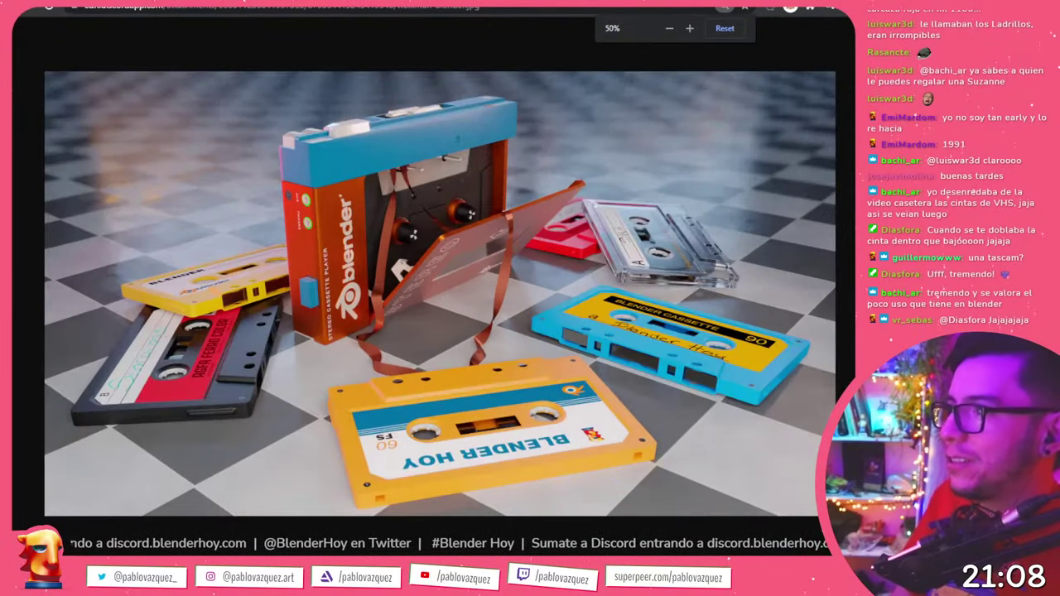
{"action": "key", "text": "ctrl+w"}
{"action": "key", "text": "Escape"}
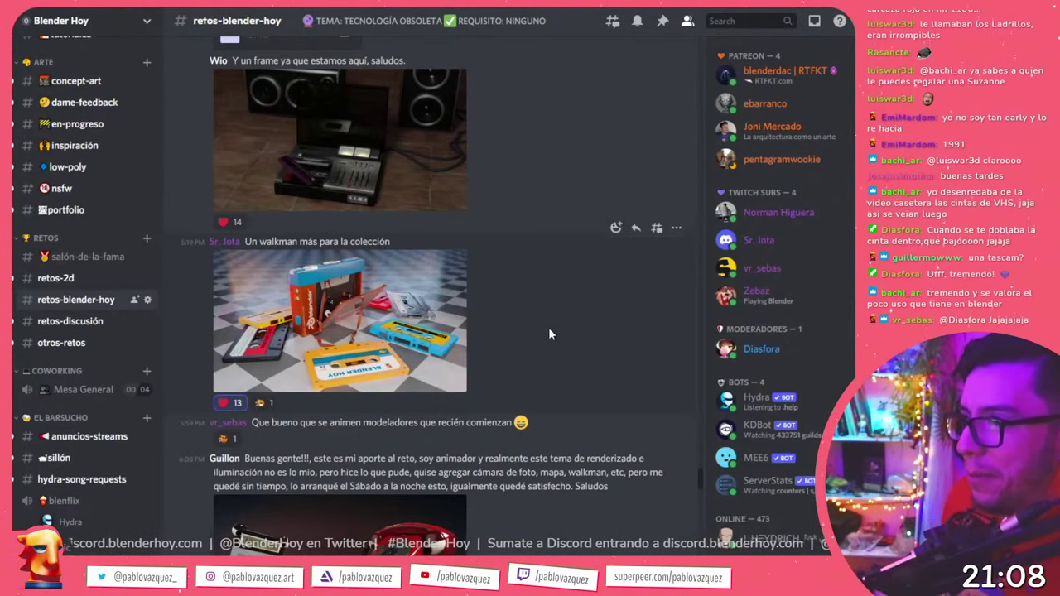
- Add the matching 🙌 reaction to the short comment under the walkman post
{"action": "scroll", "coordinate": [548, 327], "scroll_direction": "down", "scroll_amount": 3}
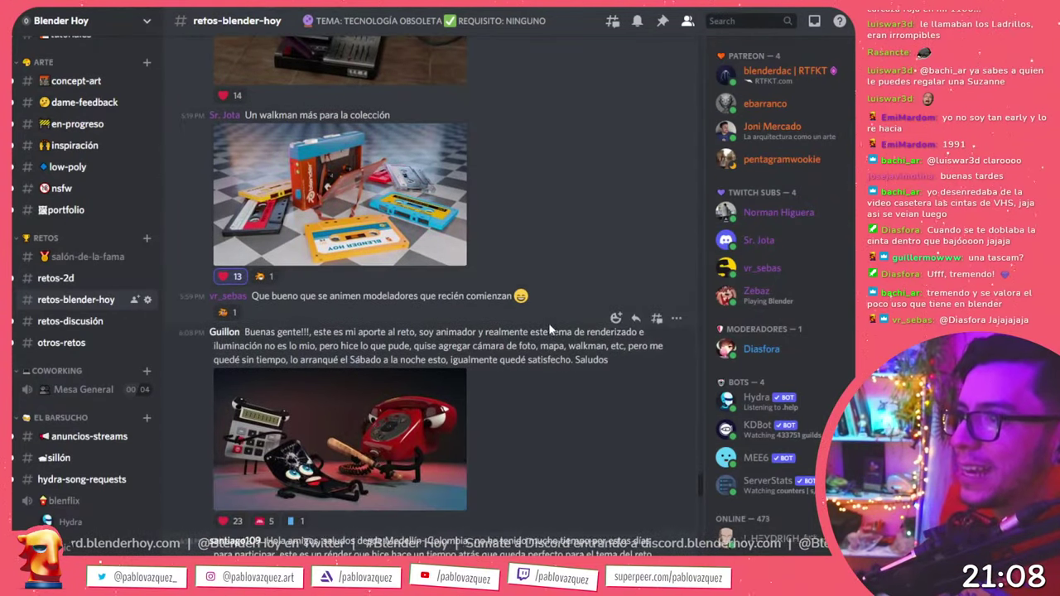
{"action": "left_click", "coordinate": [228, 312]}
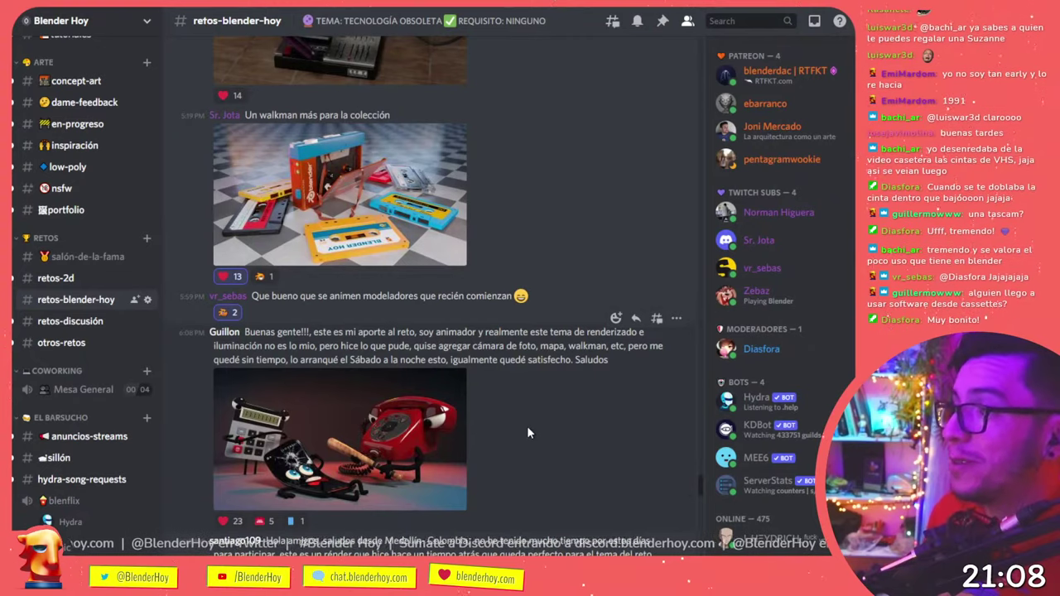
{"action": "scroll", "coordinate": [528, 406], "scroll_direction": "down", "scroll_amount": 2}
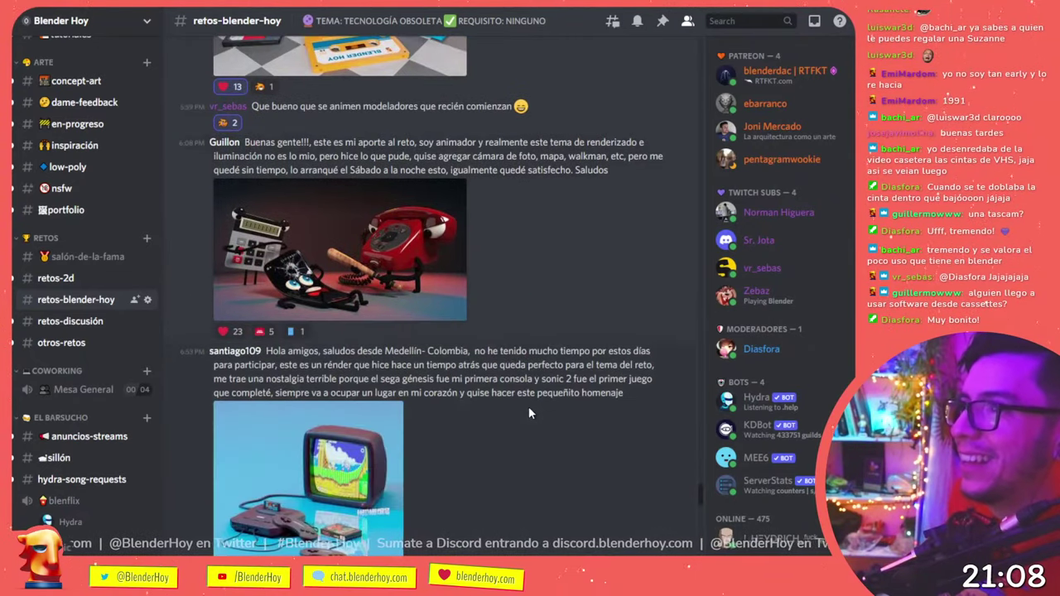
{"action": "scroll", "coordinate": [529, 405], "scroll_direction": "up", "scroll_amount": 1}
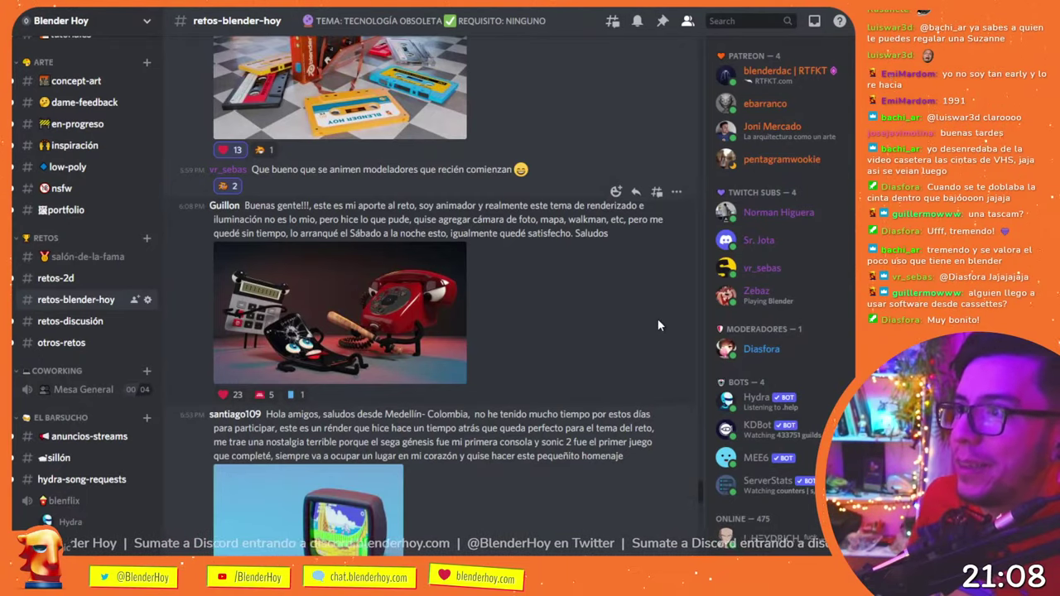
- Add the heart, second and phone reactions to the telephone render and open it full-size
{"action": "left_click", "coordinate": [229, 394]}
{"action": "left_click", "coordinate": [266, 396]}
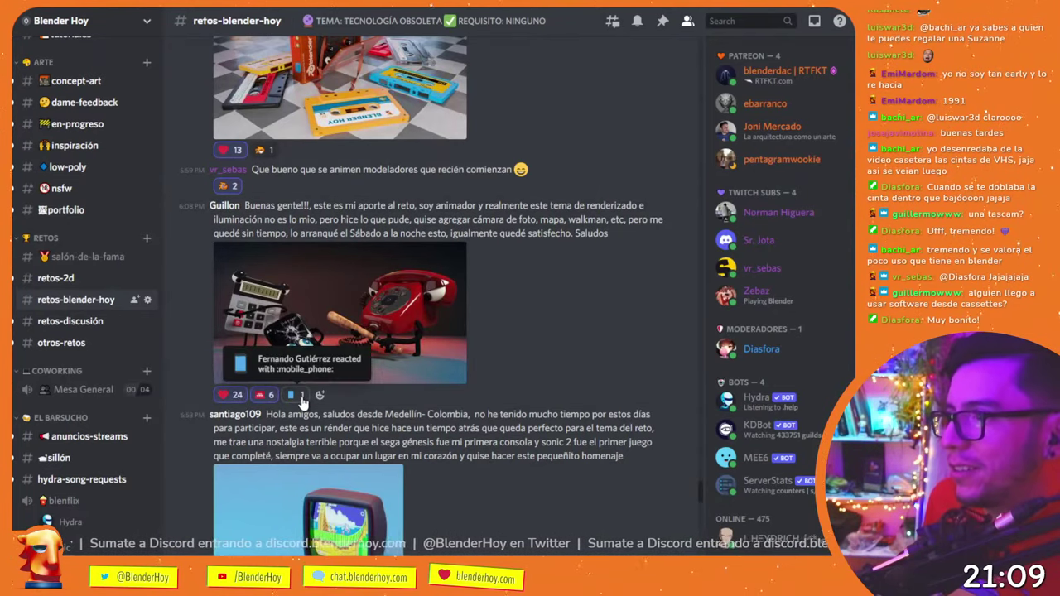
{"action": "left_click", "coordinate": [296, 394]}
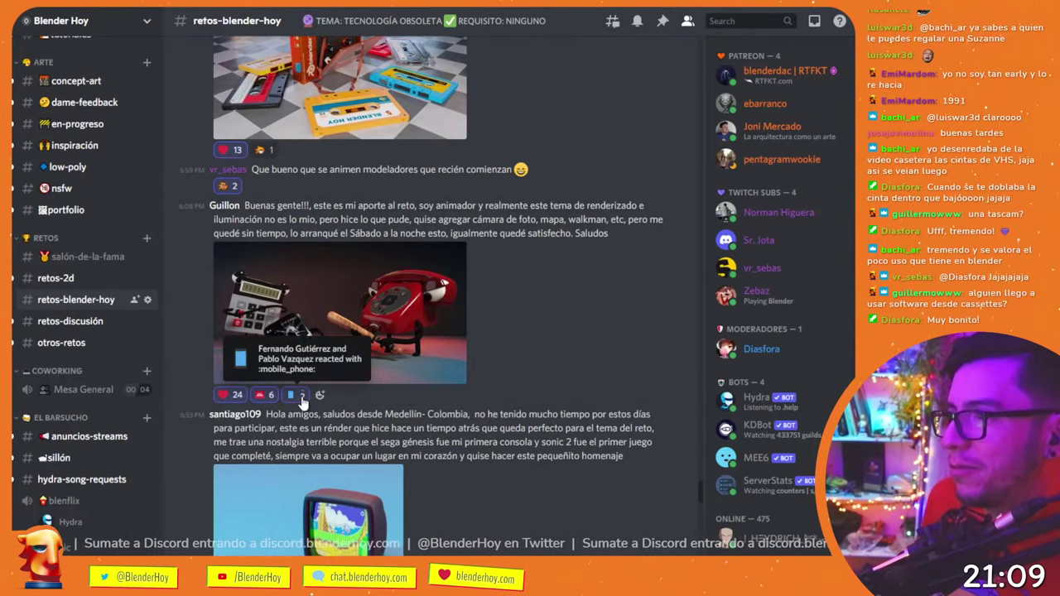
{"action": "left_click", "coordinate": [317, 298]}
- Open the red telephone render's original image in the browser and zoom in
{"action": "left_click", "coordinate": [315, 273]}
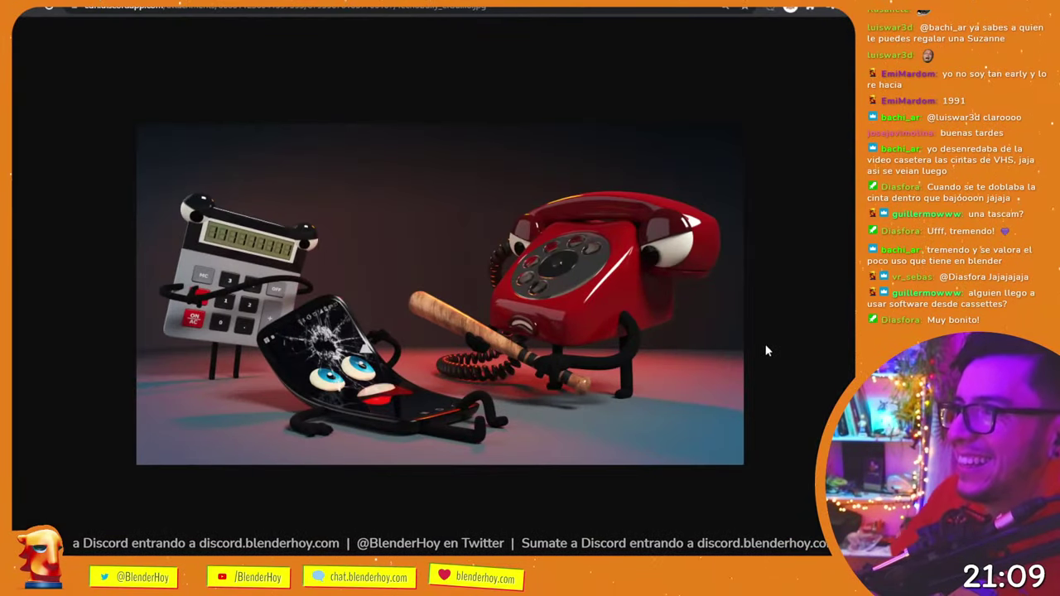
{"action": "scroll", "coordinate": [772, 335], "scroll_direction": "up", "scroll_amount": 2}
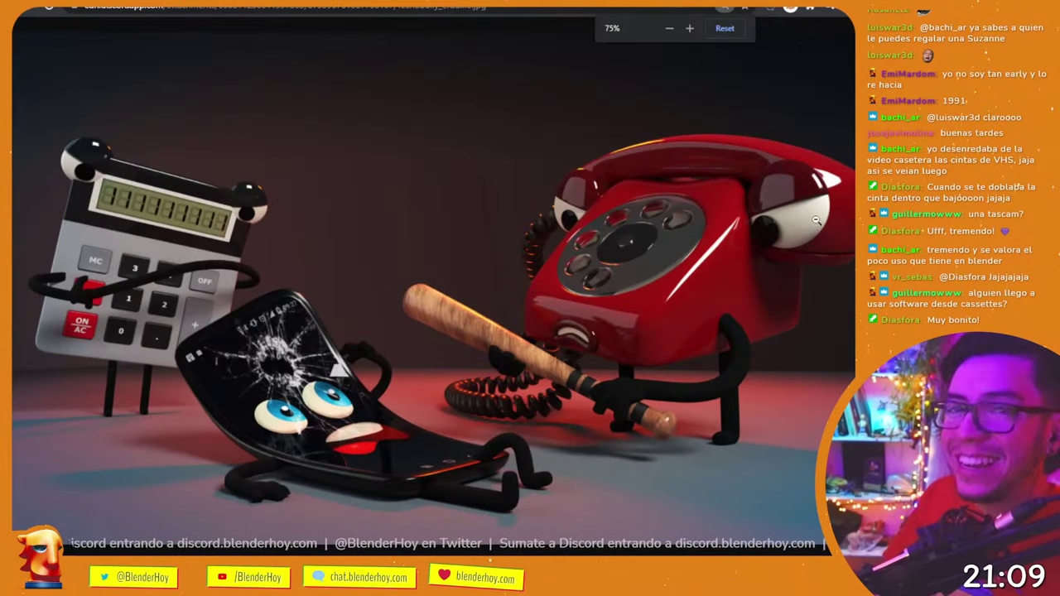
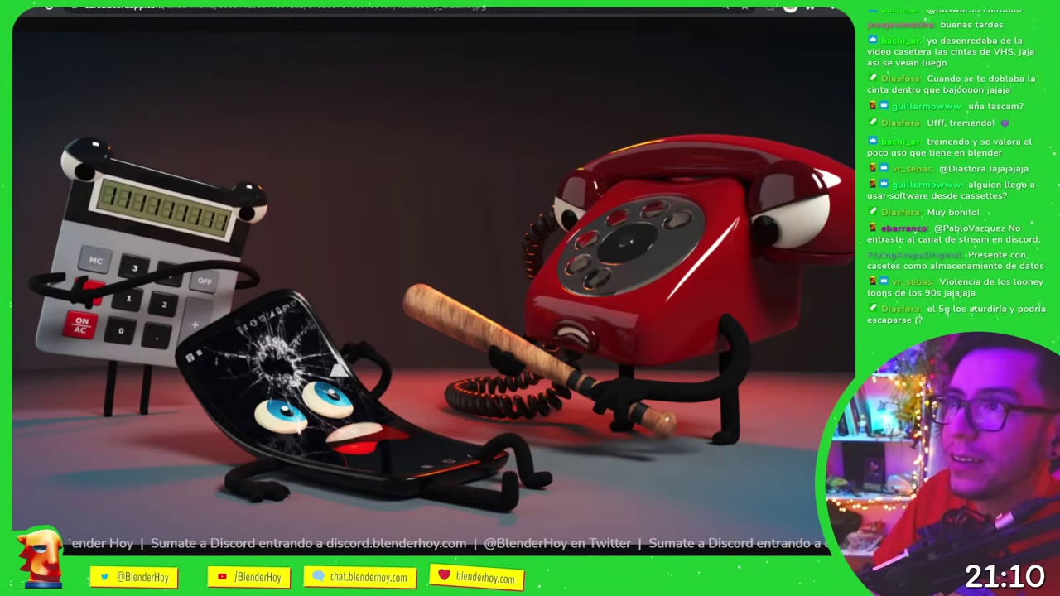
- Search Google for 'happy tree friends' in a new tab and open the 'Eyes Cold Lemonade (Ep #33)' video
{"action": "key", "text": "ctrl+t"}
{"action": "type", "text": "happy"}
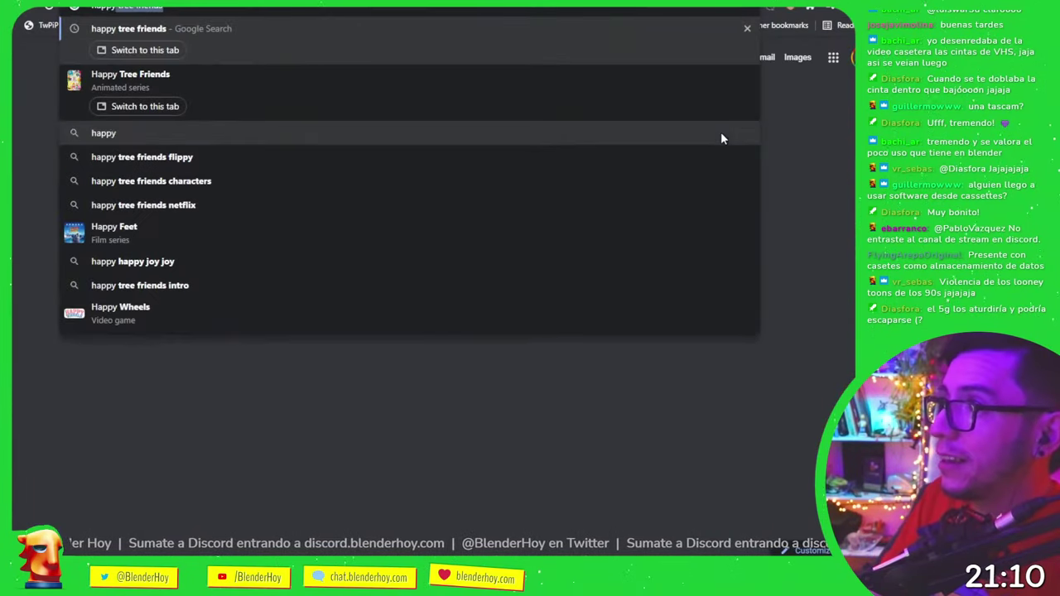
{"action": "key", "text": "Return"}
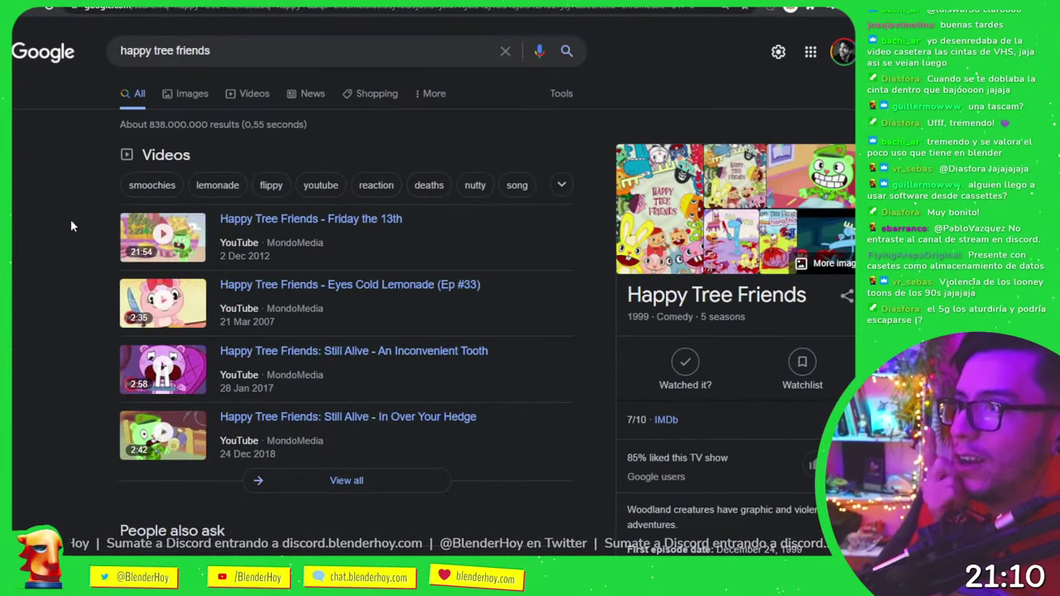
{"action": "left_click", "coordinate": [161, 317]}
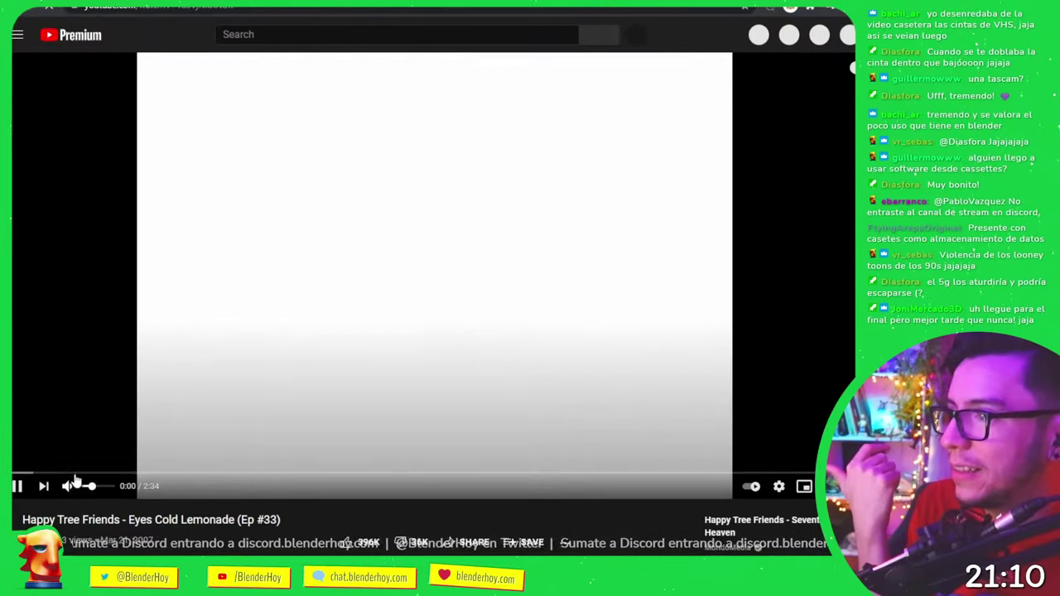
- Skim the episode's early scenes through the knife-and-lemon scene, pausing at 0:53
{"action": "left_click", "coordinate": [87, 474]}
{"action": "left_click", "coordinate": [152, 474]}
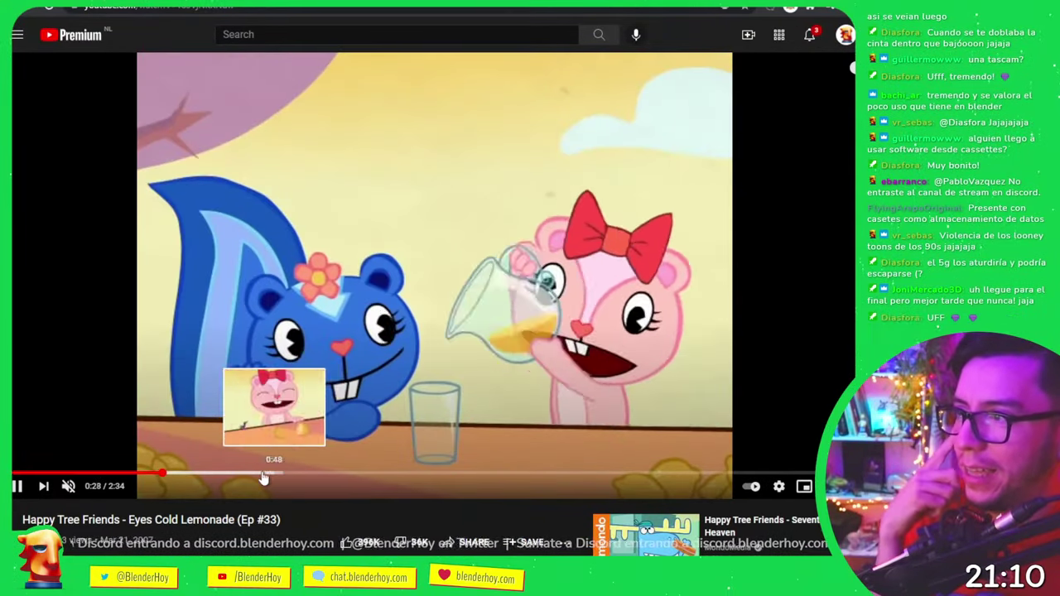
{"action": "left_click", "coordinate": [259, 475]}
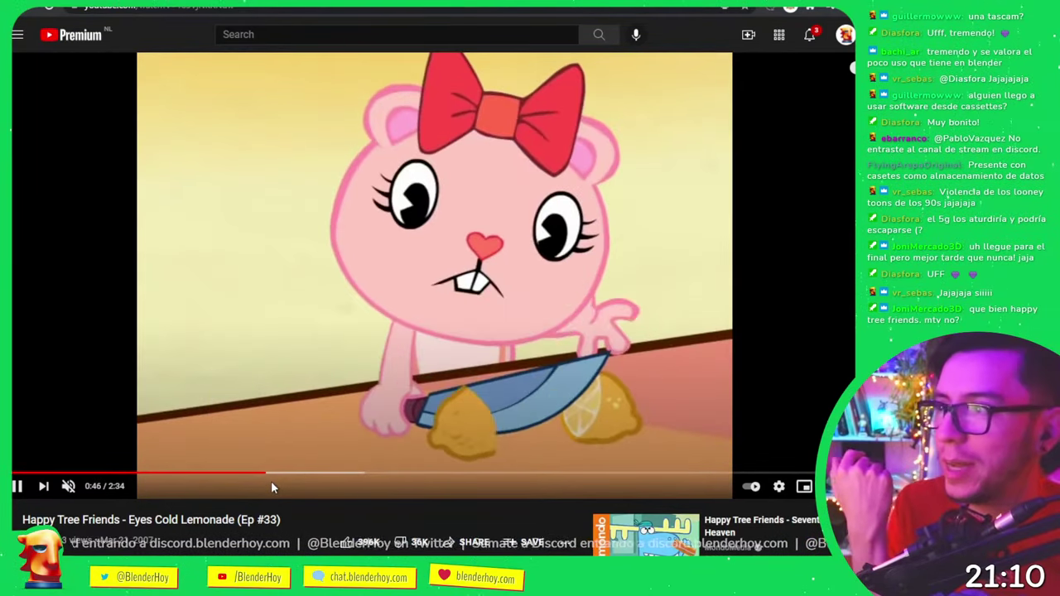
{"action": "left_click", "coordinate": [294, 478]}
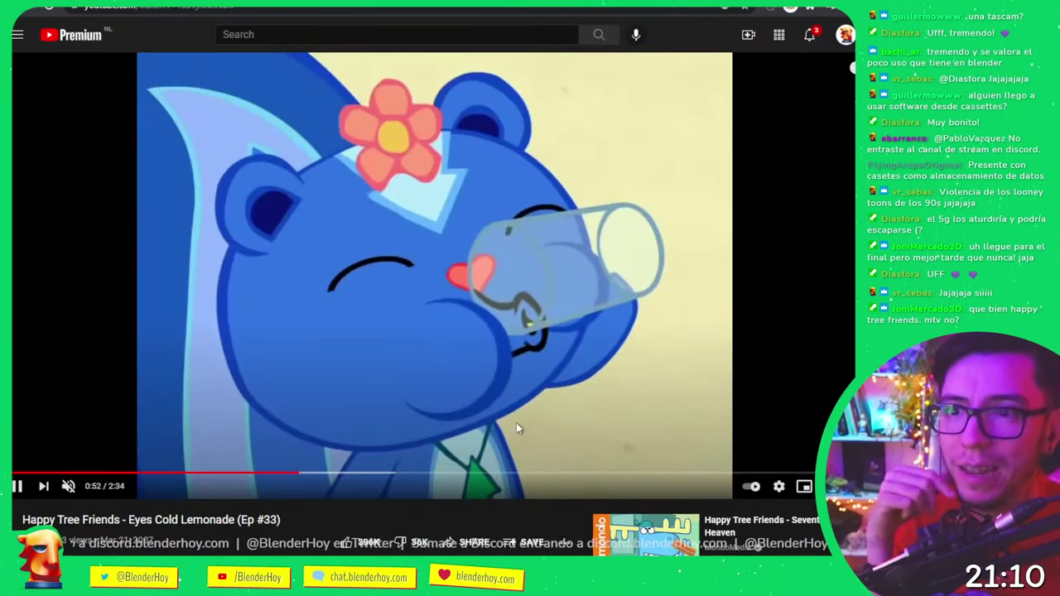
{"action": "left_click", "coordinate": [525, 456]}
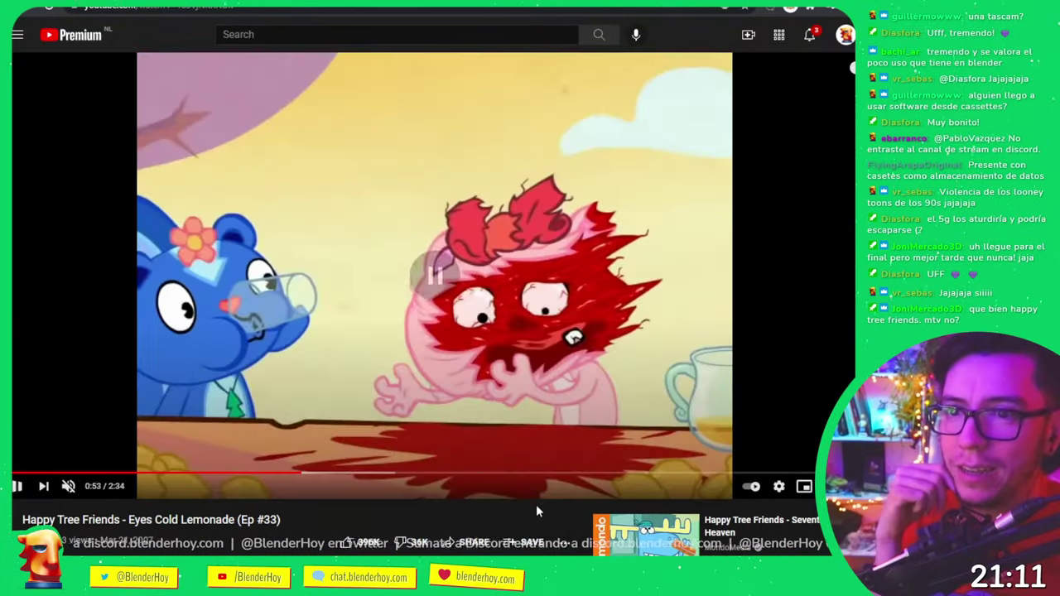
- Jump through the later scenes from the eyeballs scene at 1:48 to 2:16, then back to 2:00
{"action": "left_click", "coordinate": [580, 479]}
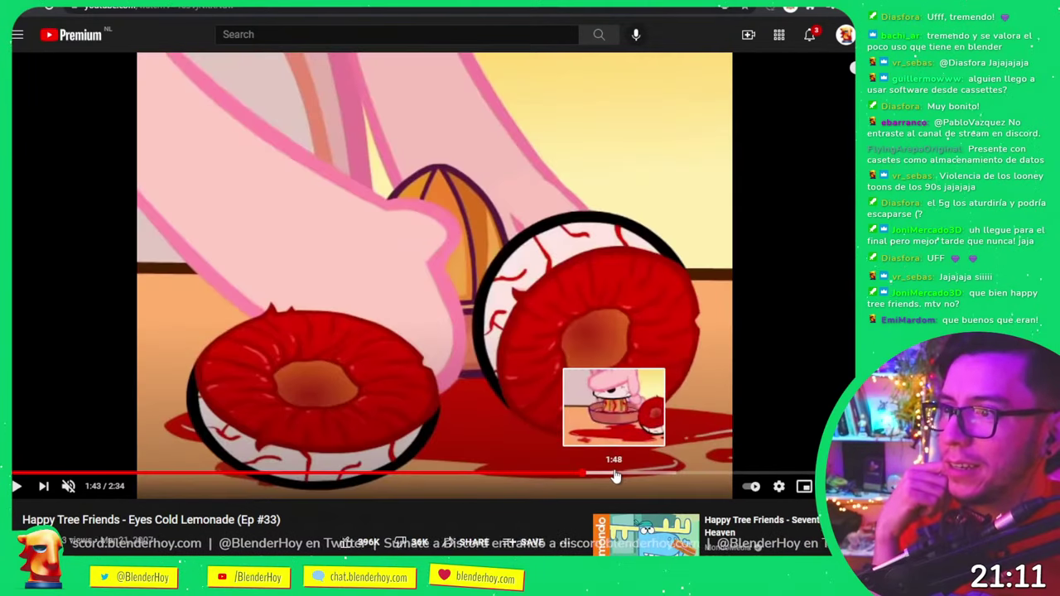
{"action": "left_click", "coordinate": [615, 476]}
{"action": "left_click", "coordinate": [651, 479]}
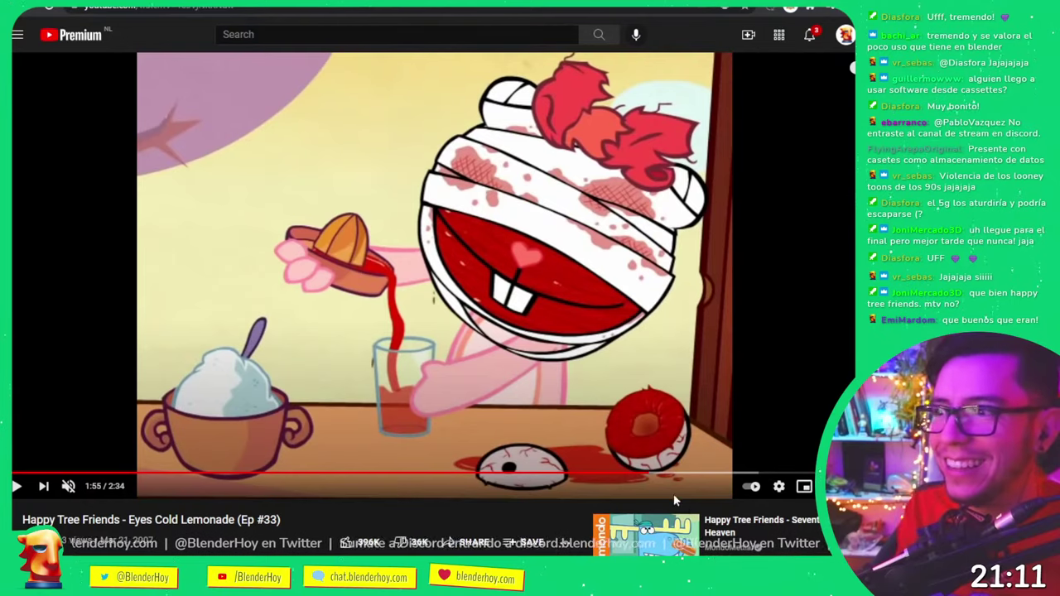
{"action": "left_click", "coordinate": [684, 473]}
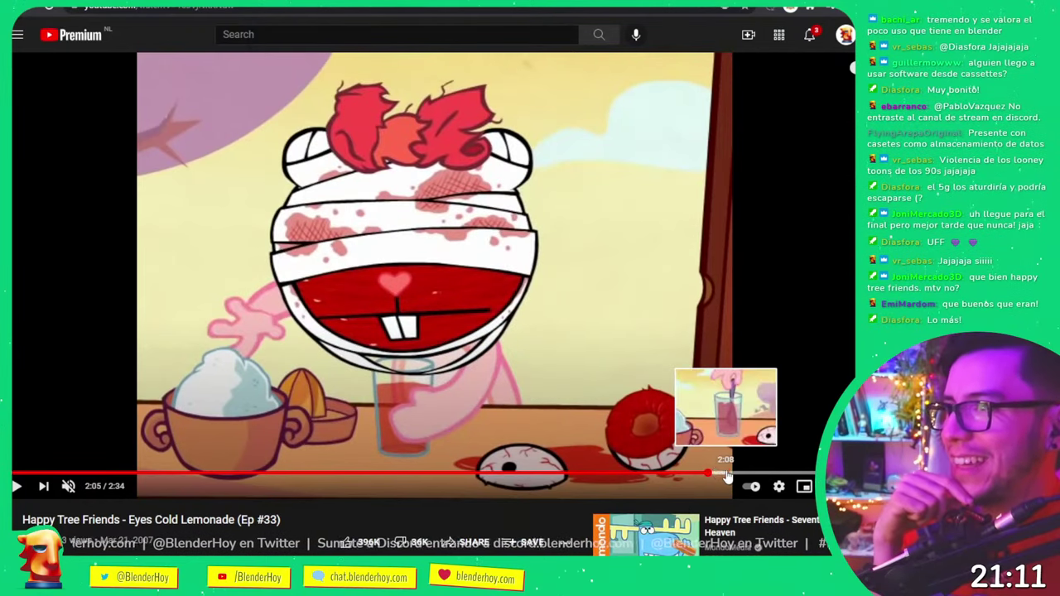
{"action": "left_click", "coordinate": [726, 476]}
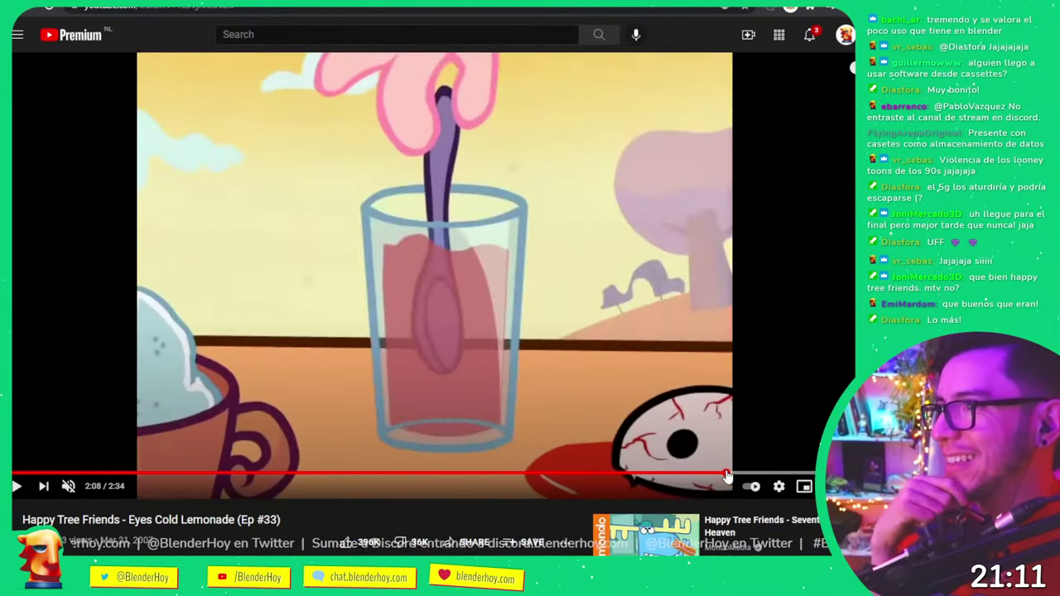
{"action": "left_click", "coordinate": [773, 475]}
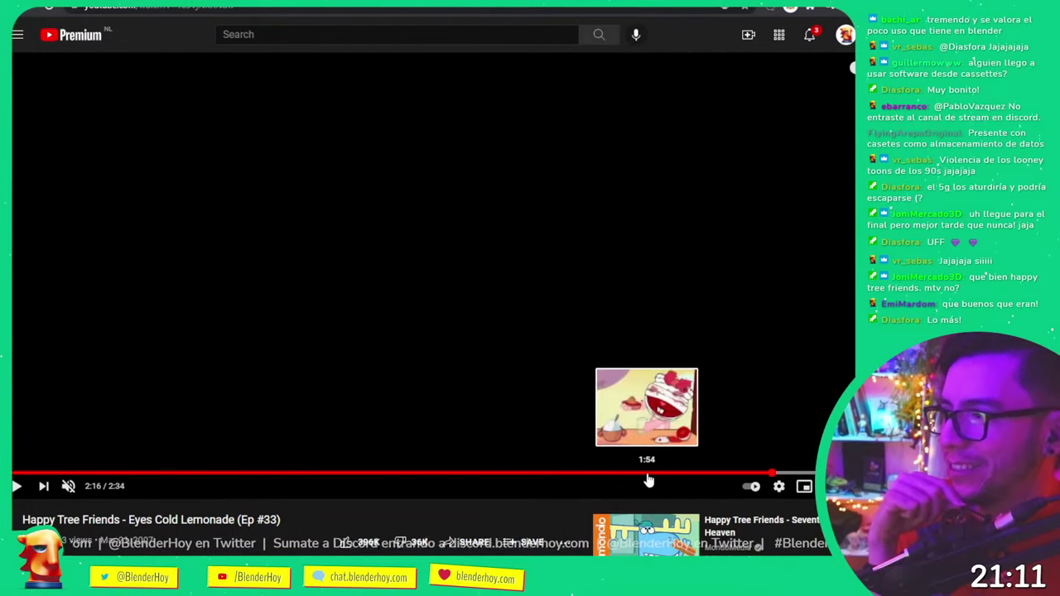
{"action": "left_click", "coordinate": [682, 477]}
- Revisit the juicer scene around 1:51–1:59, then return to Discord and close the phones image
{"action": "scroll", "coordinate": [357, 442], "scroll_direction": "down", "scroll_amount": 2}
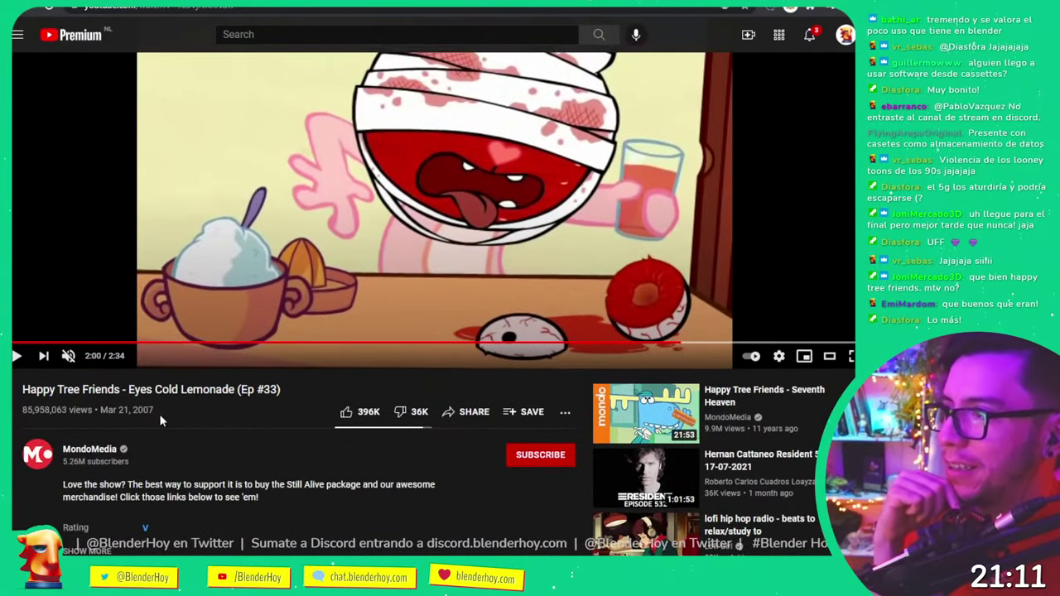
{"action": "left_click_drag", "start_coordinate": [154, 410], "coordinate": [21, 418]}
{"action": "scroll", "coordinate": [292, 419], "scroll_direction": "up", "scroll_amount": 2}
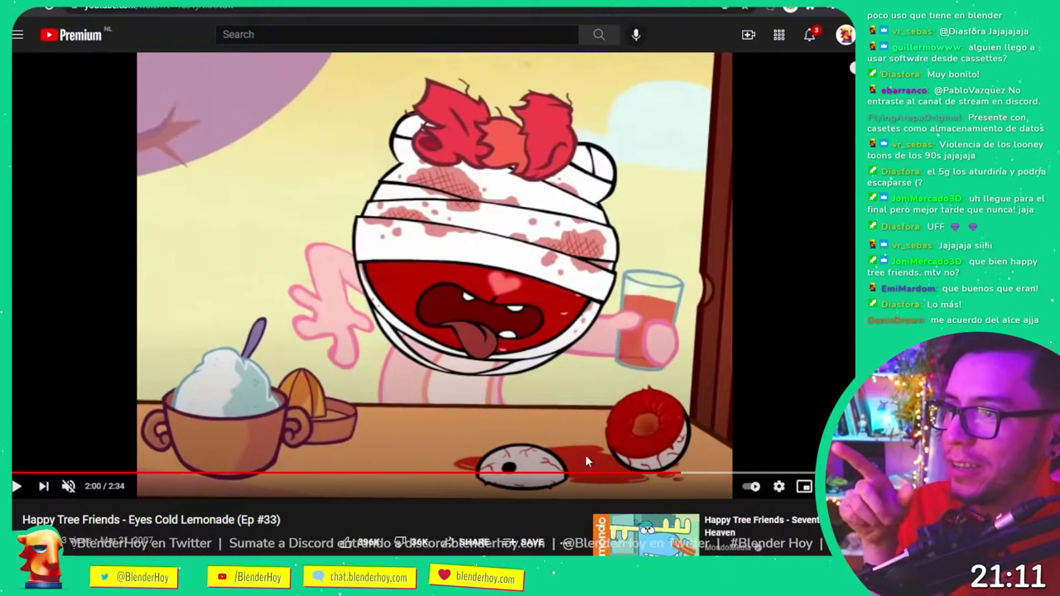
{"action": "left_click", "coordinate": [629, 477]}
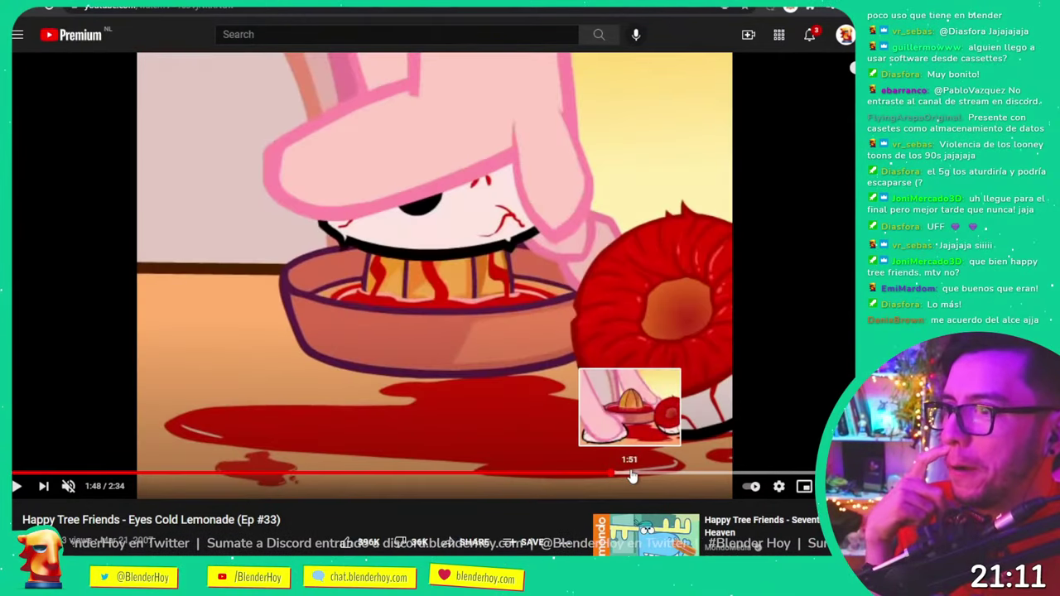
{"action": "left_click", "coordinate": [663, 476]}
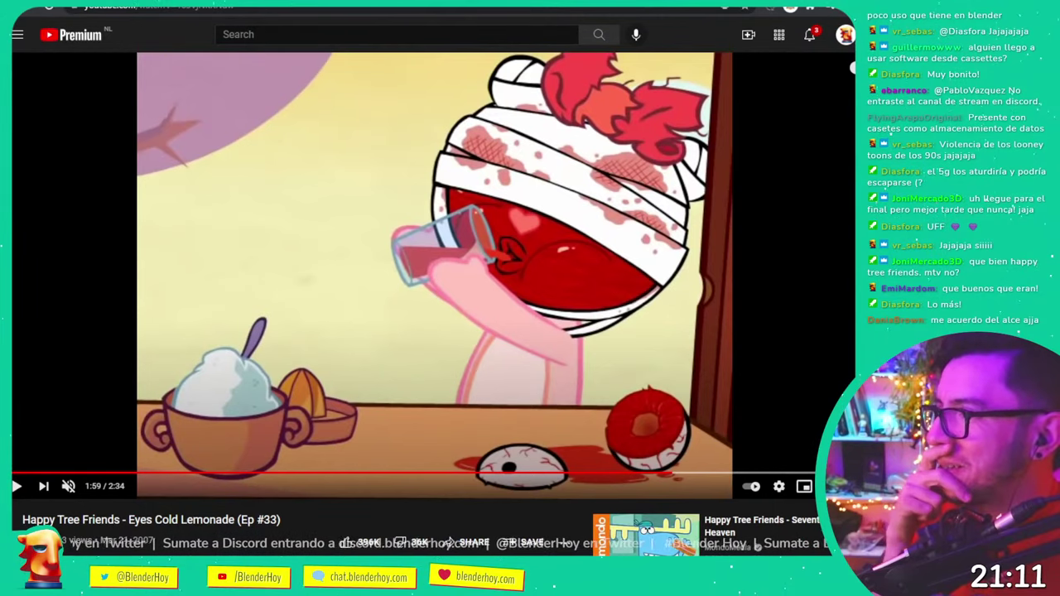
{"action": "key", "text": "alt+Tab"}
{"action": "key", "text": "Escape"}
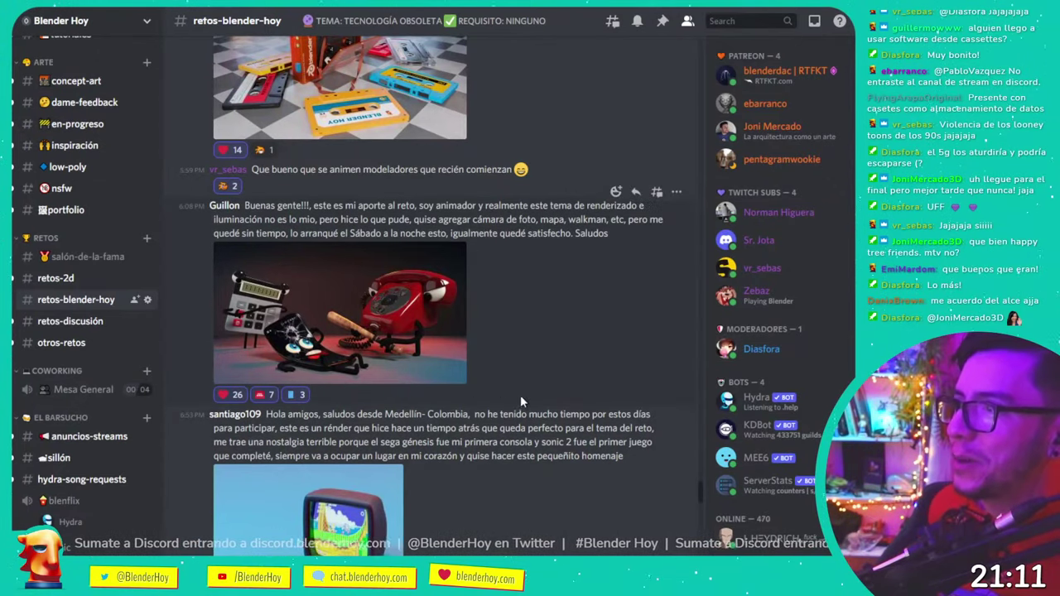
- Scroll retos-blender-hoy down to the Sega console and CRT TV render and enlarge it
{"action": "scroll", "coordinate": [526, 391], "scroll_direction": "down", "scroll_amount": 3}
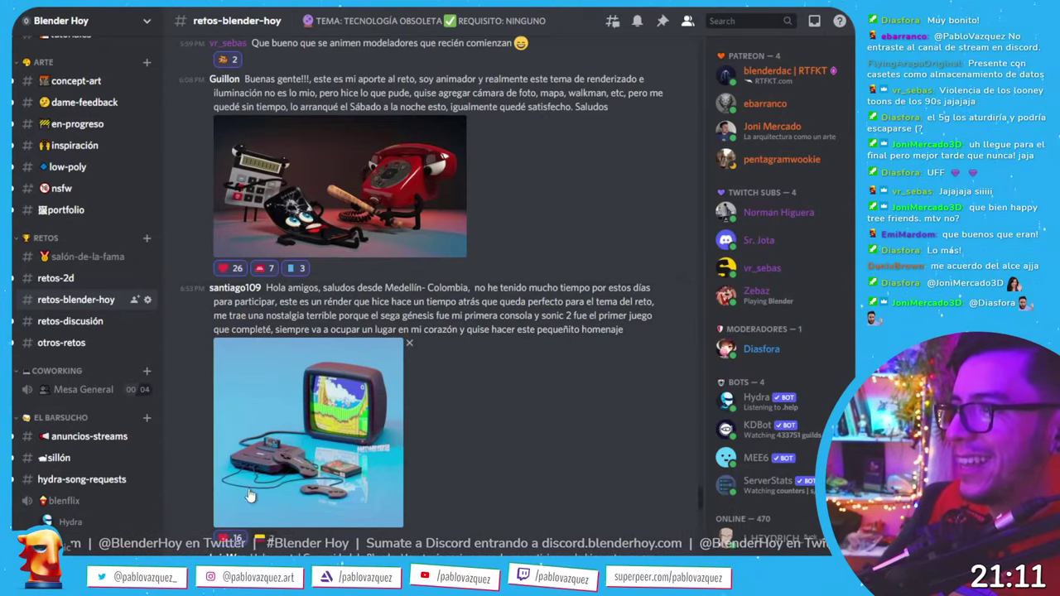
{"action": "scroll", "coordinate": [280, 419], "scroll_direction": "down", "scroll_amount": 1}
{"action": "left_click", "coordinate": [283, 327]}
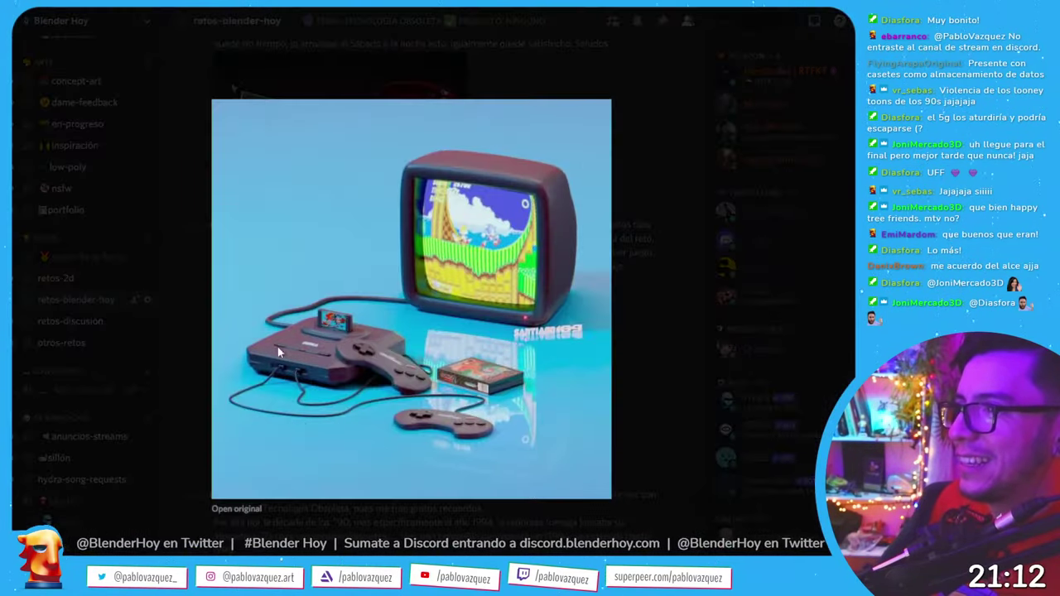
- Open the original Sega console render in Chrome and zoom in on the console, cartridge and TV
{"action": "left_click", "coordinate": [248, 510]}
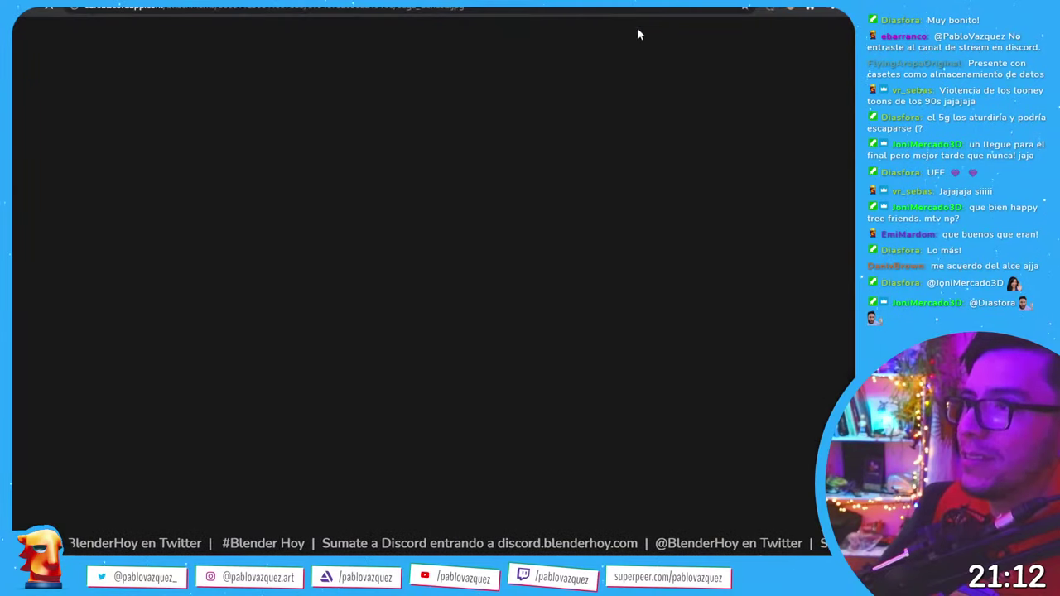
{"action": "scroll", "coordinate": [584, 289], "scroll_direction": "up", "scroll_amount": 1}
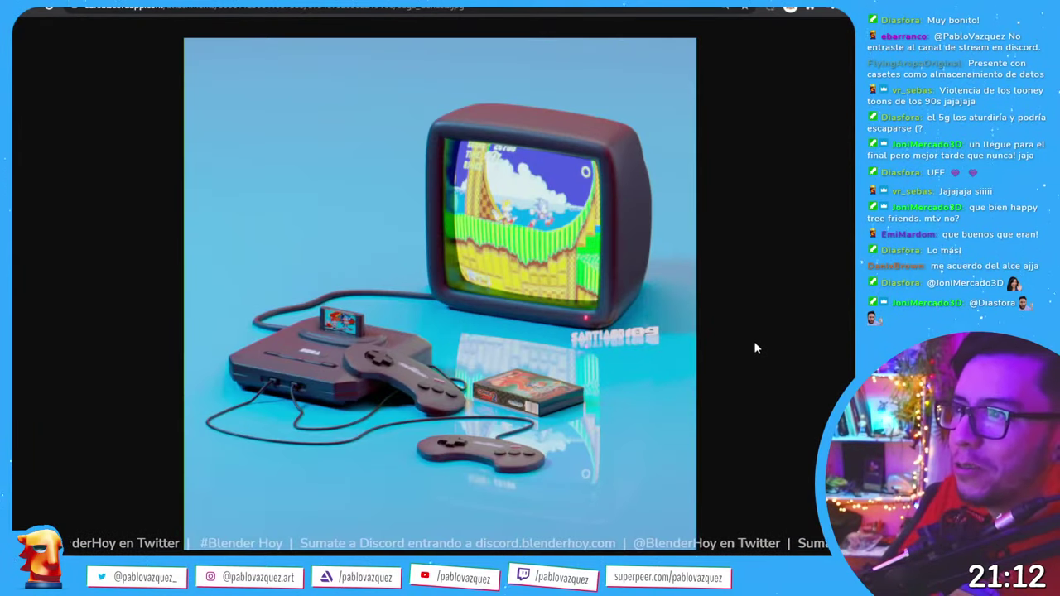
{"action": "scroll", "coordinate": [755, 340], "scroll_direction": "up", "scroll_amount": 2}
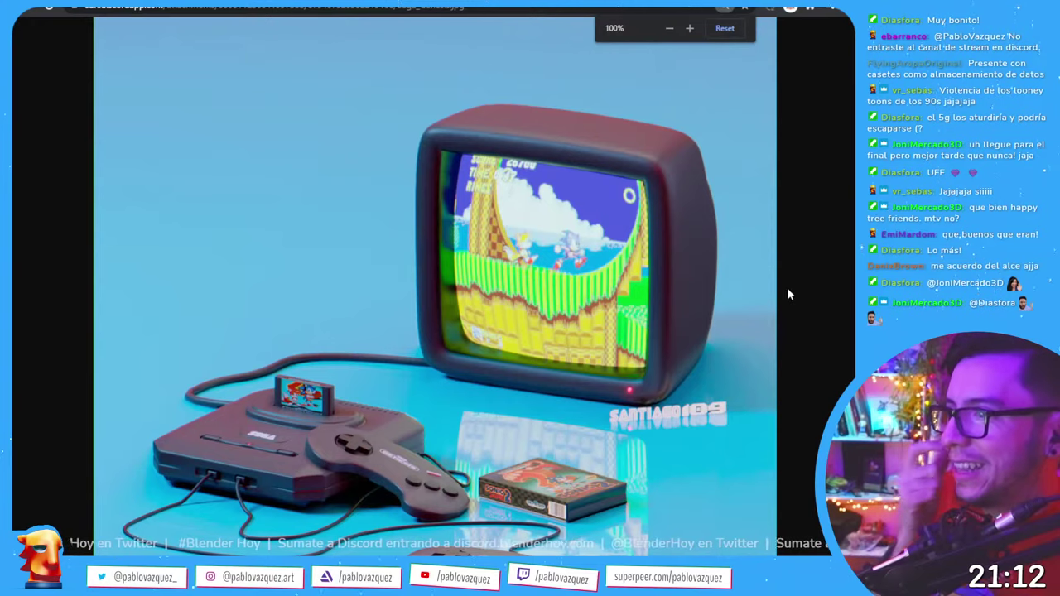
{"action": "scroll", "coordinate": [786, 286], "scroll_direction": "down", "scroll_amount": 3}
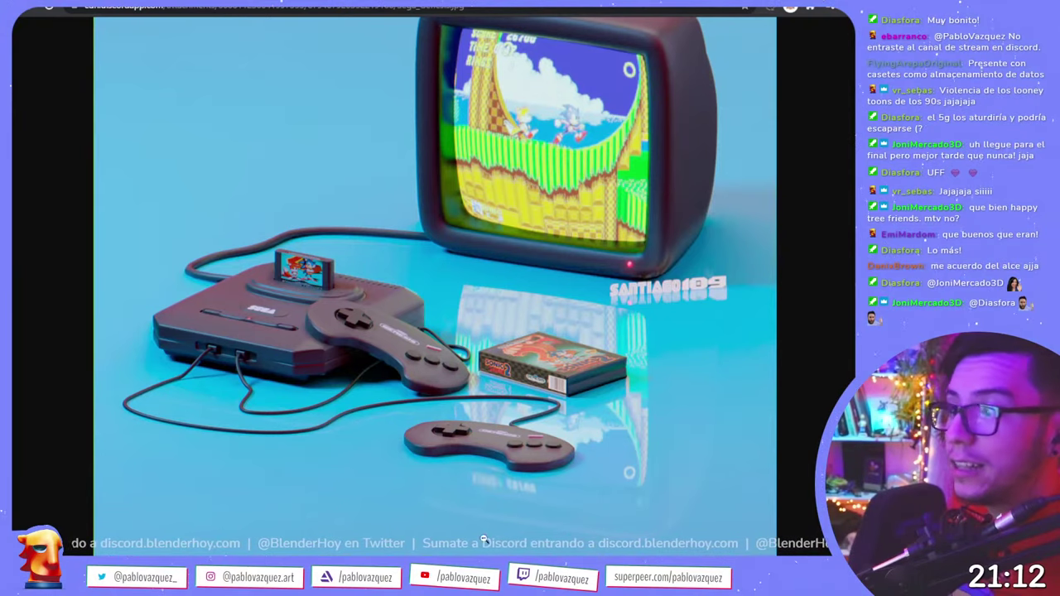
- Close the image tab and connect to the Blender Hoy 'stream' voice channel
{"action": "left_click", "coordinate": [65, 365]}
{"action": "scroll", "coordinate": [65, 365], "scroll_direction": "down", "scroll_amount": 3}
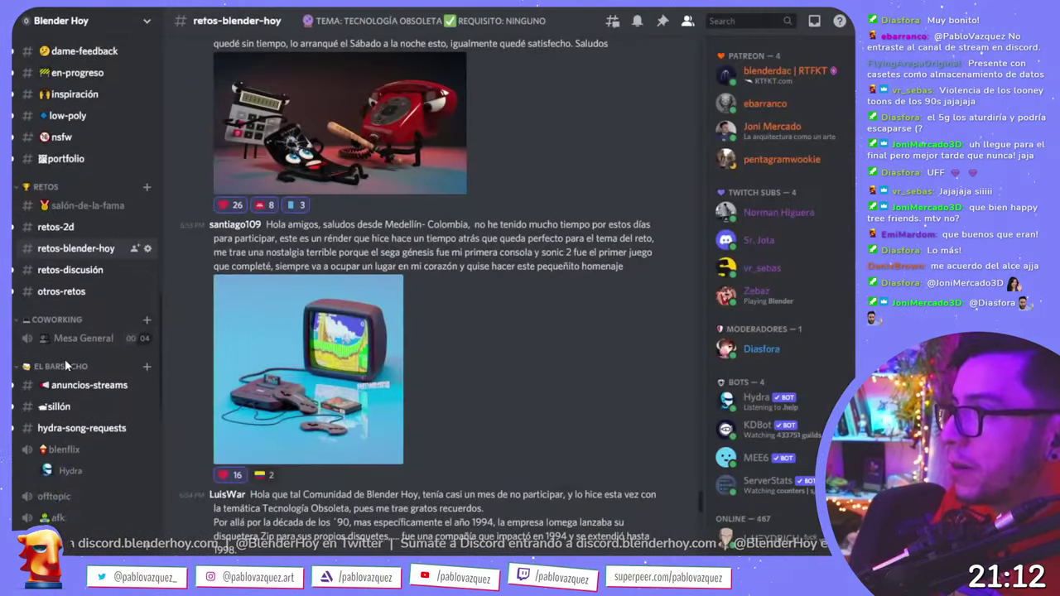
{"action": "scroll", "coordinate": [67, 331], "scroll_direction": "down", "scroll_amount": 2}
{"action": "scroll", "coordinate": [76, 363], "scroll_direction": "down", "scroll_amount": 1}
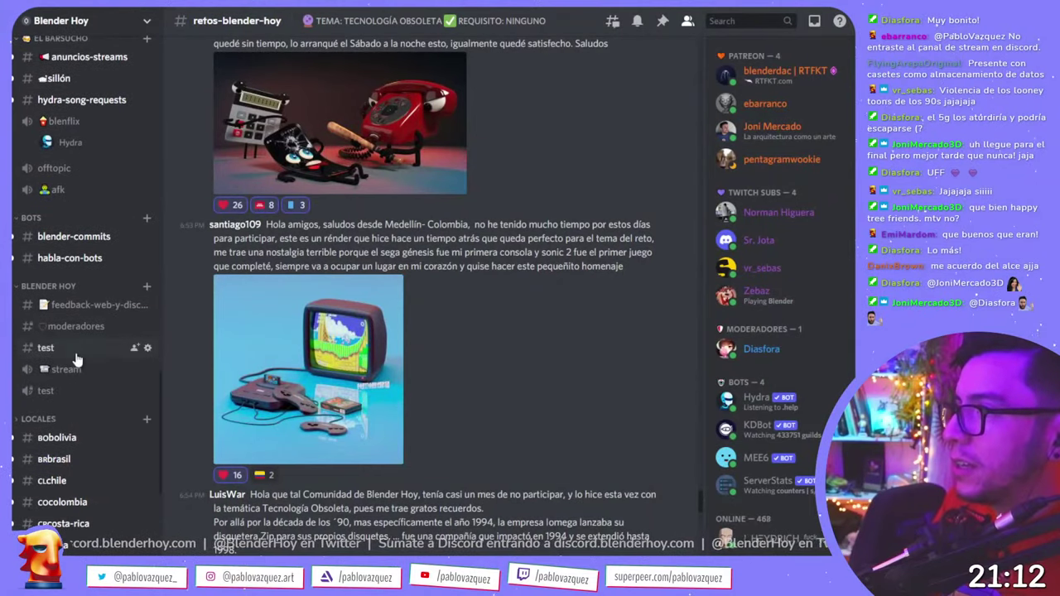
{"action": "left_click", "coordinate": [79, 376]}
{"action": "scroll", "coordinate": [81, 377], "scroll_direction": "down", "scroll_amount": 3}
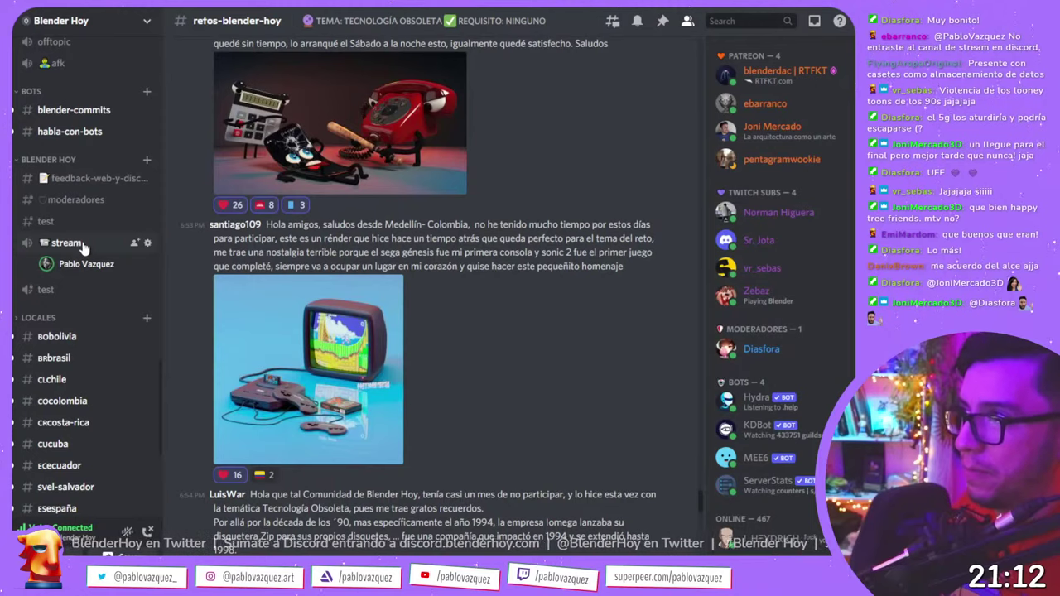
{"action": "scroll", "coordinate": [82, 245], "scroll_direction": "up", "scroll_amount": 5}
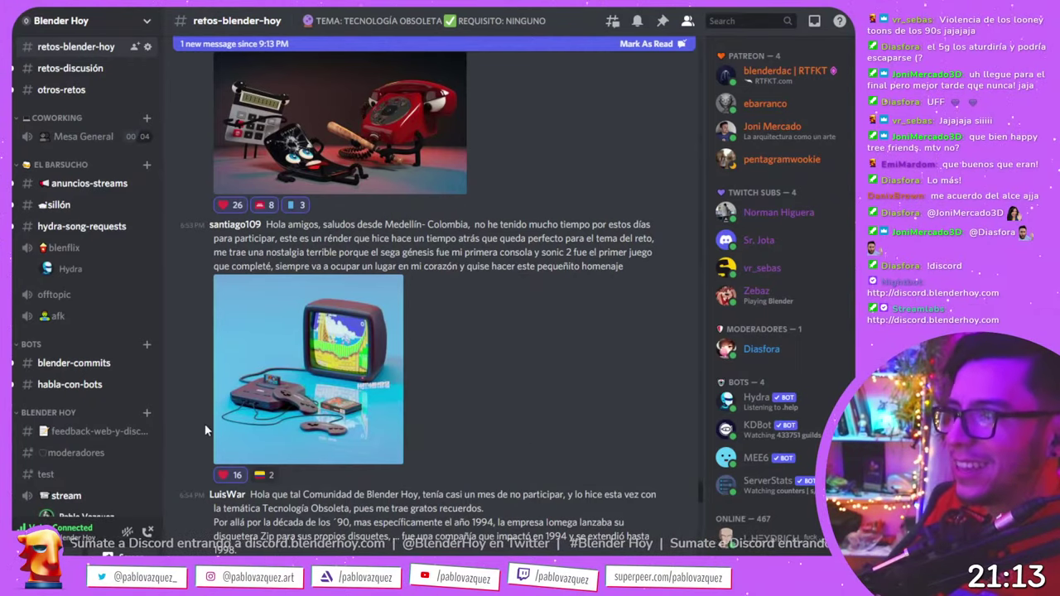
- Enlarge the Sega console render again, close it, and scroll to the Iomega Zip disk entry
{"action": "scroll", "coordinate": [323, 257], "scroll_direction": "down", "scroll_amount": 3}
{"action": "left_click", "coordinate": [322, 241]}
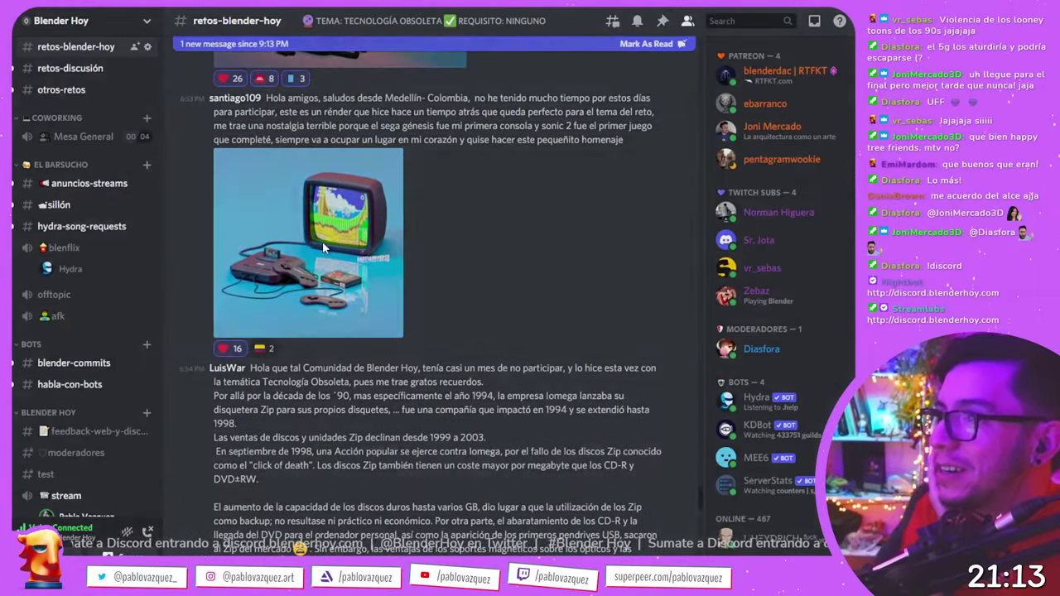
{"action": "left_click", "coordinate": [667, 251]}
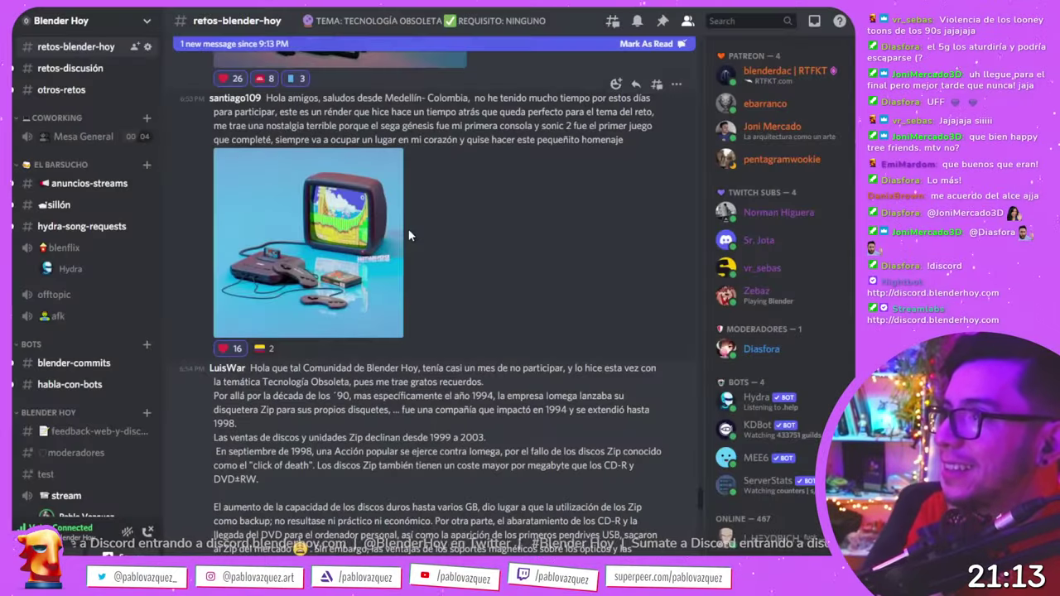
{"action": "left_click", "coordinate": [369, 207]}
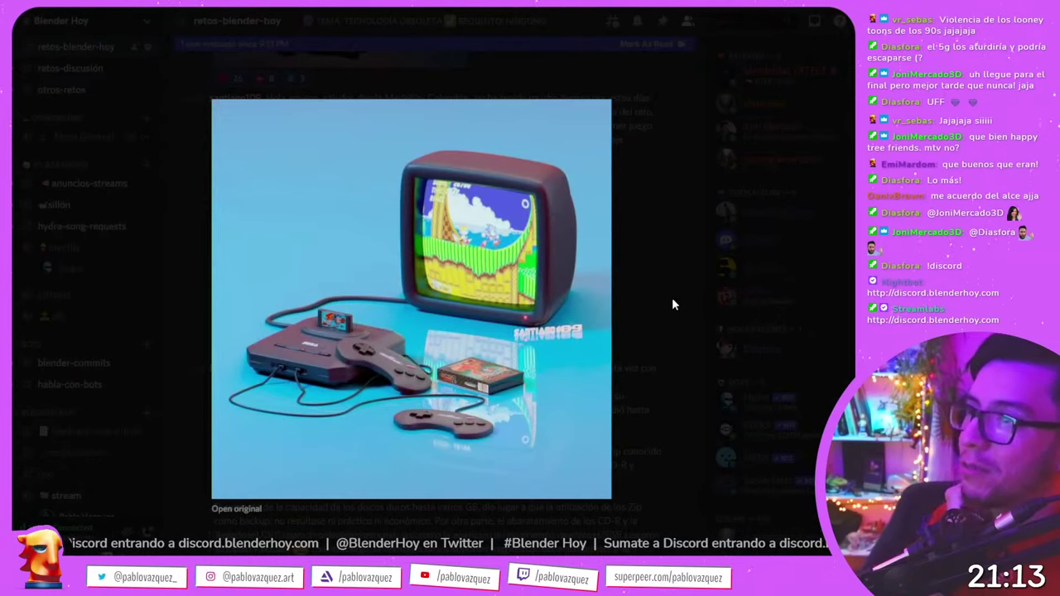
{"action": "left_click", "coordinate": [636, 265]}
{"action": "scroll", "coordinate": [507, 315], "scroll_direction": "down", "scroll_amount": 1}
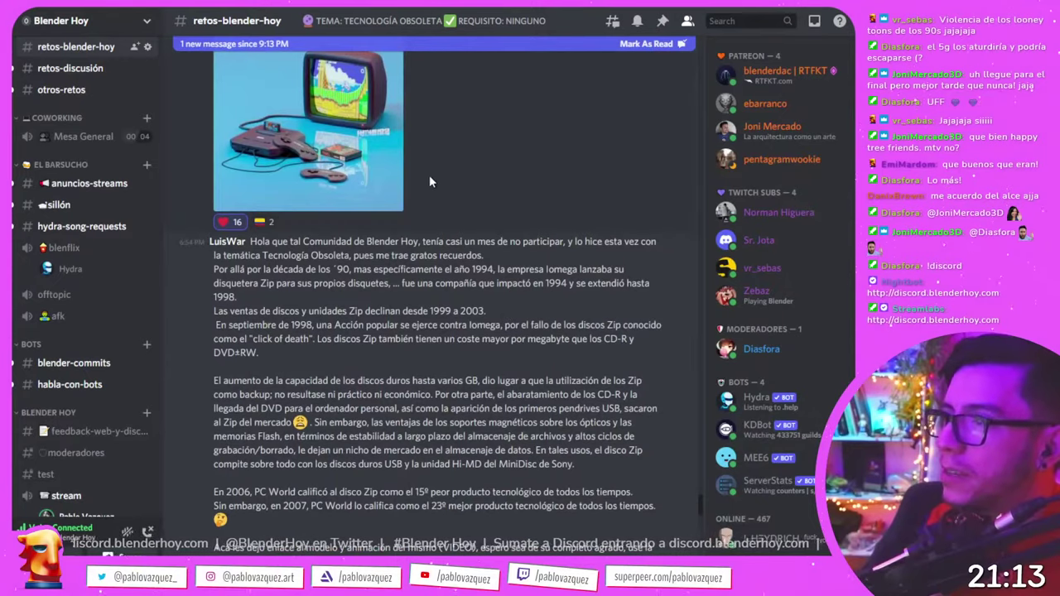
{"action": "scroll", "coordinate": [440, 261], "scroll_direction": "down", "scroll_amount": 2}
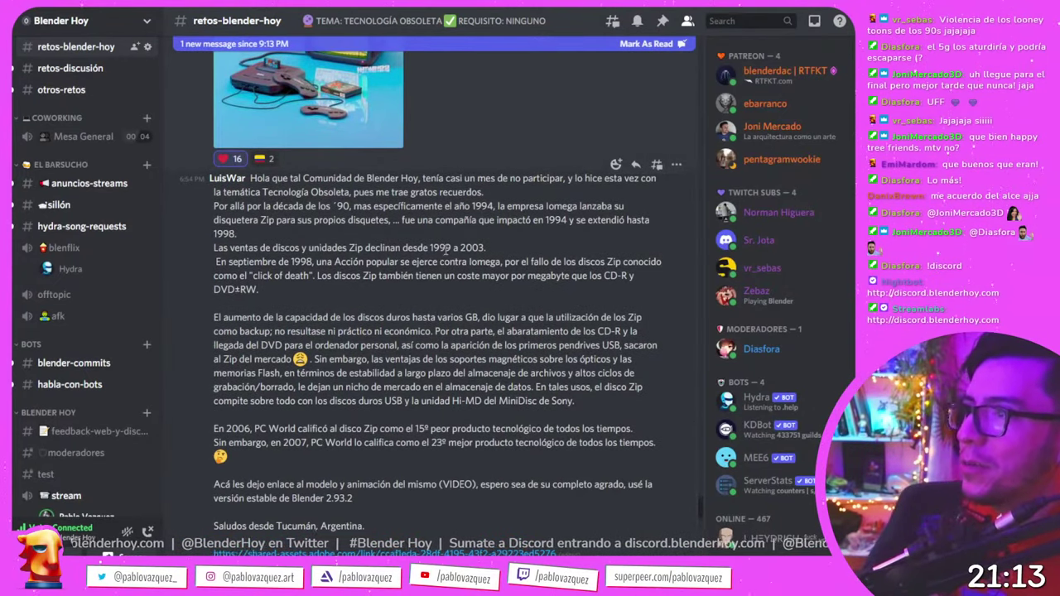
{"action": "scroll", "coordinate": [534, 184], "scroll_direction": "down", "scroll_amount": 4}
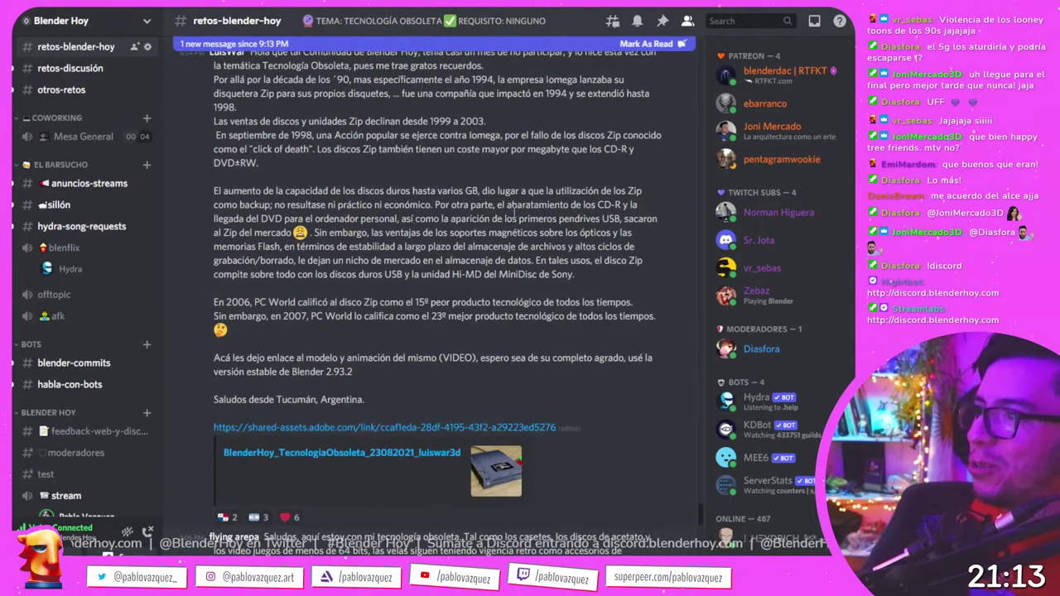
- Clear a stray text selection and add the Argentina flag reaction on the Zip disk entry
{"action": "scroll", "coordinate": [511, 214], "scroll_direction": "up", "scroll_amount": 2}
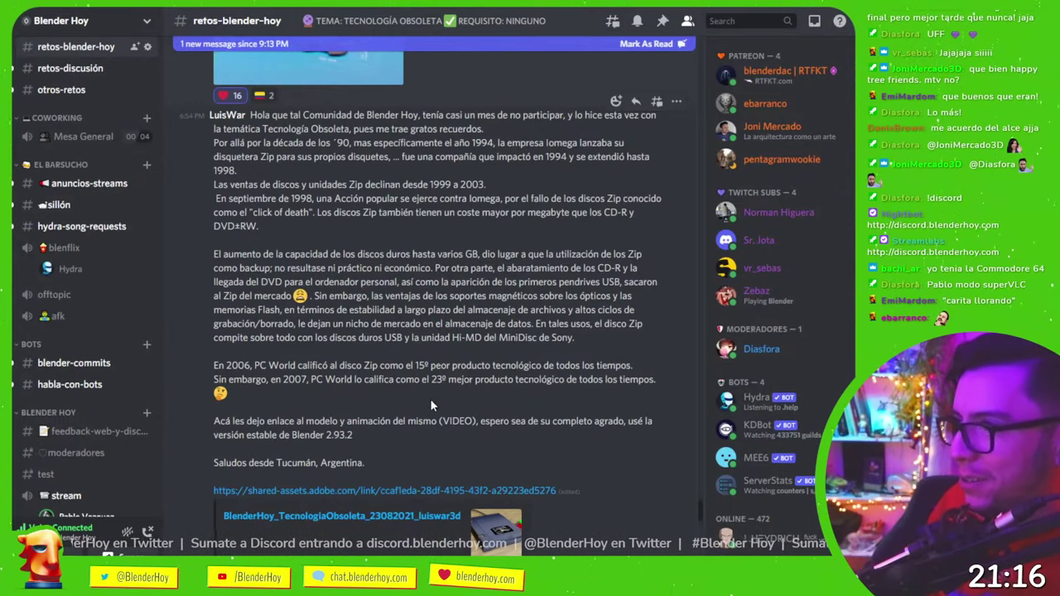
{"action": "left_click_drag", "start_coordinate": [429, 399], "coordinate": [214, 398]}
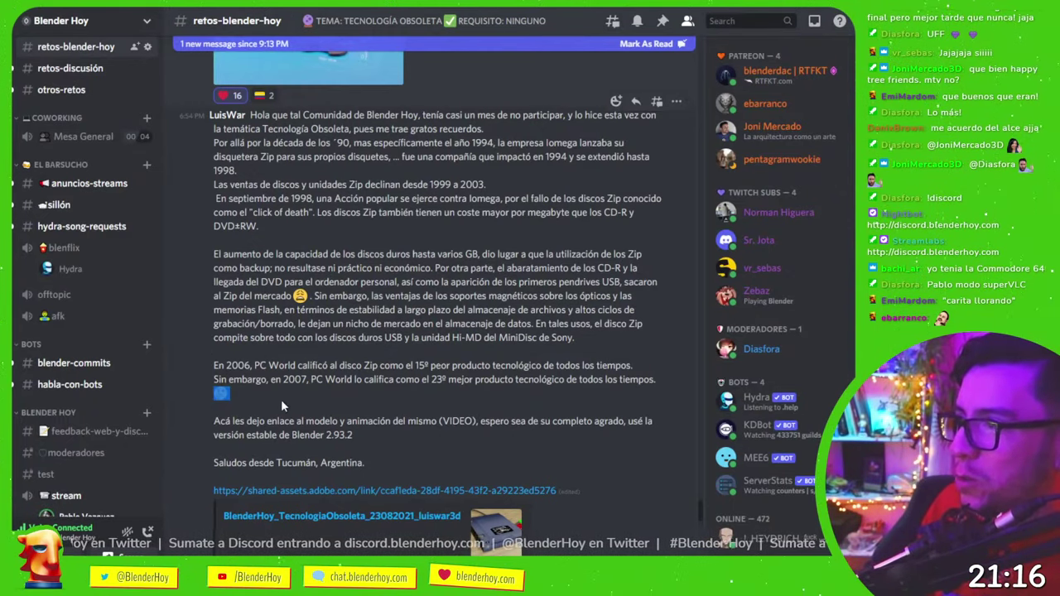
{"action": "left_click", "coordinate": [330, 398]}
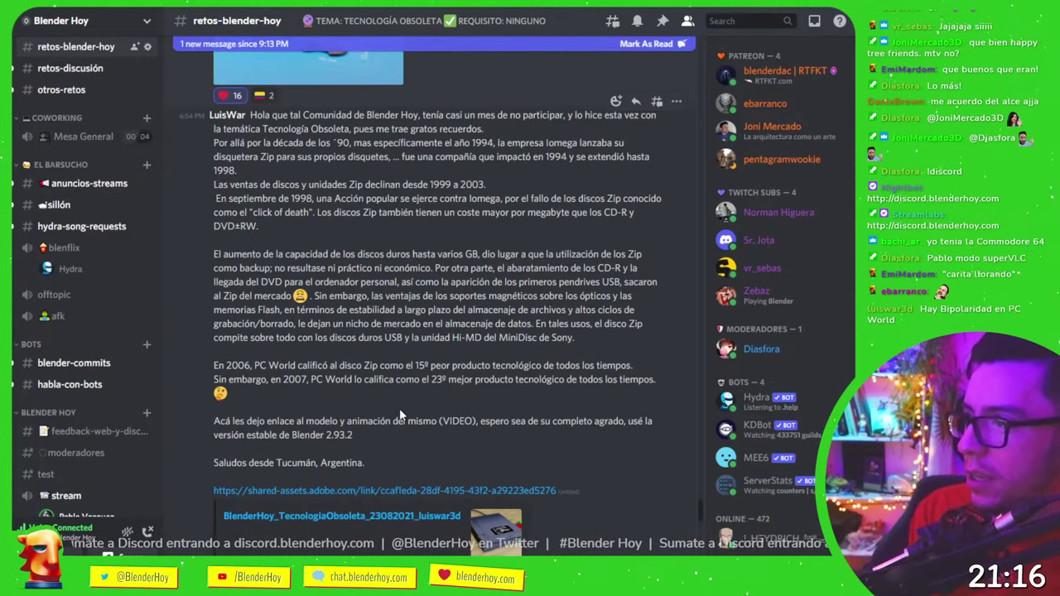
{"action": "scroll", "coordinate": [493, 487], "scroll_direction": "down", "scroll_amount": 3}
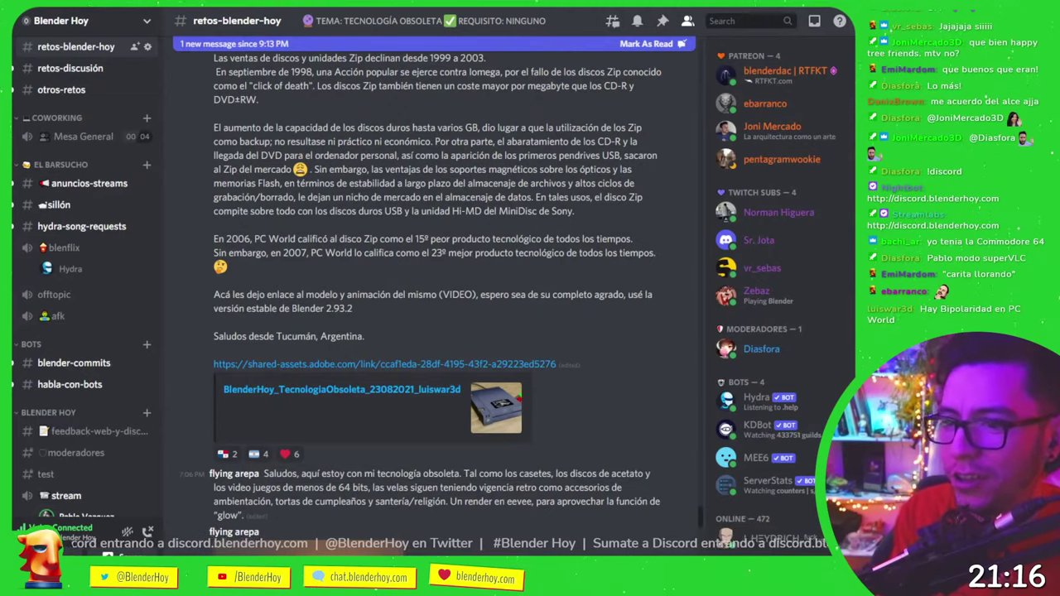
{"action": "left_click", "coordinate": [257, 453]}
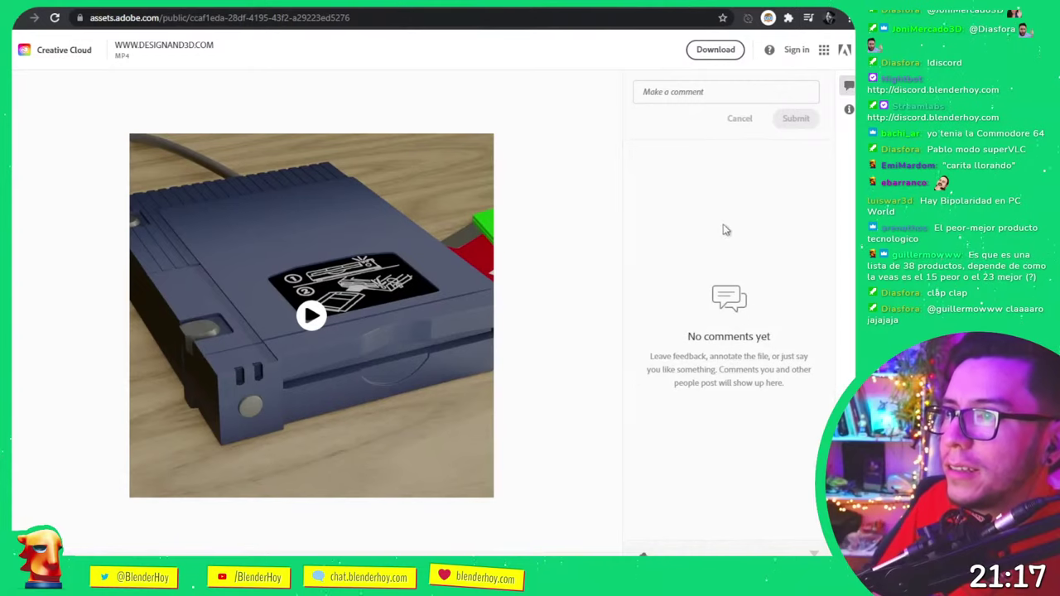
- Play the Zip drive animation on the Adobe page, pausing at 1:11 and resuming, then return to Discord
{"action": "left_click", "coordinate": [848, 84]}
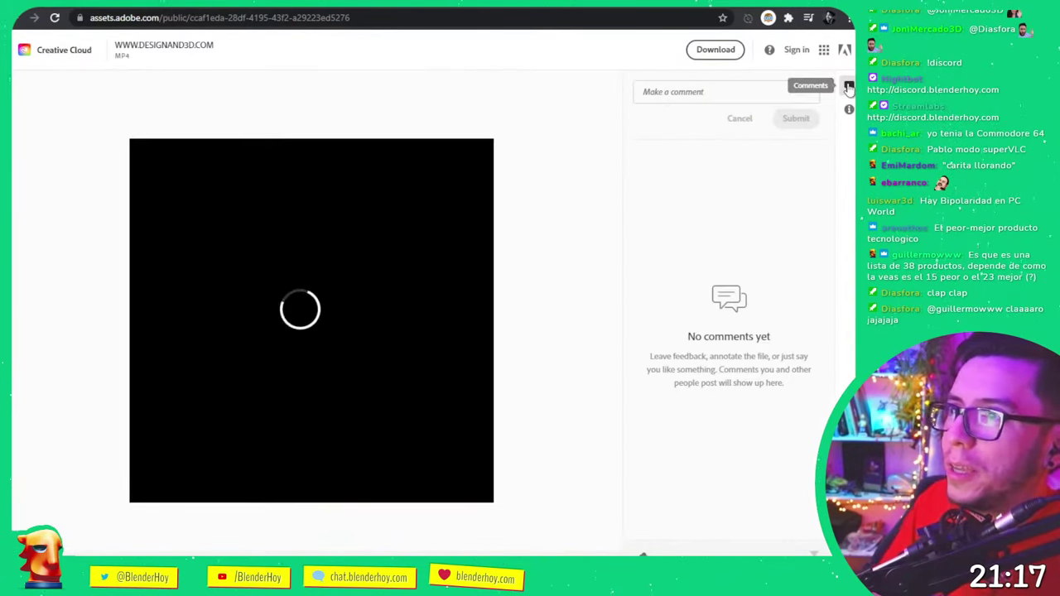
{"action": "left_click", "coordinate": [312, 325]}
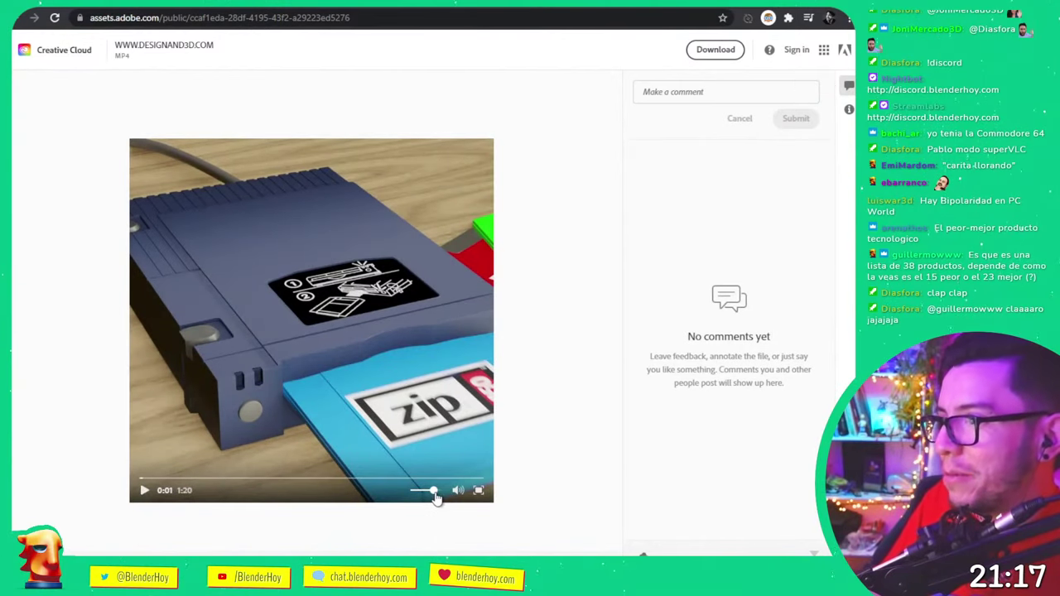
{"action": "left_click", "coordinate": [145, 492]}
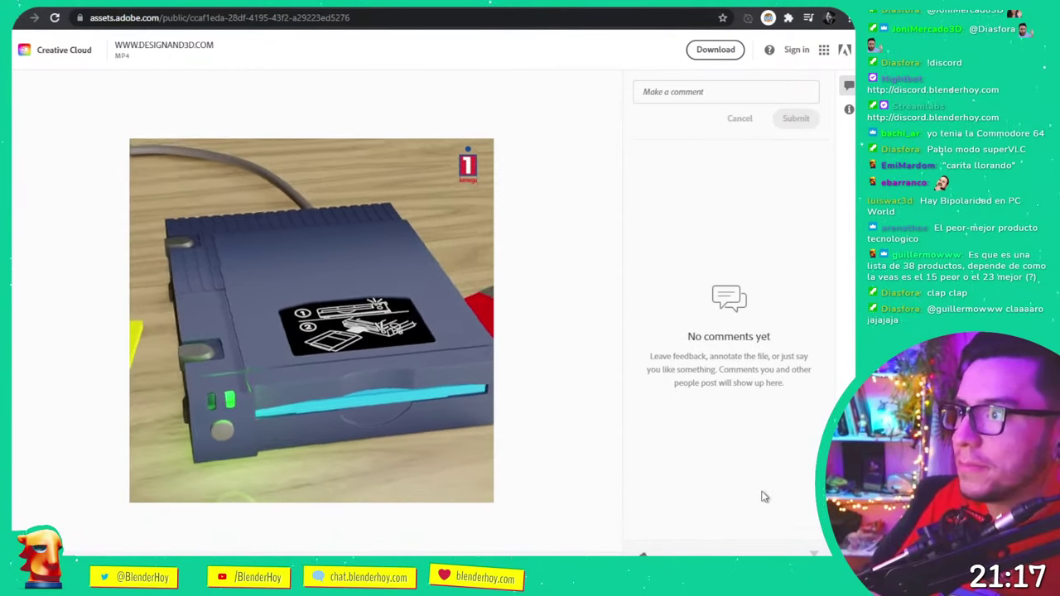
{"action": "scroll", "coordinate": [762, 497], "scroll_direction": "down", "scroll_amount": 1}
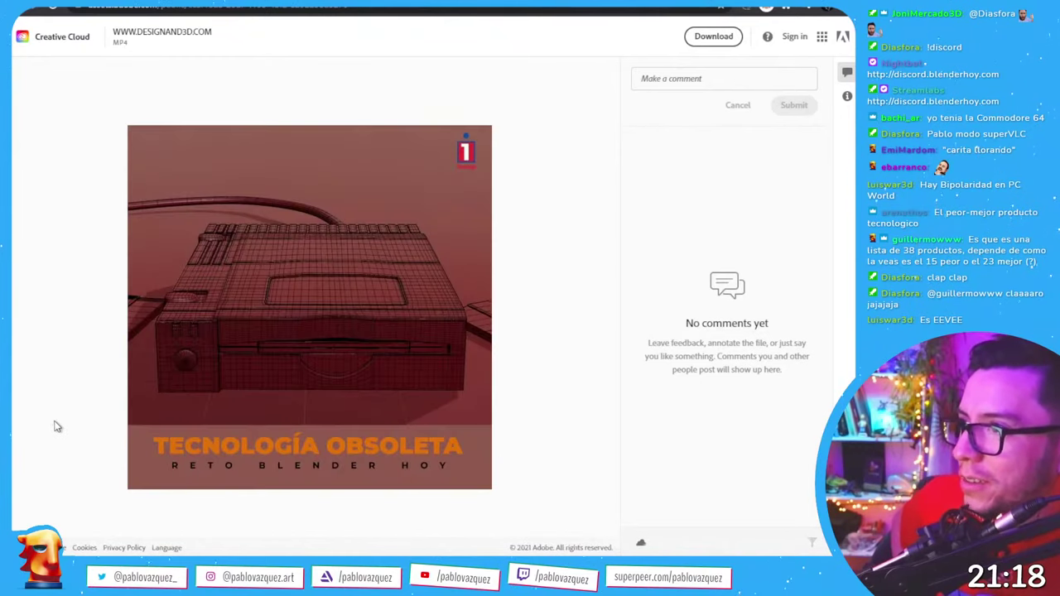
{"action": "mouse_move", "coordinate": [155, 444]}
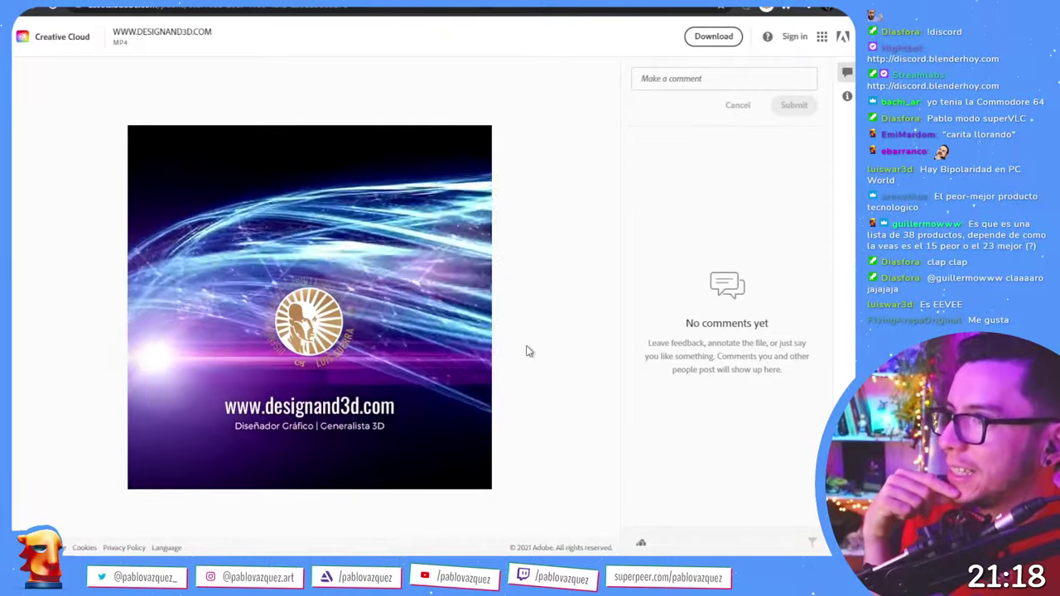
{"action": "mouse_move", "coordinate": [489, 428]}
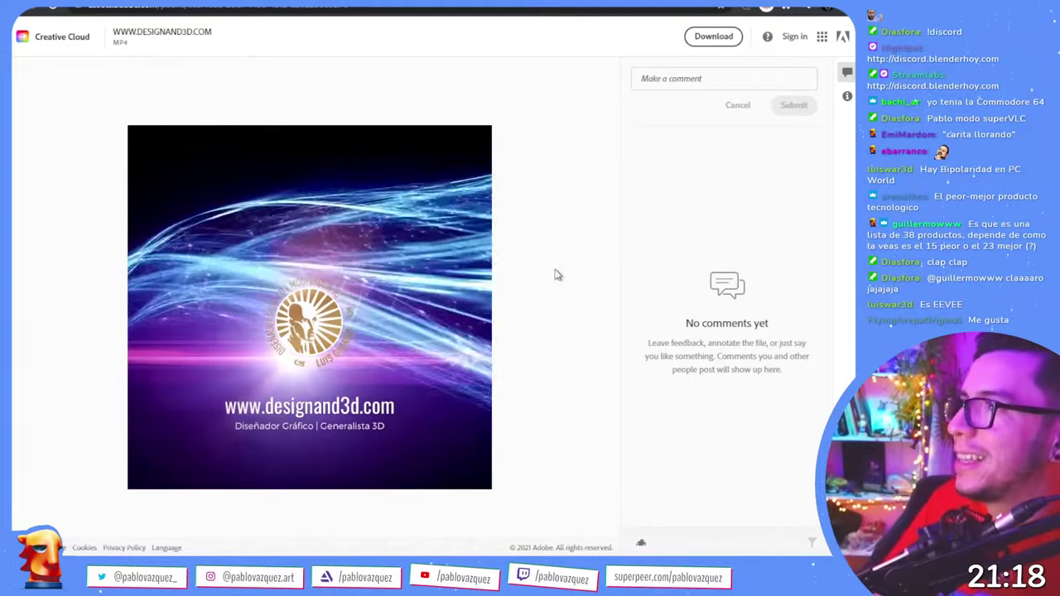
{"action": "left_click", "coordinate": [383, 379]}
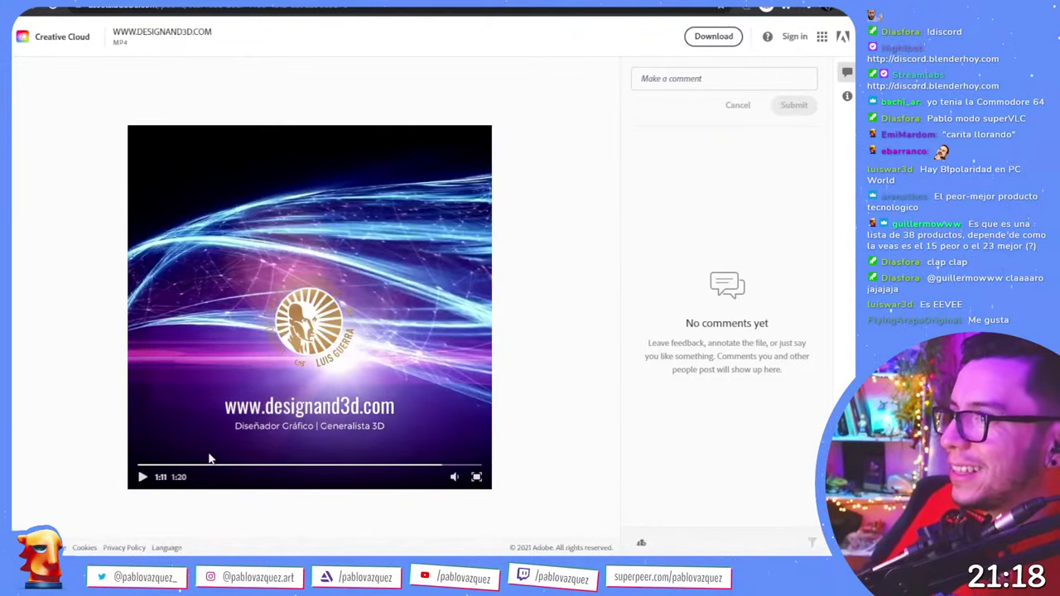
{"action": "left_click", "coordinate": [177, 392]}
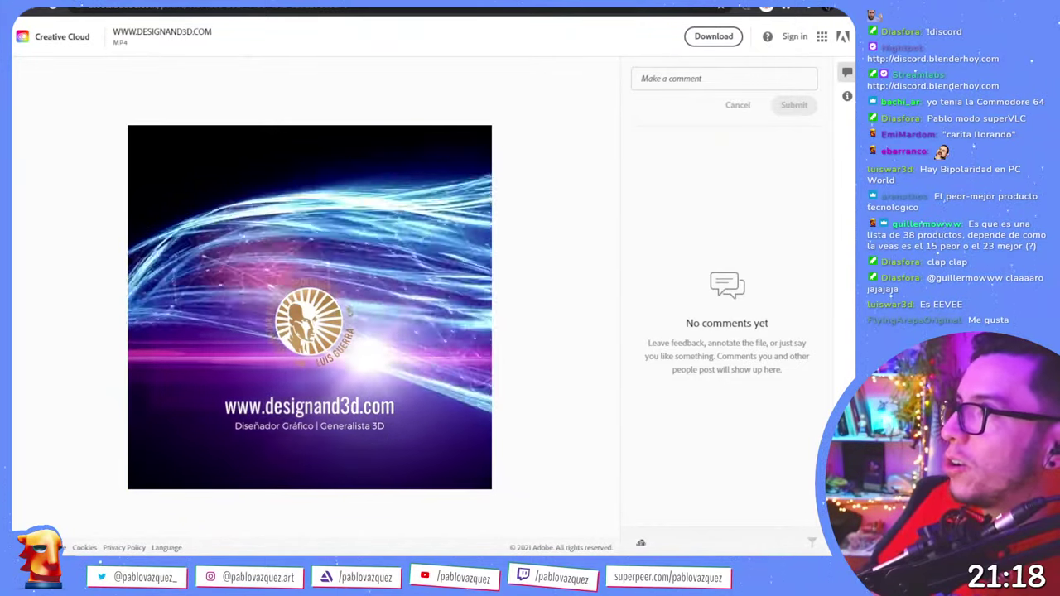
{"action": "key", "text": "alt+Tab"}
- Scroll past the Zip disk entry to the candles render, view it full size, and close it
{"action": "scroll", "coordinate": [630, 383], "scroll_direction": "up", "scroll_amount": 3}
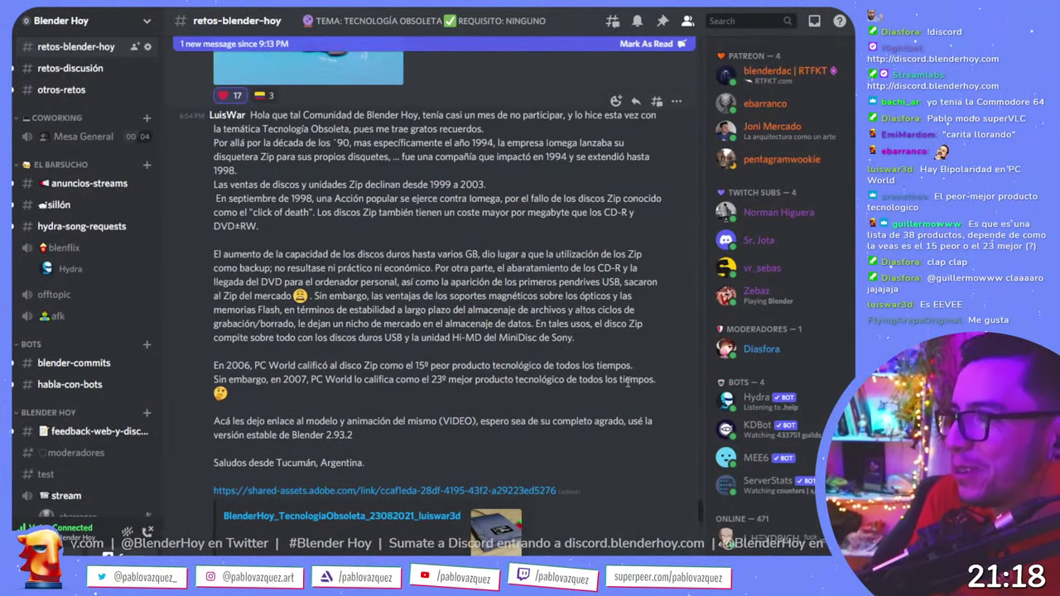
{"action": "scroll", "coordinate": [336, 483], "scroll_direction": "down", "scroll_amount": 2}
{"action": "scroll", "coordinate": [414, 512], "scroll_direction": "down", "scroll_amount": 2}
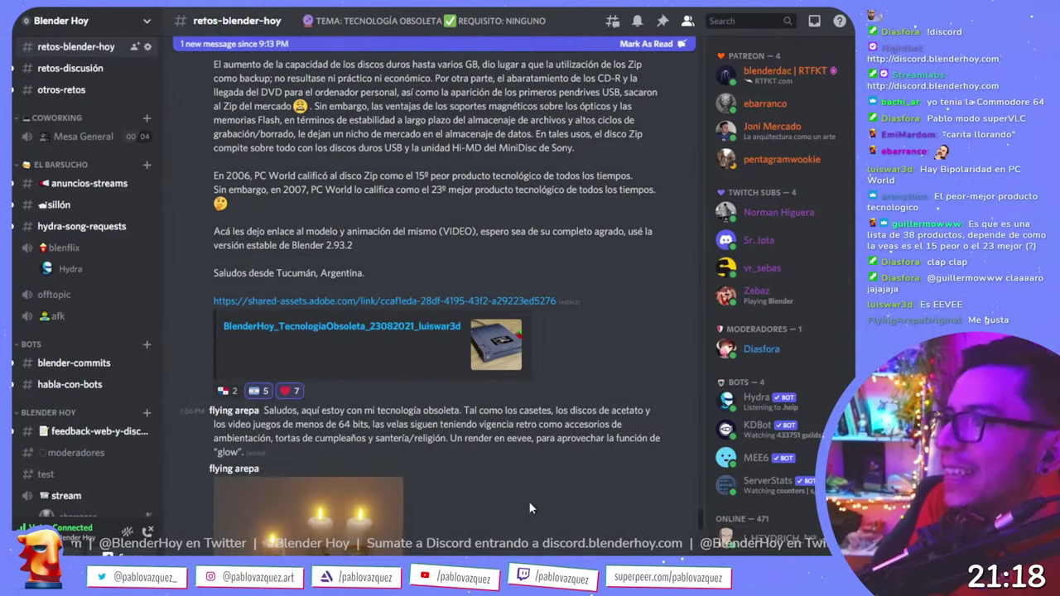
{"action": "scroll", "coordinate": [538, 497], "scroll_direction": "down", "scroll_amount": 3}
{"action": "scroll", "coordinate": [539, 498], "scroll_direction": "down", "scroll_amount": 2}
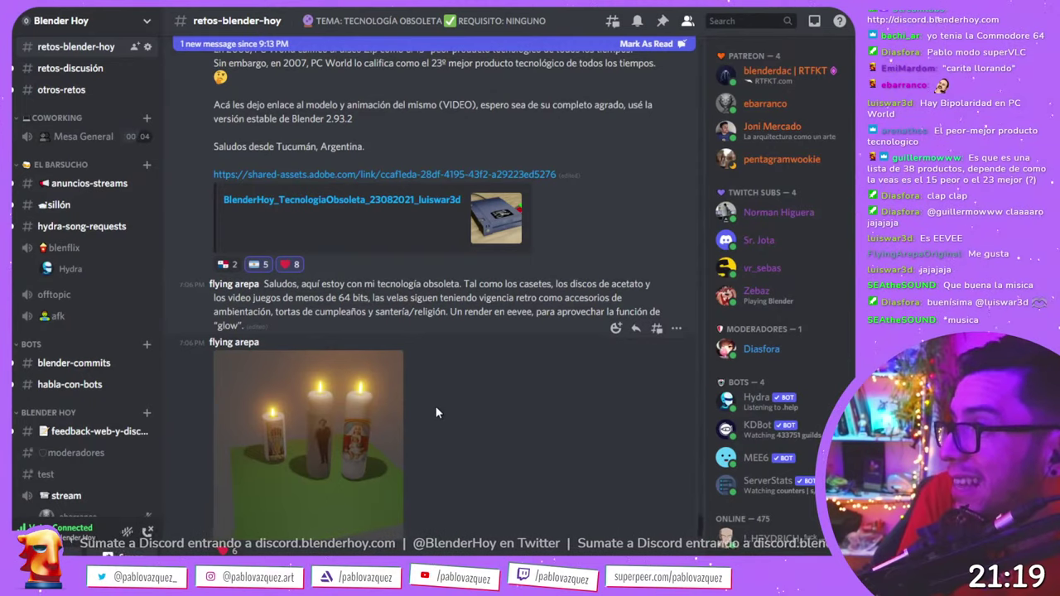
{"action": "left_click", "coordinate": [383, 403]}
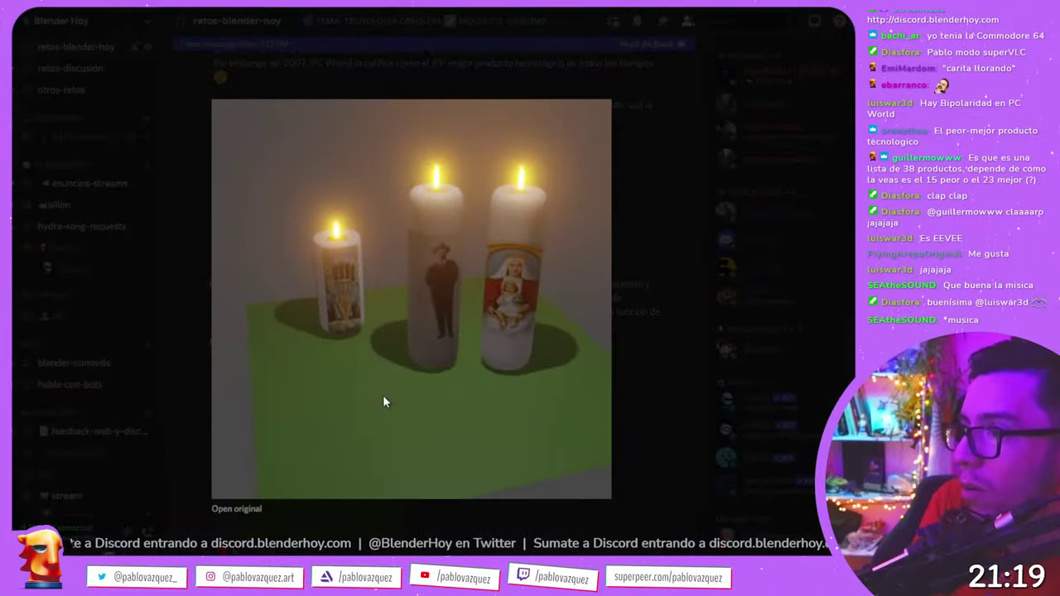
{"action": "left_click", "coordinate": [674, 483]}
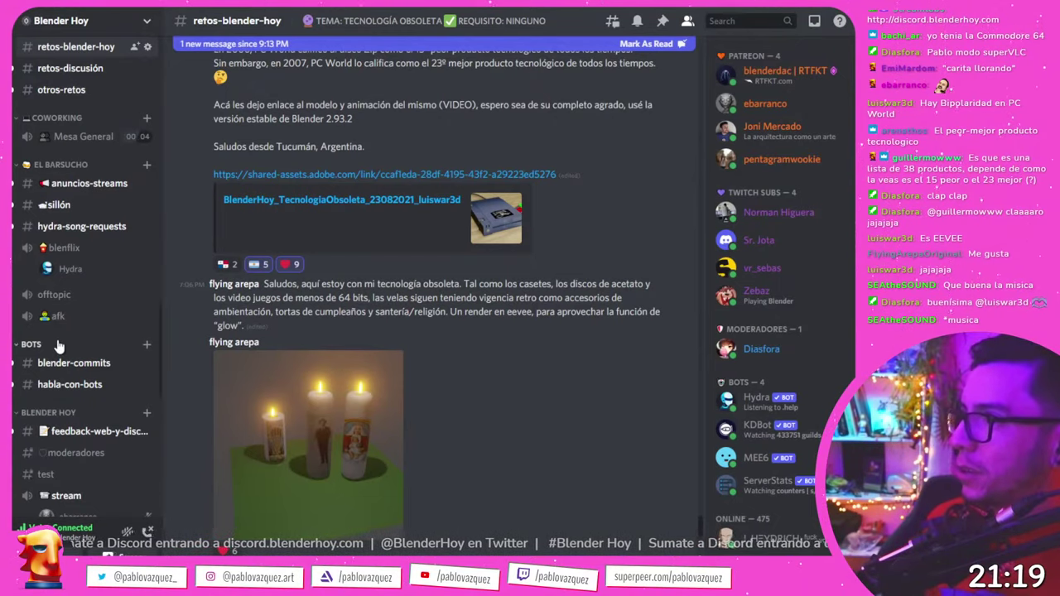
{"action": "scroll", "coordinate": [62, 347], "scroll_direction": "down", "scroll_amount": 3}
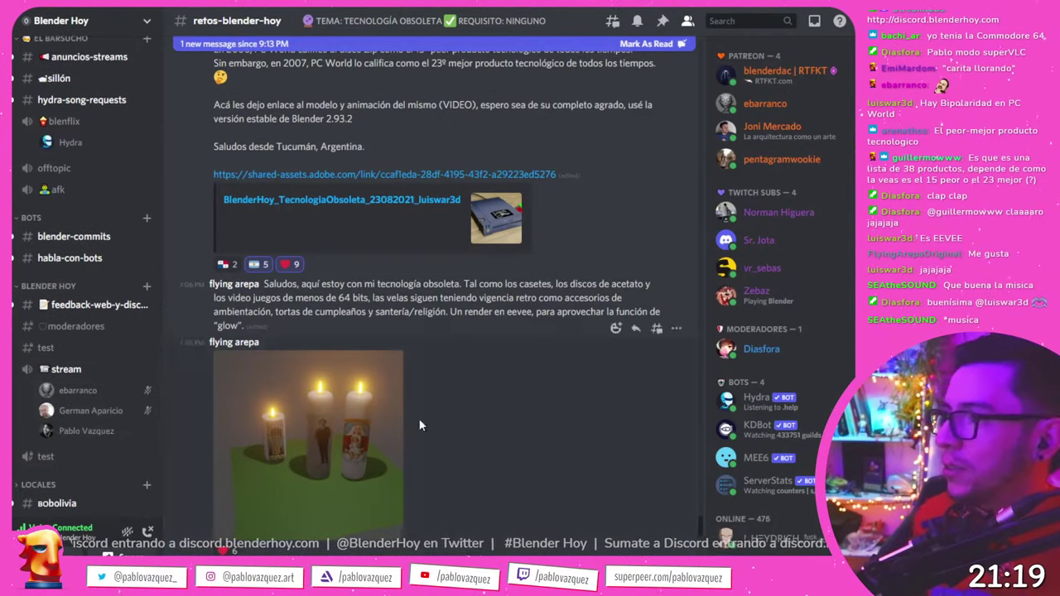
- Glance at the Sega Genesis image tab, then add a heart reaction to the Blendzepelin render
{"action": "key", "text": "alt+Tab"}
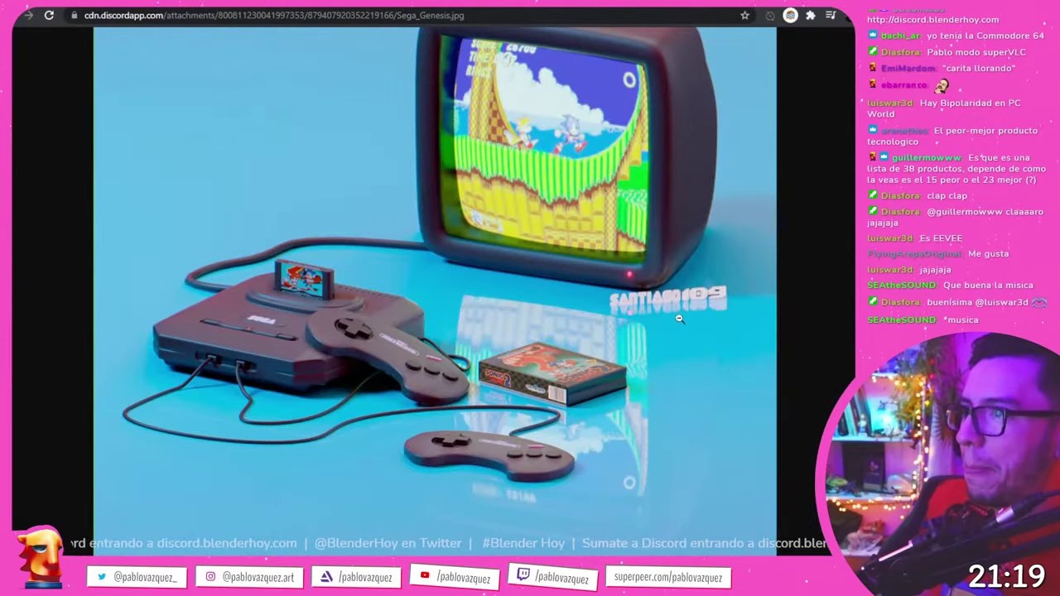
{"action": "key", "text": "alt+Tab"}
{"action": "scroll", "coordinate": [390, 394], "scroll_direction": "down", "scroll_amount": 3}
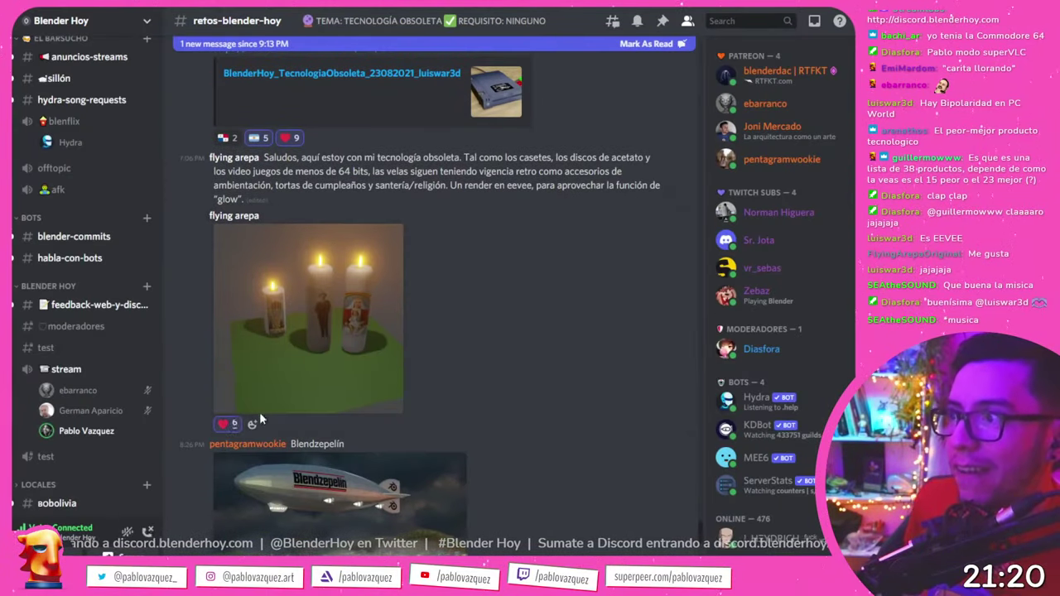
{"action": "scroll", "coordinate": [652, 340], "scroll_direction": "down", "scroll_amount": 2}
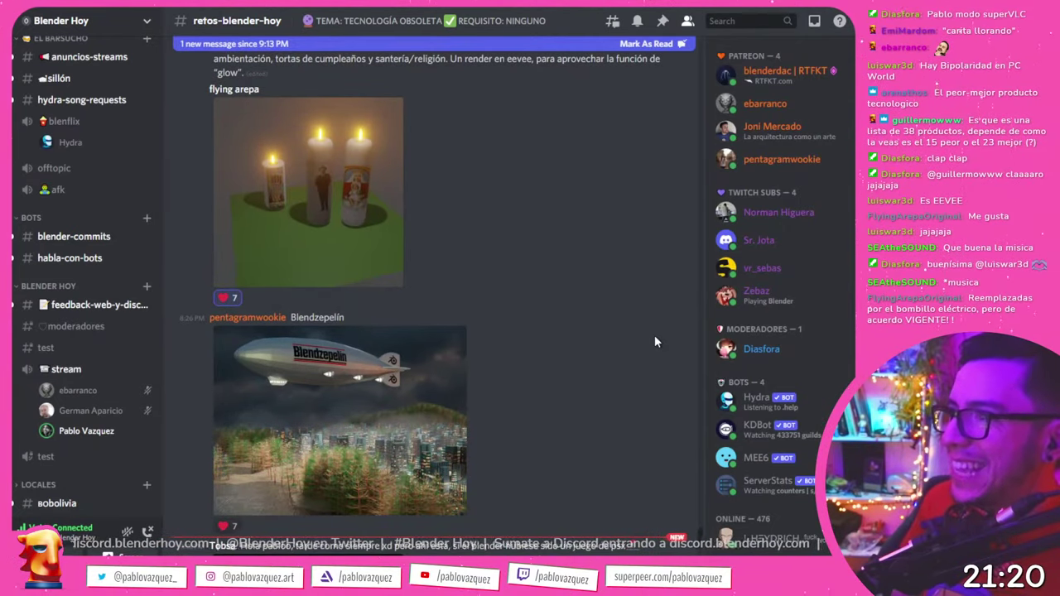
{"action": "left_click", "coordinate": [226, 525]}
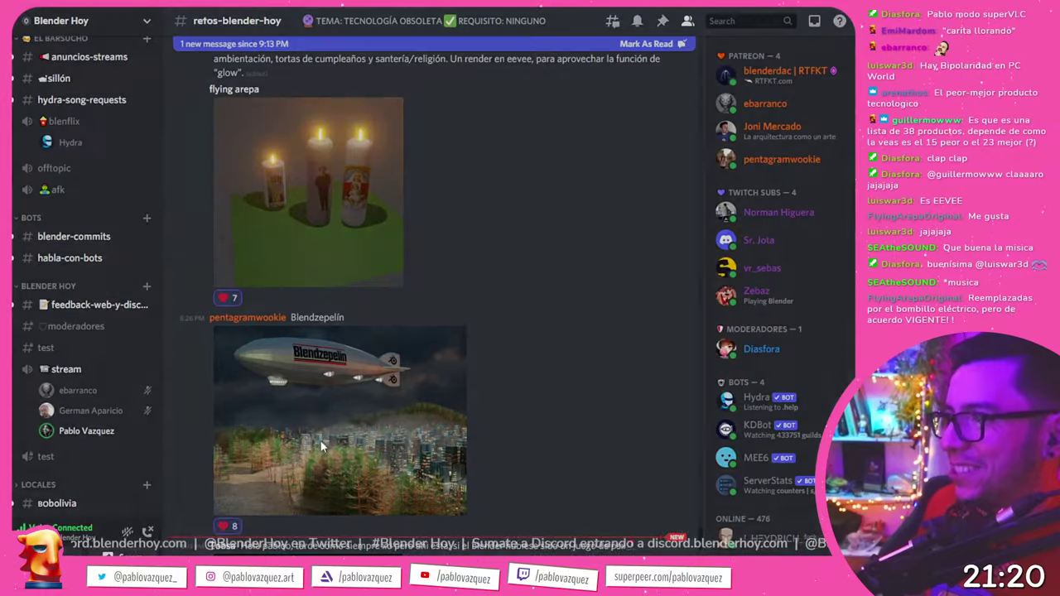
- View the Blendzepelin render full size in the browser, then scroll to ps1_blender_hoy.mp4
{"action": "left_click", "coordinate": [321, 447]}
{"action": "left_click", "coordinate": [175, 503]}
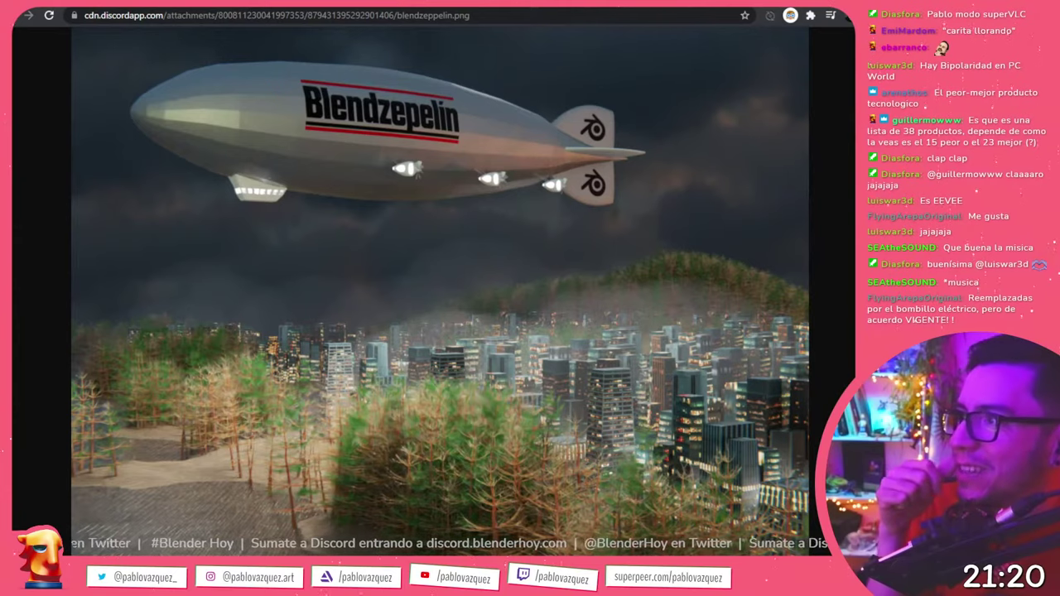
{"action": "key", "text": "alt+Tab"}
{"action": "key", "text": "Escape"}
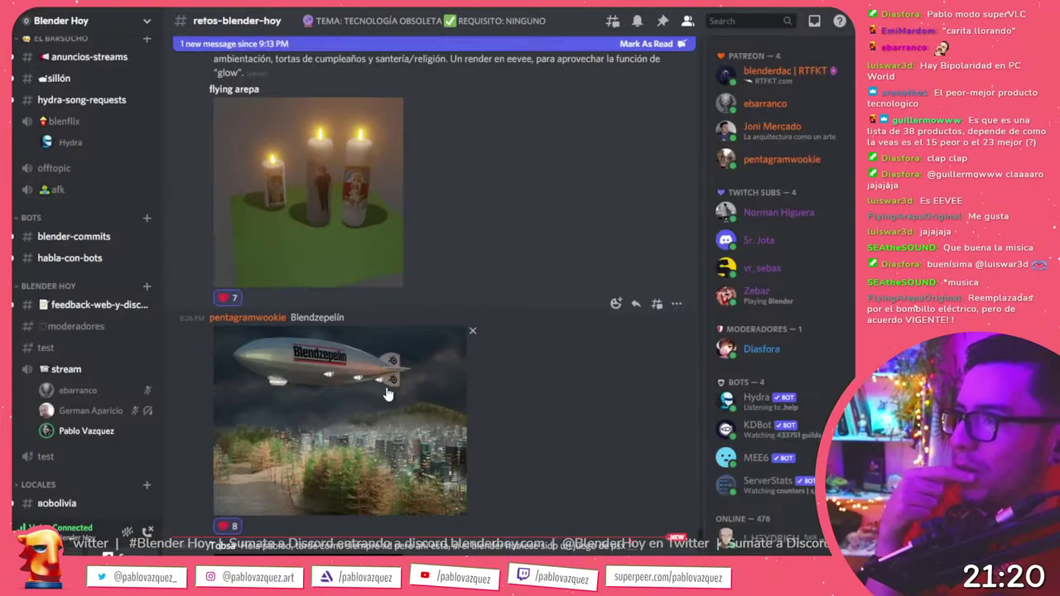
{"action": "scroll", "coordinate": [568, 452], "scroll_direction": "down", "scroll_amount": 1}
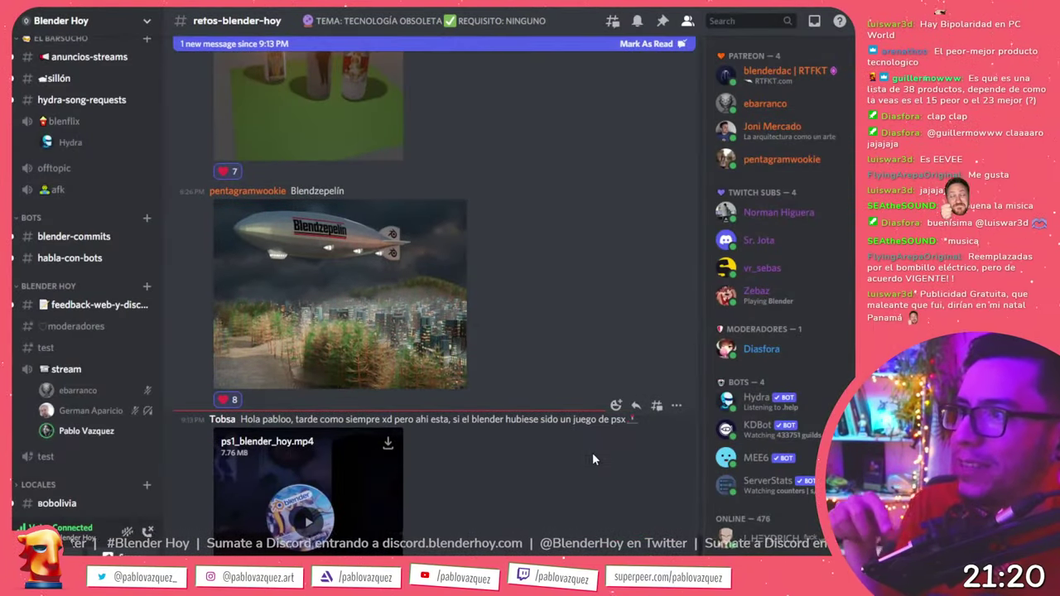
{"action": "left_click", "coordinate": [289, 240]}
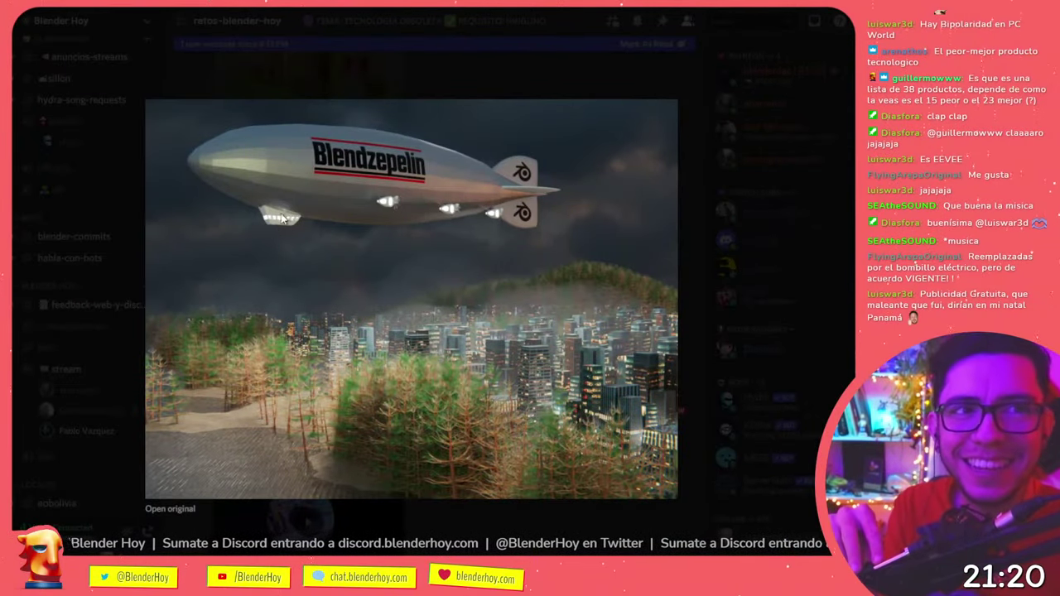
{"action": "key", "text": "Escape"}
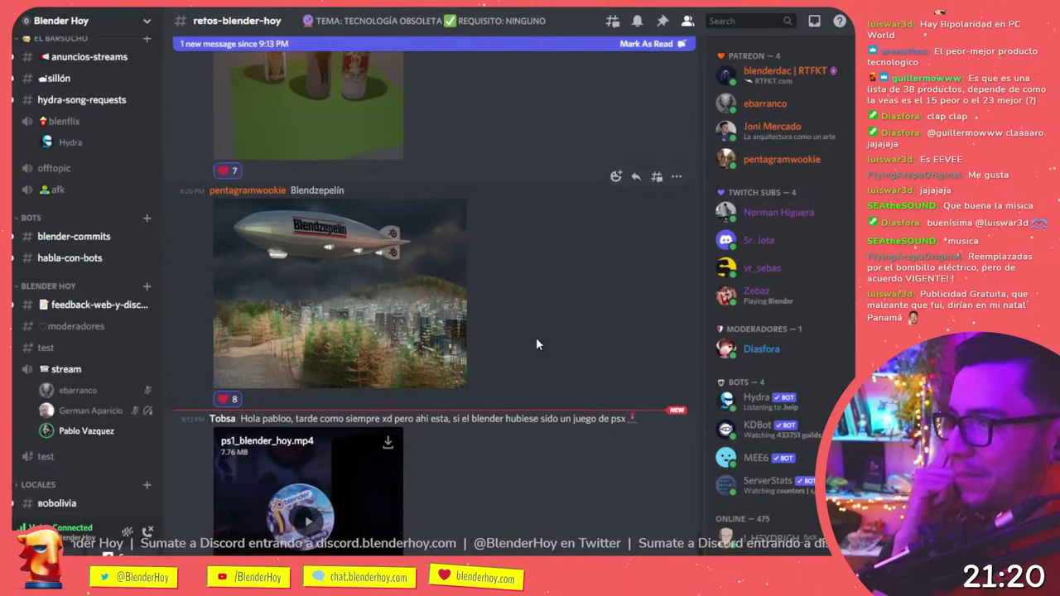
{"action": "scroll", "coordinate": [535, 344], "scroll_direction": "down", "scroll_amount": 2}
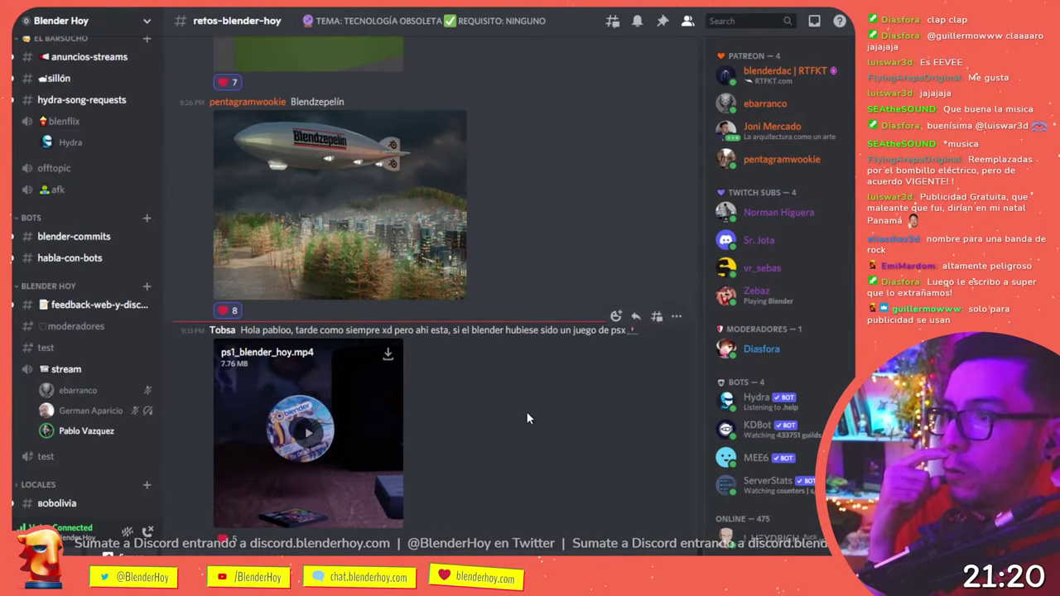
- Play and pause the ps1_blender_hoy.mp4 clip, then open the full-size Blendzepelin image
{"action": "left_click", "coordinate": [337, 436]}
{"action": "mouse_move", "coordinate": [368, 518]}
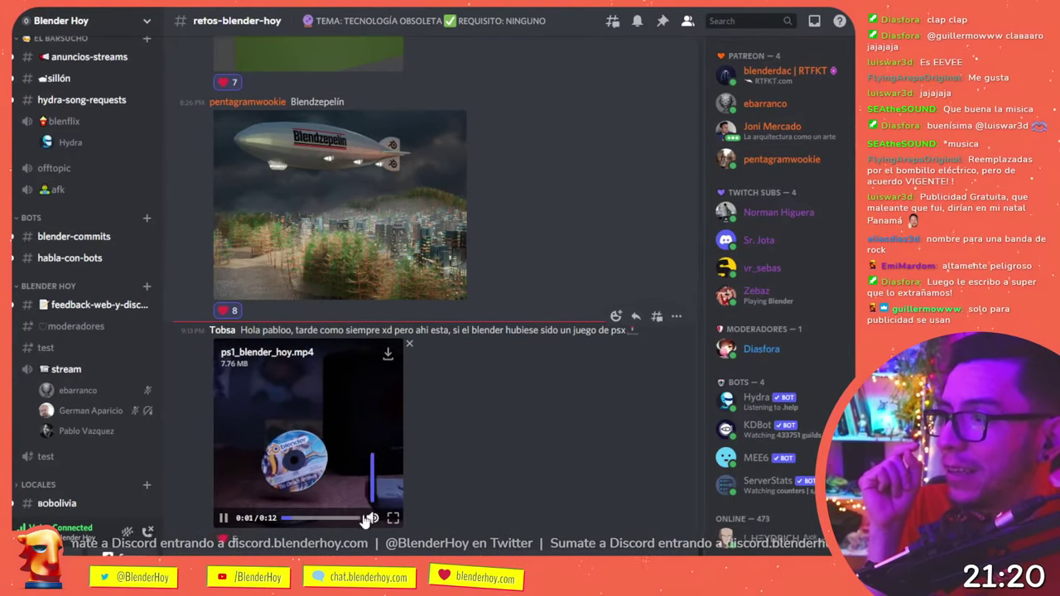
{"action": "left_click", "coordinate": [224, 518]}
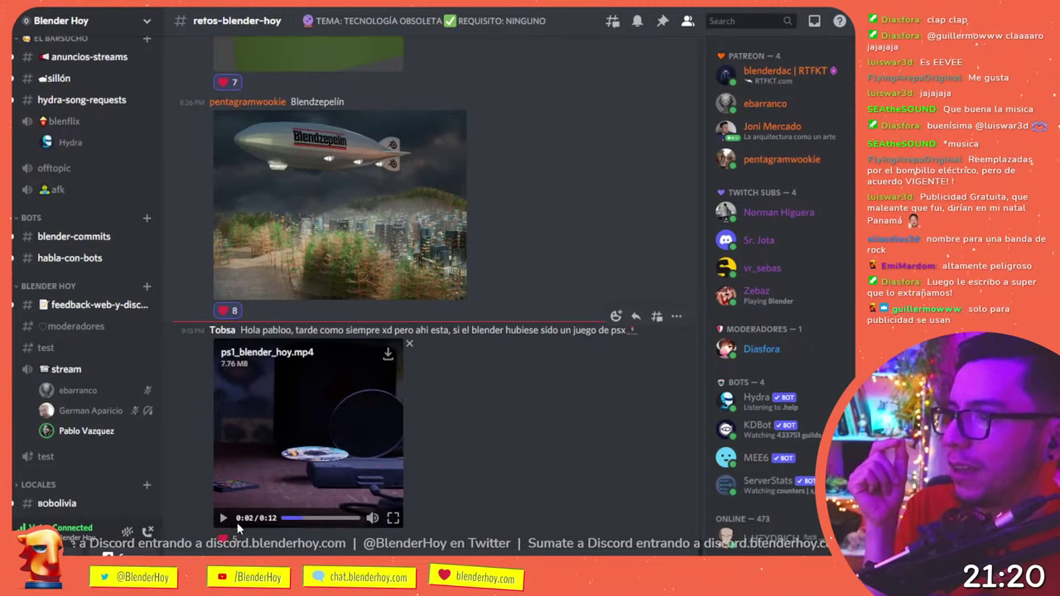
{"action": "left_click", "coordinate": [355, 240]}
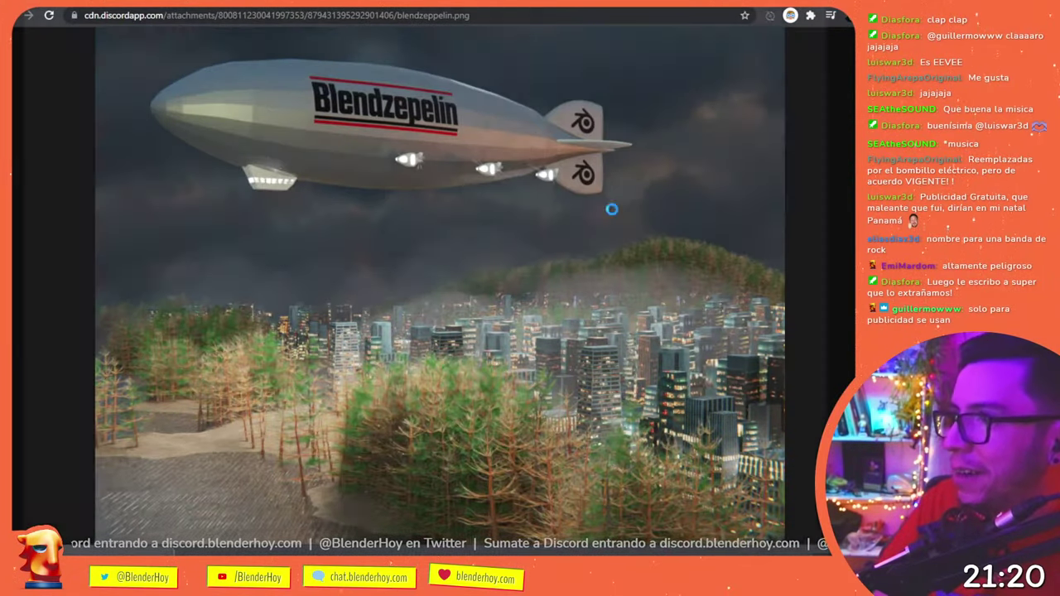
- Watch the clip full screen, pausing and skipping ahead, then return to the browser
{"action": "key", "text": "alt+Tab"}
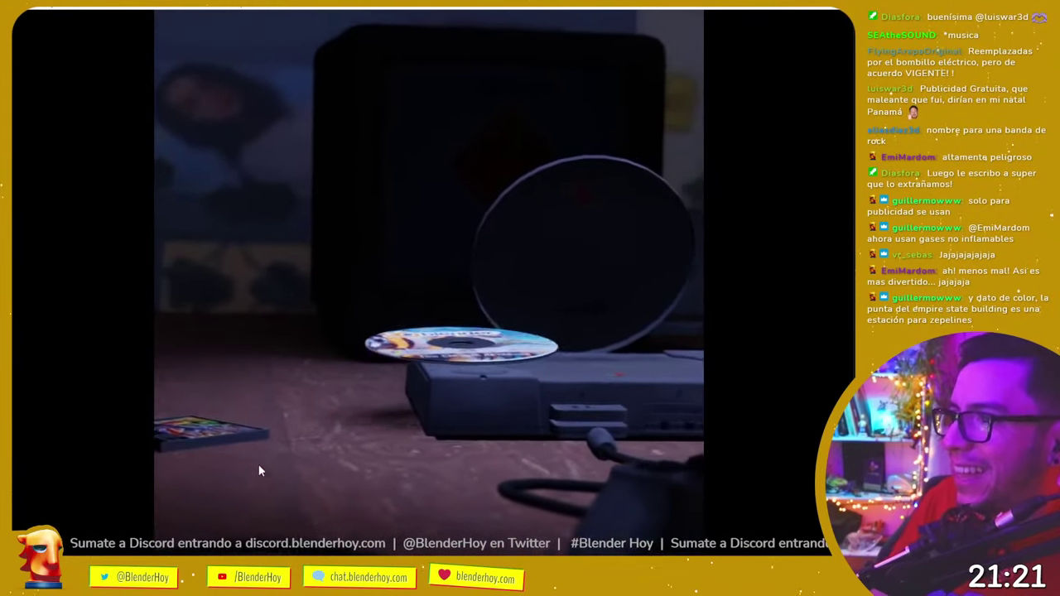
{"action": "left_click", "coordinate": [259, 469]}
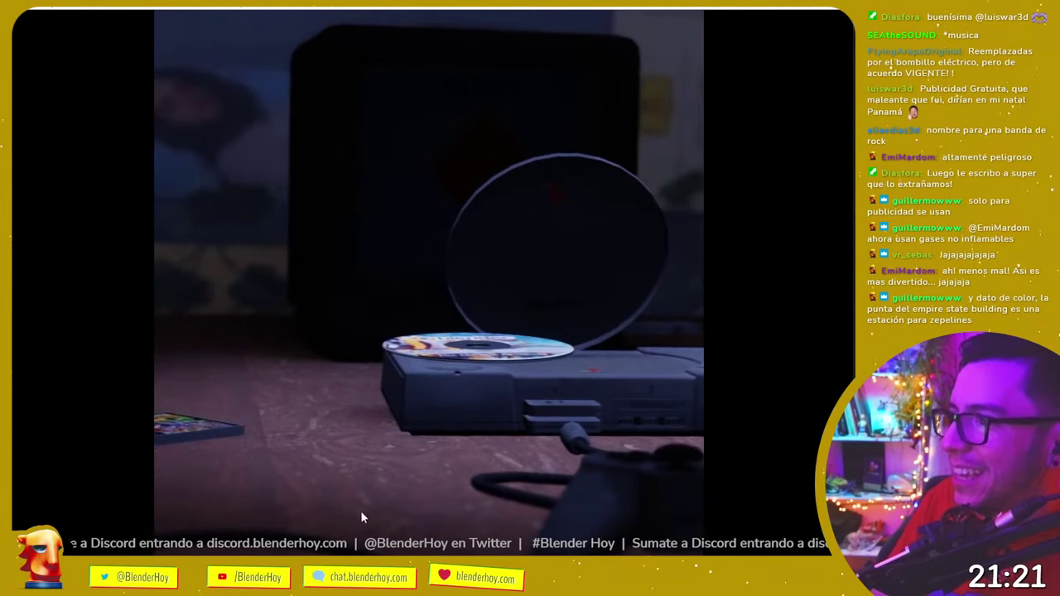
{"action": "left_click", "coordinate": [360, 523]}
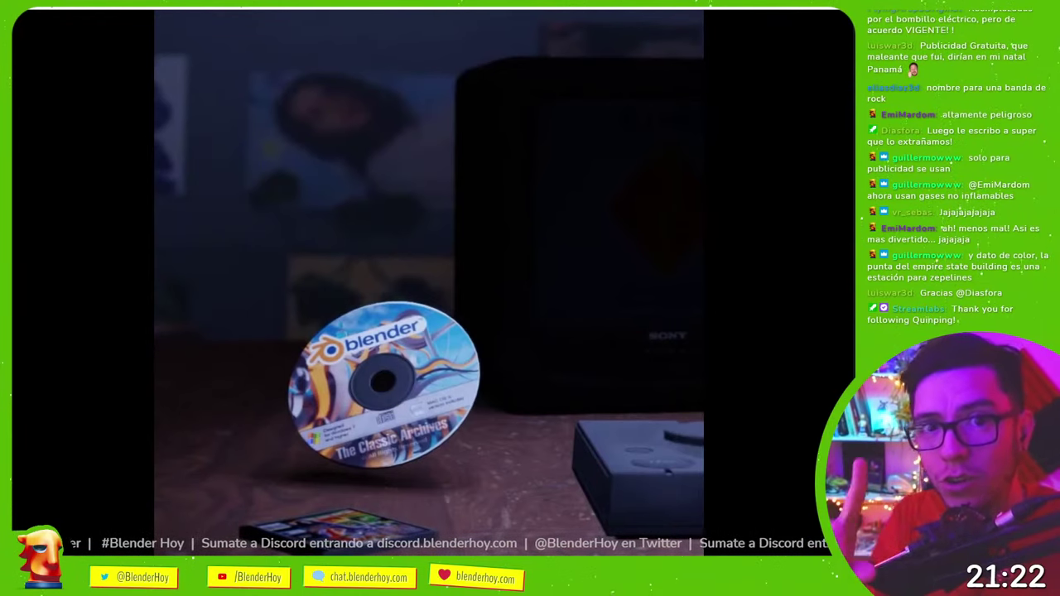
{"action": "key", "text": "alt+Tab"}
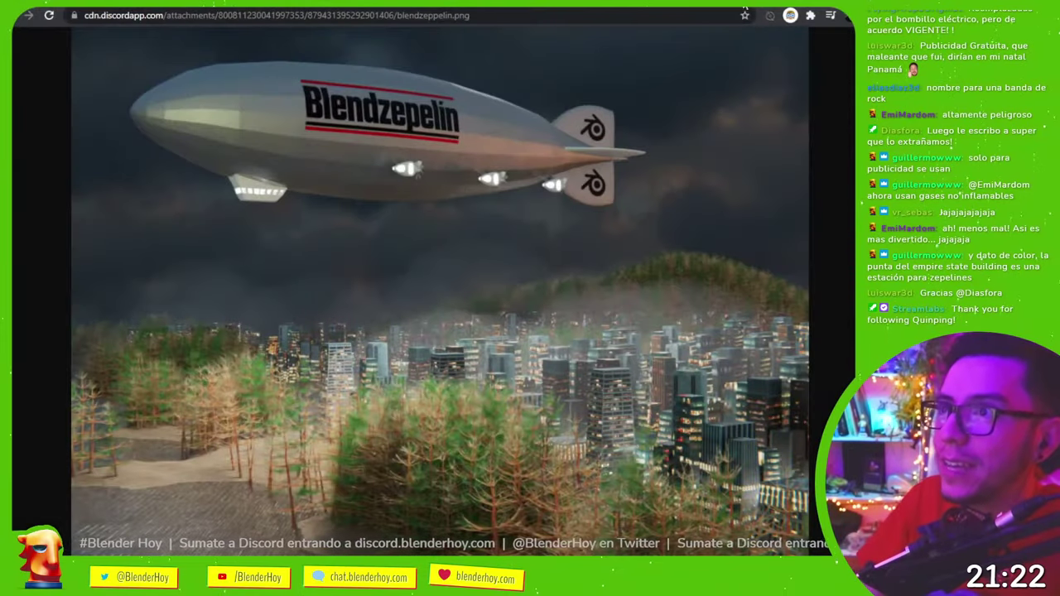
- In a new tab, load download.blender.org and browse the archive of all Blender versions
{"action": "key", "text": "ctrl+t"}
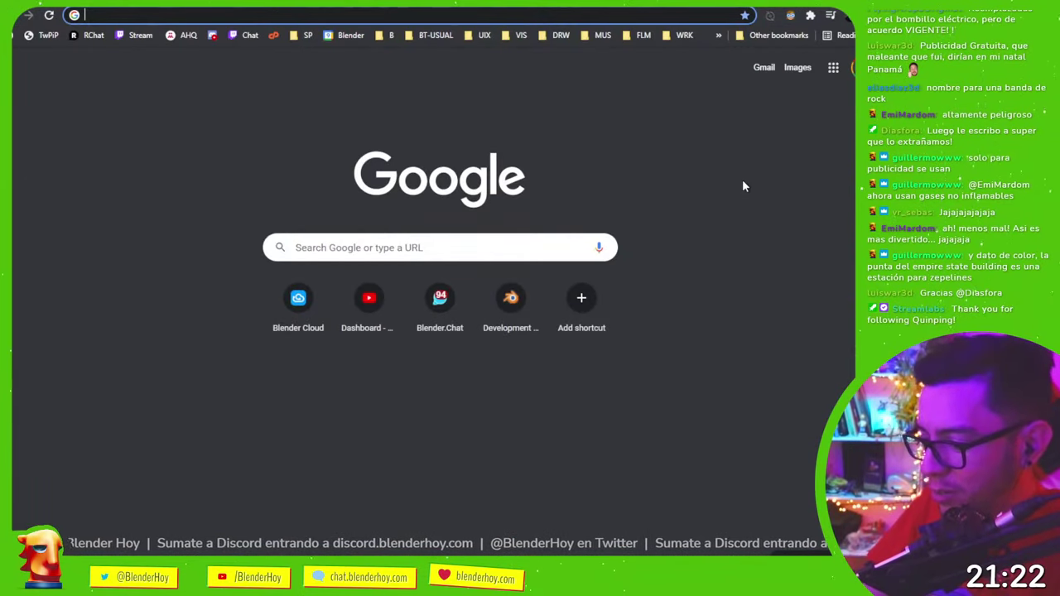
{"action": "type", "text": "download.blender.org/"}
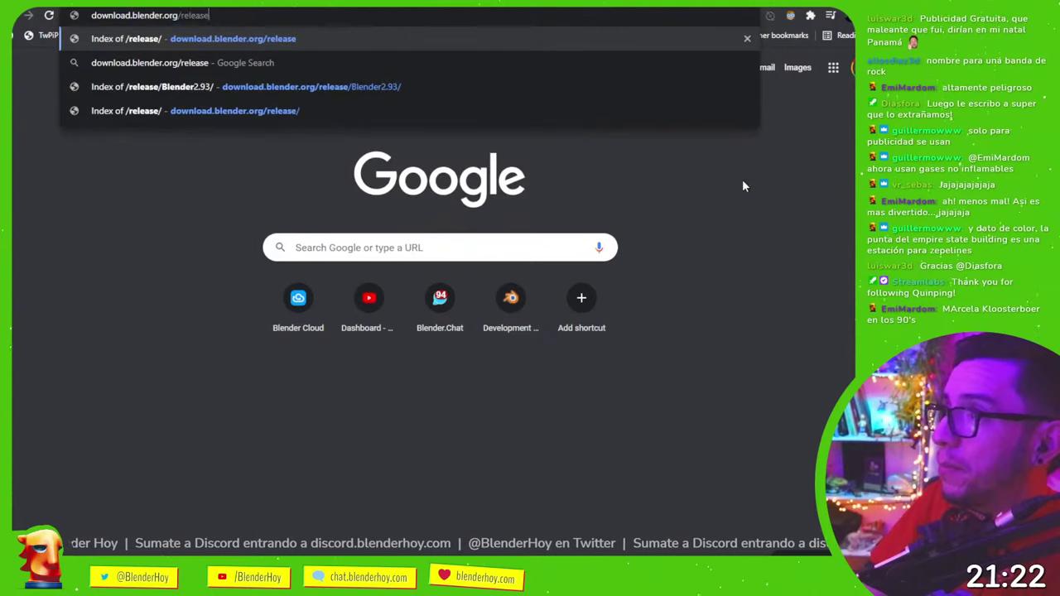
{"action": "key", "text": "Delete"}
{"action": "key", "text": "Return"}
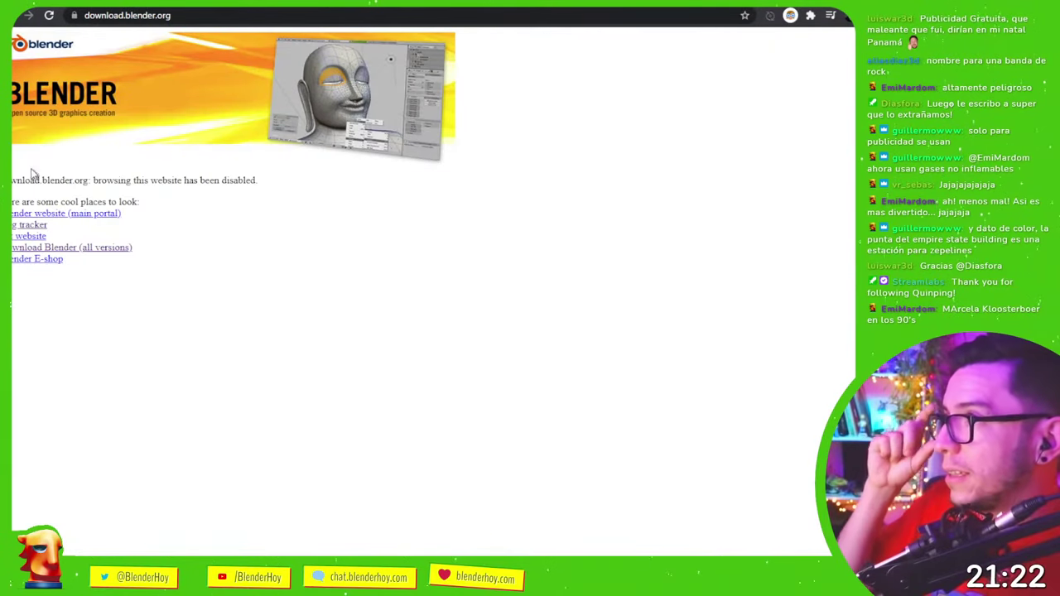
{"action": "left_click", "coordinate": [43, 248]}
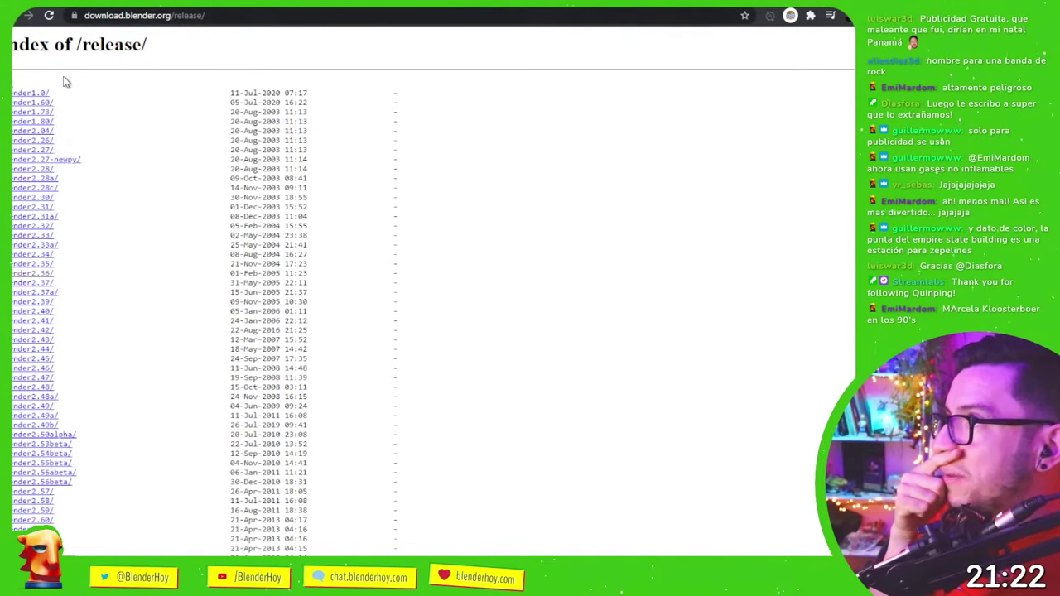
{"action": "scroll", "coordinate": [100, 258], "scroll_direction": "down", "scroll_amount": 5}
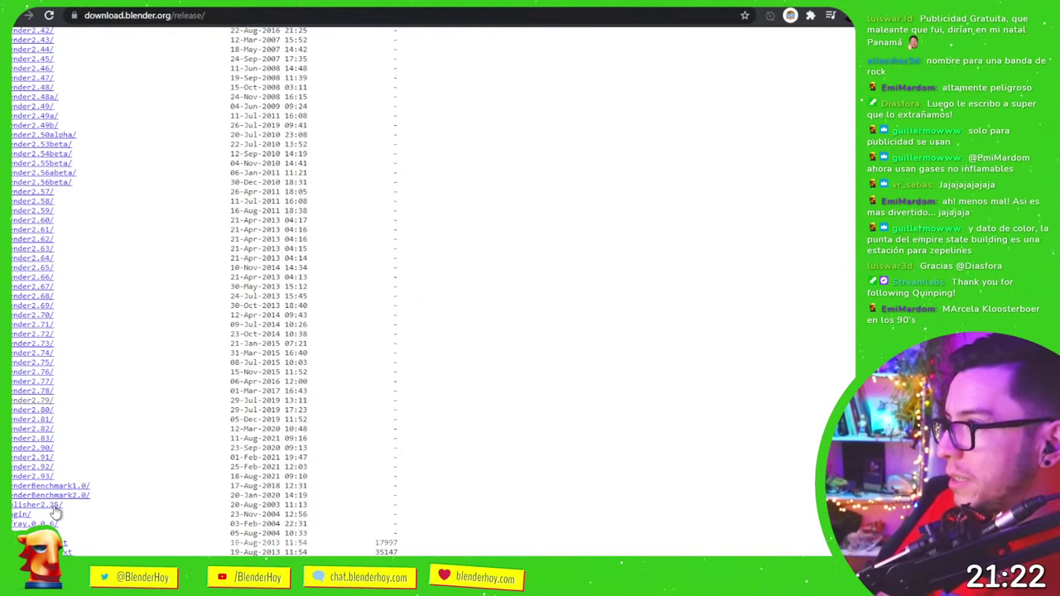
{"action": "scroll", "coordinate": [71, 426], "scroll_direction": "up", "scroll_amount": 5}
{"action": "scroll", "coordinate": [89, 362], "scroll_direction": "down", "scroll_amount": 5}
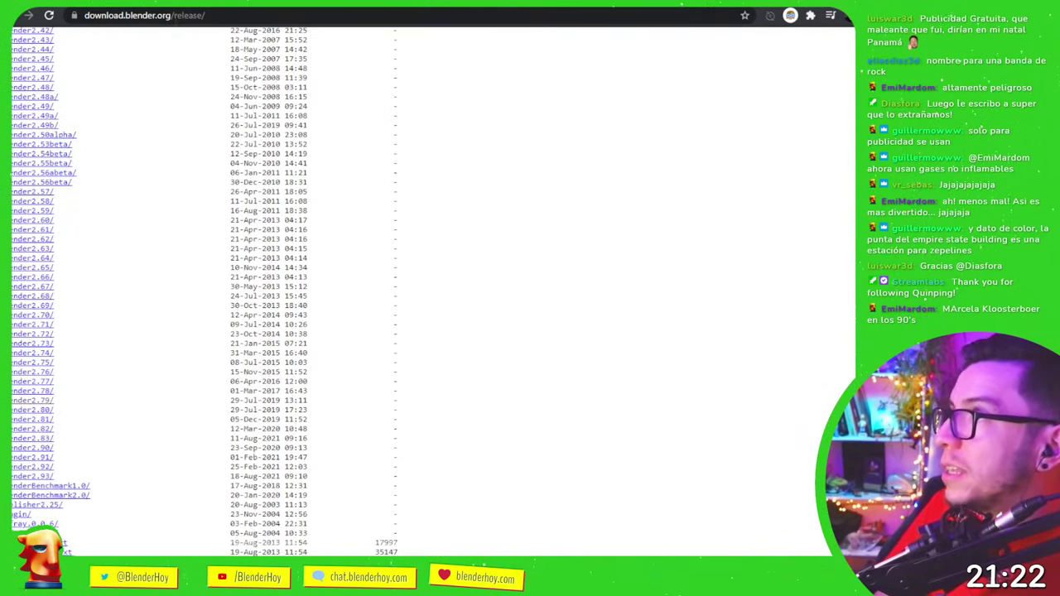
- Switch the address to the /demo/ index, enlarge the page, and peek into the android folder
{"action": "left_click", "coordinate": [183, 15]}
{"action": "double_click", "coordinate": [183, 15]}
{"action": "type", "text": "demo"}
{"action": "key", "text": "Return"}
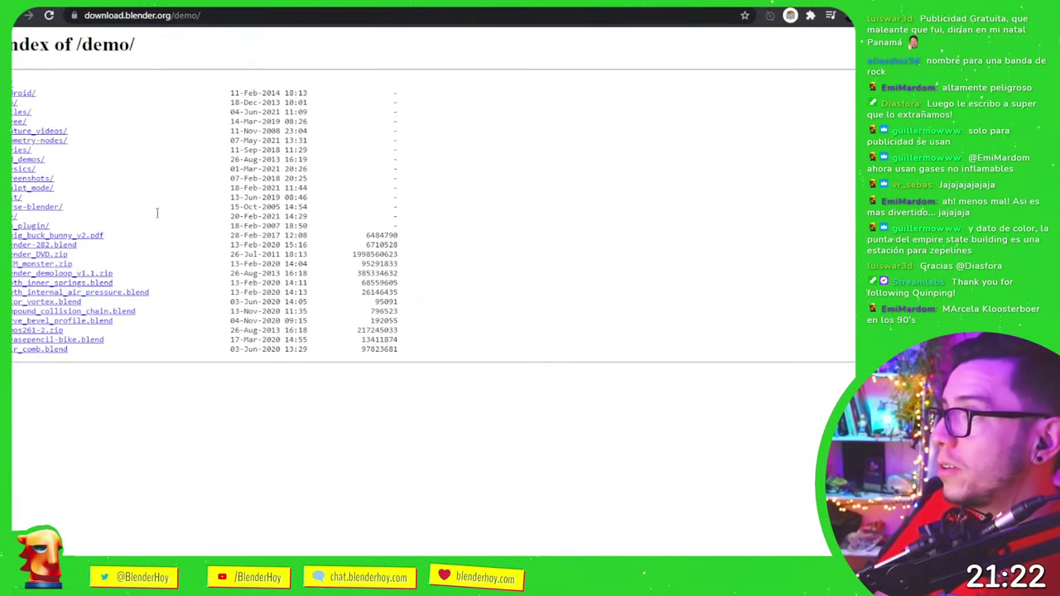
{"action": "key", "text": "ctrl+plus"}
{"action": "key", "text": "ctrl+plus"}
{"action": "key", "text": "ctrl+plus"}
{"action": "key", "text": "ctrl+plus"}
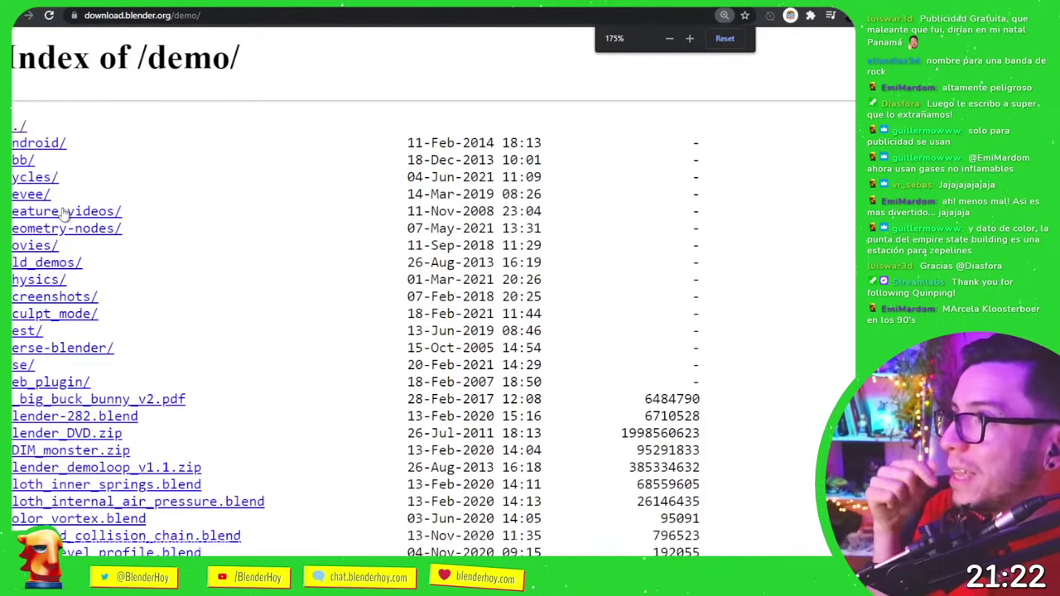
{"action": "left_click", "coordinate": [37, 146]}
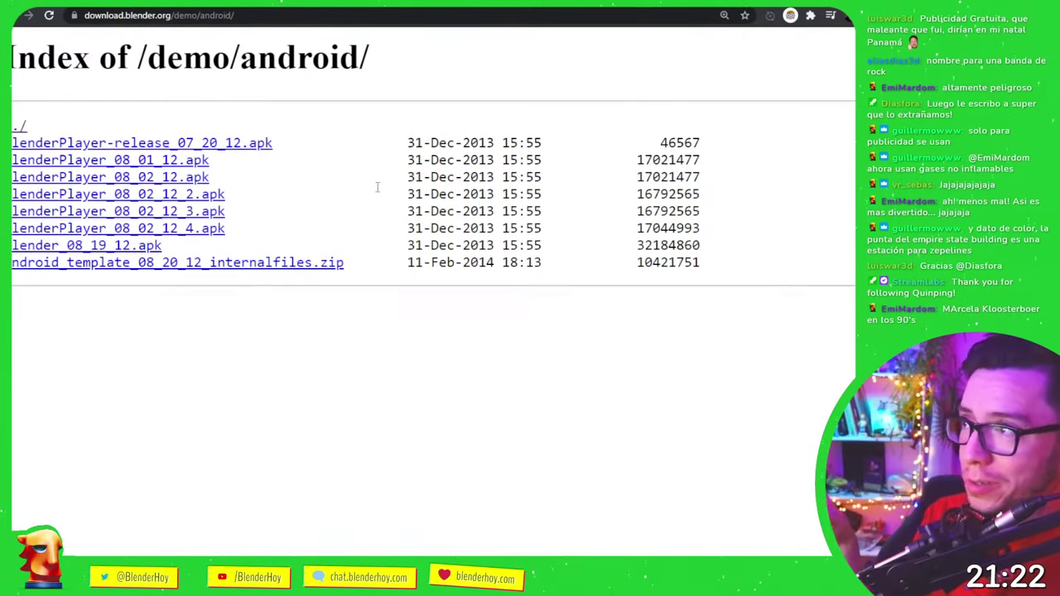
{"action": "left_click_drag", "start_coordinate": [443, 153], "coordinate": [477, 240]}
{"action": "left_click", "coordinate": [476, 240]}
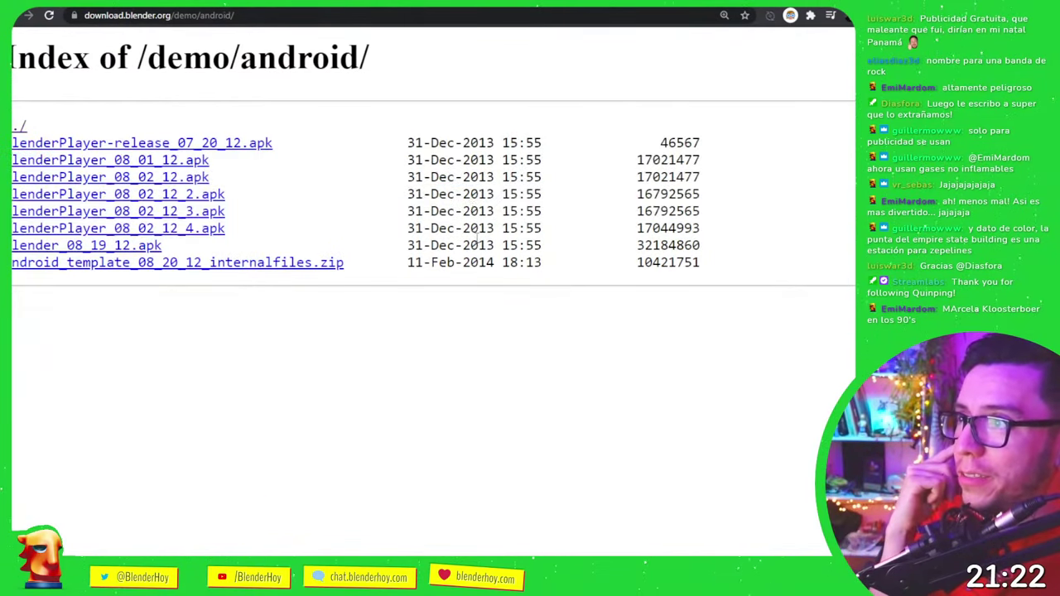
{"action": "key", "text": "alt+Left"}
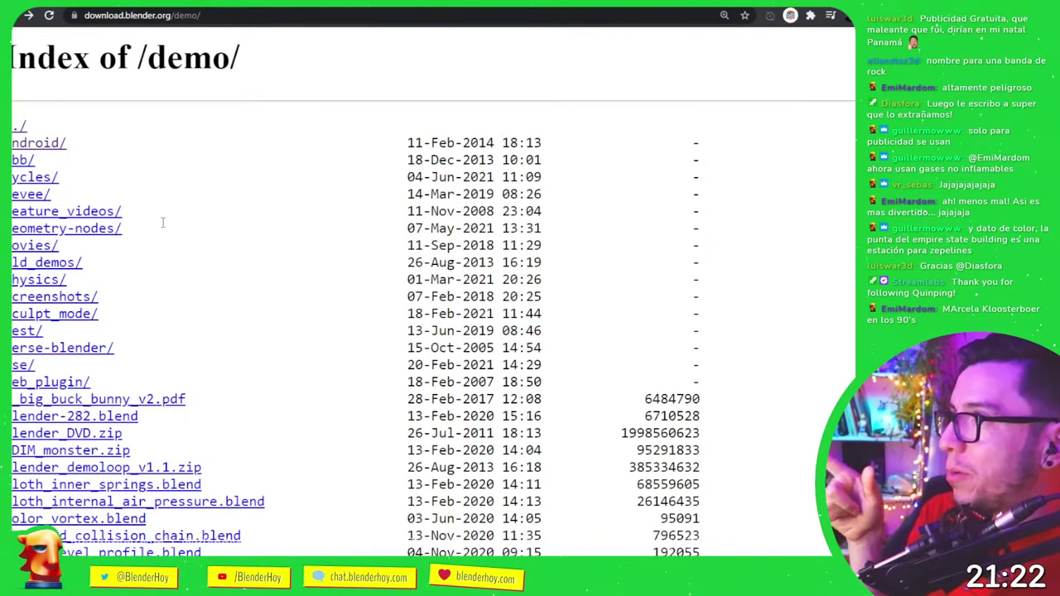
- Scroll the demo listing, widen the browser window slightly, and return to Discord
{"action": "scroll", "coordinate": [140, 252], "scroll_direction": "down", "scroll_amount": 1}
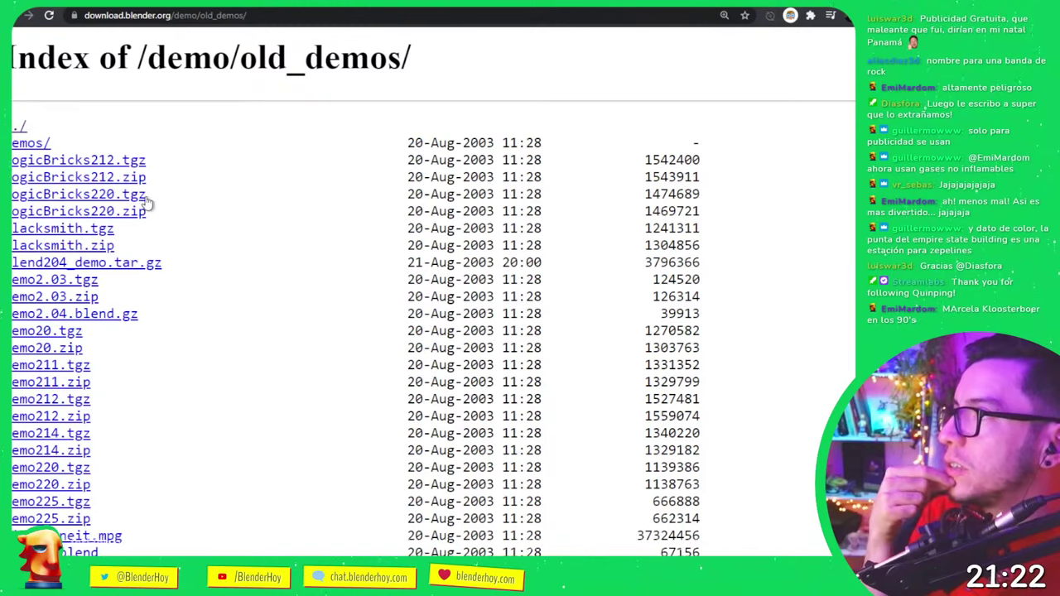
{"action": "scroll", "coordinate": [177, 213], "scroll_direction": "down", "scroll_amount": 3}
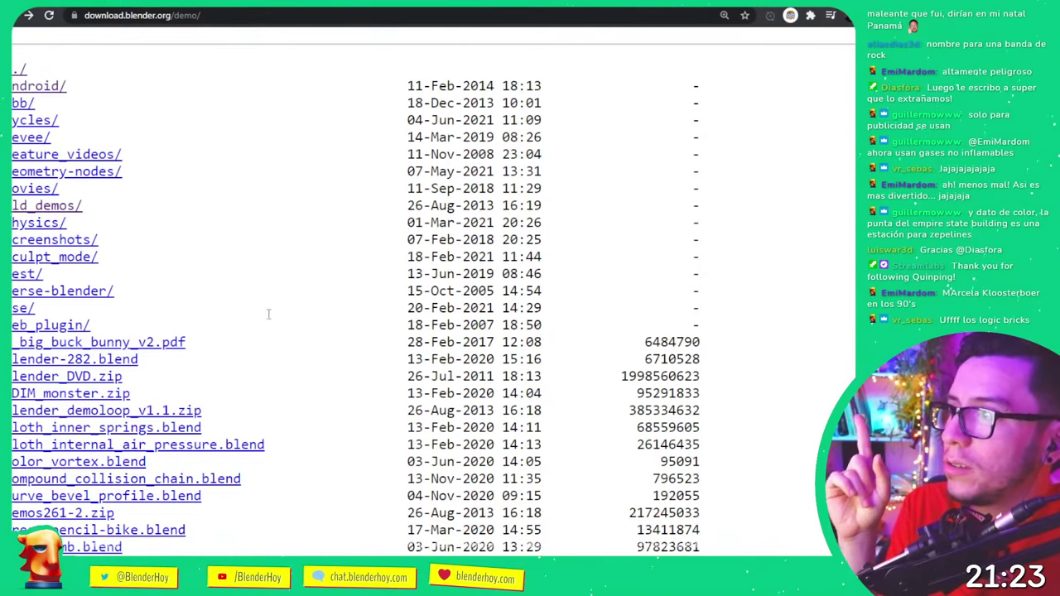
{"action": "scroll", "coordinate": [244, 359], "scroll_direction": "up", "scroll_amount": 1}
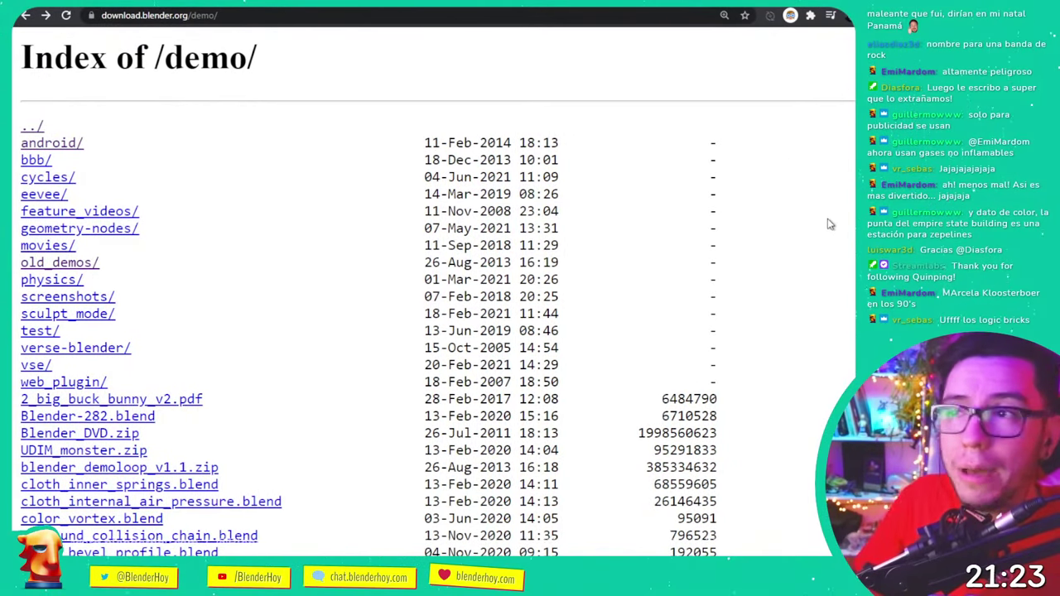
{"action": "left_click_drag", "start_coordinate": [801, 218], "coordinate": [815, 220]}
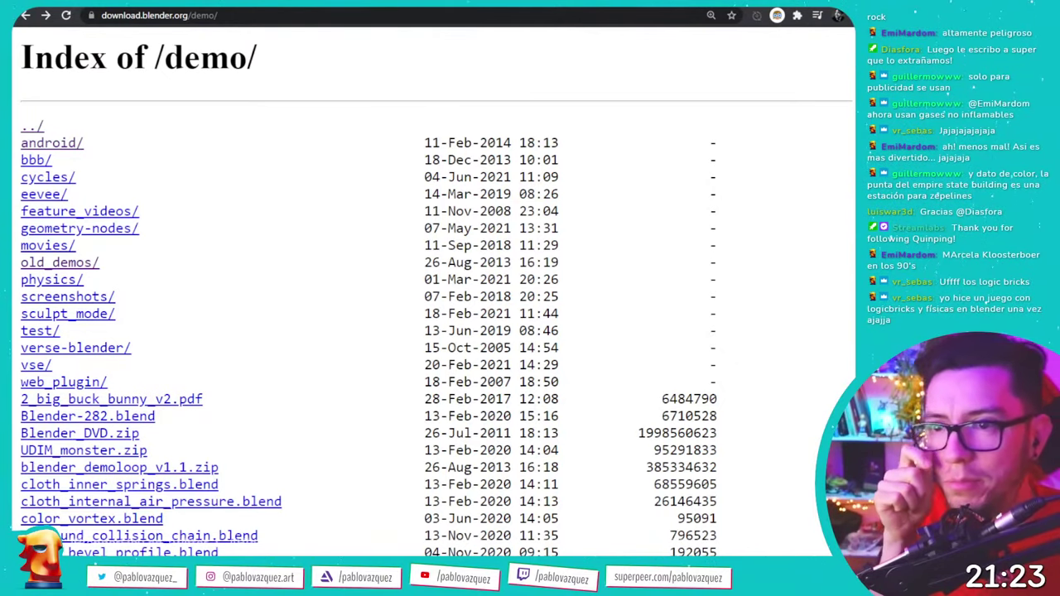
{"action": "key", "text": "alt+Tab"}
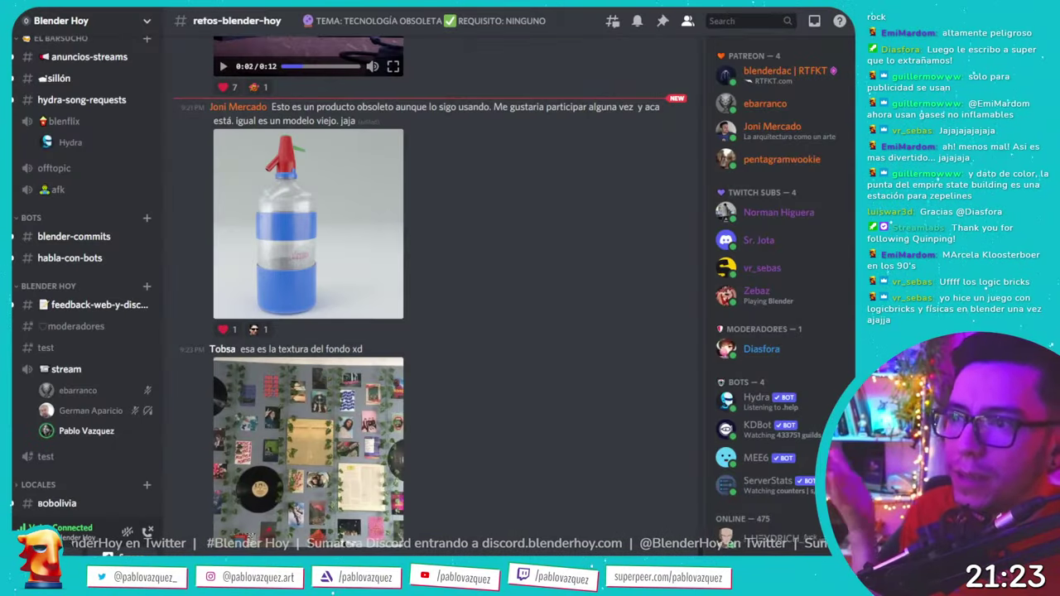
- Enlarge the soda-siphon bottle picture for a look, then close it
{"action": "key", "text": "alt+Tab"}
{"action": "key", "text": "alt+Tab"}
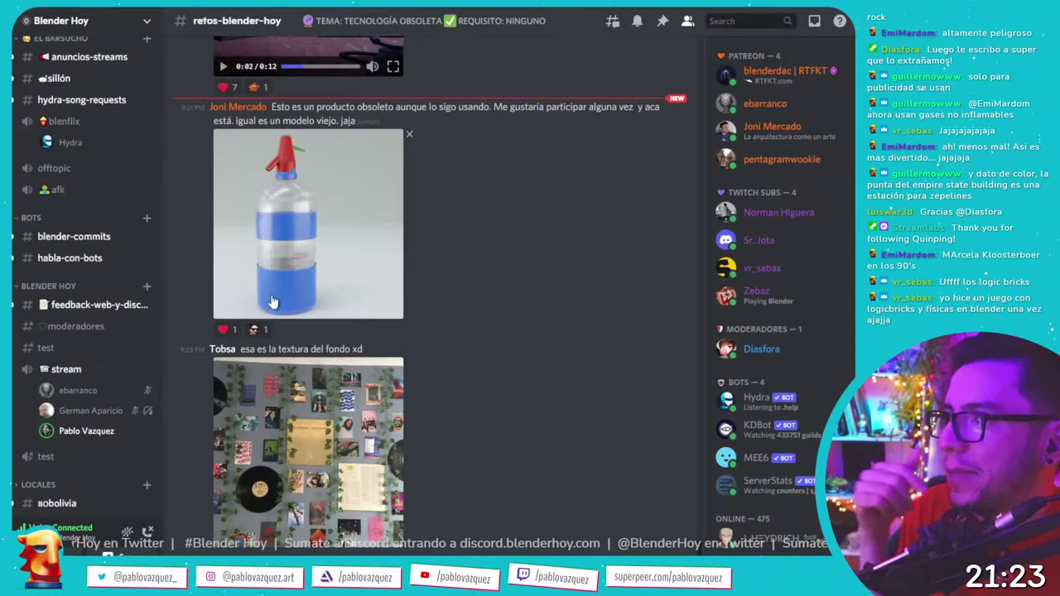
{"action": "scroll", "coordinate": [511, 327], "scroll_direction": "up", "scroll_amount": 3}
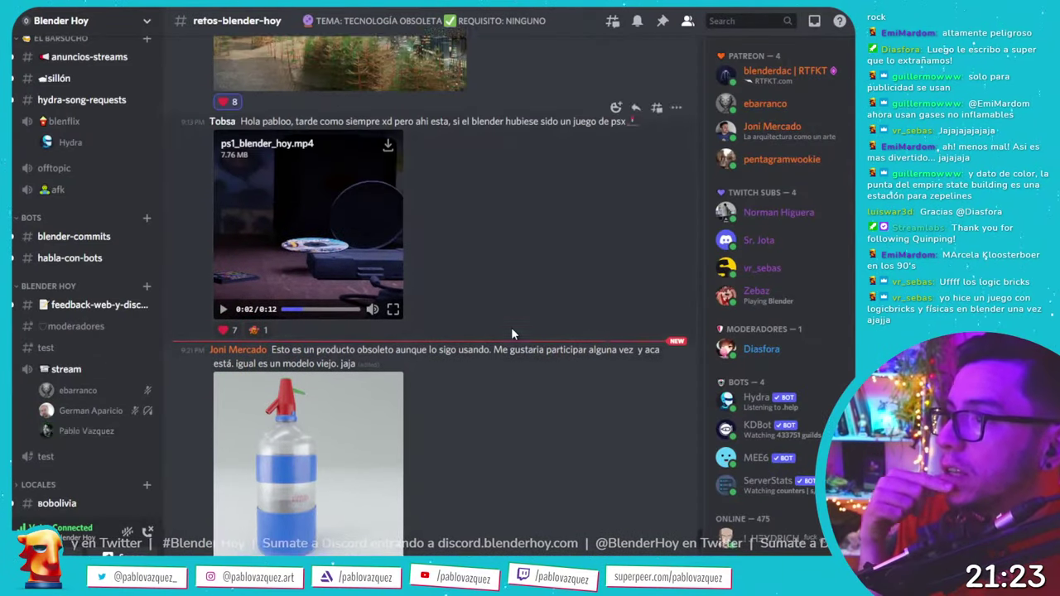
{"action": "scroll", "coordinate": [511, 327], "scroll_direction": "down", "scroll_amount": 3}
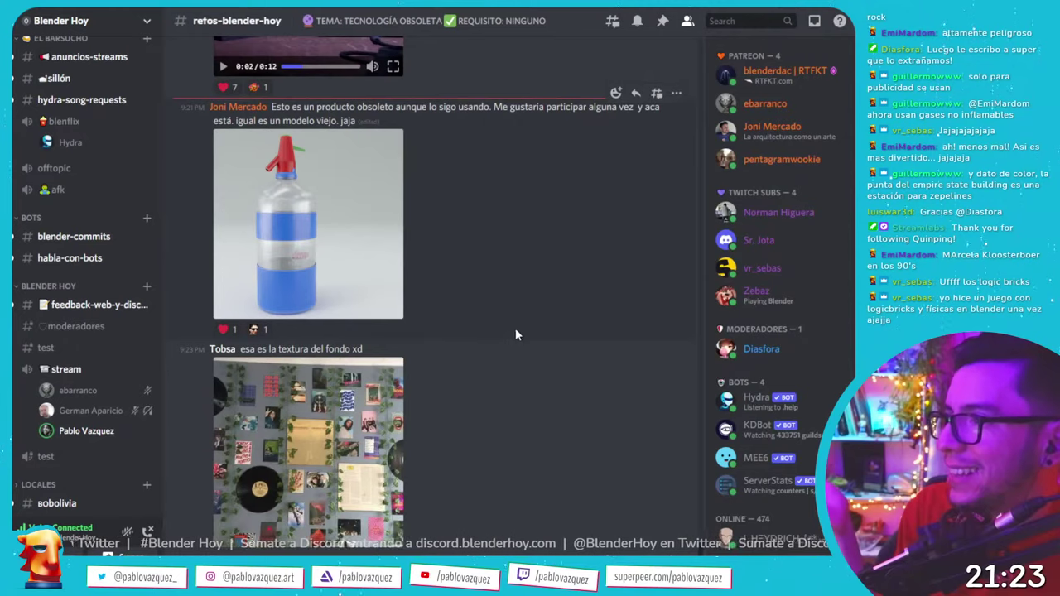
{"action": "scroll", "coordinate": [508, 323], "scroll_direction": "up", "scroll_amount": 1}
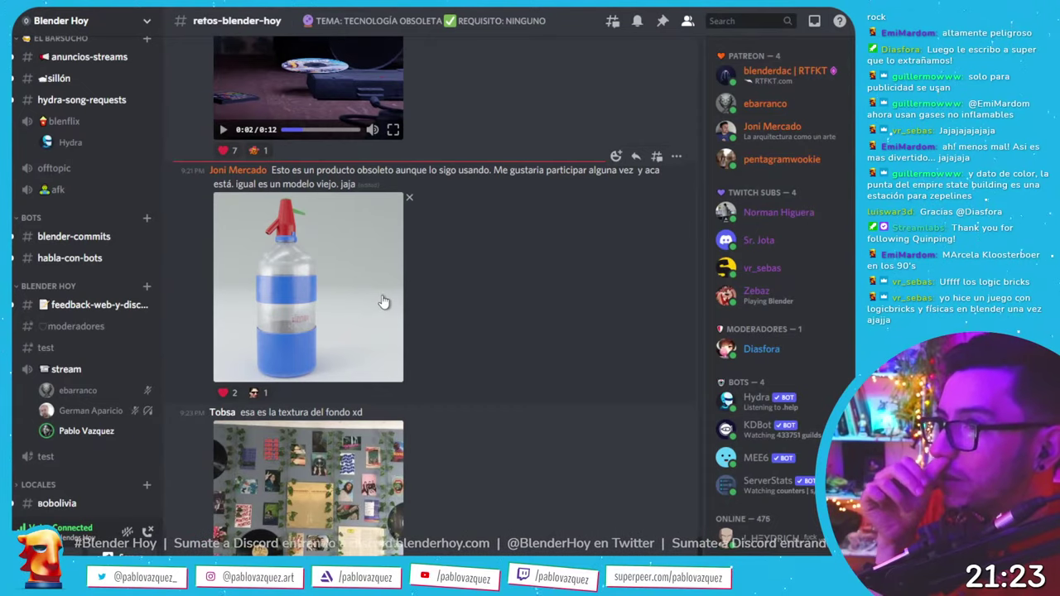
{"action": "left_click", "coordinate": [298, 294]}
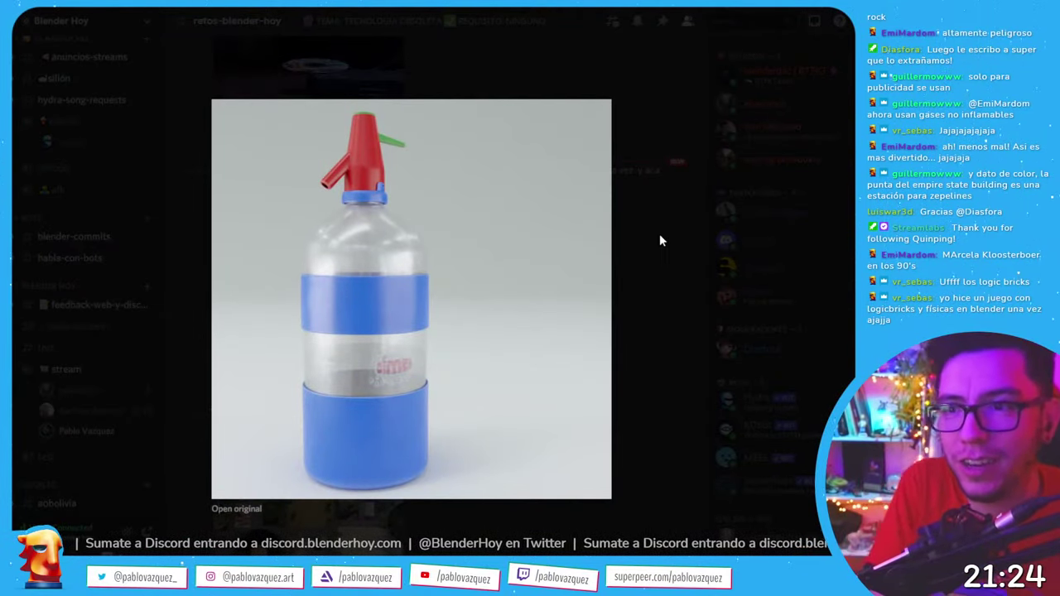
{"action": "left_click", "coordinate": [661, 296]}
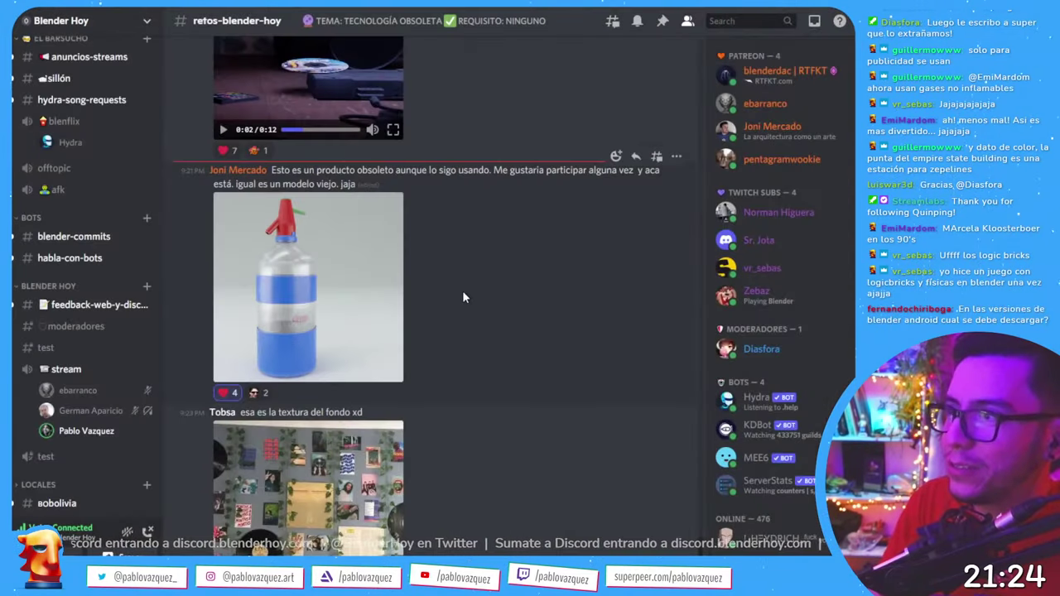
- Add a messirve reaction to the bottle post, view the picture again, and lower the Discord window
{"action": "left_click", "coordinate": [258, 394]}
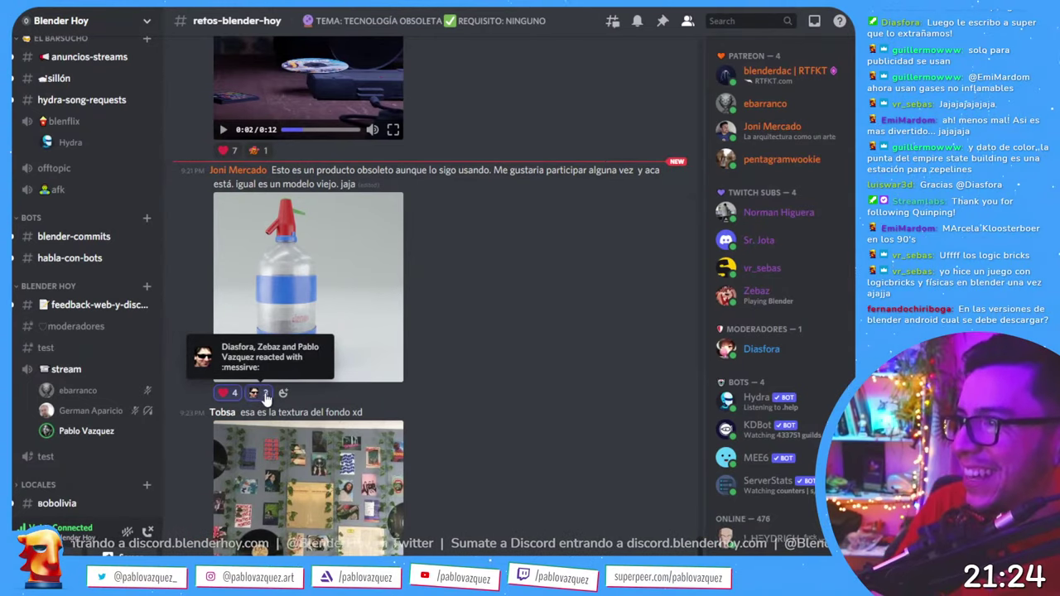
{"action": "left_click", "coordinate": [387, 296]}
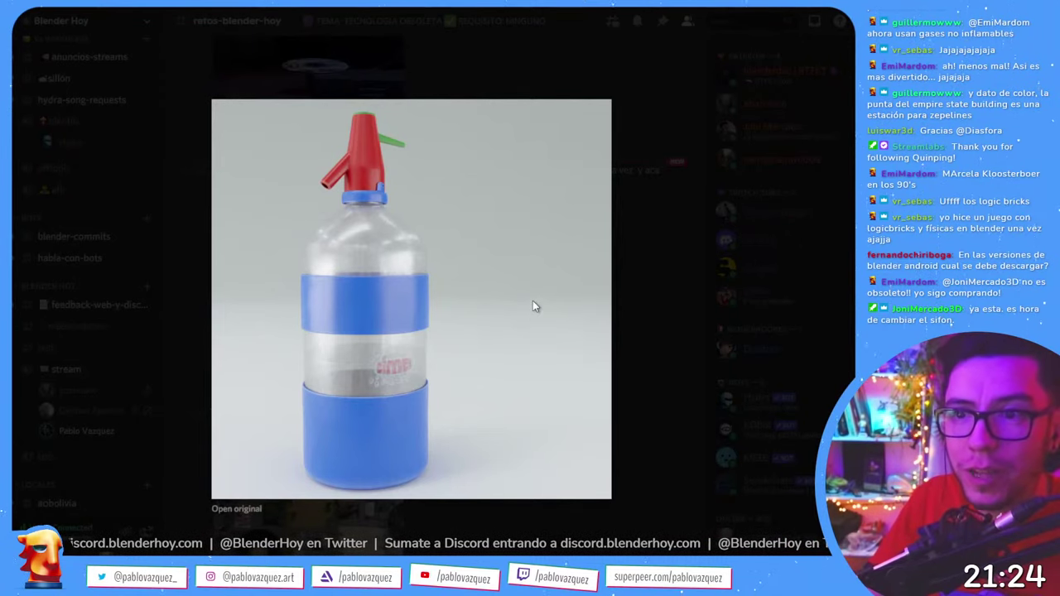
{"action": "key", "text": "Escape"}
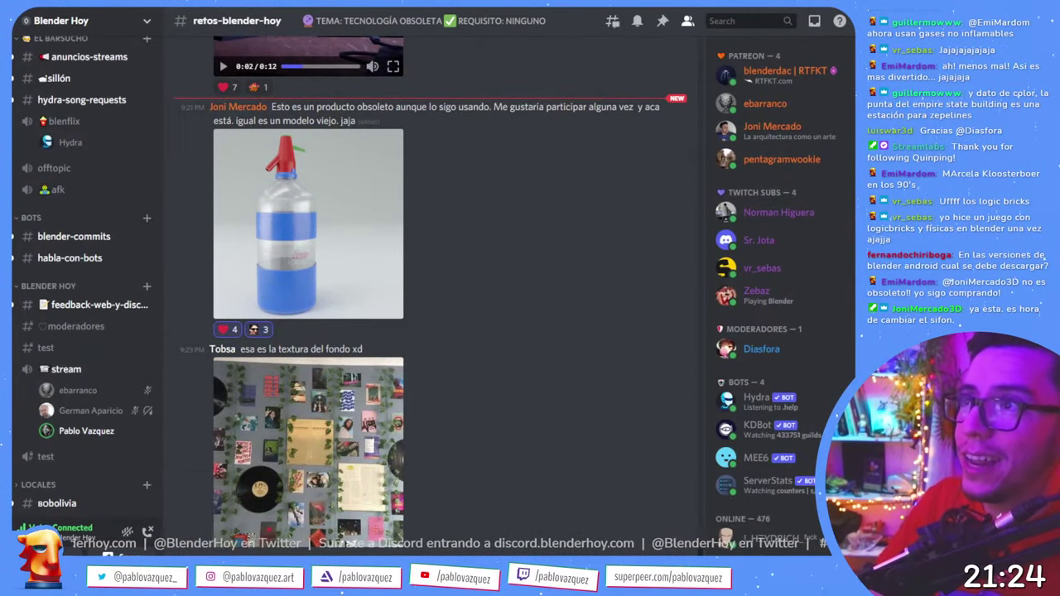
{"action": "left_click_drag", "start_coordinate": [726, 29], "coordinate": [726, 53]}
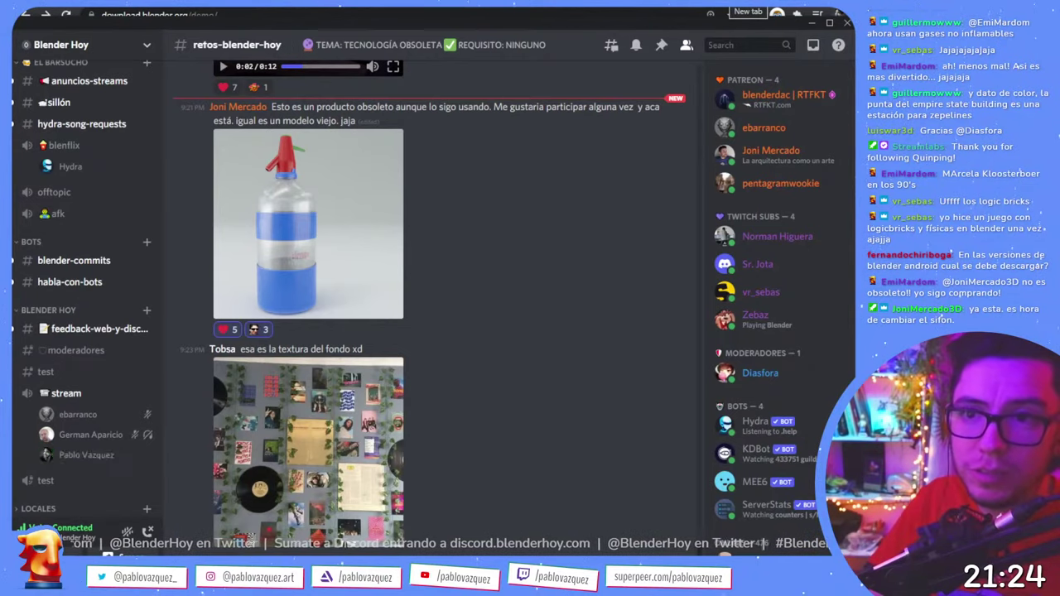
- Search Google for 'sifon de soda' and scroll through the results to the MercadoLibre listings
{"action": "left_click", "coordinate": [741, 2]}
{"action": "type", "text": "sifon "}
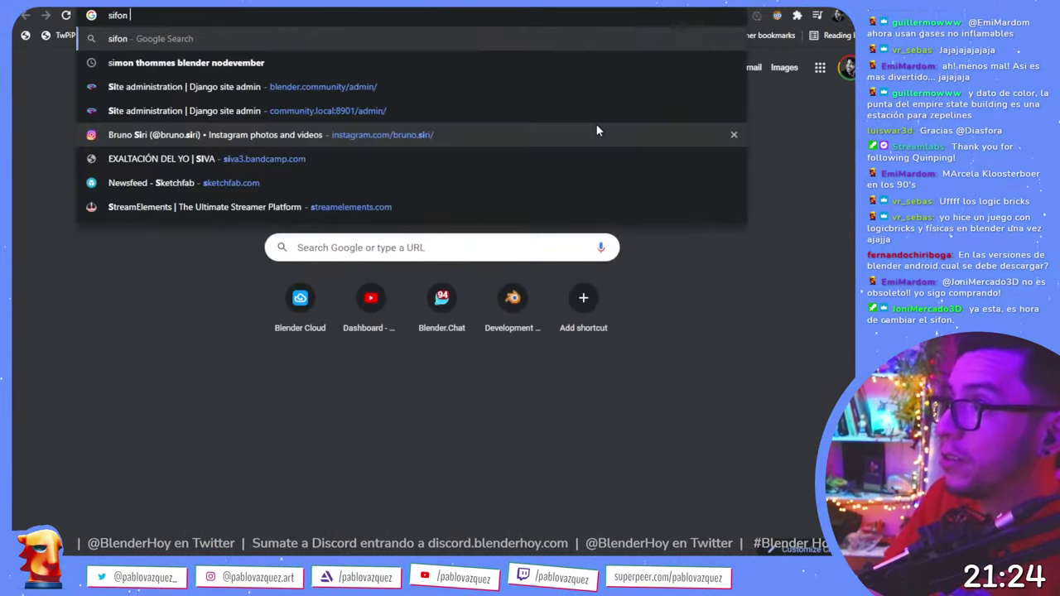
{"action": "type", "text": "de soda"}
{"action": "key", "text": "Return"}
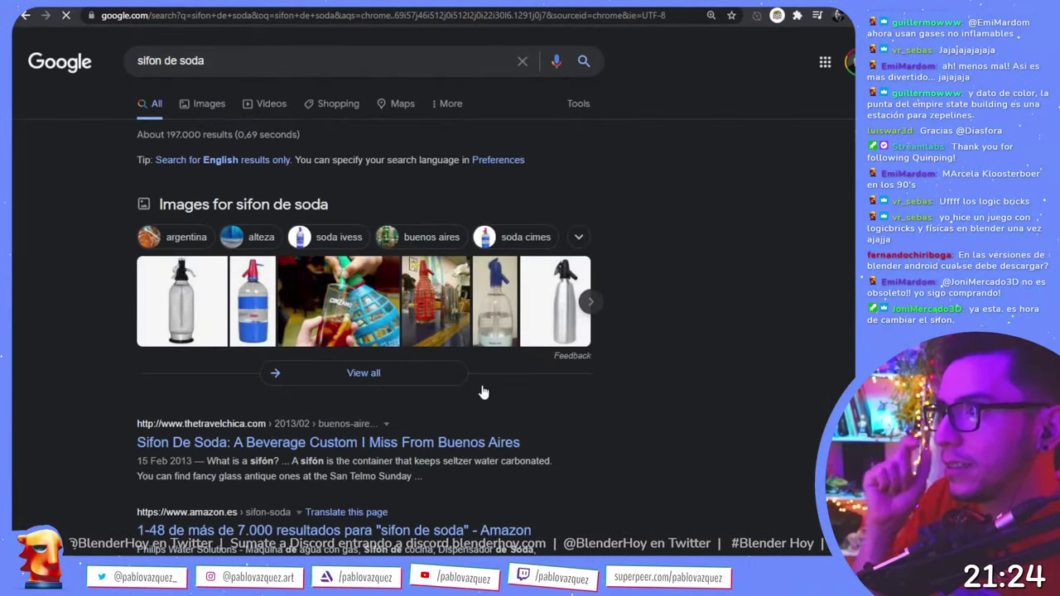
{"action": "scroll", "coordinate": [599, 412], "scroll_direction": "down", "scroll_amount": 2}
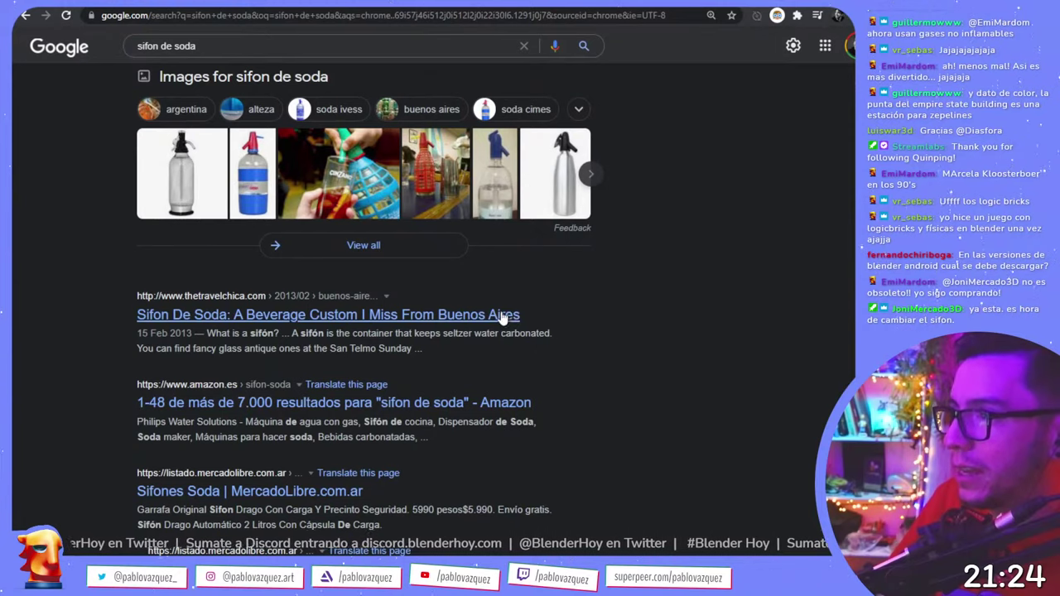
{"action": "scroll", "coordinate": [516, 315], "scroll_direction": "down", "scroll_amount": 2}
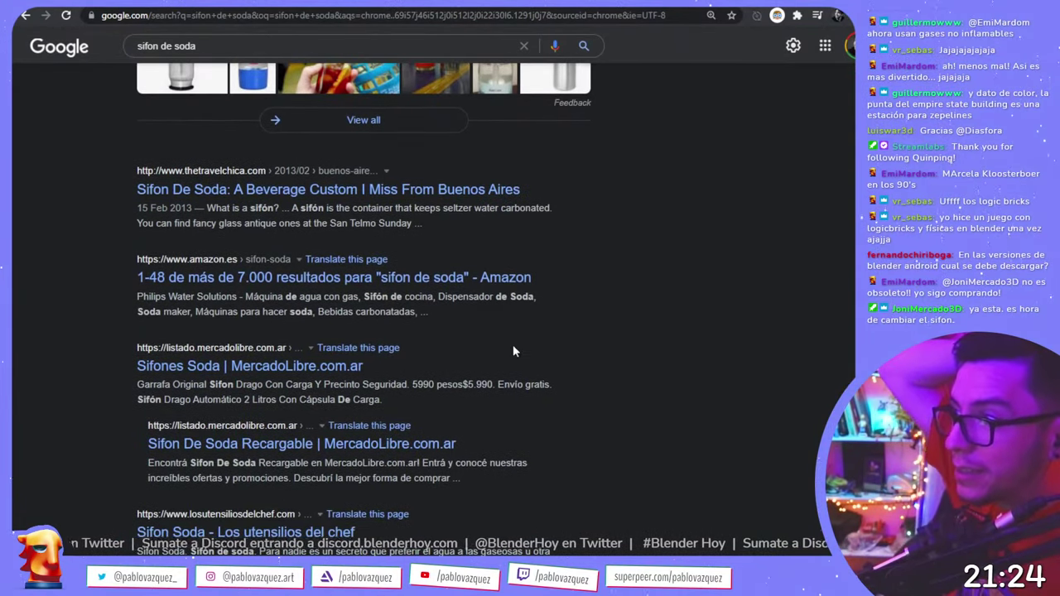
{"action": "scroll", "coordinate": [512, 344], "scroll_direction": "down", "scroll_amount": 2}
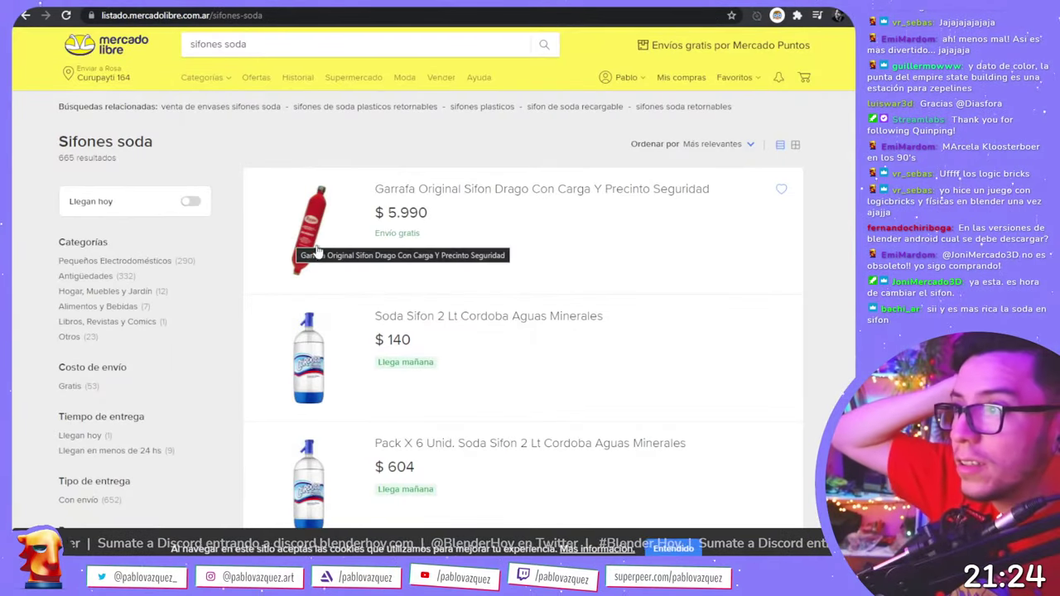
{"action": "scroll", "coordinate": [485, 342], "scroll_direction": "down", "scroll_amount": 3}
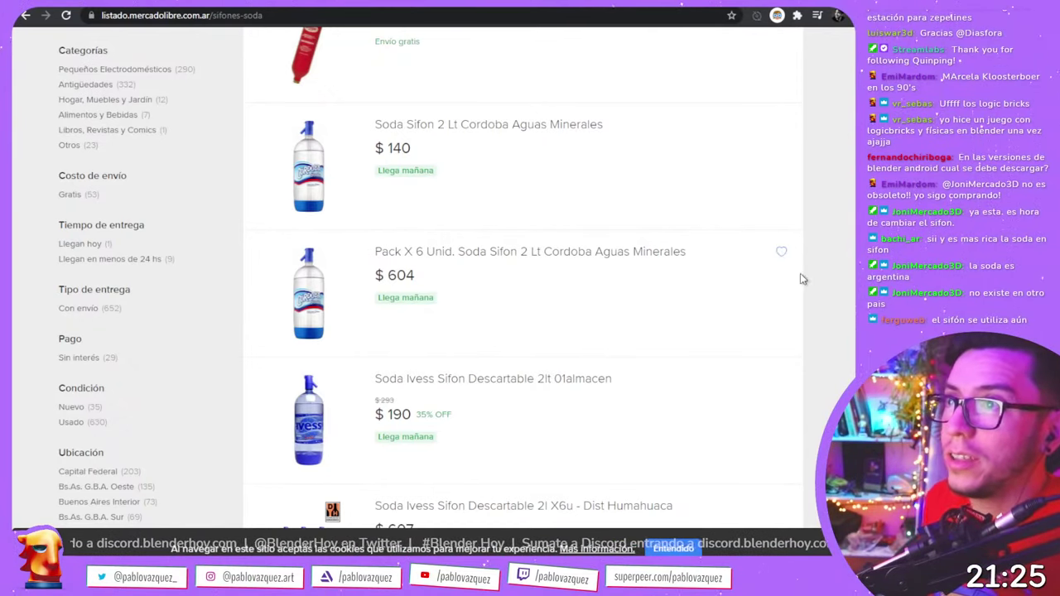
- Cycle through the open browser tabs, then return to Discord and enlarge the wall-collage picture
{"action": "key", "text": "ctrl+Tab"}
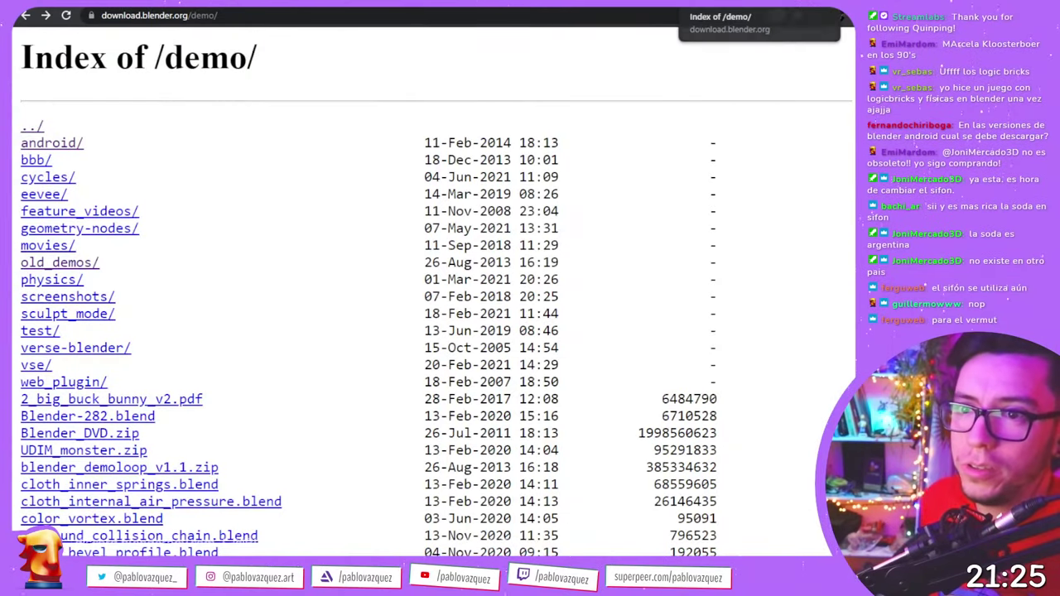
{"action": "key", "text": "ctrl+Tab"}
{"action": "key", "text": "ctrl+Tab"}
{"action": "key", "text": "ctrl+Tab"}
{"action": "key", "text": "ctrl+Tab"}
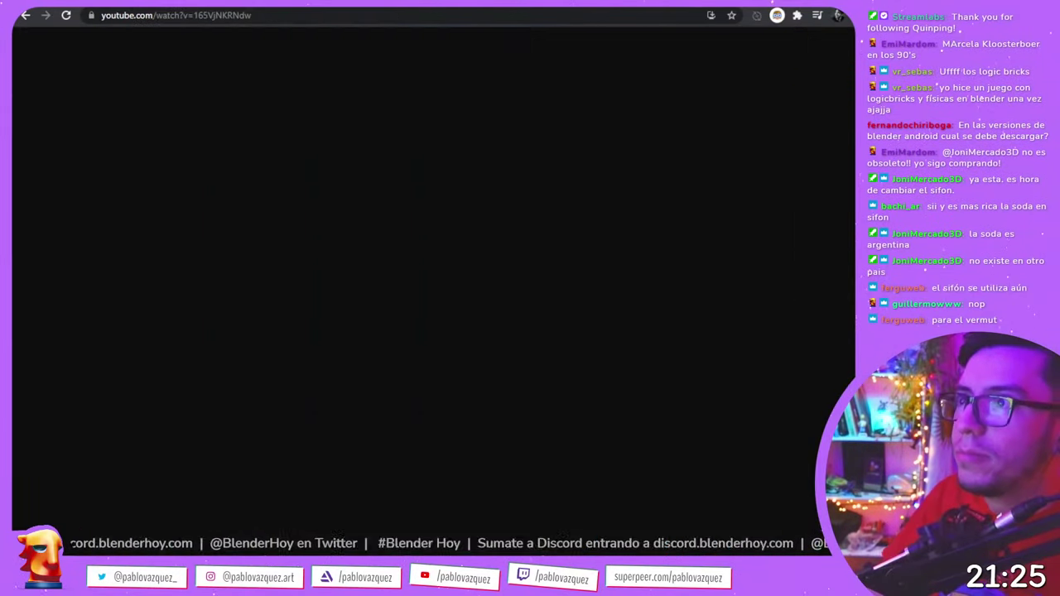
{"action": "key", "text": "ctrl+Tab"}
{"action": "key", "text": "ctrl+Tab"}
{"action": "key", "text": "ctrl+Tab"}
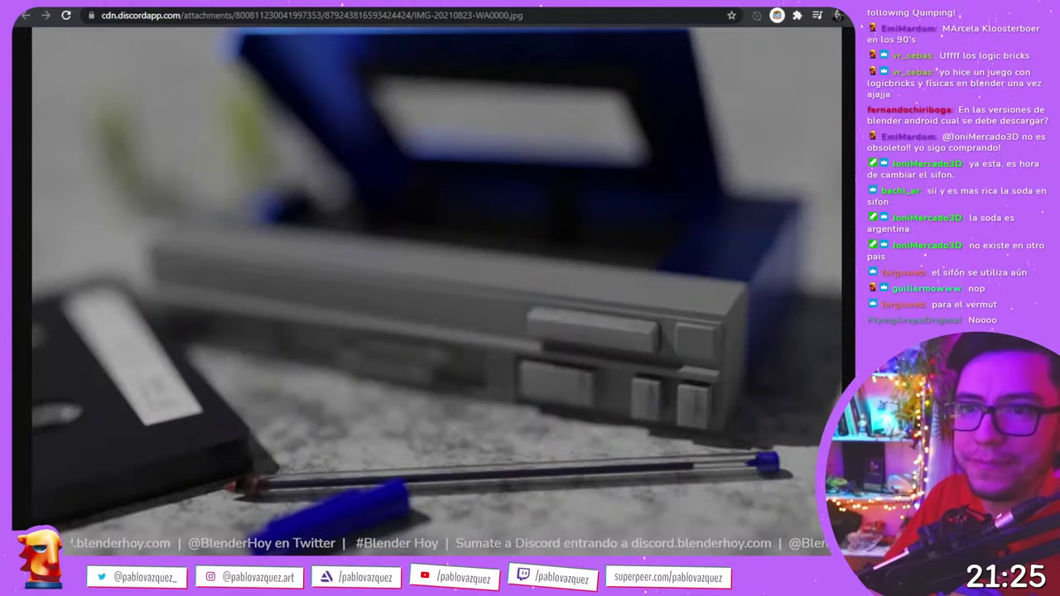
{"action": "key", "text": "ctrl+Tab"}
{"action": "key", "text": "ctrl+Tab"}
{"action": "key", "text": "ctrl+Tab"}
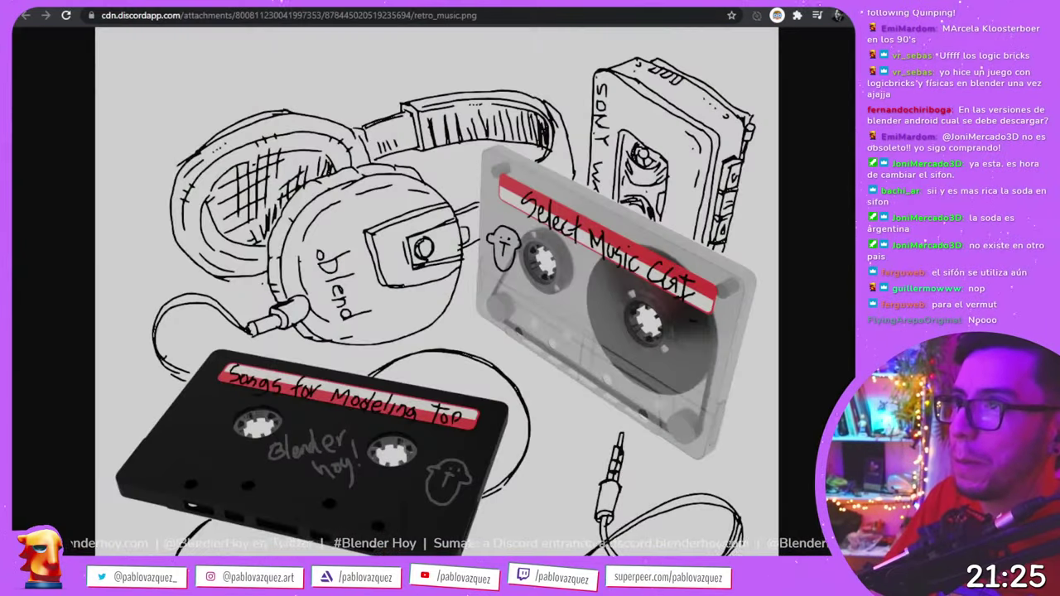
{"action": "key", "text": "ctrl+Tab"}
{"action": "key", "text": "ctrl+Tab"}
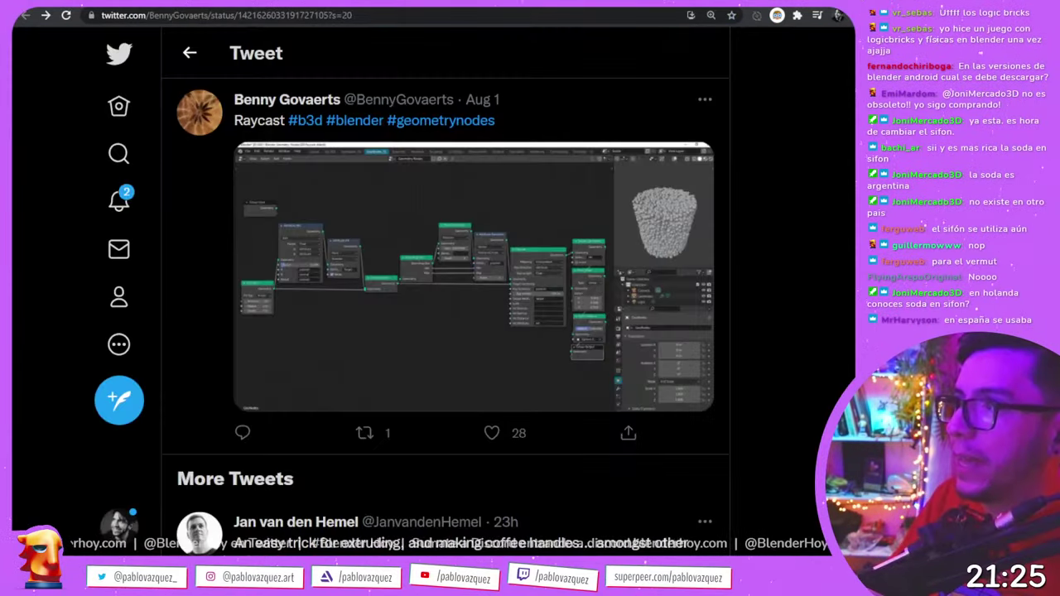
{"action": "key", "text": "ctrl+Tab"}
{"action": "key", "text": "alt+Tab"}
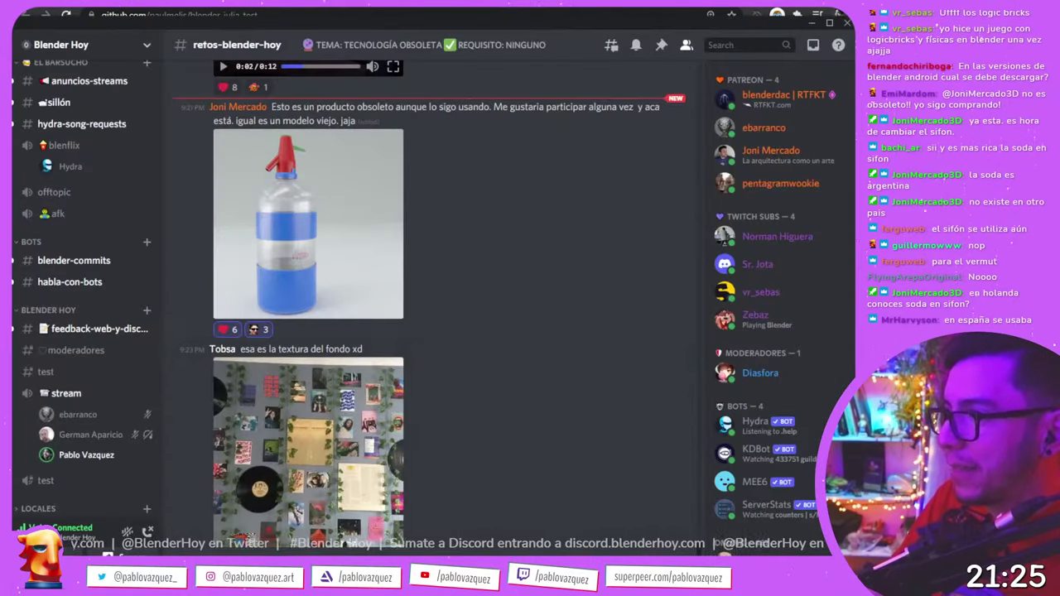
{"action": "left_click", "coordinate": [345, 417]}
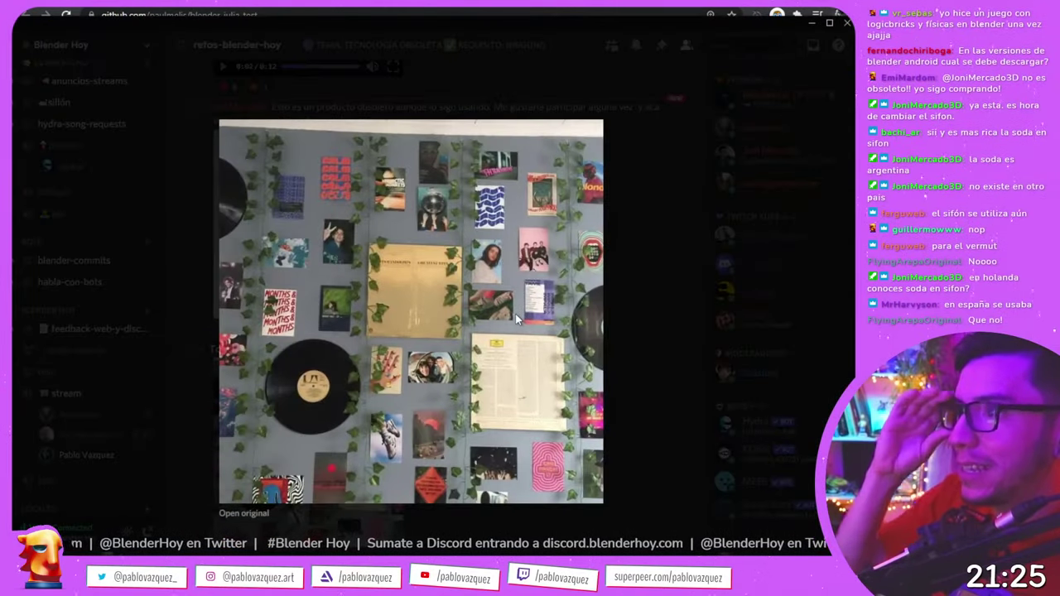
- Open the wall-collage original in the browser, zoom to 500%, and pan across it
{"action": "left_click", "coordinate": [243, 513]}
{"action": "key", "text": "ctrl+plus"}
{"action": "key", "text": "ctrl+plus"}
{"action": "key", "text": "ctrl+plus"}
{"action": "key", "text": "ctrl+plus"}
{"action": "key", "text": "ctrl+plus"}
{"action": "key", "text": "ctrl+plus"}
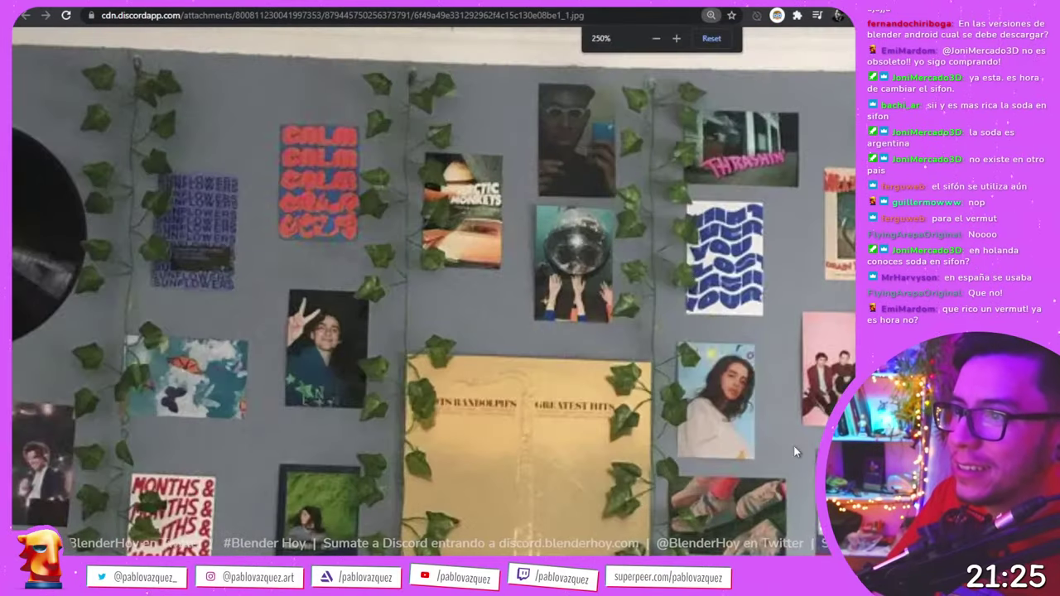
{"action": "key", "text": "ctrl+plus"}
{"action": "key", "text": "ctrl+plus"}
{"action": "key", "text": "ctrl+plus"}
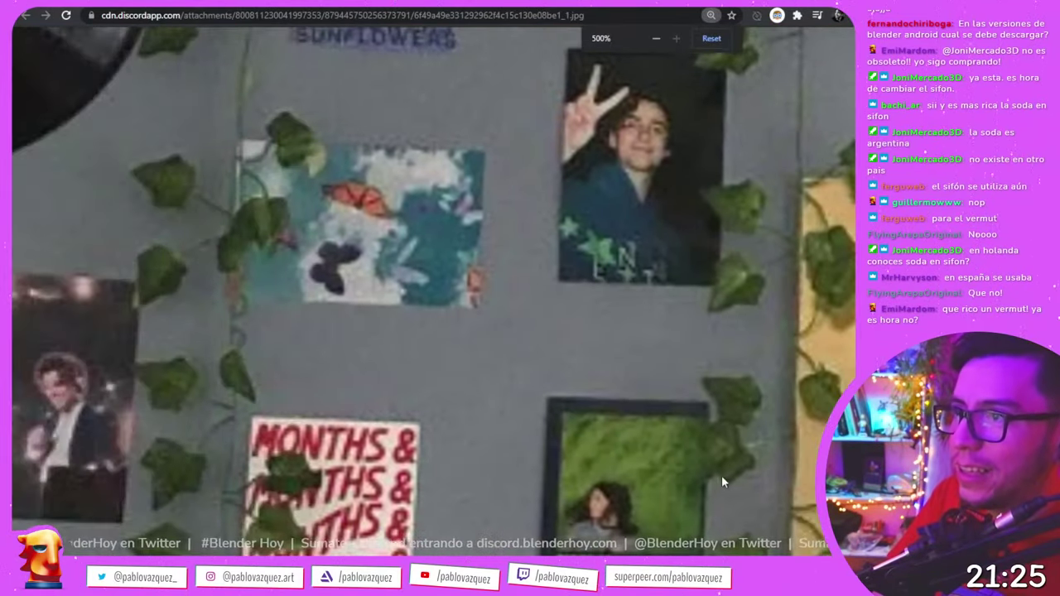
{"action": "scroll", "coordinate": [717, 465], "scroll_direction": "right", "scroll_amount": 3}
{"action": "scroll", "coordinate": [469, 422], "scroll_direction": "left", "scroll_amount": 6}
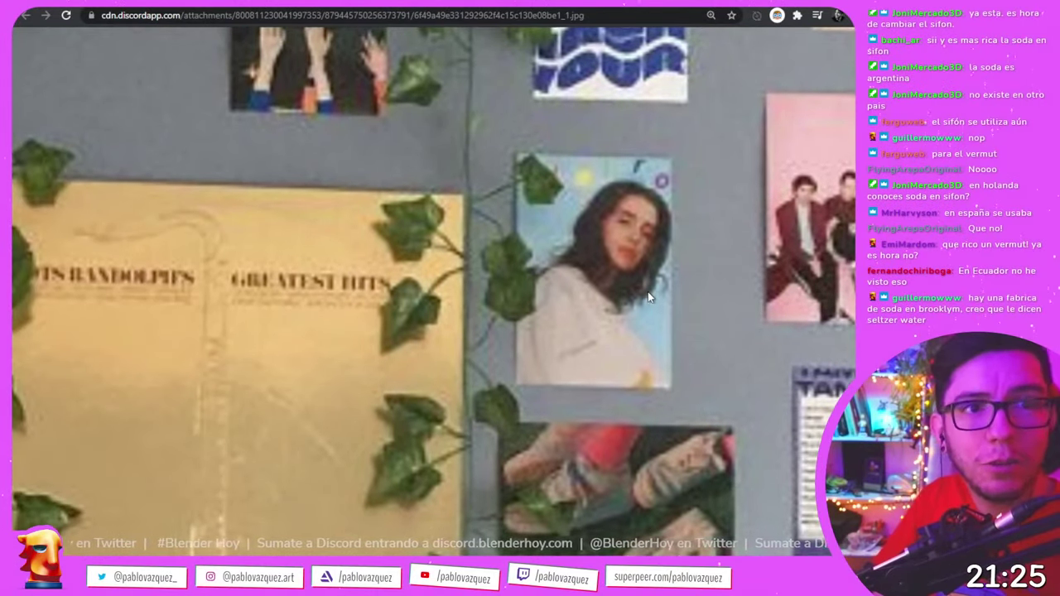
{"action": "scroll", "coordinate": [648, 292], "scroll_direction": "up", "scroll_amount": 2}
{"action": "scroll", "coordinate": [647, 308], "scroll_direction": "up", "scroll_amount": 3}
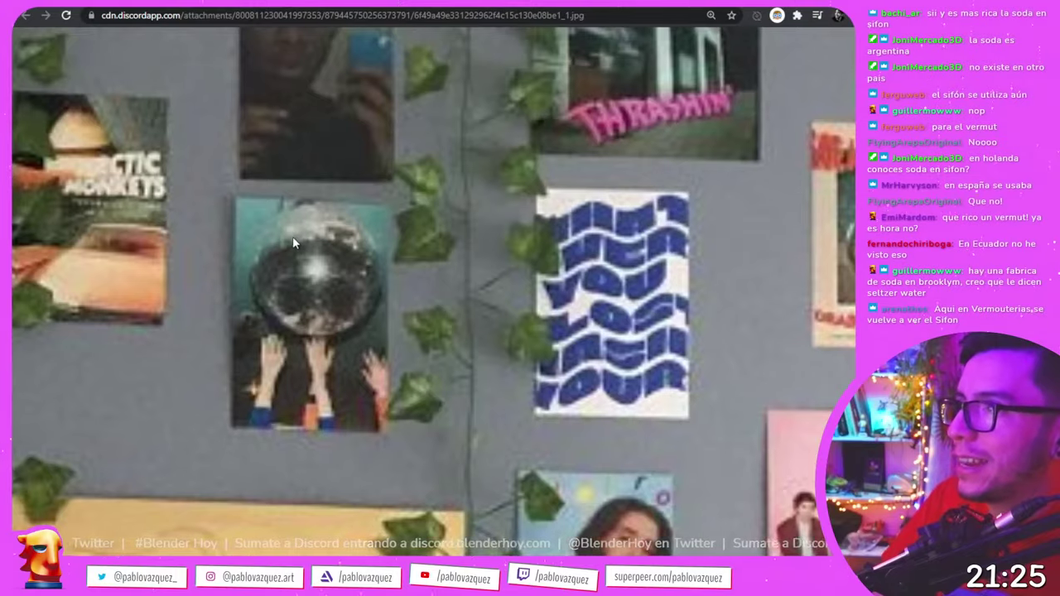
{"action": "scroll", "coordinate": [292, 236], "scroll_direction": "left", "scroll_amount": 4}
{"action": "scroll", "coordinate": [494, 241], "scroll_direction": "up", "scroll_amount": 3}
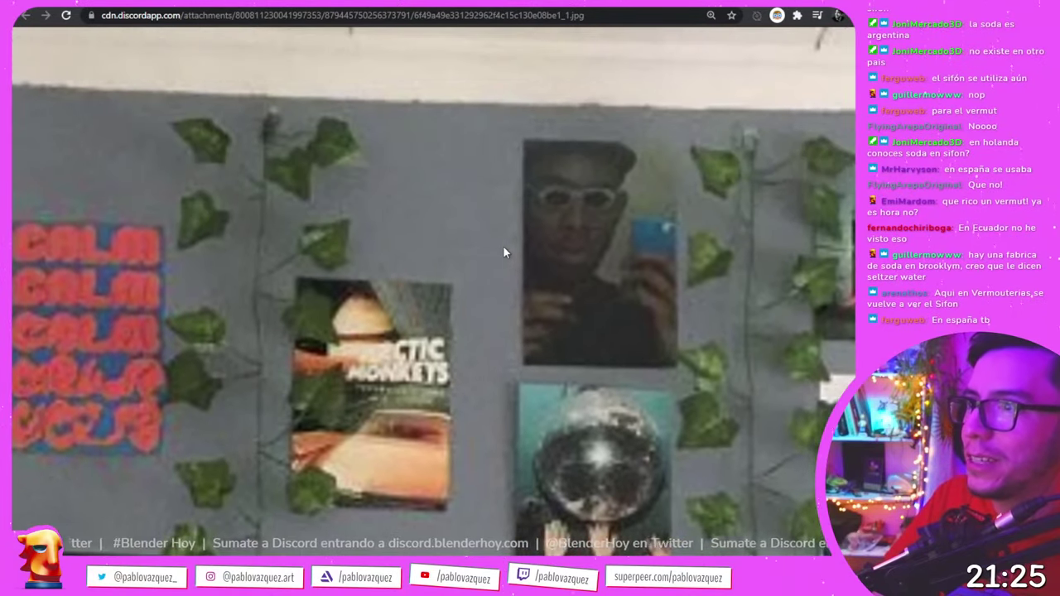
{"action": "scroll", "coordinate": [503, 247], "scroll_direction": "left", "scroll_amount": 8}
- Pan over the rest of the poster wall, then return to Discord and close the enlarged image
{"action": "scroll", "coordinate": [506, 254], "scroll_direction": "right", "scroll_amount": 10}
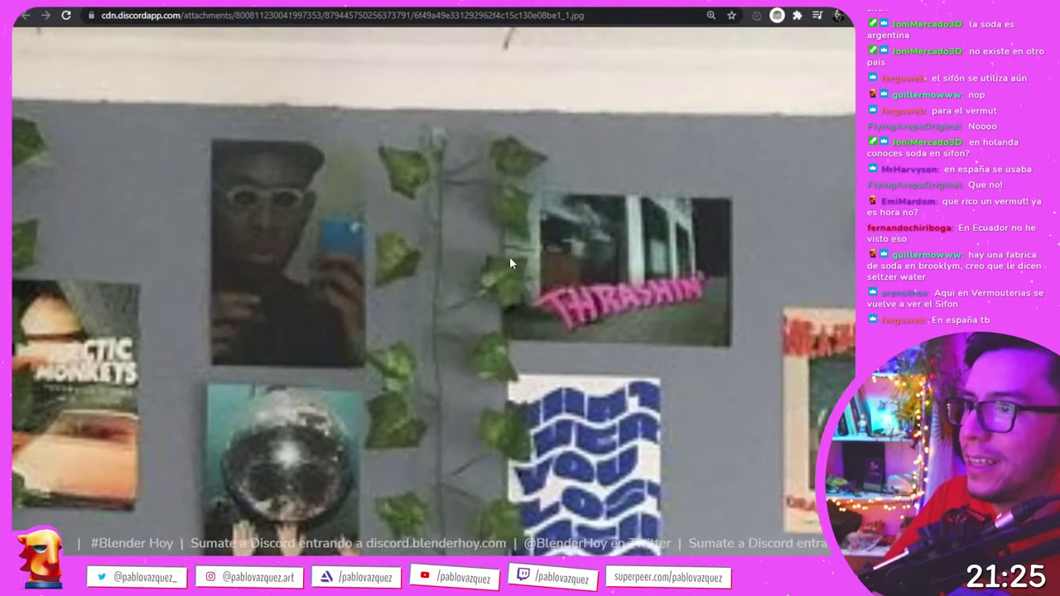
{"action": "scroll", "coordinate": [509, 256], "scroll_direction": "right", "scroll_amount": 2}
{"action": "scroll", "coordinate": [586, 312], "scroll_direction": "down", "scroll_amount": 8}
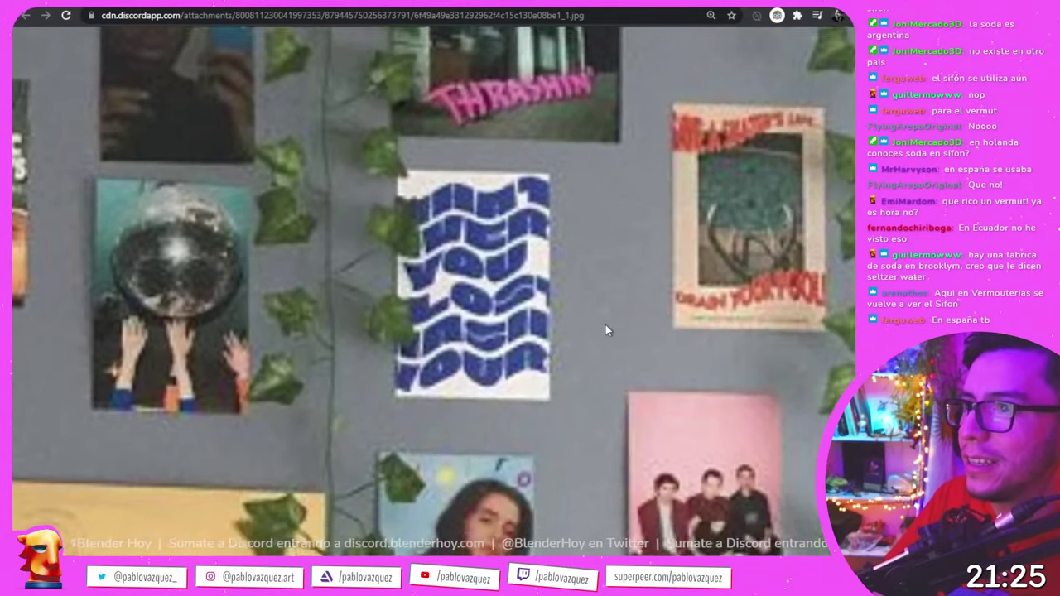
{"action": "scroll", "coordinate": [603, 325], "scroll_direction": "down", "scroll_amount": 8}
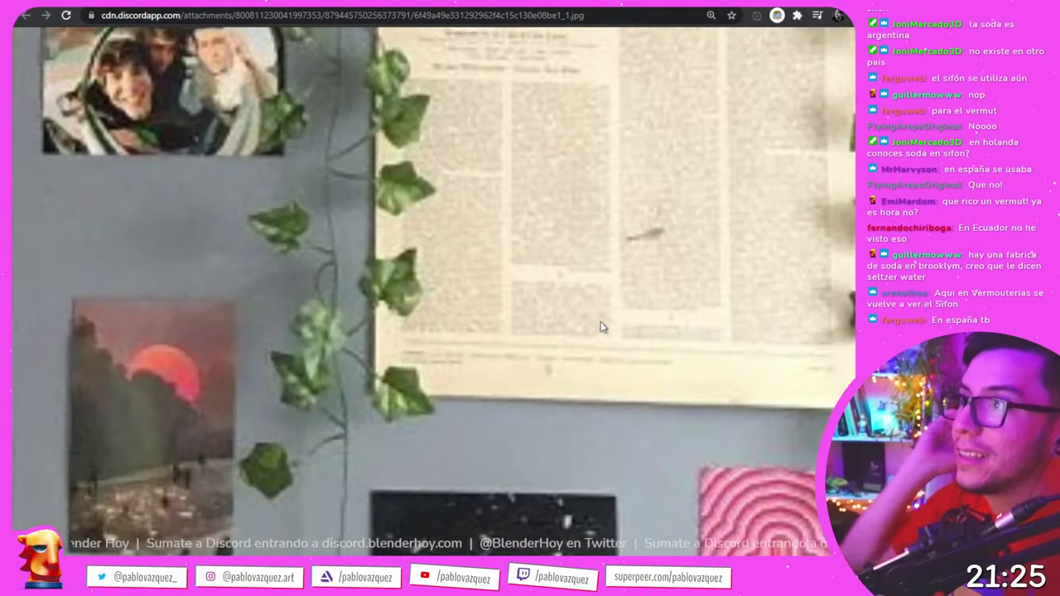
{"action": "scroll", "coordinate": [600, 321], "scroll_direction": "up", "scroll_amount": 4}
{"action": "scroll", "coordinate": [600, 324], "scroll_direction": "up", "scroll_amount": 3}
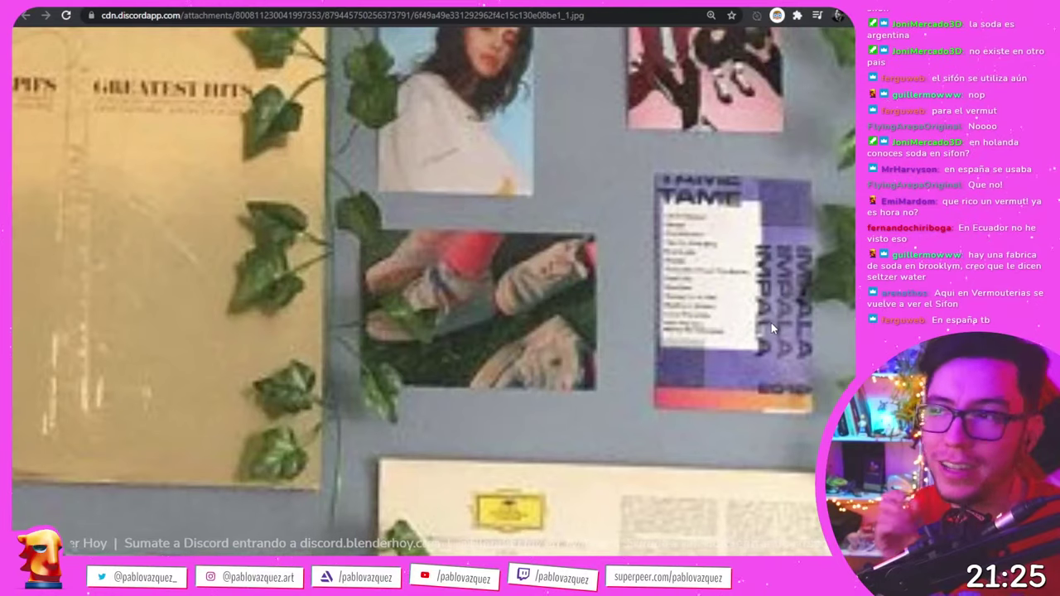
{"action": "scroll", "coordinate": [687, 327], "scroll_direction": "down", "scroll_amount": 5}
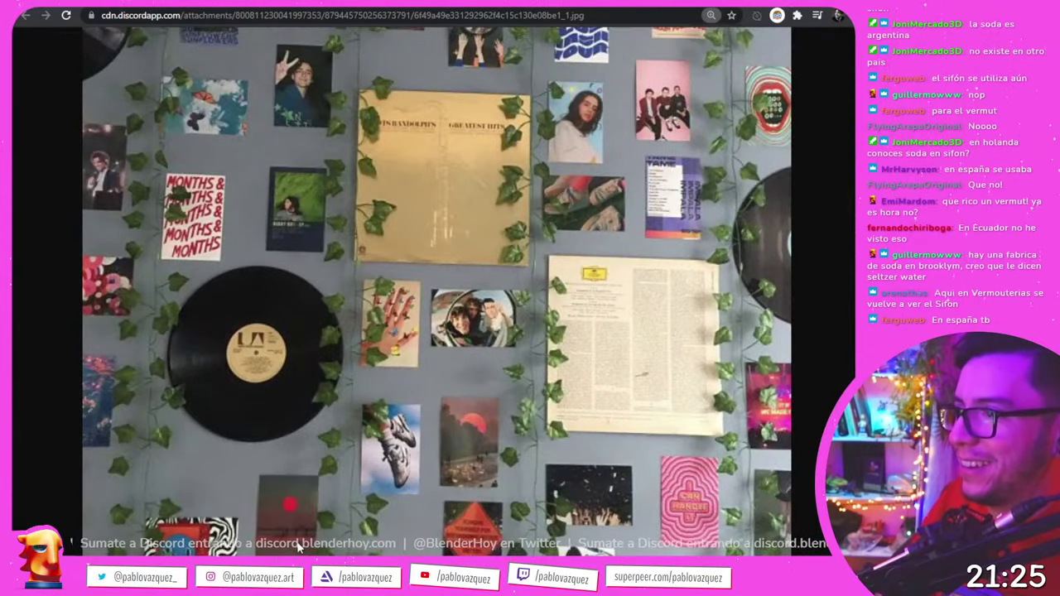
{"action": "scroll", "coordinate": [272, 515], "scroll_direction": "up", "scroll_amount": 2}
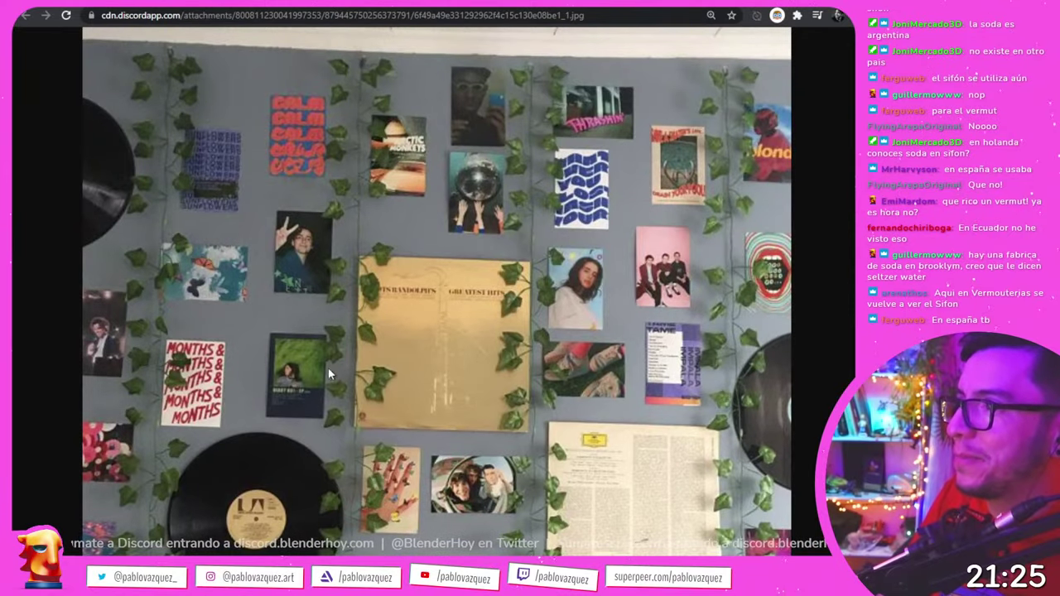
{"action": "key", "text": "alt+Tab"}
{"action": "key", "text": "Escape"}
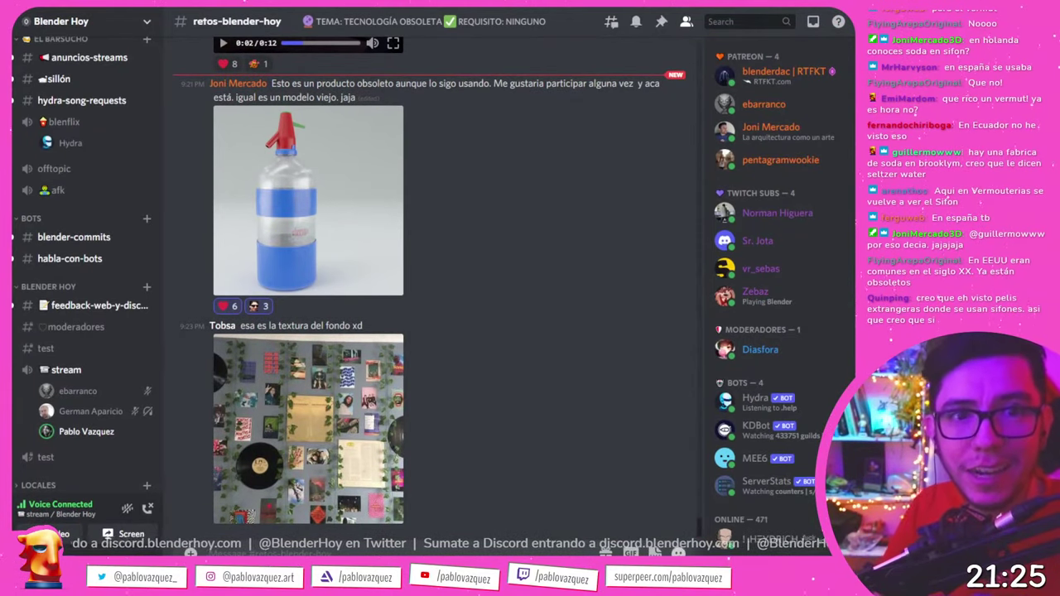
- Scroll through the Tecnología Obsoleta entries, then bring up the Twitch chat popout
{"action": "scroll", "coordinate": [517, 404], "scroll_direction": "down", "scroll_amount": 10}
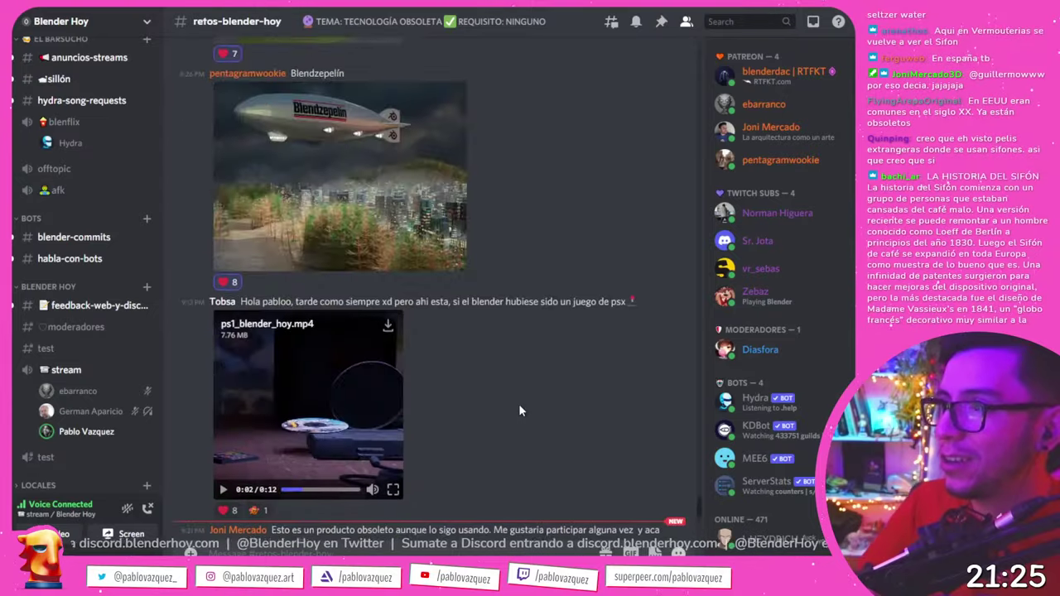
{"action": "scroll", "coordinate": [520, 400], "scroll_direction": "down", "scroll_amount": 15}
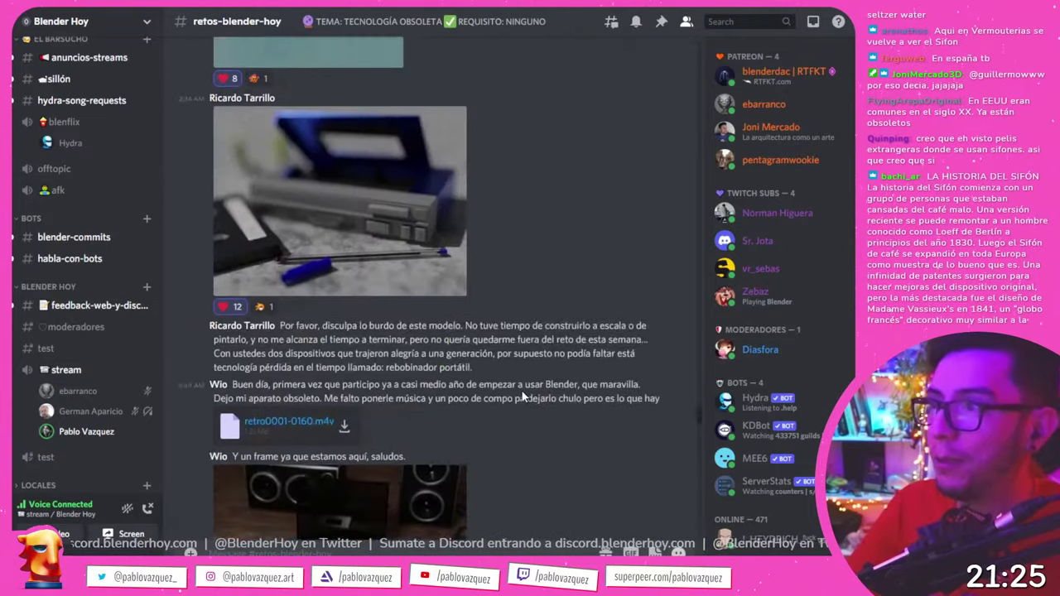
{"action": "scroll", "coordinate": [453, 333], "scroll_direction": "up", "scroll_amount": 10}
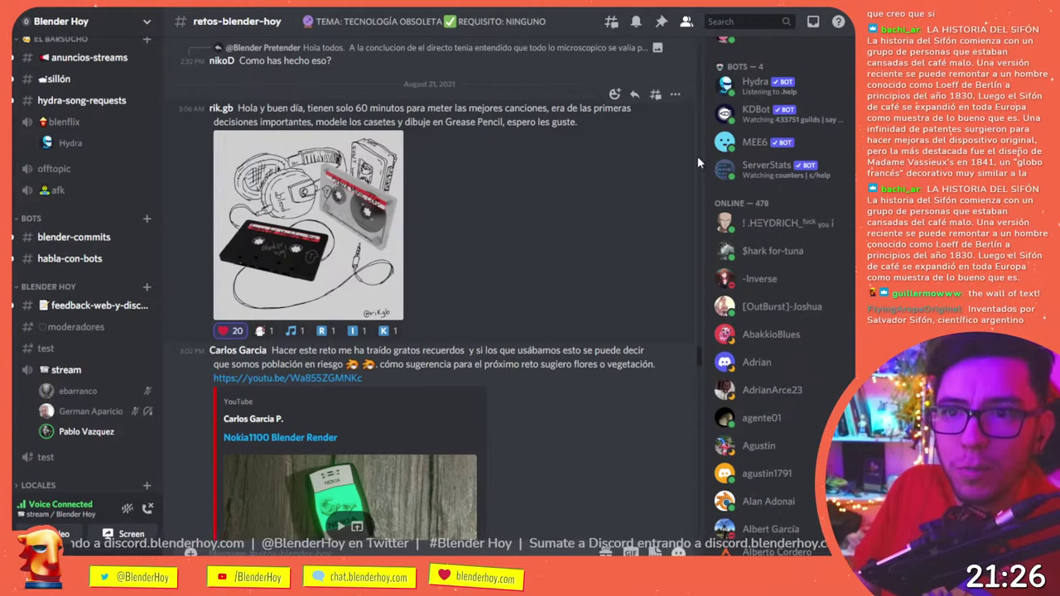
{"action": "key", "text": "alt+Tab"}
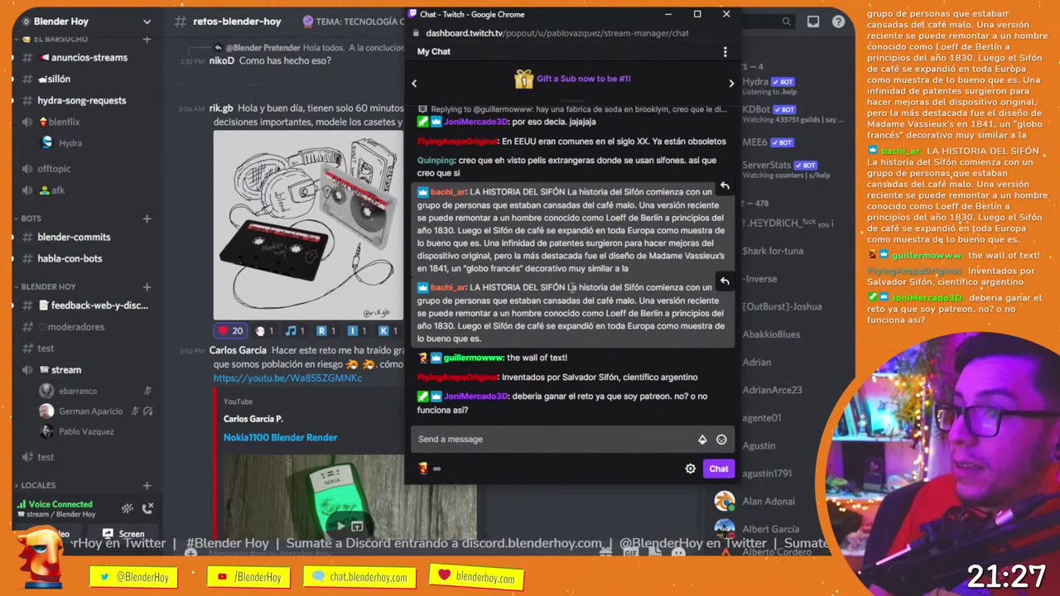
- Switch from the Twitch chat popout back to Discord's retos-blender-hoy channel
{"action": "key", "text": "alt+Tab"}
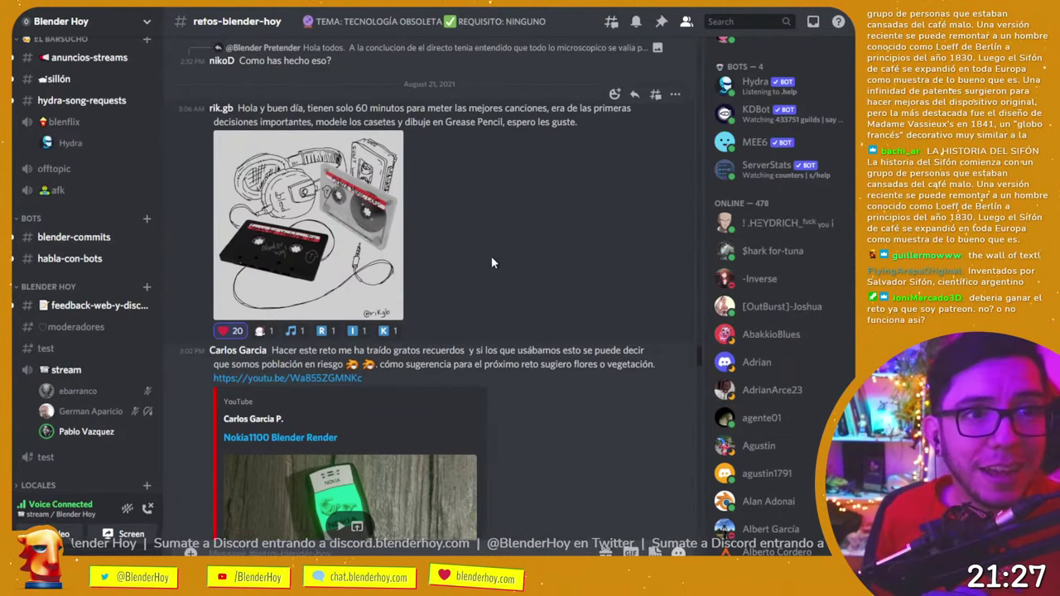
- Scroll down through the challenge entries and back up to the red rotary phone and calculator render
{"action": "scroll", "coordinate": [523, 262], "scroll_direction": "down", "scroll_amount": 3}
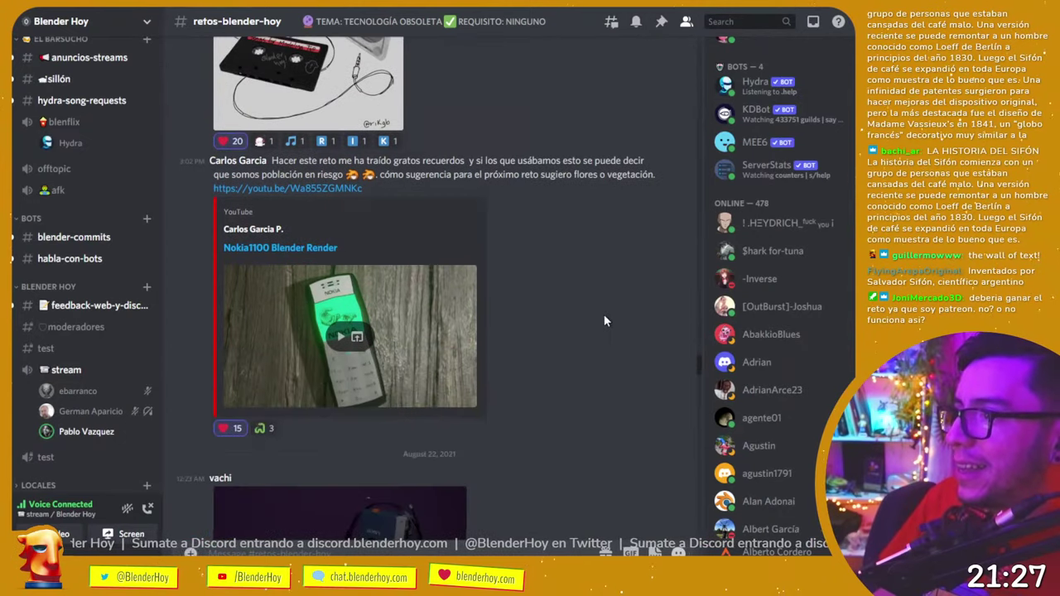
{"action": "scroll", "coordinate": [588, 356], "scroll_direction": "down", "scroll_amount": 4}
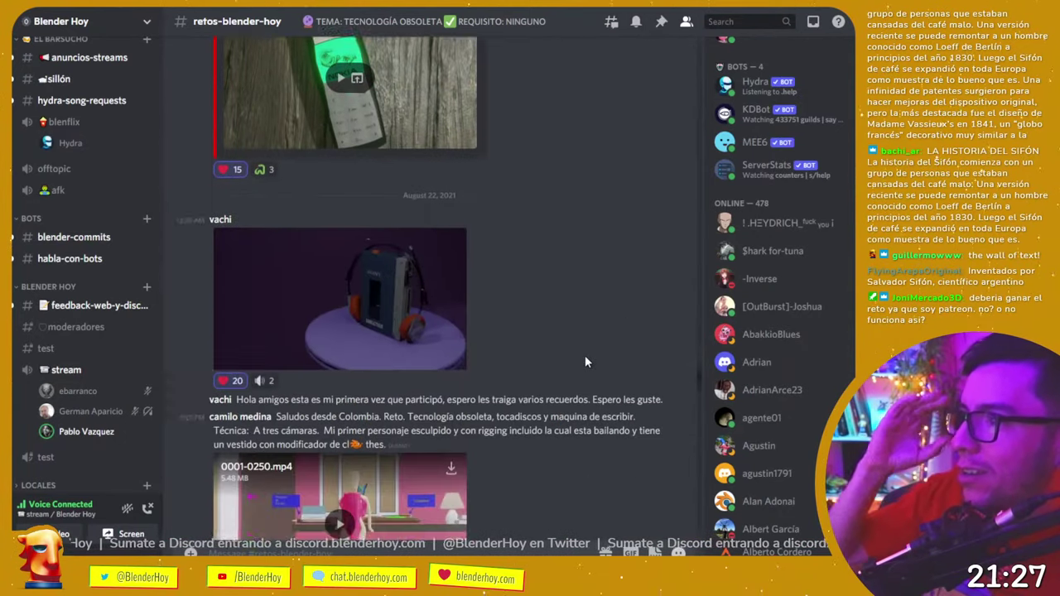
{"action": "scroll", "coordinate": [584, 362], "scroll_direction": "down", "scroll_amount": 2}
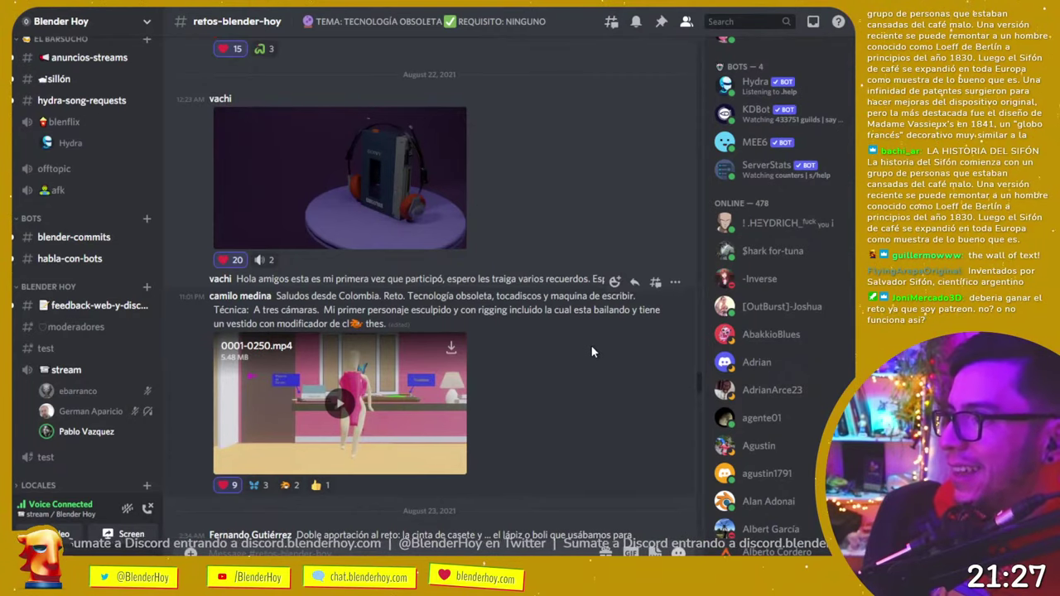
{"action": "scroll", "coordinate": [591, 354], "scroll_direction": "down", "scroll_amount": 8}
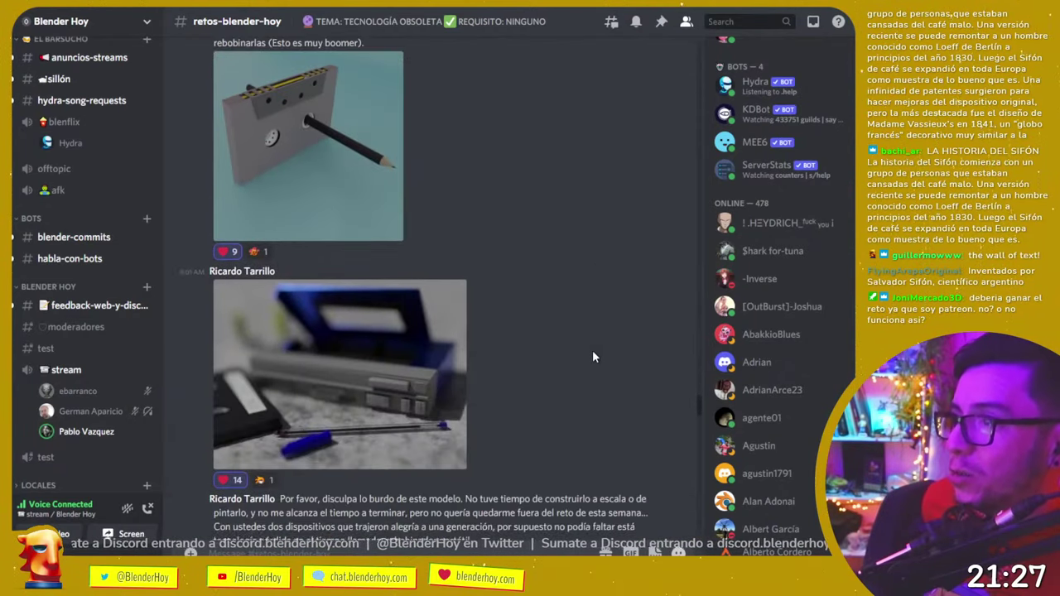
{"action": "scroll", "coordinate": [591, 358], "scroll_direction": "down", "scroll_amount": 7}
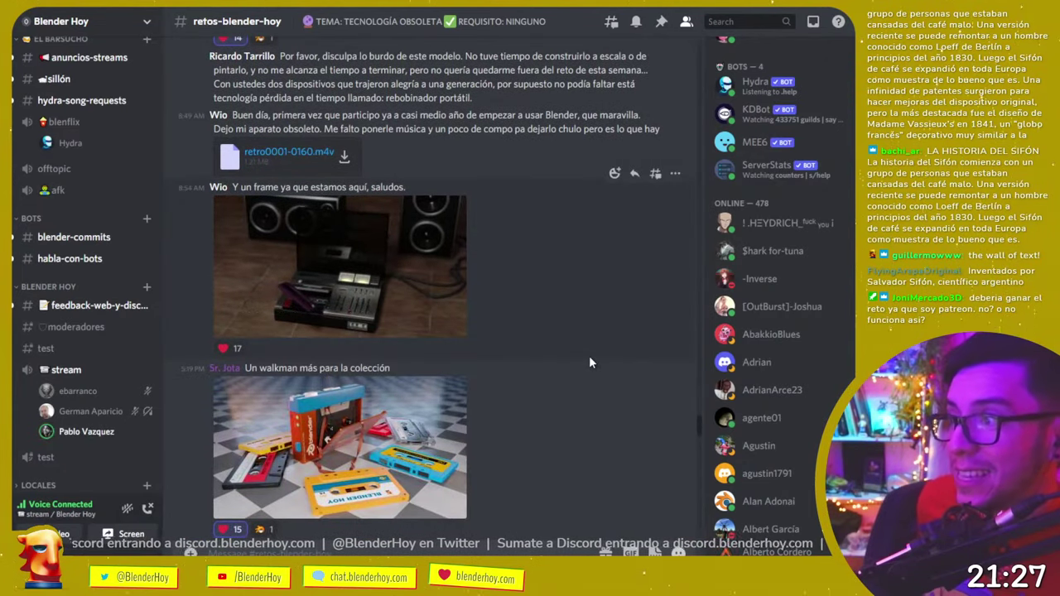
{"action": "scroll", "coordinate": [578, 338], "scroll_direction": "down", "scroll_amount": 7}
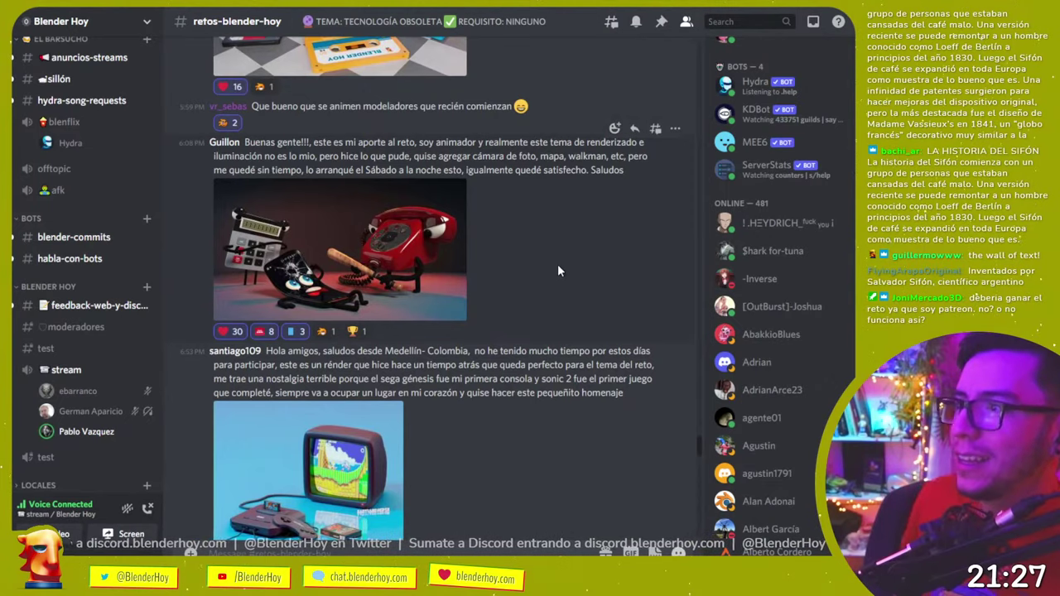
{"action": "scroll", "coordinate": [534, 280], "scroll_direction": "down", "scroll_amount": 3}
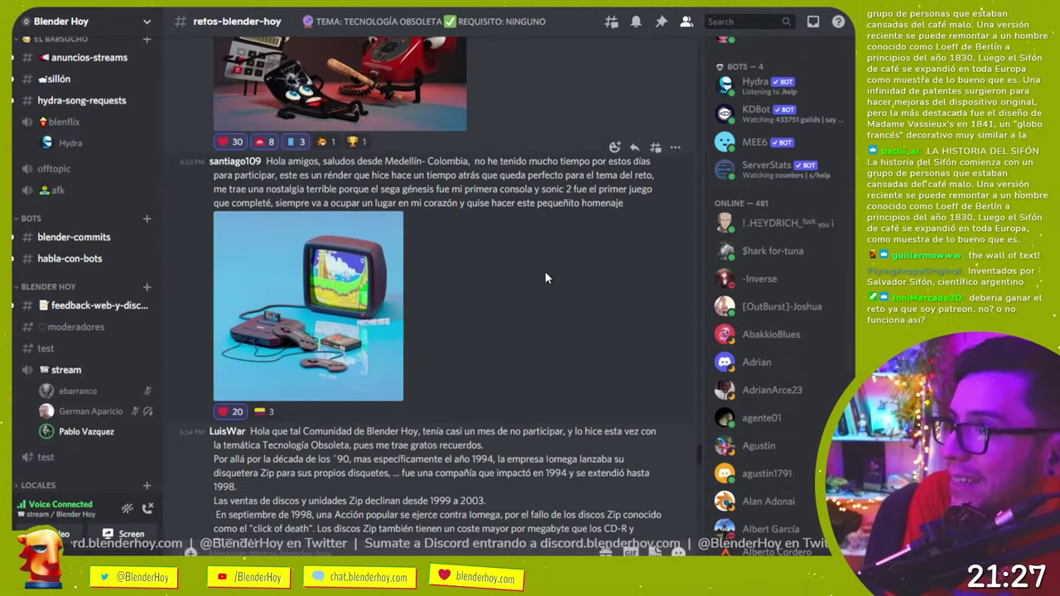
{"action": "scroll", "coordinate": [545, 277], "scroll_direction": "down", "scroll_amount": 5}
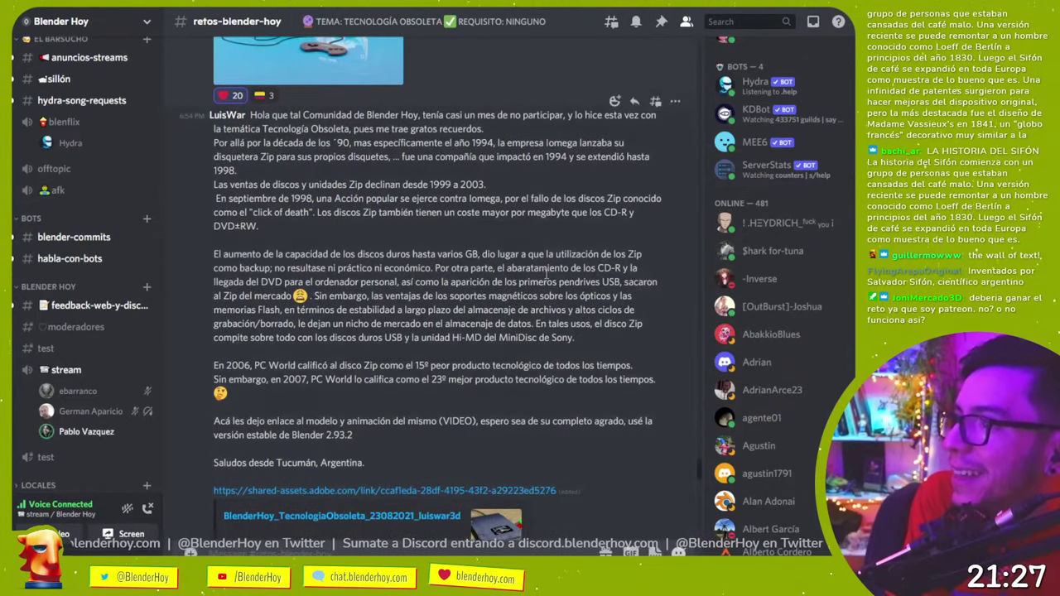
{"action": "scroll", "coordinate": [546, 273], "scroll_direction": "down", "scroll_amount": 7}
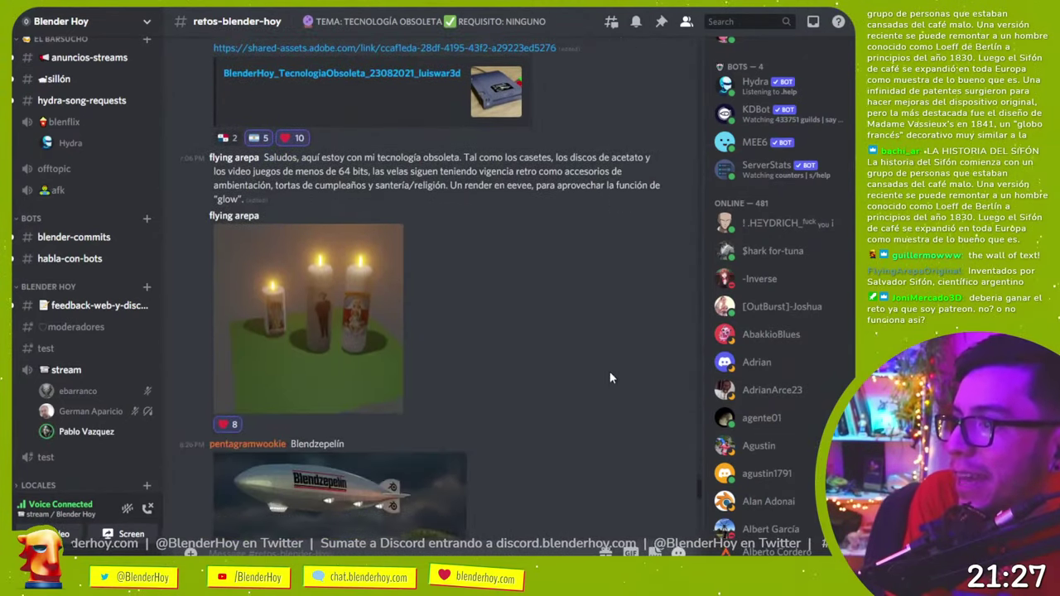
{"action": "scroll", "coordinate": [602, 411], "scroll_direction": "down", "scroll_amount": 3}
{"action": "scroll", "coordinate": [603, 413], "scroll_direction": "down", "scroll_amount": 3}
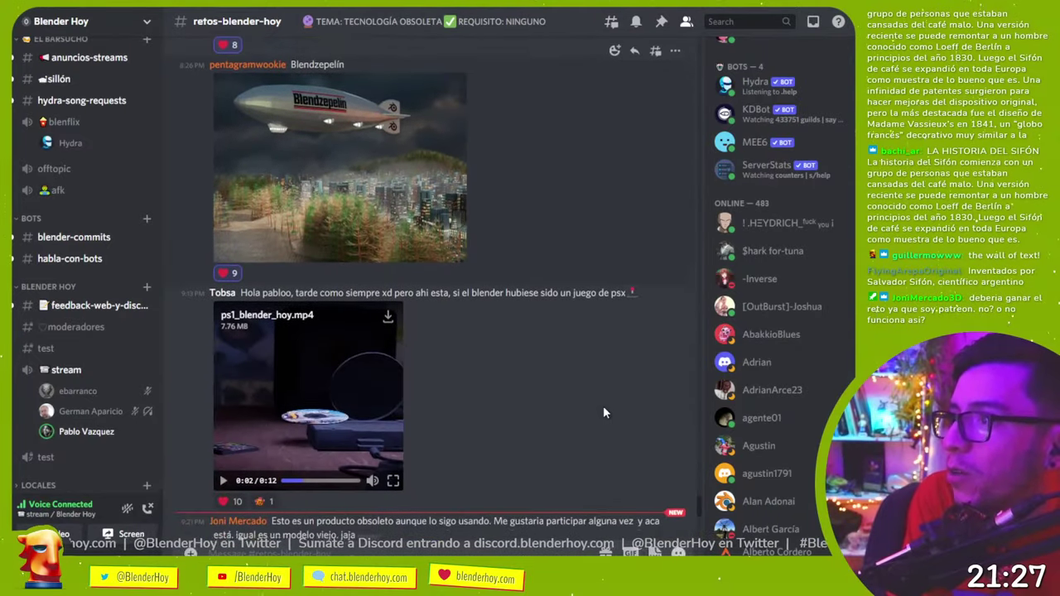
{"action": "scroll", "coordinate": [602, 411], "scroll_direction": "down", "scroll_amount": 2}
{"action": "scroll", "coordinate": [572, 409], "scroll_direction": "down", "scroll_amount": 4}
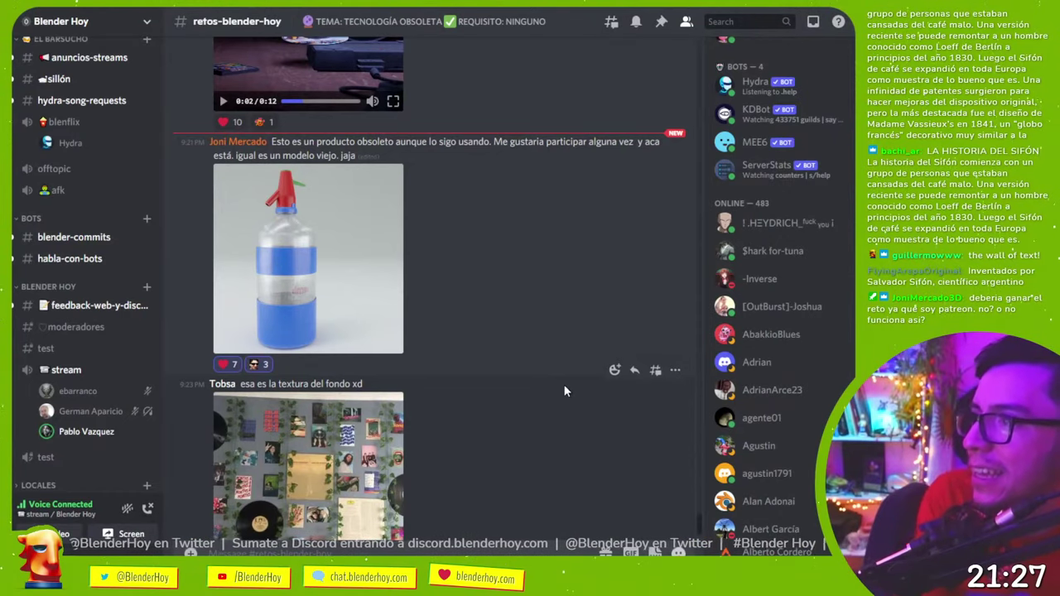
{"action": "scroll", "coordinate": [508, 392], "scroll_direction": "down", "scroll_amount": 1}
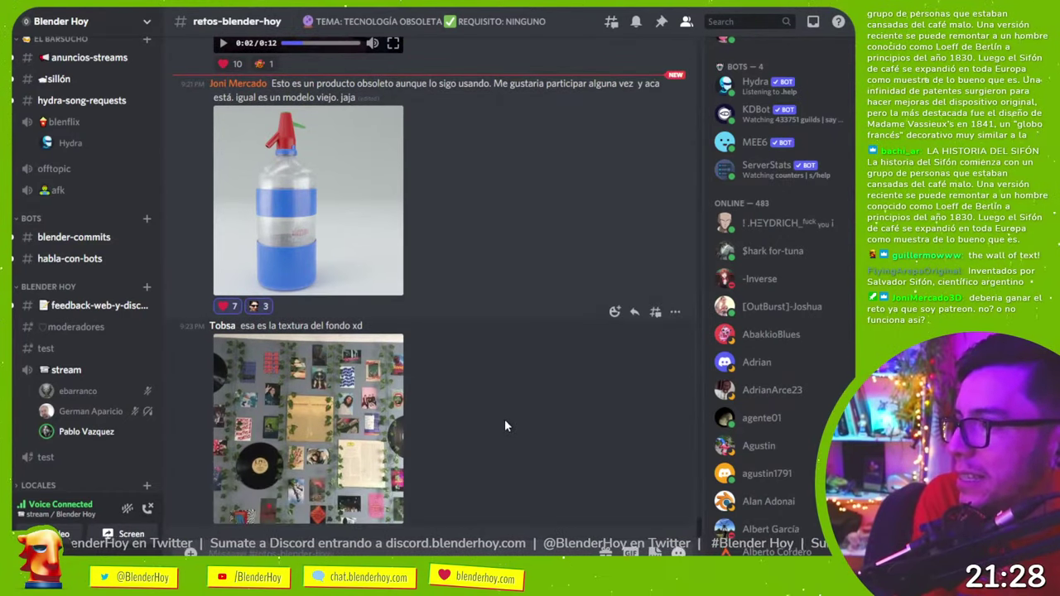
{"action": "scroll", "coordinate": [507, 419], "scroll_direction": "up", "scroll_amount": 5}
{"action": "scroll", "coordinate": [509, 426], "scroll_direction": "up", "scroll_amount": 15}
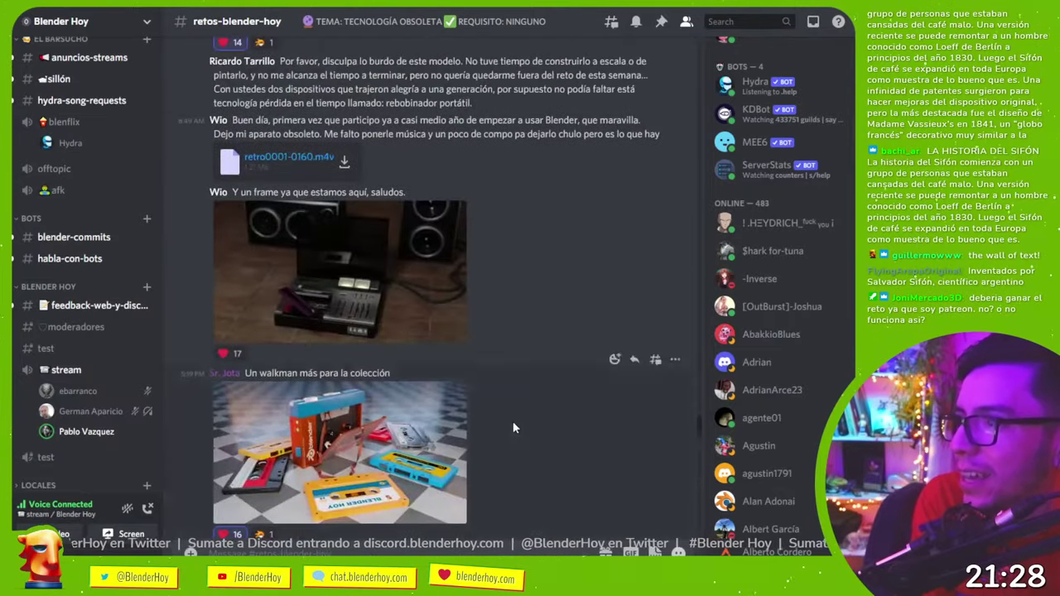
{"action": "scroll", "coordinate": [513, 426], "scroll_direction": "up", "scroll_amount": 15}
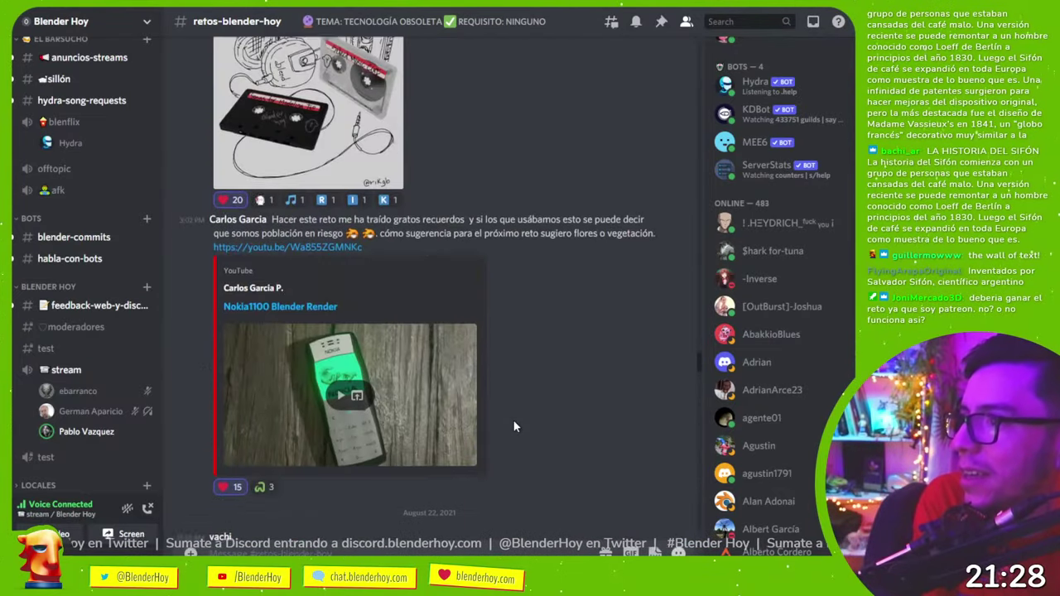
{"action": "scroll", "coordinate": [552, 424], "scroll_direction": "up", "scroll_amount": 1}
{"action": "scroll", "coordinate": [547, 405], "scroll_direction": "down", "scroll_amount": 4}
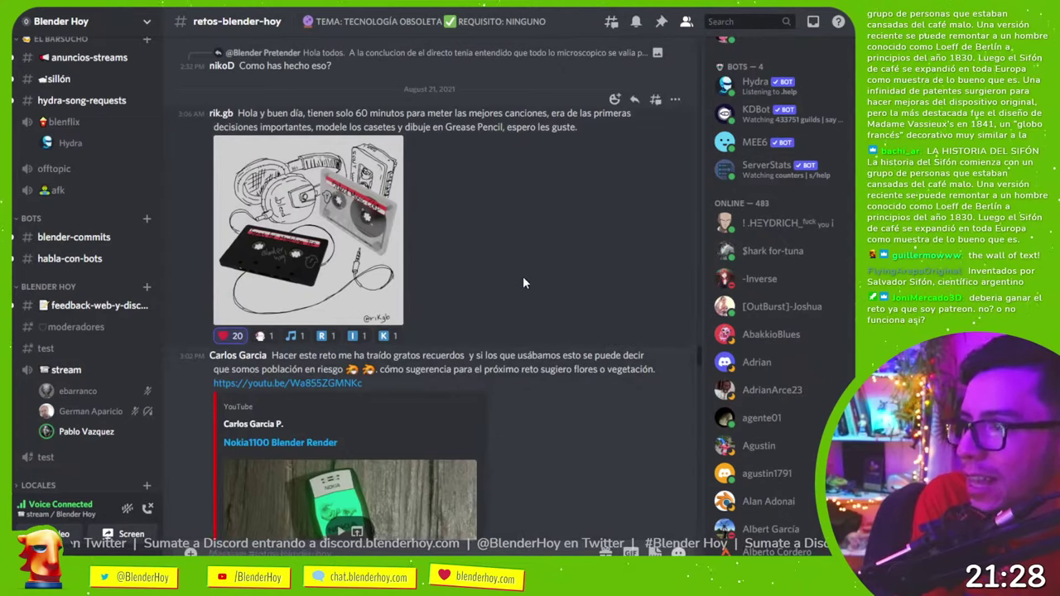
{"action": "scroll", "coordinate": [533, 265], "scroll_direction": "down", "scroll_amount": 6}
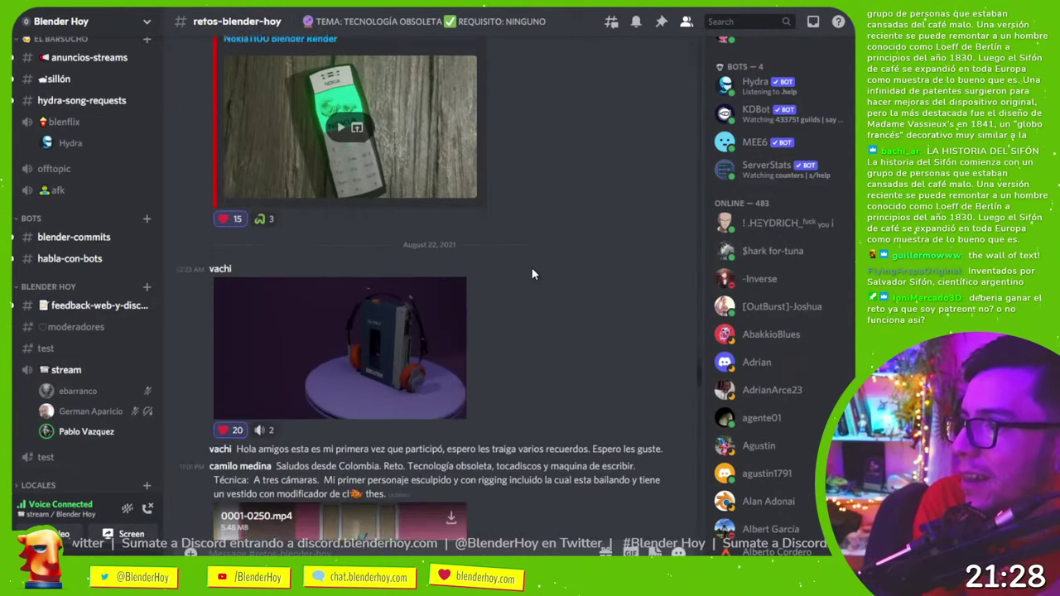
{"action": "scroll", "coordinate": [534, 274], "scroll_direction": "down", "scroll_amount": 5}
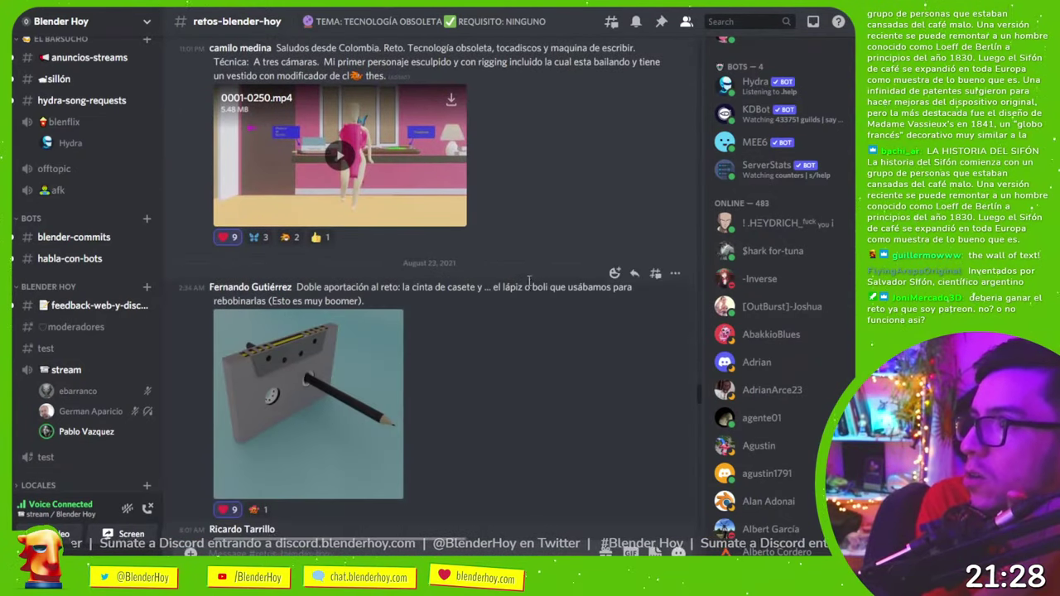
{"action": "scroll", "coordinate": [528, 284], "scroll_direction": "down", "scroll_amount": 6}
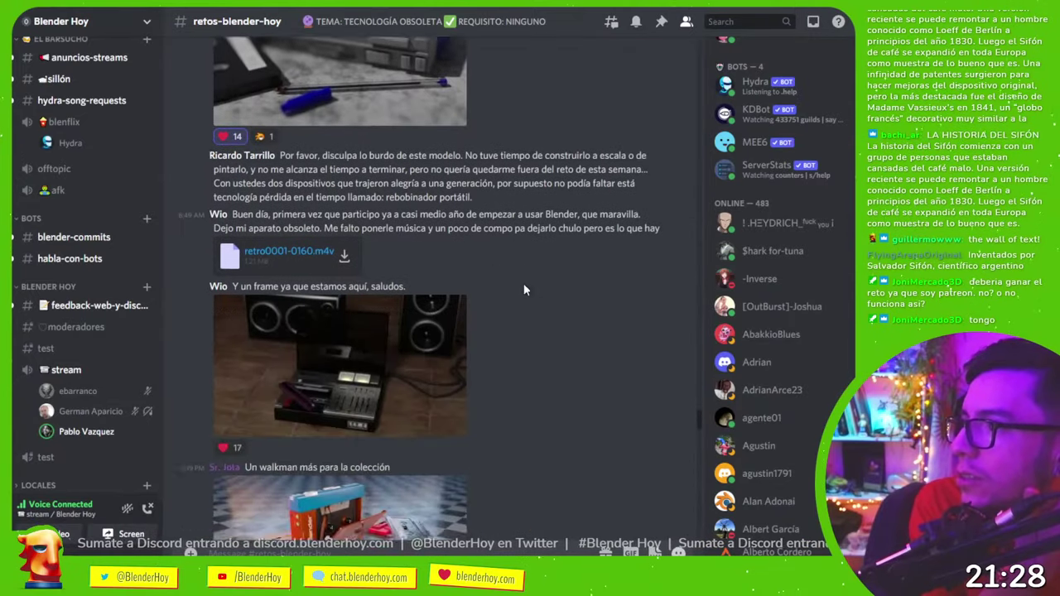
{"action": "scroll", "coordinate": [521, 289], "scroll_direction": "down", "scroll_amount": 6}
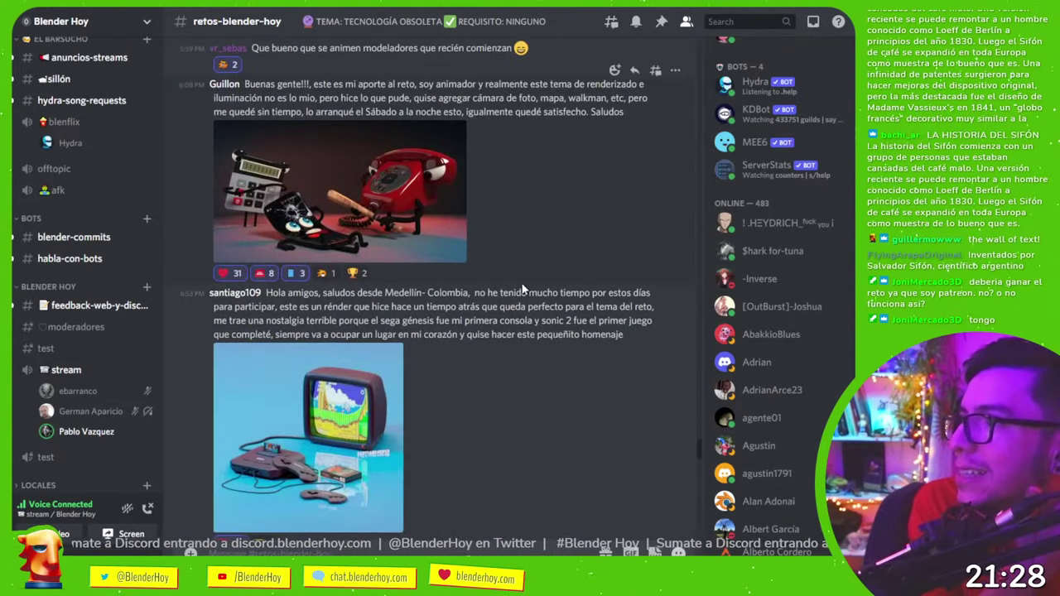
{"action": "scroll", "coordinate": [521, 289], "scroll_direction": "down", "scroll_amount": 2}
{"action": "scroll", "coordinate": [522, 288], "scroll_direction": "down", "scroll_amount": 4}
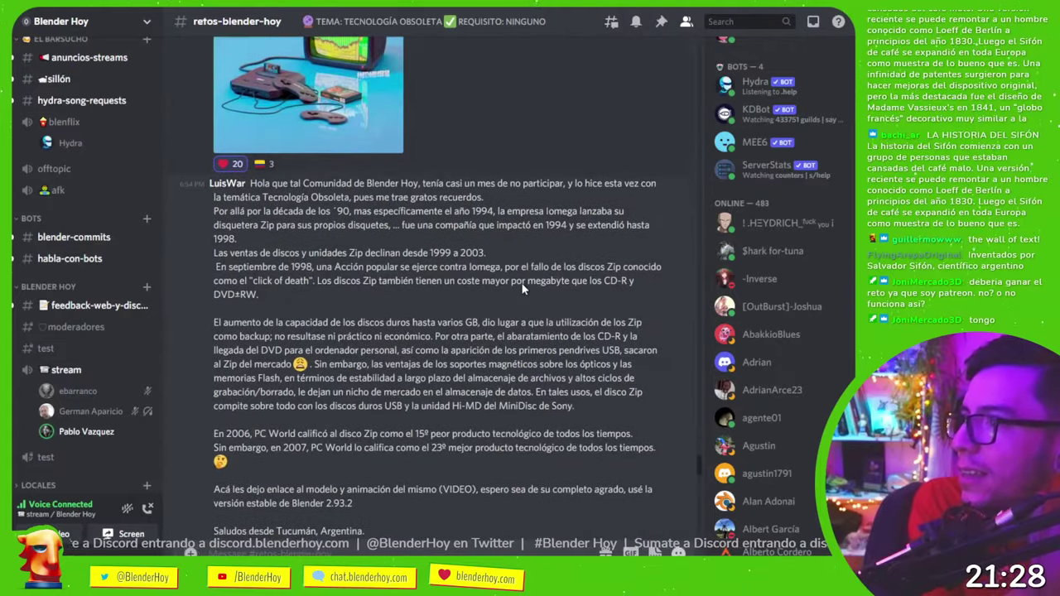
{"action": "scroll", "coordinate": [522, 287], "scroll_direction": "down", "scroll_amount": 8}
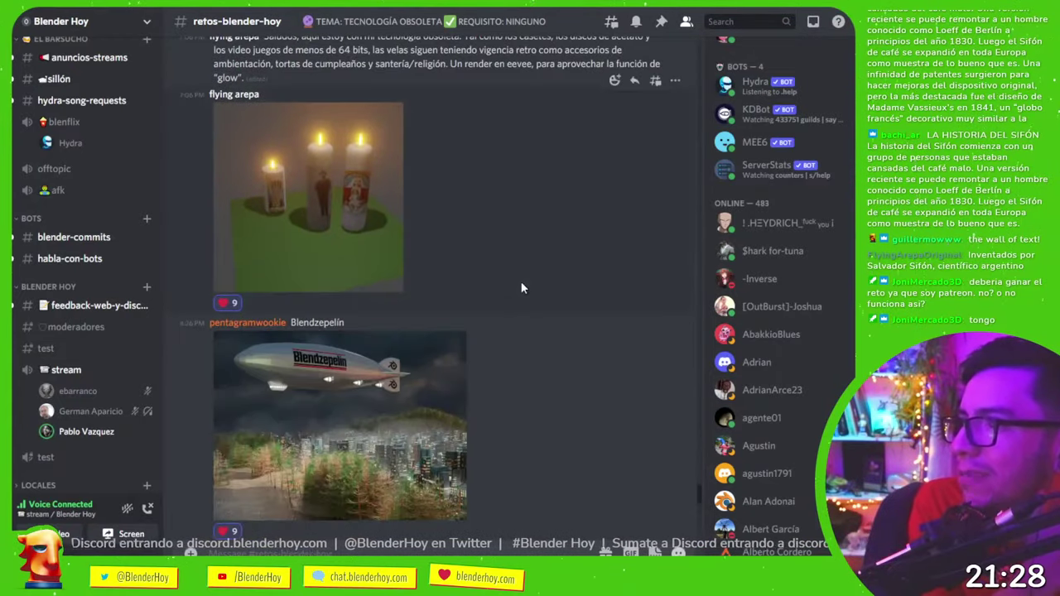
{"action": "scroll", "coordinate": [522, 288], "scroll_direction": "down", "scroll_amount": 8}
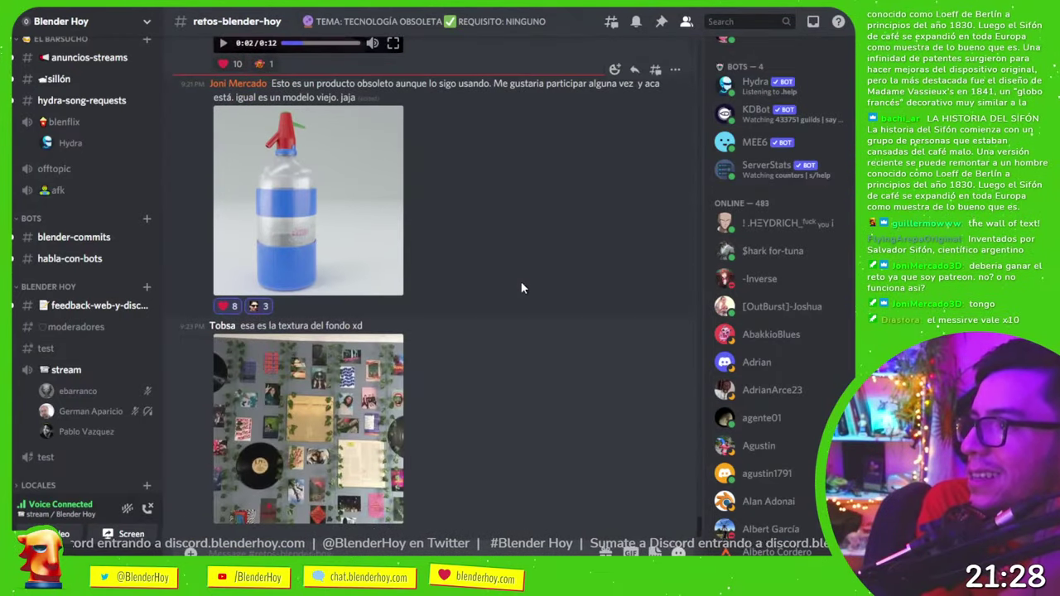
{"action": "scroll", "coordinate": [522, 286], "scroll_direction": "up", "scroll_amount": 15}
{"action": "scroll", "coordinate": [521, 286], "scroll_direction": "down", "scroll_amount": 15}
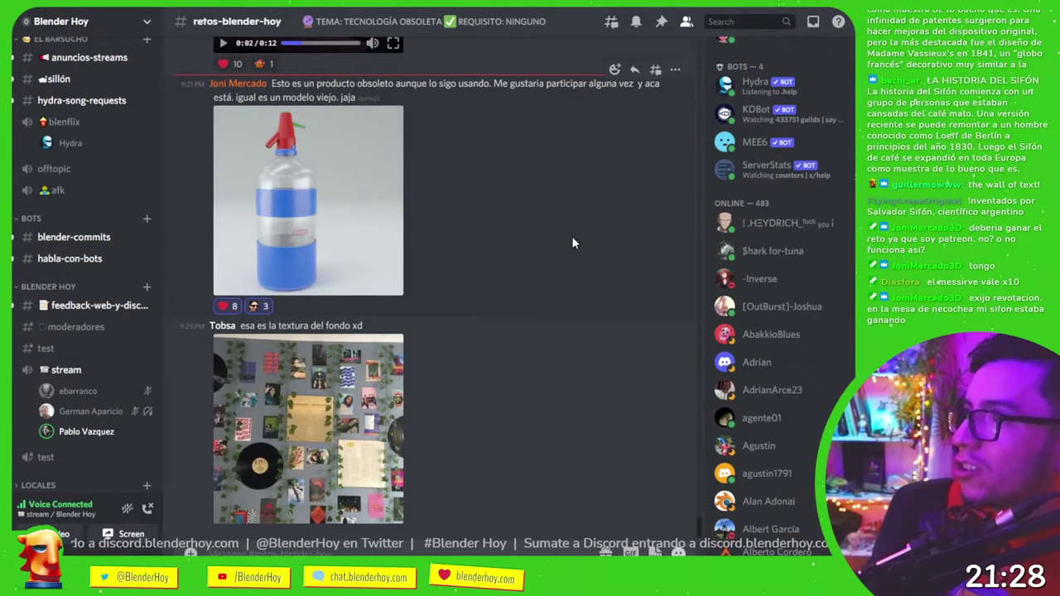
{"action": "scroll", "coordinate": [574, 246], "scroll_direction": "up", "scroll_amount": 15}
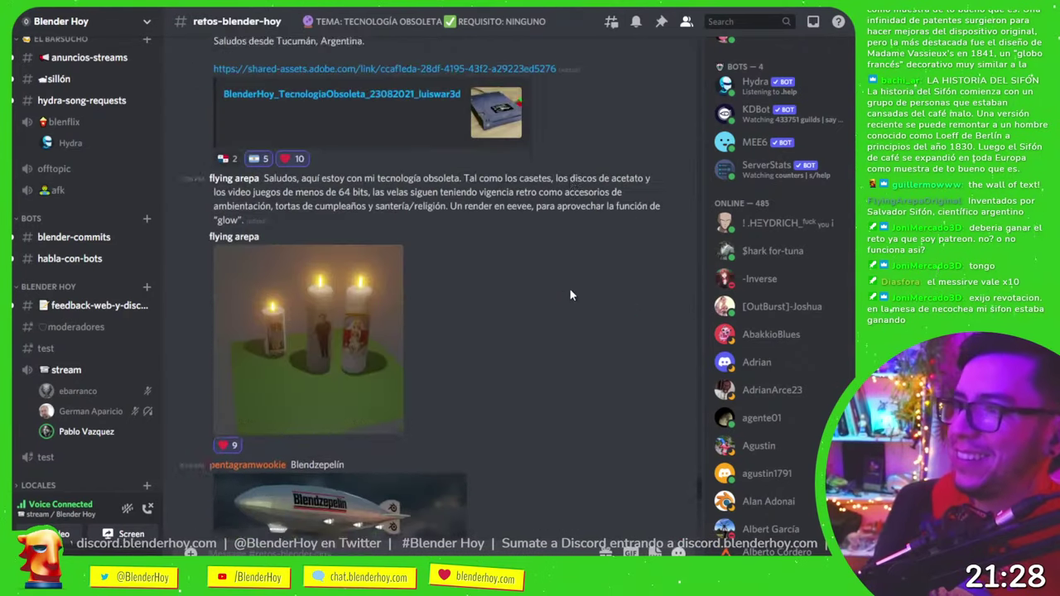
{"action": "scroll", "coordinate": [545, 294], "scroll_direction": "up", "scroll_amount": 3}
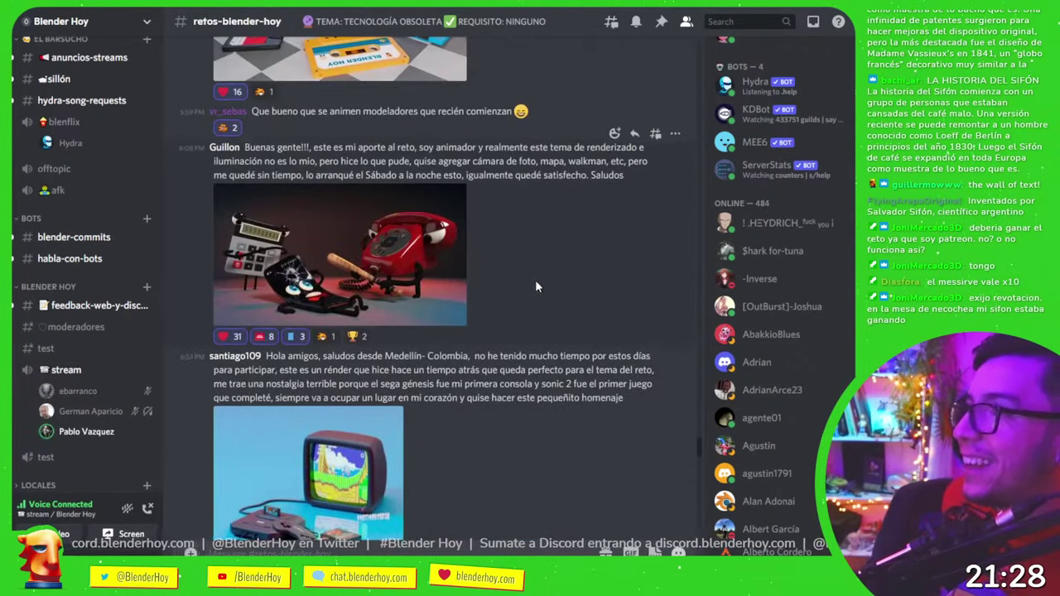
{"action": "scroll", "coordinate": [563, 282], "scroll_direction": "up", "scroll_amount": 2}
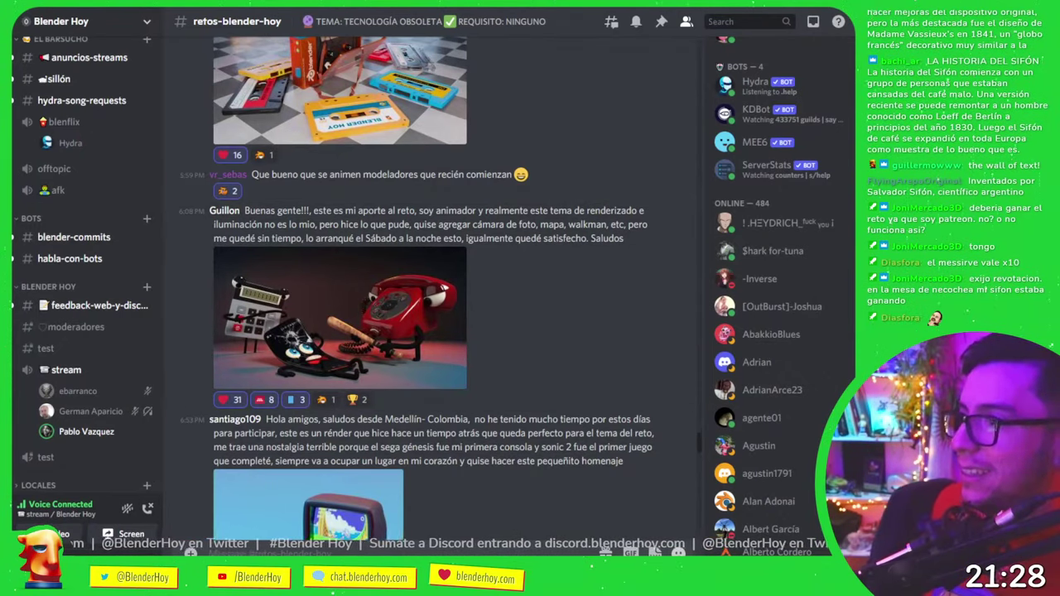
- Enlarge the red telephone and calculator render, then close the viewer
{"action": "left_click", "coordinate": [400, 324]}
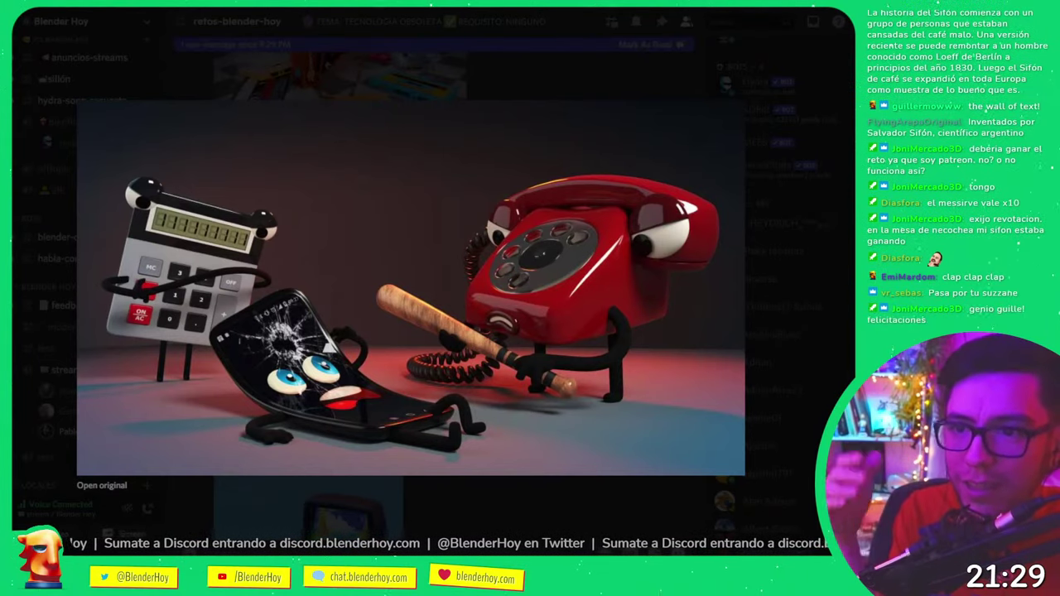
{"action": "left_click", "coordinate": [561, 524]}
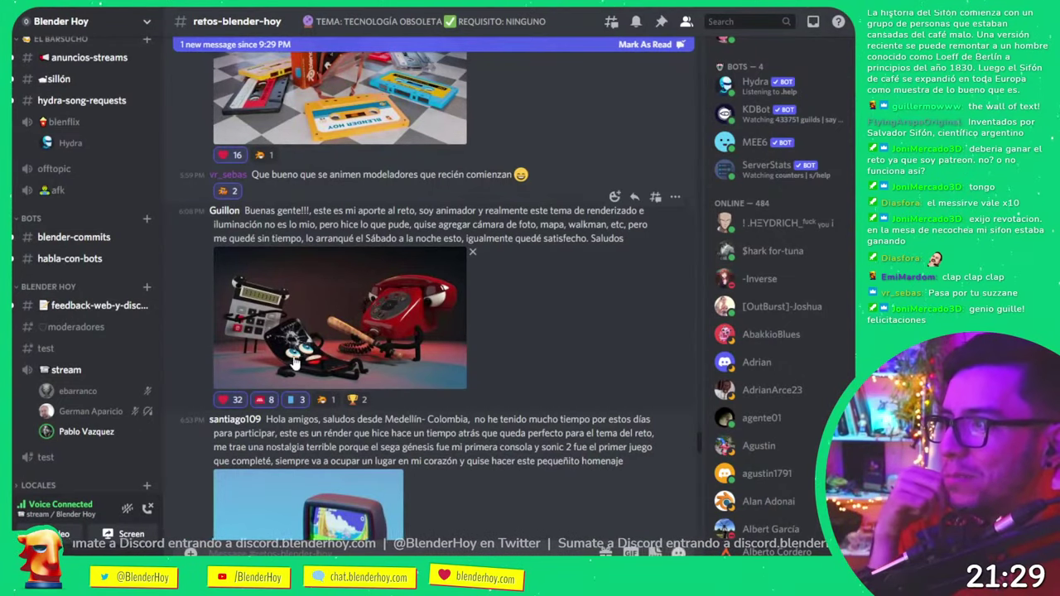
- Add a trophy and one more reaction to the red-telephone entry, then switch to the browser
{"action": "left_click", "coordinate": [354, 400]}
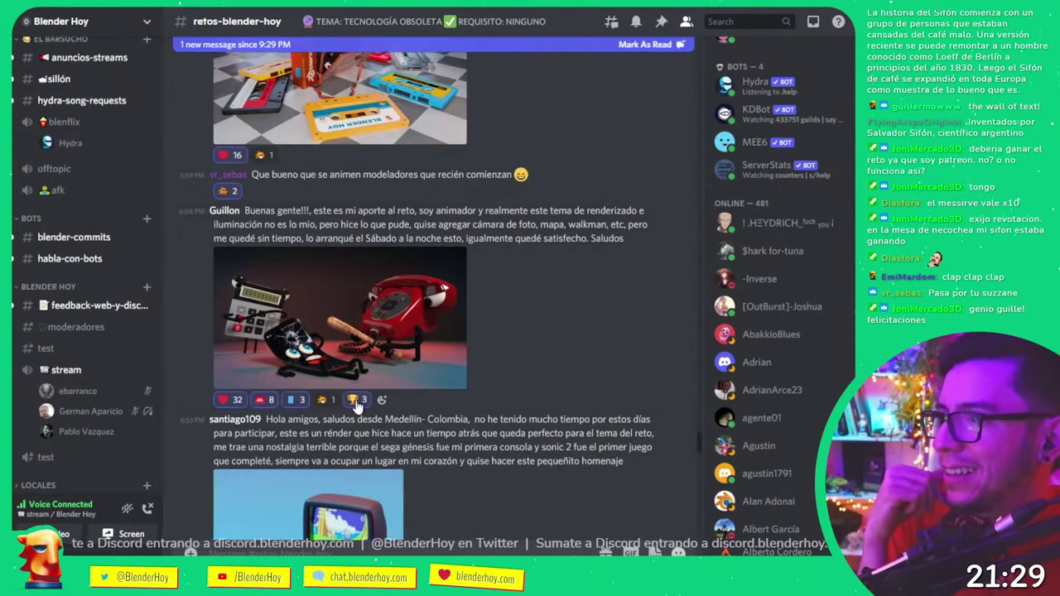
{"action": "left_click", "coordinate": [327, 400]}
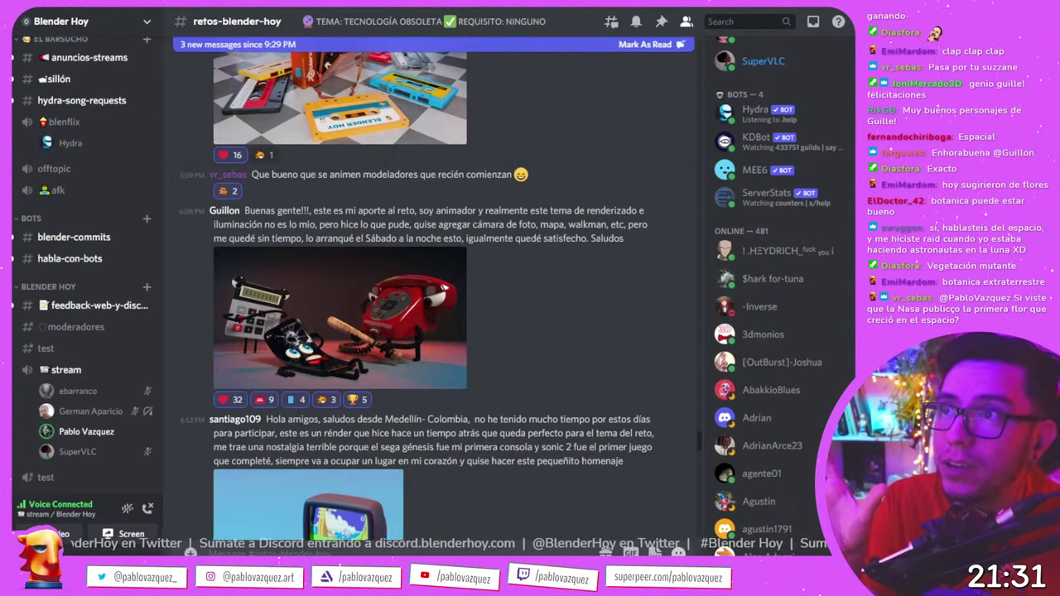
{"action": "key", "text": "alt+Tab"}
- Close the current tab, open a blank Google tab, and switch back to Discord
{"action": "key", "text": "ctrl+w"}
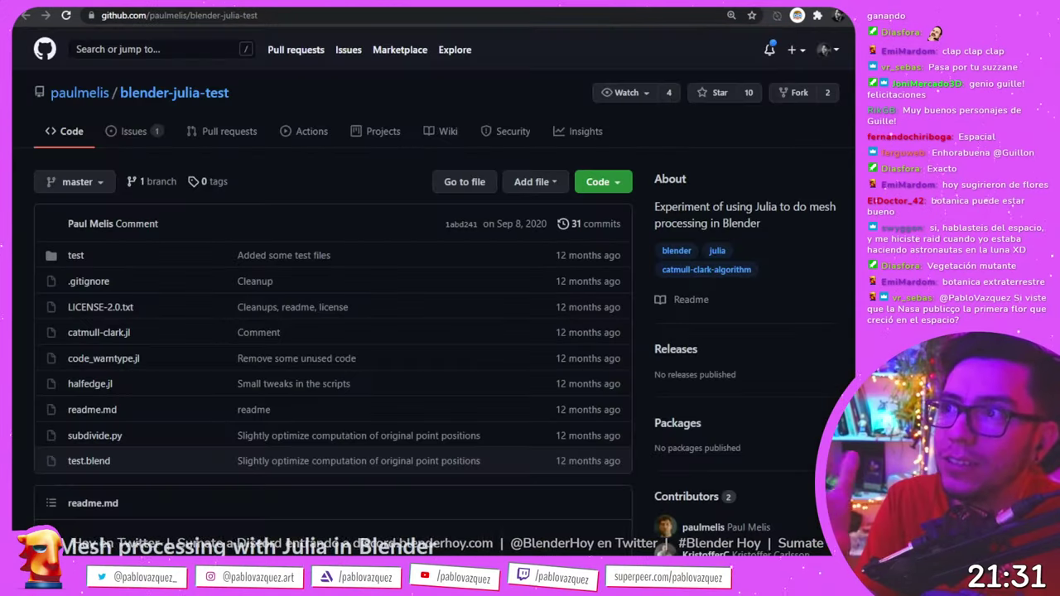
{"action": "key", "text": "ctrl+t"}
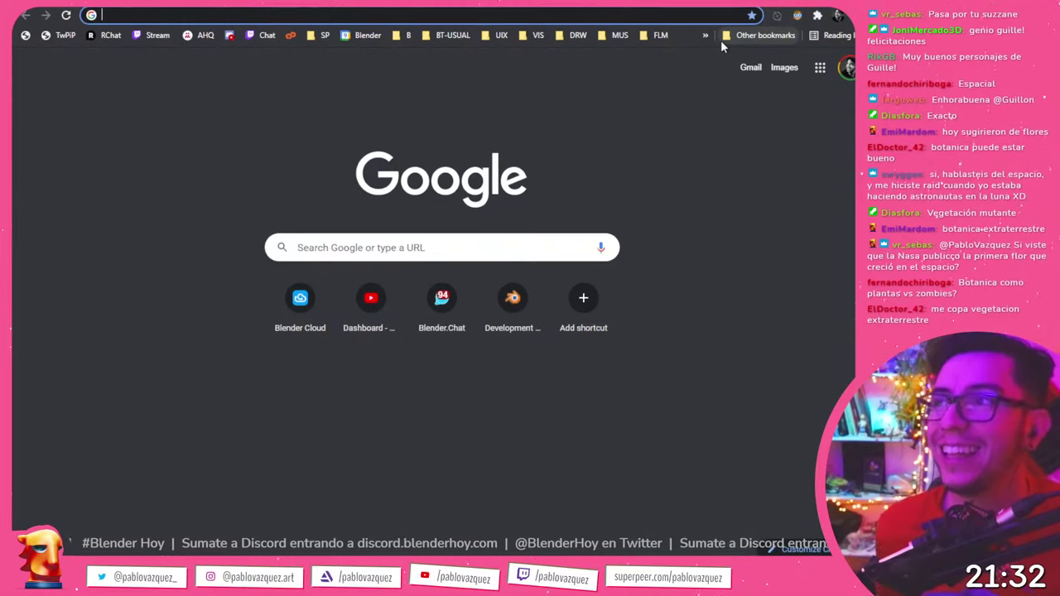
{"action": "key", "text": "alt+Tab"}
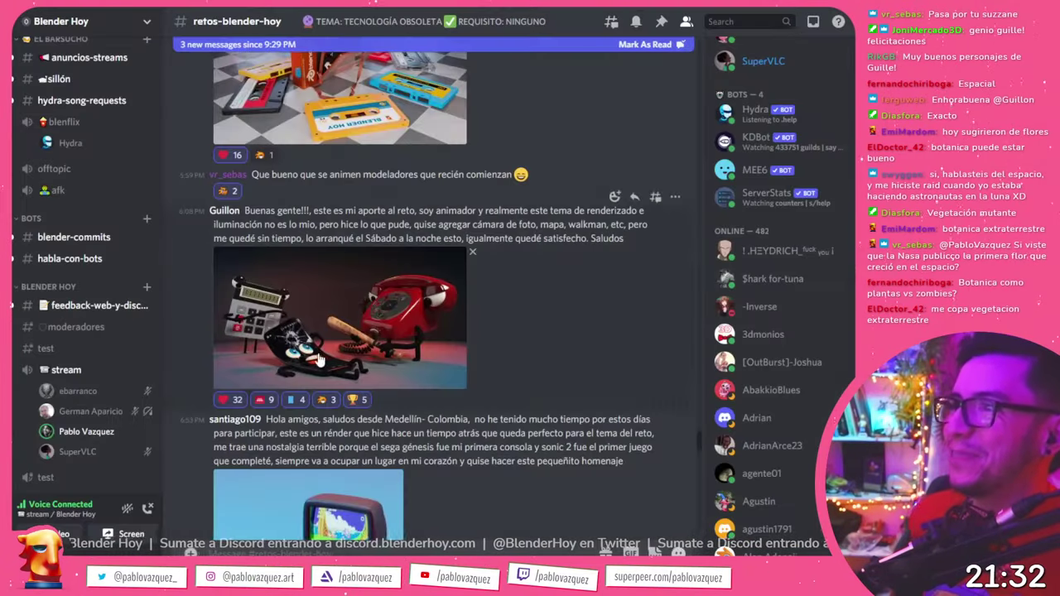
- Enlarge the red rotary phone render, then switch to the blank Google tab
{"action": "left_click", "coordinate": [459, 358]}
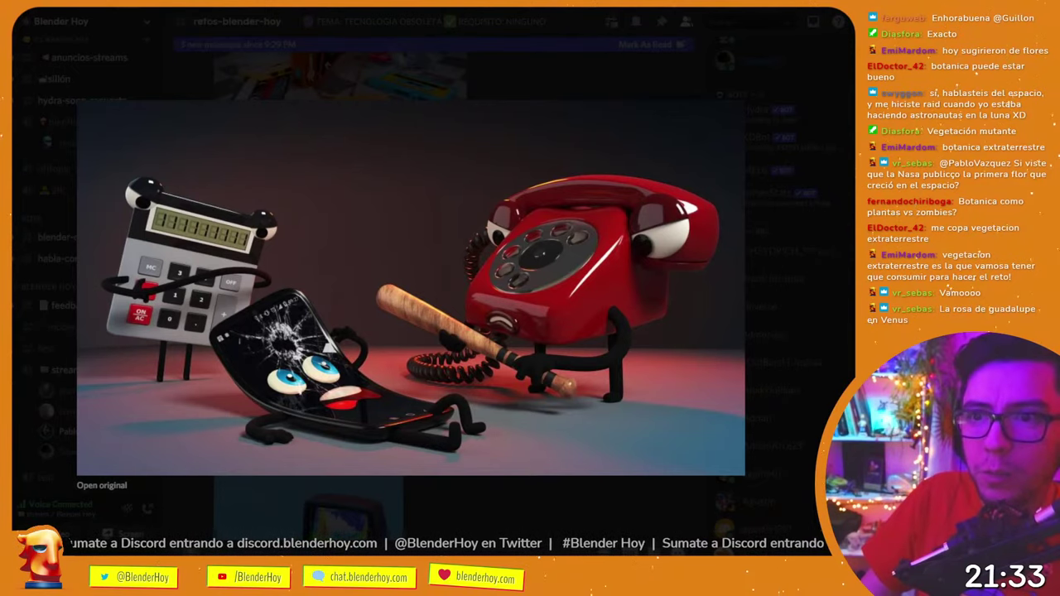
{"action": "key", "text": "alt+Tab"}
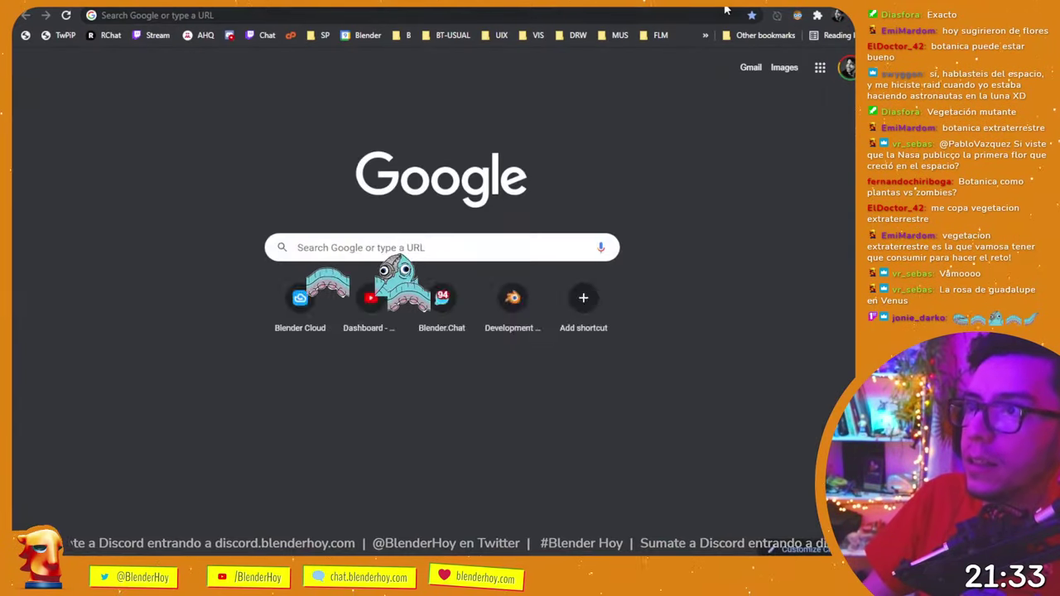
- Search Google for 'La rosa de guadalupe', scroll its image results, then go back to All results
{"action": "type", "text": "La rosa de guadalupe"}
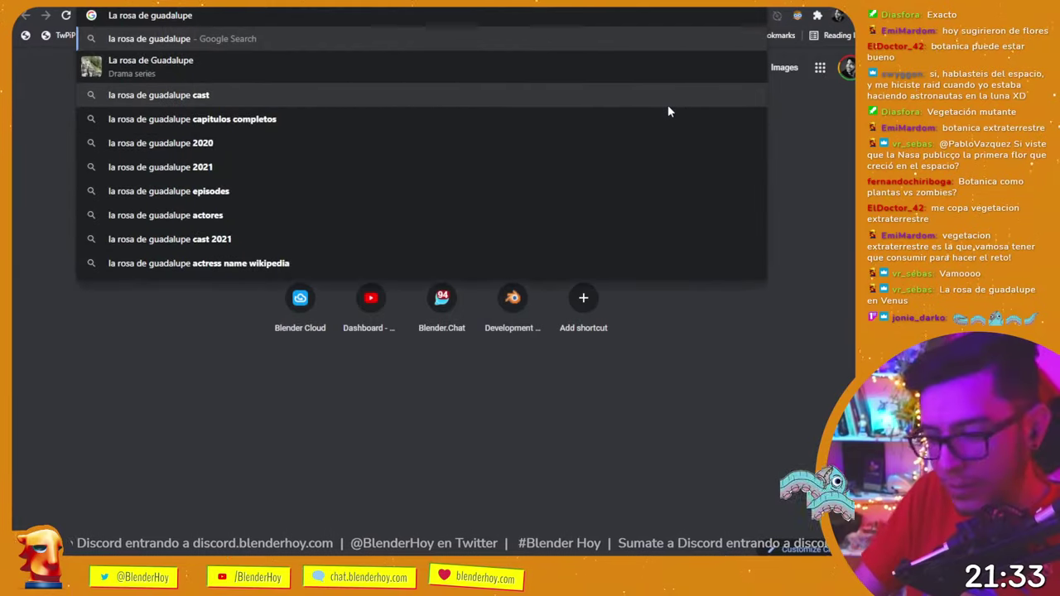
{"action": "key", "text": "Return"}
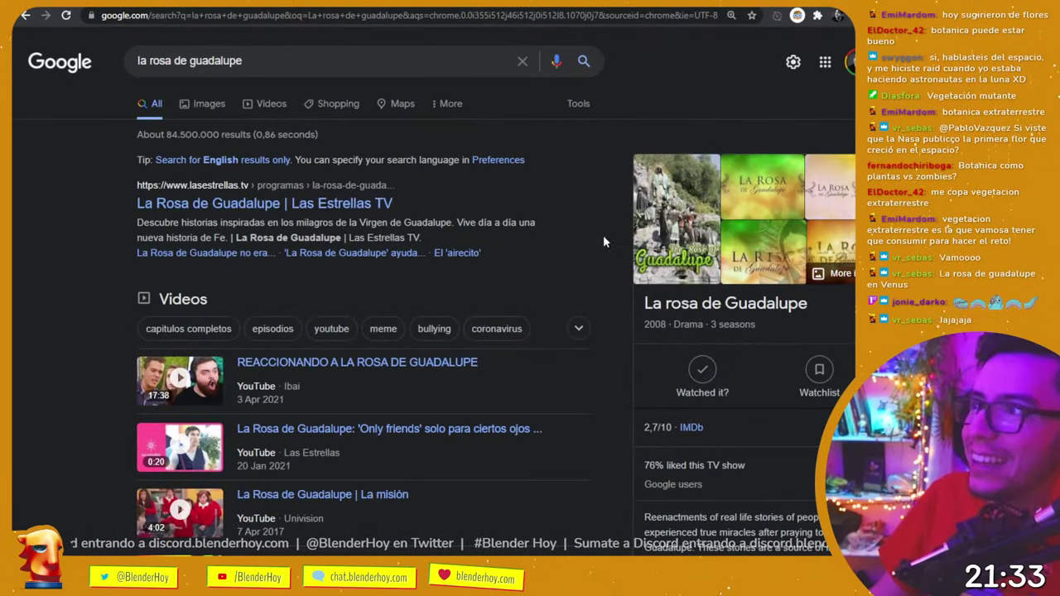
{"action": "left_click", "coordinate": [197, 102]}
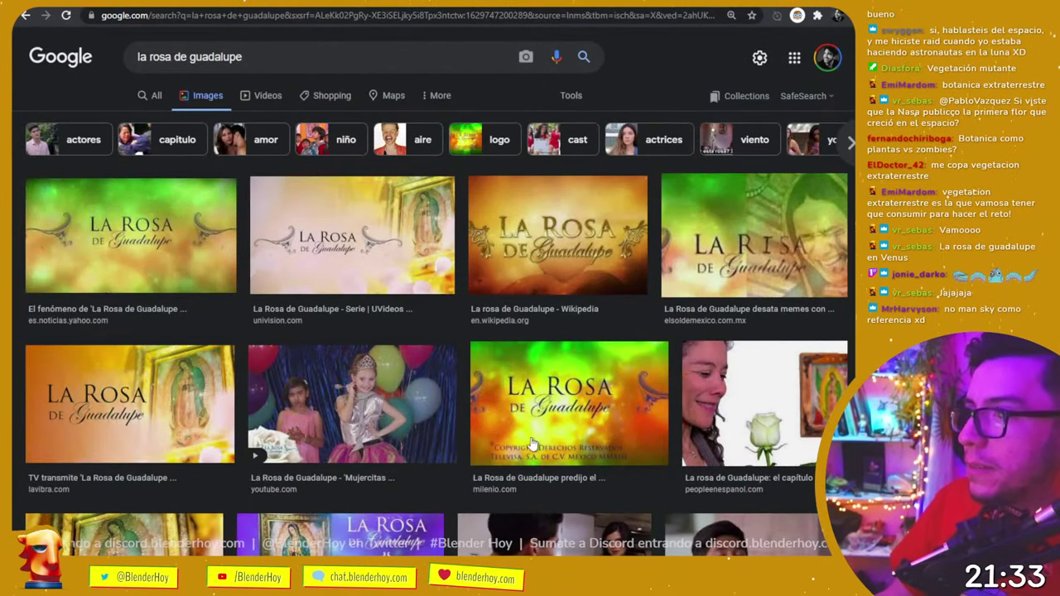
{"action": "scroll", "coordinate": [531, 444], "scroll_direction": "down", "scroll_amount": 4}
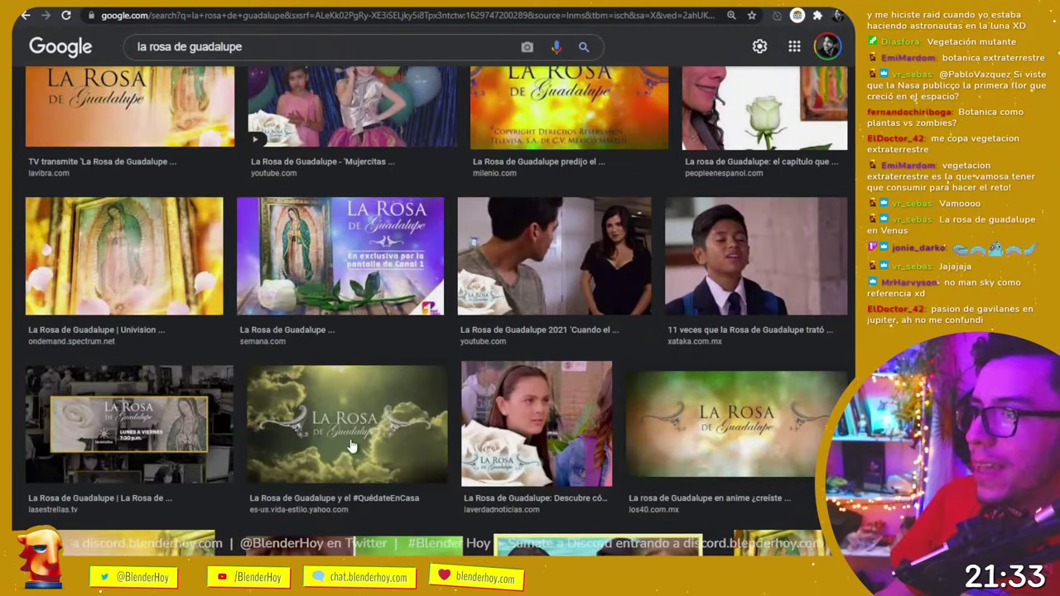
{"action": "scroll", "coordinate": [307, 357], "scroll_direction": "down", "scroll_amount": 8}
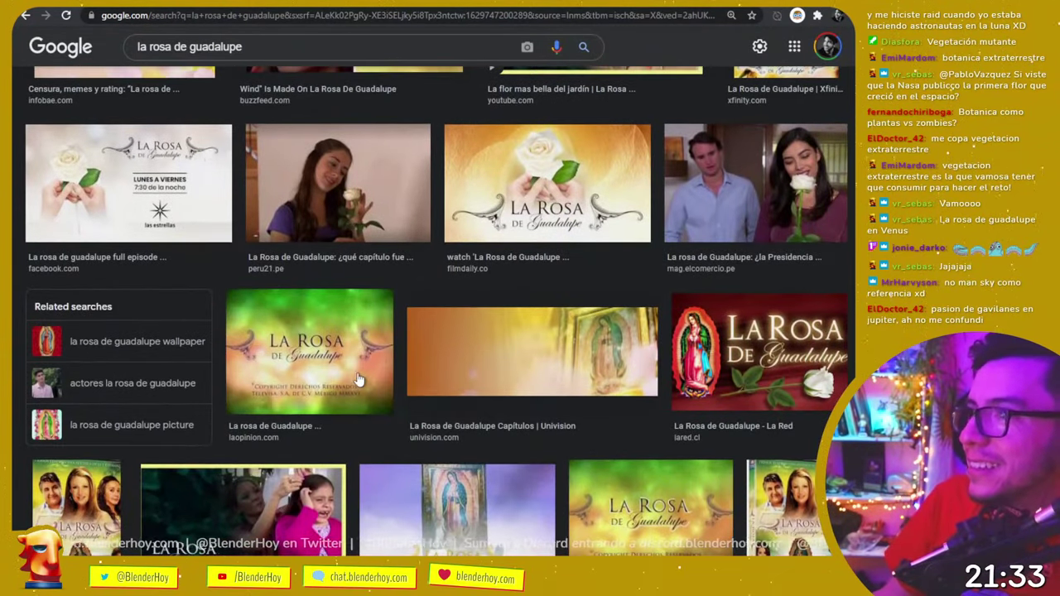
{"action": "scroll", "coordinate": [358, 380], "scroll_direction": "down", "scroll_amount": 5}
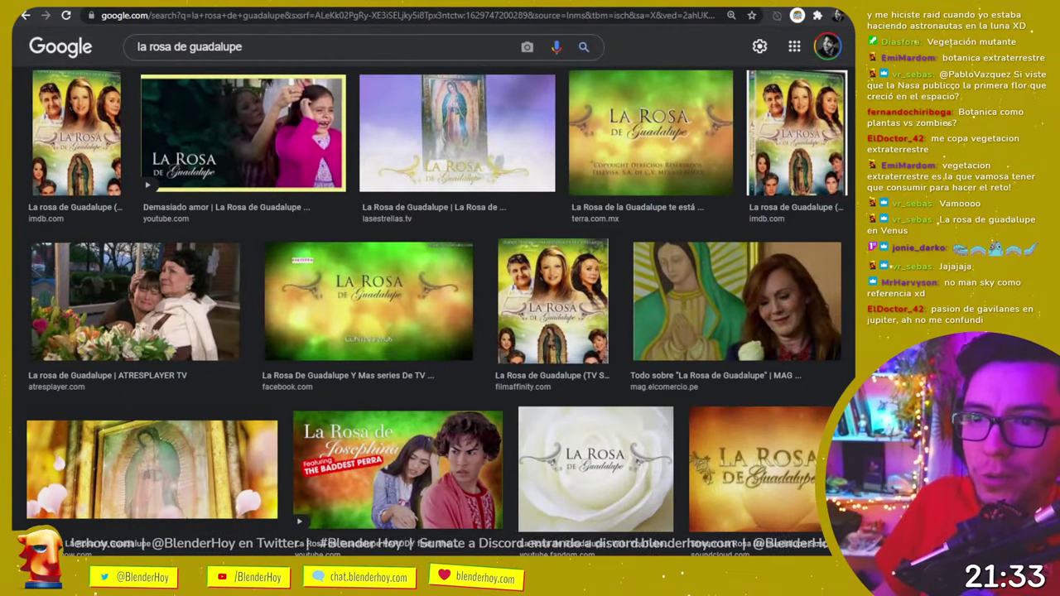
{"action": "scroll", "coordinate": [378, 366], "scroll_direction": "down", "scroll_amount": 3}
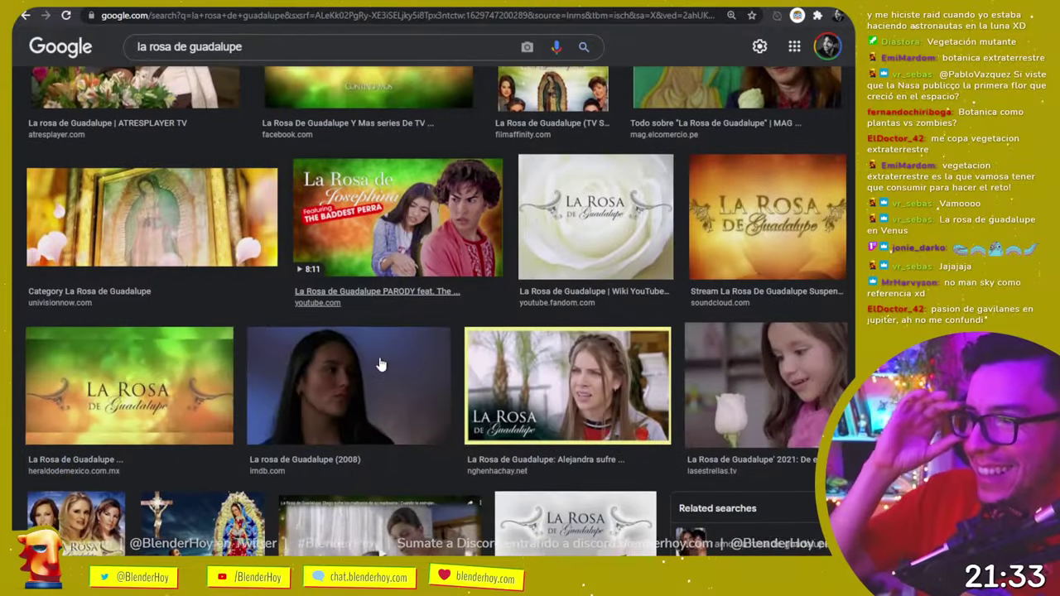
{"action": "scroll", "coordinate": [383, 365], "scroll_direction": "up", "scroll_amount": 15}
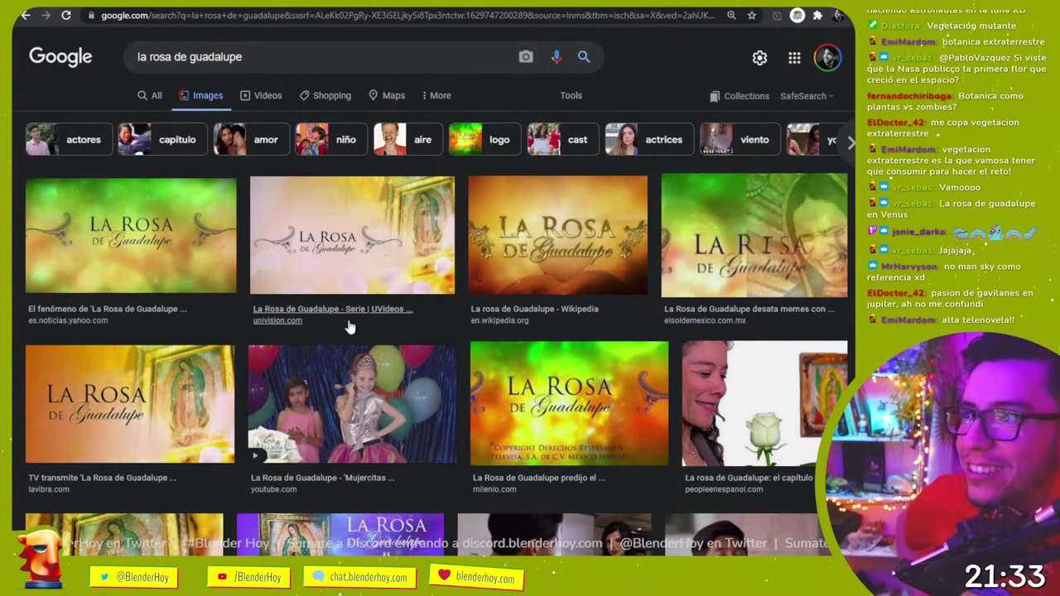
{"action": "left_click", "coordinate": [153, 95]}
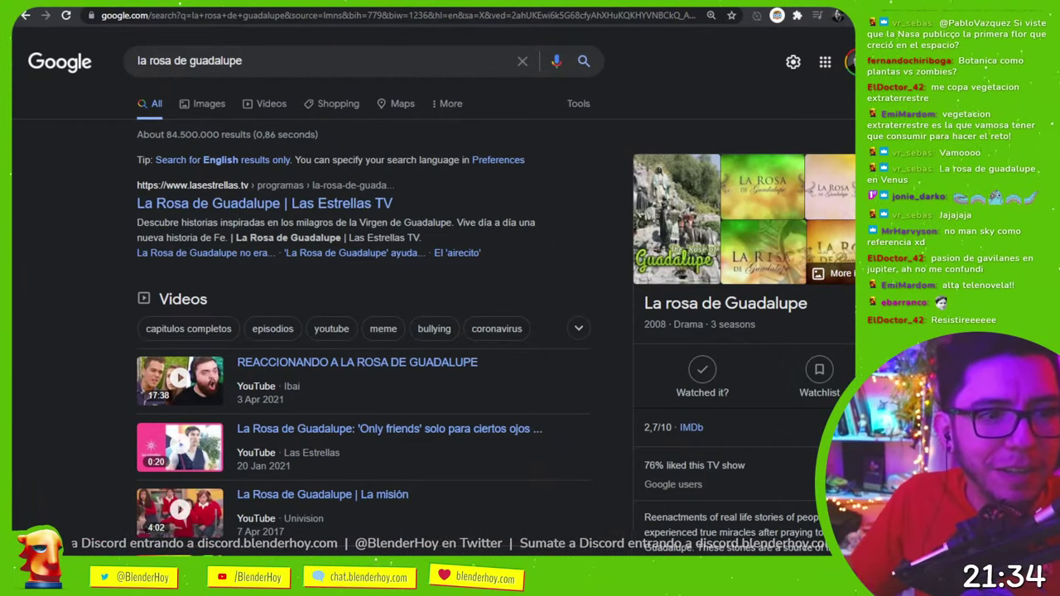
- In Twitch Browse, hide the followed-channels list and toggle between Live Channels and Categories
{"action": "key", "text": "alt+Tab"}
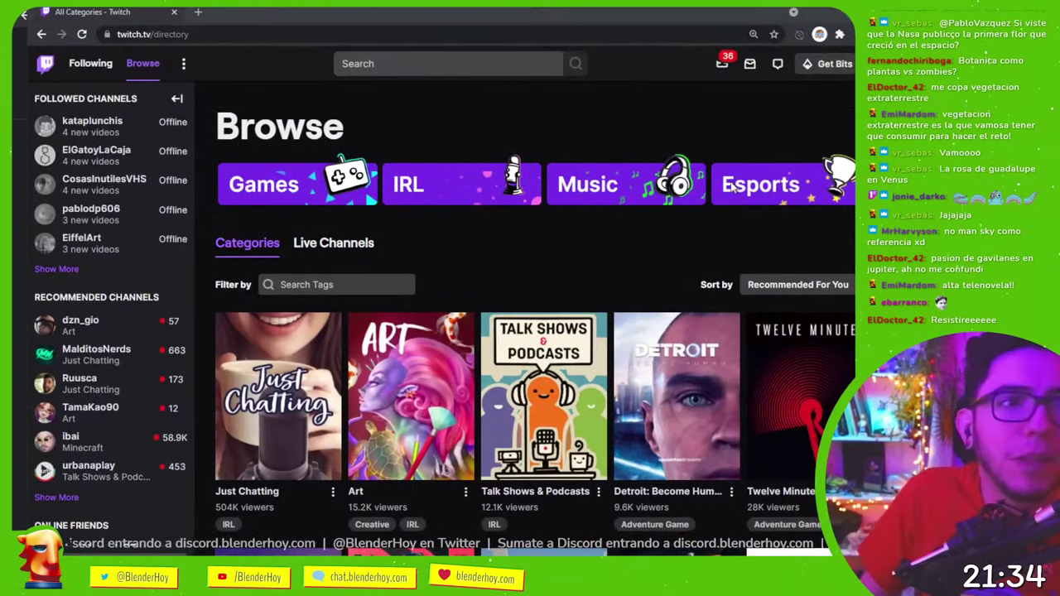
{"action": "left_click", "coordinate": [177, 99]}
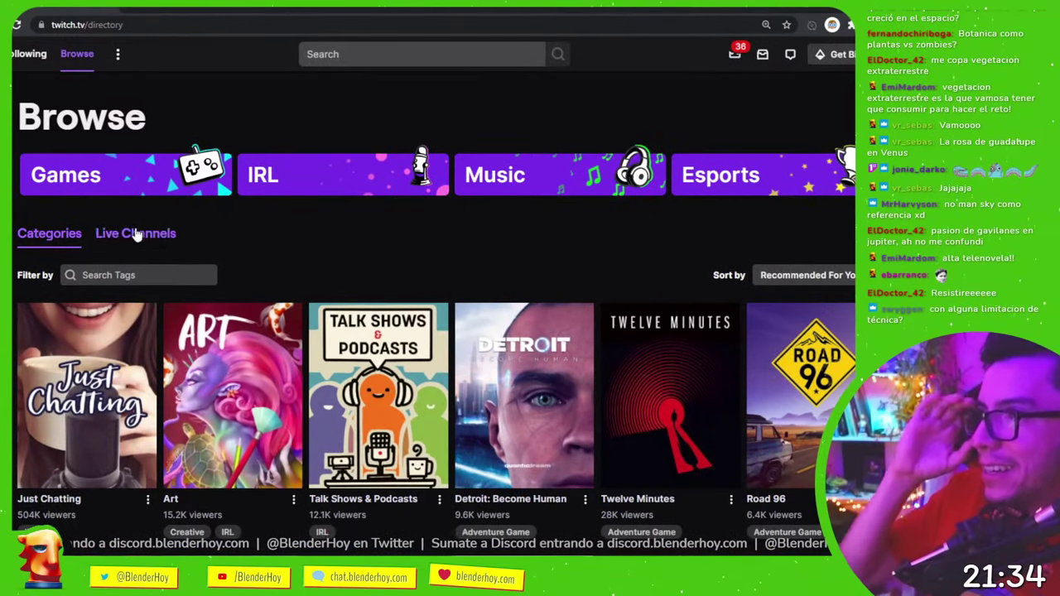
{"action": "left_click", "coordinate": [154, 236]}
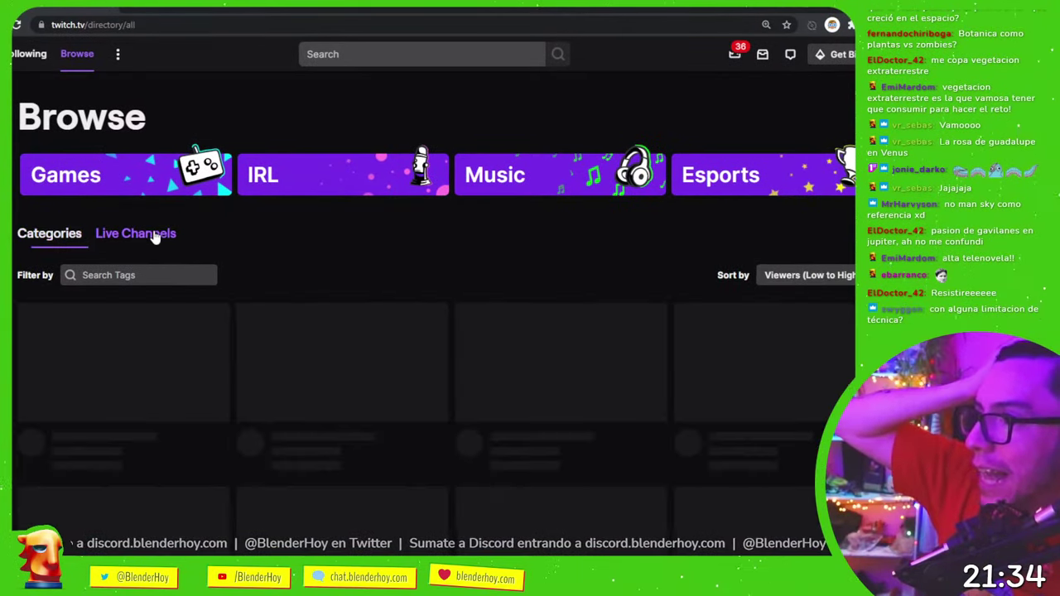
{"action": "left_click", "coordinate": [71, 233]}
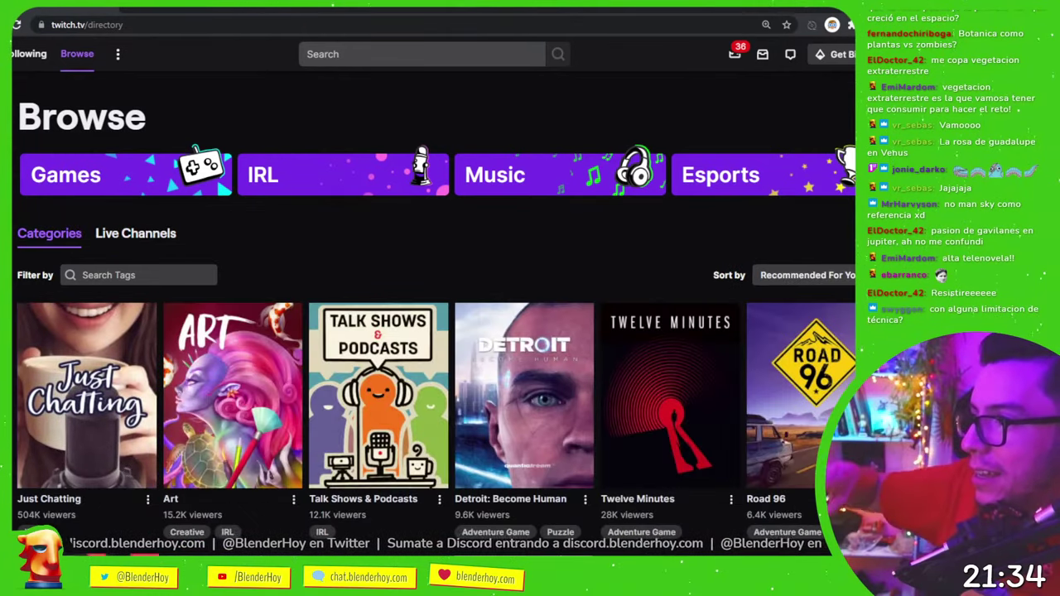
{"action": "scroll", "coordinate": [240, 356], "scroll_direction": "down", "scroll_amount": 4}
{"action": "scroll", "coordinate": [241, 356], "scroll_direction": "up", "scroll_amount": 4}
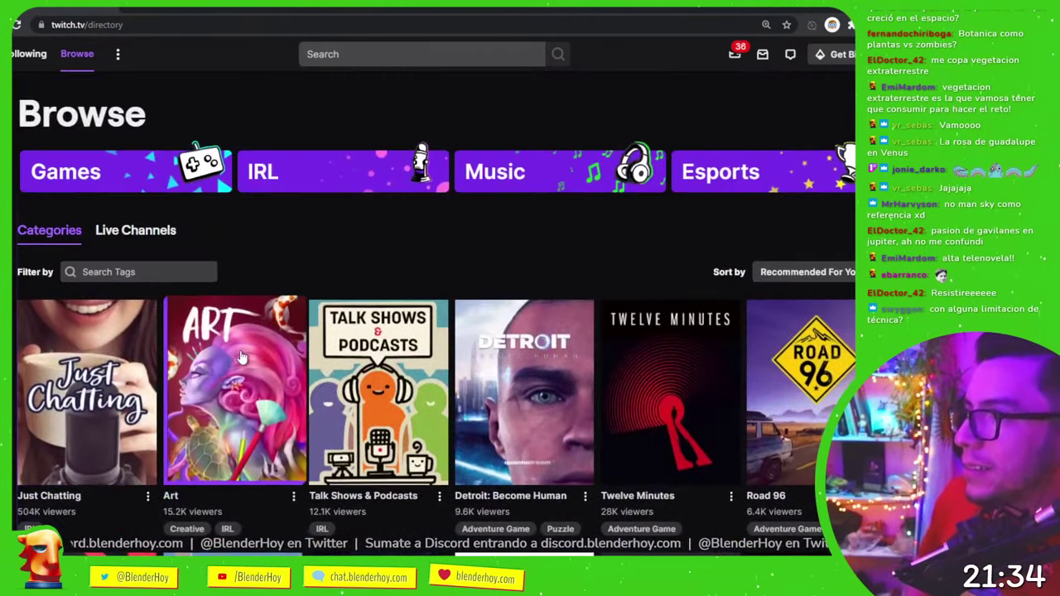
- Open the Art category, resize the browser window, and scroll through its live channels
{"action": "left_click", "coordinate": [241, 356]}
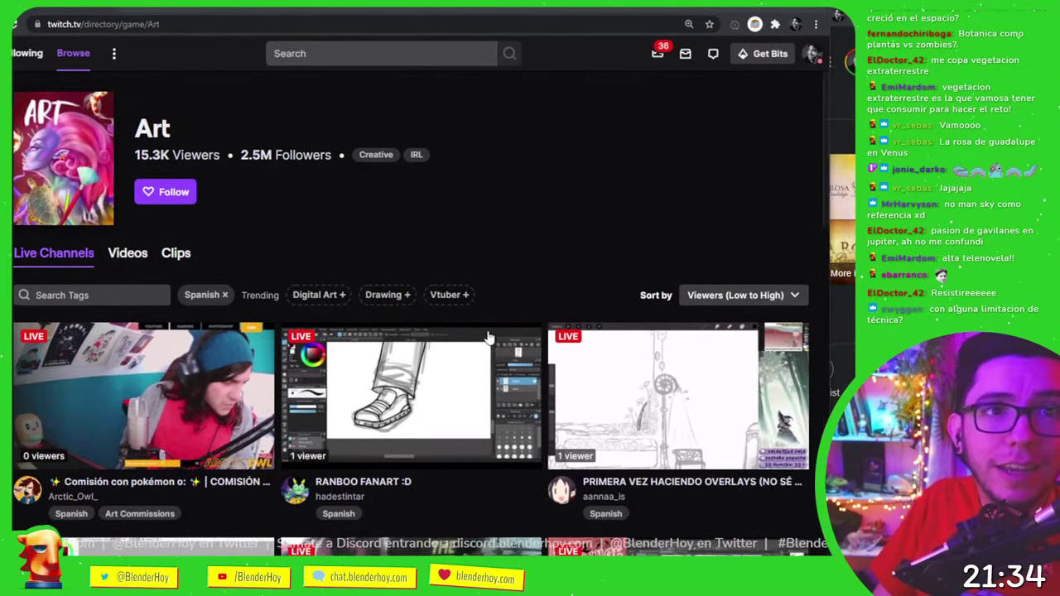
{"action": "left_click_drag", "start_coordinate": [549, 331], "coordinate": [625, 385]}
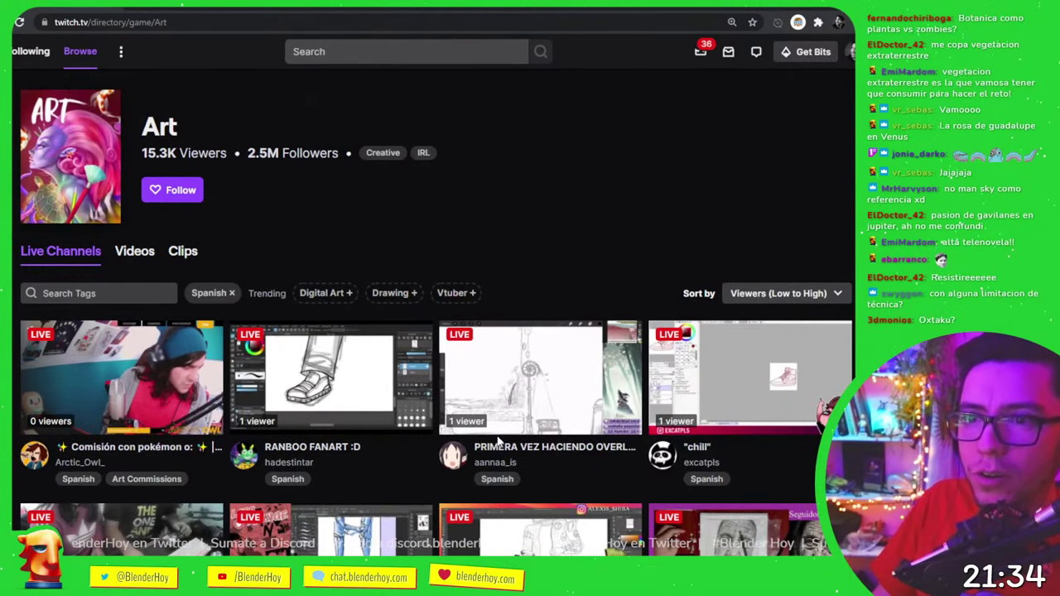
{"action": "scroll", "coordinate": [496, 441], "scroll_direction": "down", "scroll_amount": 4}
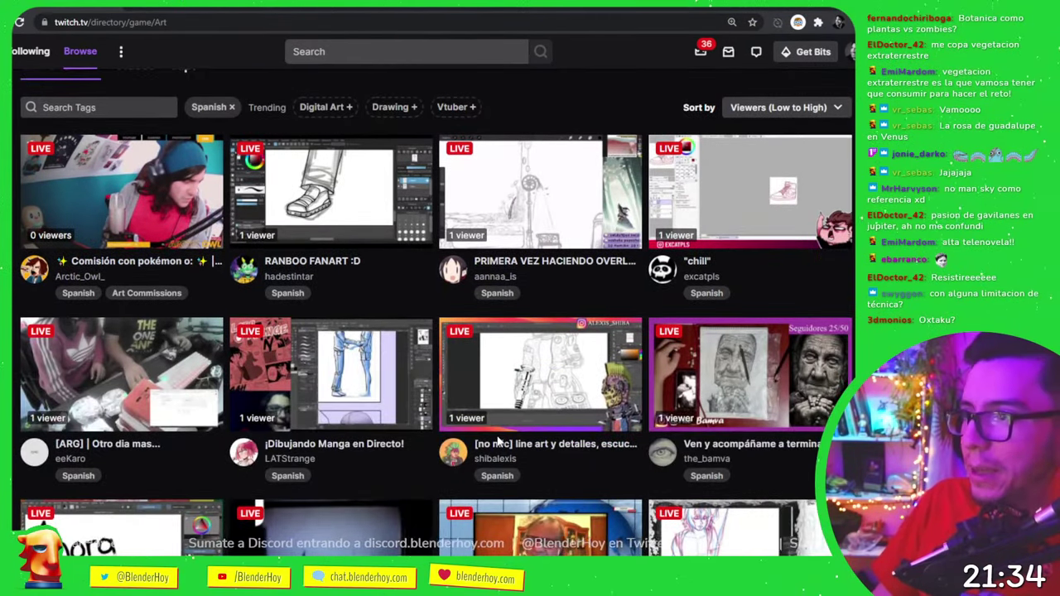
{"action": "scroll", "coordinate": [497, 442], "scroll_direction": "down", "scroll_amount": 3}
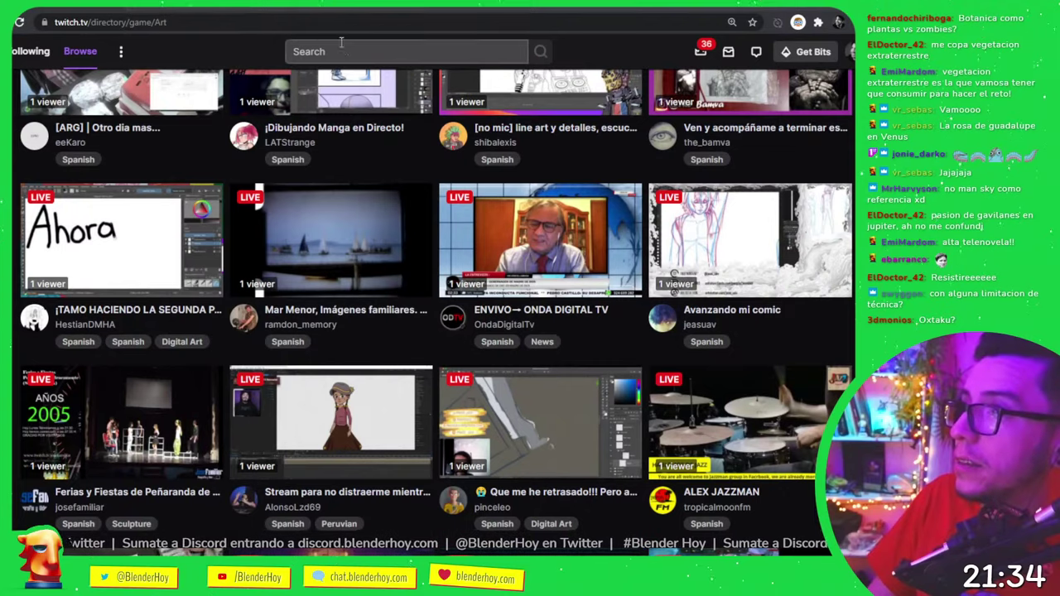
{"action": "left_click", "coordinate": [365, 51]}
- Search Twitch for 'Oxtaku' and open the live channel from the suggestions
{"action": "type", "text": "Oxtaku"}
{"action": "left_click", "coordinate": [369, 92]}
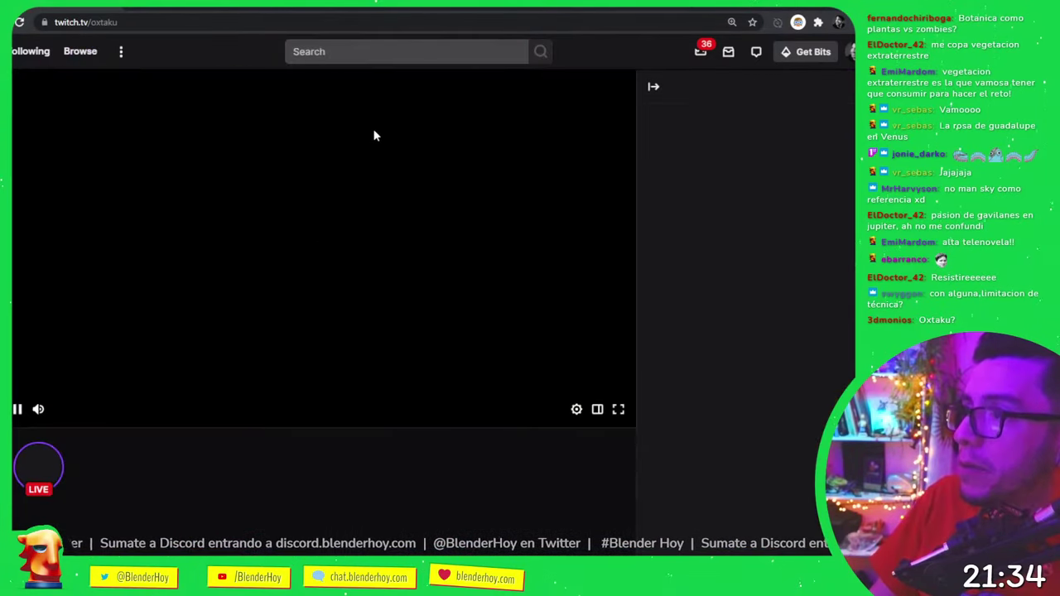
{"action": "scroll", "coordinate": [115, 472], "scroll_direction": "down", "scroll_amount": 2}
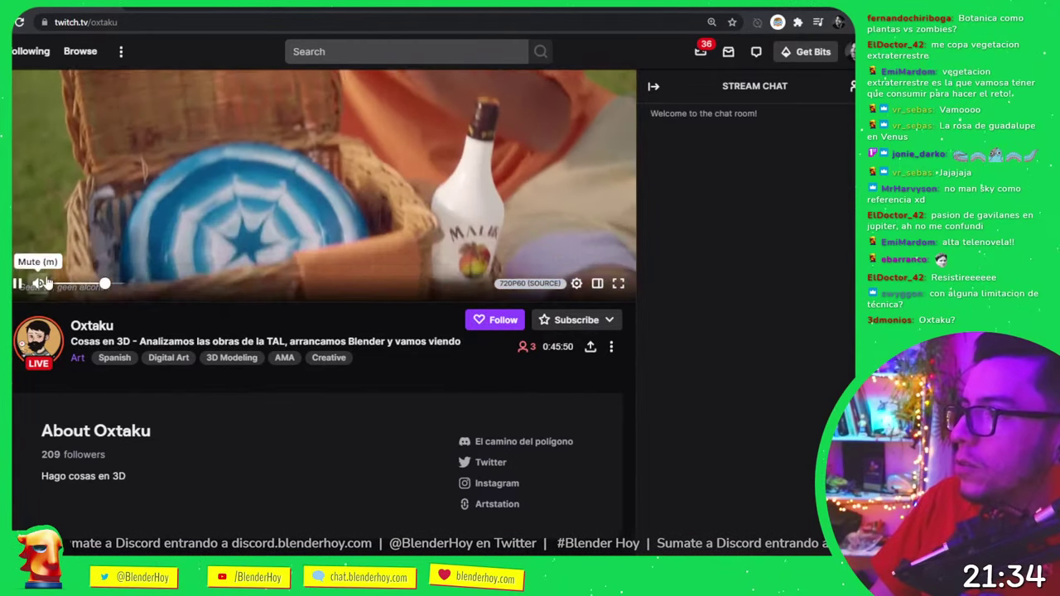
{"action": "scroll", "coordinate": [259, 426], "scroll_direction": "down", "scroll_amount": 2}
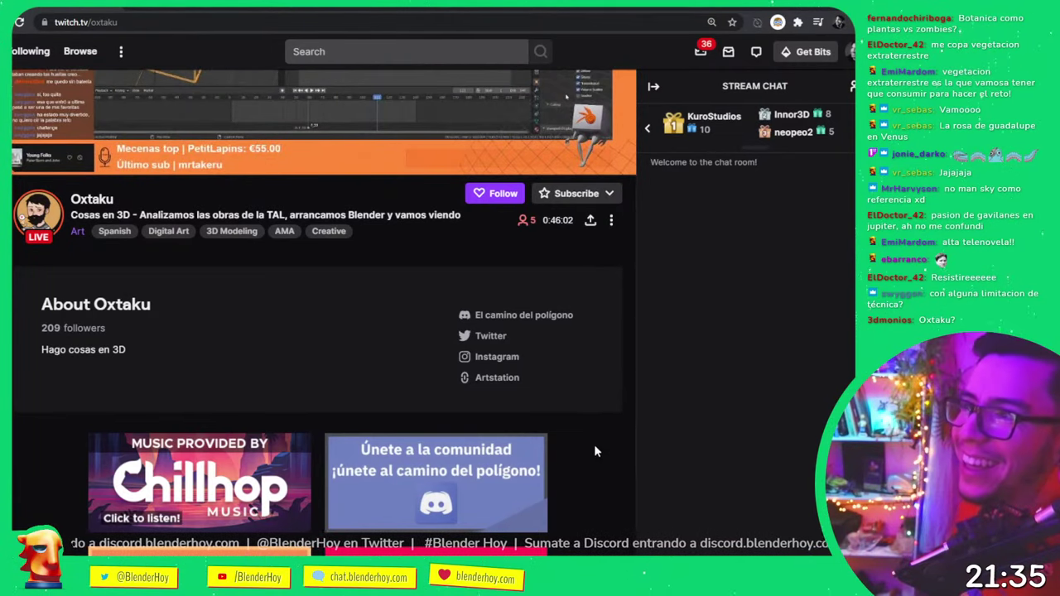
{"action": "scroll", "coordinate": [601, 405], "scroll_direction": "up", "scroll_amount": 3}
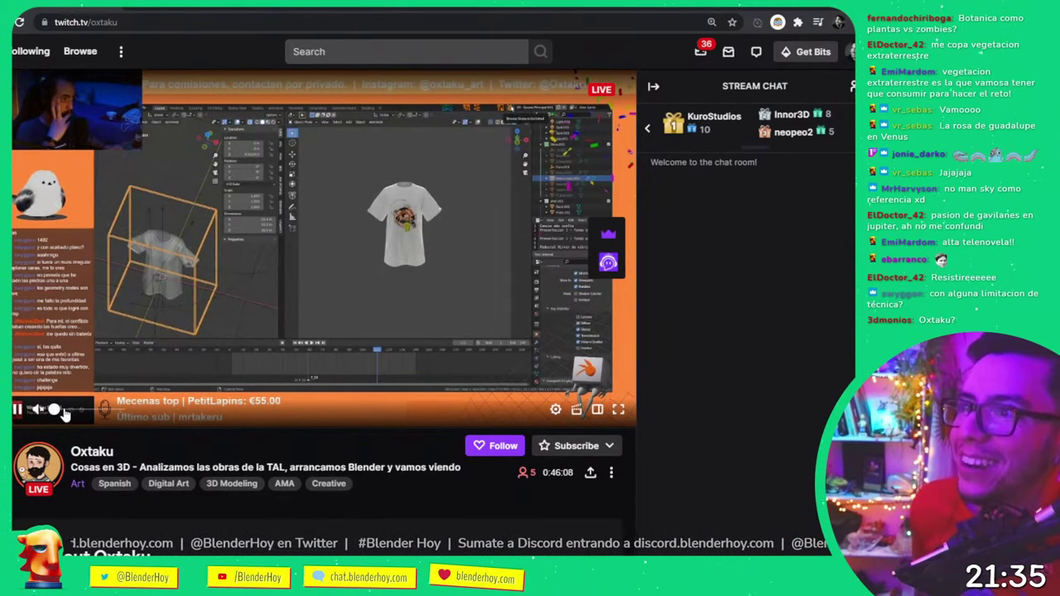
- Turn up the stream volume and make the browser window narrower
{"action": "left_click_drag", "start_coordinate": [64, 411], "coordinate": [99, 416]}
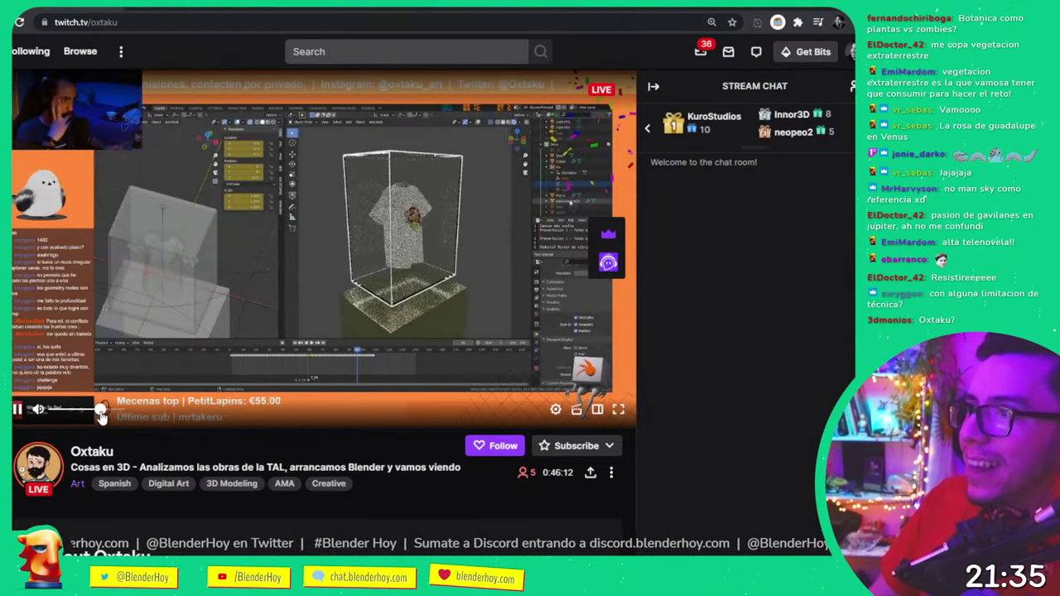
{"action": "double_click", "coordinate": [154, 22]}
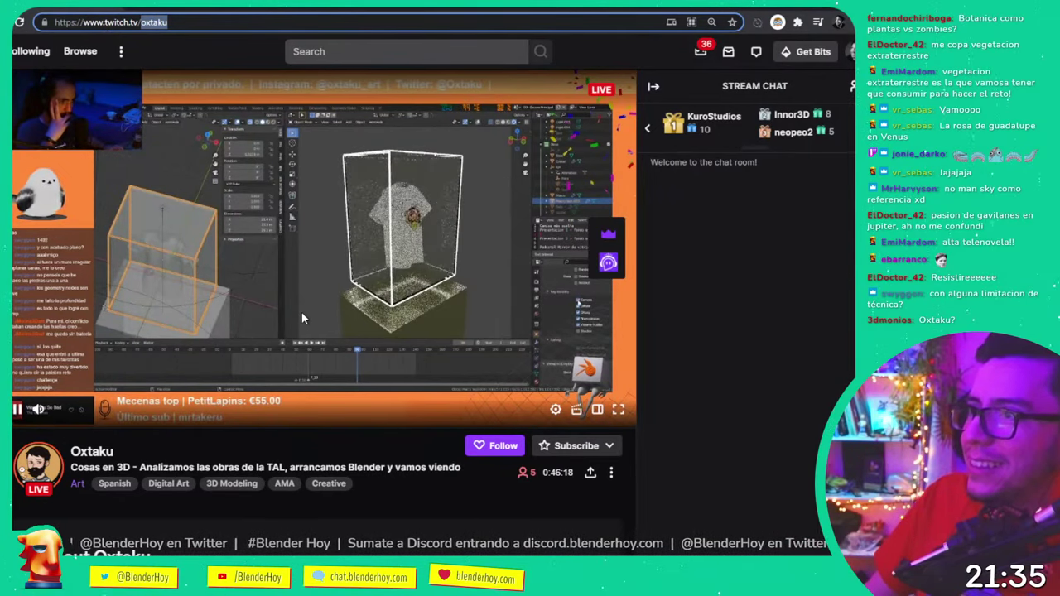
{"action": "key", "text": "alt+Tab"}
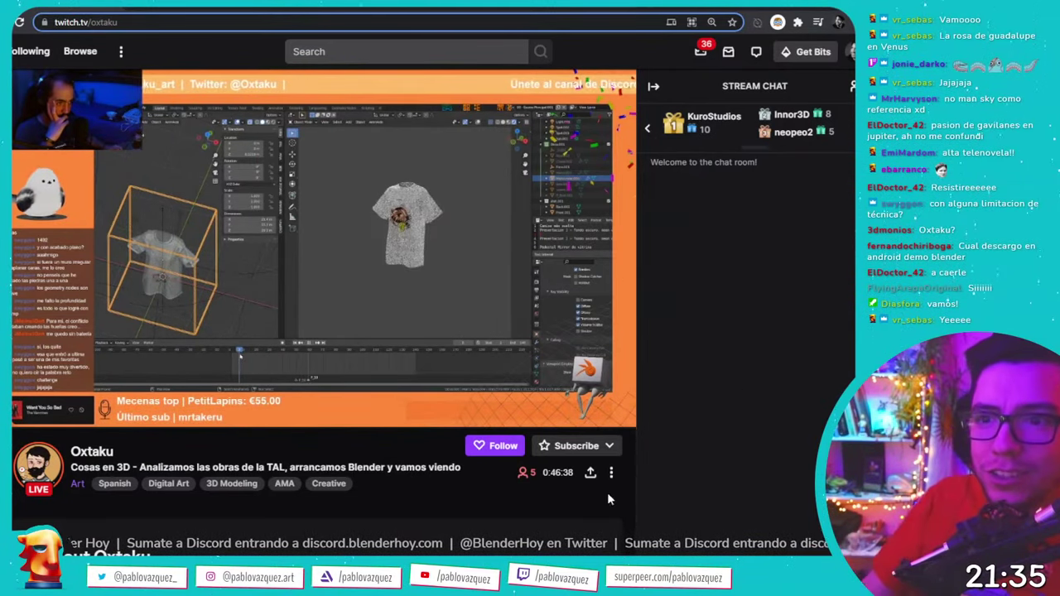
{"action": "left_click_drag", "start_coordinate": [606, 491], "coordinate": [744, 524]}
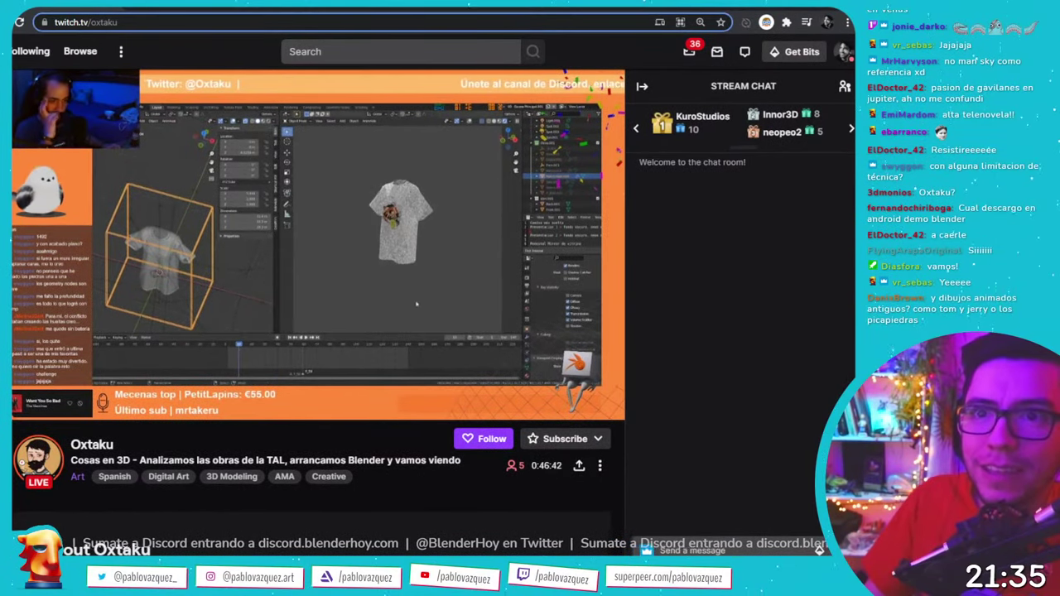
{"action": "left_click", "coordinate": [751, 359]}
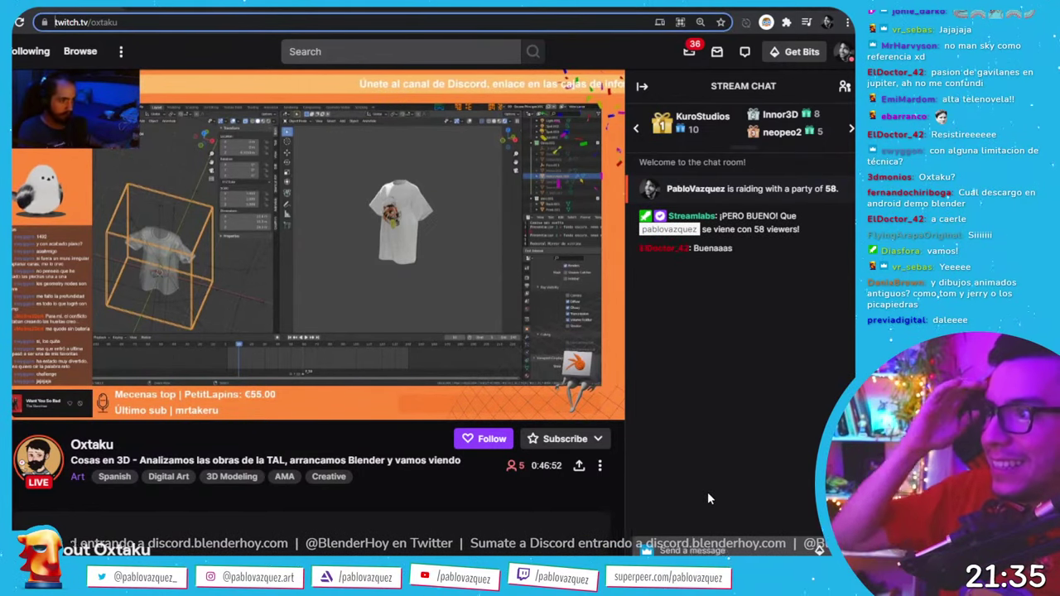
- Browse Oxtaku's Rewards & Challenges list, then close it
{"action": "mouse_move", "coordinate": [108, 409]}
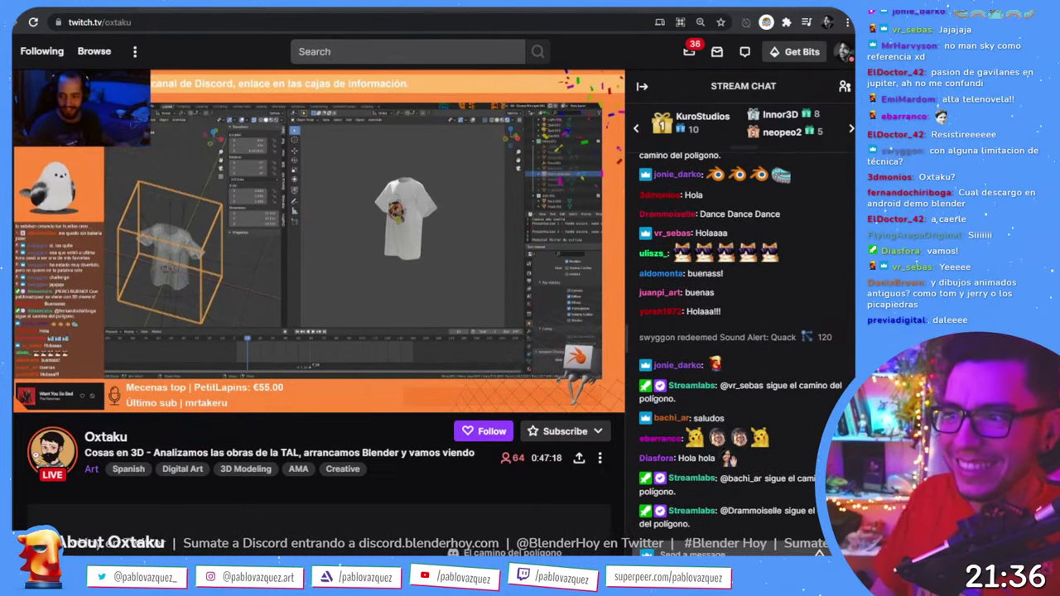
{"action": "left_click", "coordinate": [647, 571]}
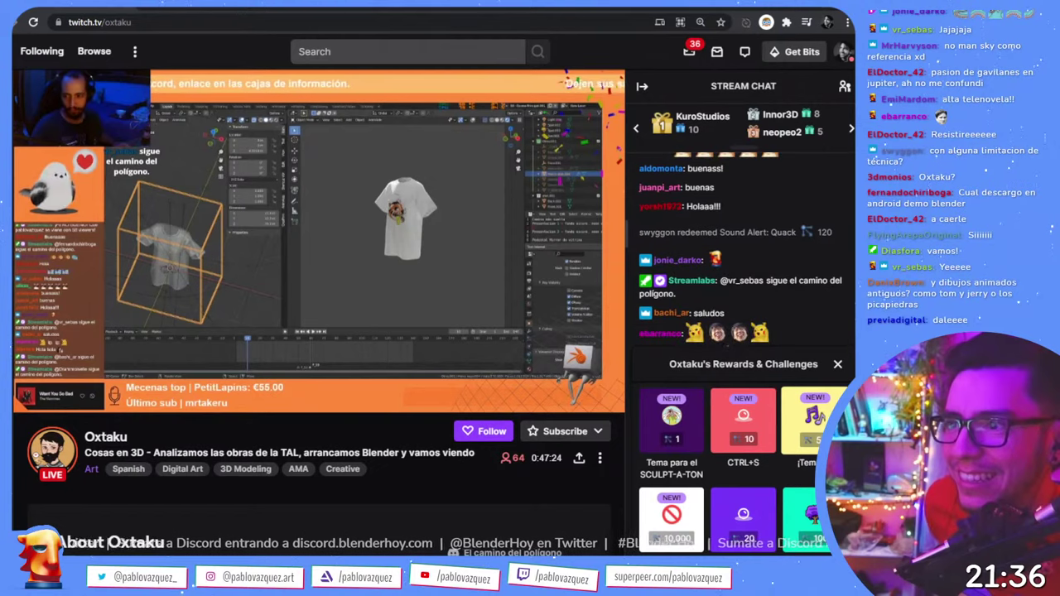
{"action": "scroll", "coordinate": [799, 430], "scroll_direction": "down", "scroll_amount": 2}
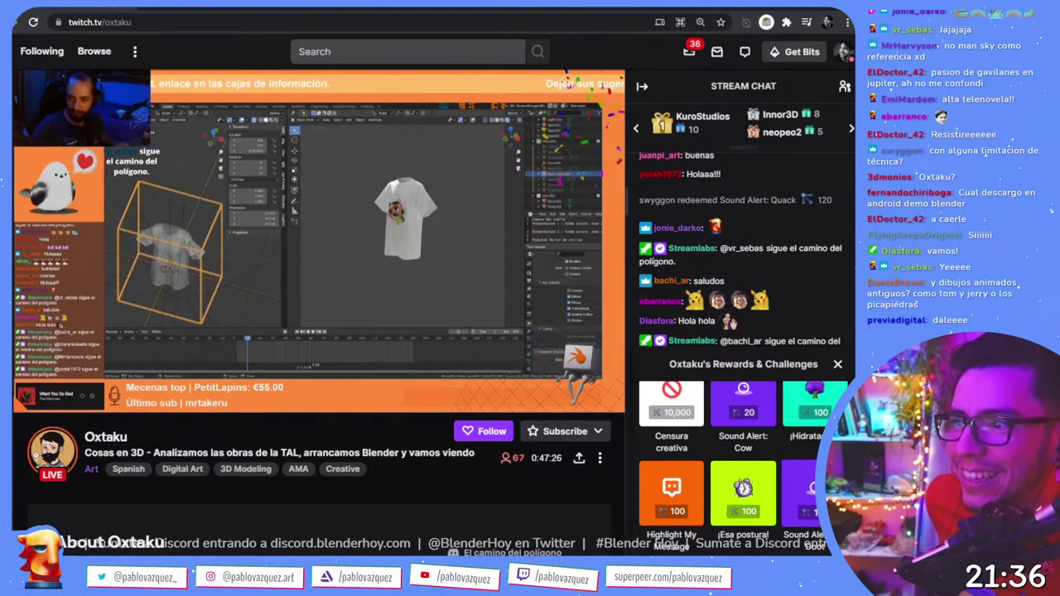
{"action": "scroll", "coordinate": [770, 464], "scroll_direction": "down", "scroll_amount": 2}
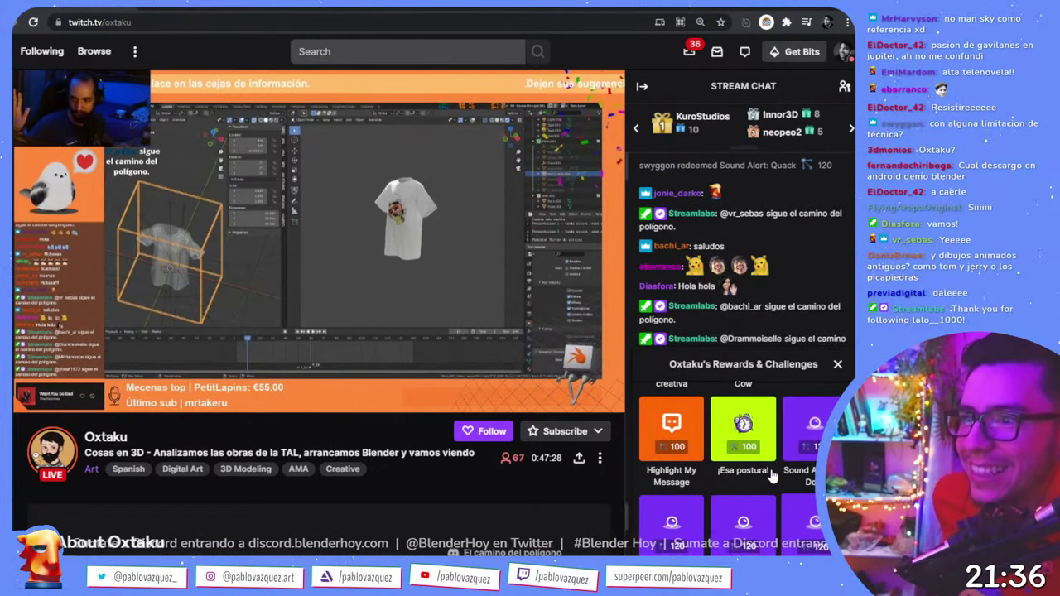
{"action": "scroll", "coordinate": [769, 466], "scroll_direction": "down", "scroll_amount": 2}
{"action": "key", "text": "Escape"}
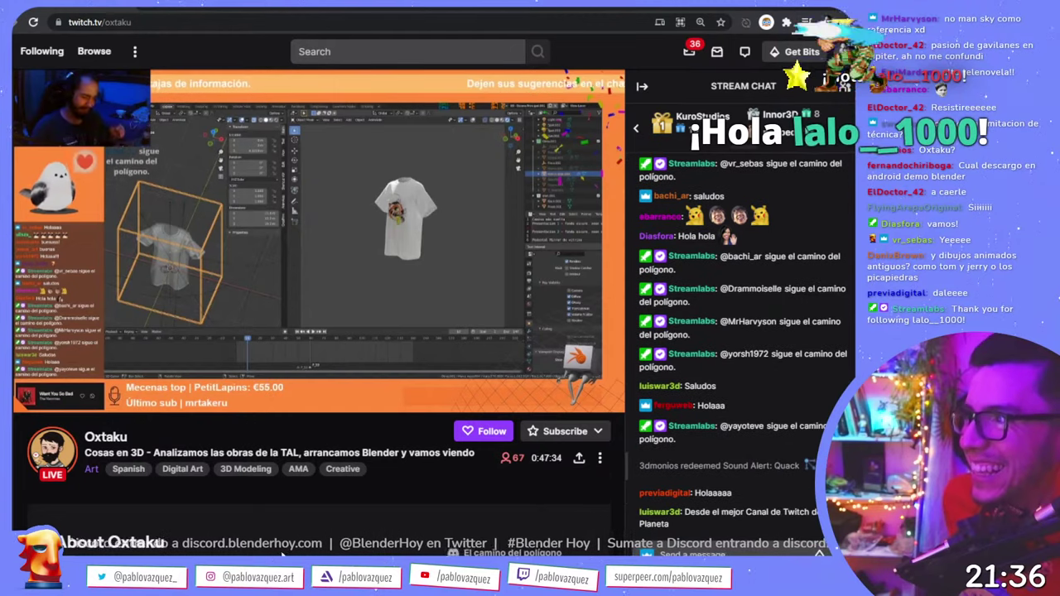
{"action": "left_click", "coordinate": [781, 543]}
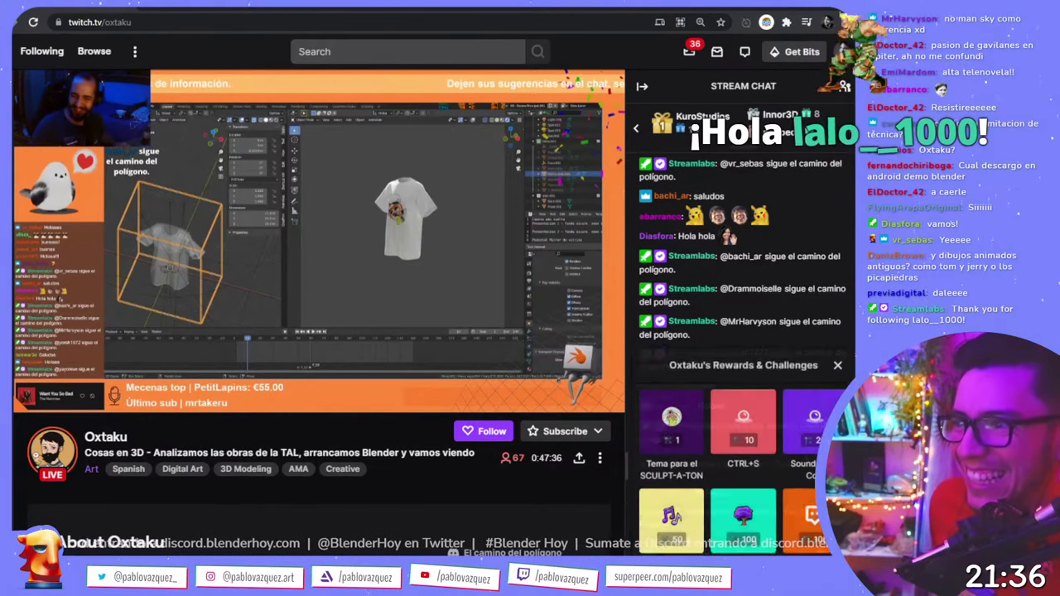
{"action": "key", "text": "Escape"}
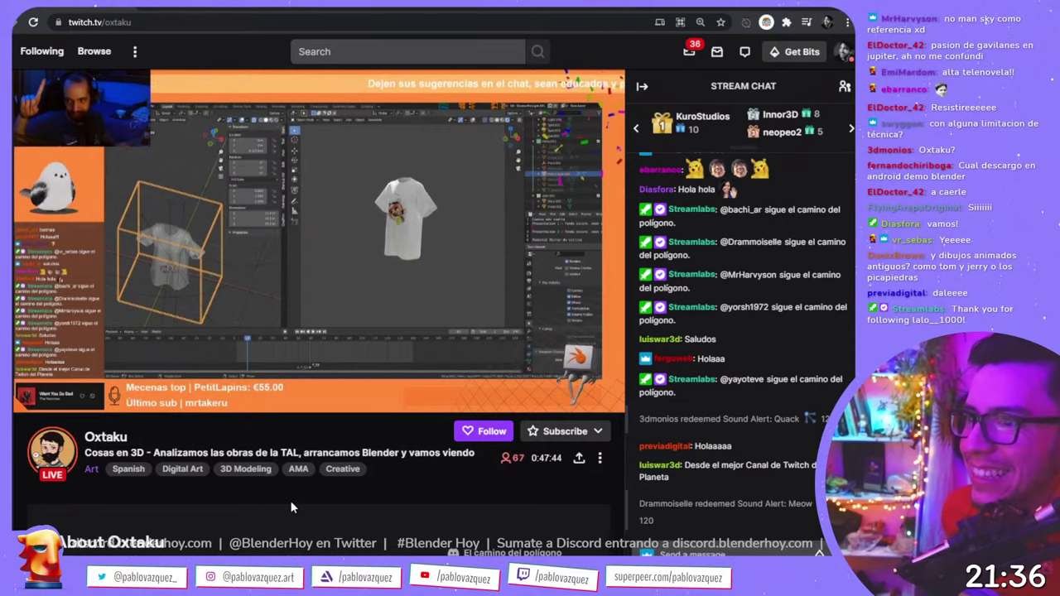
- Nudge the stream volume slider slightly higher
{"action": "mouse_move", "coordinate": [34, 397]}
{"action": "mouse_move", "coordinate": [81, 402]}
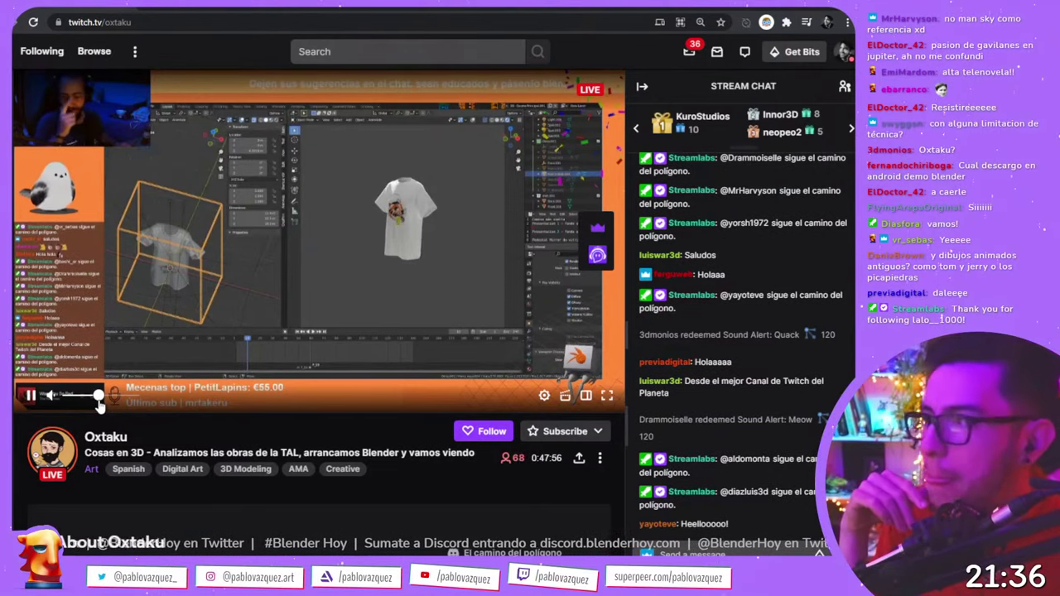
{"action": "left_click_drag", "start_coordinate": [100, 402], "coordinate": [101, 402]}
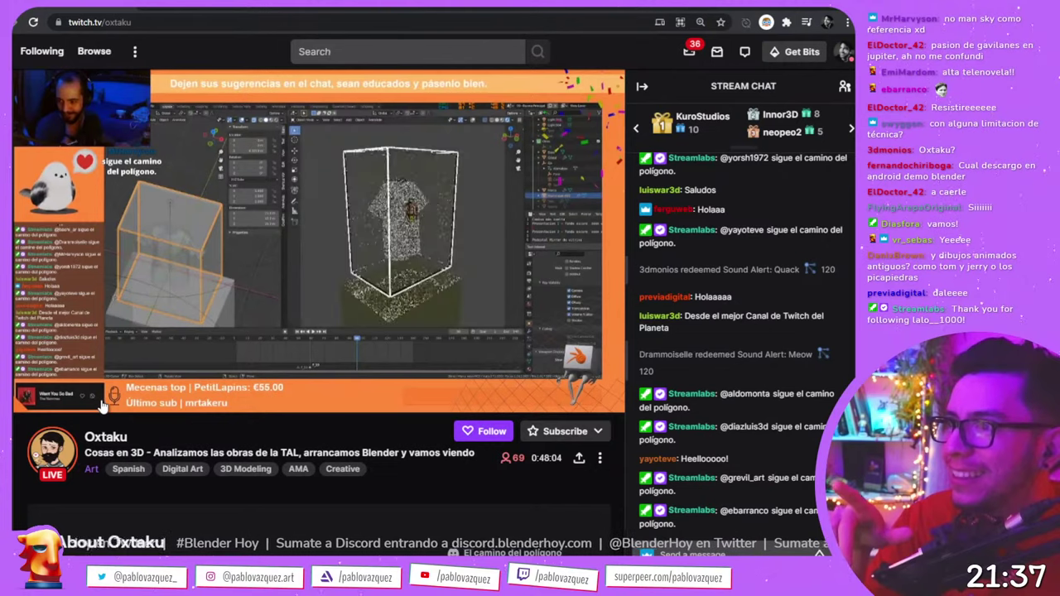
{"action": "mouse_move", "coordinate": [105, 396]}
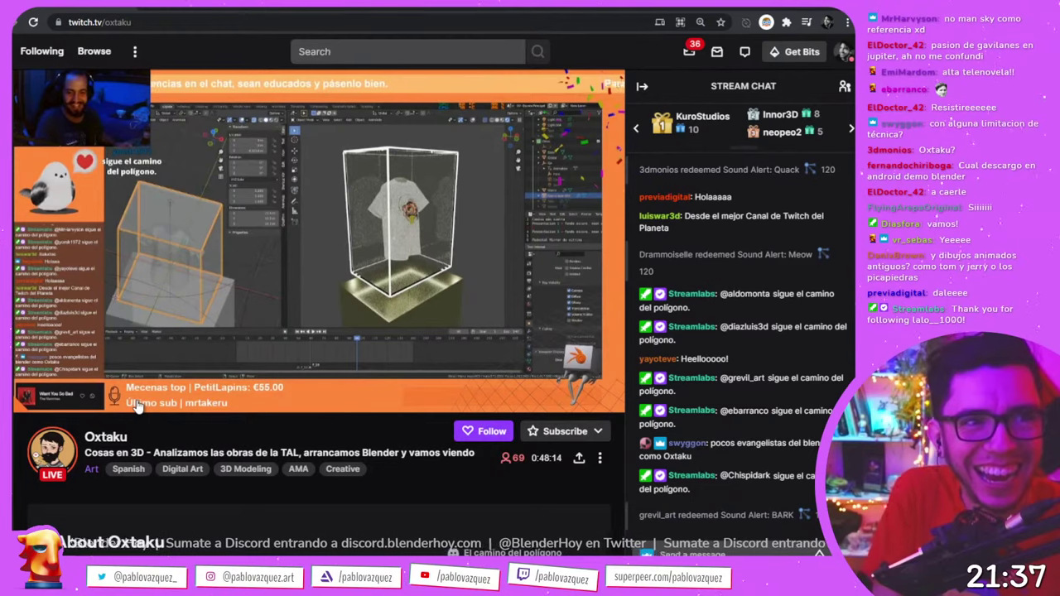
{"action": "mouse_move", "coordinate": [137, 406]}
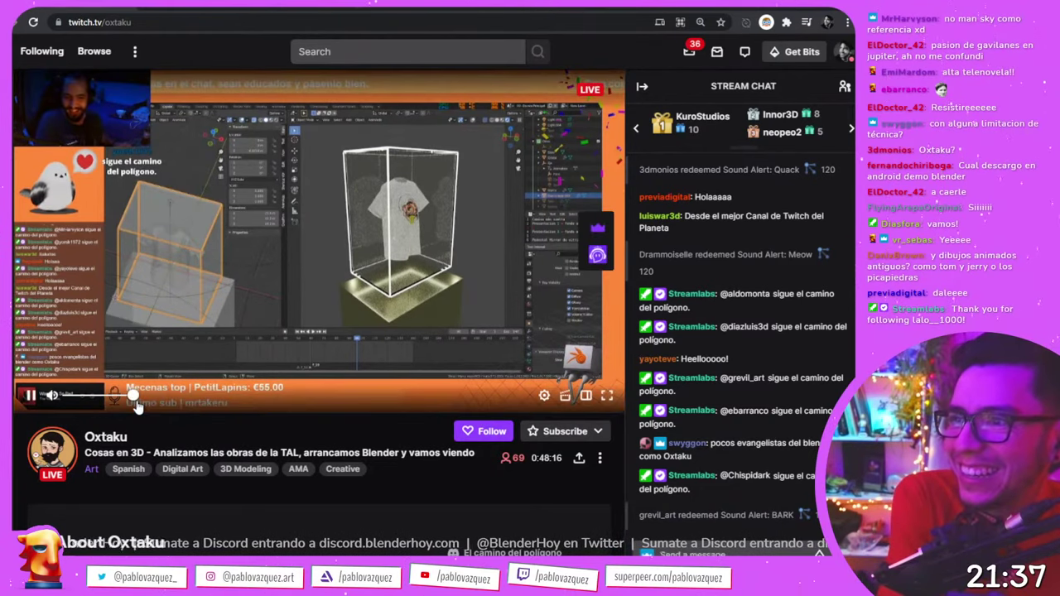